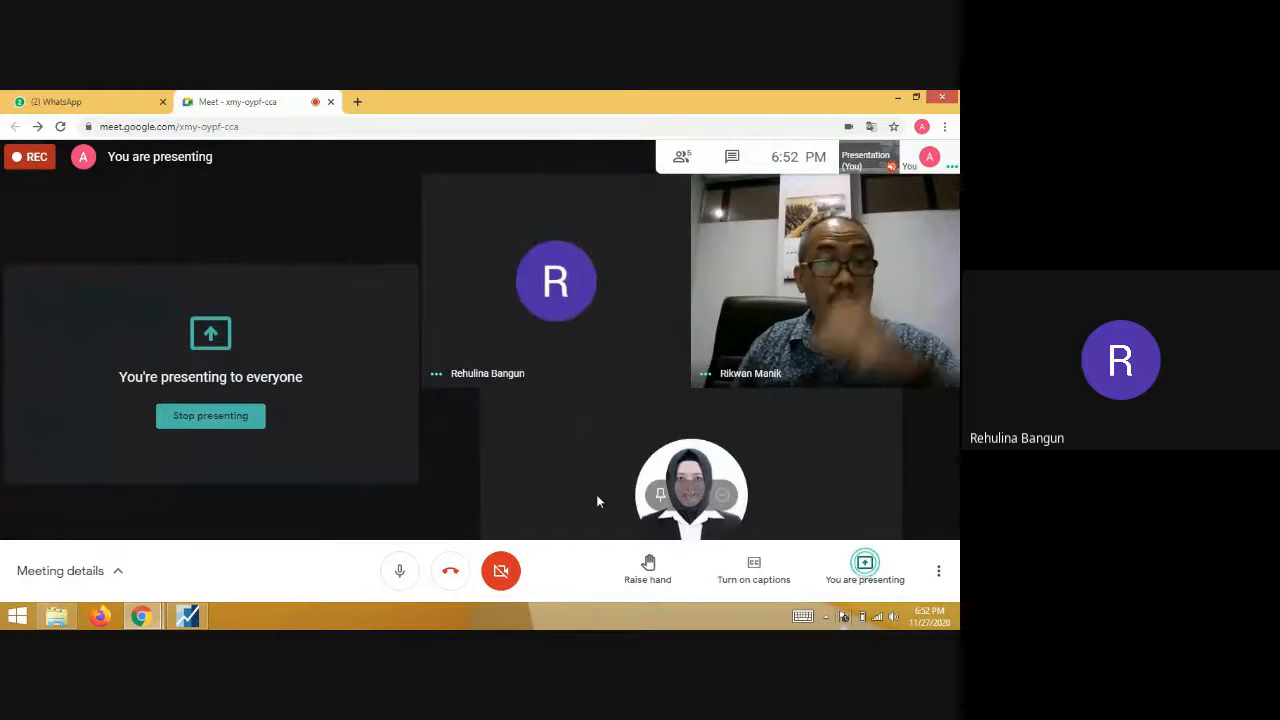
- Switch to EViews, dismiss the presentation notification, and close and reopen the eq02 equation from the workfile
{"action": "left_click", "coordinate": [205, 611]}
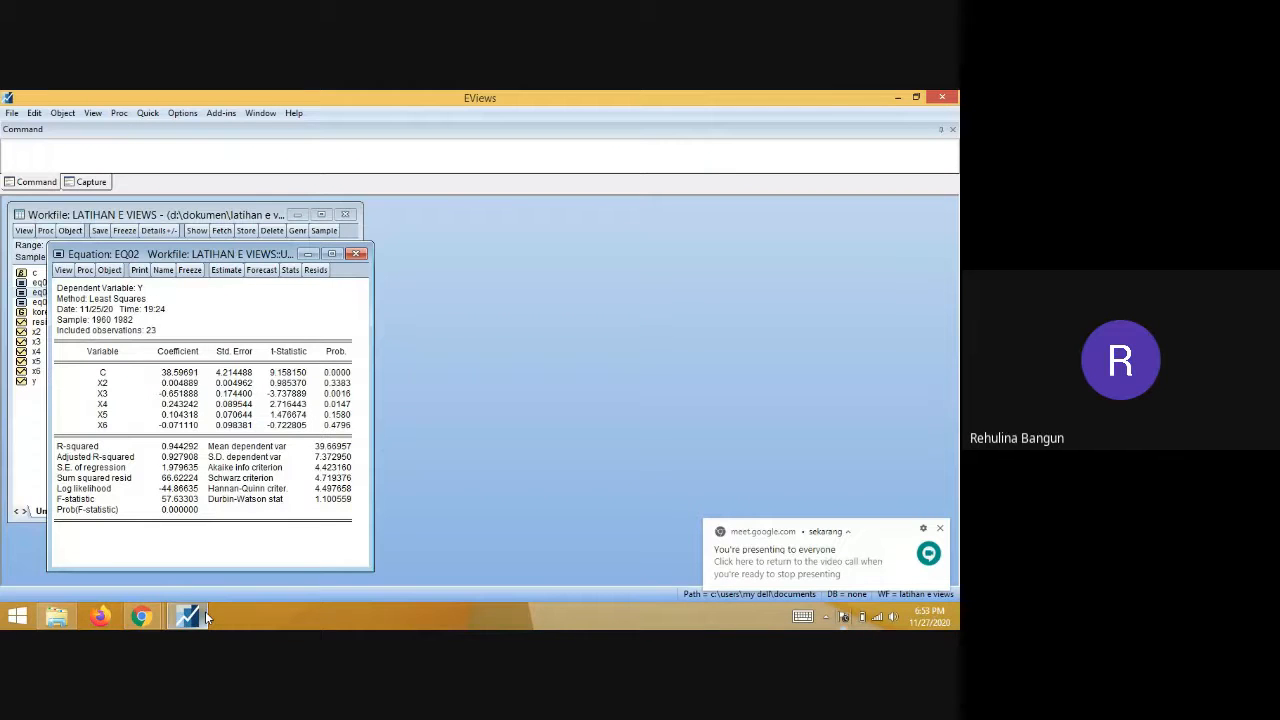
{"action": "left_click", "coordinate": [940, 529]}
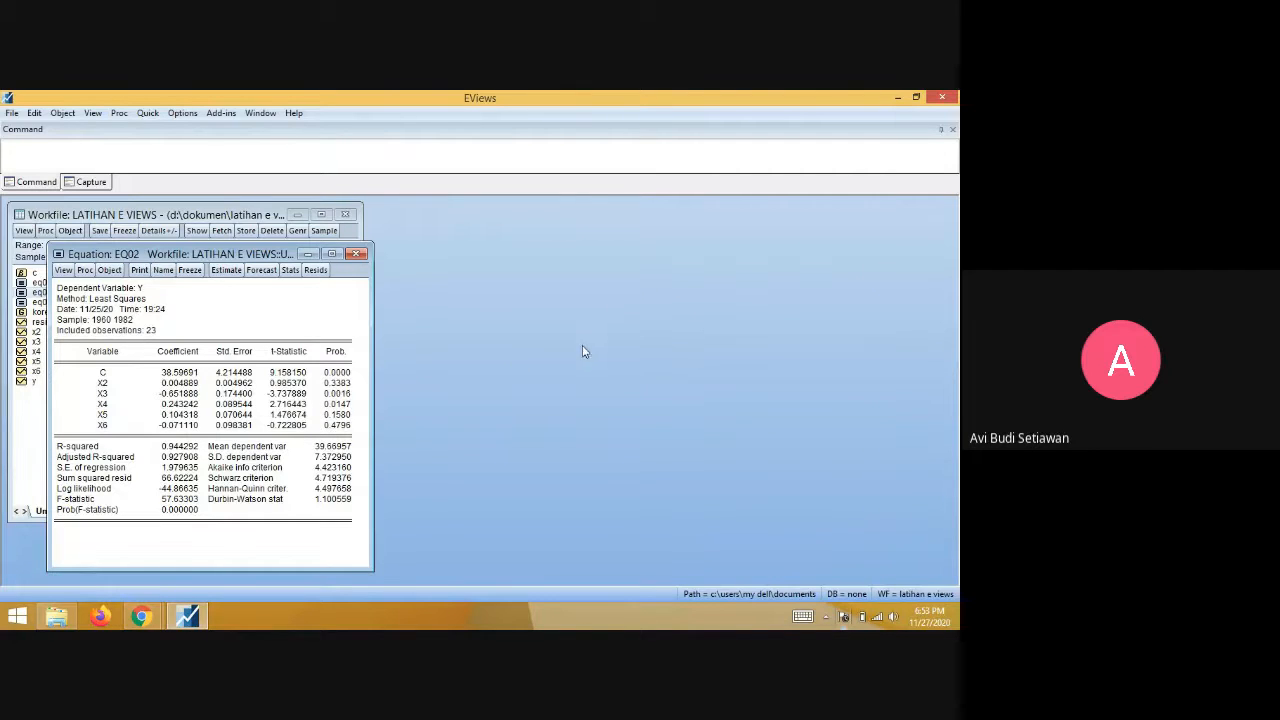
{"action": "left_click", "coordinate": [356, 254]}
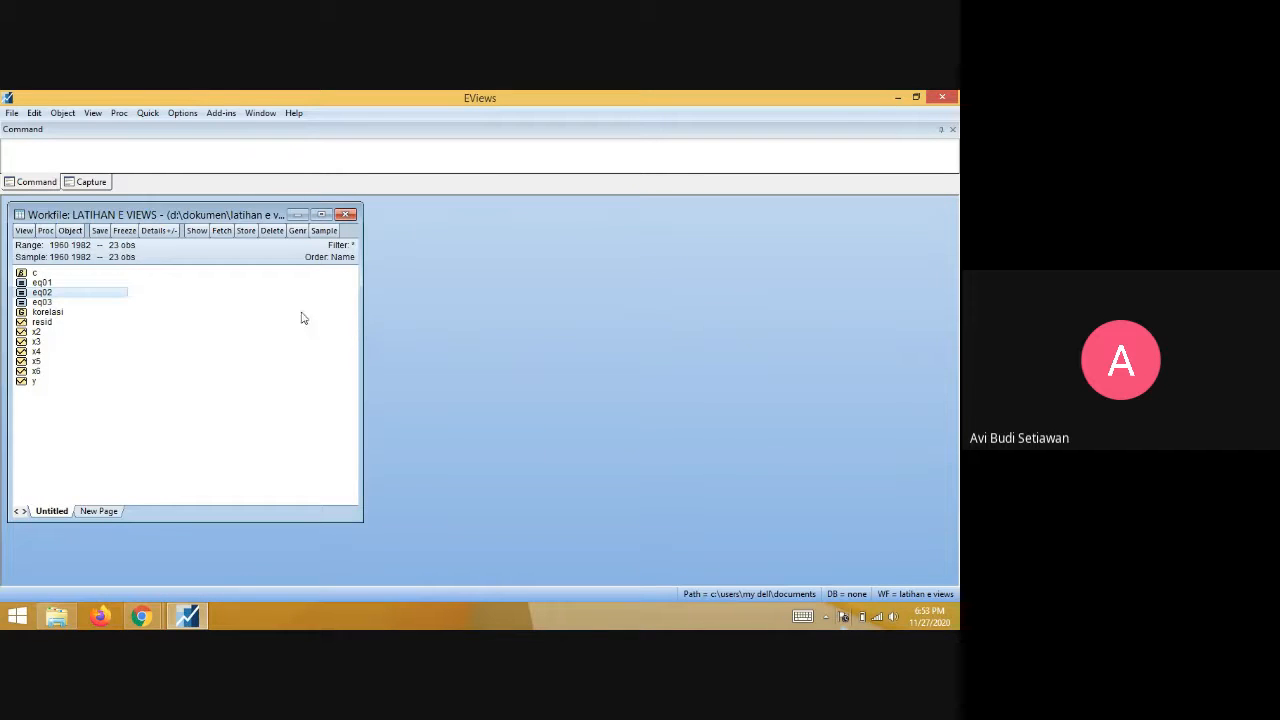
{"action": "double_click", "coordinate": [62, 292]}
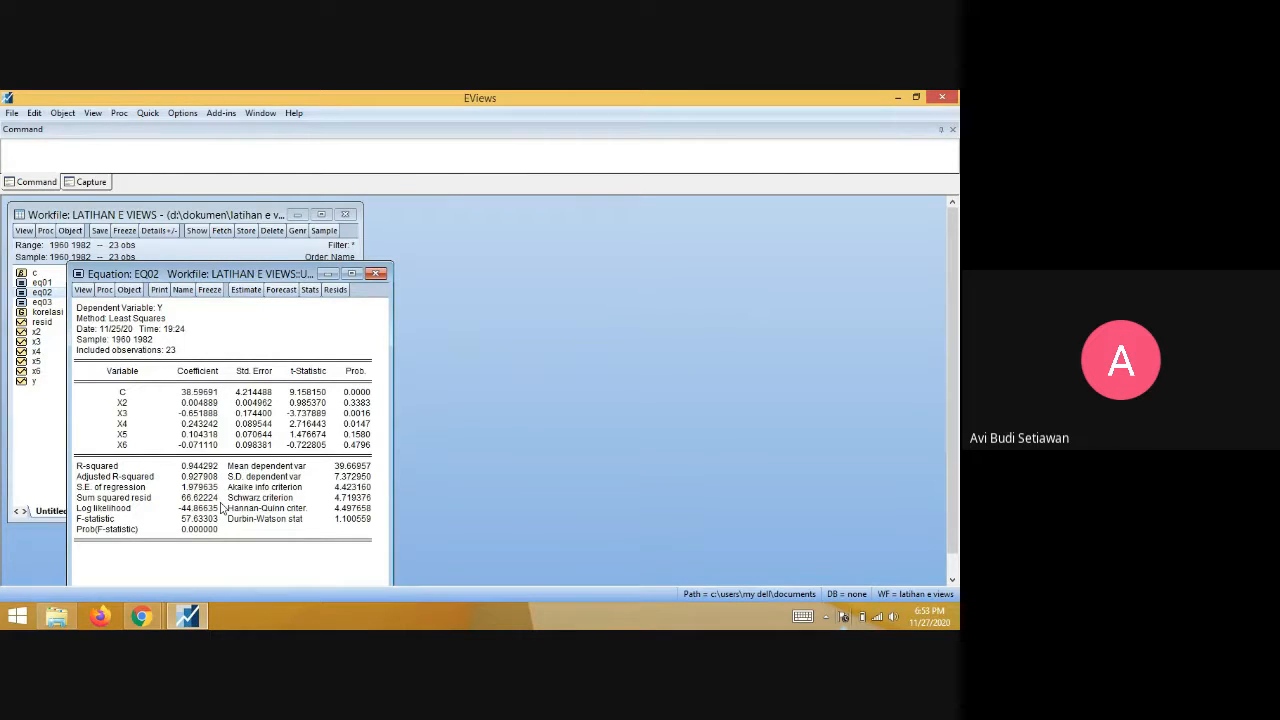
- Launch Word and create a new blank document
{"action": "left_click", "coordinate": [17, 615]}
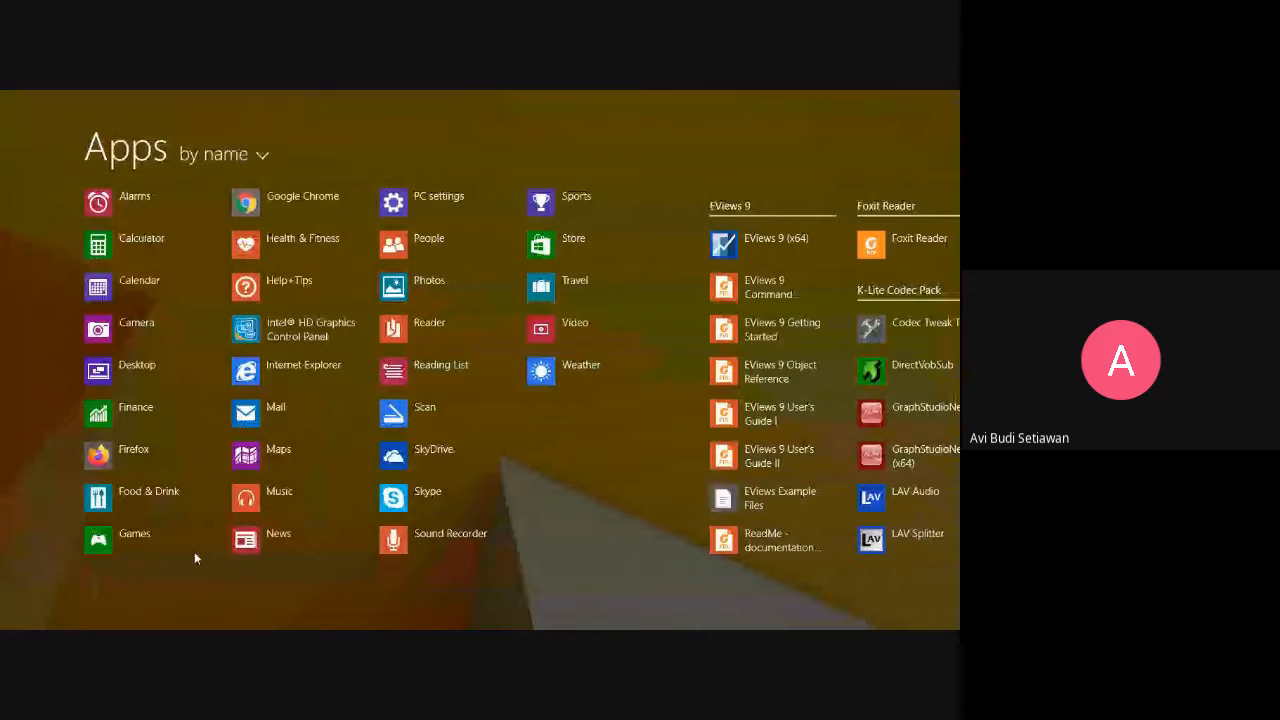
{"action": "scroll", "coordinate": [195, 557], "scroll_direction": "down", "scroll_amount": 5}
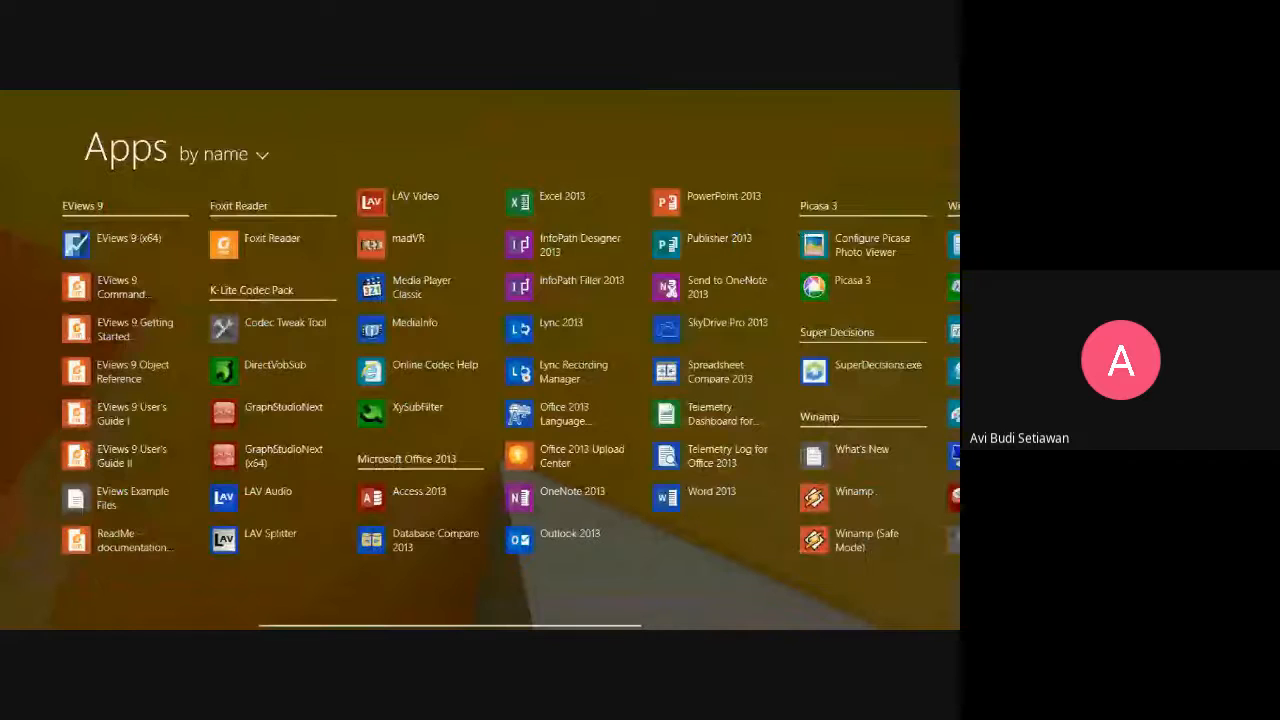
{"action": "key", "text": "super"}
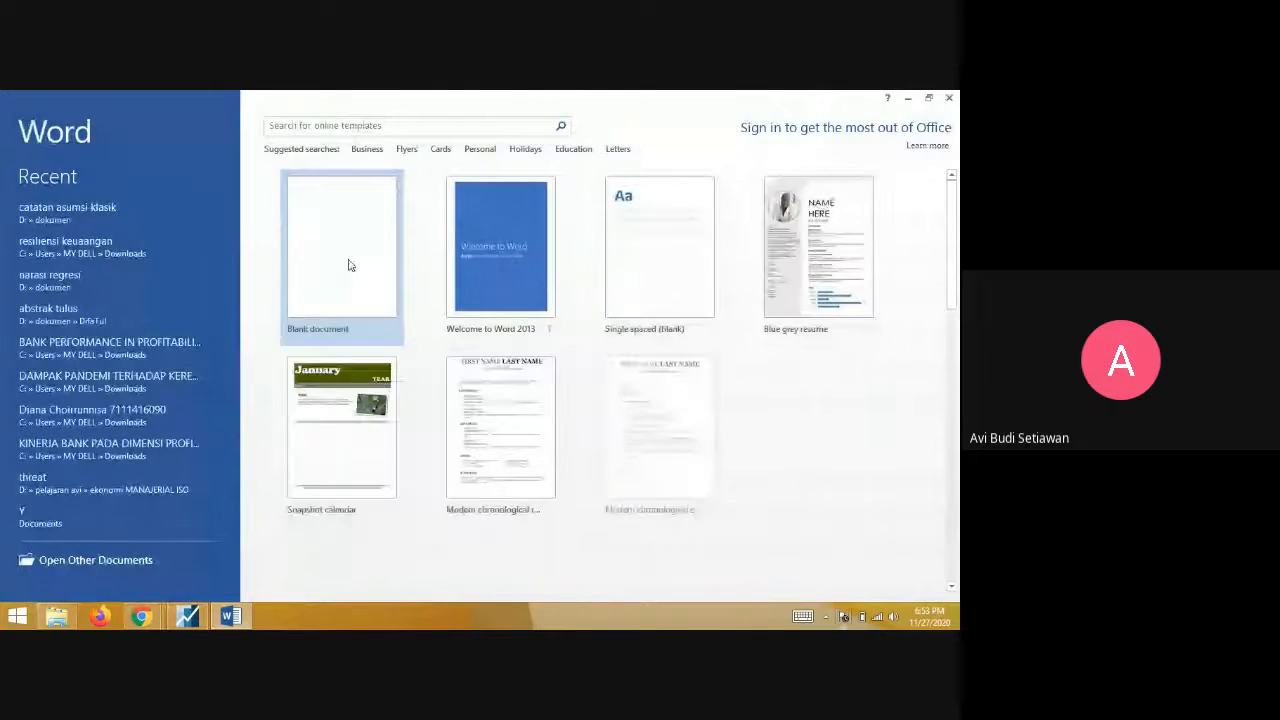
{"action": "left_click", "coordinate": [349, 302]}
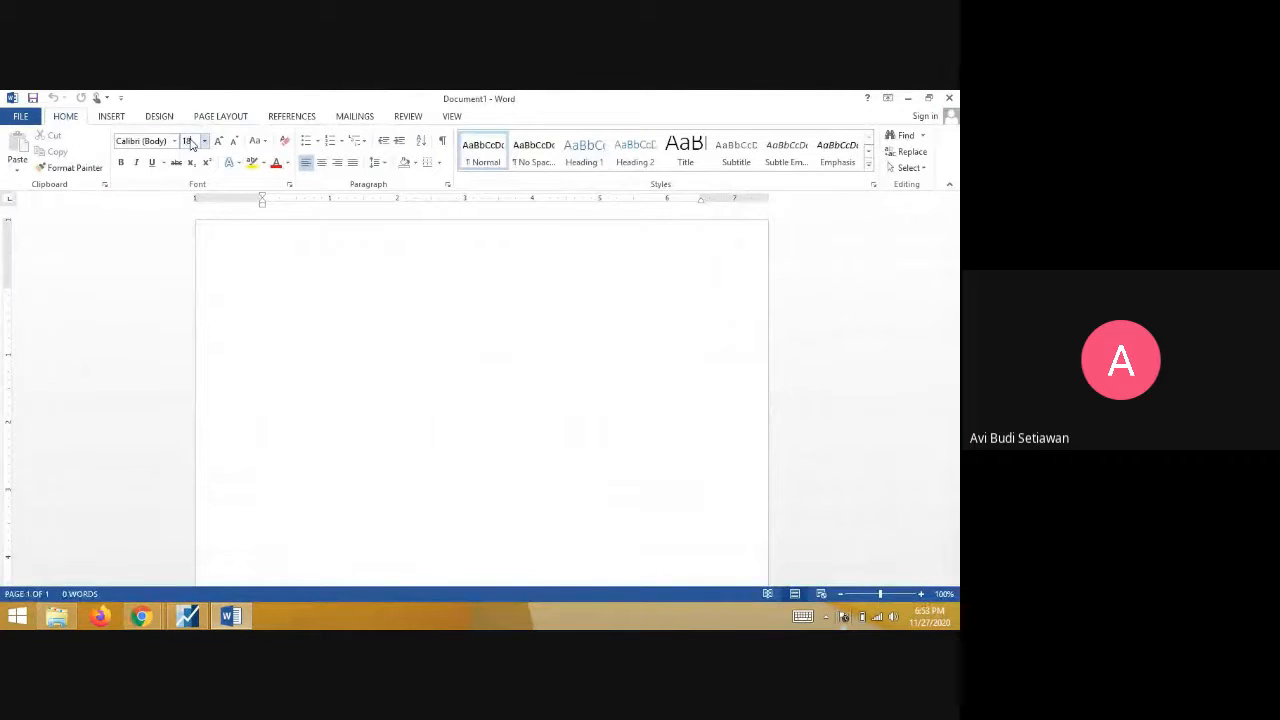
- Enter "Multikolinearitas" as item 1 of a numbered list and start an unnumbered line beneath it
{"action": "type", "text": "1"}
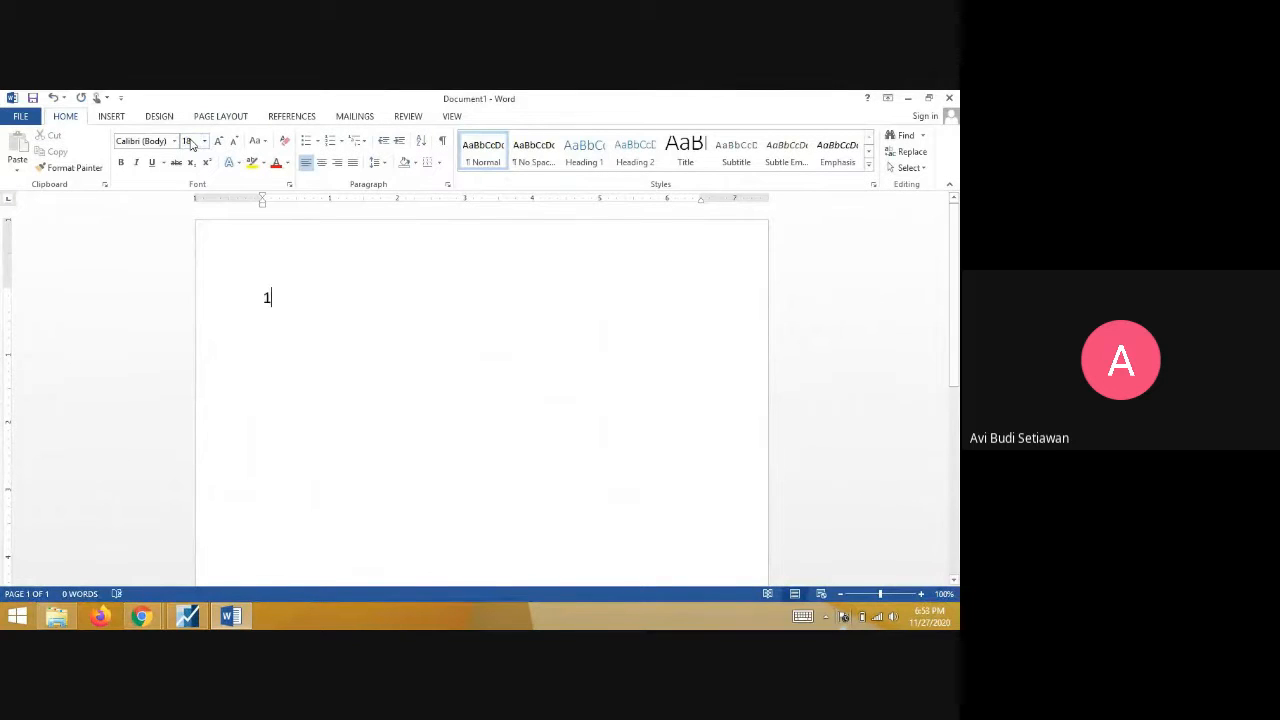
{"action": "type", "text": ". Mul"}
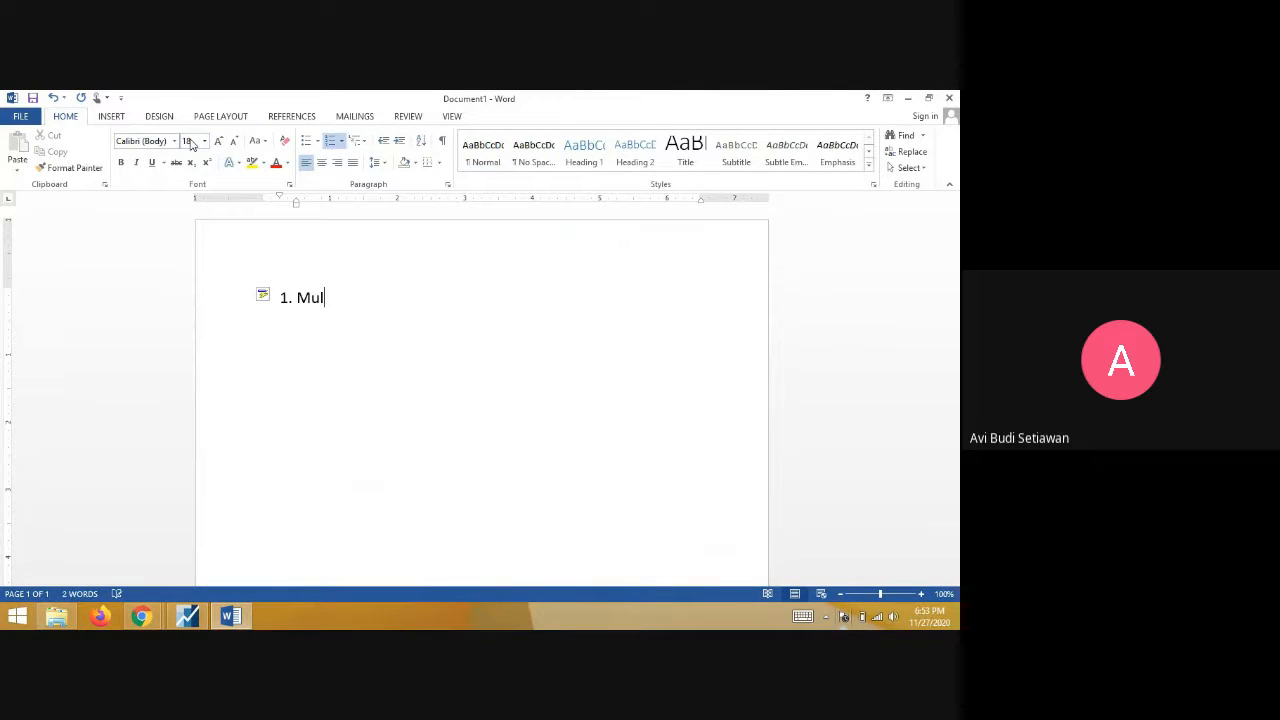
{"action": "type", "text": "tikolinearitas"}
{"action": "key", "text": "Return"}
{"action": "key", "text": "BackSpace"}
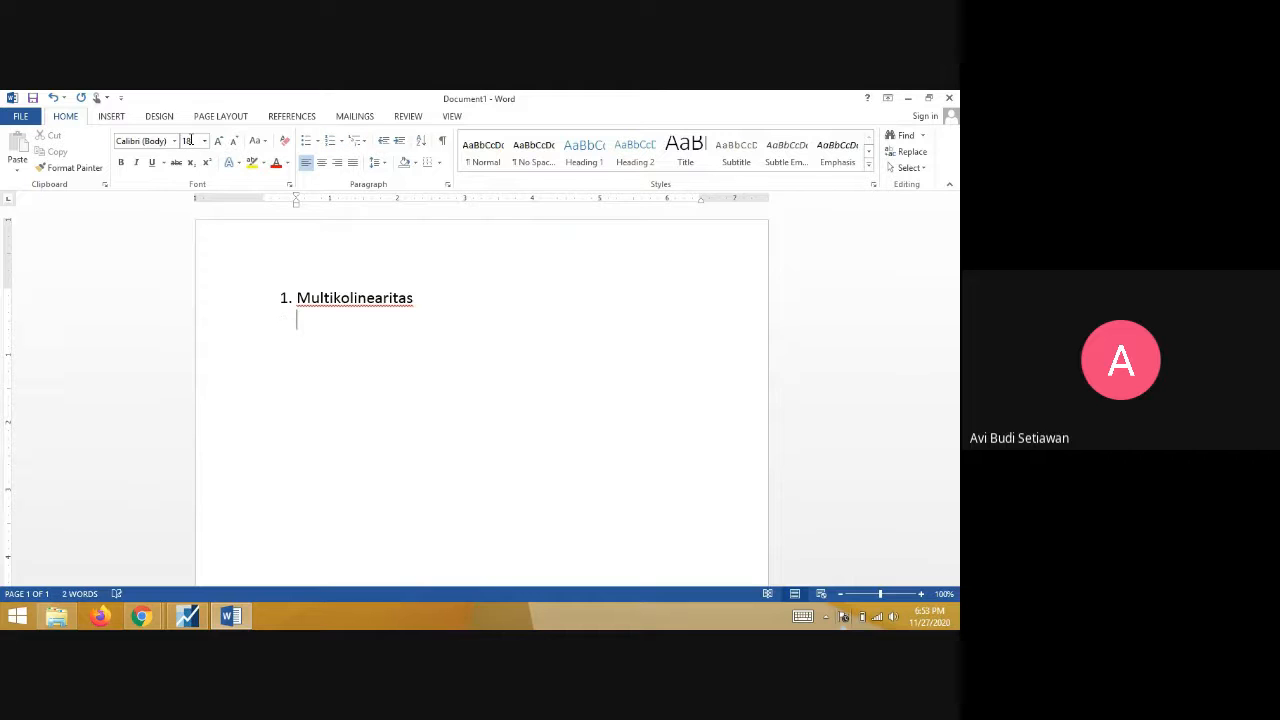
- Look up R-squared in the eq02 output in EViews and note "R2 regresi utama= 0,94" under the Multikolinearitas heading in Word
{"action": "left_click", "coordinate": [188, 615]}
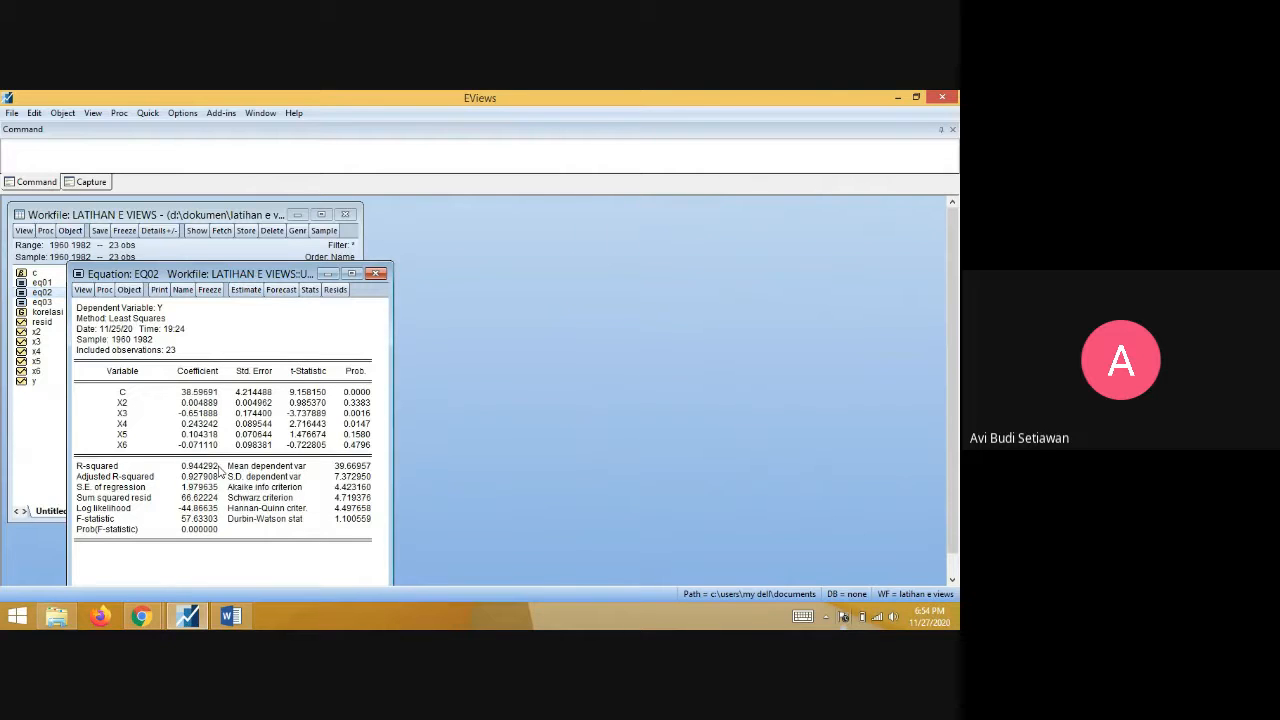
{"action": "left_click", "coordinate": [212, 467]}
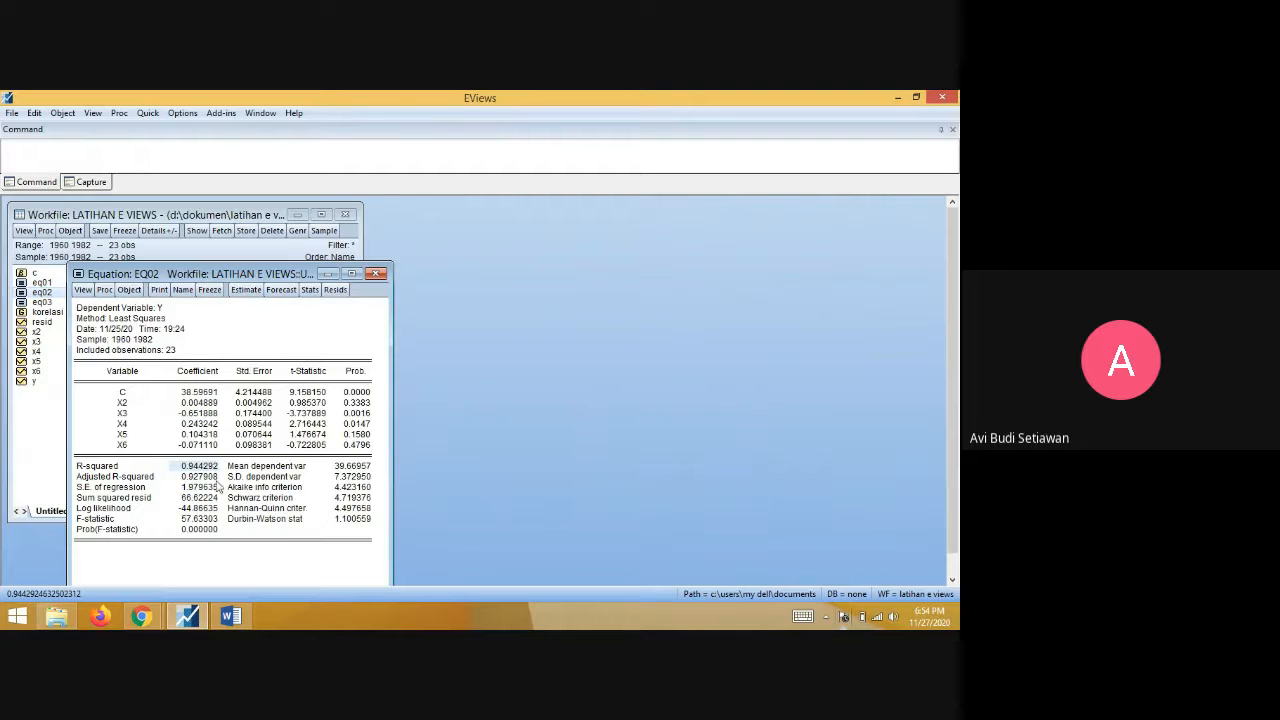
{"action": "left_click", "coordinate": [232, 616]}
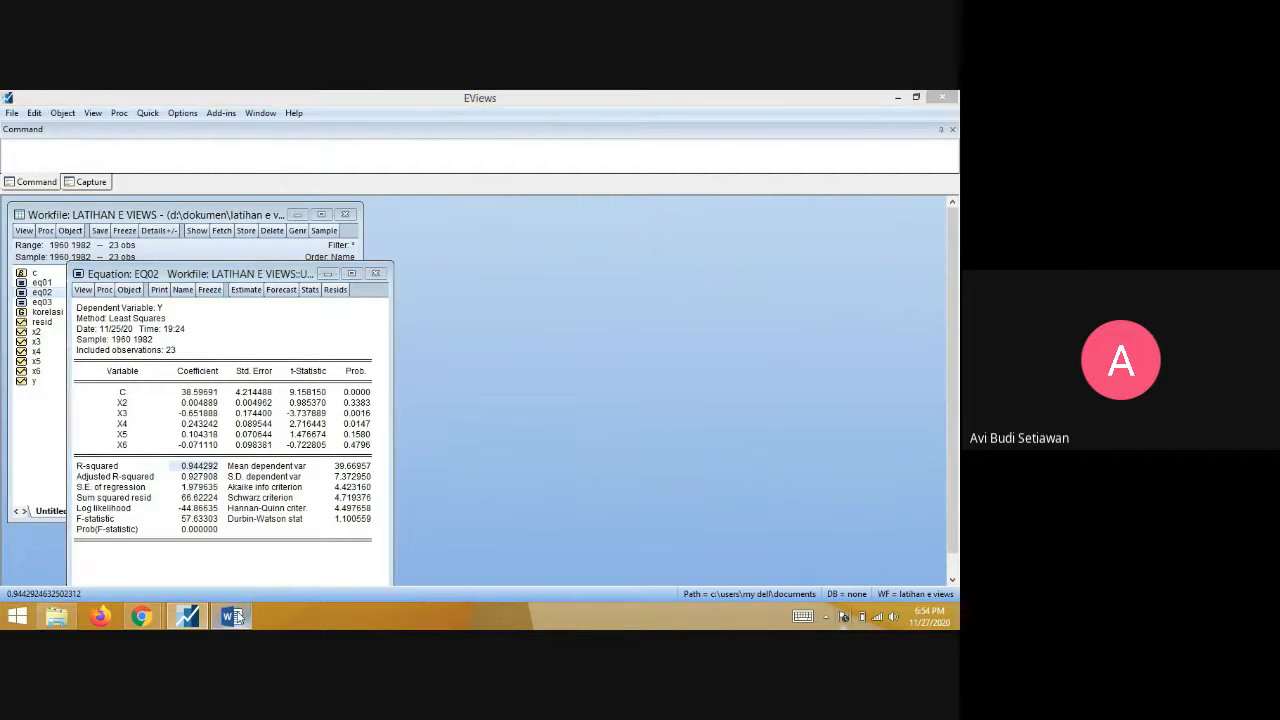
{"action": "type", "text": "R2"}
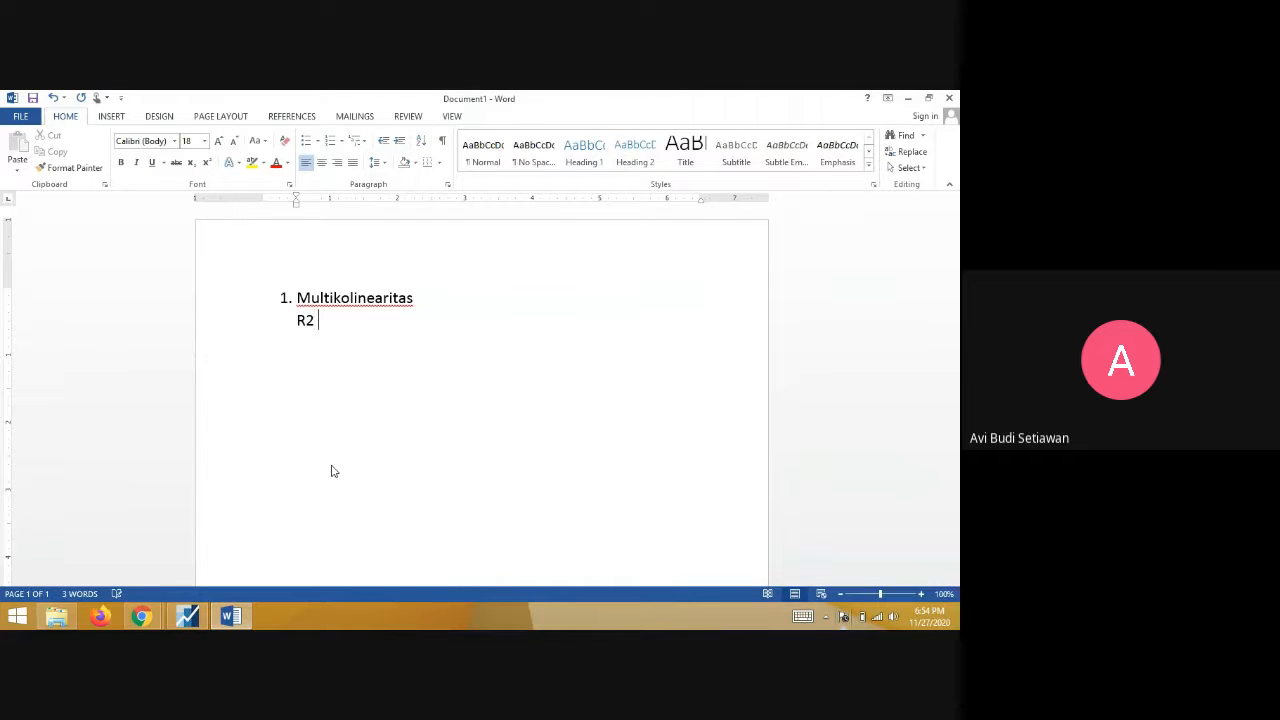
{"action": "type", "text": " regresi utama= "}
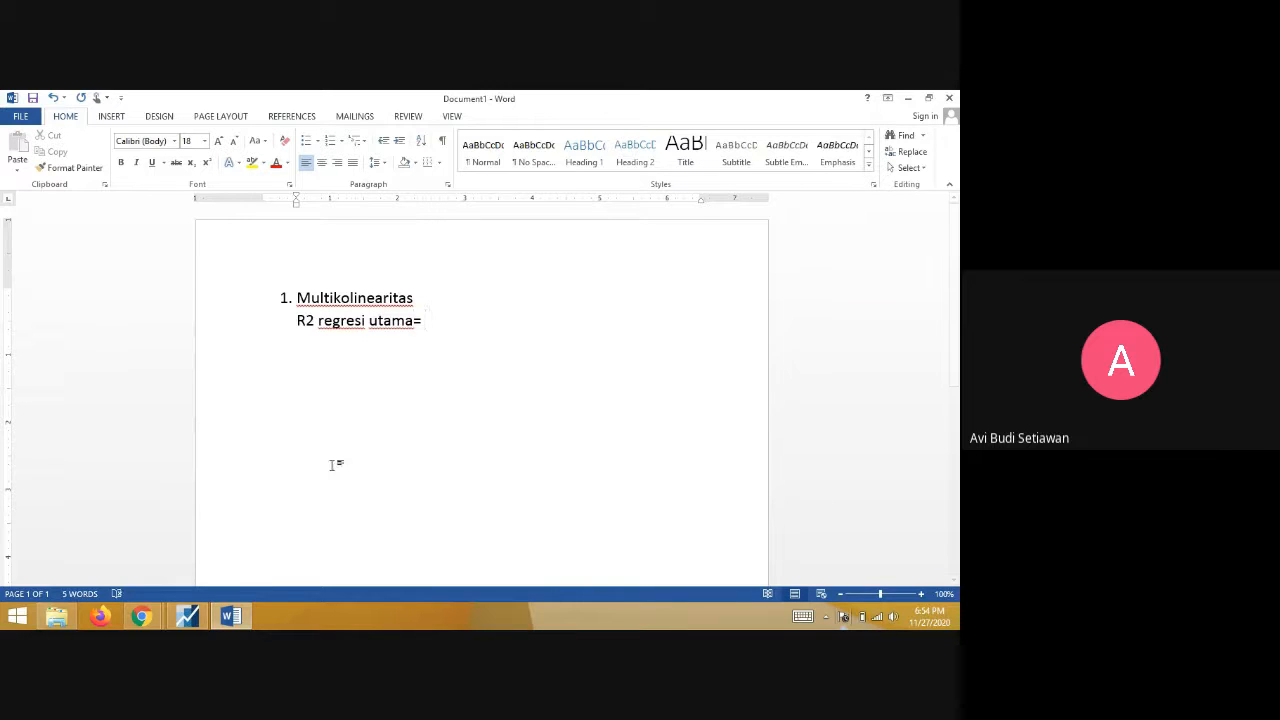
{"action": "type", "text": "0,94"}
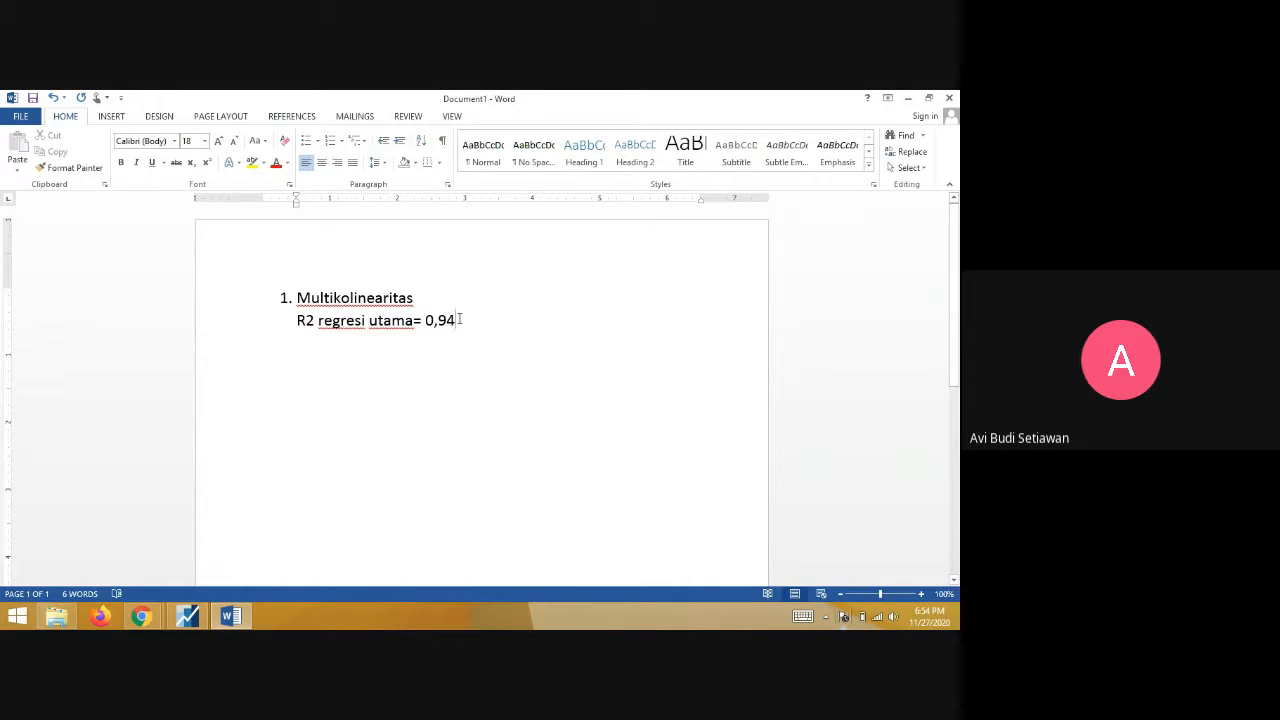
- Add the line "Auxiliary regression" below the R2 note
{"action": "key", "text": "Return"}
{"action": "type", "text": "a"}
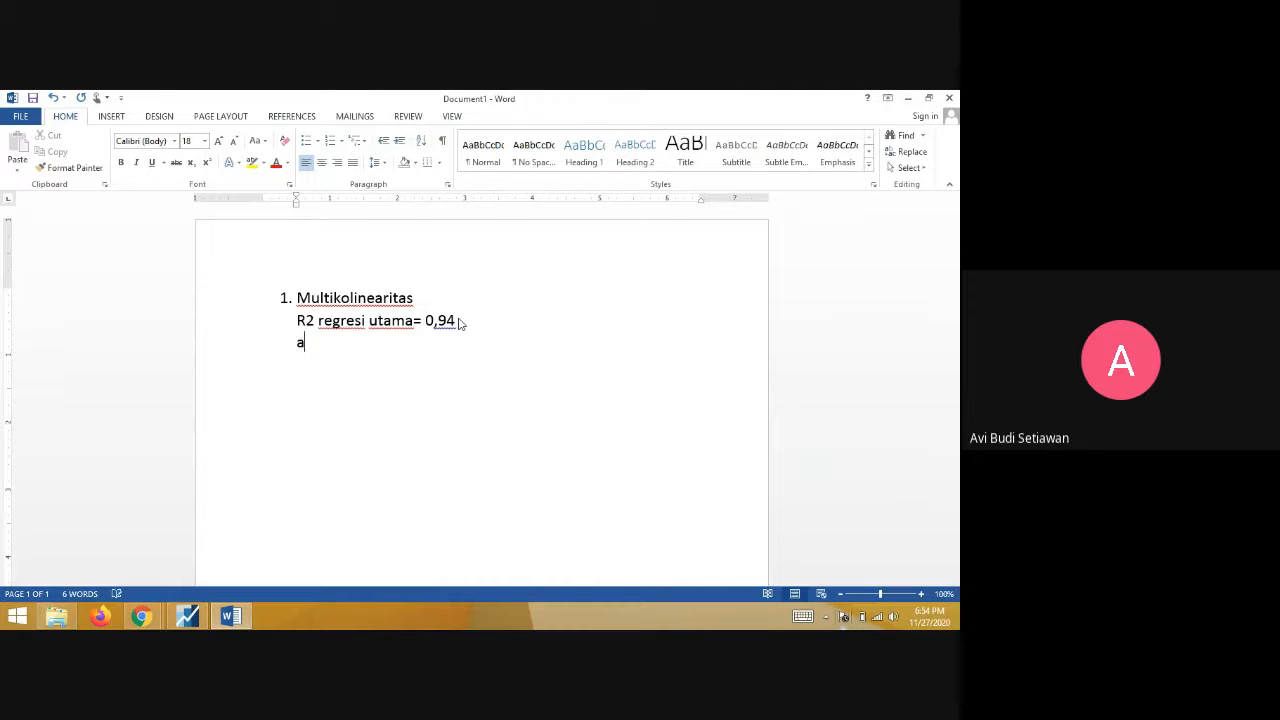
{"action": "type", "text": "uxiliary regression"}
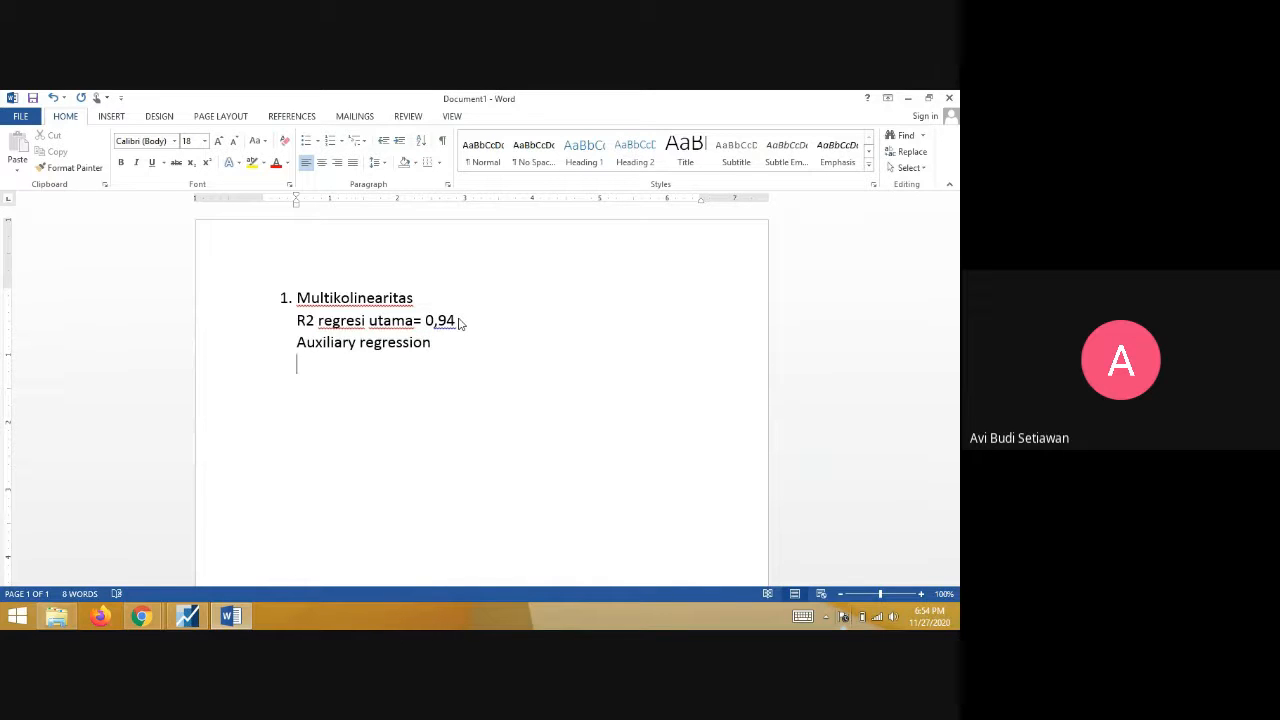
{"action": "left_click", "coordinate": [195, 616]}
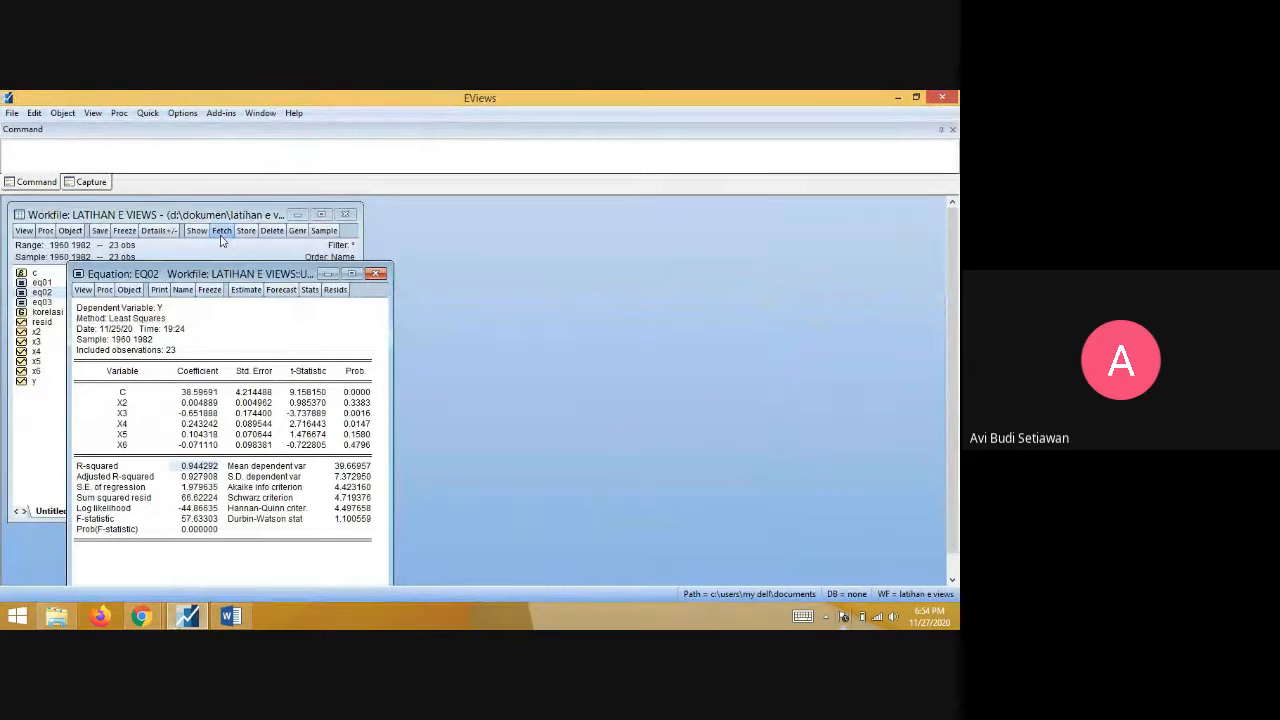
{"action": "left_click", "coordinate": [155, 113]}
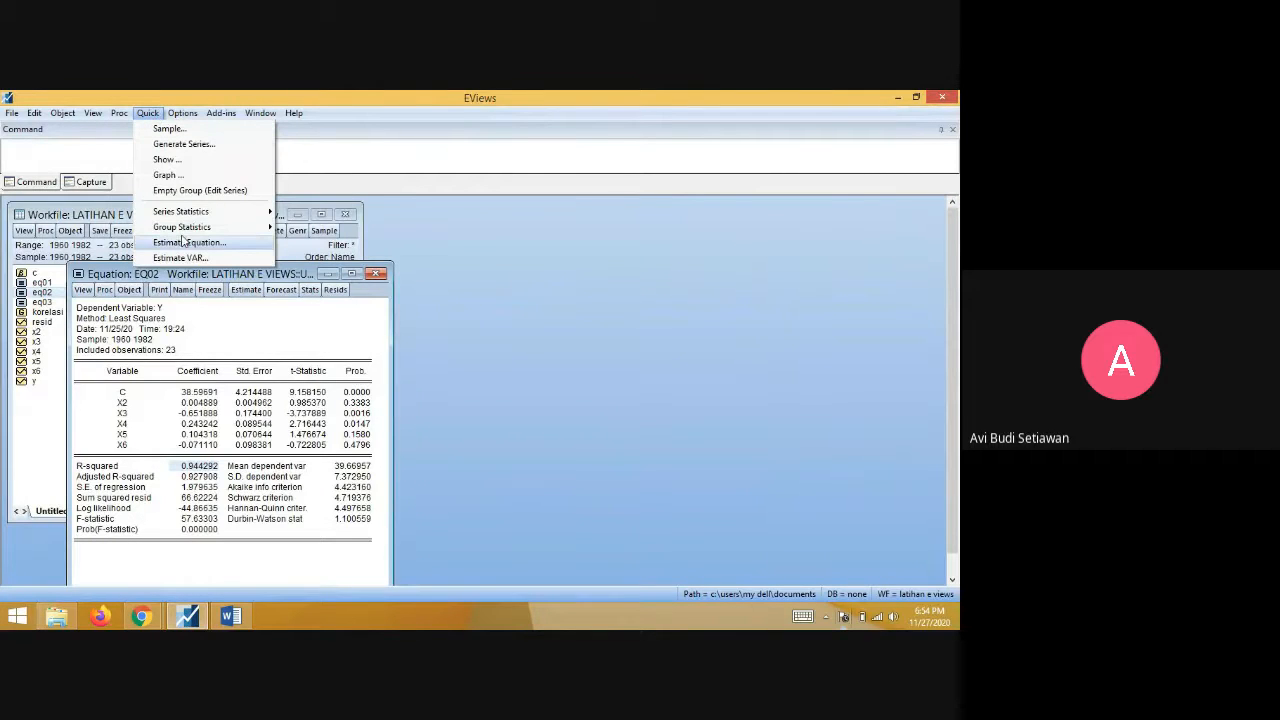
{"action": "left_click", "coordinate": [183, 242]}
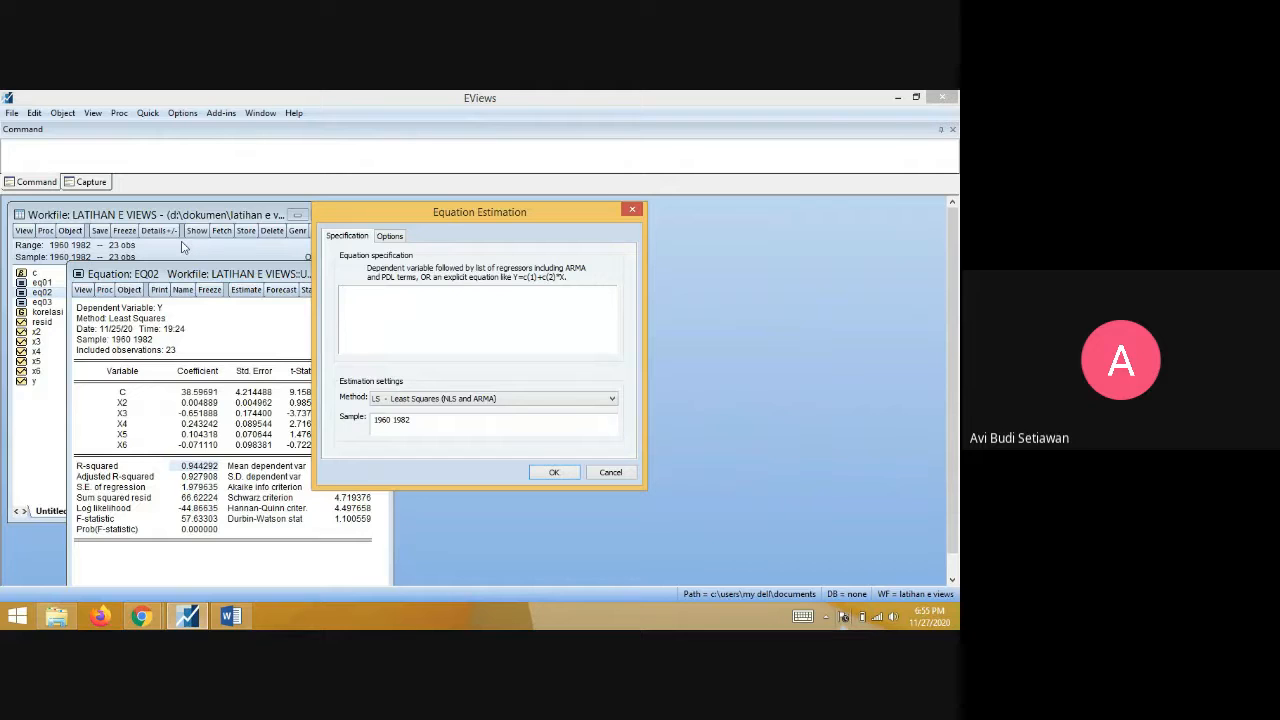
{"action": "type", "text": "x2 c c x3"}
{"action": "key", "text": "BackSpace"}
{"action": "key", "text": "BackSpace"}
{"action": "key", "text": "BackSpace"}
{"action": "key", "text": "BackSpace"}
{"action": "type", "text": "x3"}
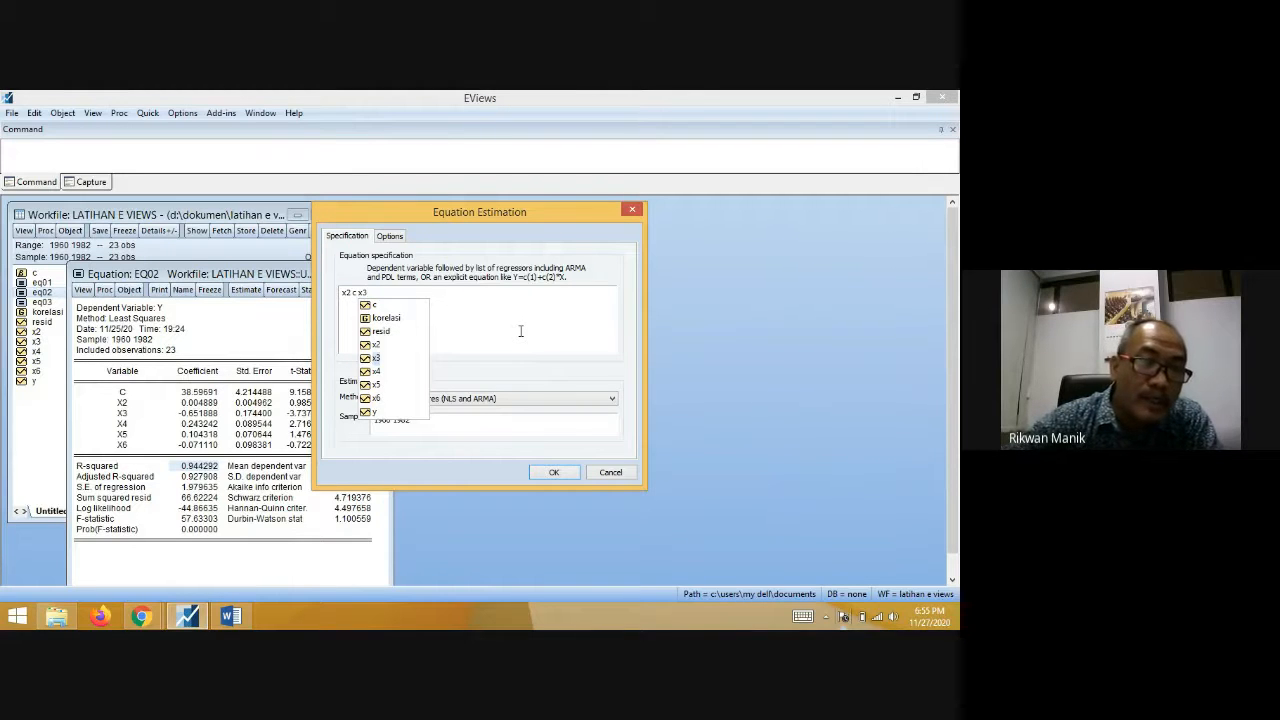
{"action": "left_click", "coordinate": [608, 473]}
{"action": "left_click", "coordinate": [608, 473]}
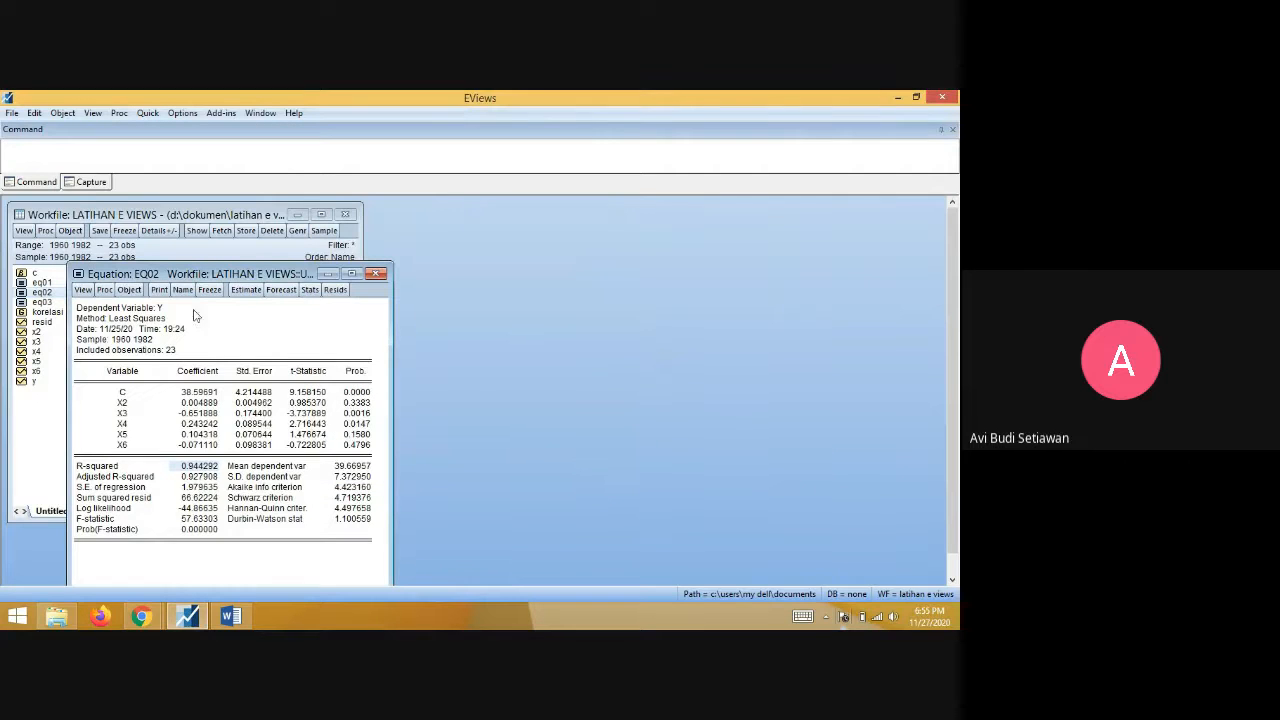
- Close and reopen the eq02 equation output, and move its window slightly higher in the workspace
{"action": "left_click", "coordinate": [377, 274]}
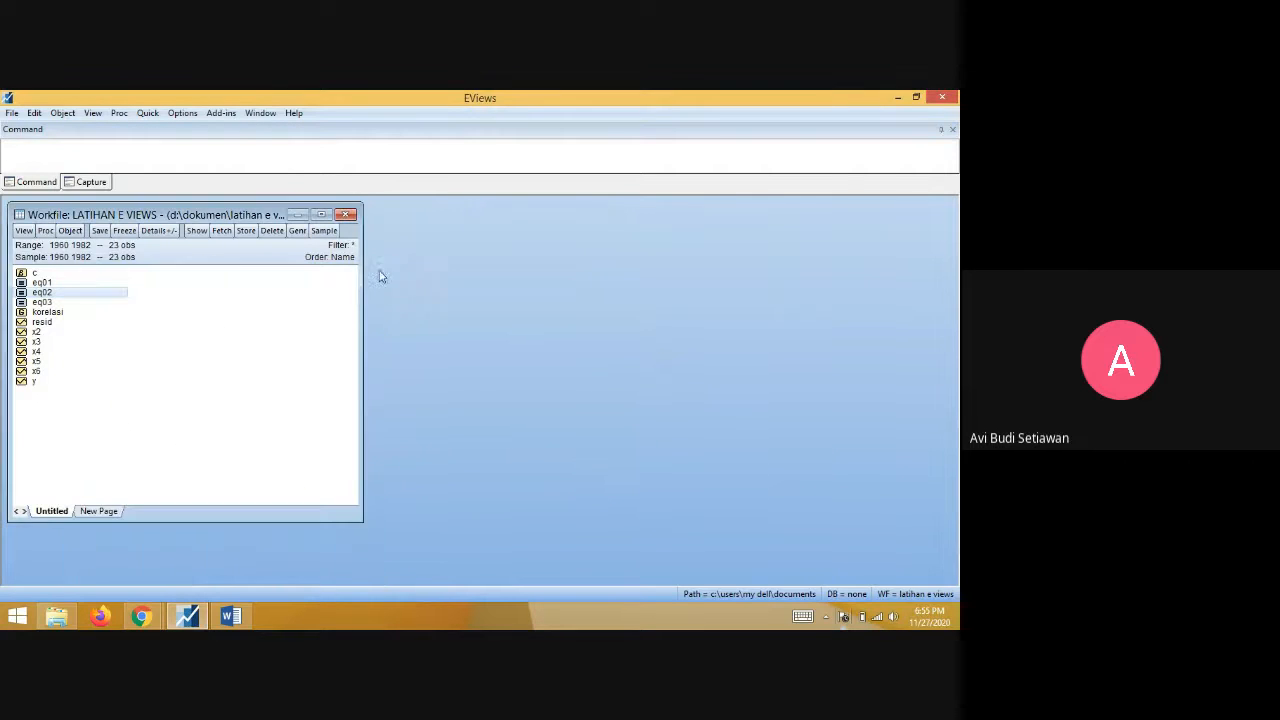
{"action": "double_click", "coordinate": [62, 293]}
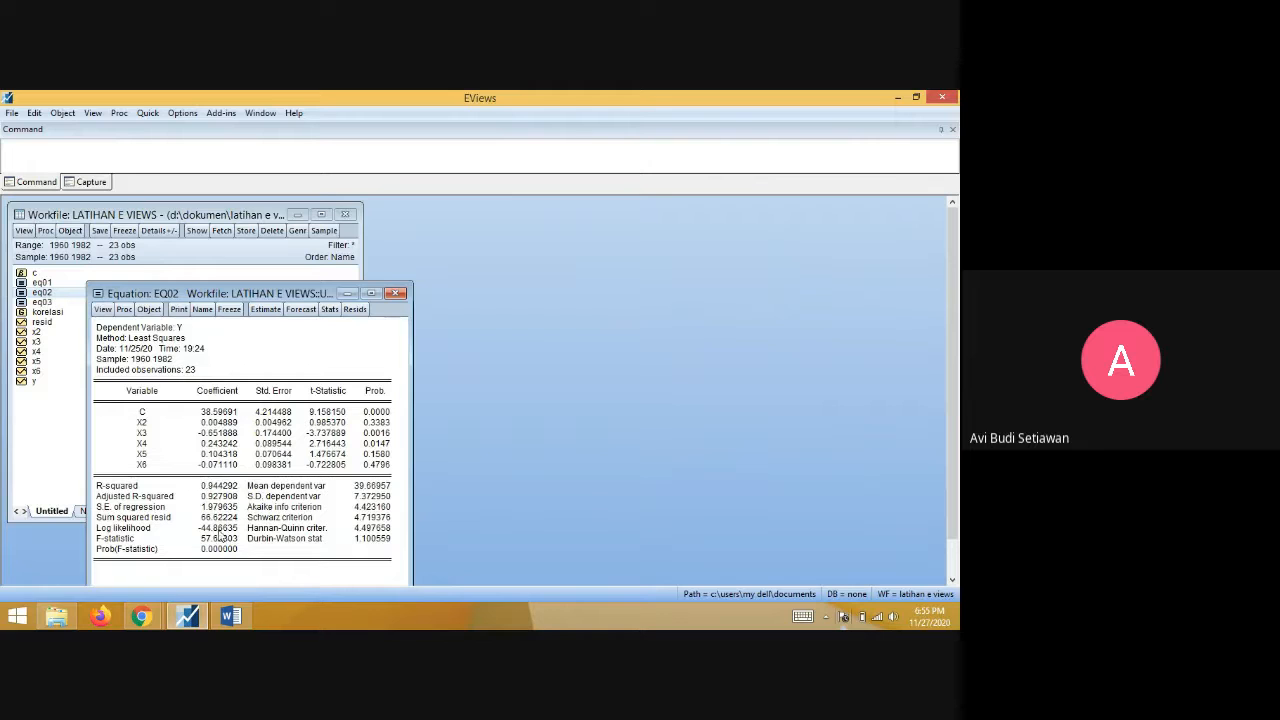
{"action": "left_click_drag", "start_coordinate": [213, 296], "coordinate": [228, 280]}
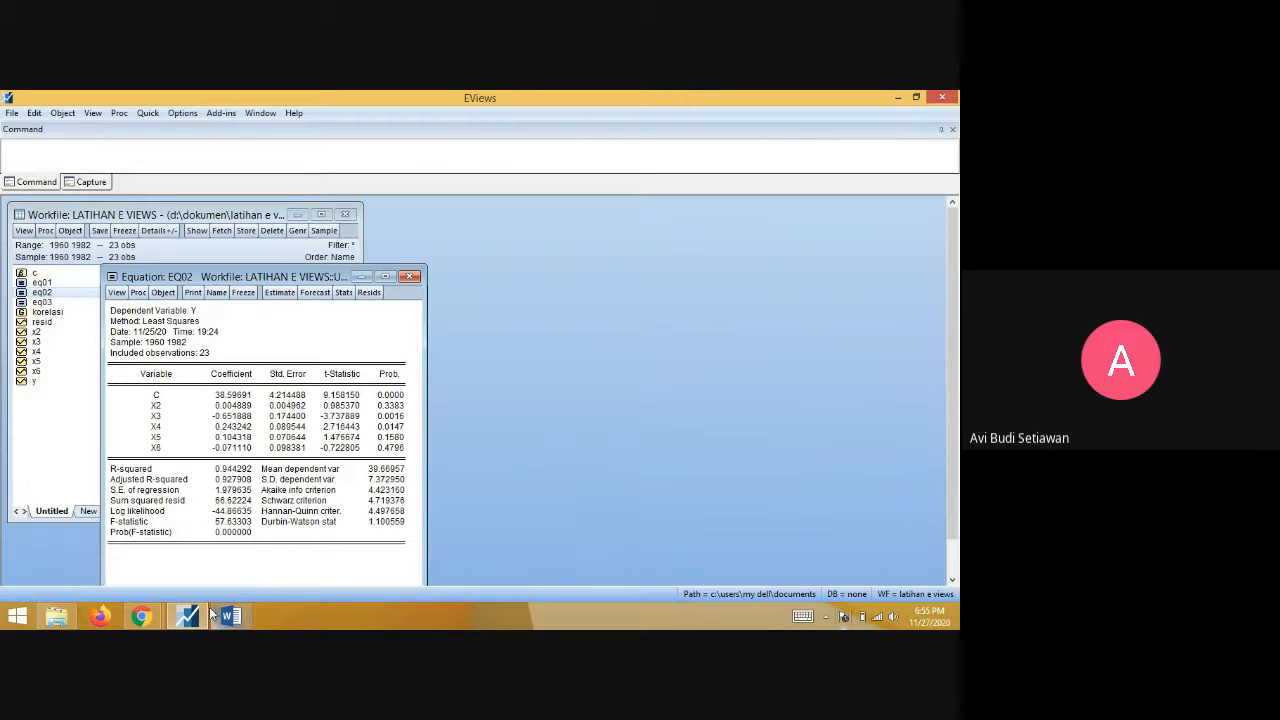
- Switch to the Google Meet call in Chrome
{"action": "mouse_move", "coordinate": [142, 620]}
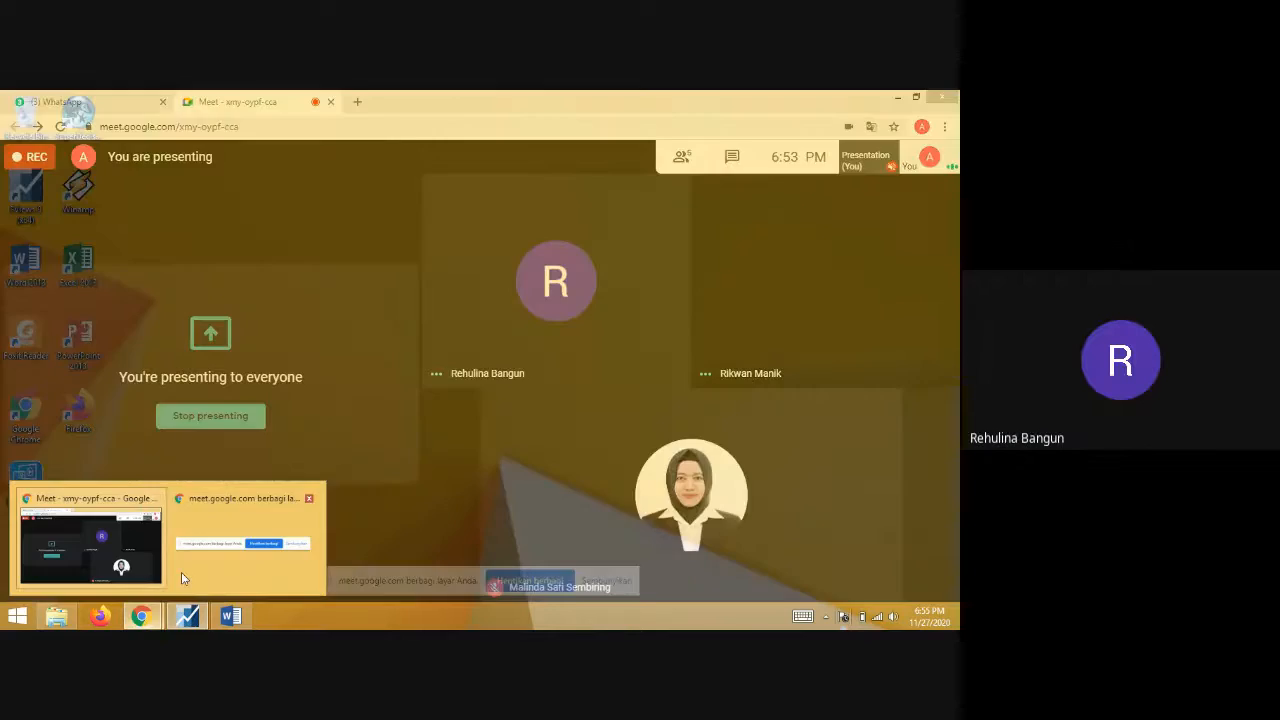
{"action": "left_click", "coordinate": [186, 572]}
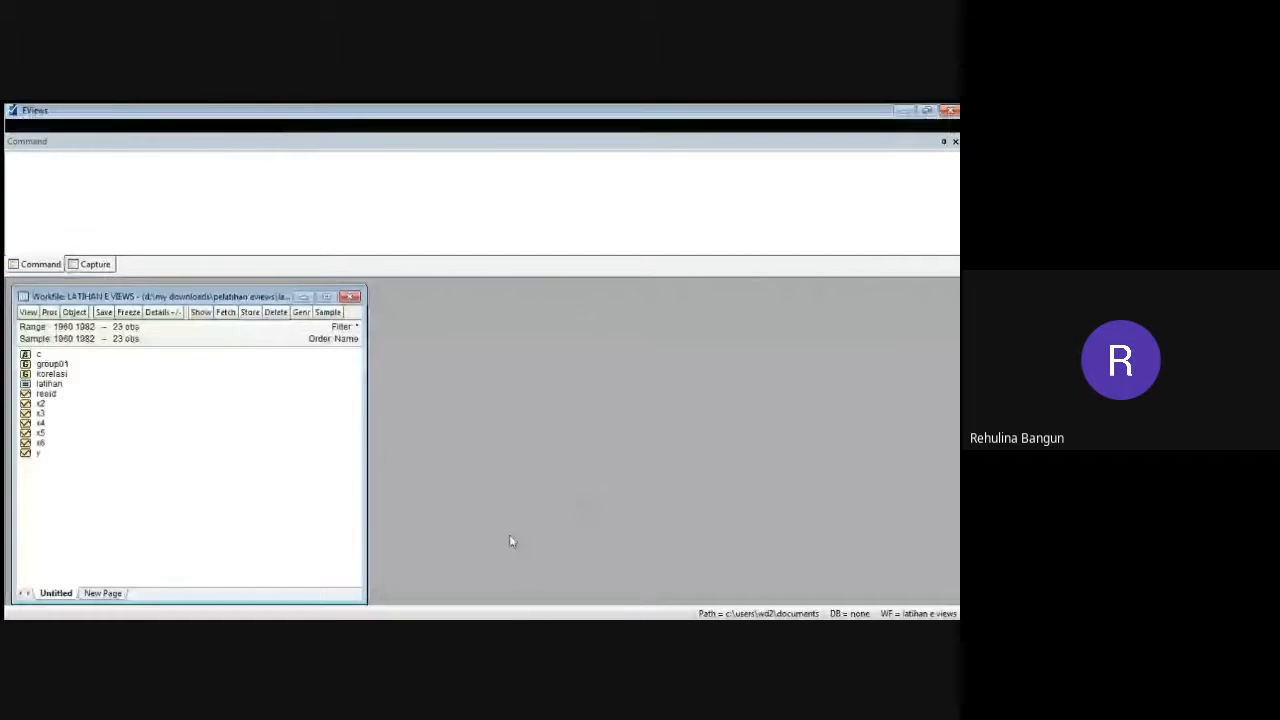
- Open the latihan equation from the EViews workfile and place its output window beside the workfile window
{"action": "key", "text": "alt+Tab"}
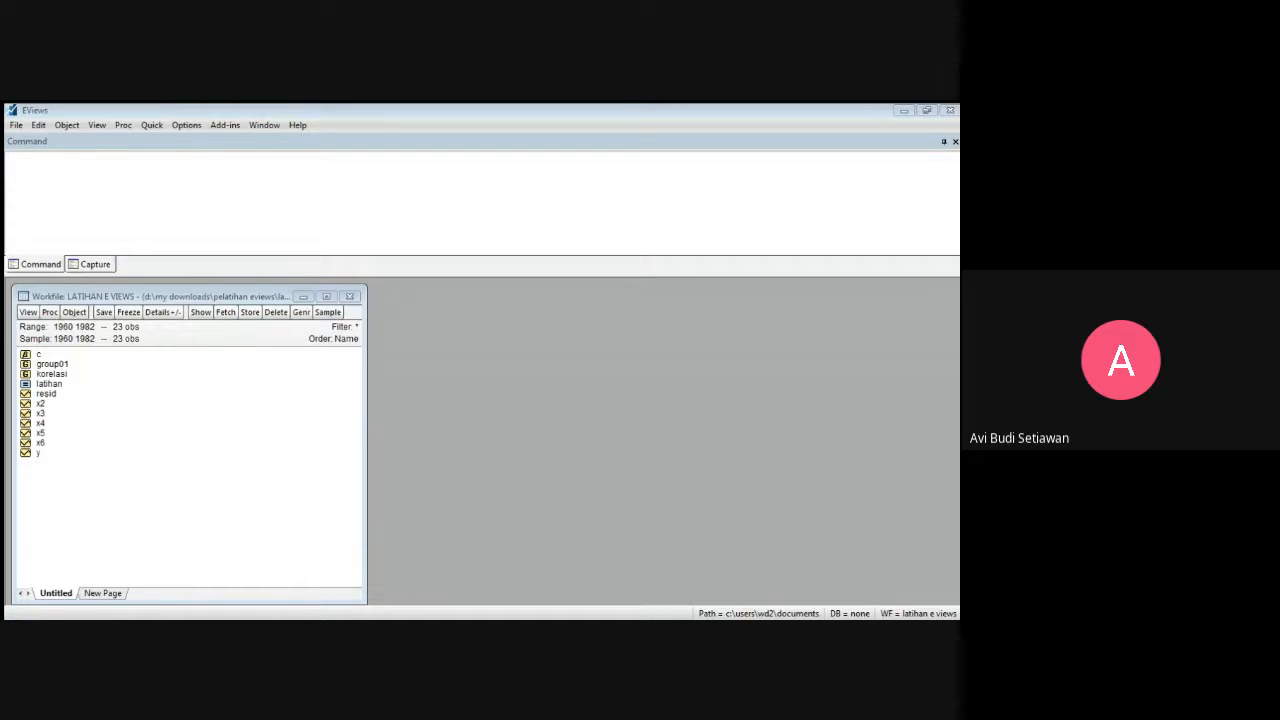
{"action": "key", "text": "alt+Tab"}
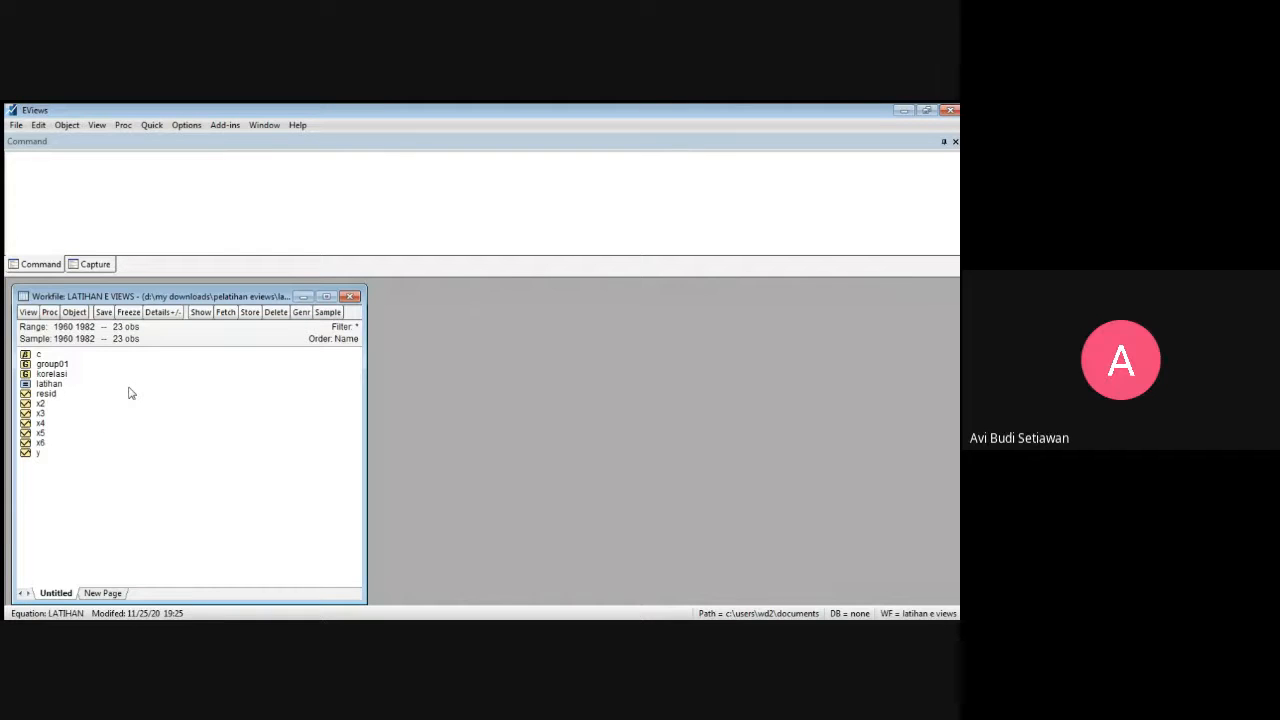
{"action": "left_click", "coordinate": [60, 386]}
{"action": "key", "text": "Return"}
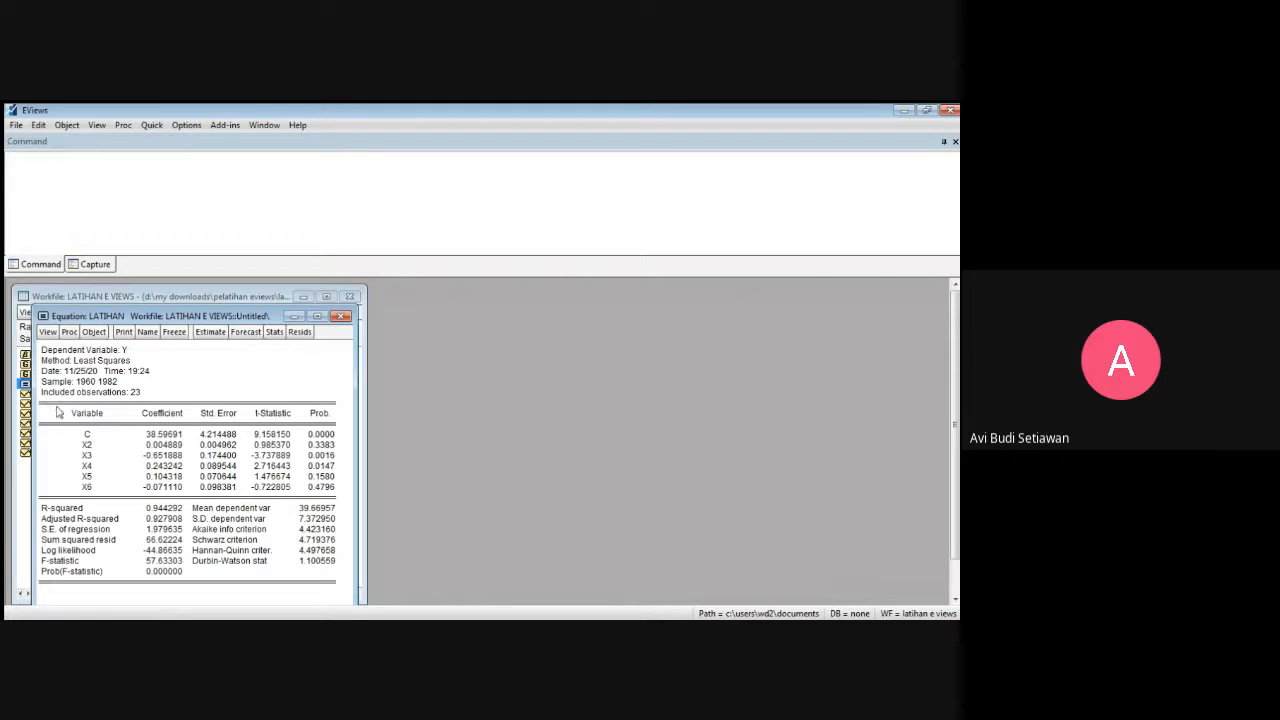
{"action": "left_click", "coordinate": [232, 630]}
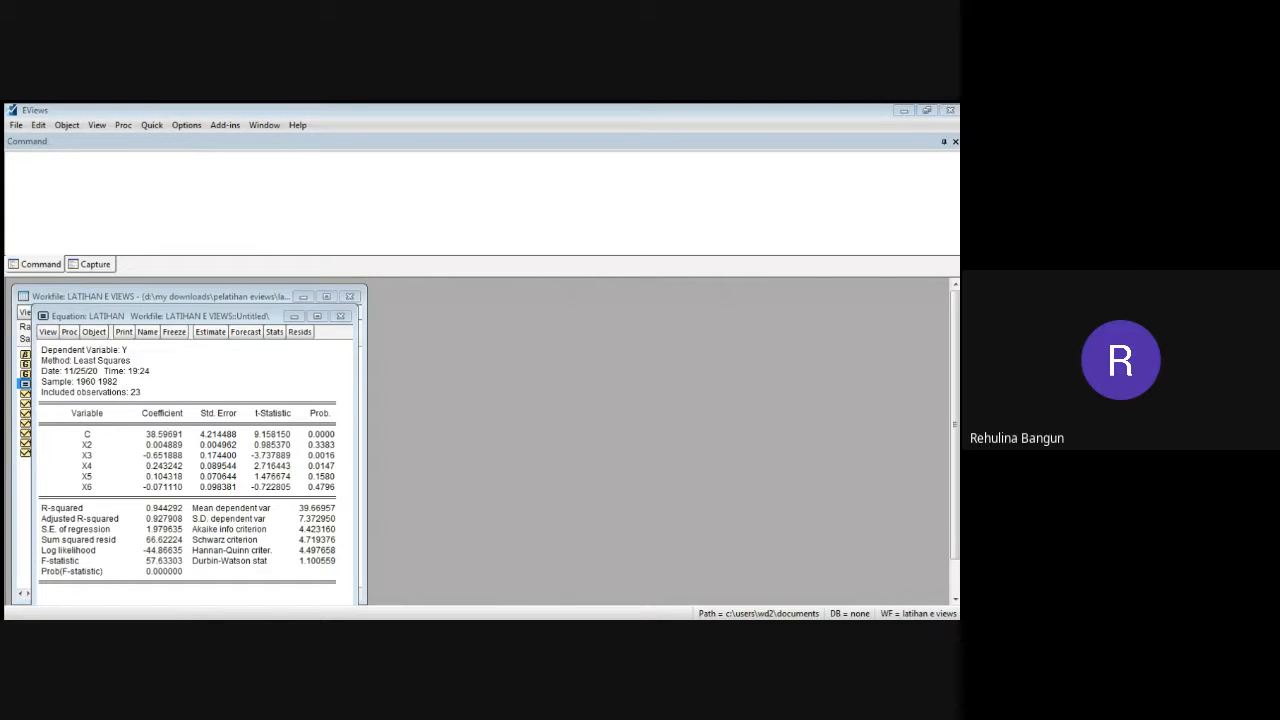
{"action": "left_click", "coordinate": [245, 416]}
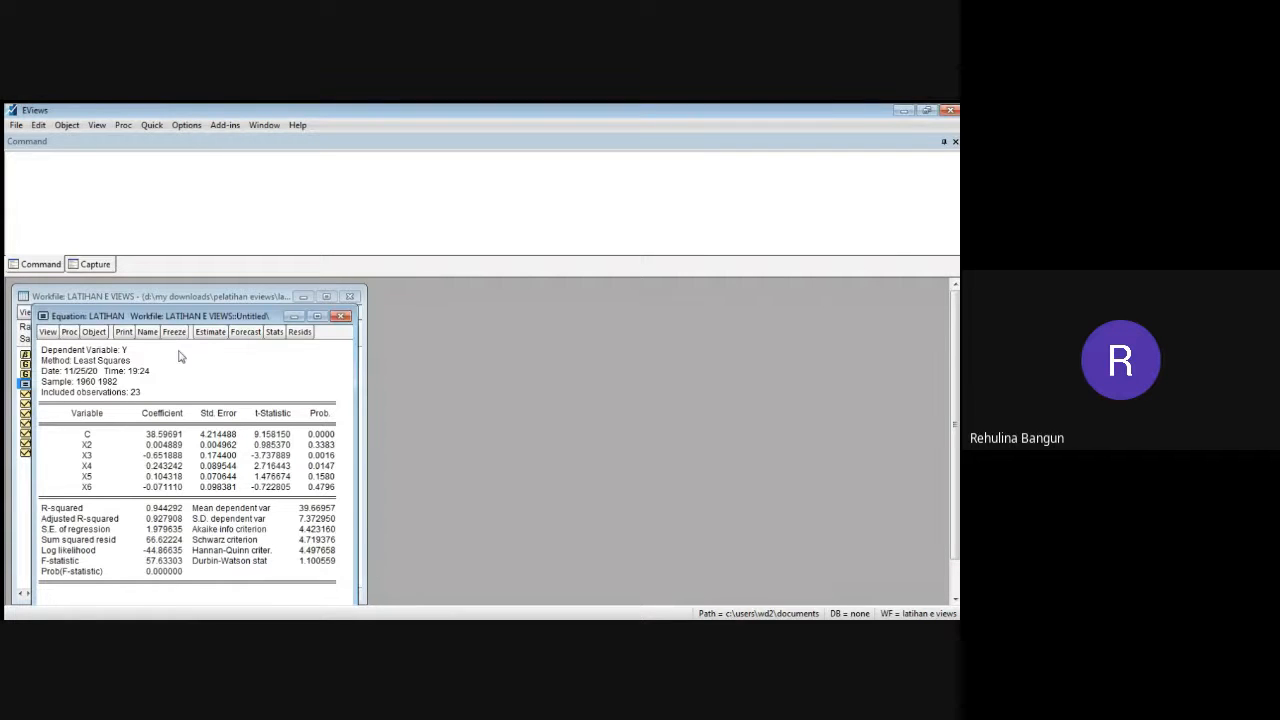
{"action": "left_click_drag", "start_coordinate": [207, 320], "coordinate": [547, 297]}
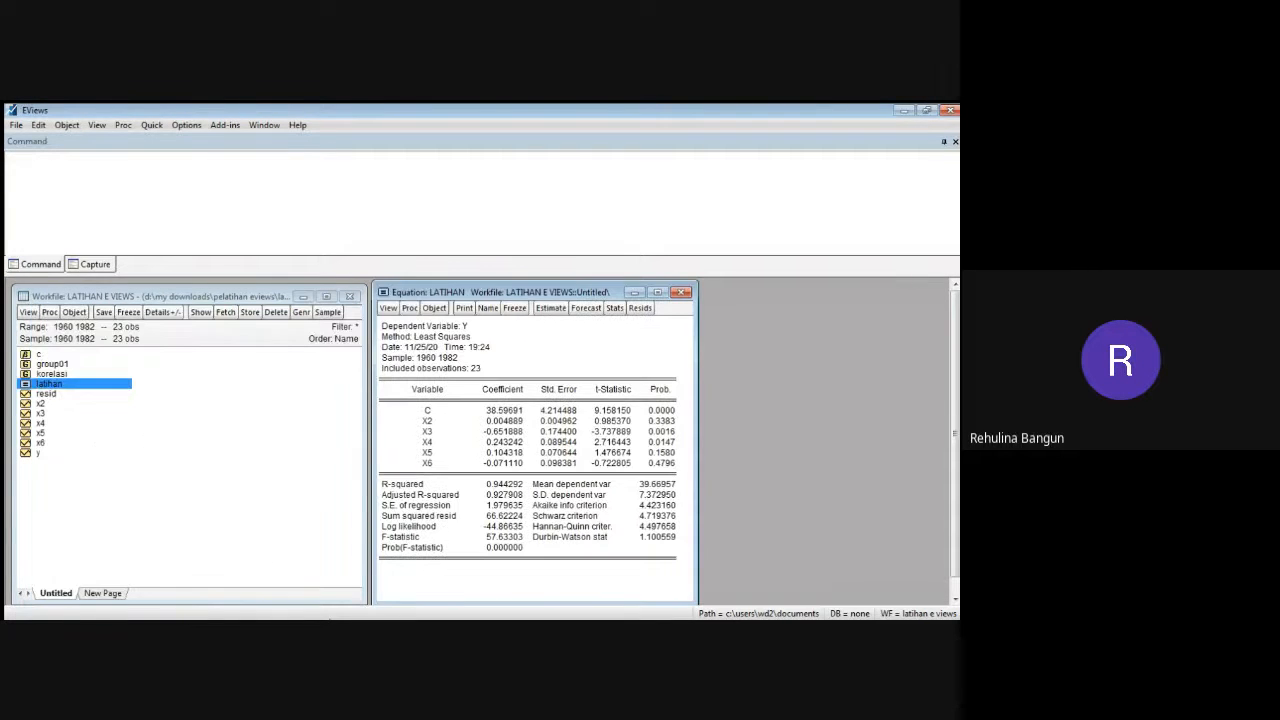
{"action": "left_click", "coordinate": [370, 628]}
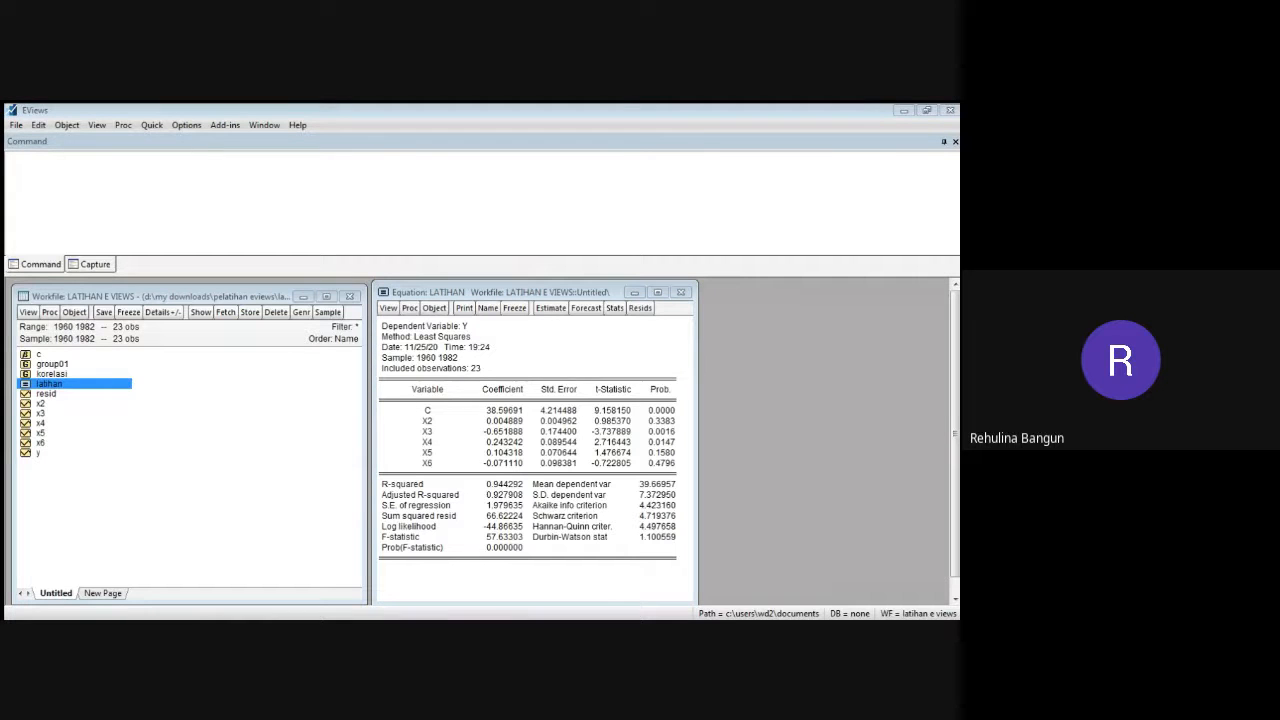
{"action": "left_click", "coordinate": [511, 569]}
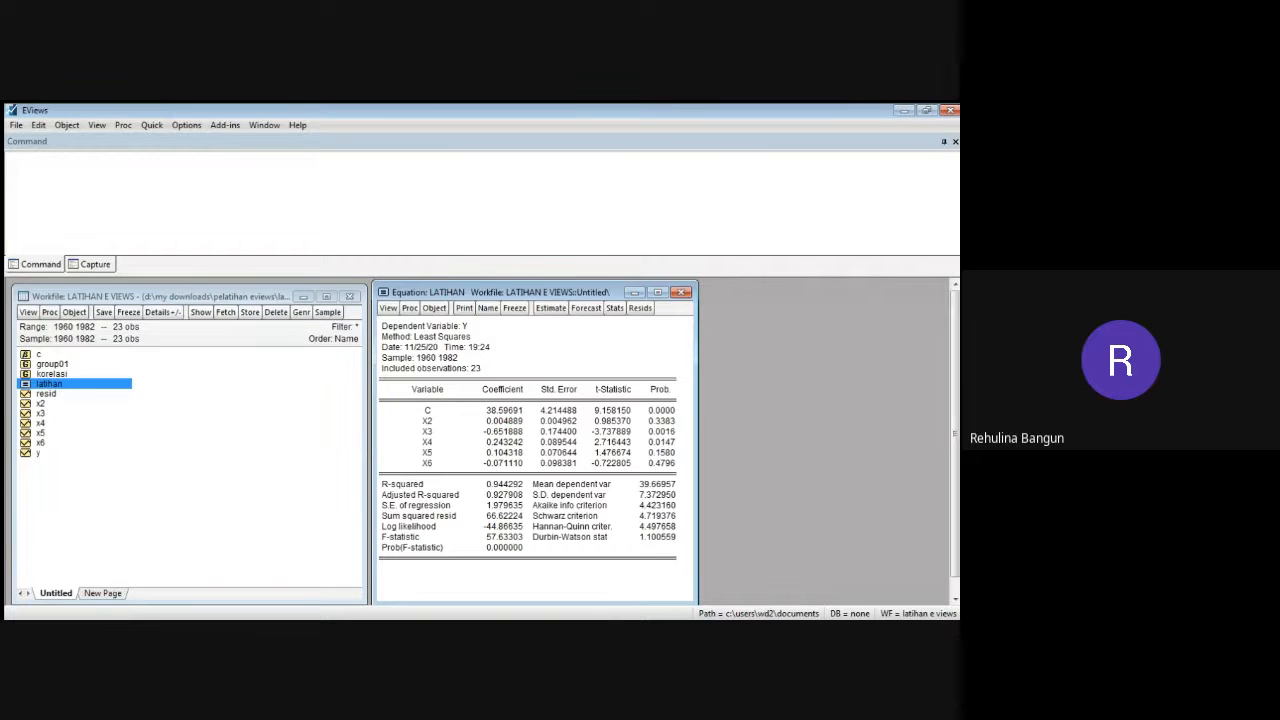
- Switch to the Word document and add the line "X2 dan x3=" below "Auxiliary regression"
{"action": "key", "text": "alt+Tab"}
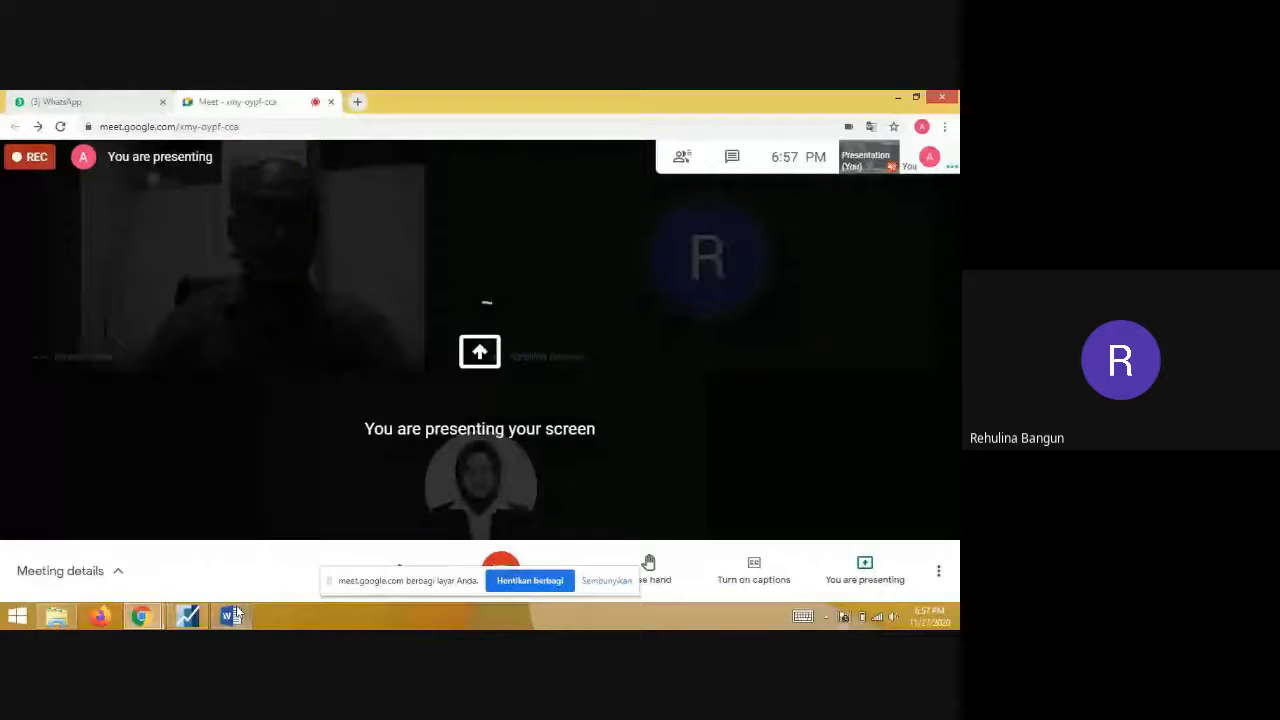
{"action": "mouse_move", "coordinate": [240, 613]}
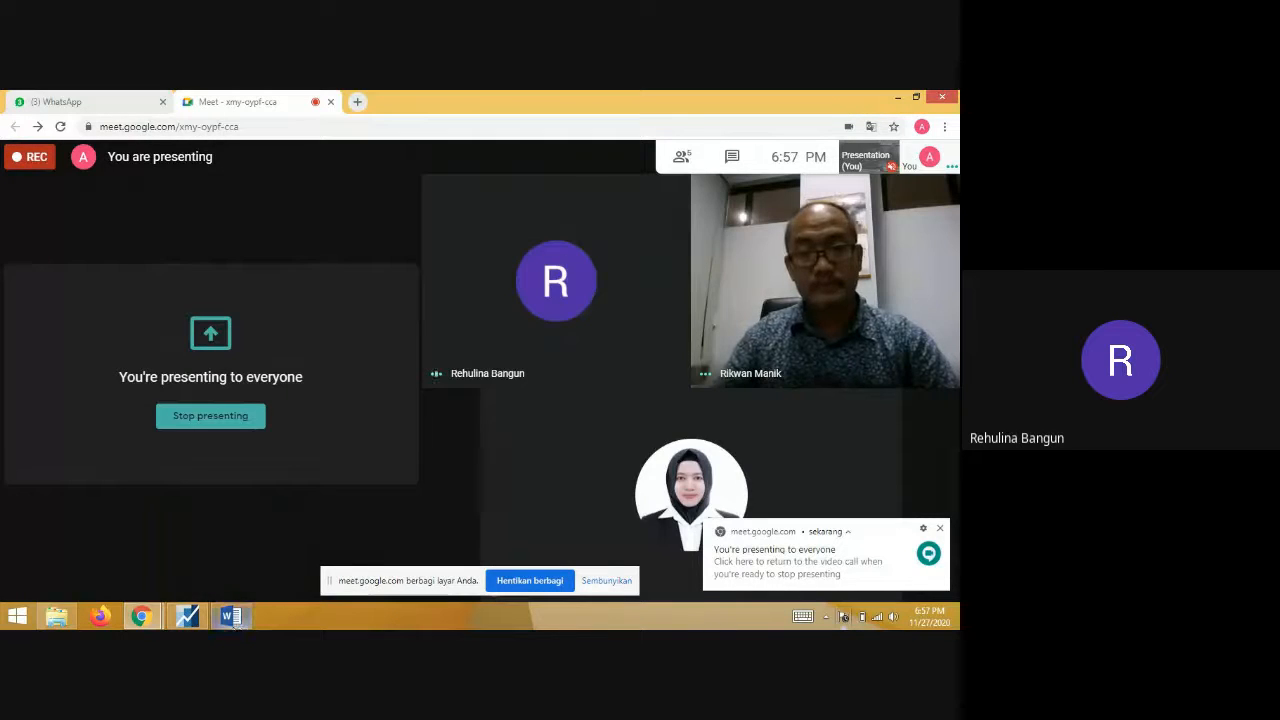
{"action": "left_click", "coordinate": [230, 616]}
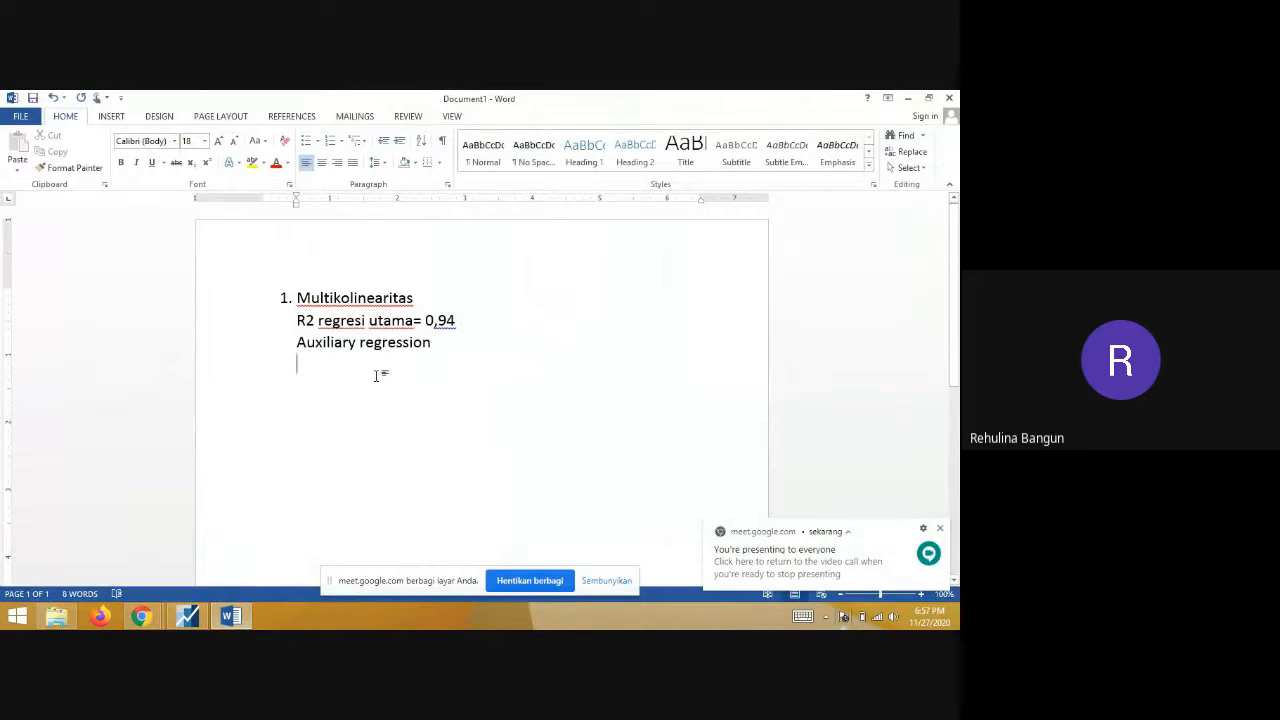
{"action": "type", "text": "X2"}
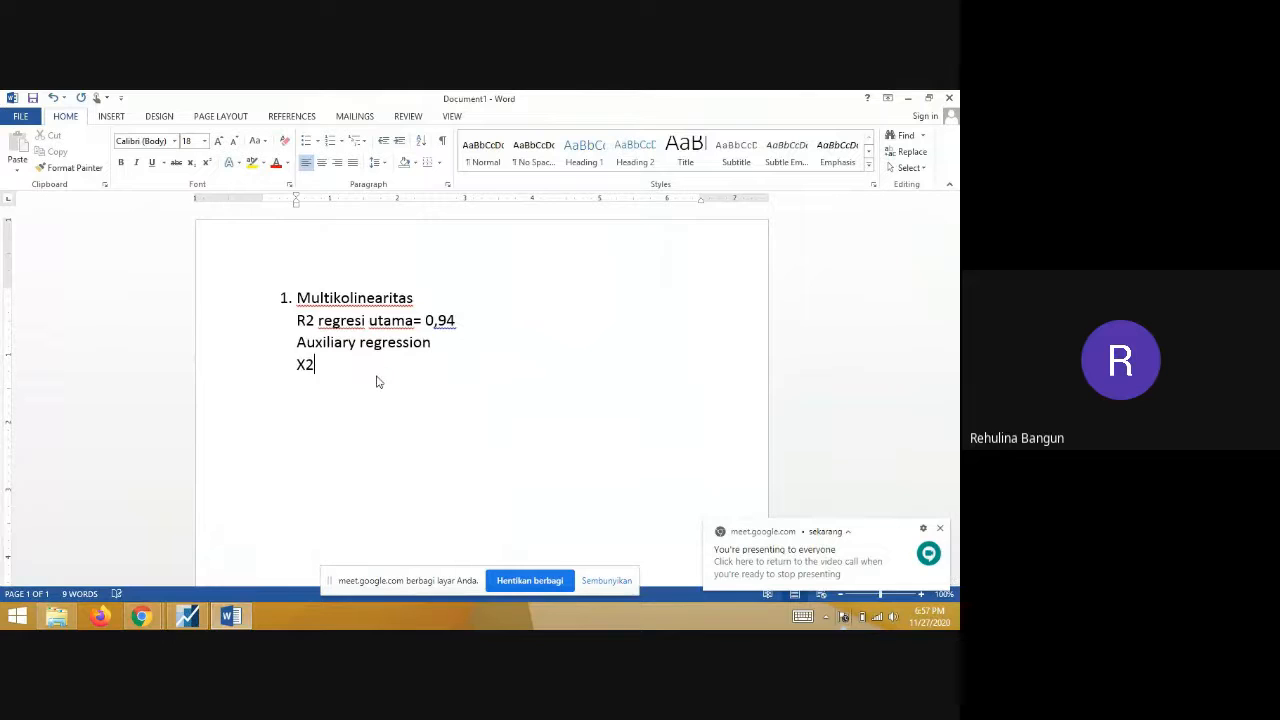
{"action": "type", "text": " dan x3="}
- Switch to EViews and estimate a new least squares equation with the specification "x2 c x3" over the 1960 1982 sample
{"action": "key", "text": "alt+Tab"}
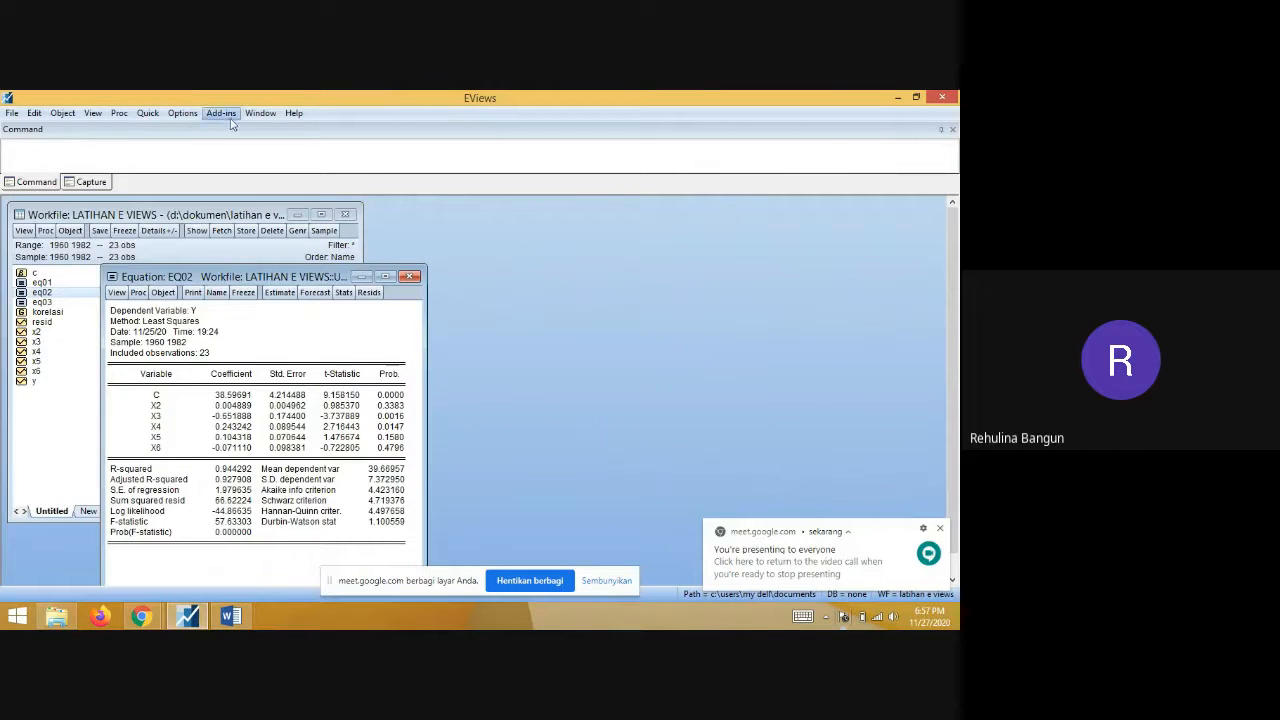
{"action": "left_click", "coordinate": [147, 113]}
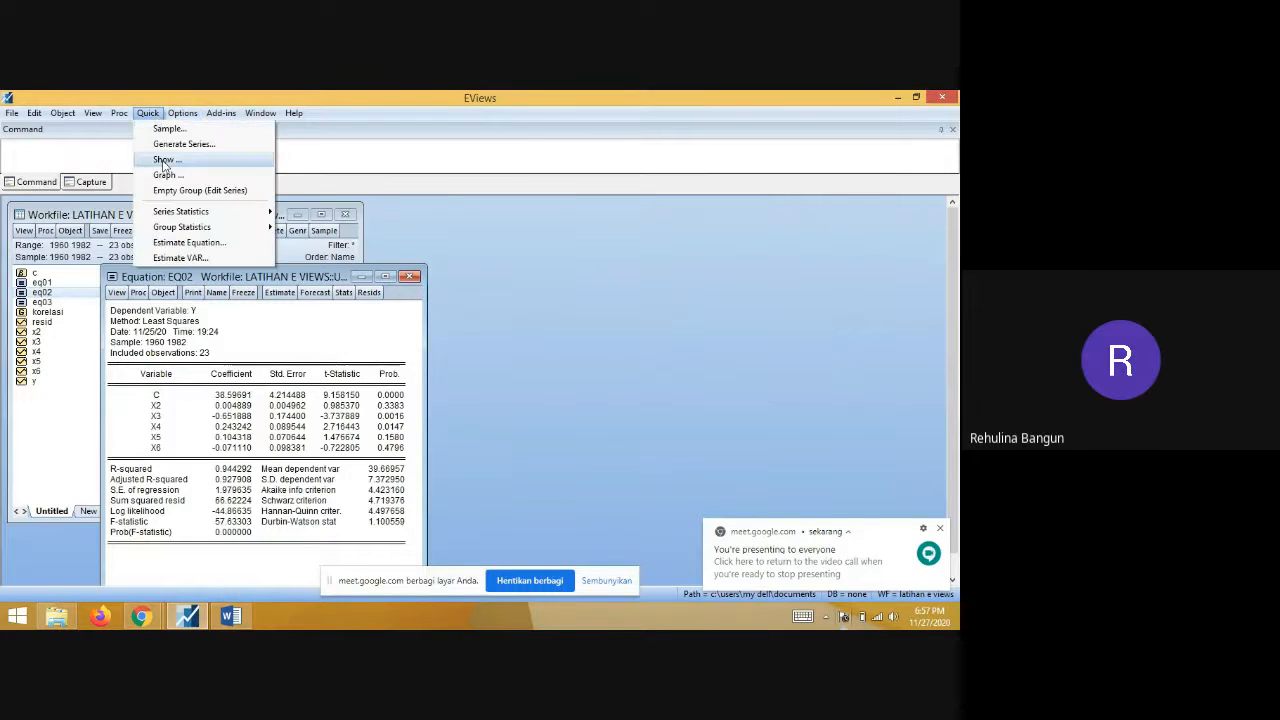
{"action": "left_click", "coordinate": [175, 242]}
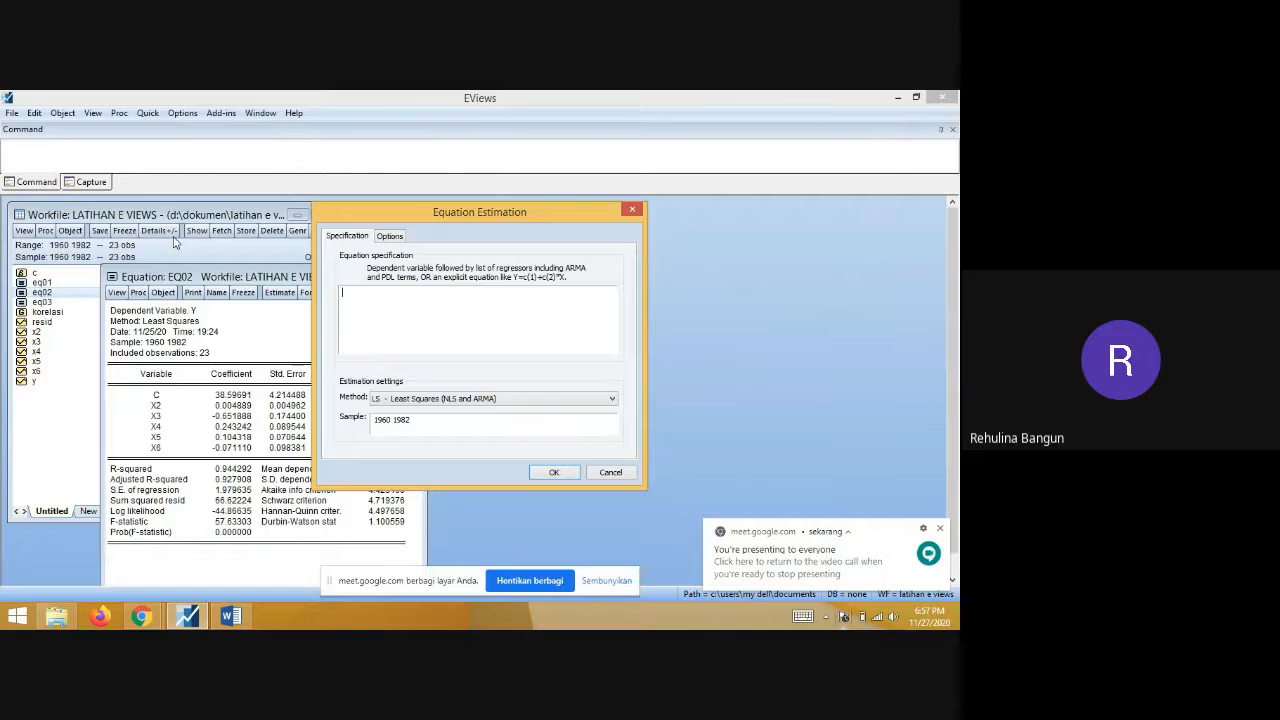
{"action": "type", "text": "x2 "}
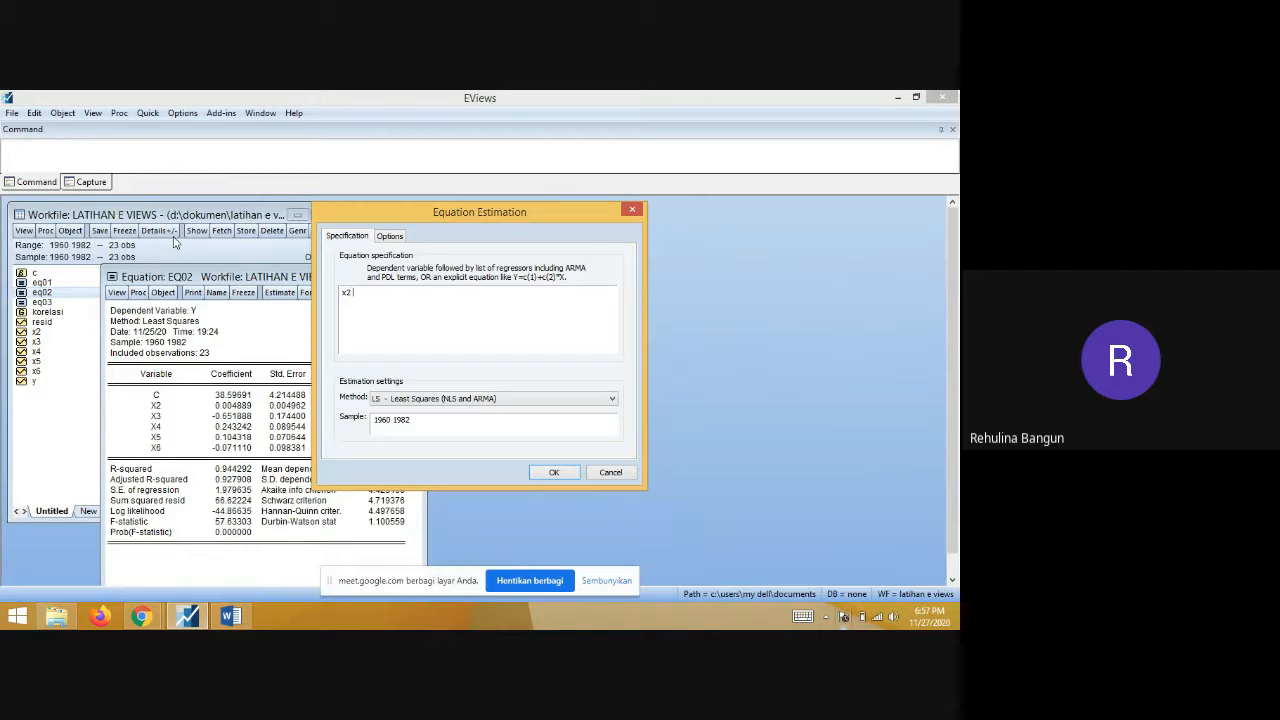
{"action": "type", "text": "c x3"}
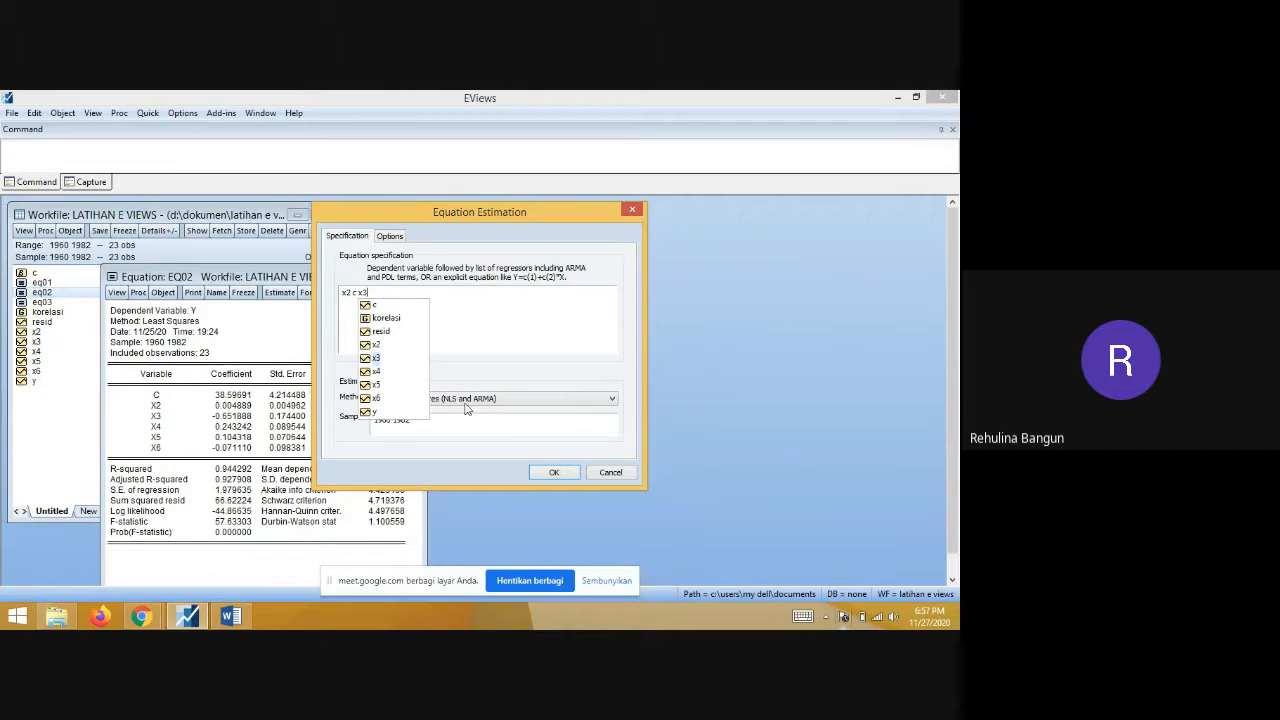
{"action": "left_click", "coordinate": [496, 331]}
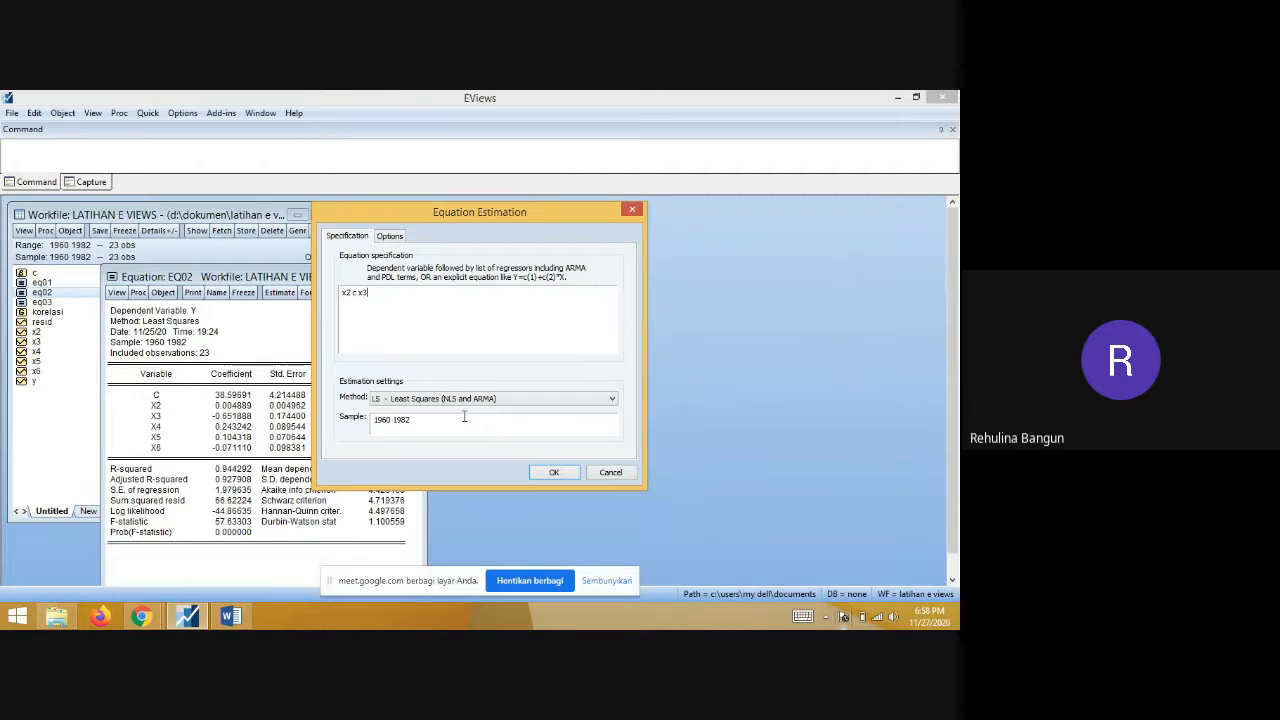
{"action": "left_click", "coordinate": [551, 474]}
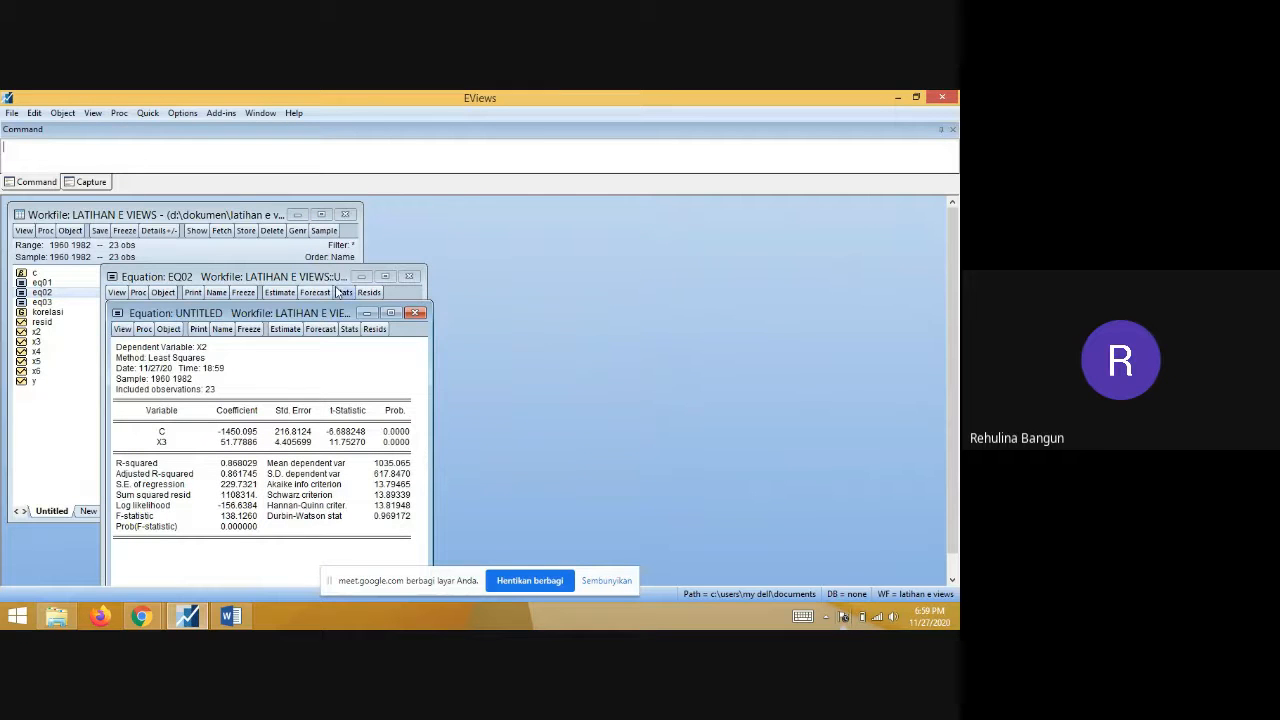
- Move the new regression output clear of the EQ02 results and record 0,86 after "X2 dan x3=" in the Word document
{"action": "left_click_drag", "start_coordinate": [318, 316], "coordinate": [484, 225]}
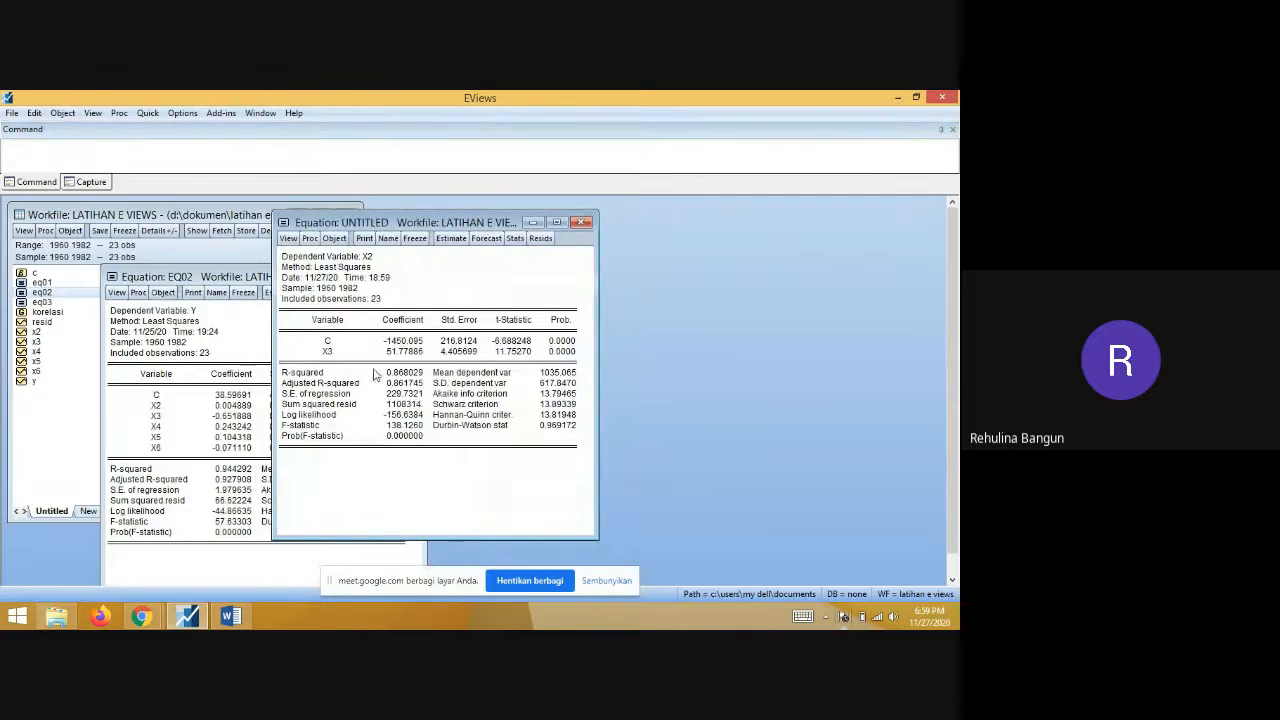
{"action": "left_click", "coordinate": [371, 258]}
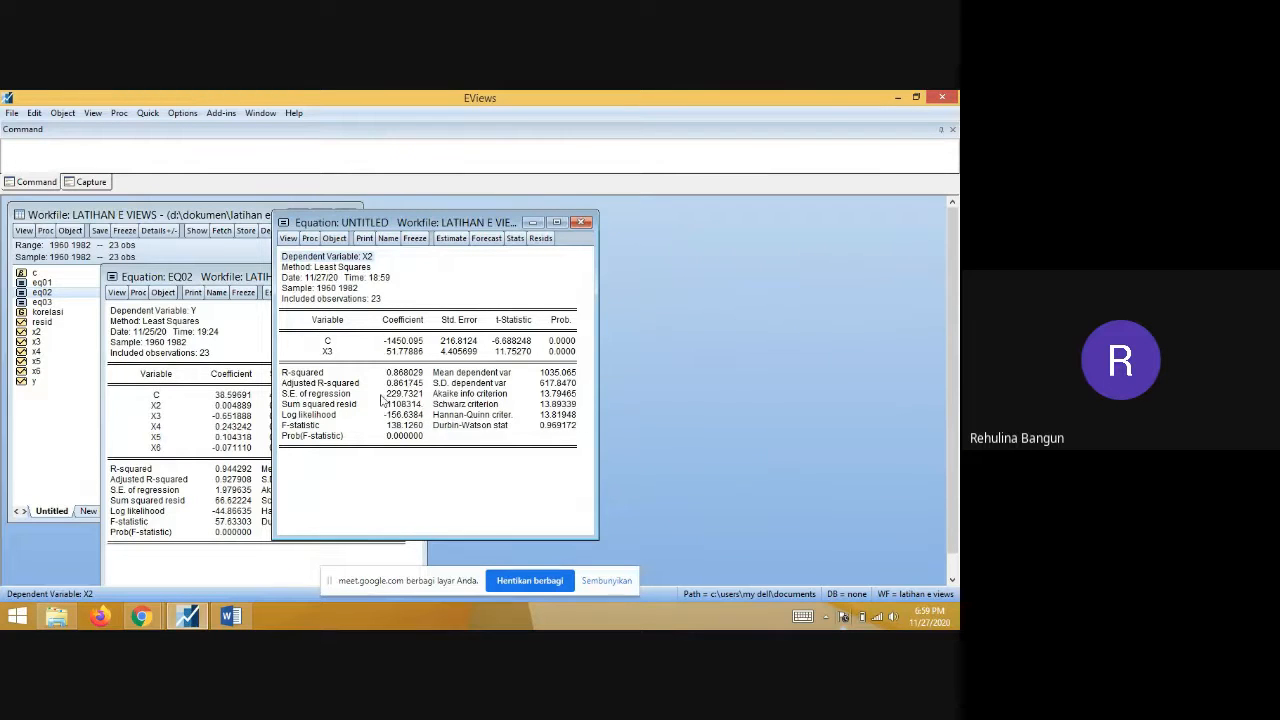
{"action": "left_click", "coordinate": [230, 616]}
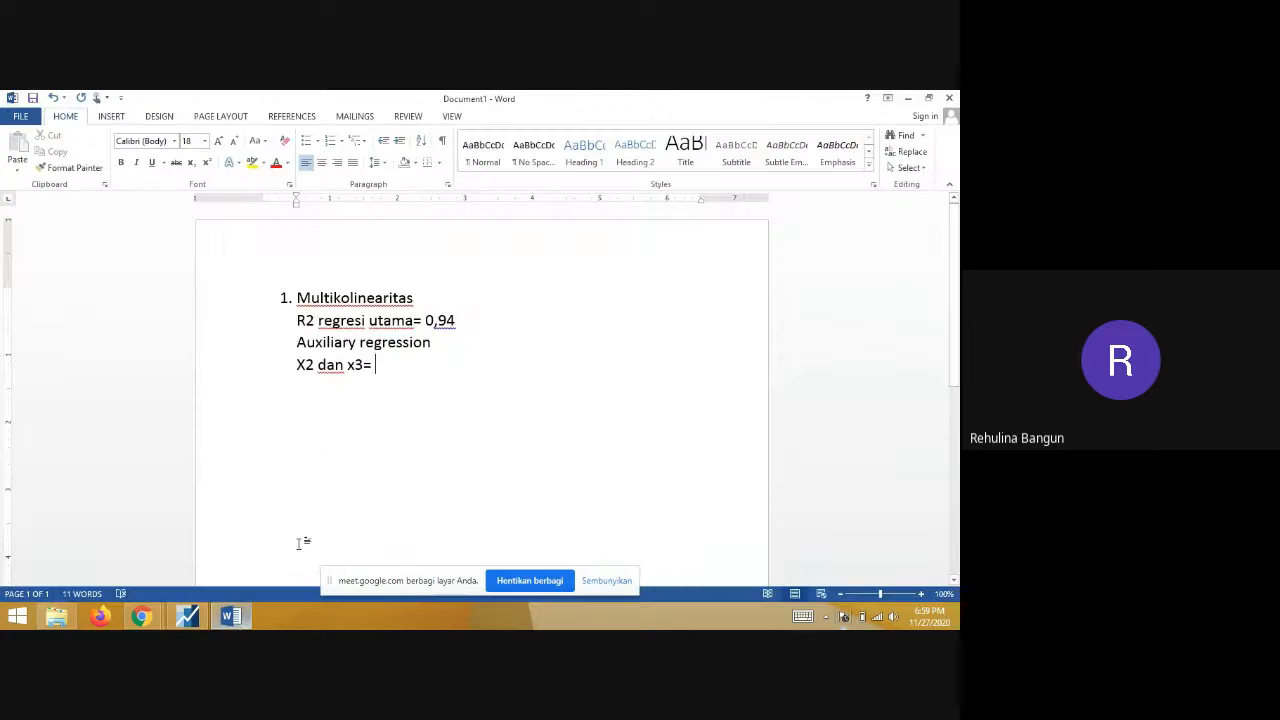
{"action": "type", "text": "0,86"}
- Return to EViews and examine the dependent variable, the X3 regressor and the R-squared value in the auxiliary regression output
{"action": "left_click", "coordinate": [187, 616]}
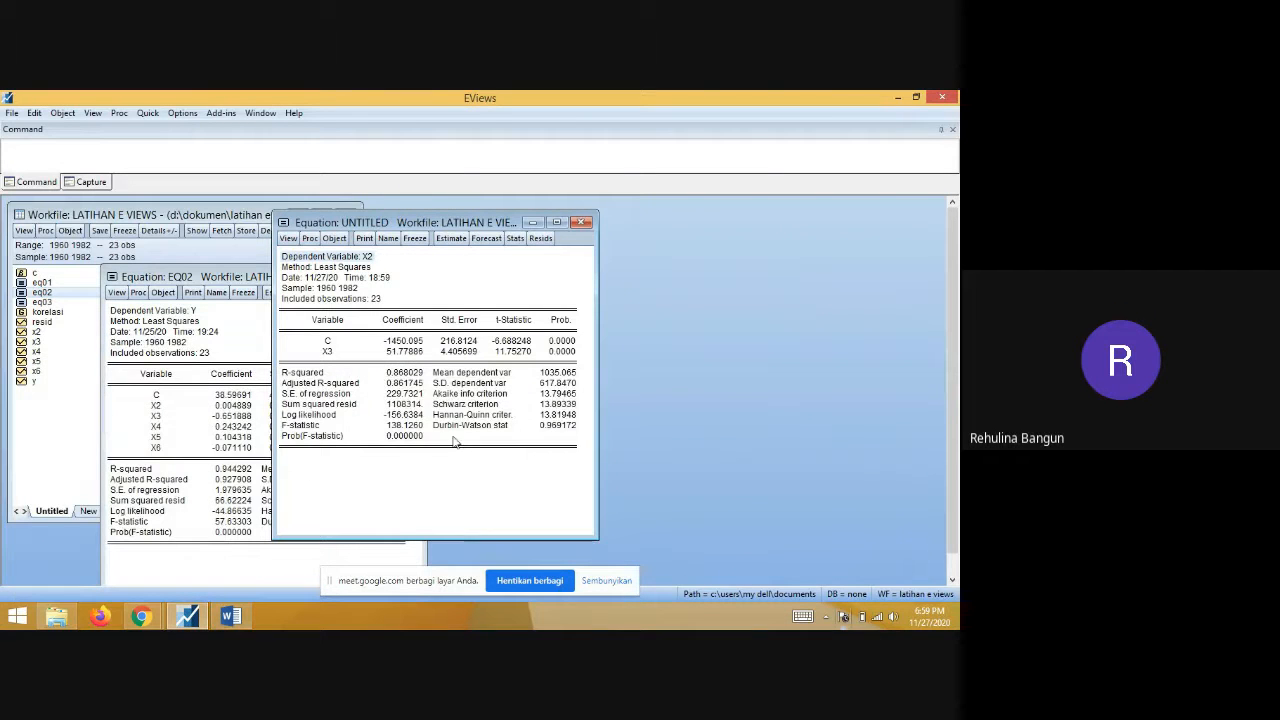
{"action": "left_click", "coordinate": [405, 373]}
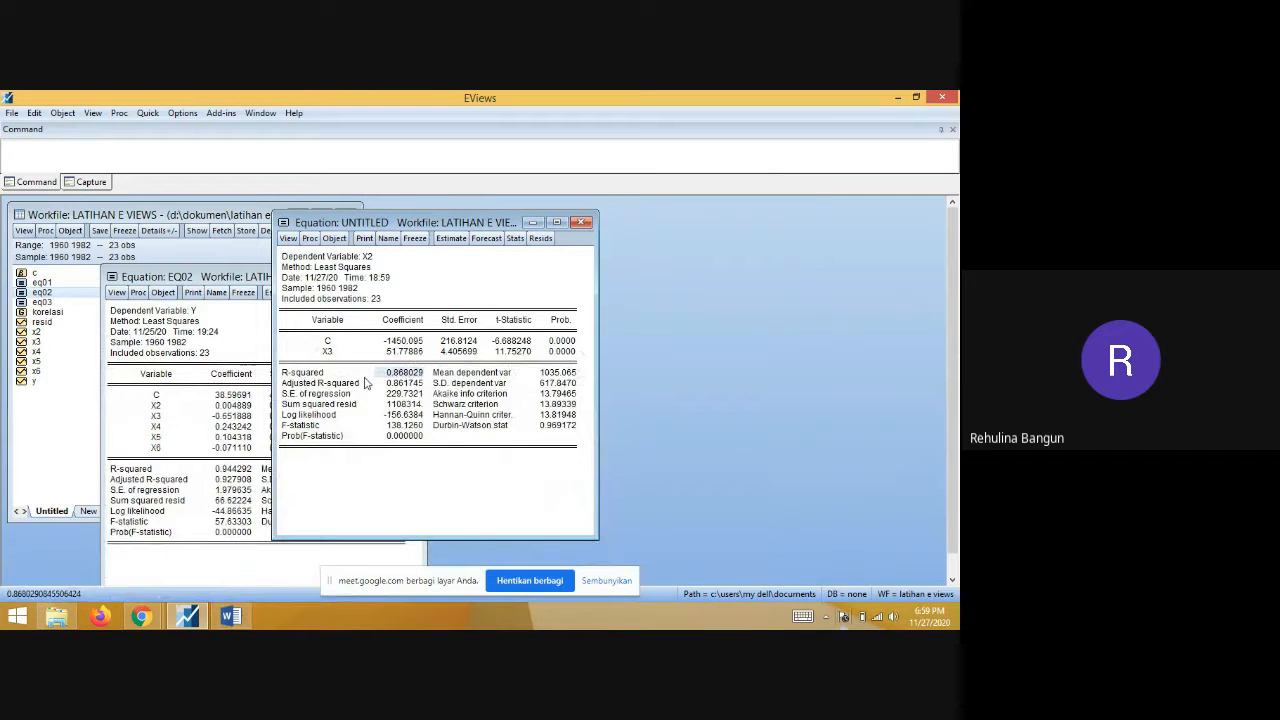
{"action": "left_click", "coordinate": [362, 375]}
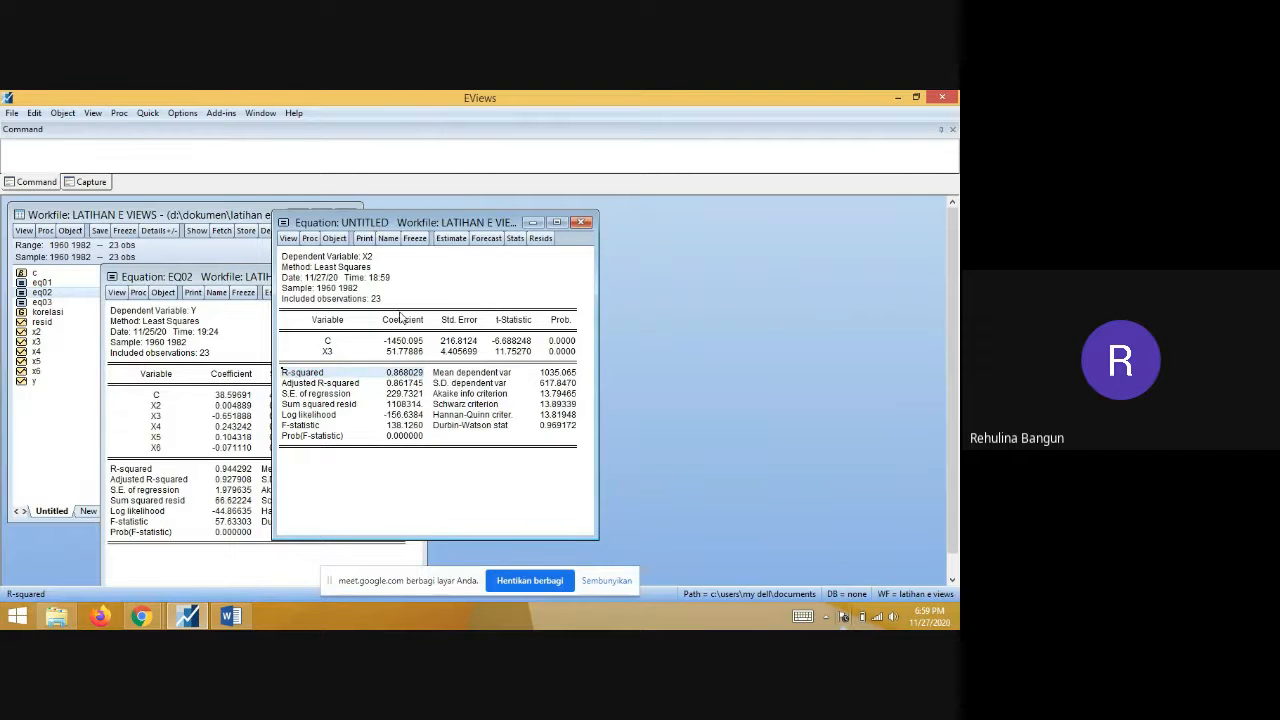
{"action": "left_click", "coordinate": [370, 260]}
{"action": "left_click", "coordinate": [340, 355]}
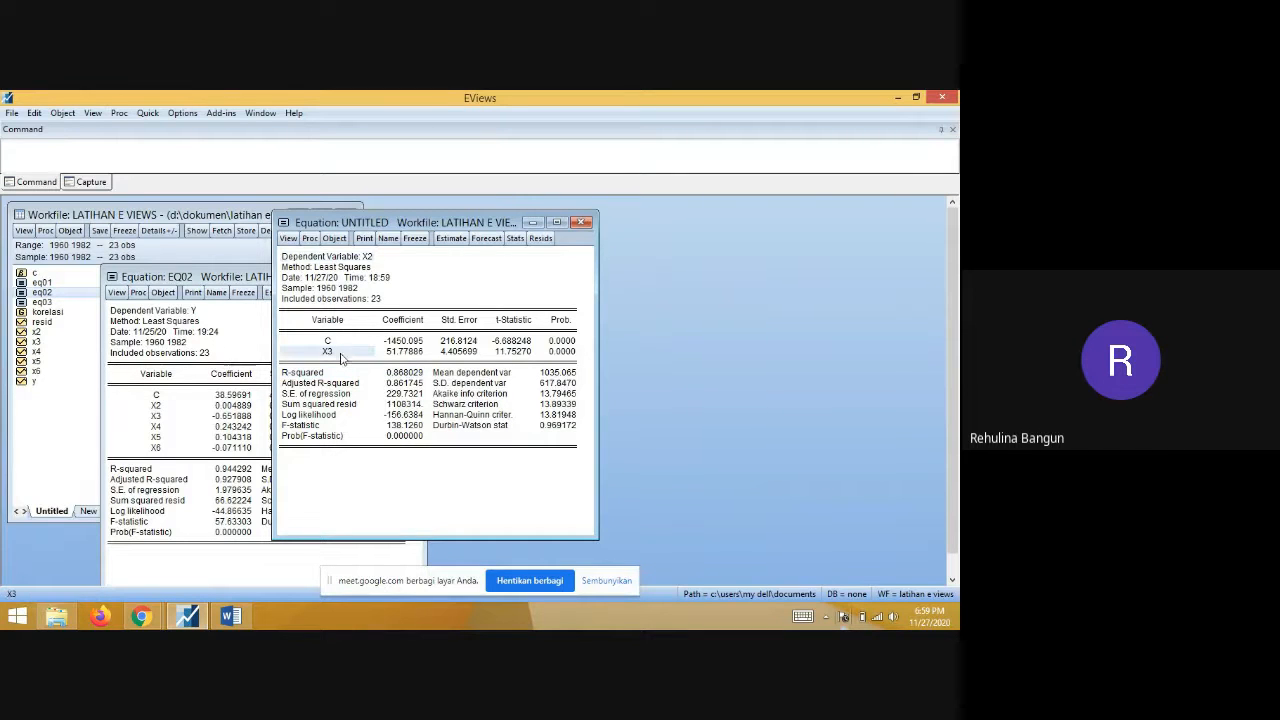
{"action": "left_click", "coordinate": [401, 375]}
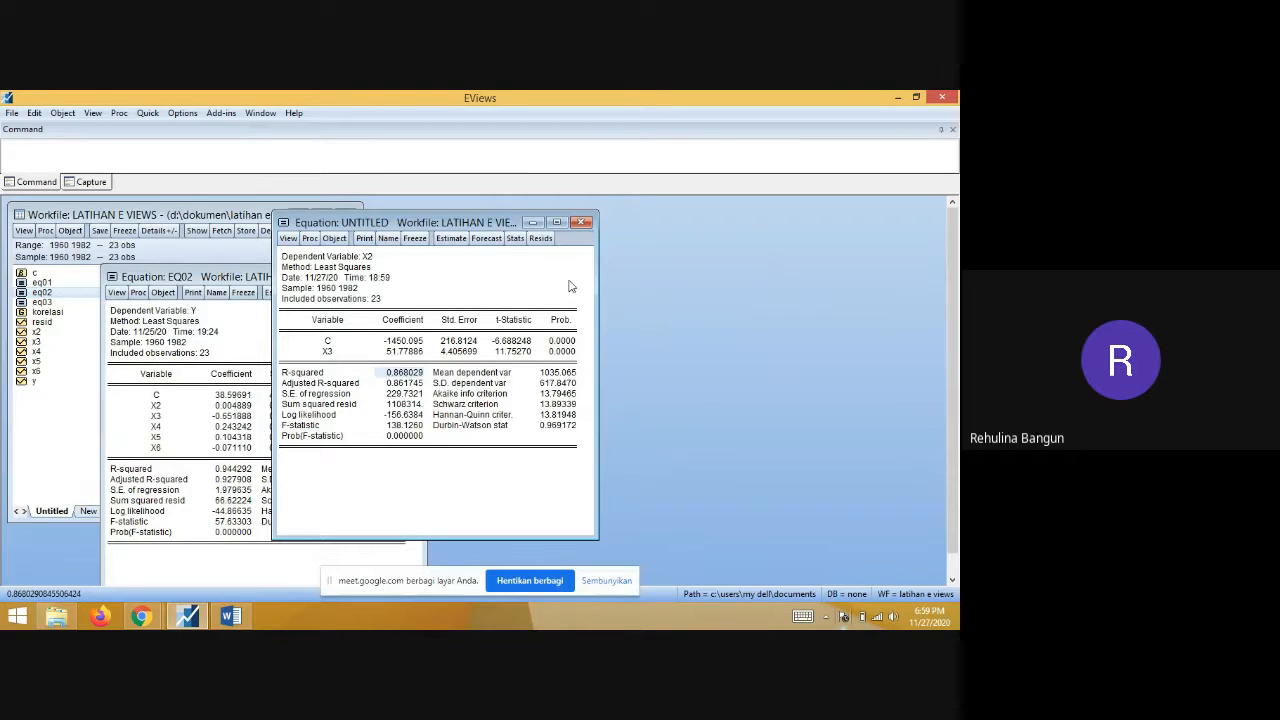
- Close the auxiliary regression output, deleting the untitled equation, and stop sharing the screen in the Meet call
{"action": "left_click", "coordinate": [581, 224]}
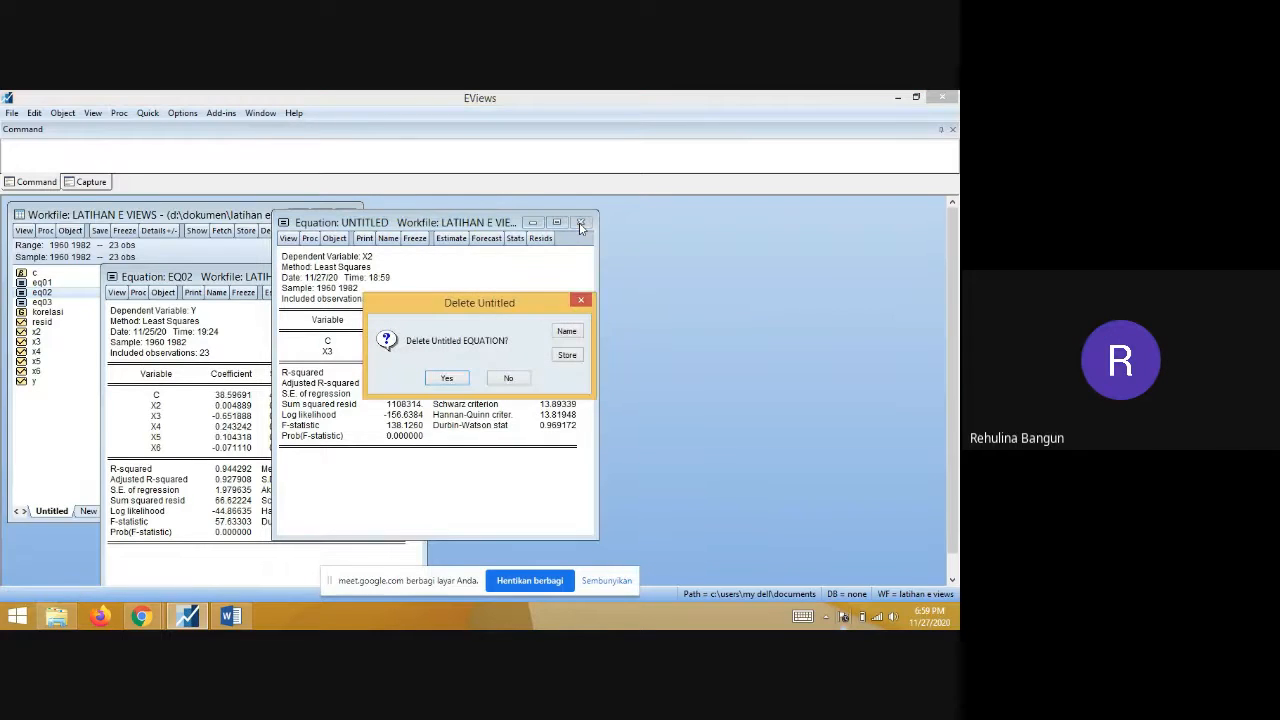
{"action": "left_click", "coordinate": [447, 379]}
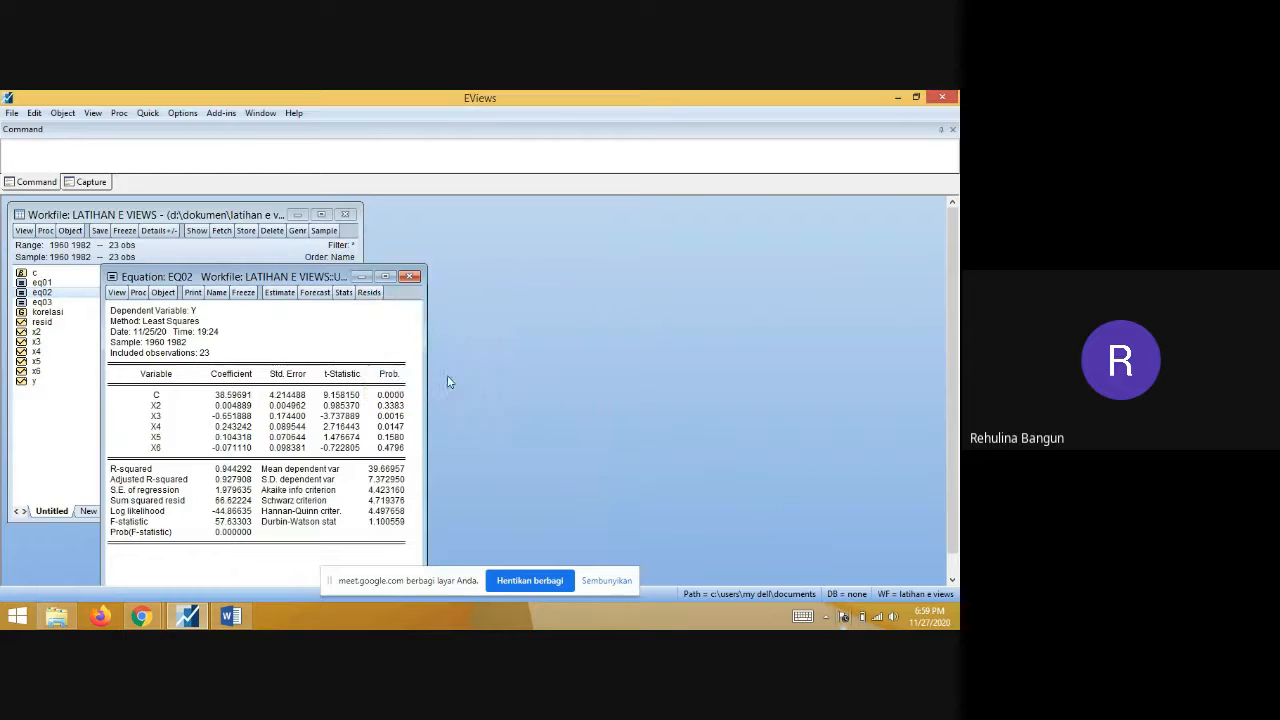
{"action": "left_click", "coordinate": [529, 581]}
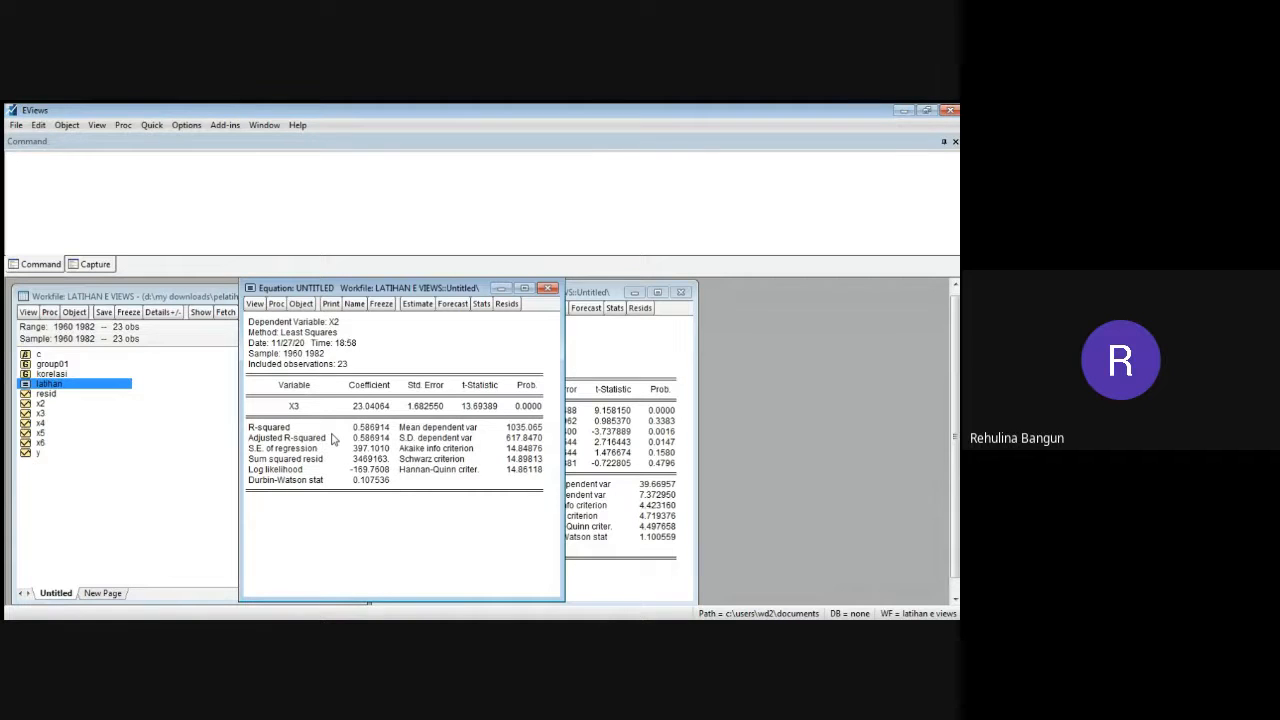
- Open group01 from the workfile in a maximized window and examine its Y and X2 to X6 values by year
{"action": "double_click", "coordinate": [48, 365]}
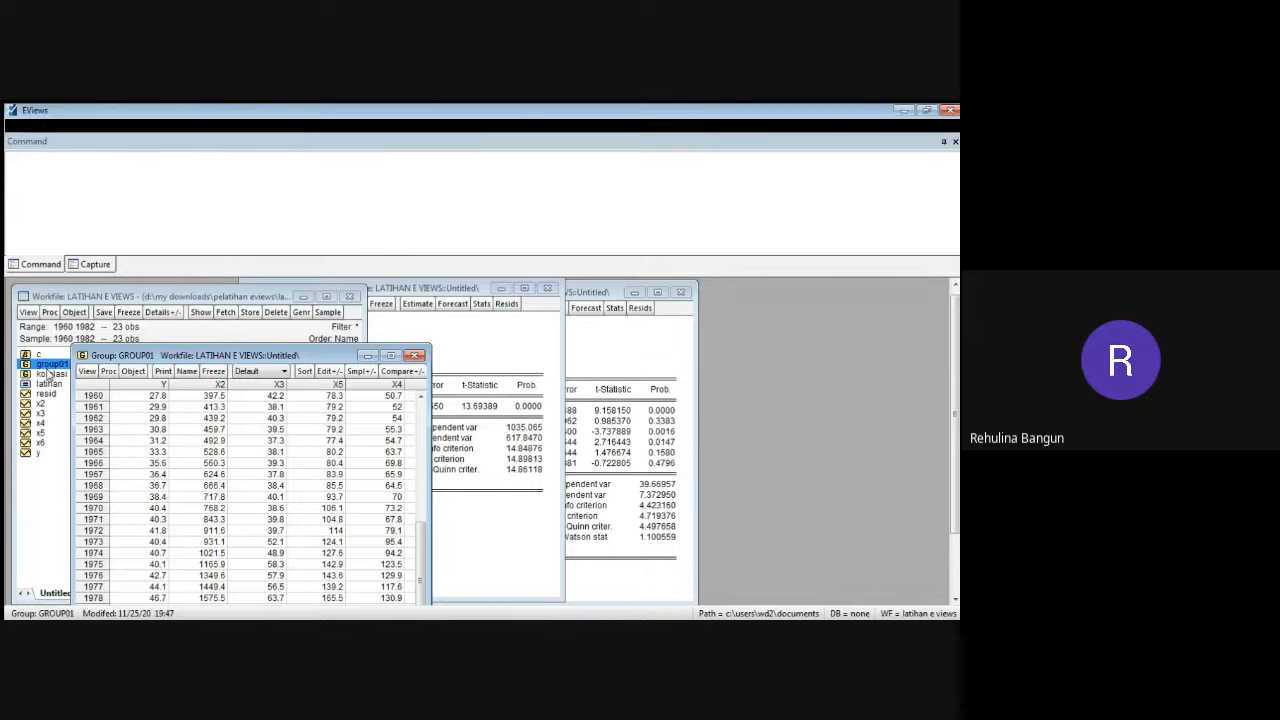
{"action": "left_click", "coordinate": [391, 355]}
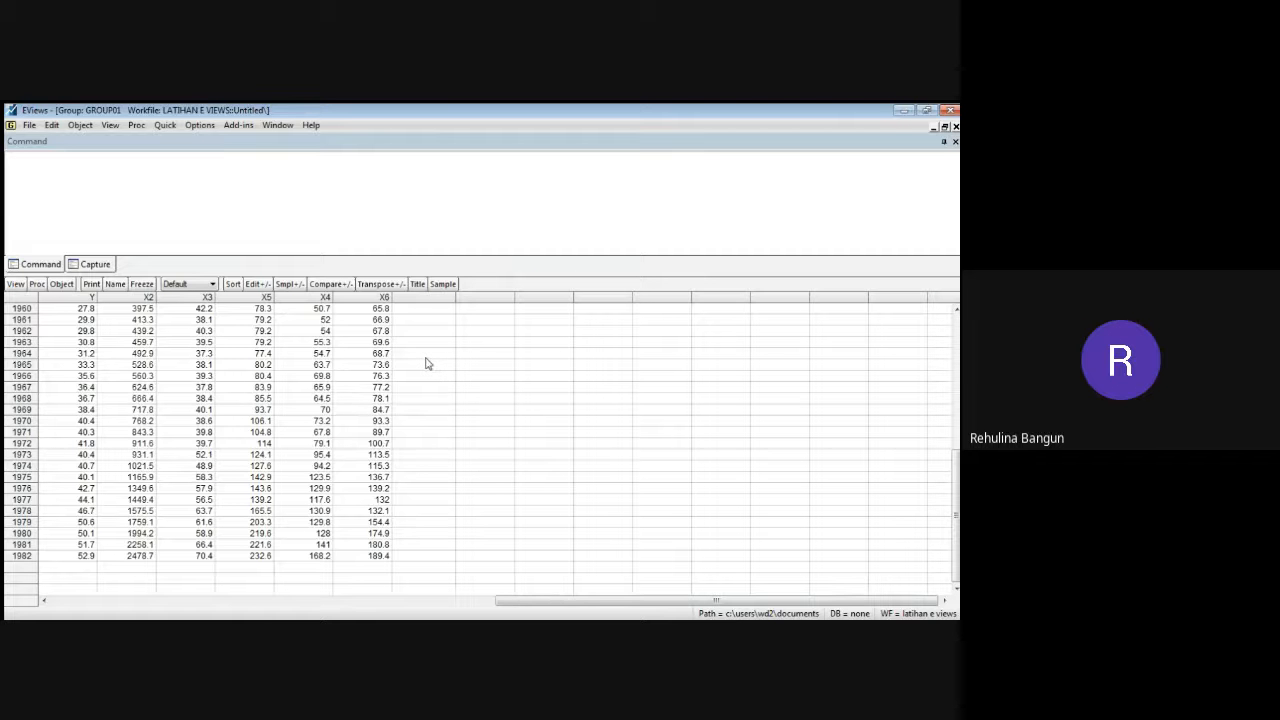
{"action": "left_click_drag", "start_coordinate": [380, 353], "coordinate": [315, 337]}
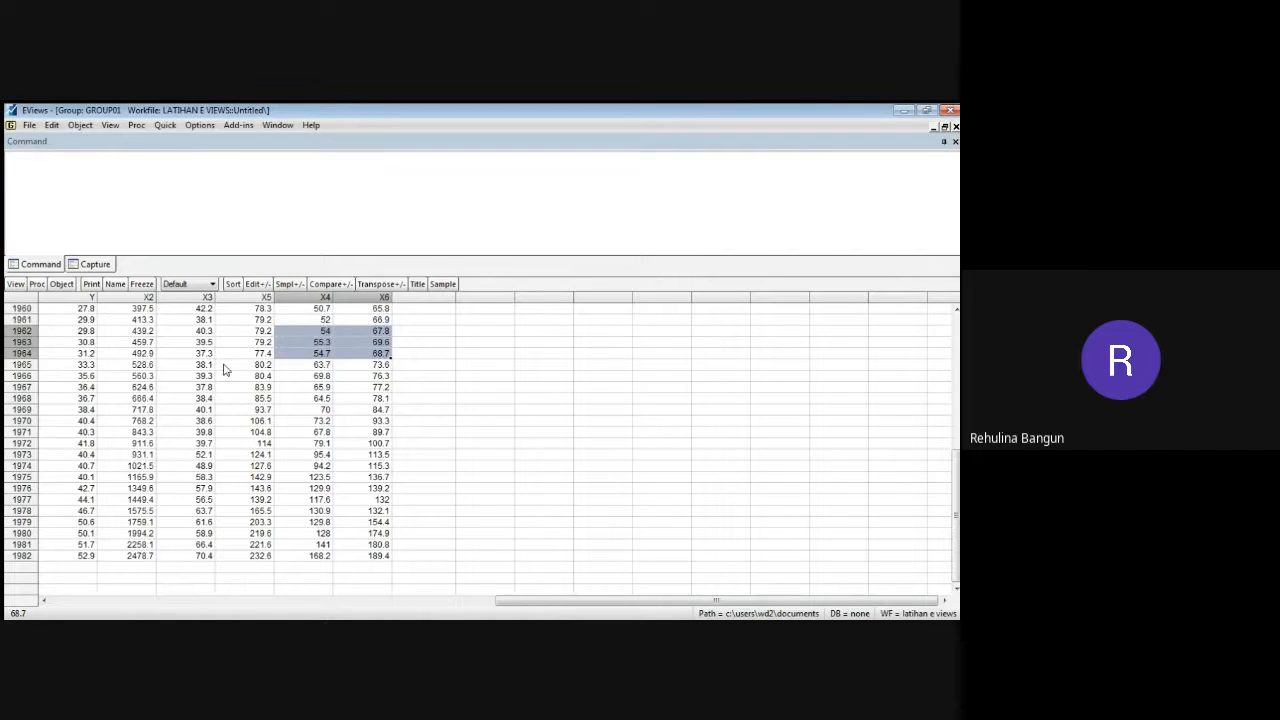
{"action": "left_click_drag", "start_coordinate": [226, 356], "coordinate": [227, 347]}
{"action": "left_click", "coordinate": [183, 368]}
{"action": "key", "text": "Up"}
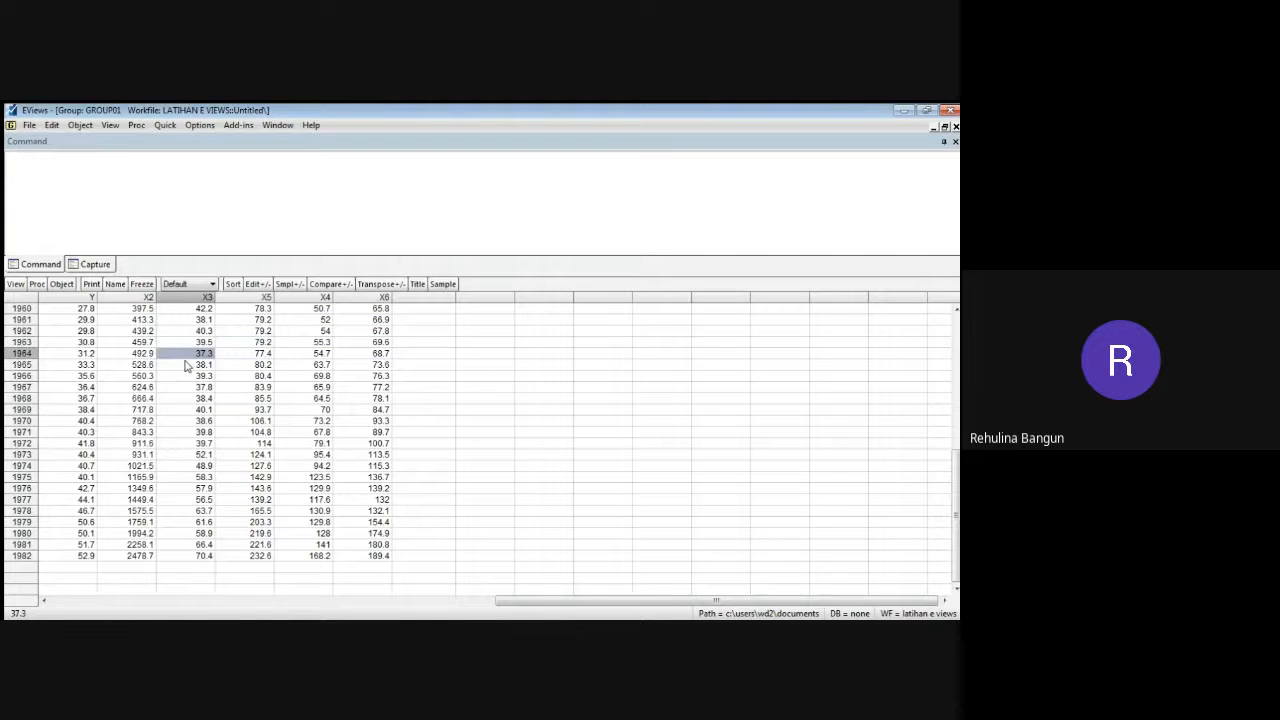
{"action": "left_click", "coordinate": [415, 468]}
{"action": "left_click_drag", "start_coordinate": [430, 533], "coordinate": [420, 572]}
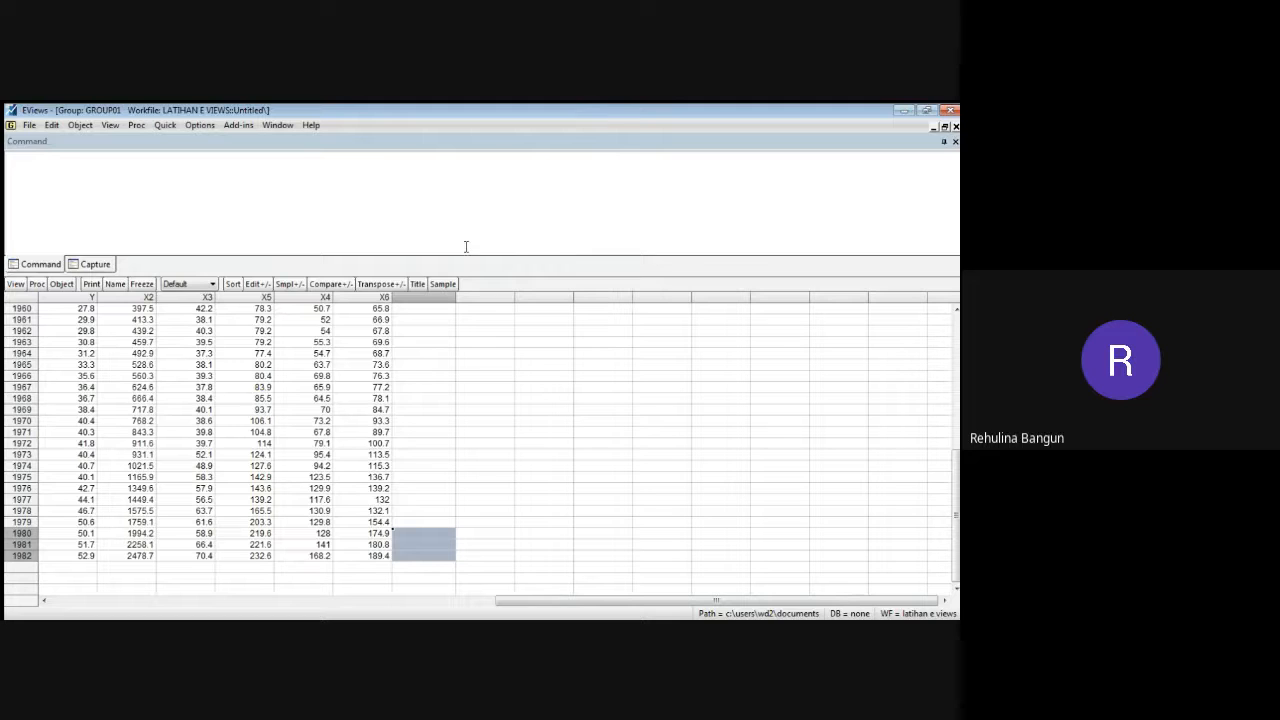
{"action": "left_click", "coordinate": [412, 347]}
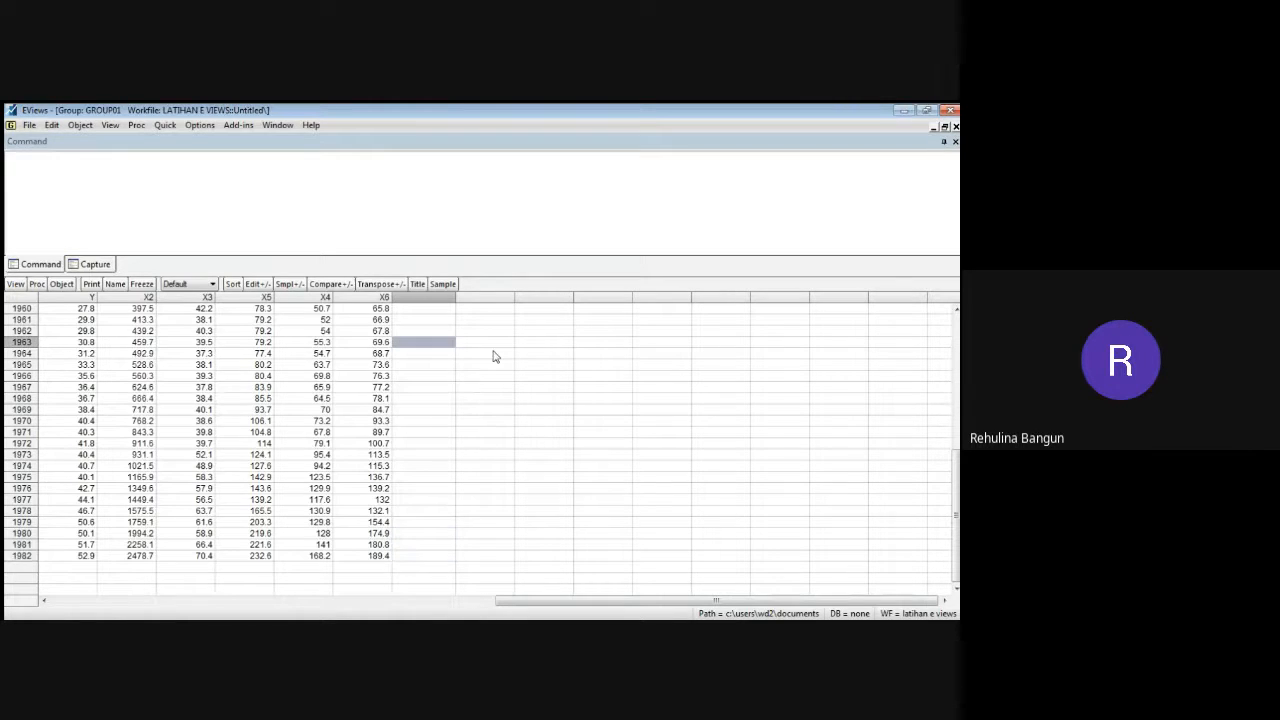
{"action": "left_click", "coordinate": [90, 344]}
{"action": "left_click", "coordinate": [424, 344]}
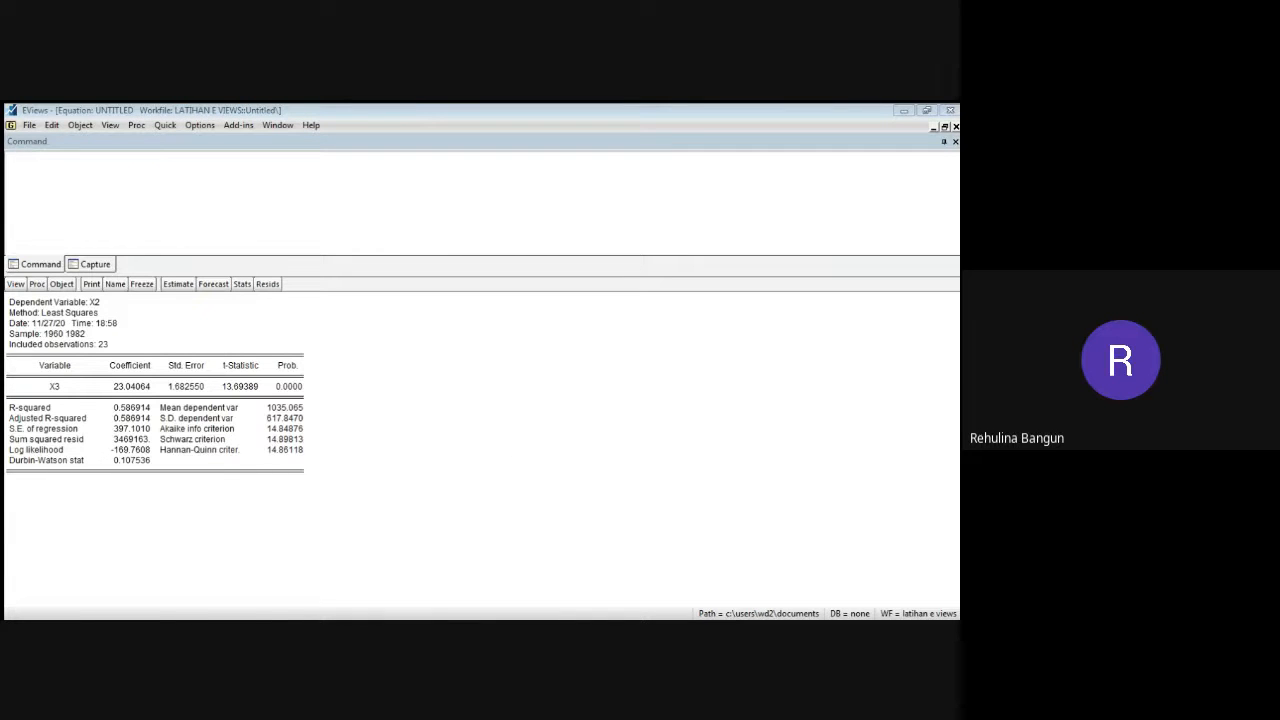
{"action": "left_click", "coordinate": [449, 407]}
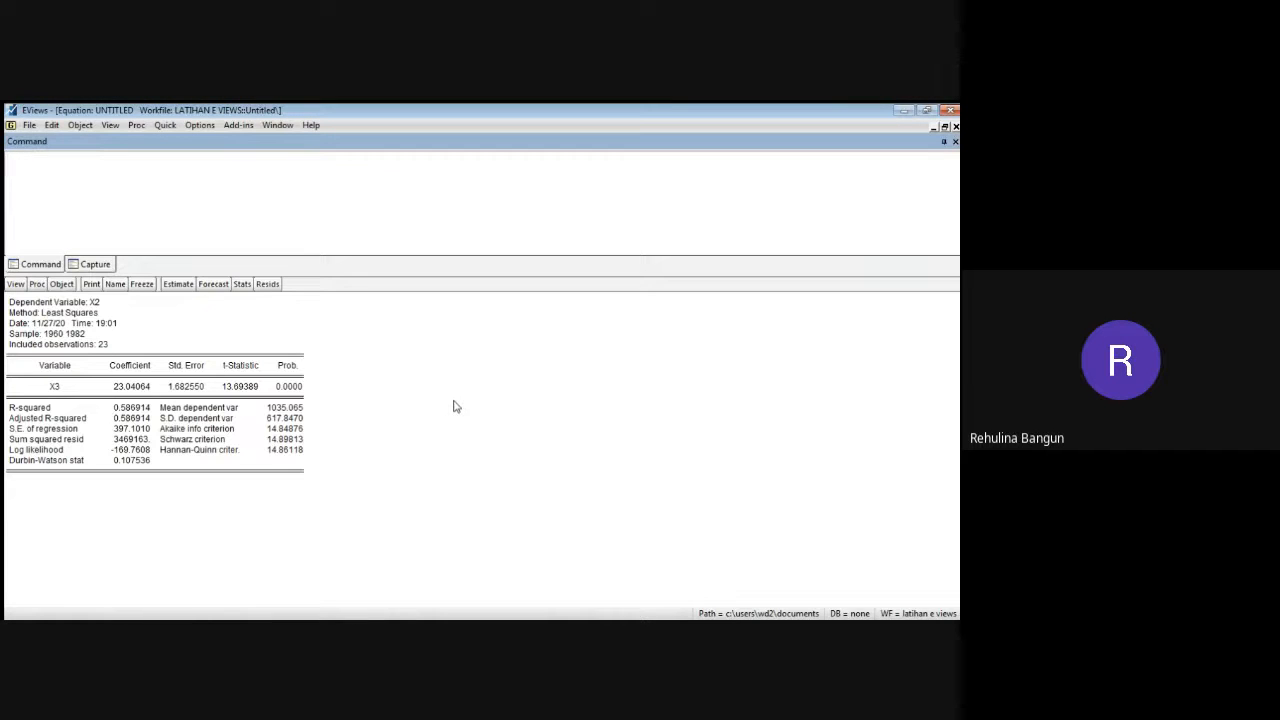
{"action": "left_click", "coordinate": [446, 406]}
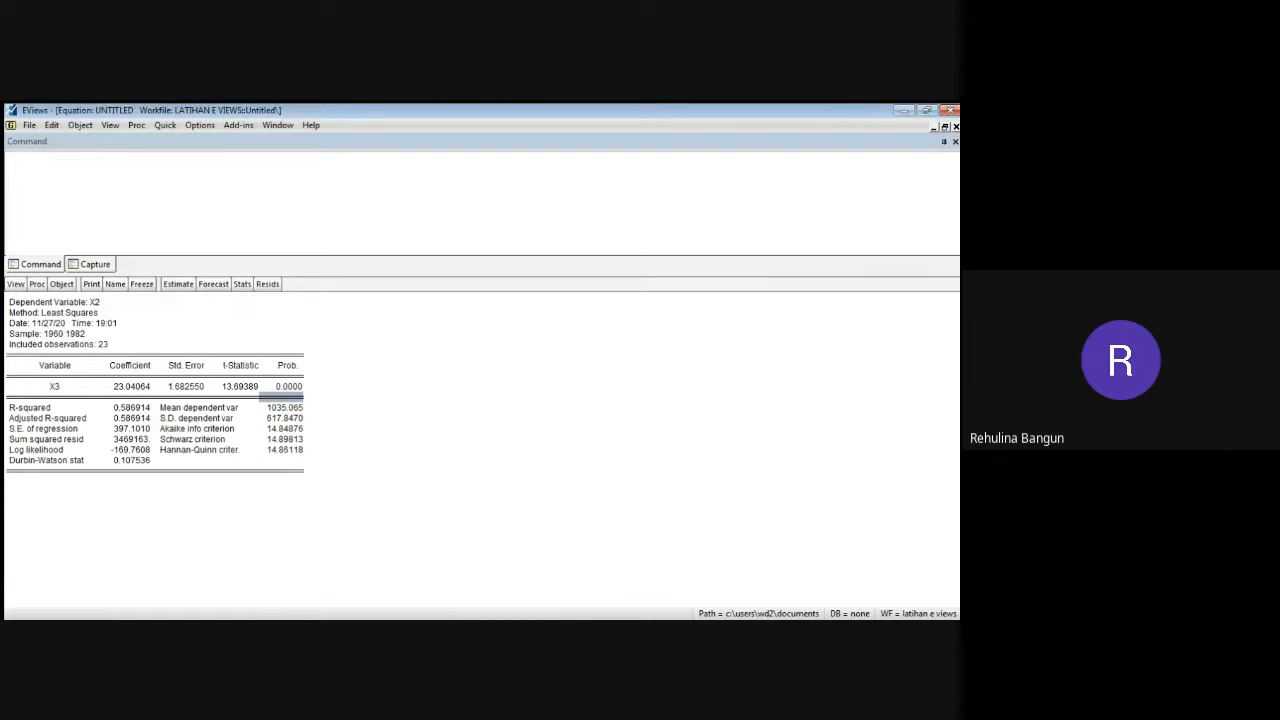
{"action": "left_click", "coordinate": [614, 628]}
{"action": "left_click", "coordinate": [275, 628]}
{"action": "key", "text": "Down"}
{"action": "key", "text": "Down"}
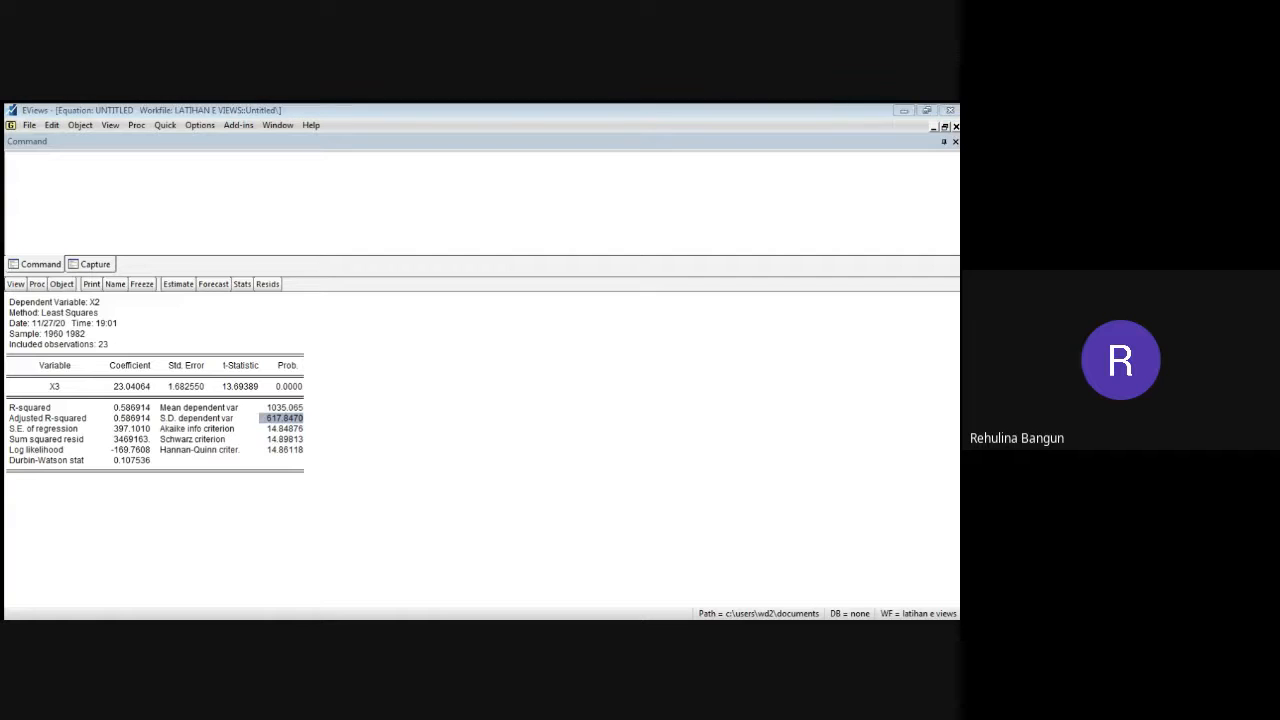
{"action": "left_click", "coordinate": [451, 402]}
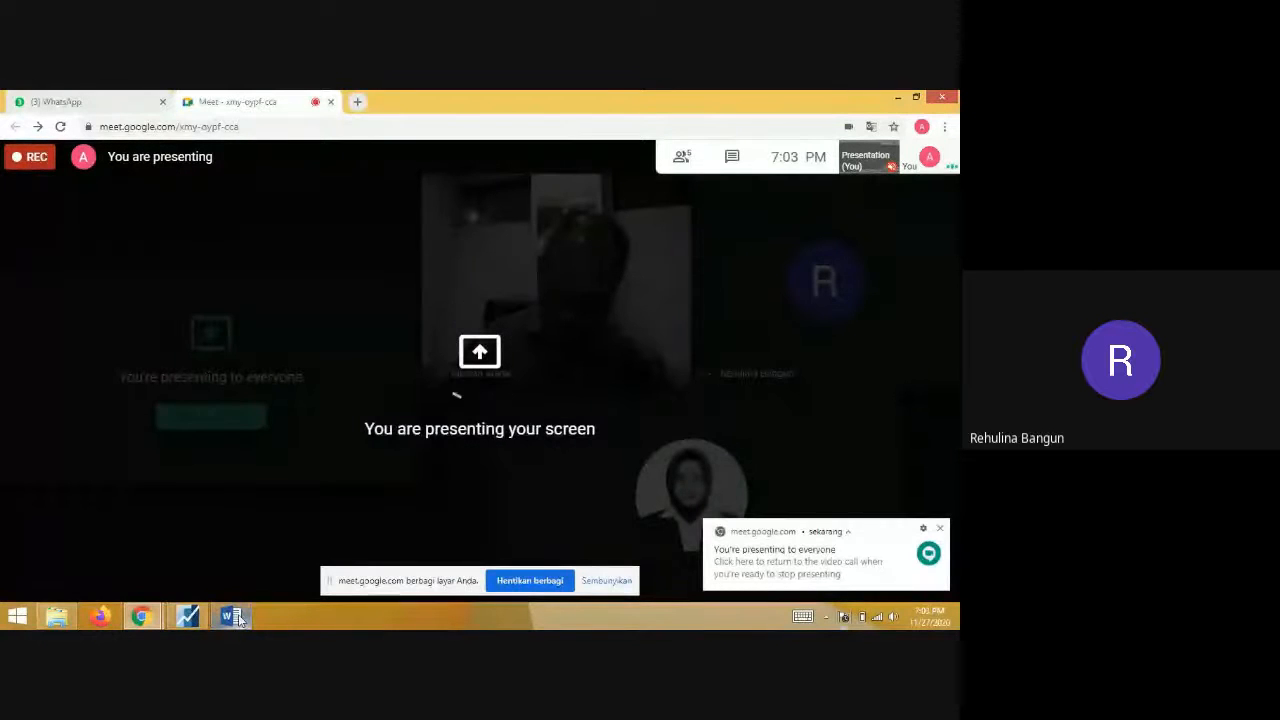
- Switch to the Word document and add the line "X2 dan X4=" below the X2 and x3 entry
{"action": "mouse_move", "coordinate": [238, 614]}
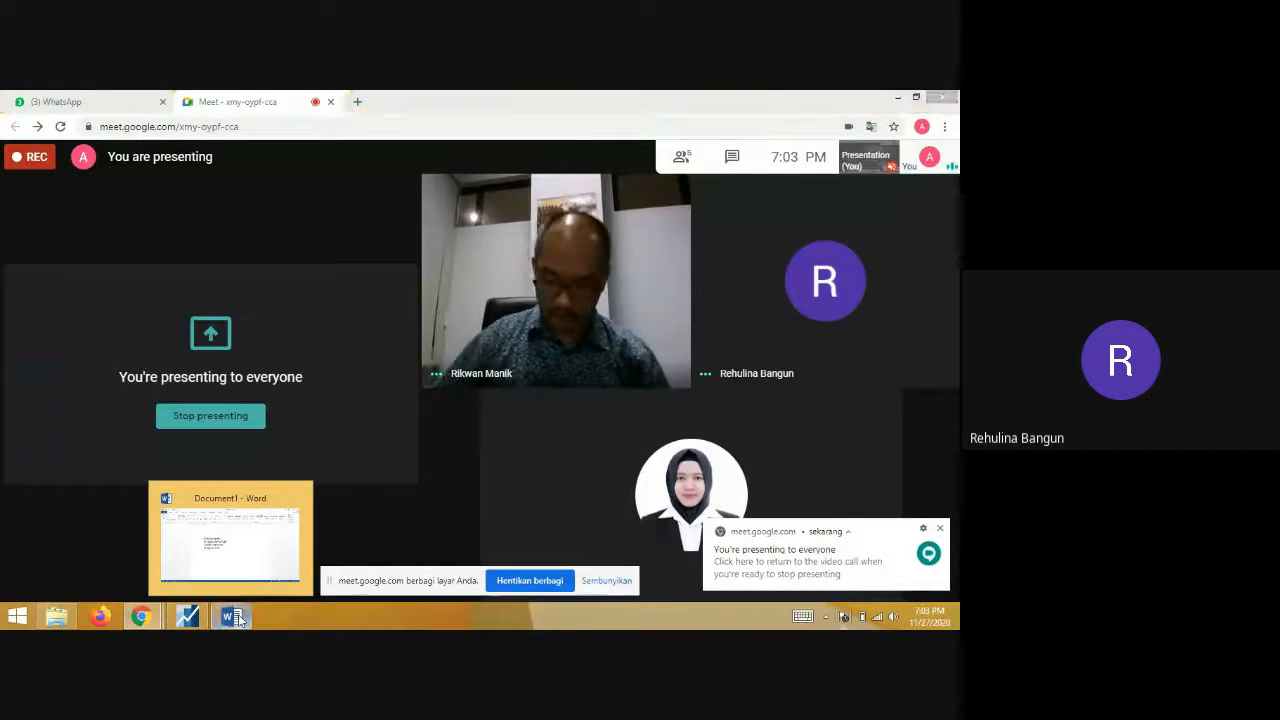
{"action": "left_click", "coordinate": [239, 619]}
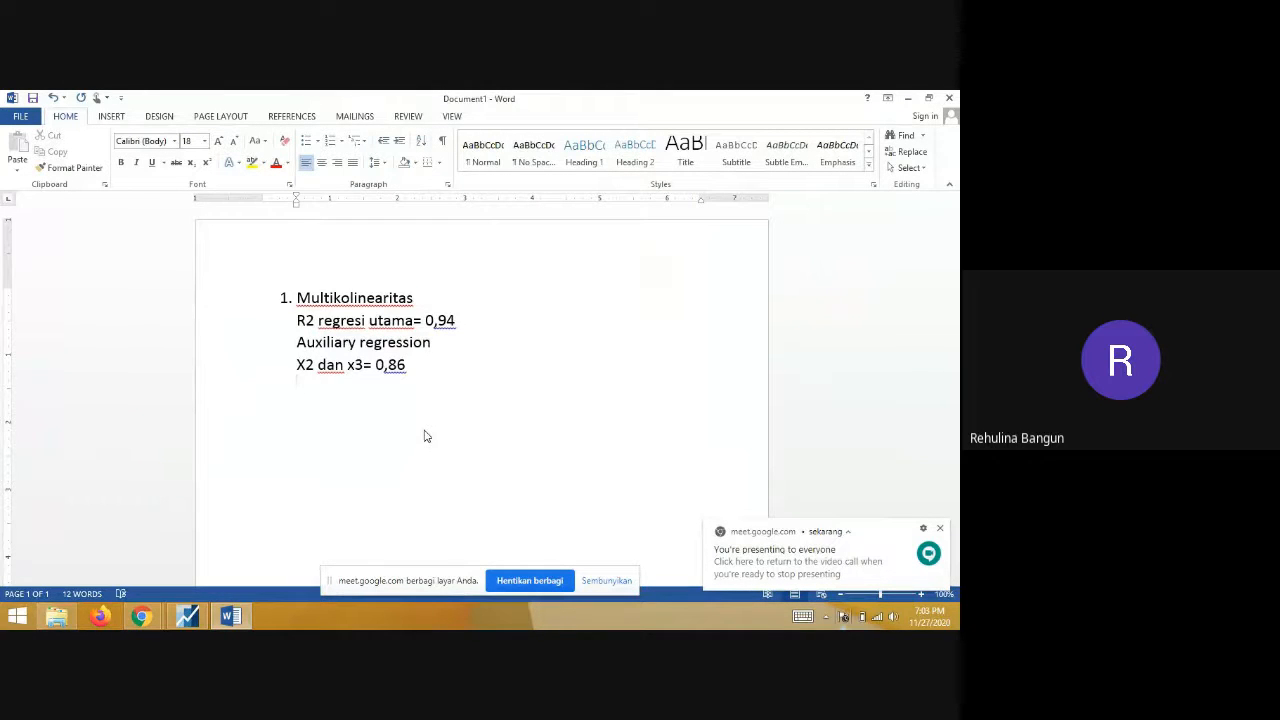
{"action": "type", "text": "X2 dan X4="}
- Return to EViews, close the KORELASI group and estimate a least squares equation specified as "x2 c x4"
{"action": "left_click", "coordinate": [189, 616]}
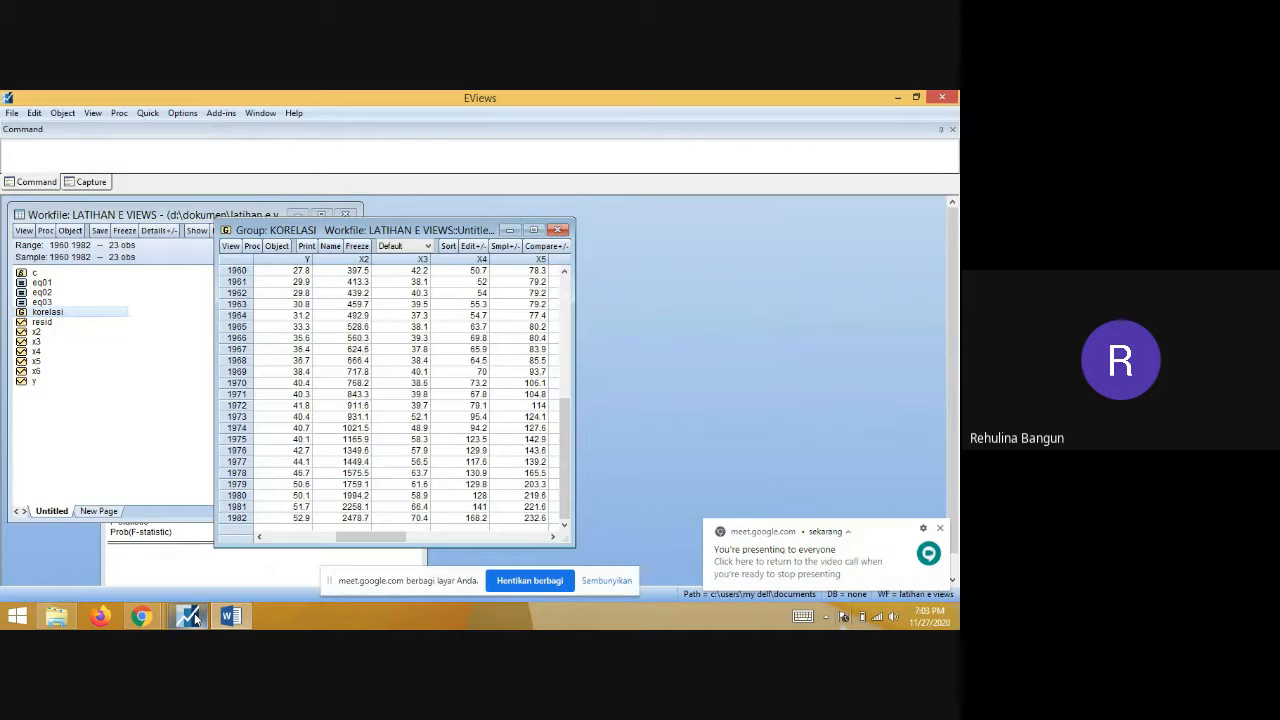
{"action": "left_click", "coordinate": [557, 230]}
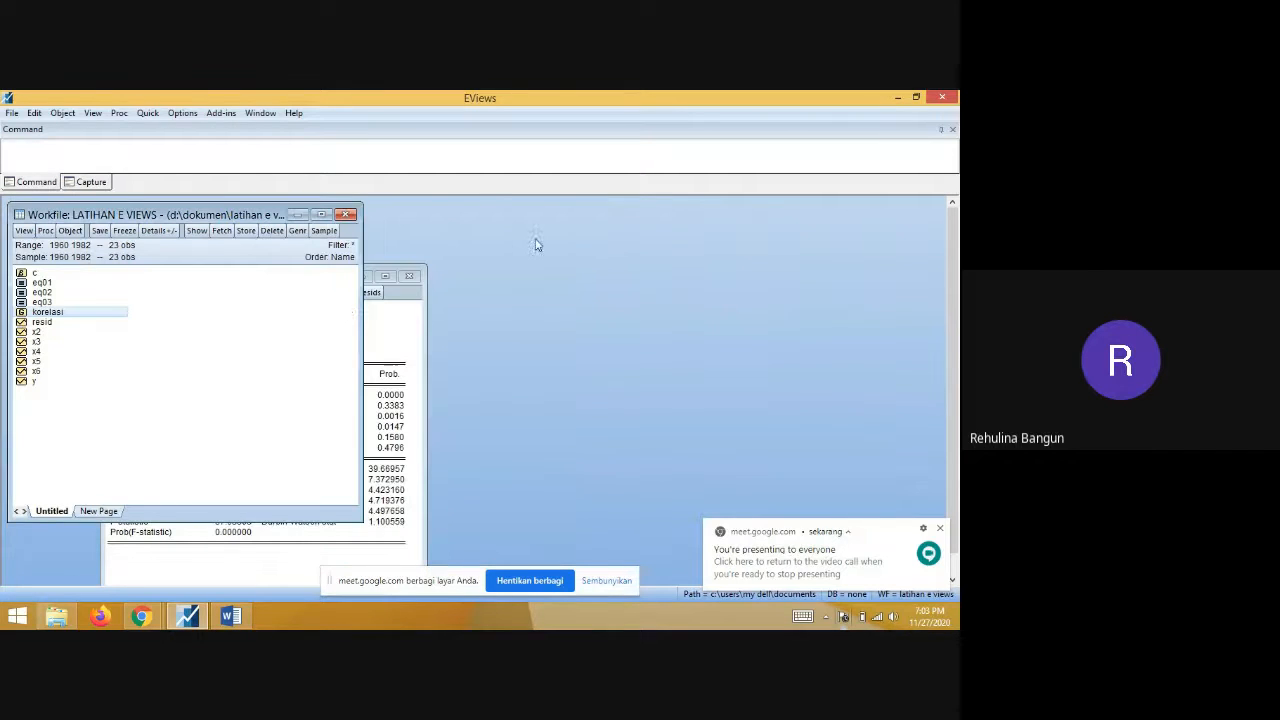
{"action": "left_click", "coordinate": [148, 113]}
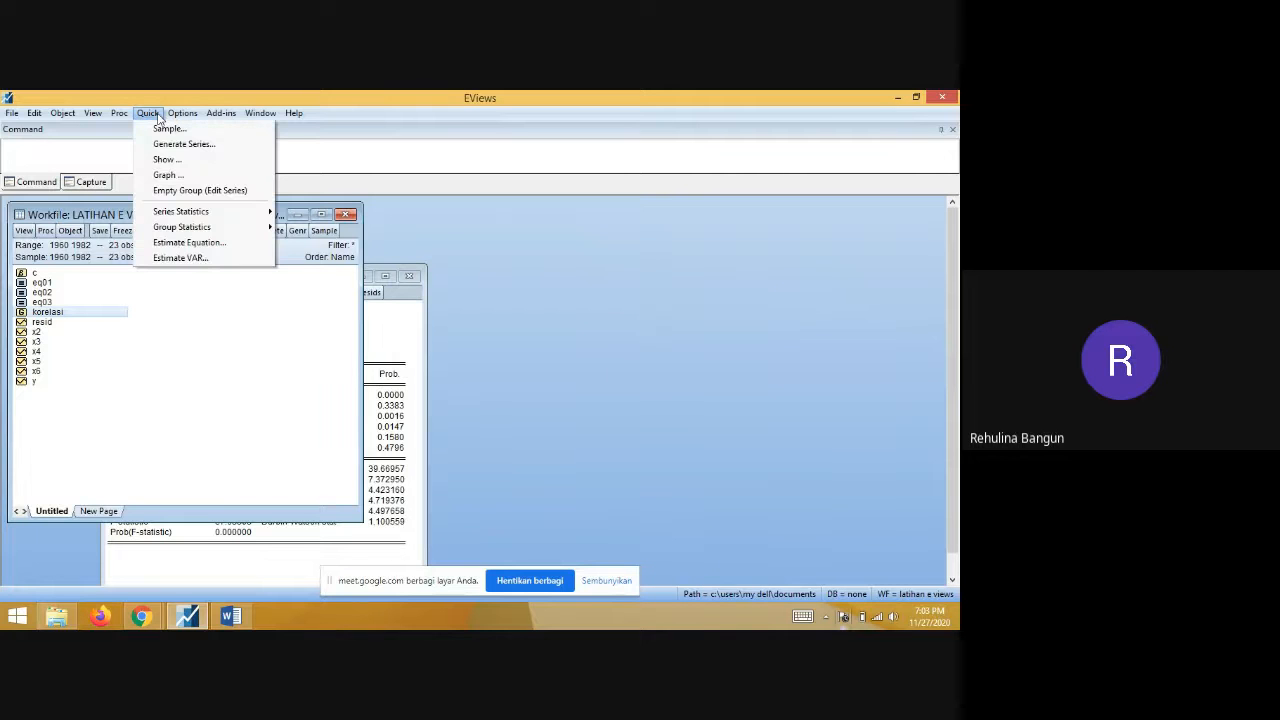
{"action": "left_click", "coordinate": [224, 243]}
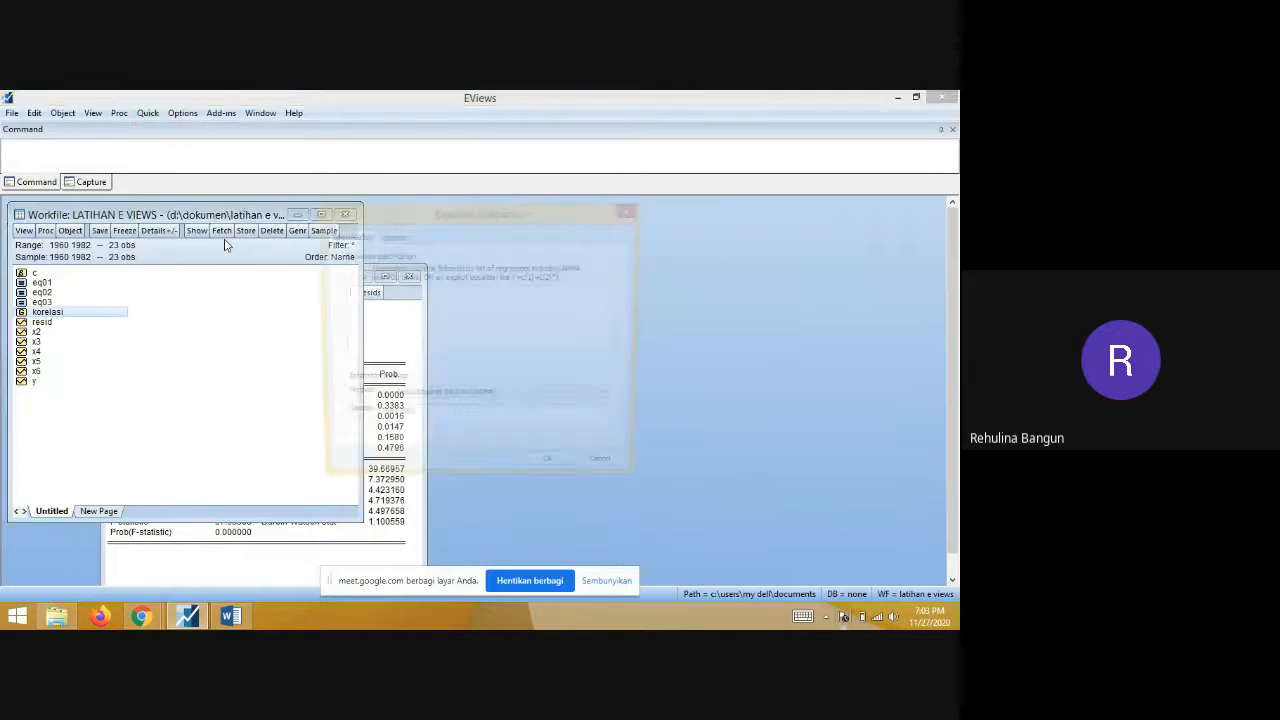
{"action": "type", "text": "x2 c"}
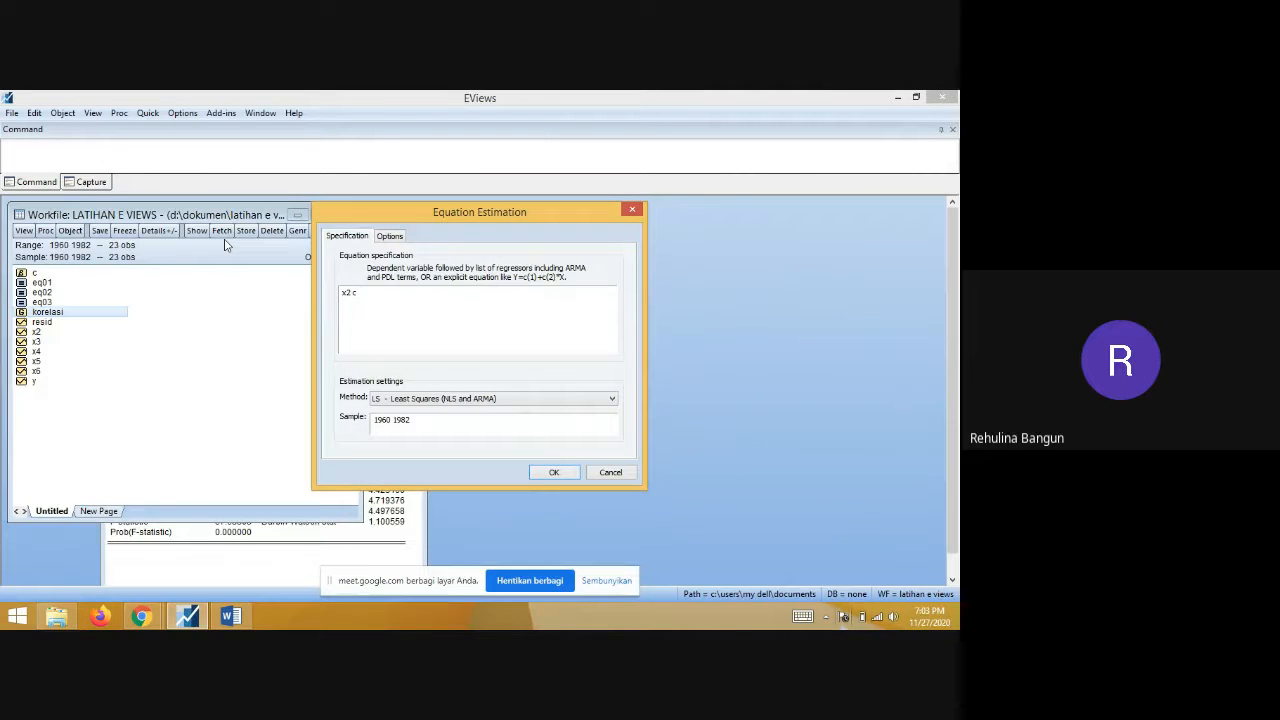
{"action": "type", "text": " x4"}
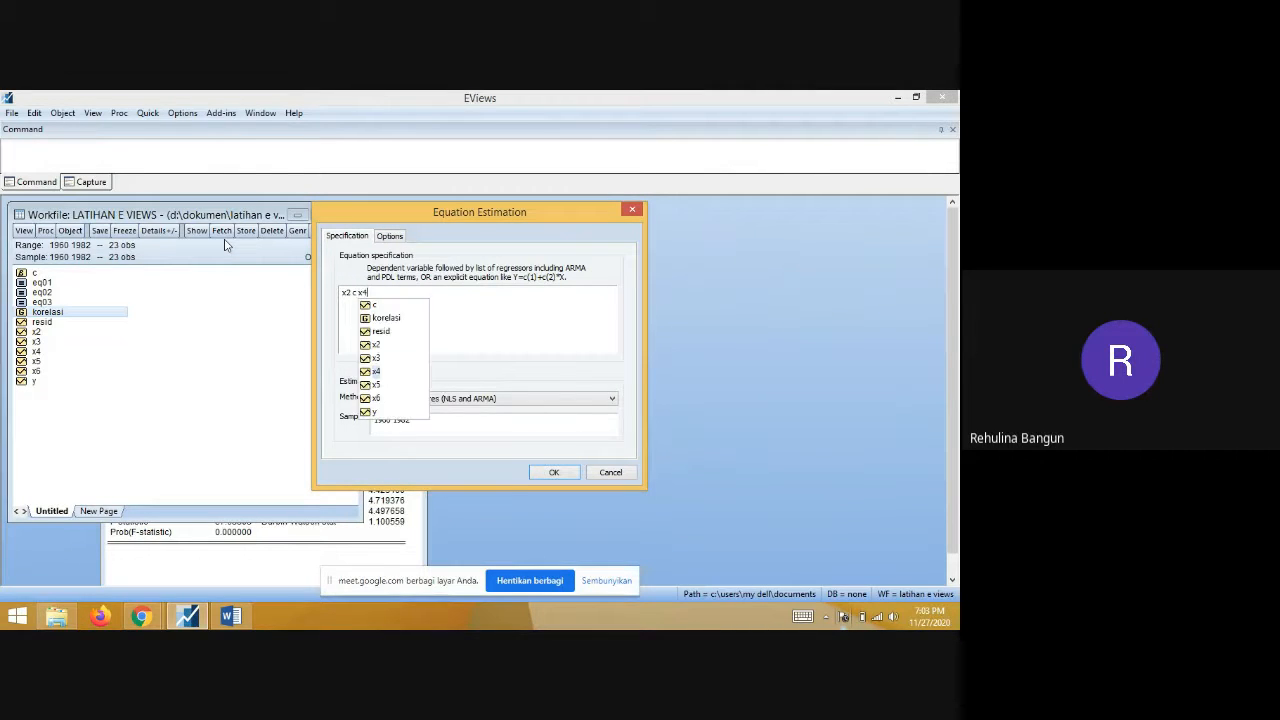
{"action": "key", "text": "Return"}
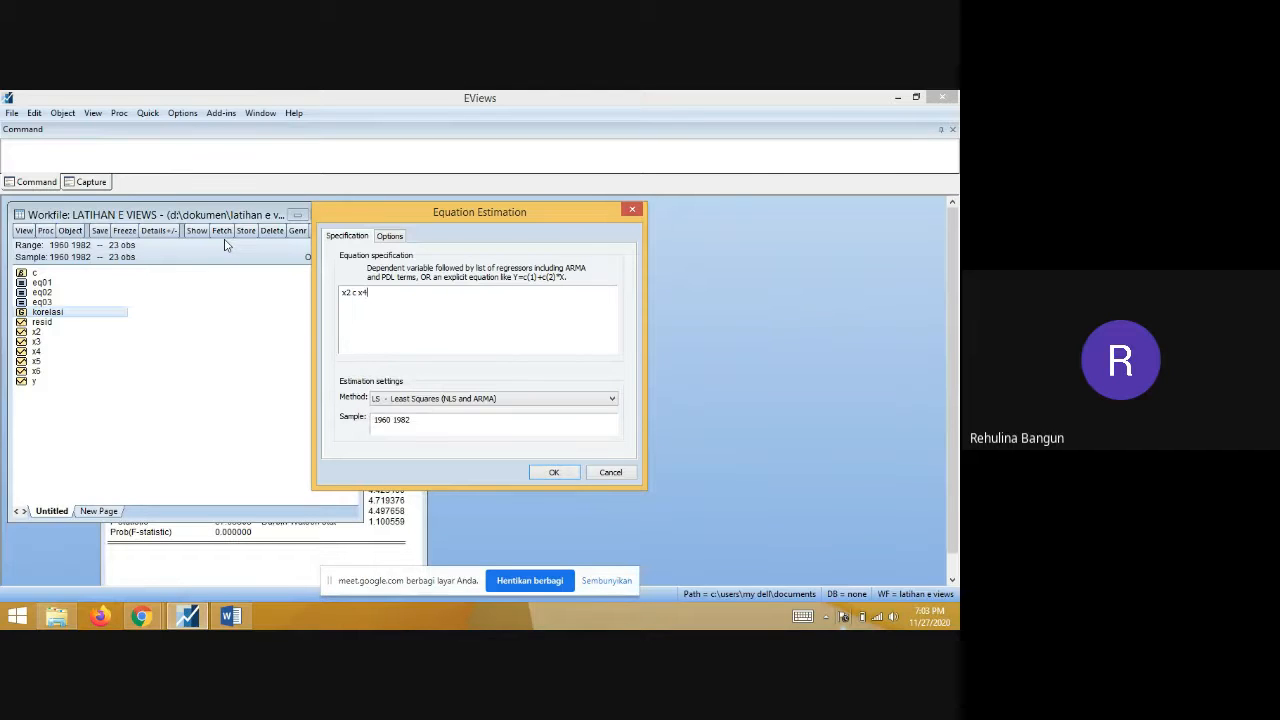
{"action": "key", "text": "Return"}
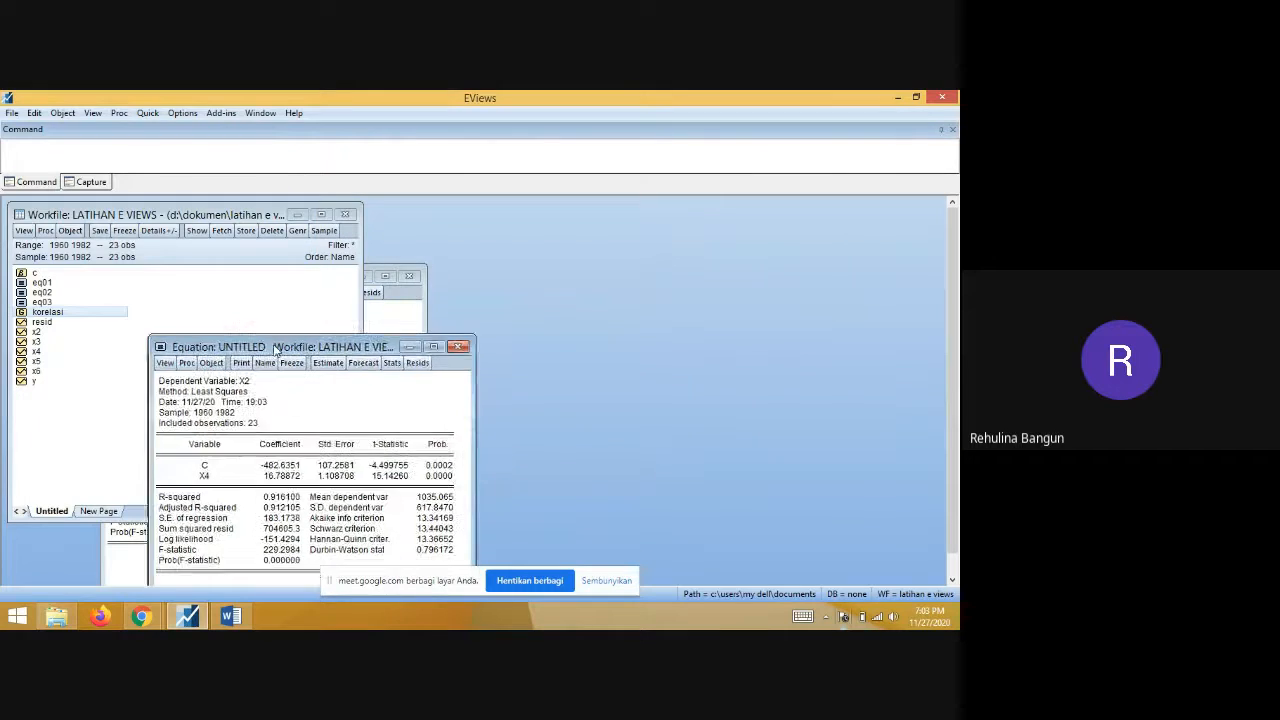
- Move the X2 on X4 output clear of the workfile list and record its R-squared as 0,91 after "X2 dan X4=" in Word
{"action": "left_click_drag", "start_coordinate": [268, 358], "coordinate": [313, 271]}
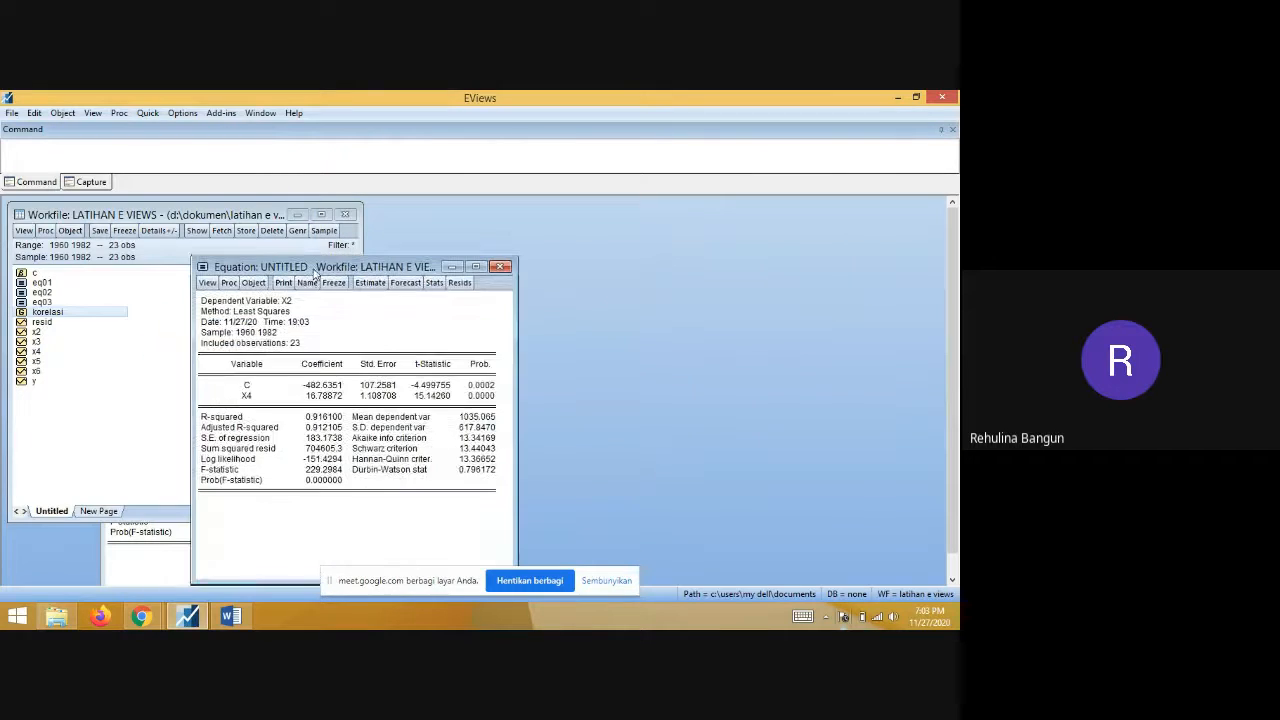
{"action": "left_click", "coordinate": [323, 417]}
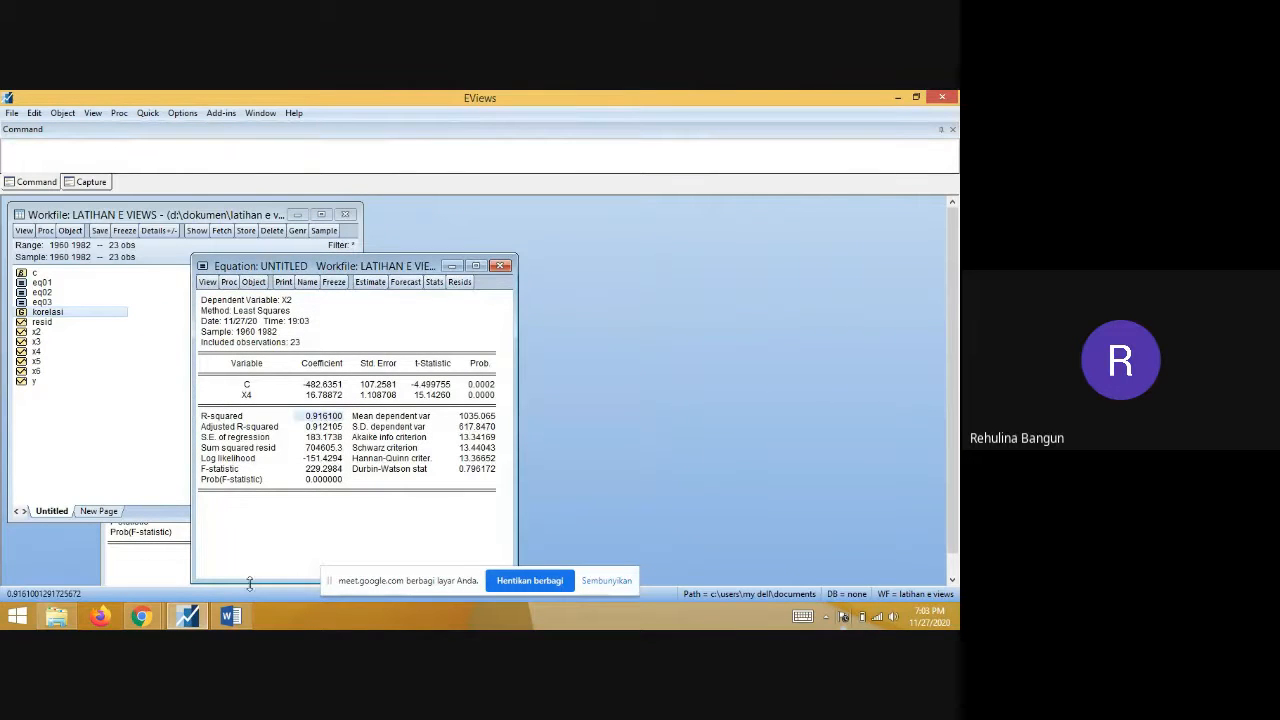
{"action": "left_click", "coordinate": [17, 616]}
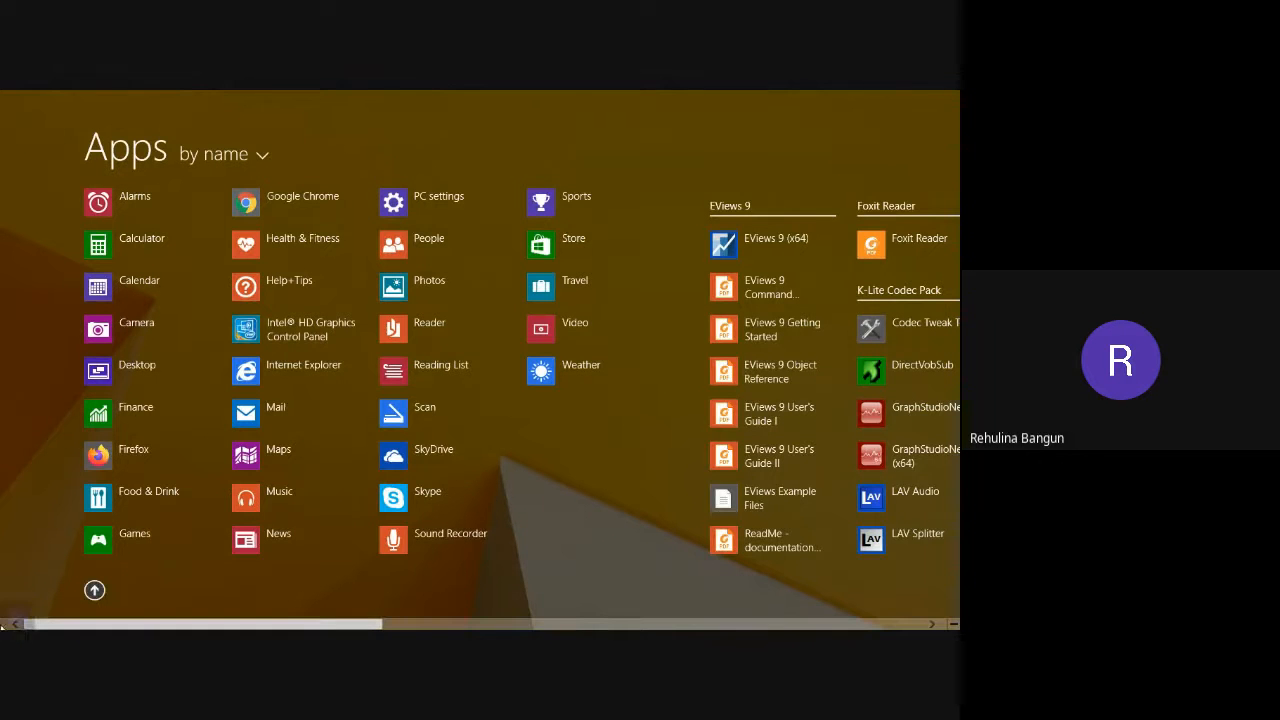
{"action": "left_click", "coordinate": [17, 614]}
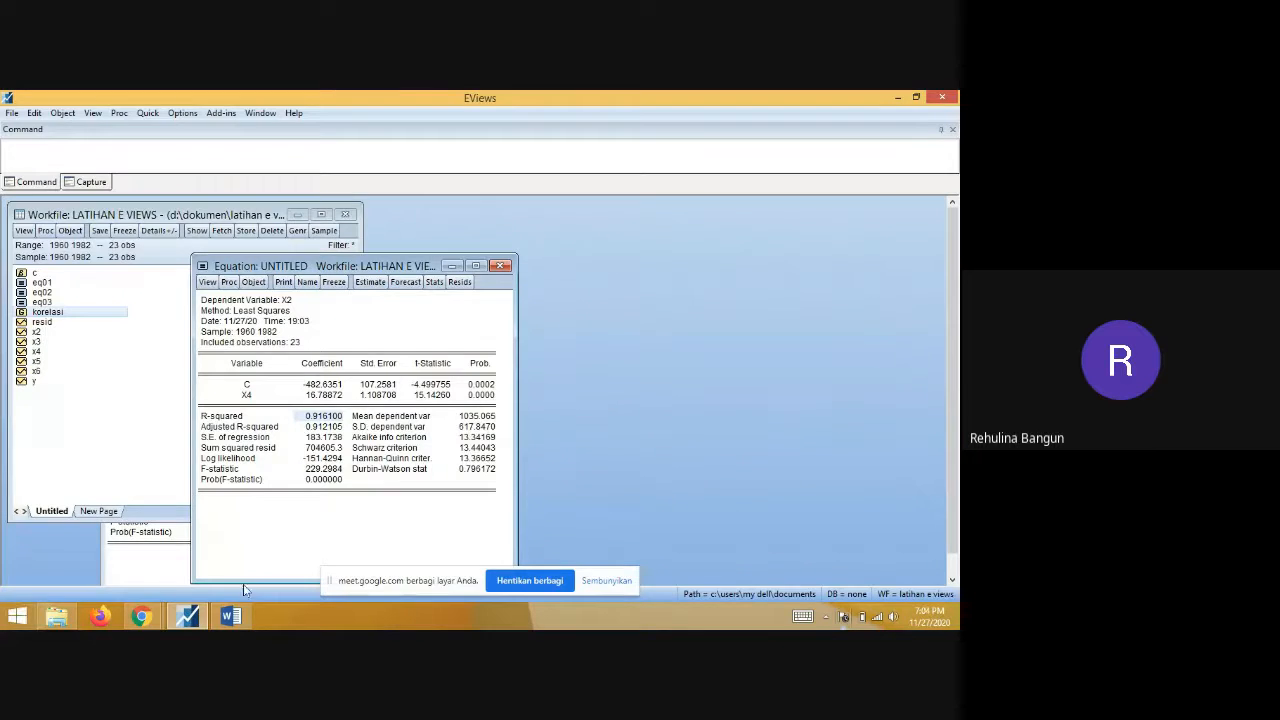
{"action": "left_click", "coordinate": [230, 616]}
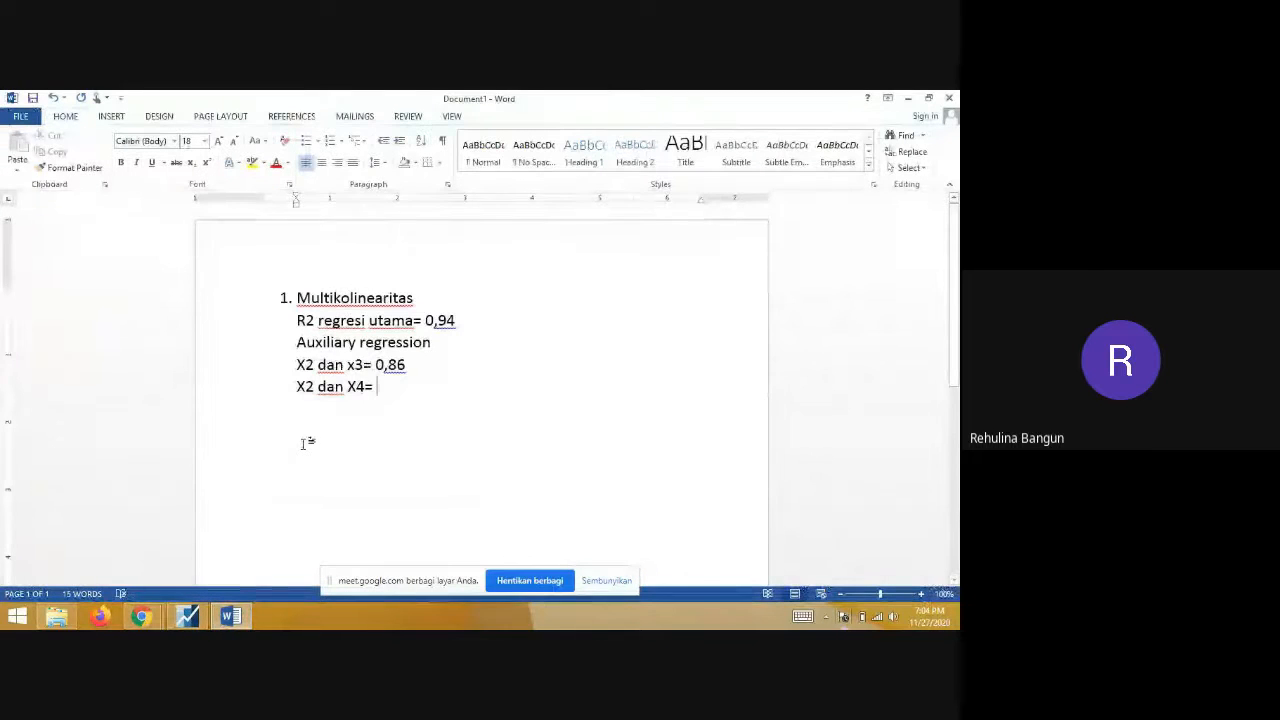
{"action": "type", "text": "0,91"}
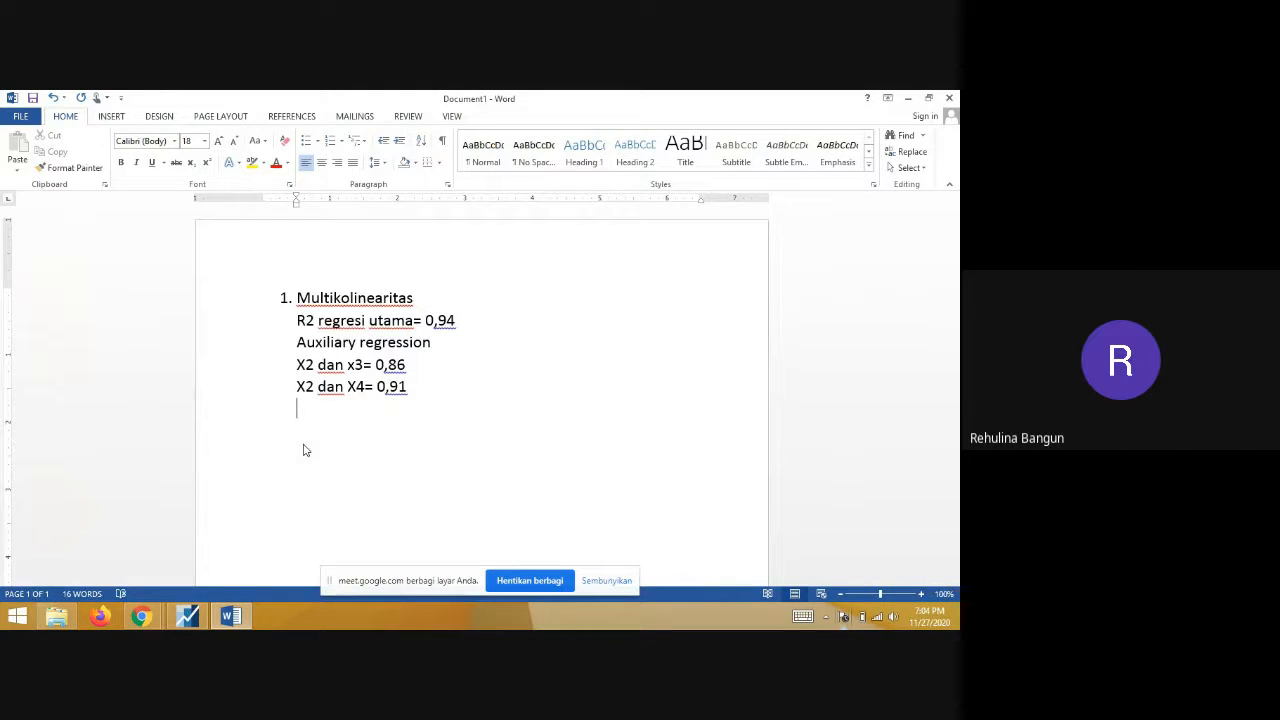
- Add the line "X2 daan X5=" below the X2 and X4 entry
{"action": "type", "text": "X2 daan X5"}
{"action": "left_click", "coordinate": [305, 447]}
{"action": "right_click", "coordinate": [325, 449]}
{"action": "left_click", "coordinate": [489, 434]}
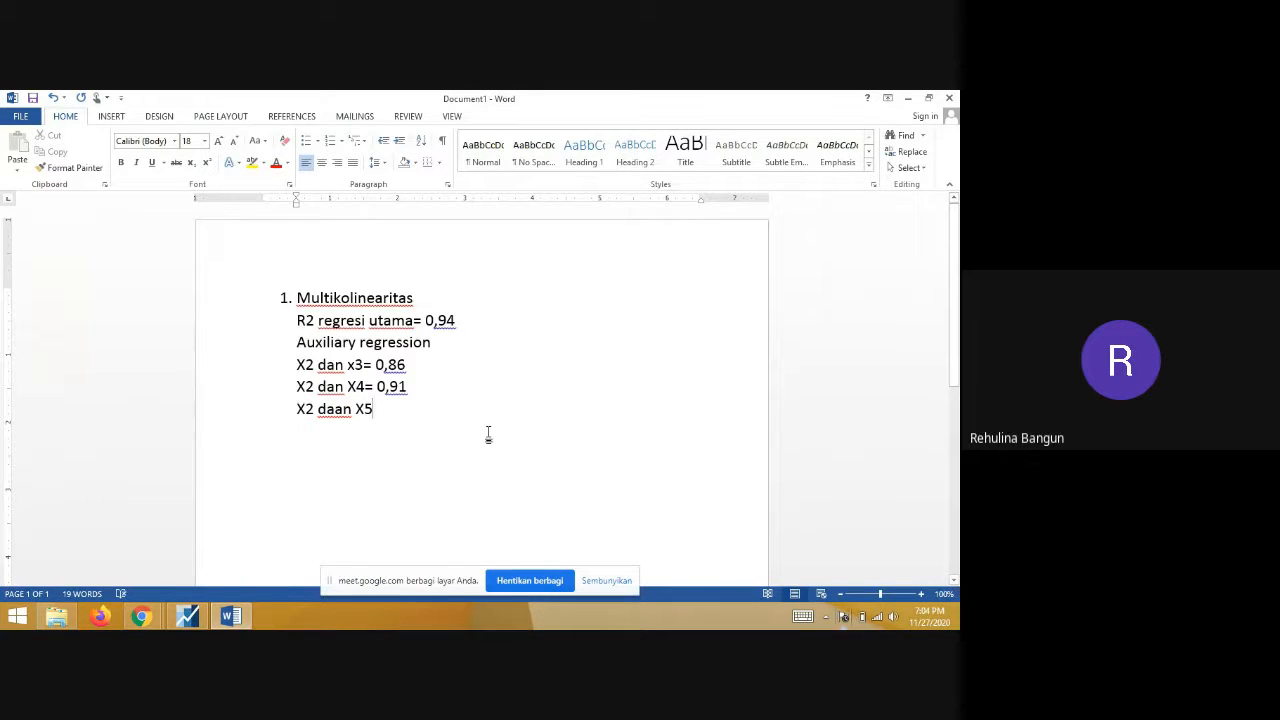
{"action": "type", "text": "="}
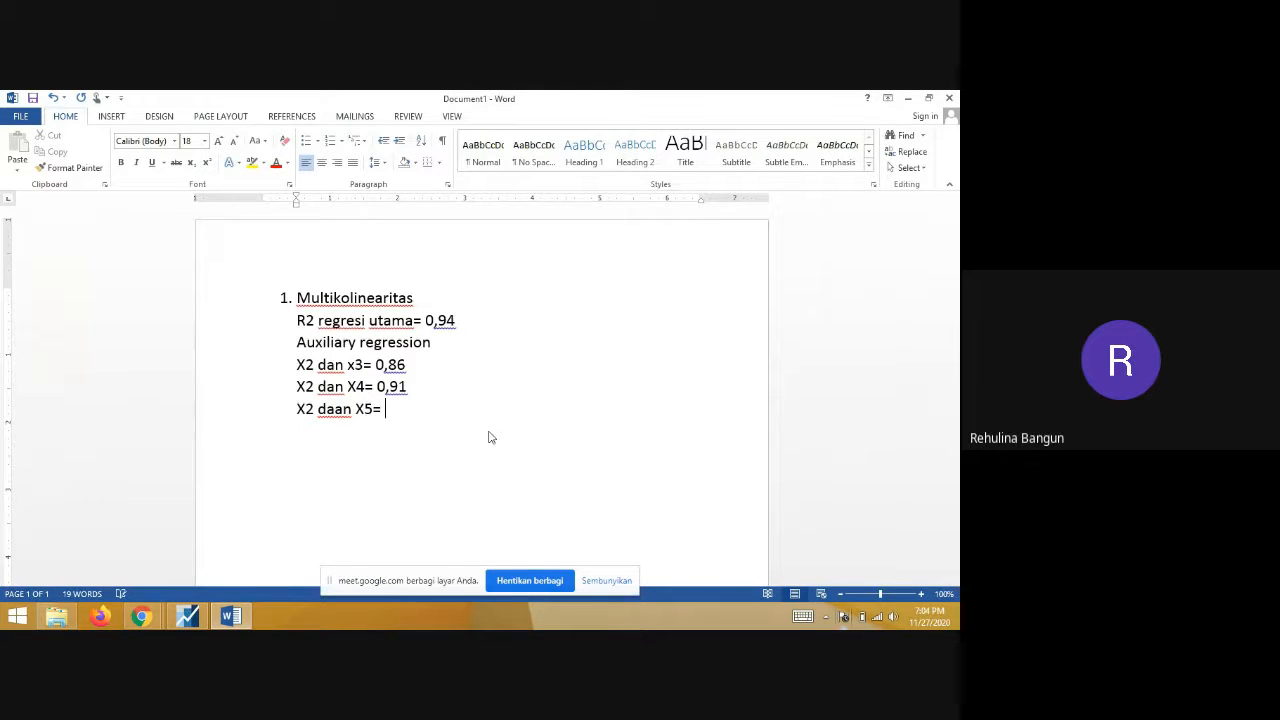
- Return to EViews, delete the untitled X2 on X4 equation and estimate a new one specified as "x2 c x5"
{"action": "left_click", "coordinate": [188, 616]}
{"action": "left_click", "coordinate": [499, 265]}
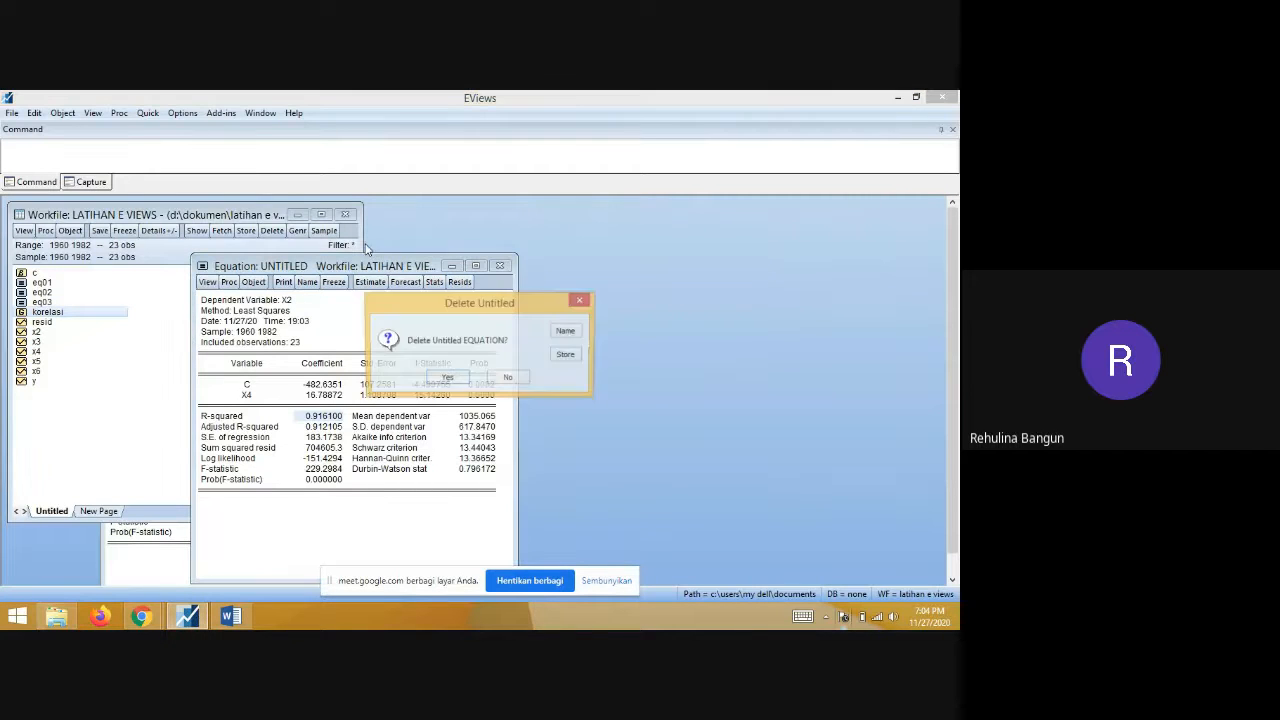
{"action": "left_click", "coordinate": [446, 378]}
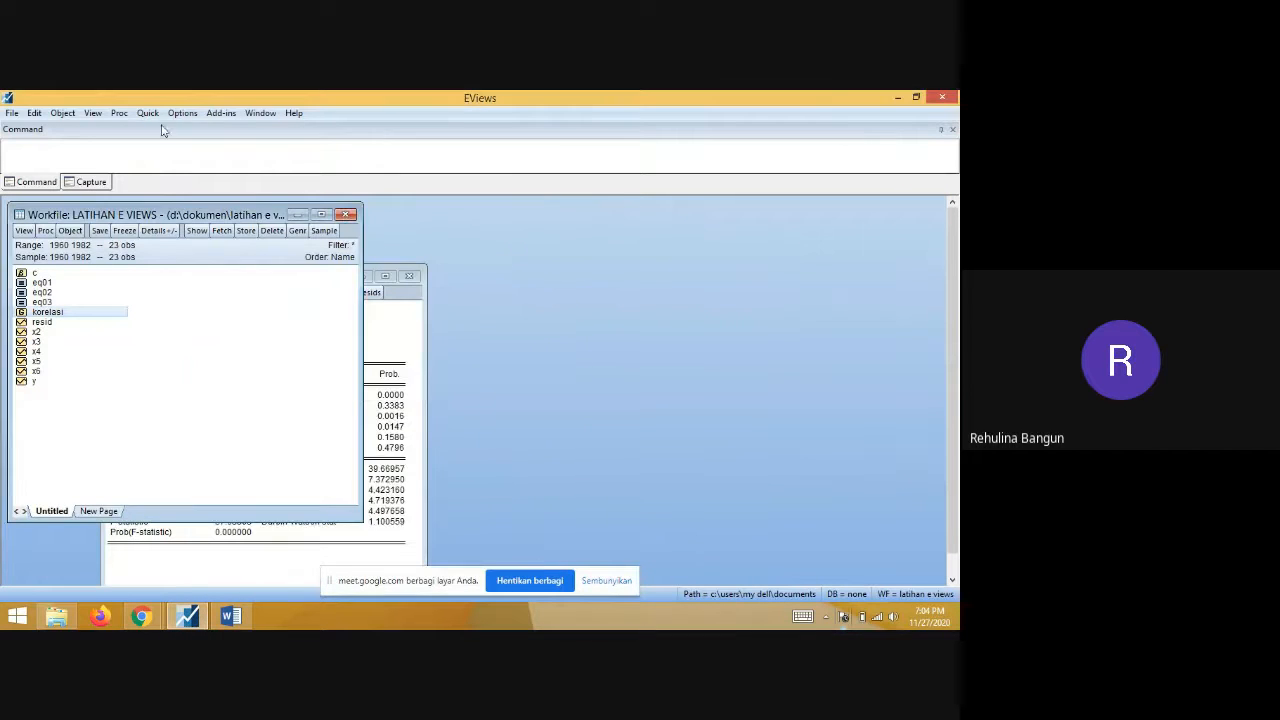
{"action": "left_click", "coordinate": [148, 113]}
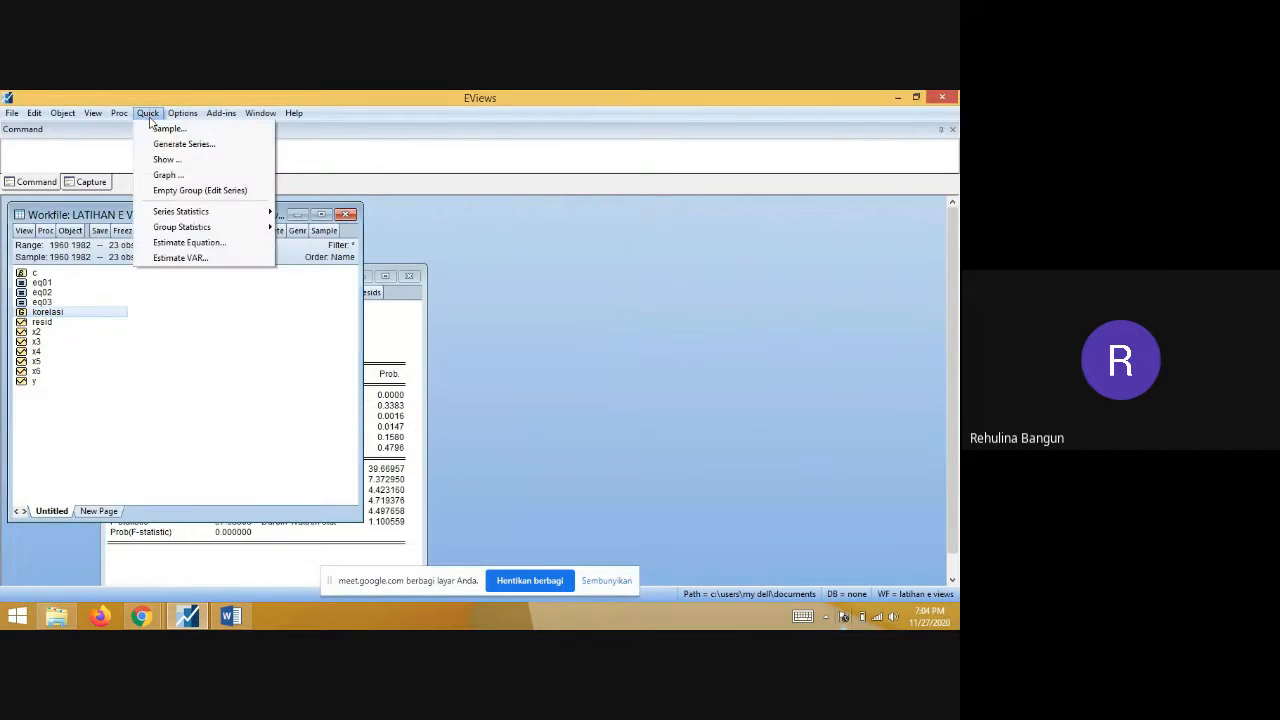
{"action": "left_click", "coordinate": [190, 243]}
{"action": "type", "text": "x"}
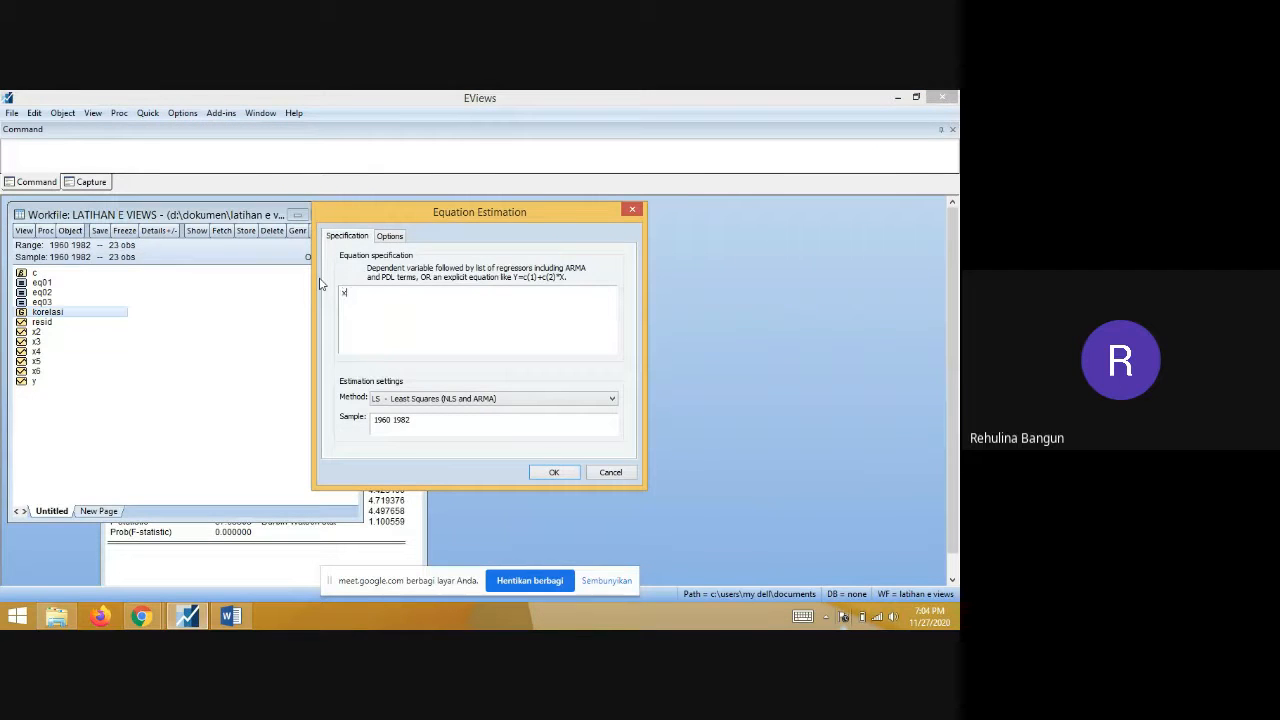
{"action": "type", "text": "2 c x5"}
{"action": "key", "text": "Return"}
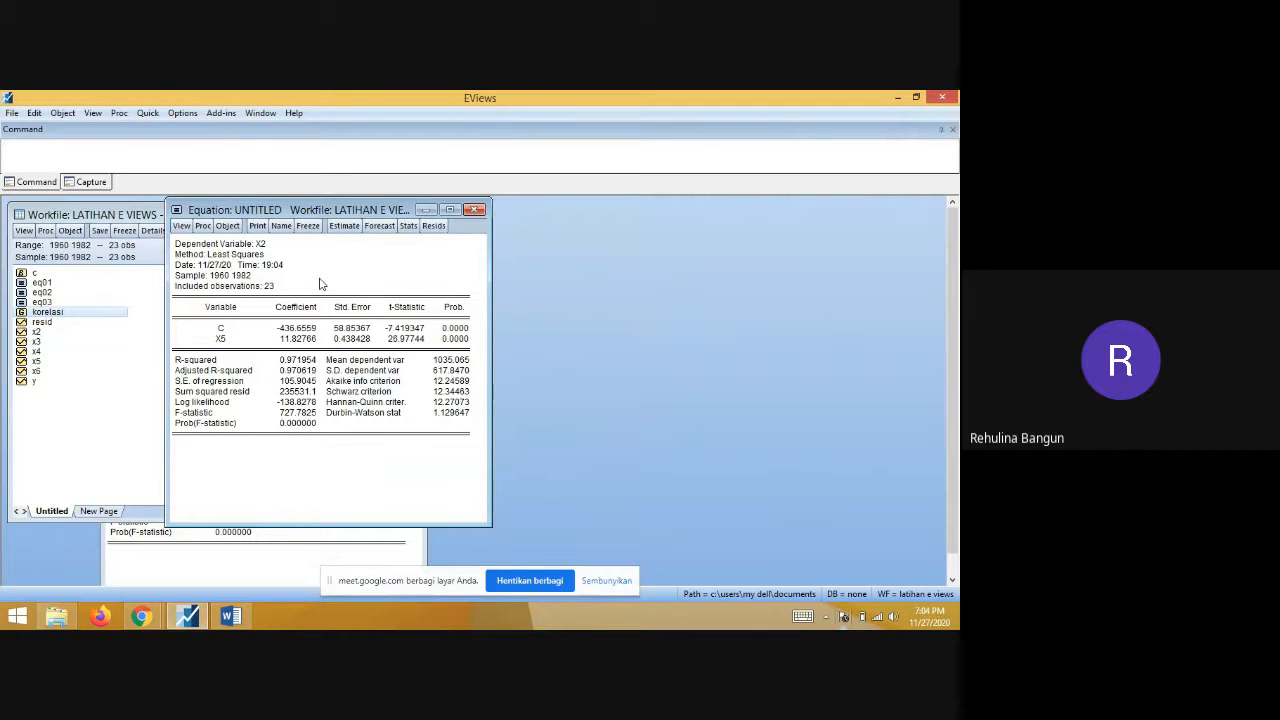
- In Word, complete and correct the X5 line to read "X2 dan X5= 0,97" and add the line "X2 dan X6=" below it
{"action": "left_click", "coordinate": [230, 615]}
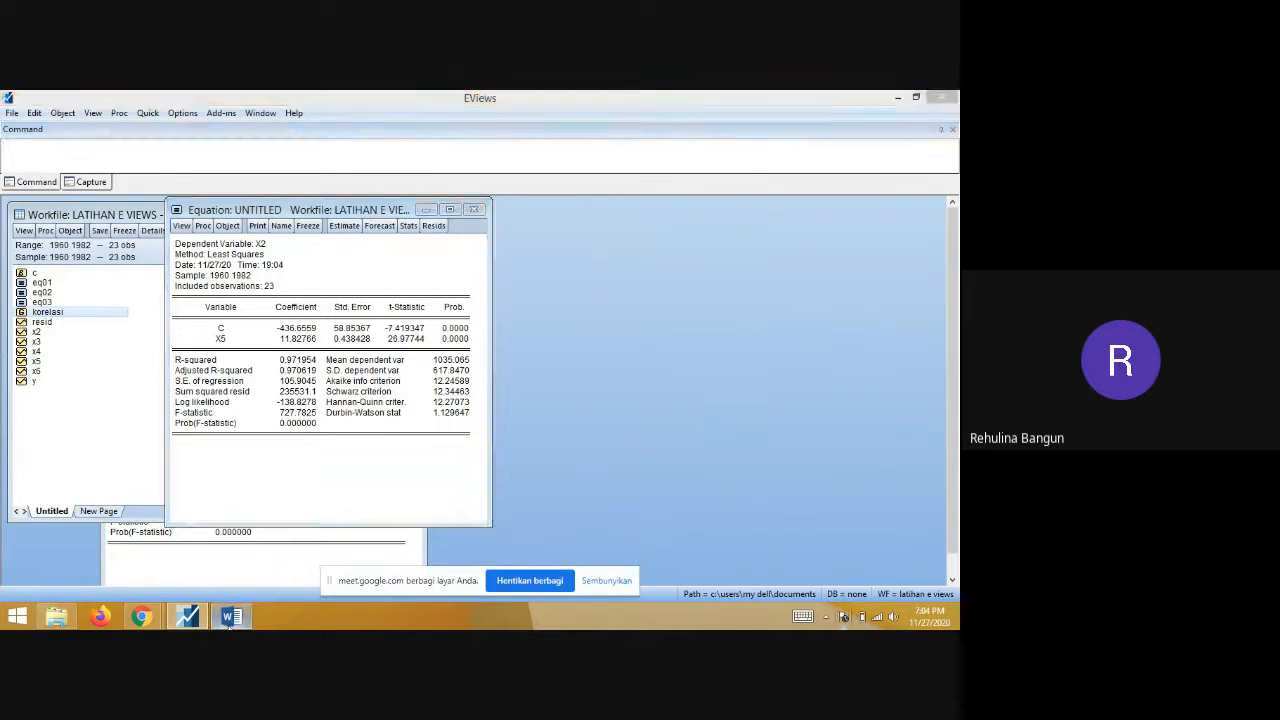
{"action": "type", "text": "0,97"}
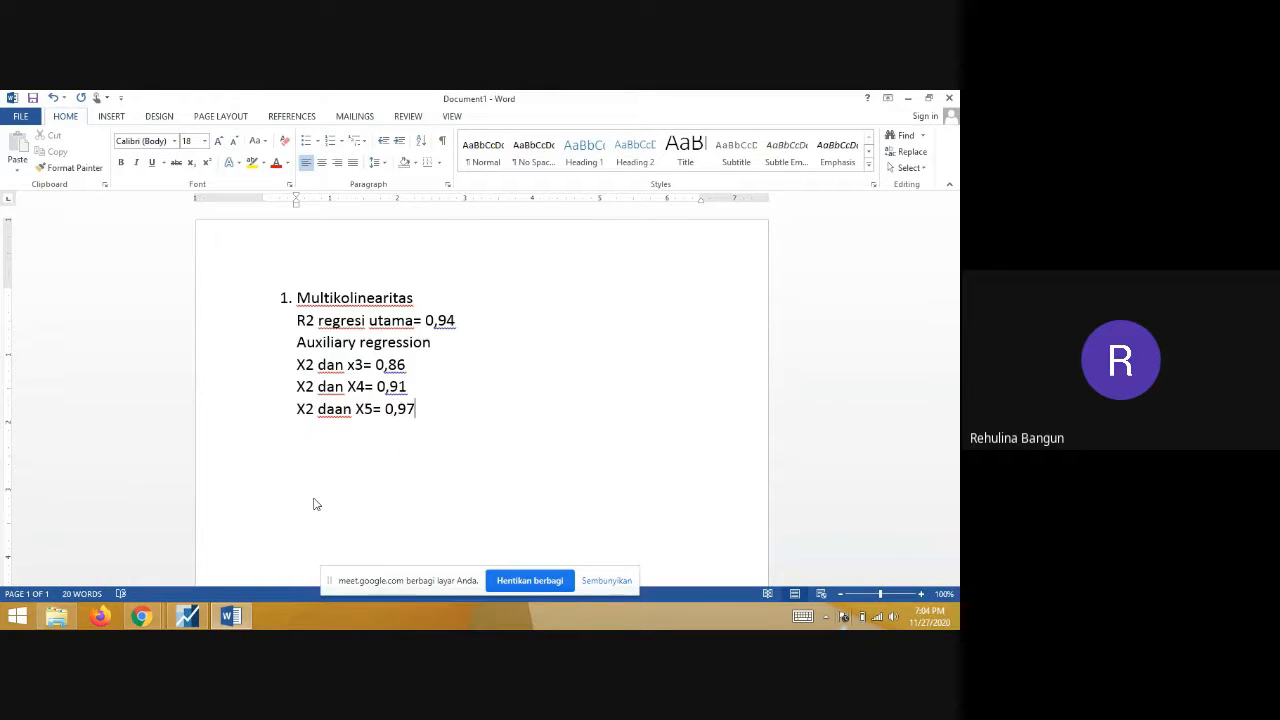
{"action": "left_click", "coordinate": [335, 412]}
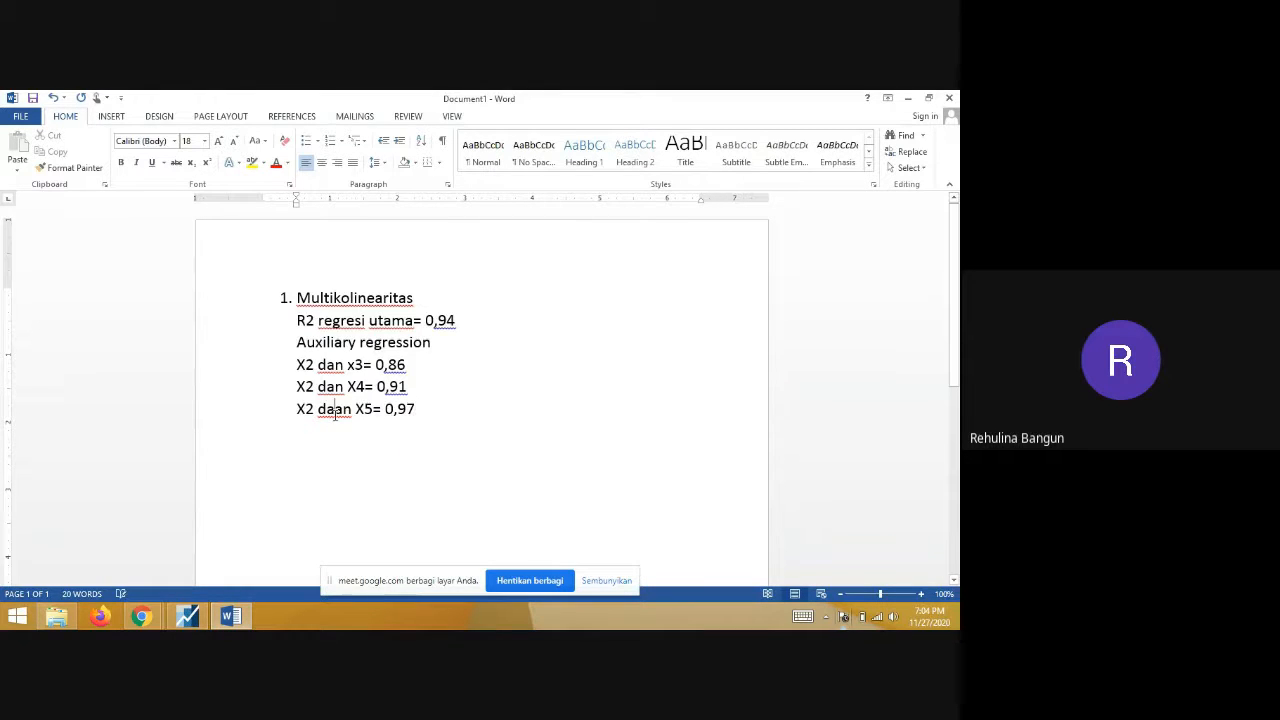
{"action": "key", "text": "BackSpace"}
{"action": "key", "text": "Return"}
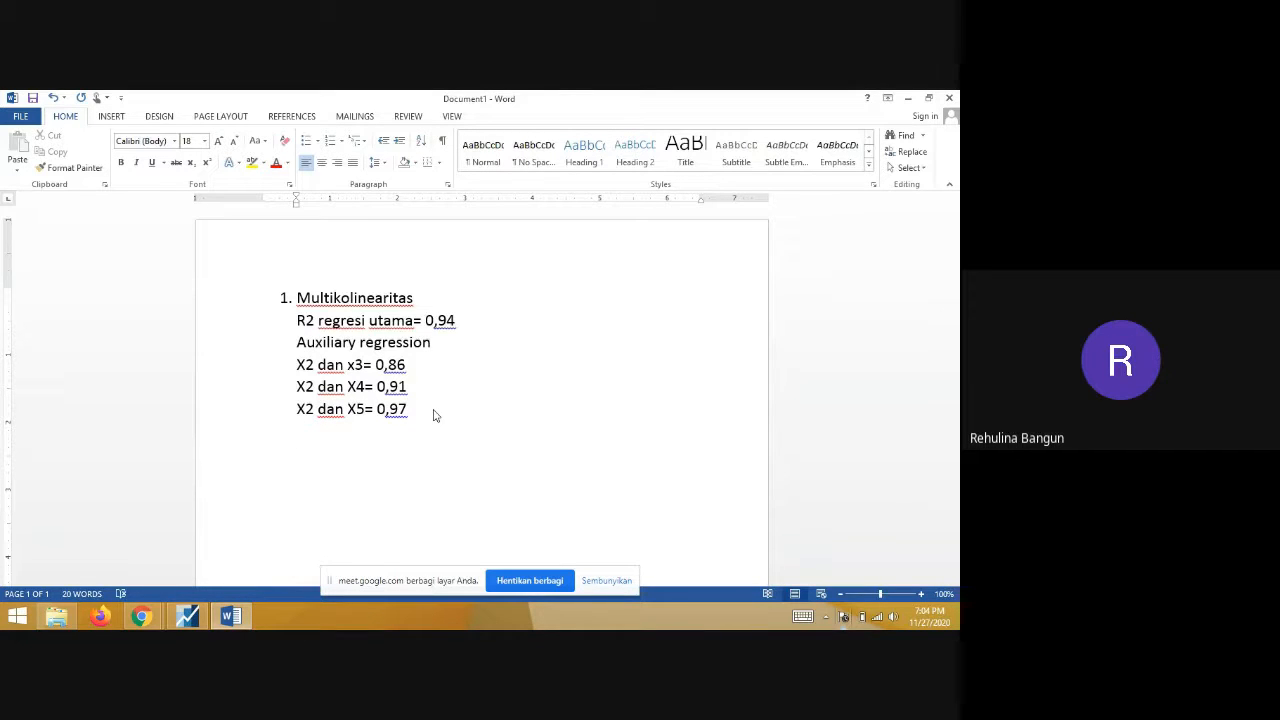
{"action": "type", "text": "X2 dan X6="}
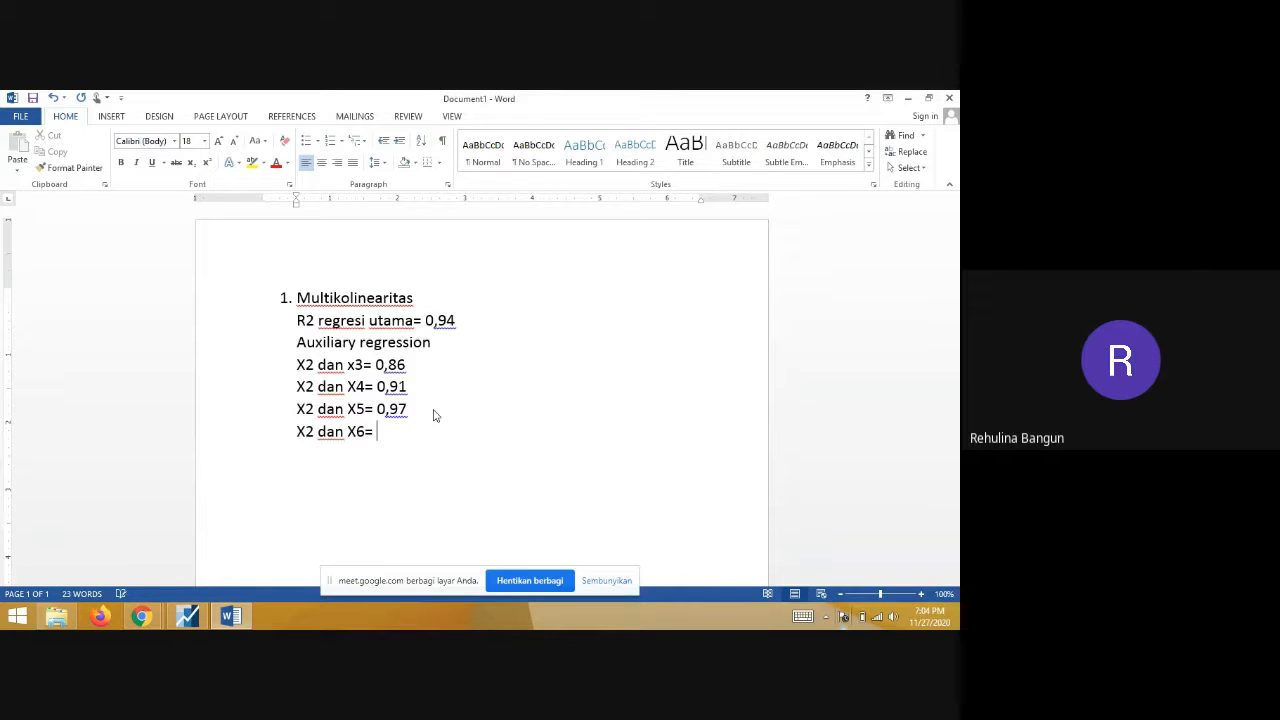
- Return to EViews, delete the untitled X2 on X5 equation and estimate a new one specified as "x2 c x6"
{"action": "left_click", "coordinate": [229, 617]}
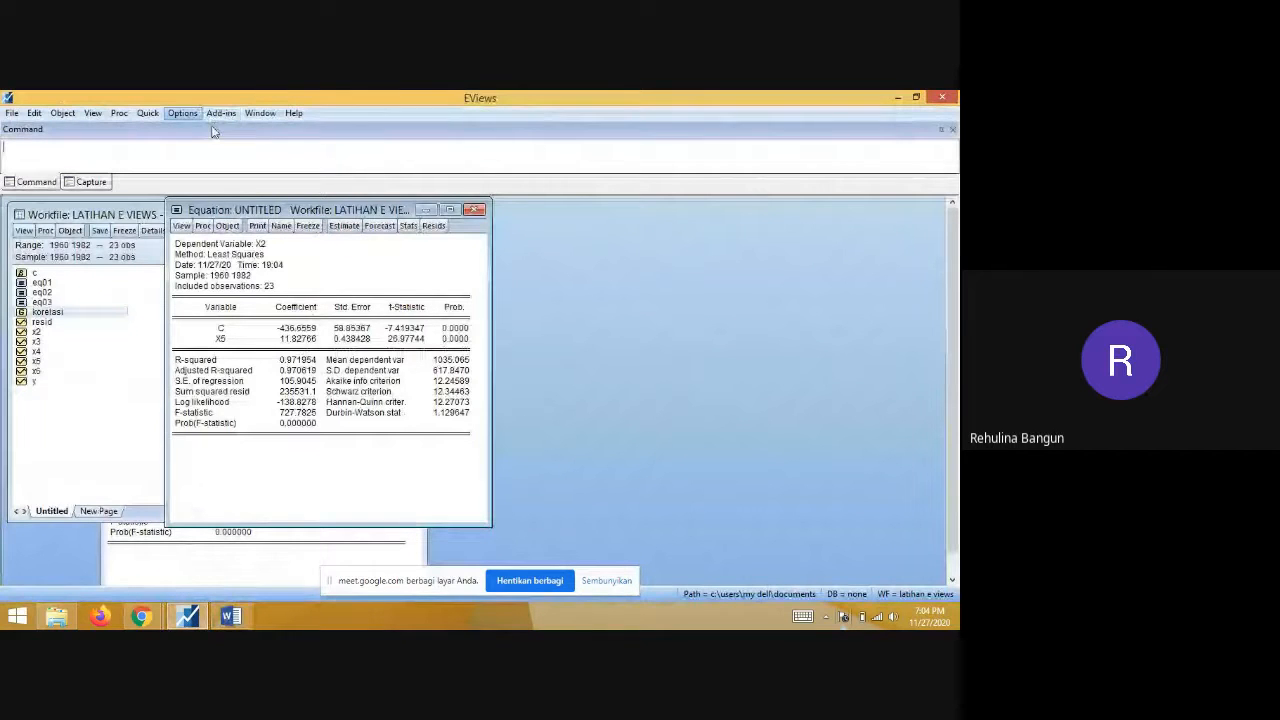
{"action": "left_click", "coordinate": [474, 211]}
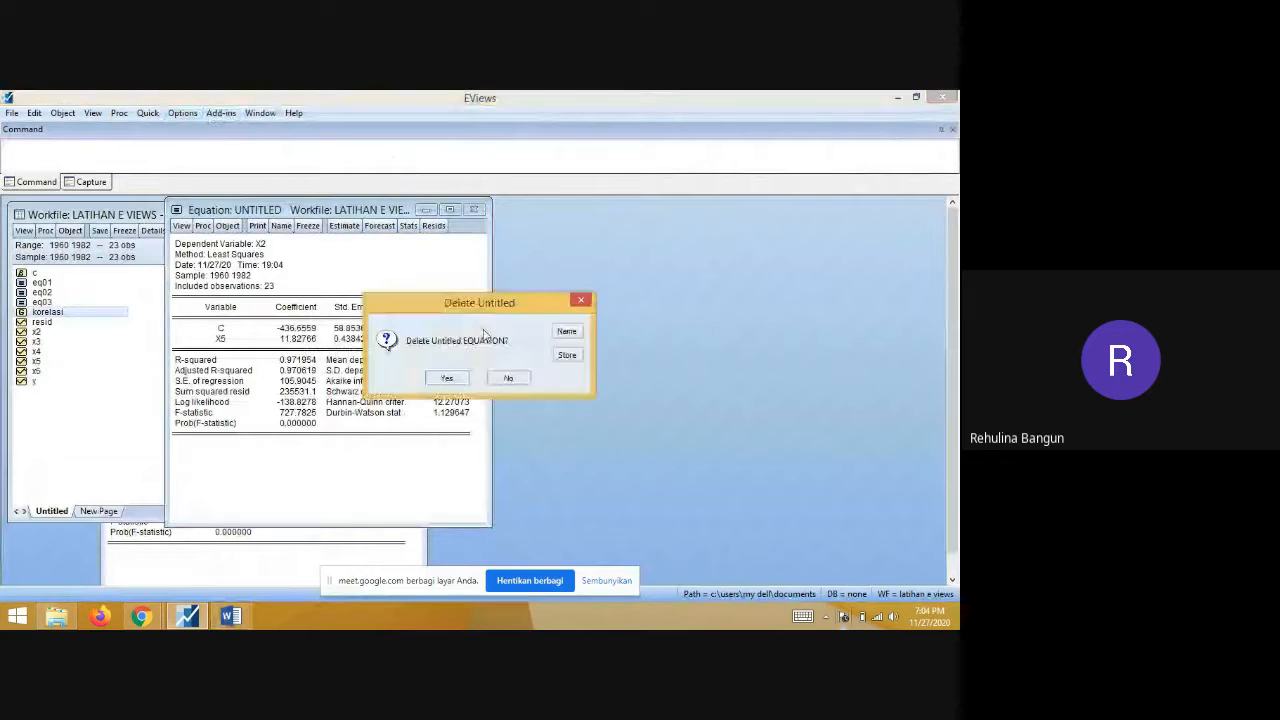
{"action": "left_click", "coordinate": [446, 375]}
{"action": "left_click", "coordinate": [150, 113]}
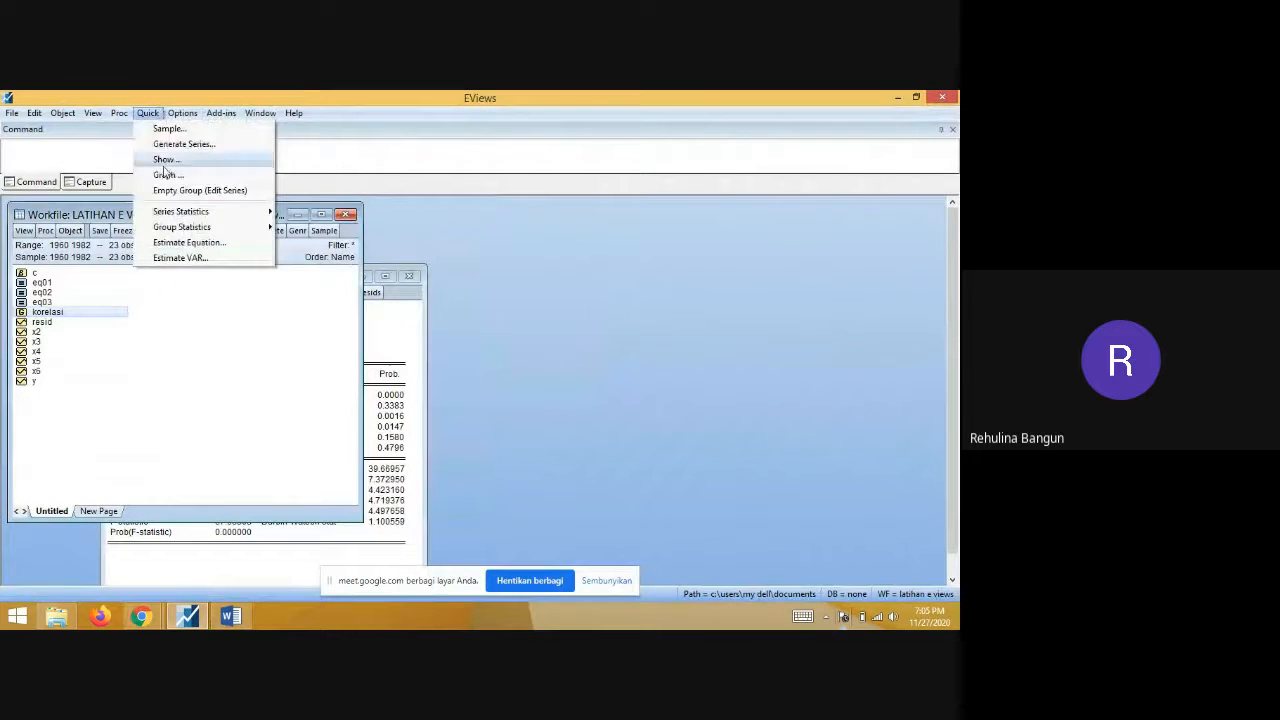
{"action": "left_click", "coordinate": [174, 243]}
{"action": "type", "text": "x"}
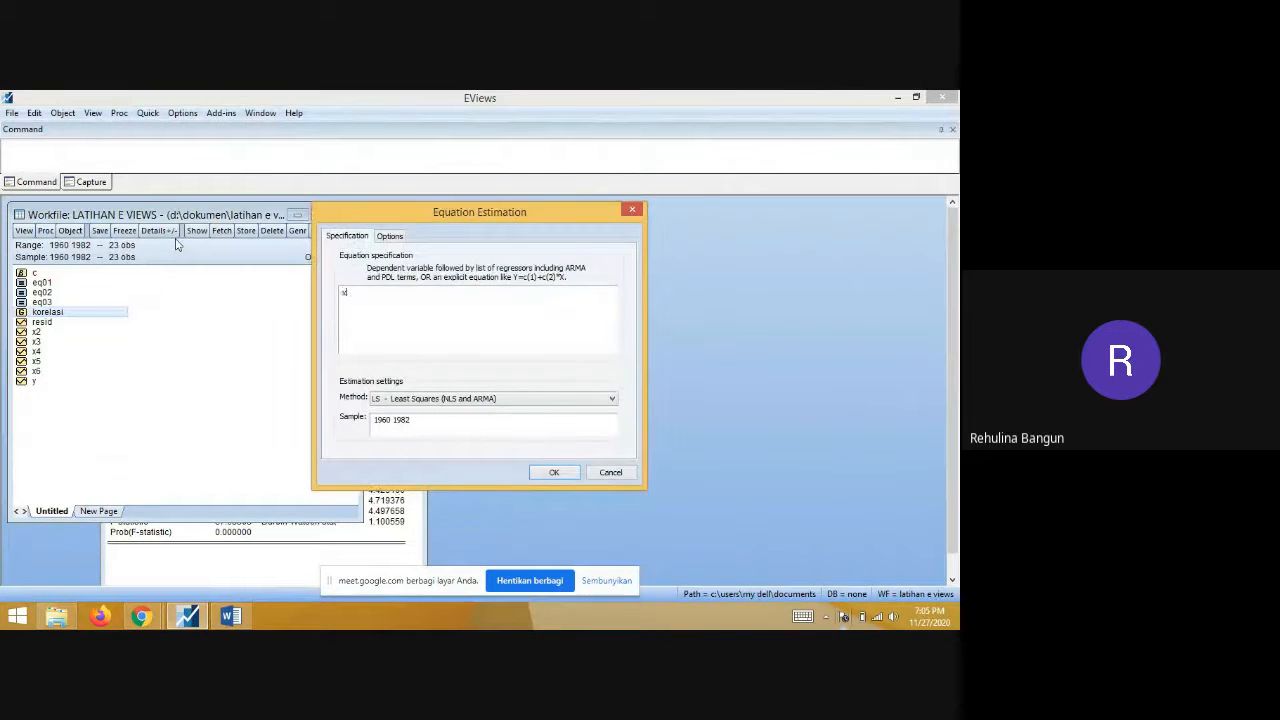
{"action": "type", "text": "2 c x6"}
{"action": "key", "text": "Return"}
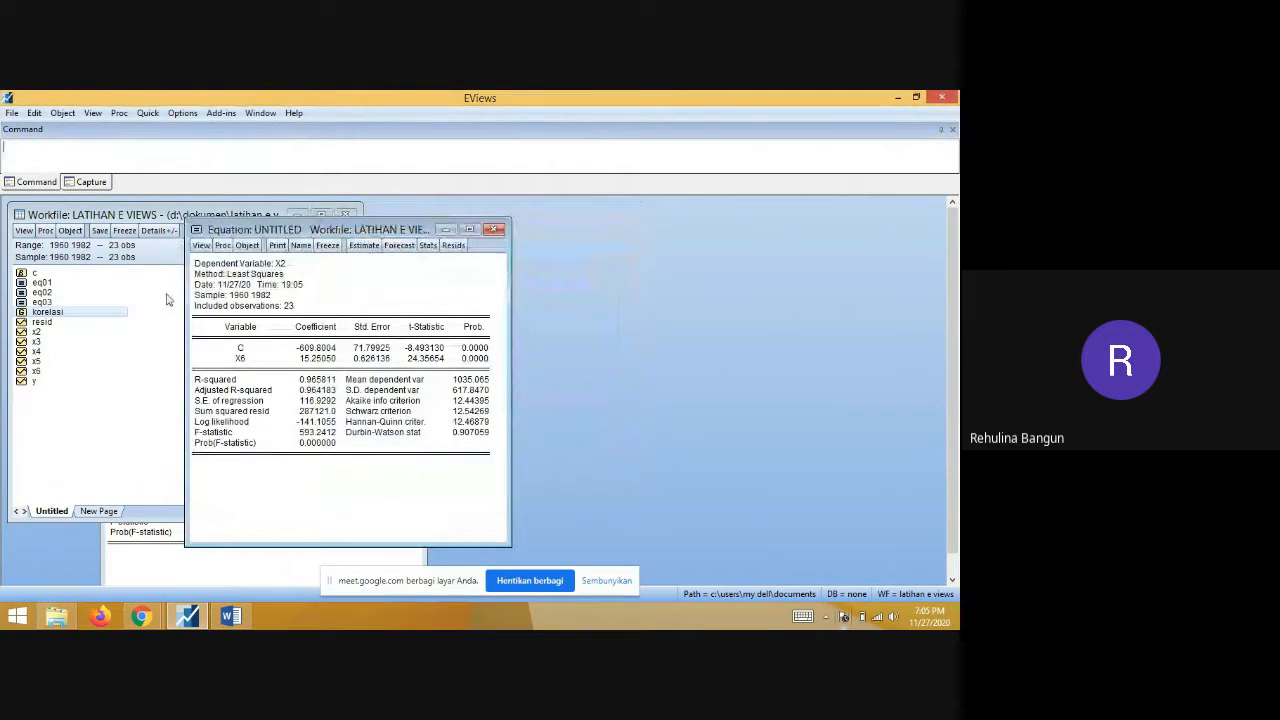
- Switch to Word and record 0,96 after "X2 dan X6="
{"action": "left_click", "coordinate": [222, 620]}
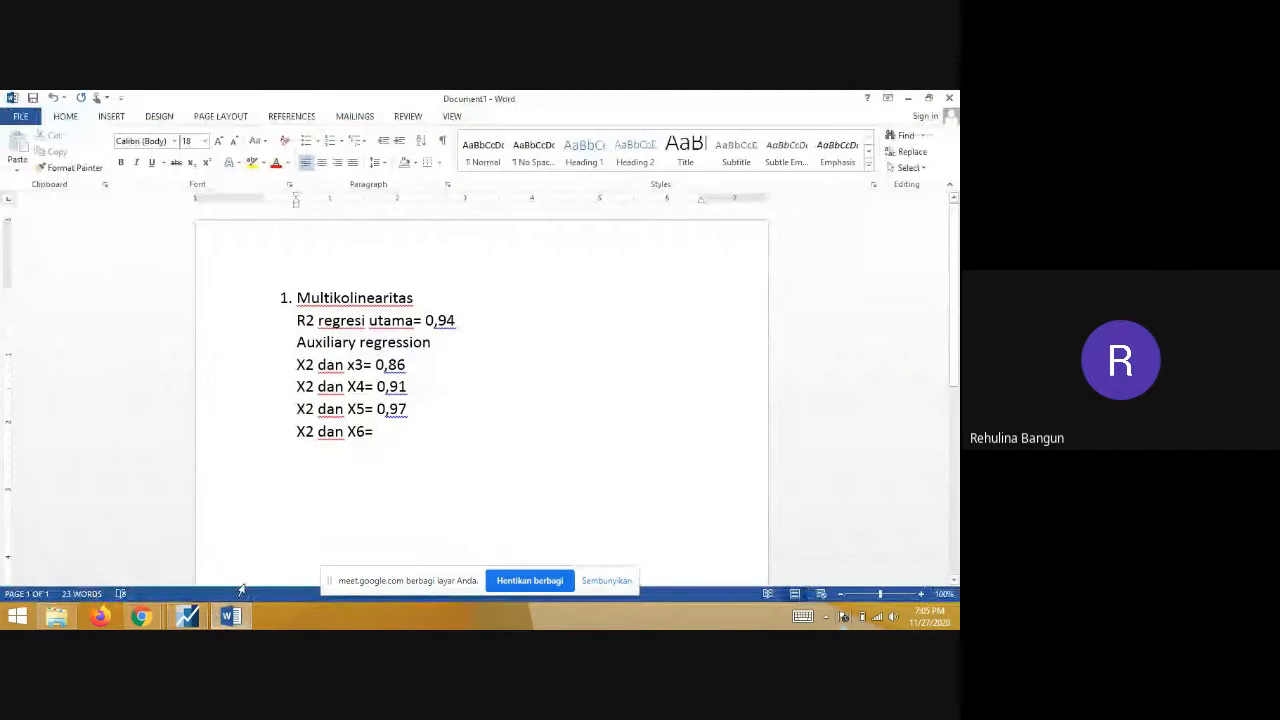
{"action": "type", "text": "0,96"}
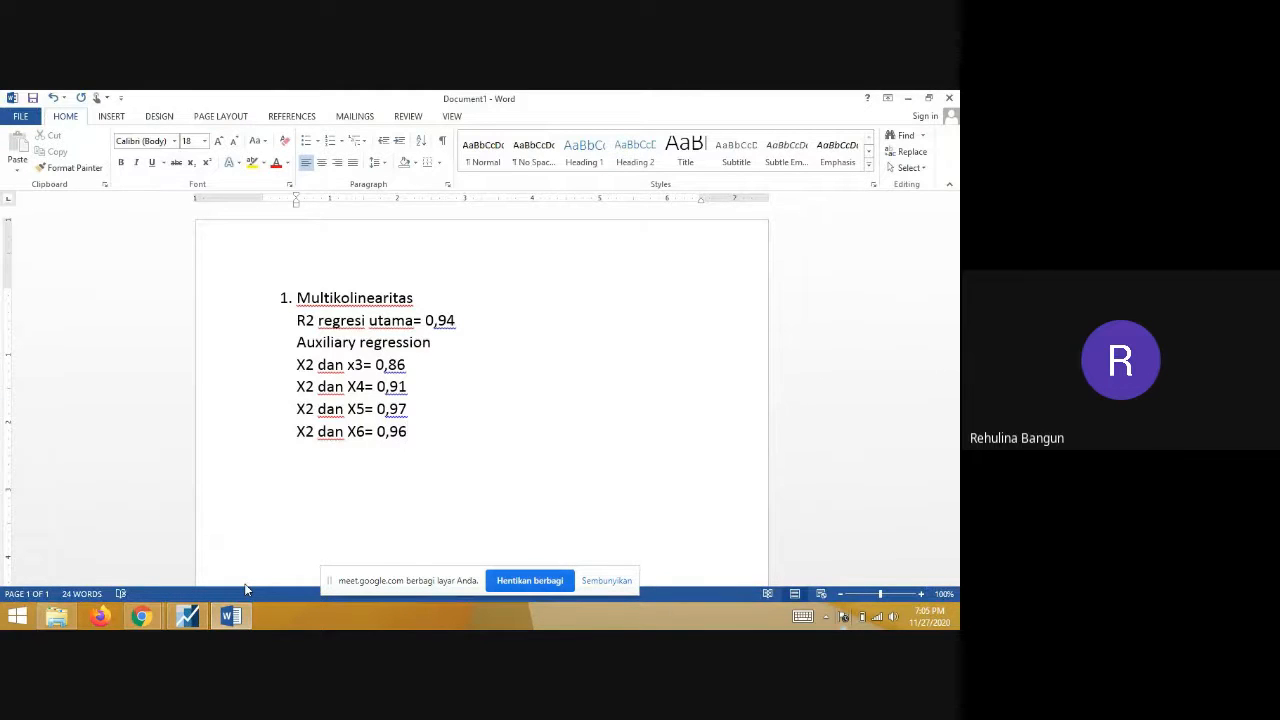
- Add the line "X3 dan X4=" below the X2 dan X6 result
{"action": "key", "text": "Return"}
{"action": "type", "text": "X3 dan X4="}
- Return to EViews, delete the untitled X2 on X6 equation and estimate a new one specified as "x3 c x4"
{"action": "left_click", "coordinate": [187, 618]}
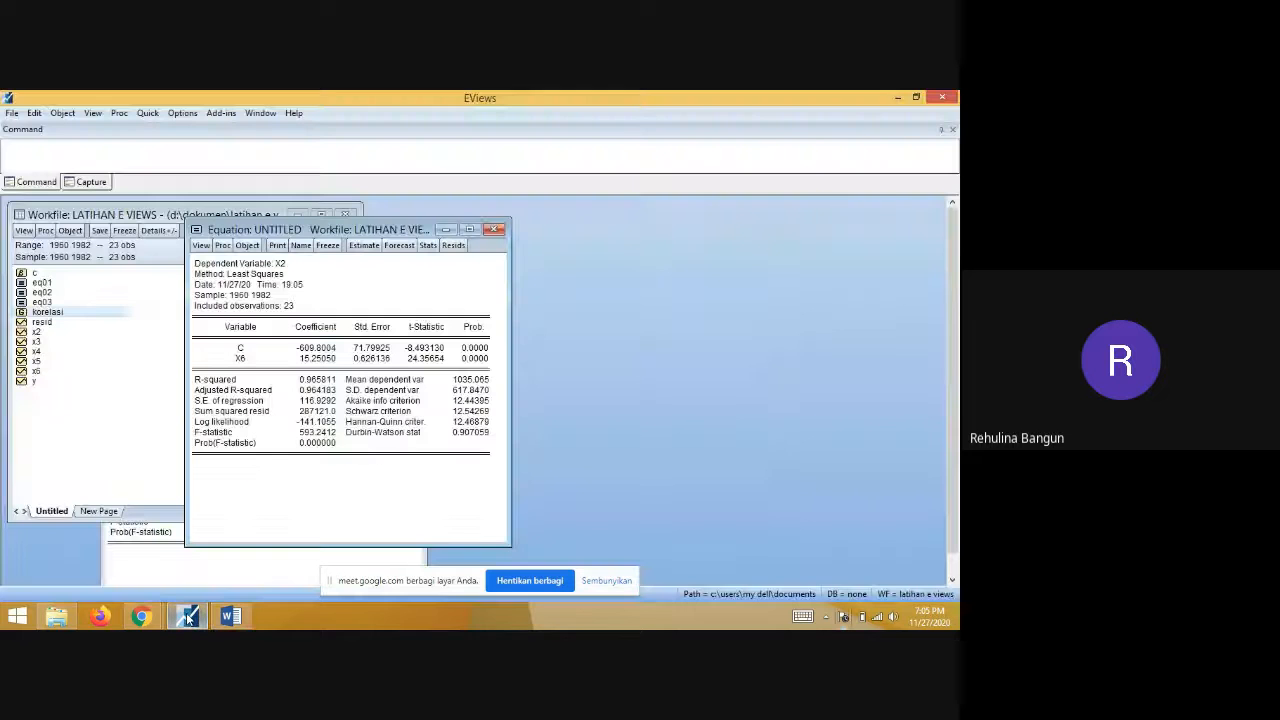
{"action": "left_click", "coordinate": [491, 230]}
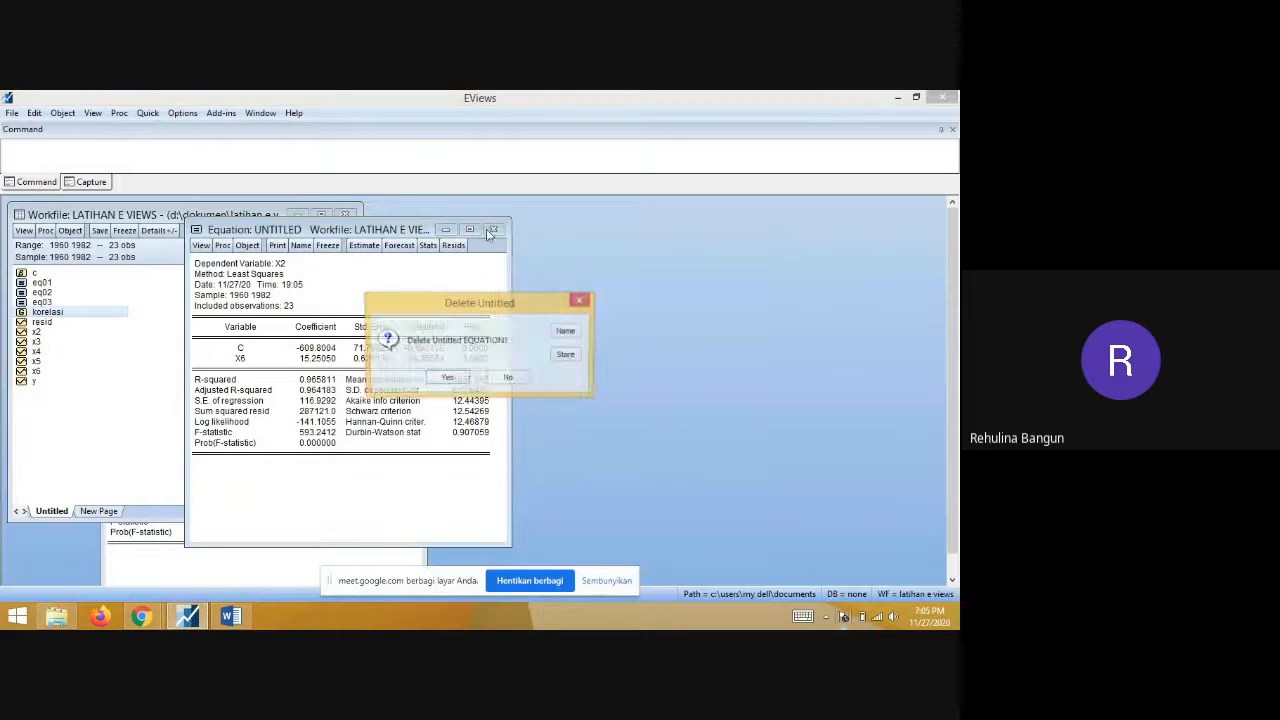
{"action": "left_click", "coordinate": [455, 381]}
{"action": "left_click", "coordinate": [147, 113]}
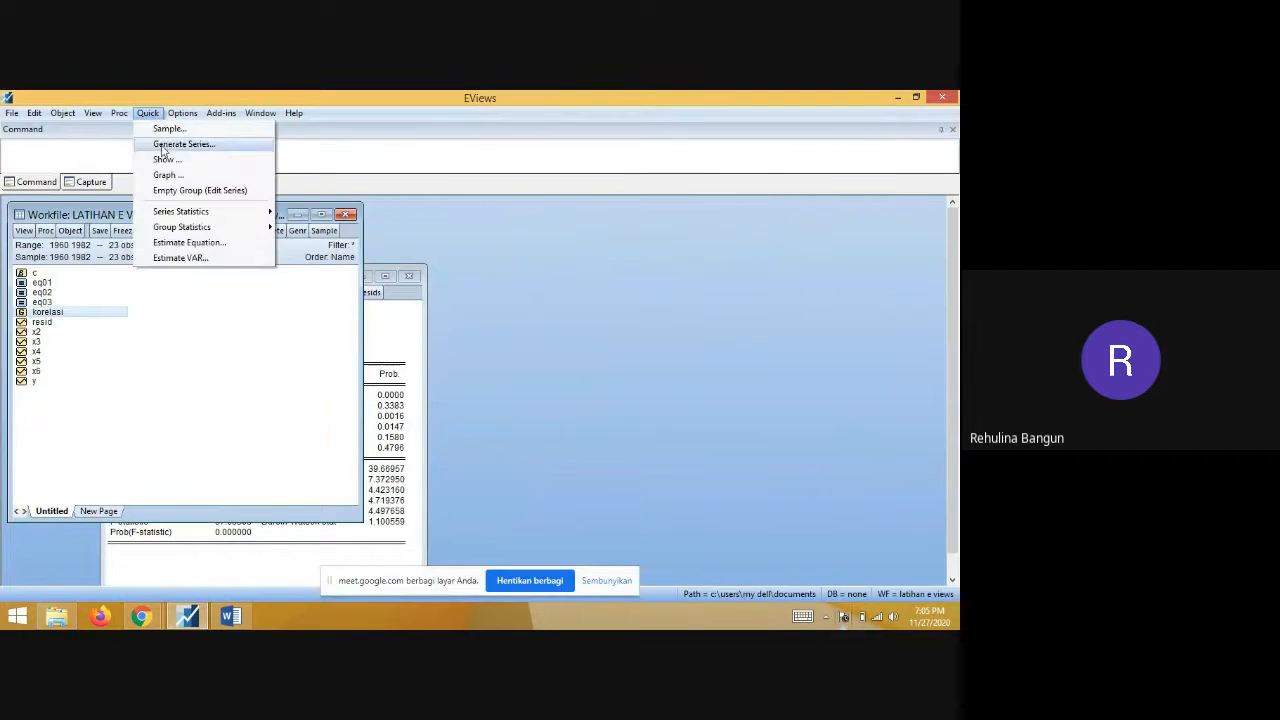
{"action": "left_click", "coordinate": [186, 241]}
{"action": "type", "text": "x"}
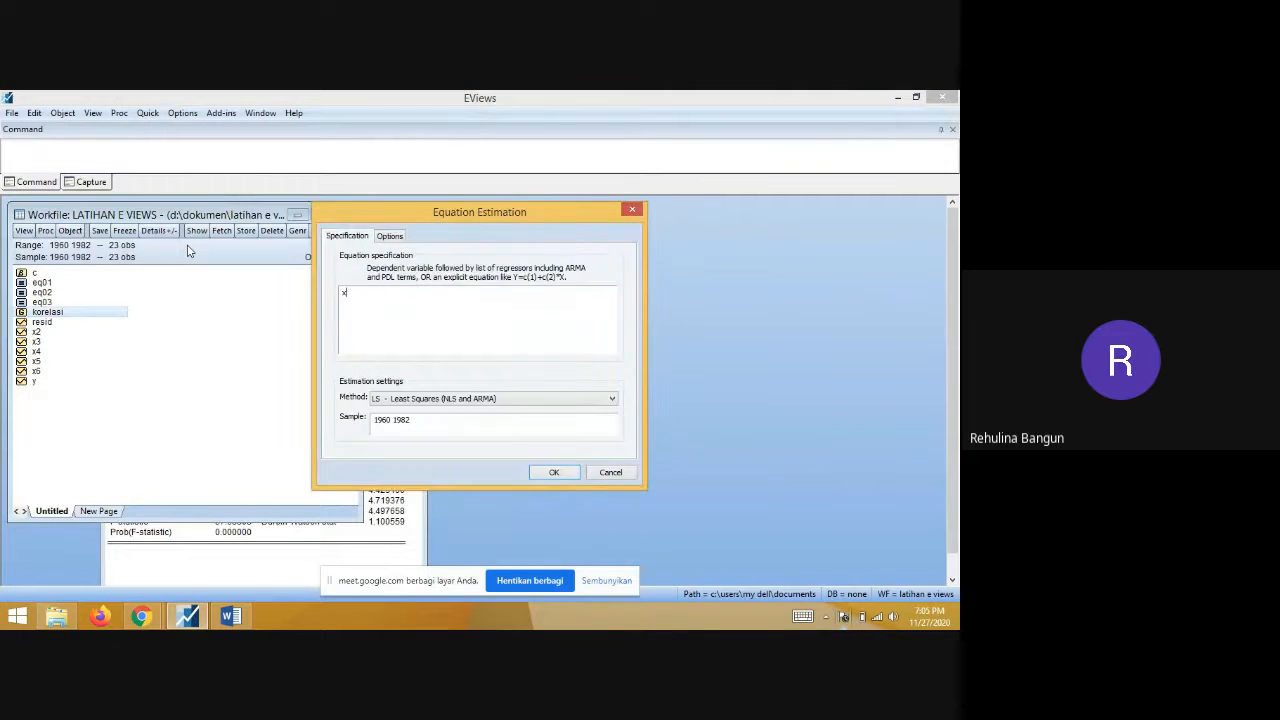
{"action": "type", "text": "3 x4"}
{"action": "key", "text": "Return"}
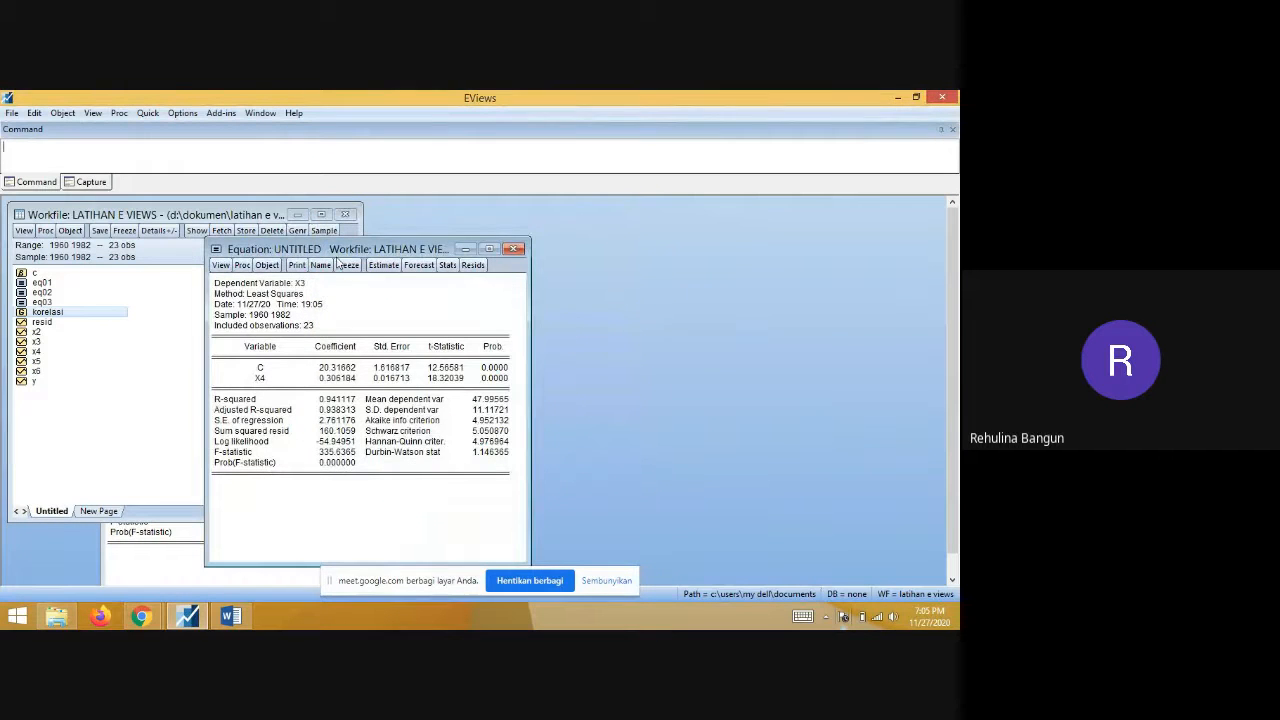
- Switch to Word, record 0,941 after "X3 dan X4=" and add the line "X3 dan X5=" below it
{"action": "left_click", "coordinate": [233, 615]}
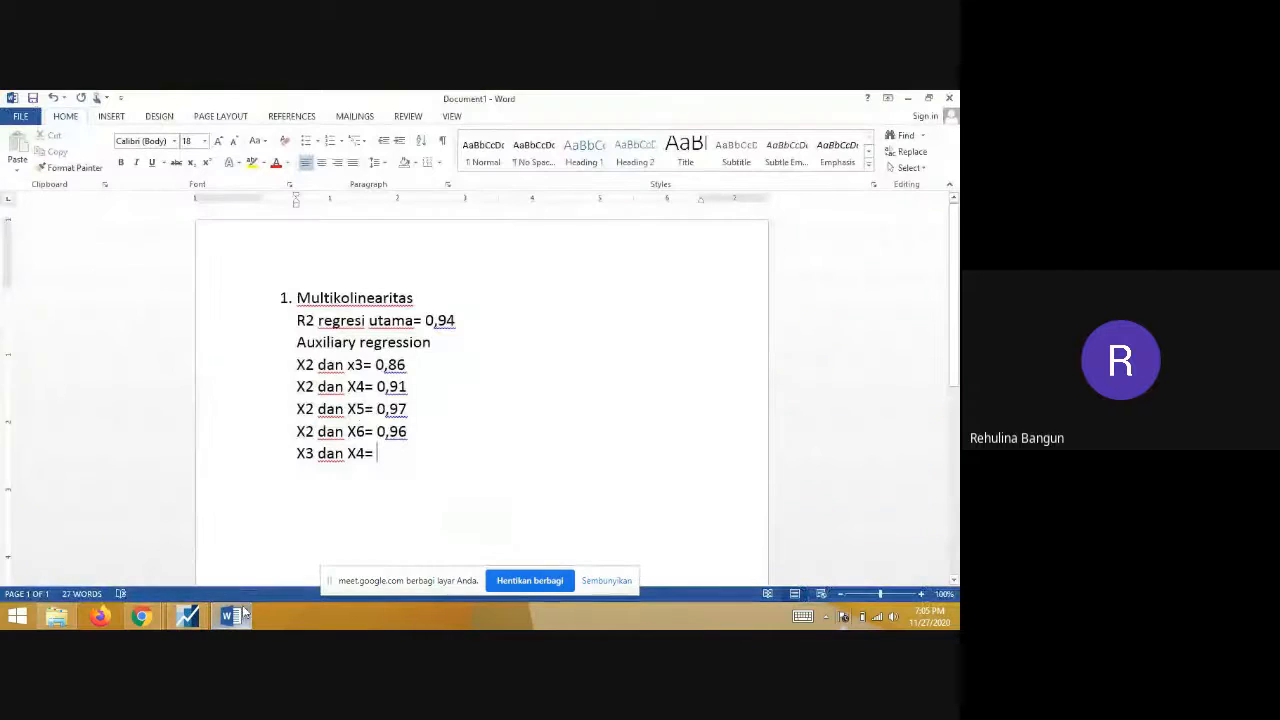
{"action": "type", "text": ",941"}
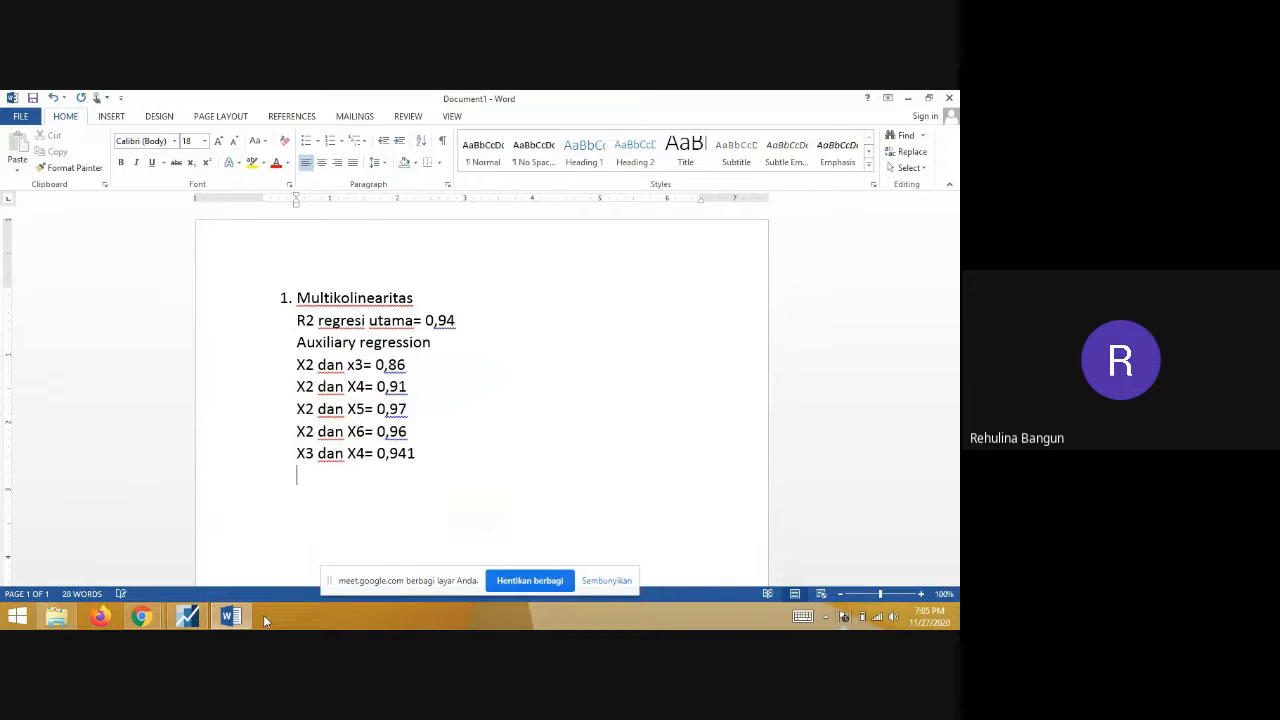
{"action": "key", "text": "Return"}
{"action": "type", "text": "X3 dan X5="}
- Return to EViews, delete the untitled X3 on X4 equation and estimate a new one specified as "x3 c x5"
{"action": "left_click", "coordinate": [187, 616]}
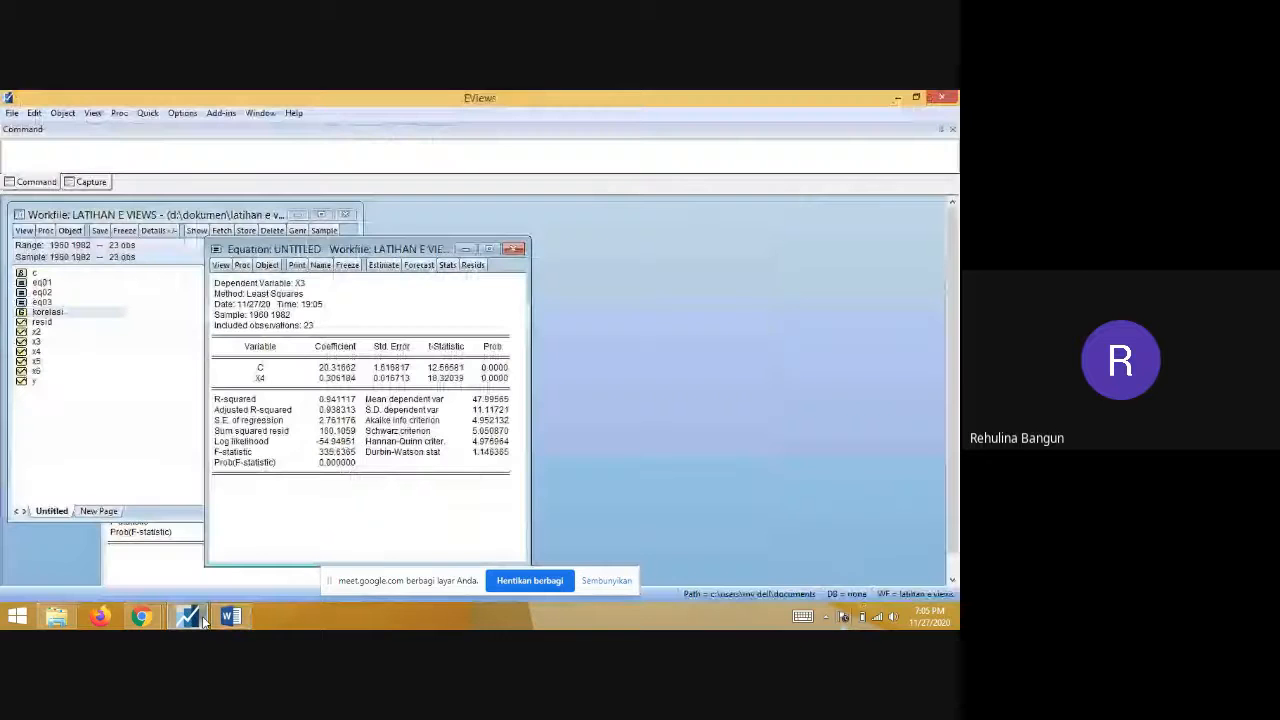
{"action": "left_click", "coordinate": [515, 251]}
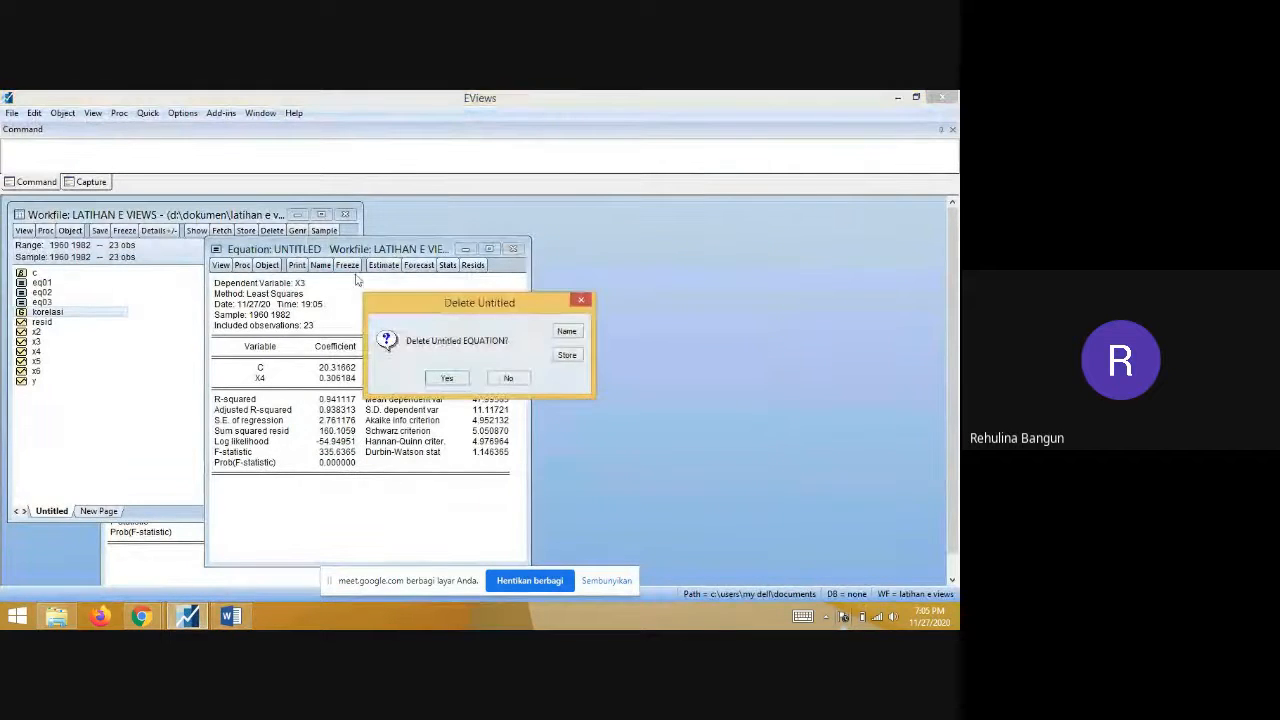
{"action": "left_click", "coordinate": [445, 376]}
{"action": "left_click", "coordinate": [148, 113]}
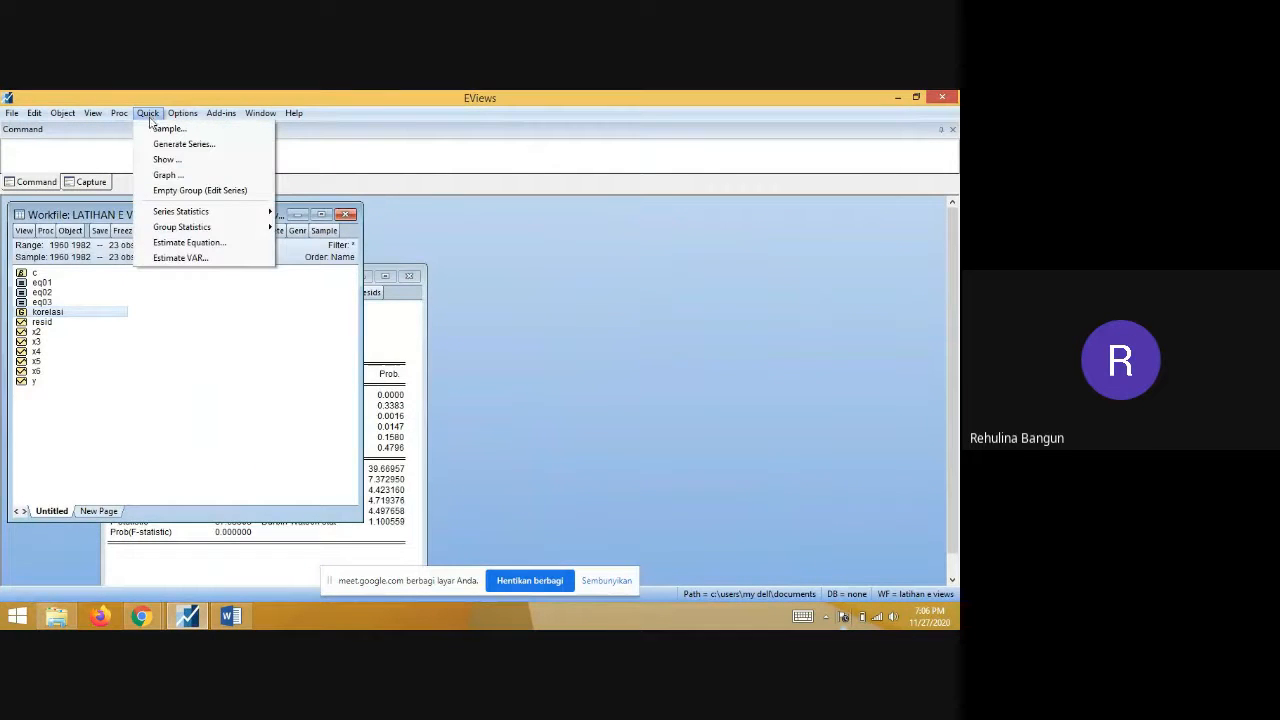
{"action": "left_click", "coordinate": [183, 244]}
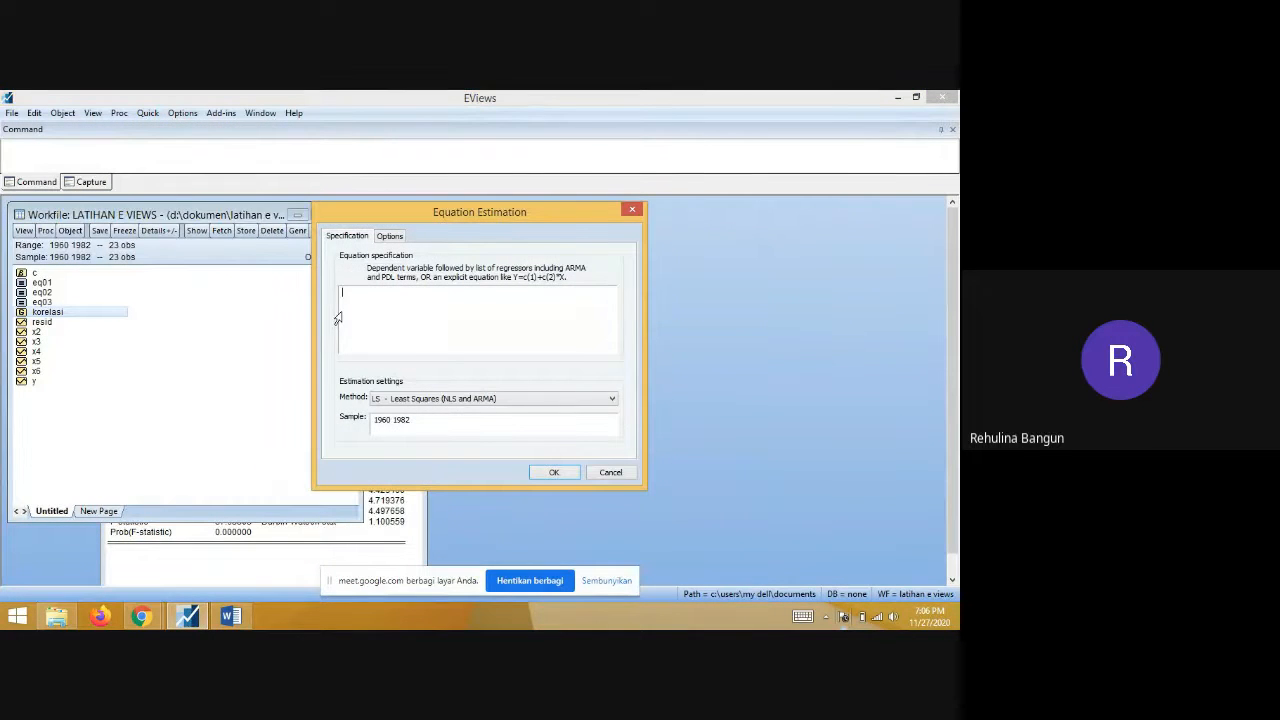
{"action": "type", "text": "x3 c x5"}
{"action": "key", "text": "Return"}
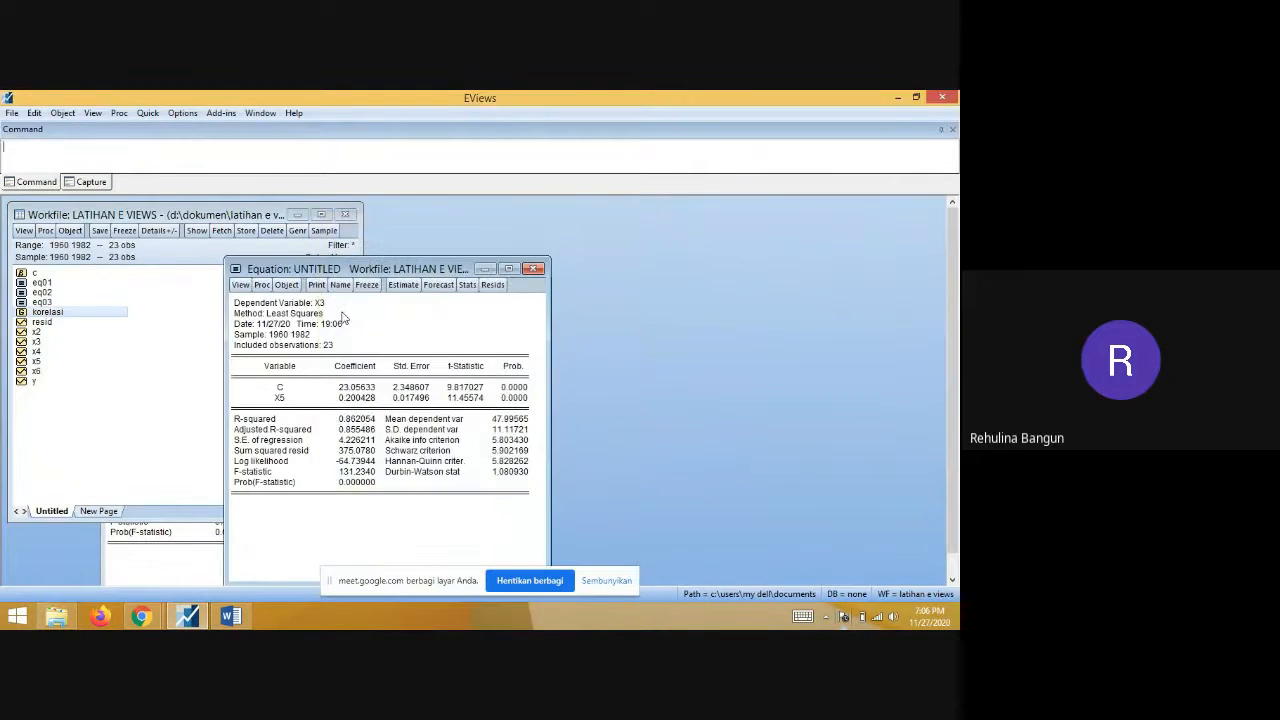
- Switch to Word and record 0,84 after "X3 dan X5="
{"action": "left_click", "coordinate": [241, 621]}
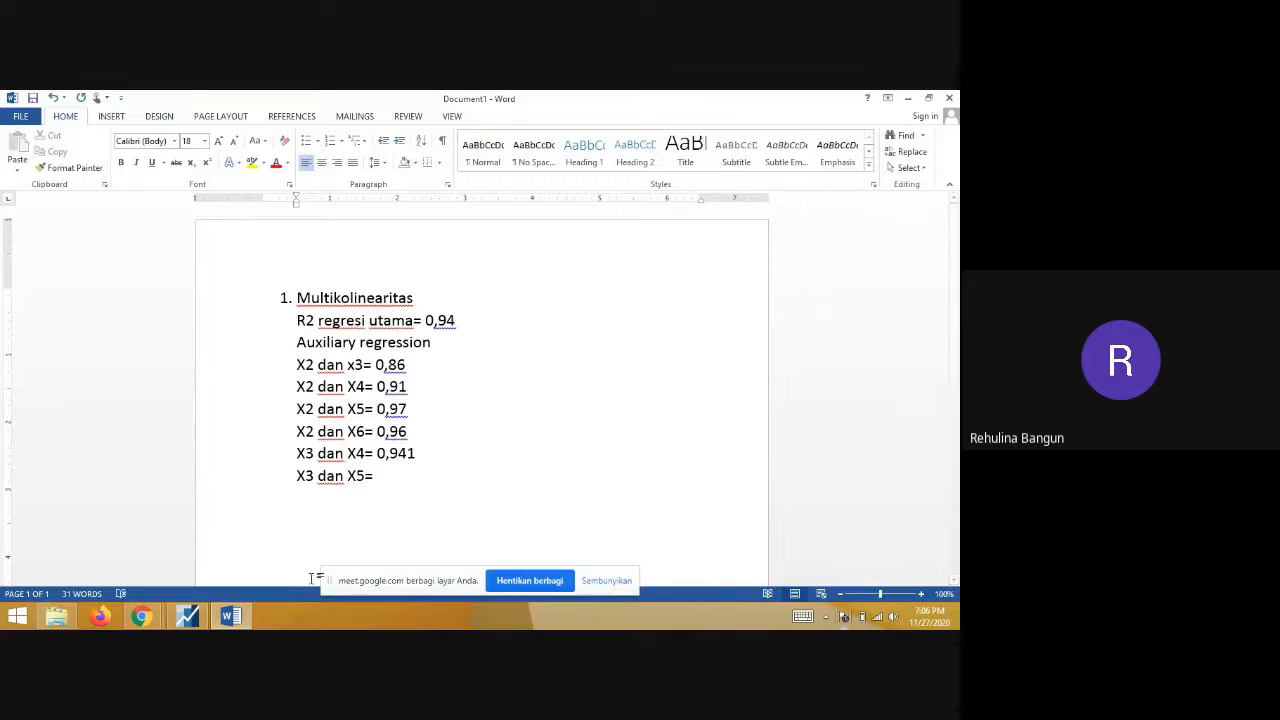
{"action": "type", "text": "0,"}
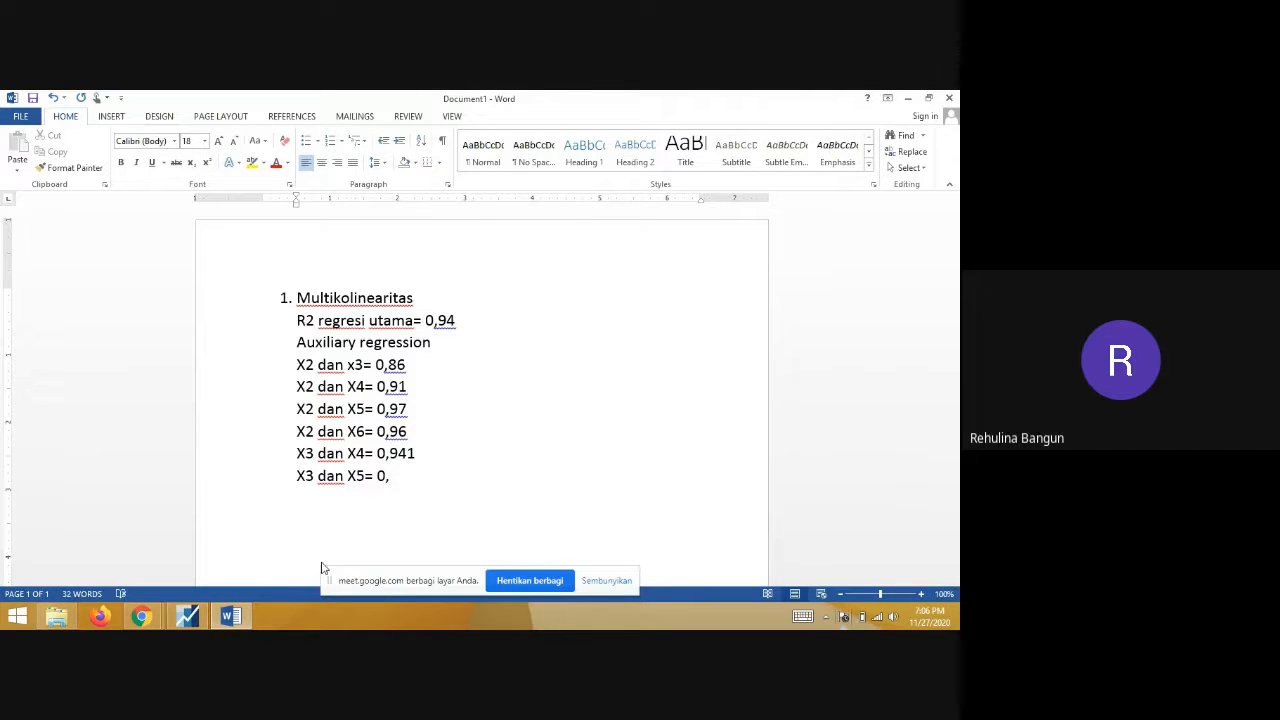
{"action": "type", "text": "84"}
{"action": "double_click", "coordinate": [301, 453]}
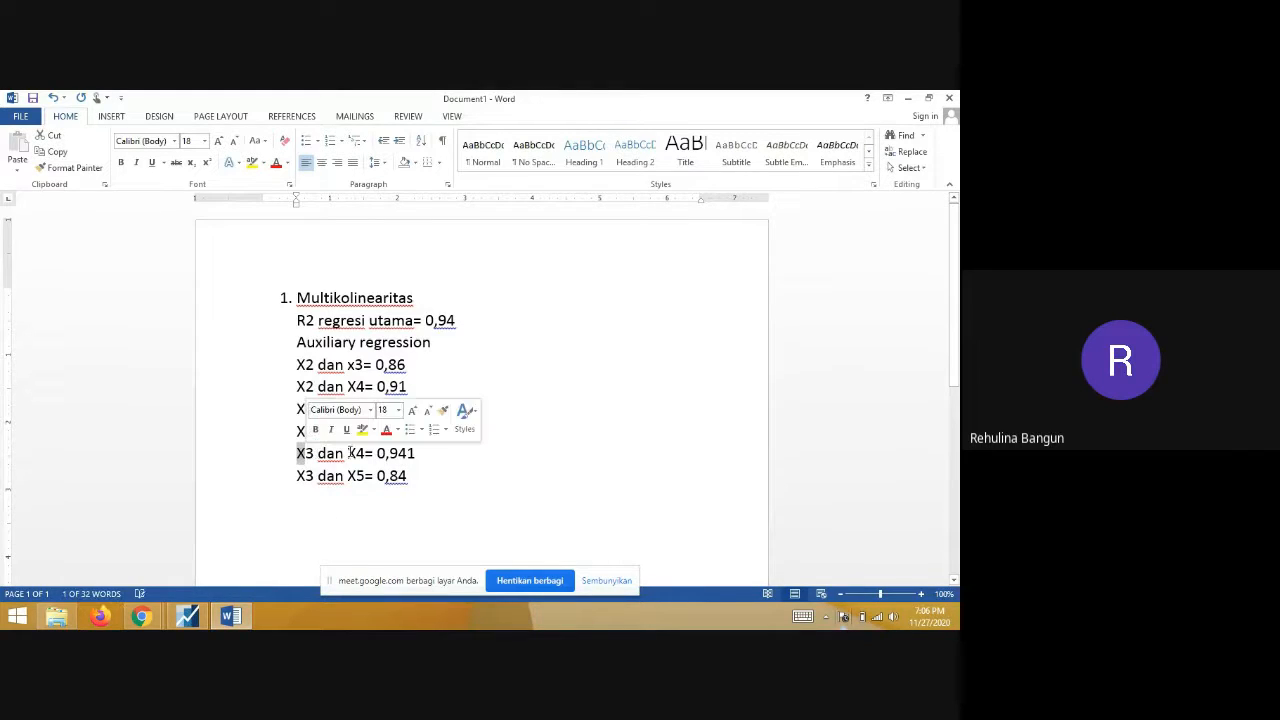
{"action": "double_click", "coordinate": [357, 455]}
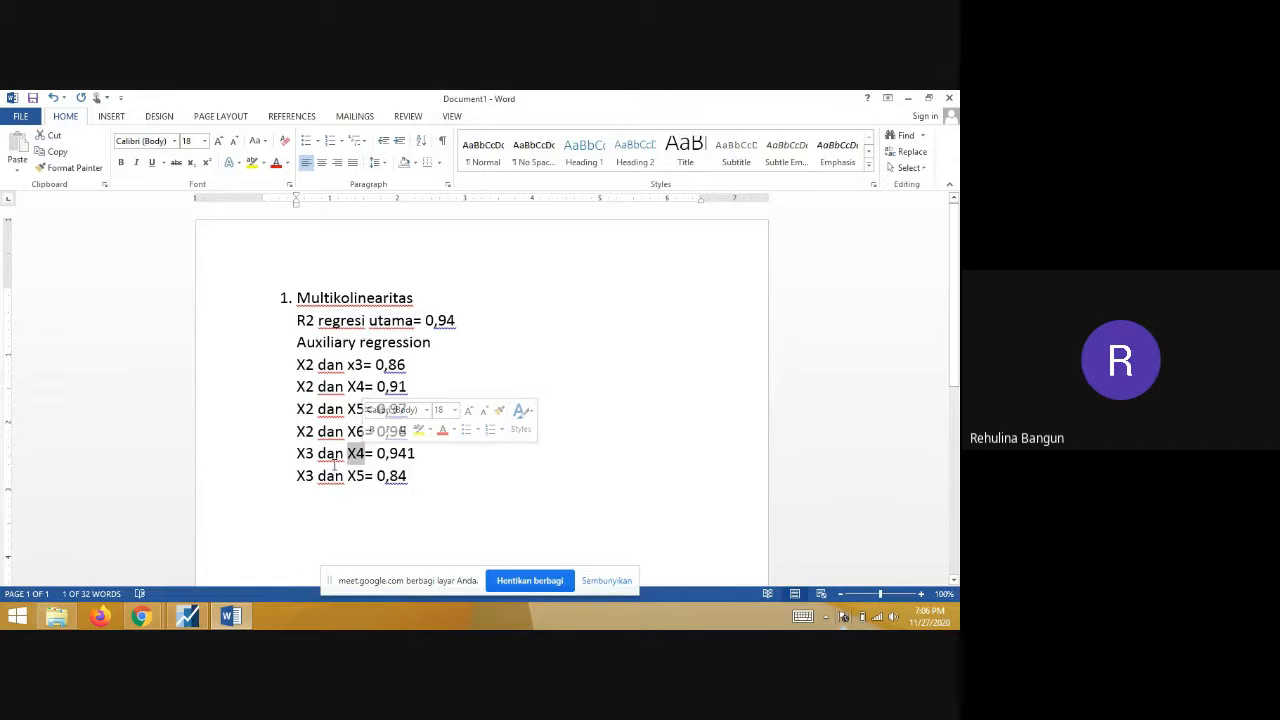
{"action": "left_click", "coordinate": [302, 455]}
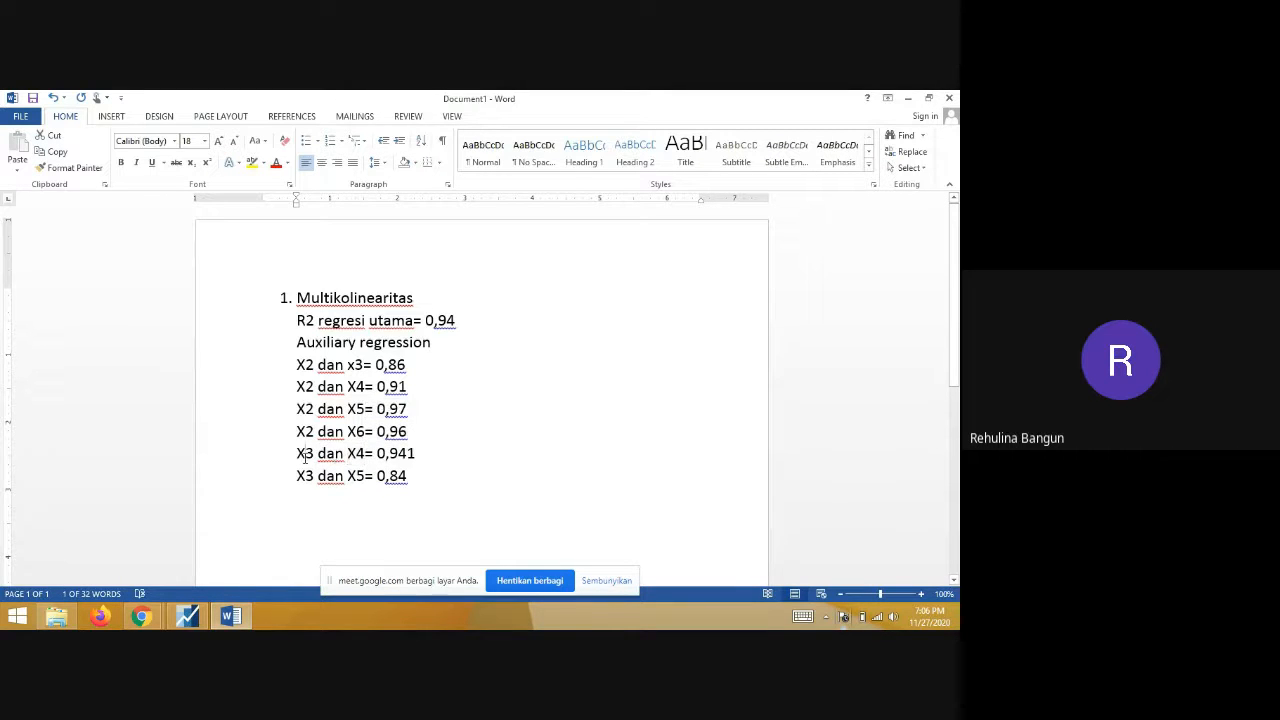
{"action": "left_click_drag", "start_coordinate": [413, 368], "coordinate": [296, 372]}
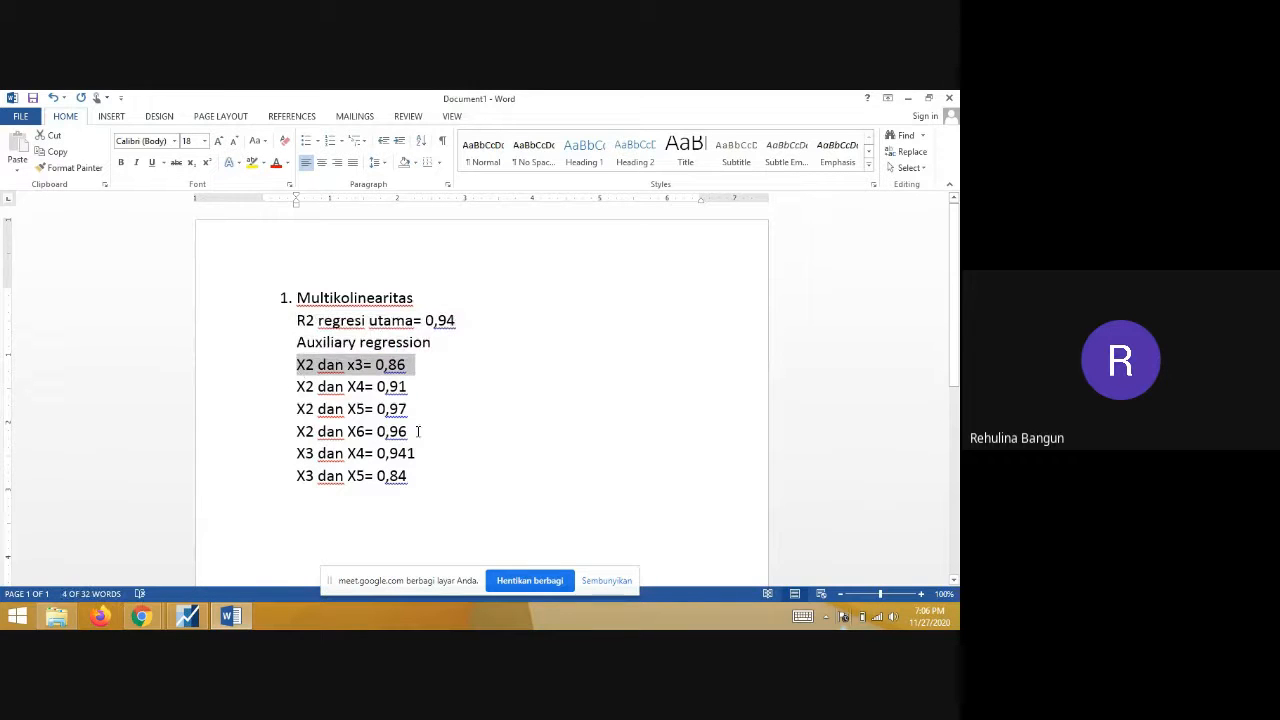
{"action": "left_click", "coordinate": [440, 456]}
{"action": "left_click", "coordinate": [436, 476]}
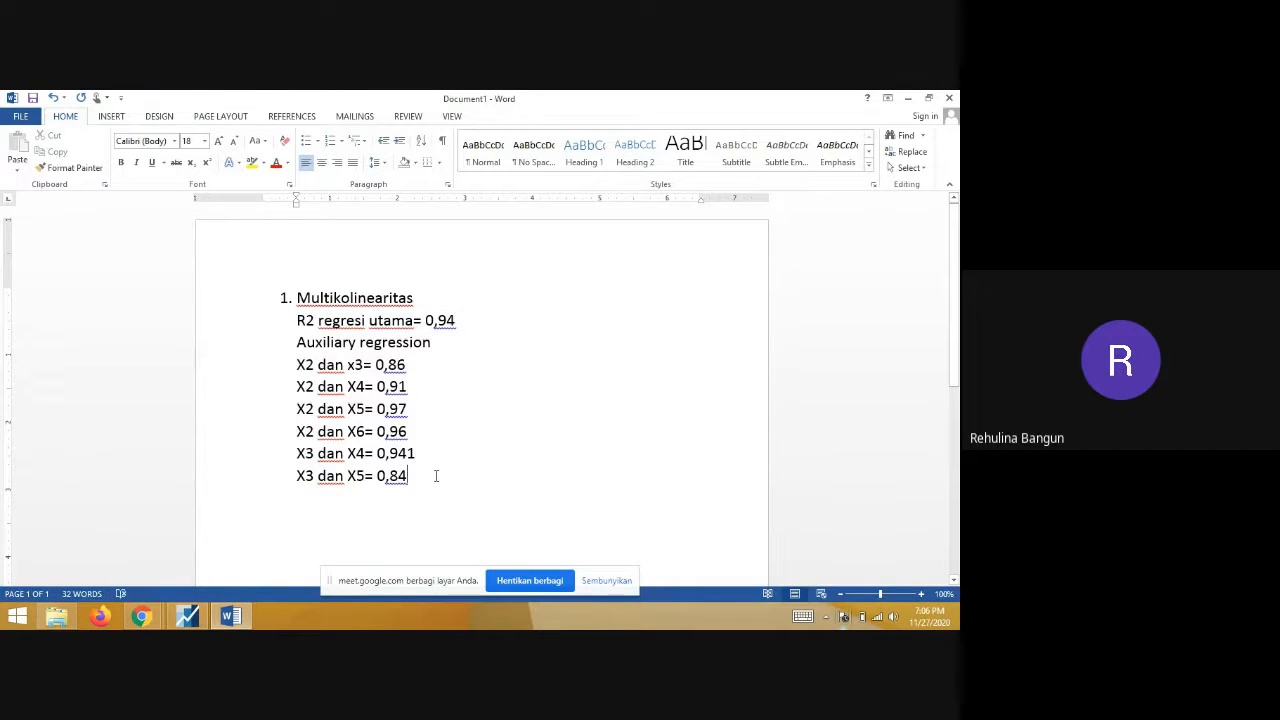
- Return to EViews, delete the untitled X3 on X5 equation and estimate a new one, correcting its specification to "x4 c x5"
{"action": "left_click", "coordinate": [190, 617]}
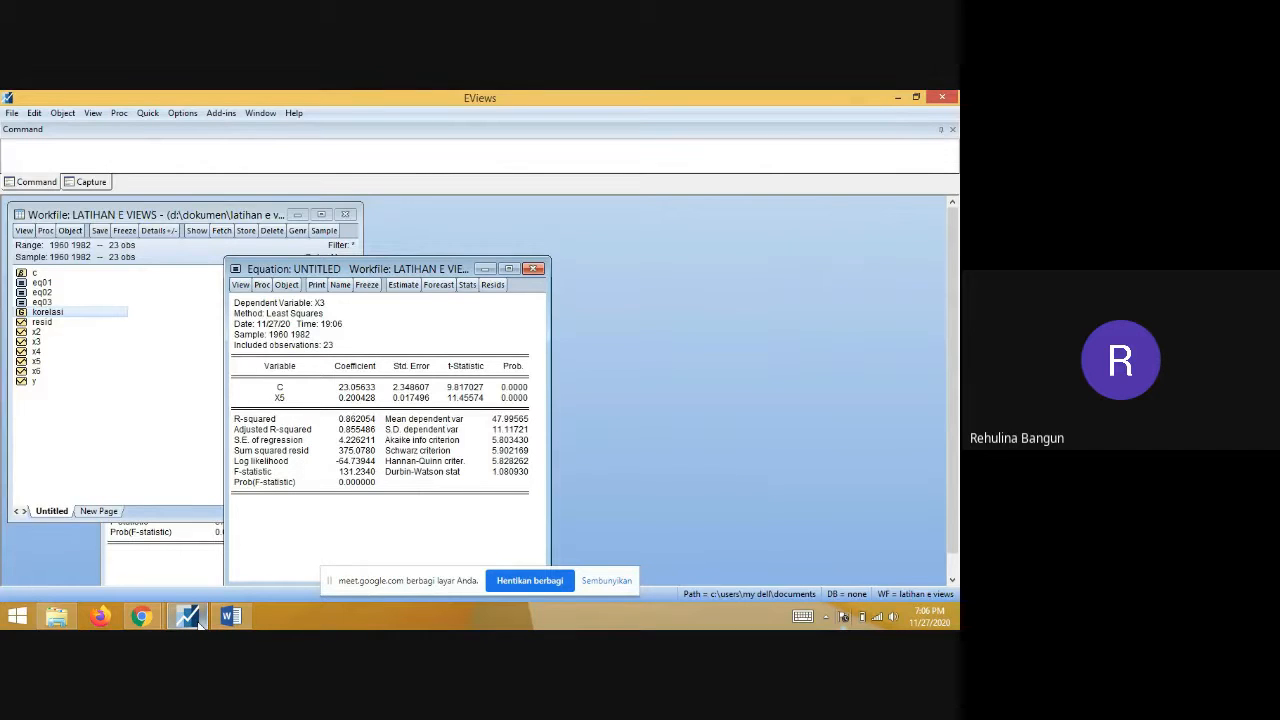
{"action": "left_click", "coordinate": [535, 268]}
{"action": "left_click", "coordinate": [441, 370]}
{"action": "left_click", "coordinate": [147, 113]}
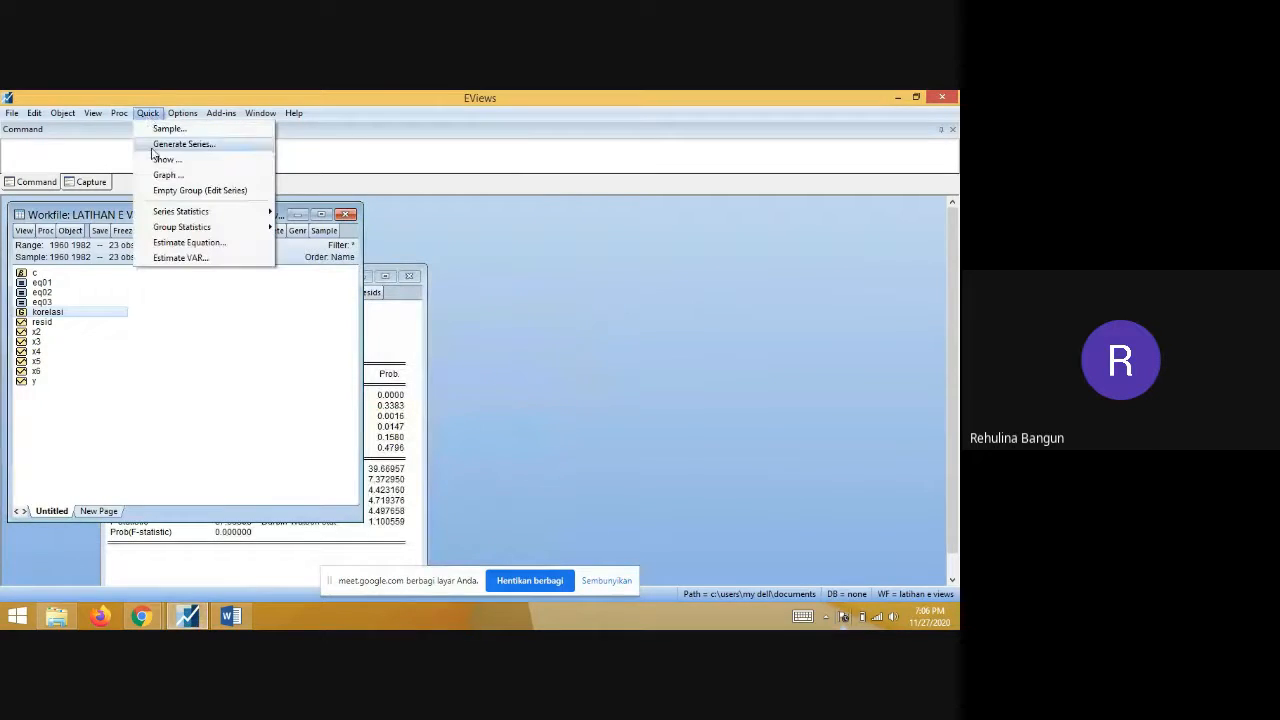
{"action": "left_click", "coordinate": [185, 243]}
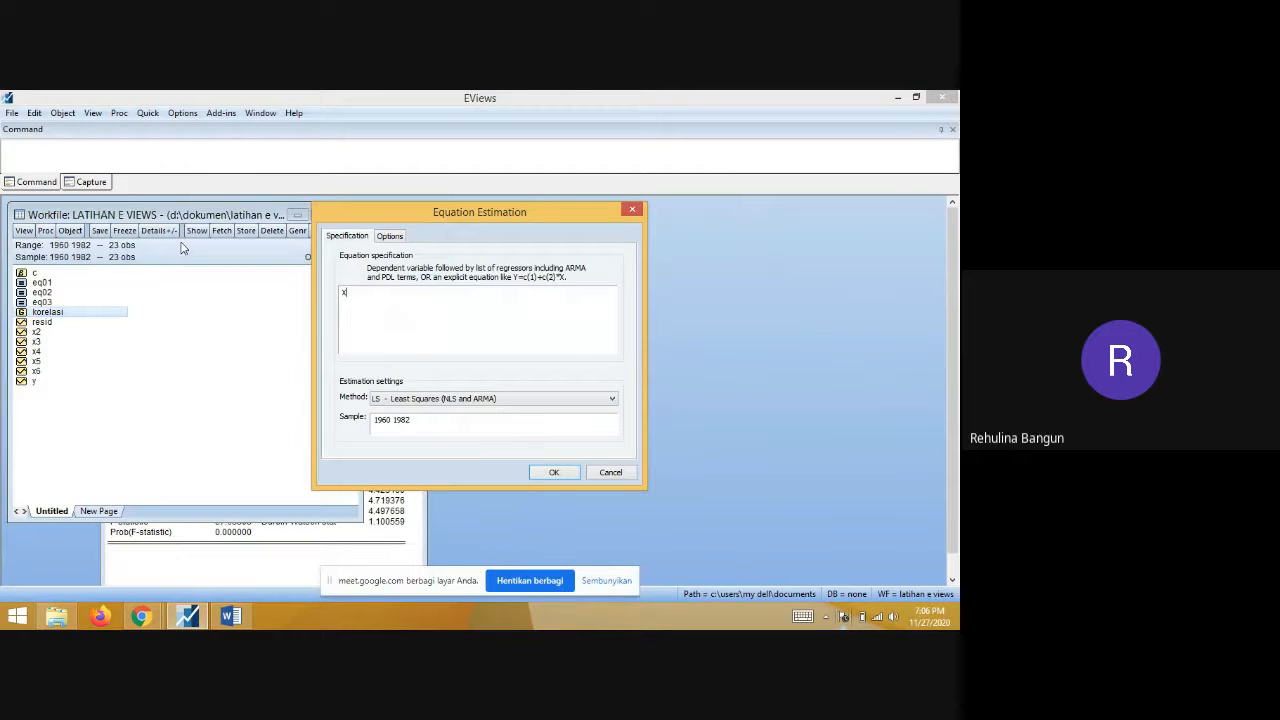
{"action": "type", "text": "x4 x x5"}
{"action": "key", "text": "Return"}
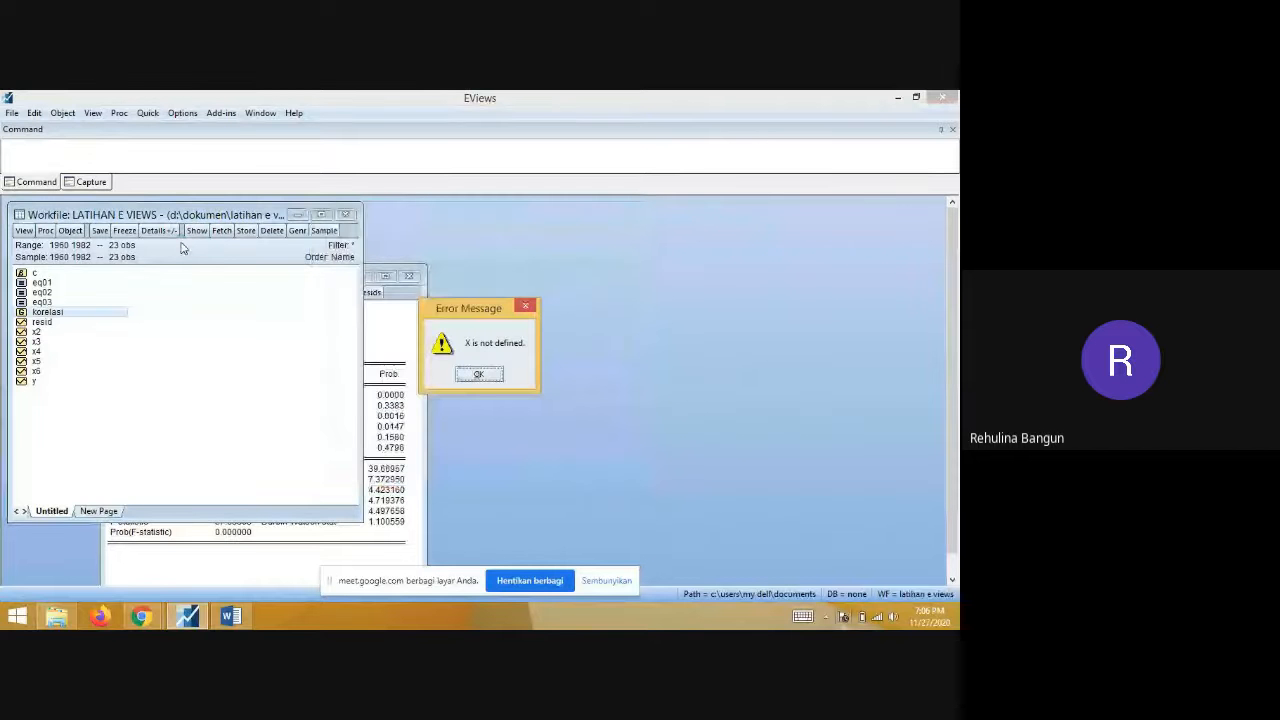
{"action": "left_click", "coordinate": [479, 374]}
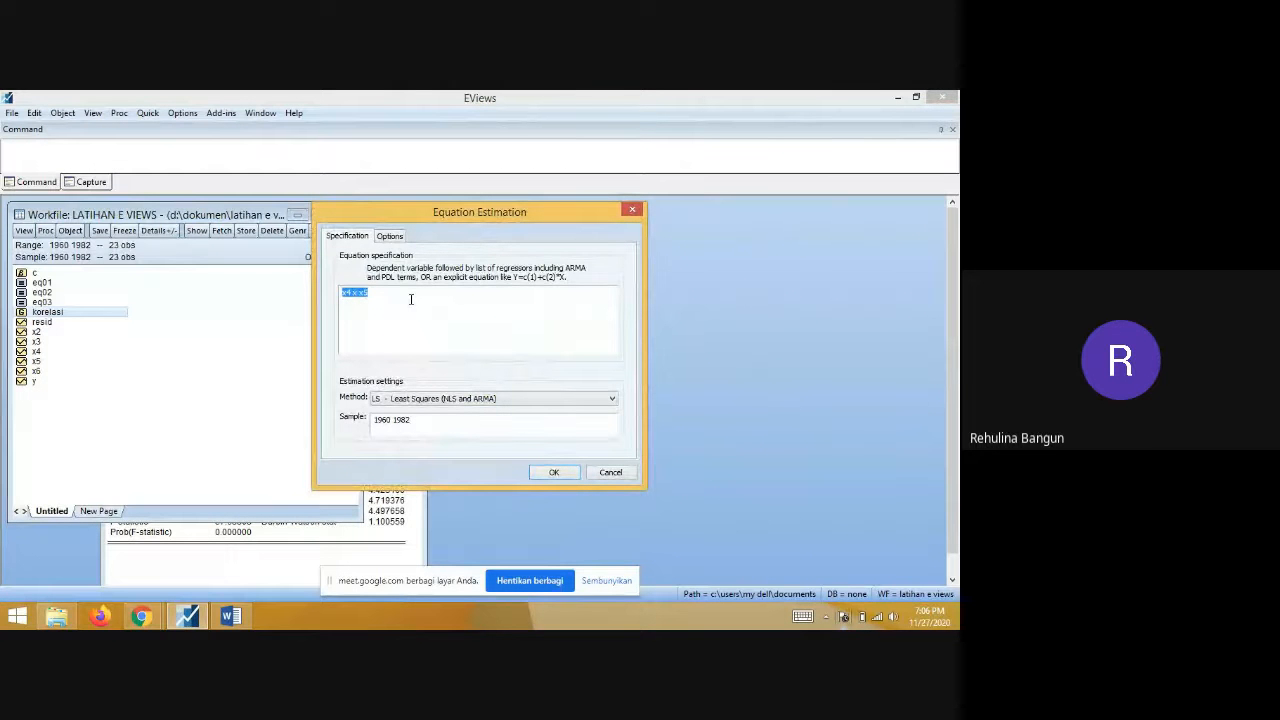
{"action": "left_click", "coordinate": [410, 299]}
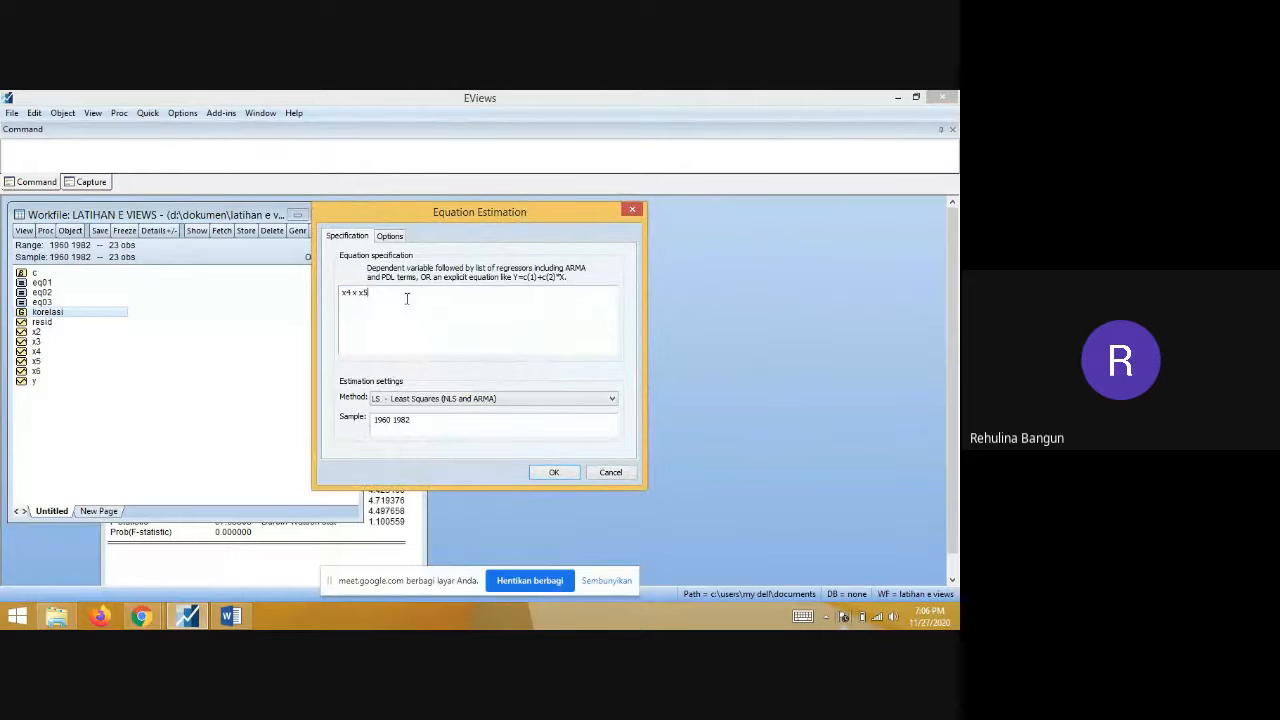
{"action": "double_click", "coordinate": [357, 296]}
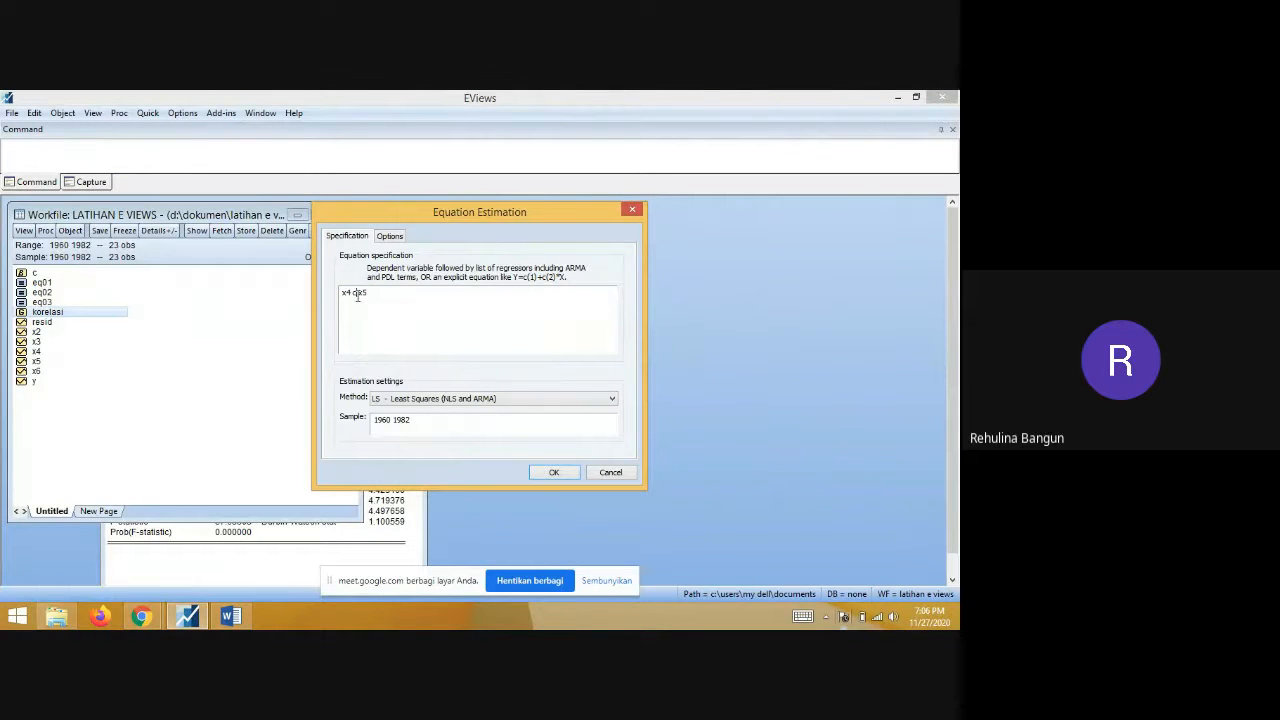
{"action": "key", "text": "Return"}
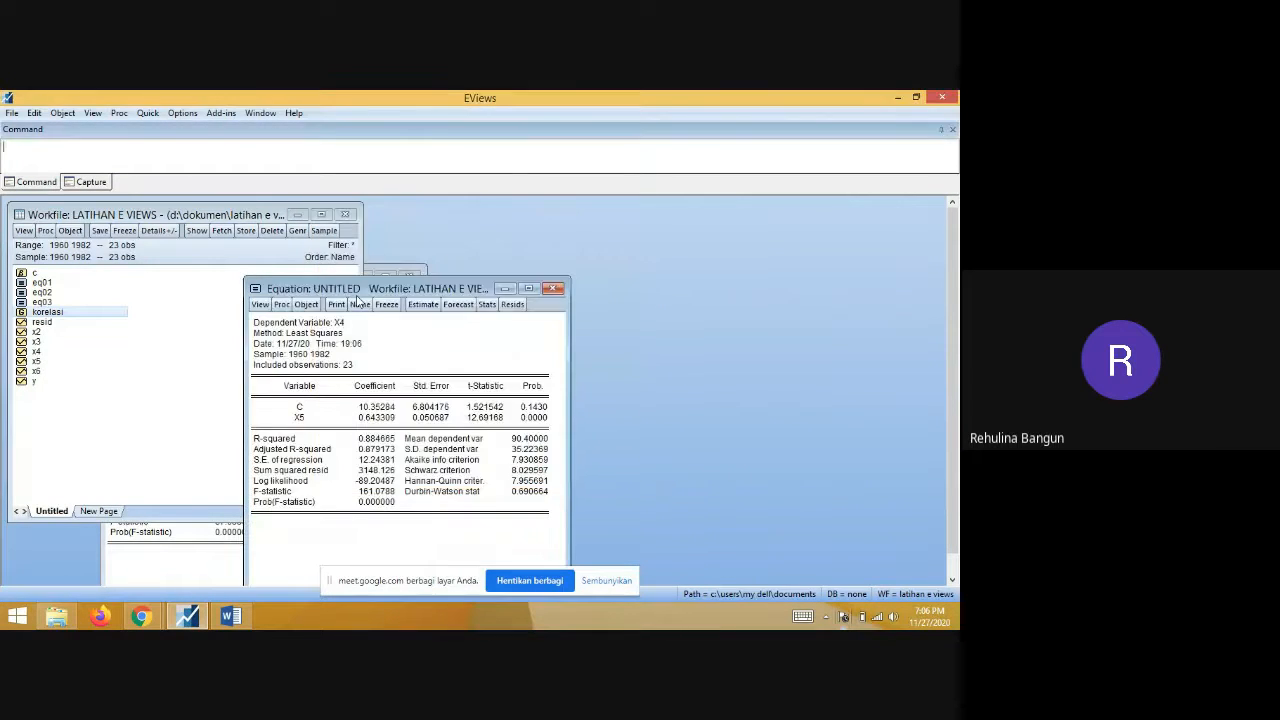
- In Word, add the line "X4 dan X5= 0,88" at the end of the list and the line "X4 dan X6=" below it
{"action": "left_click", "coordinate": [230, 616]}
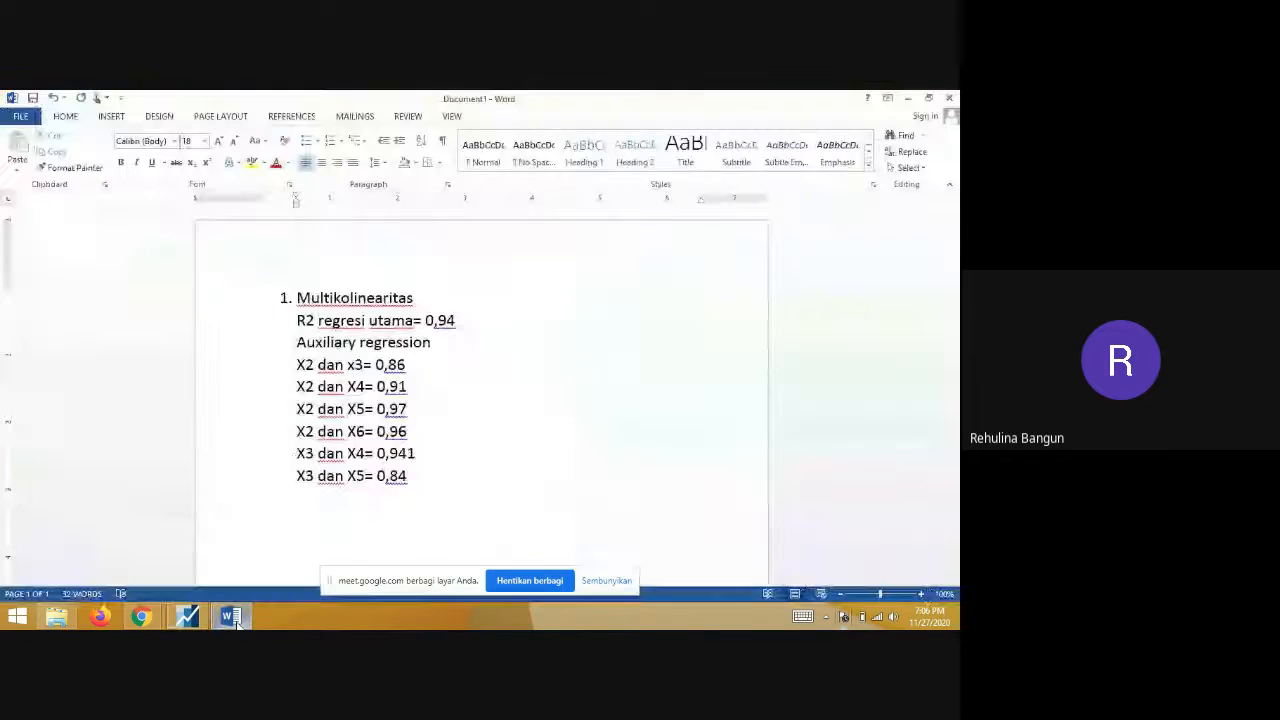
{"action": "key", "text": "Return"}
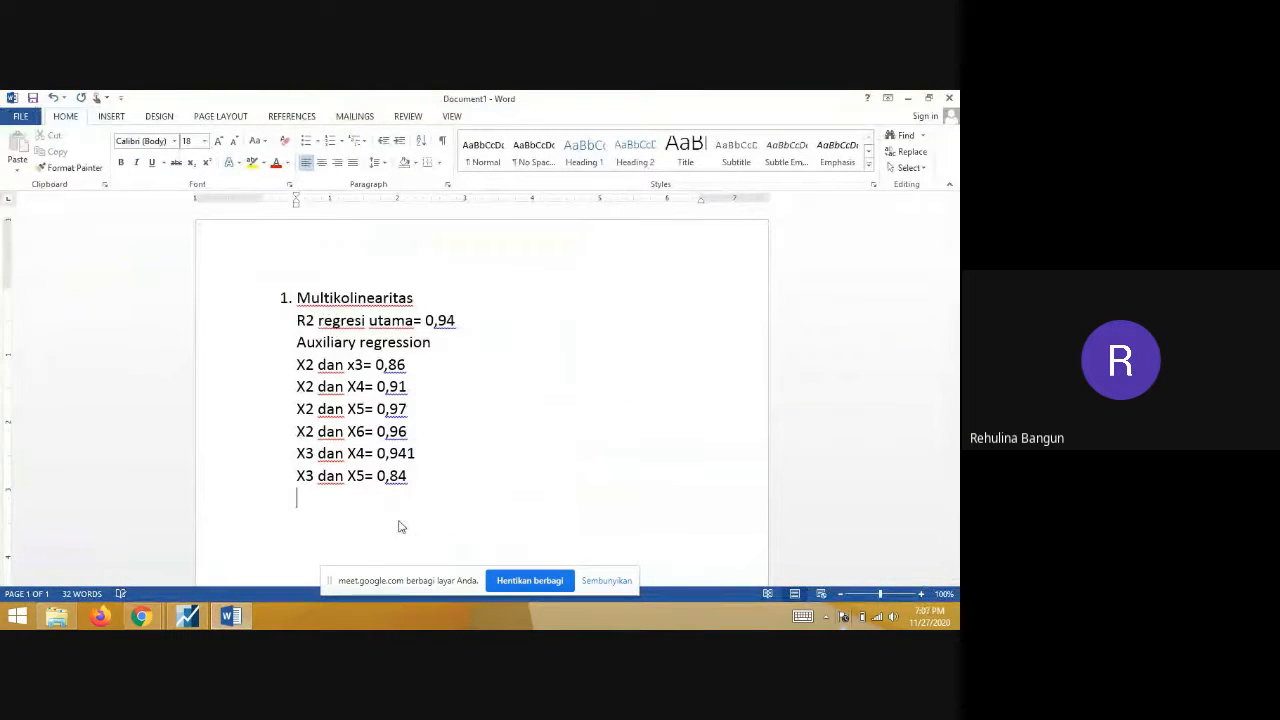
{"action": "type", "text": "X4 dan X5="}
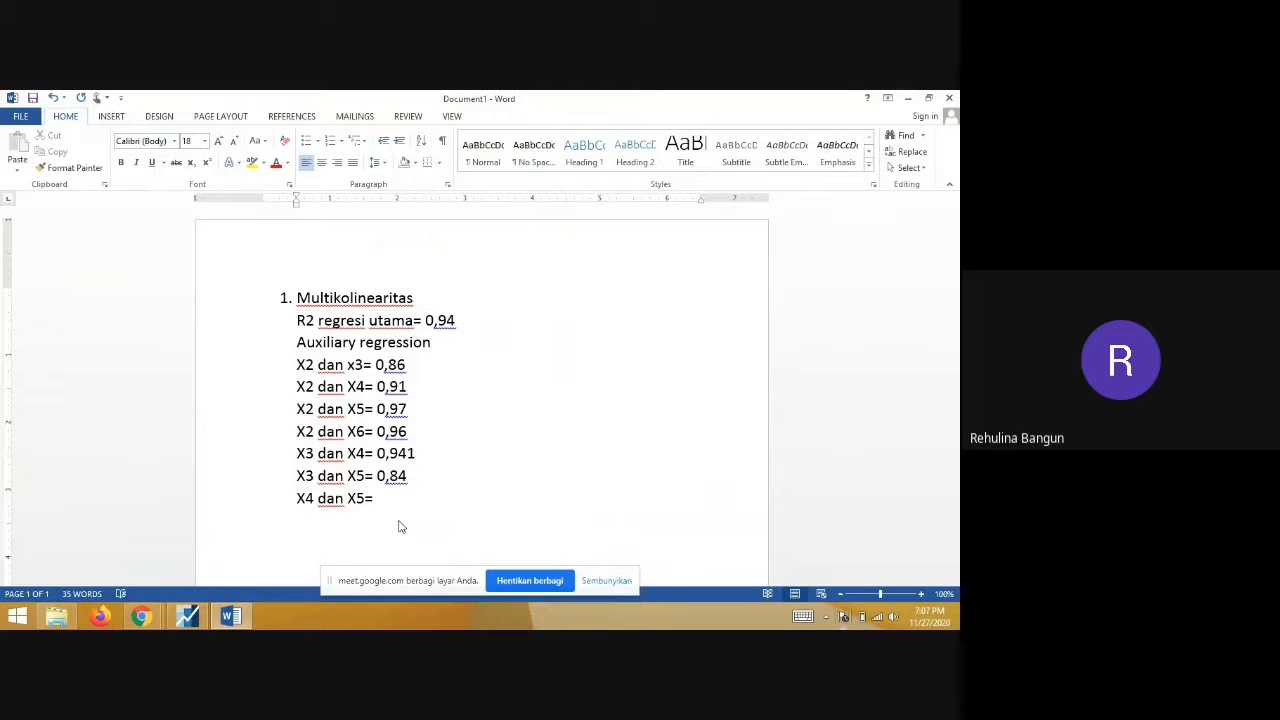
{"action": "type", "text": "0,88"}
{"action": "key", "text": "Return"}
{"action": "type", "text": "X4 dan X6="}
- Return to EViews, delete the untitled X4 on X5 equation and estimate a new one specified as "x4 c x6"
{"action": "left_click", "coordinate": [190, 617]}
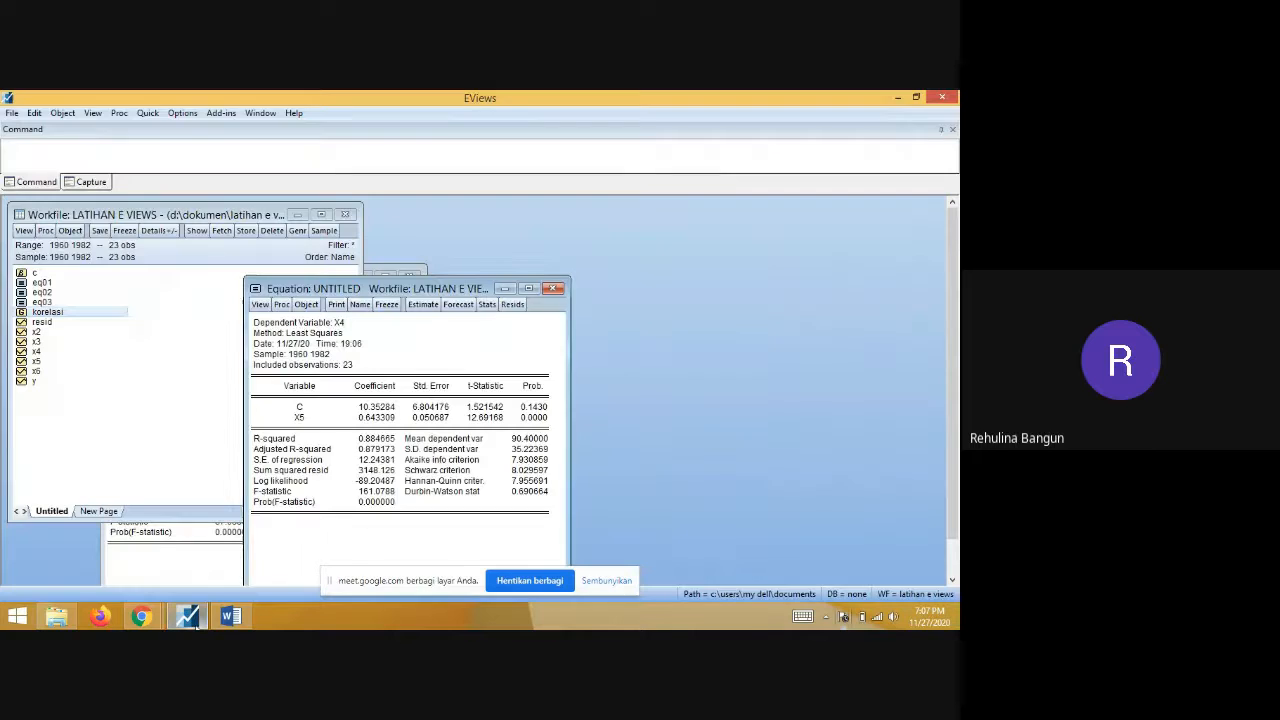
{"action": "left_click", "coordinate": [552, 288]}
{"action": "left_click", "coordinate": [447, 378]}
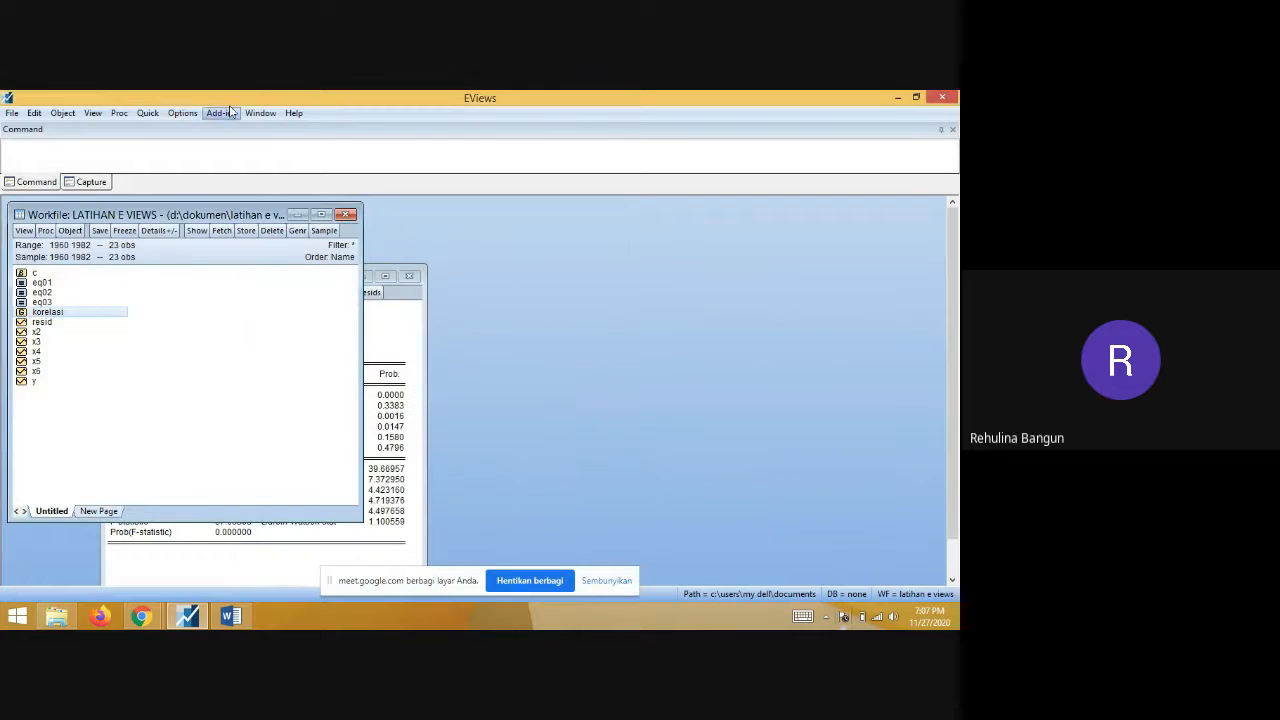
{"action": "left_click", "coordinate": [147, 112]}
{"action": "left_click", "coordinate": [186, 244]}
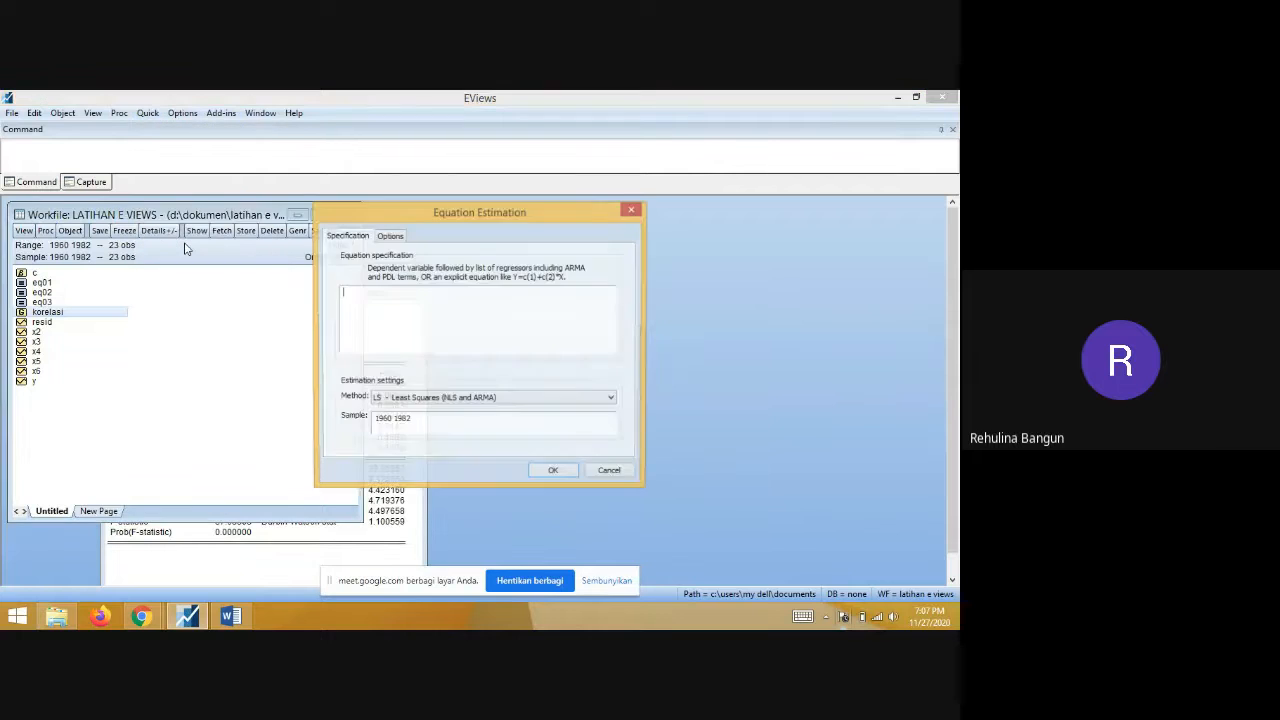
{"action": "type", "text": "x4 c"}
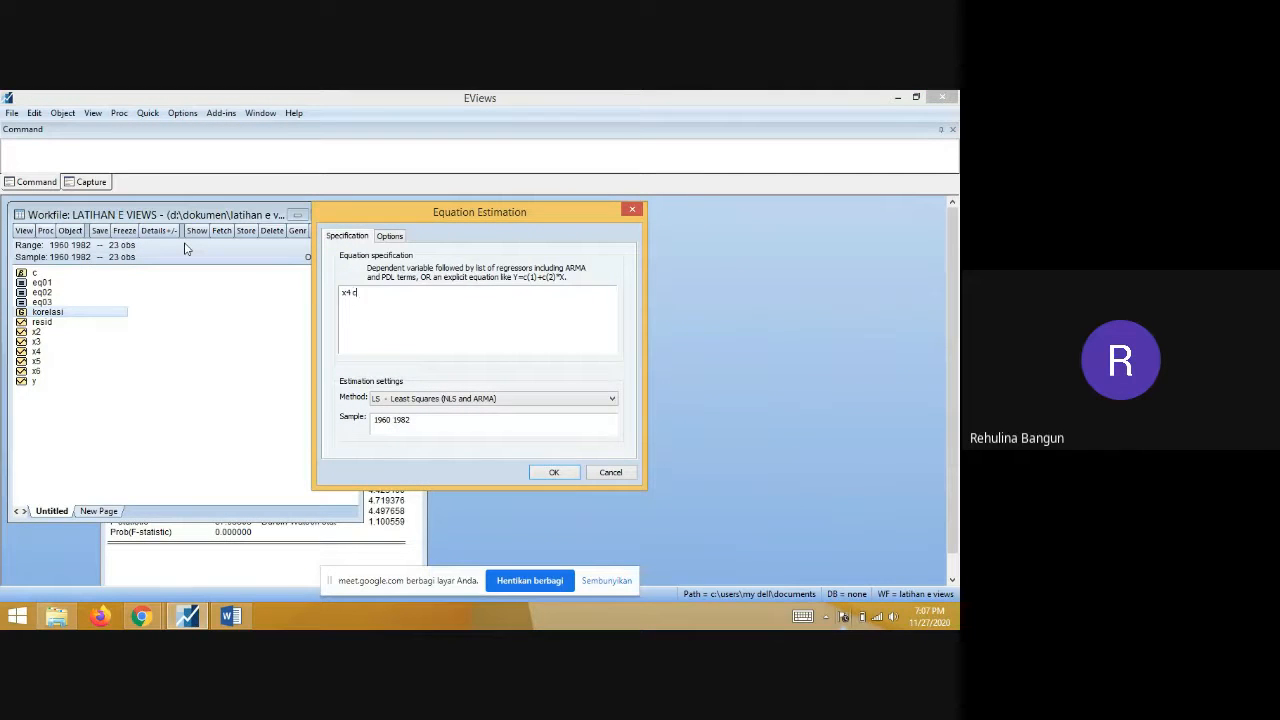
{"action": "type", "text": " x6"}
{"action": "key", "text": "Return"}
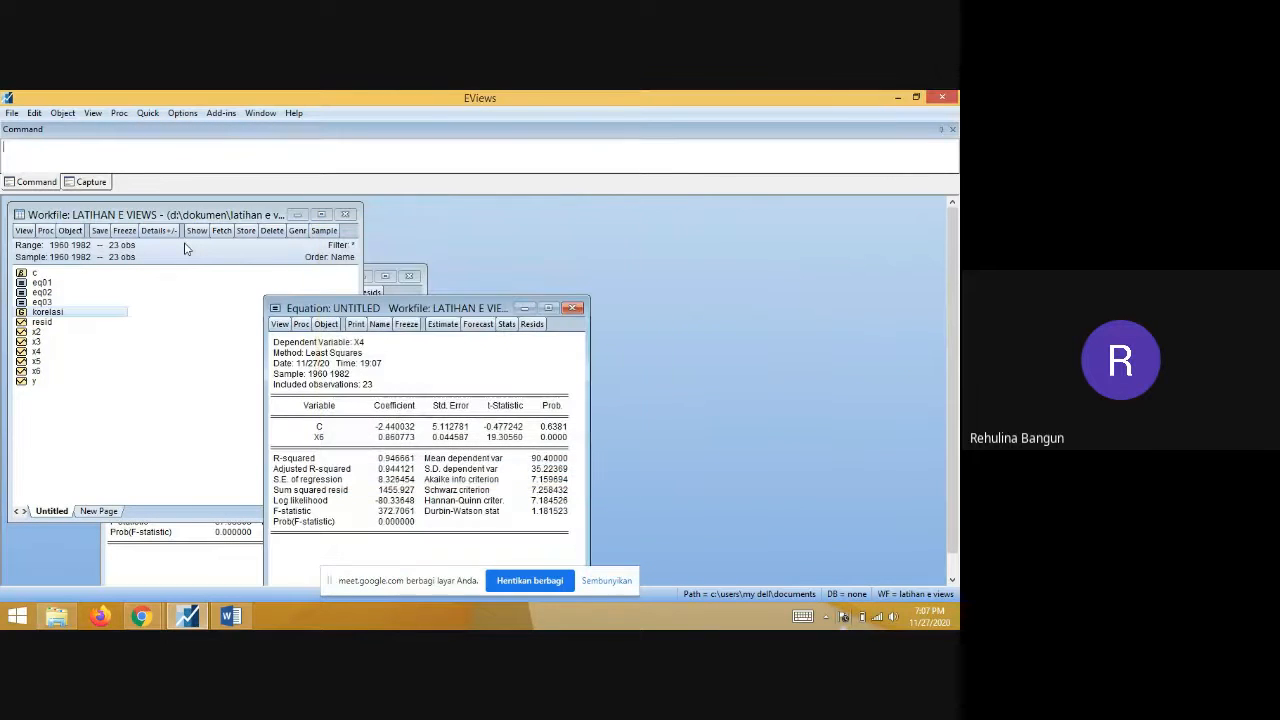
- Switch to Word, record 0,94 after "X4 dan X6=" and add the line "X5 dan X6=" below it
{"action": "left_click", "coordinate": [231, 616]}
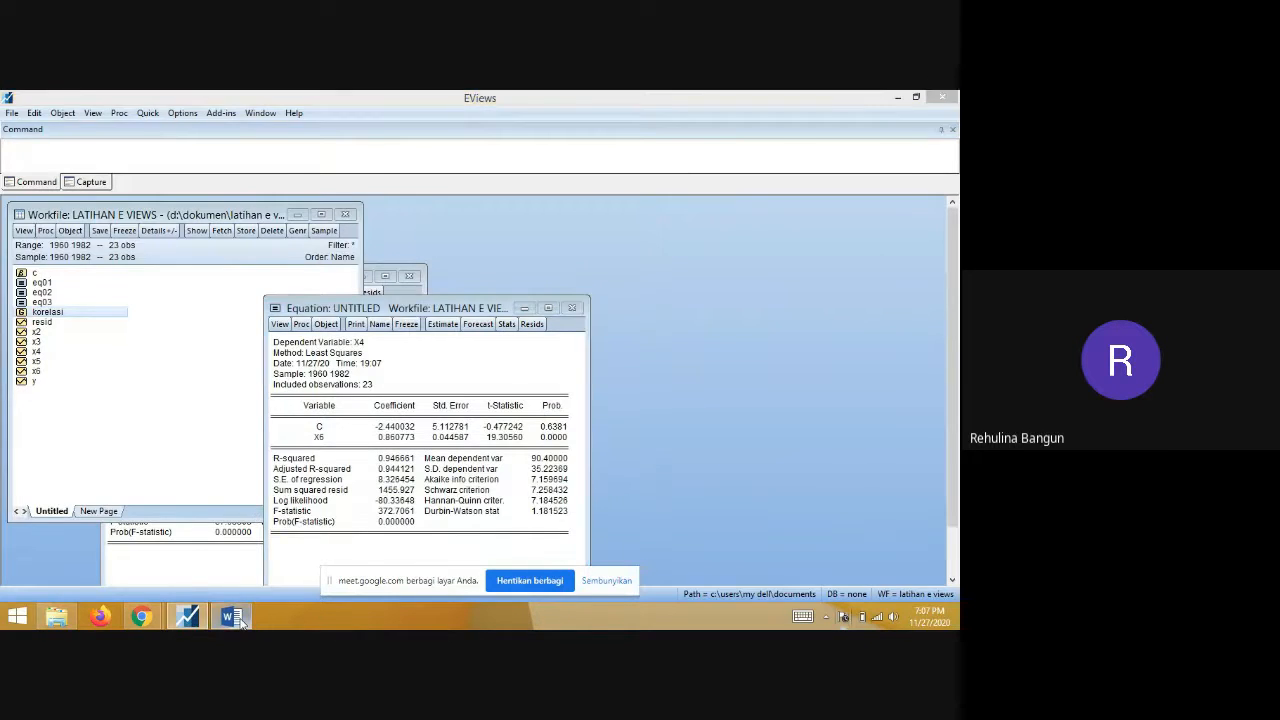
{"action": "type", "text": "0"}
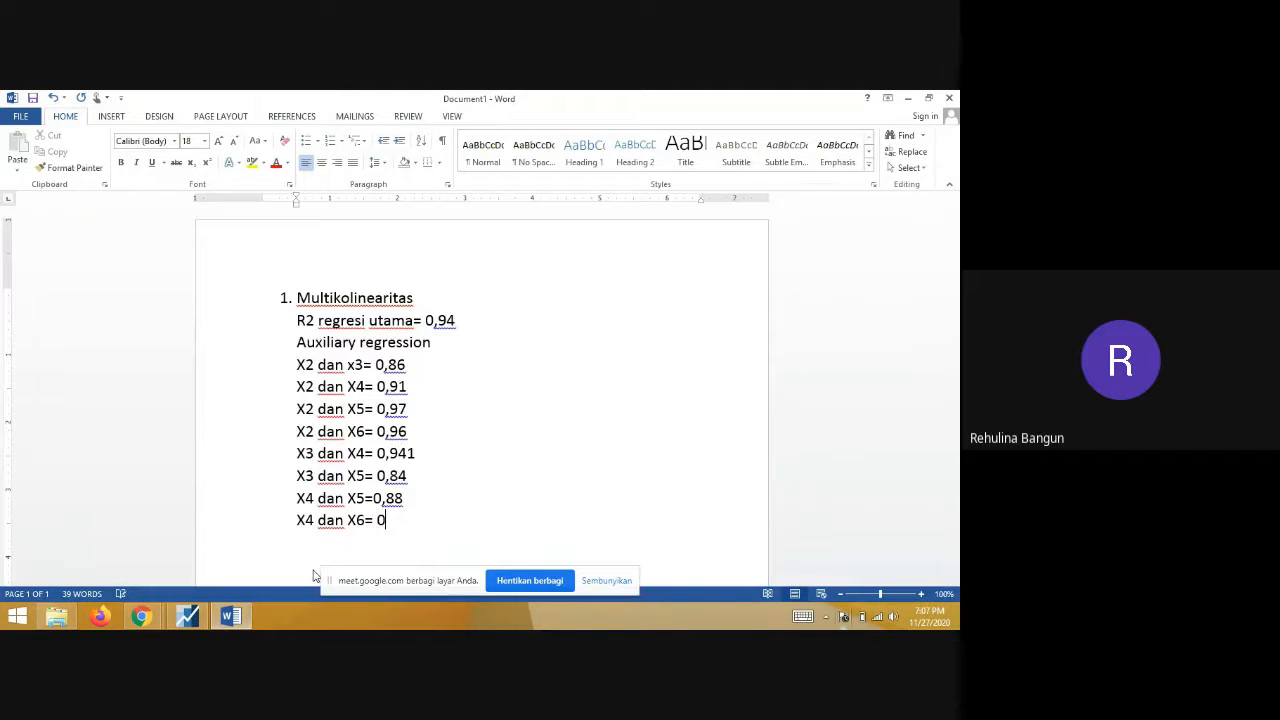
{"action": "type", "text": ",96"}
{"action": "key", "text": "BackSpace"}
{"action": "type", "text": "4"}
{"action": "key", "text": "Return"}
{"action": "type", "text": "X5 dan X6="}
- Return to EViews, delete the untitled X4 on X6 equation and estimate a new one specified as "x5 c x6"
{"action": "left_click", "coordinate": [233, 617]}
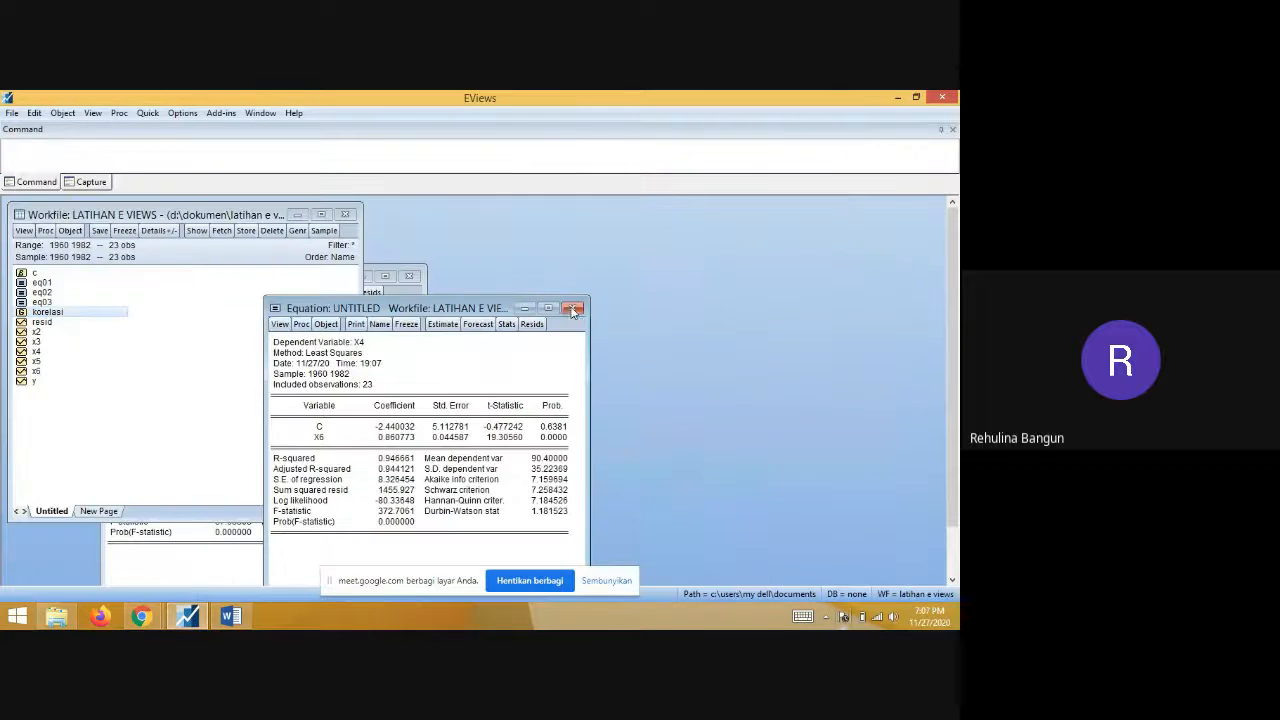
{"action": "left_click", "coordinate": [573, 312]}
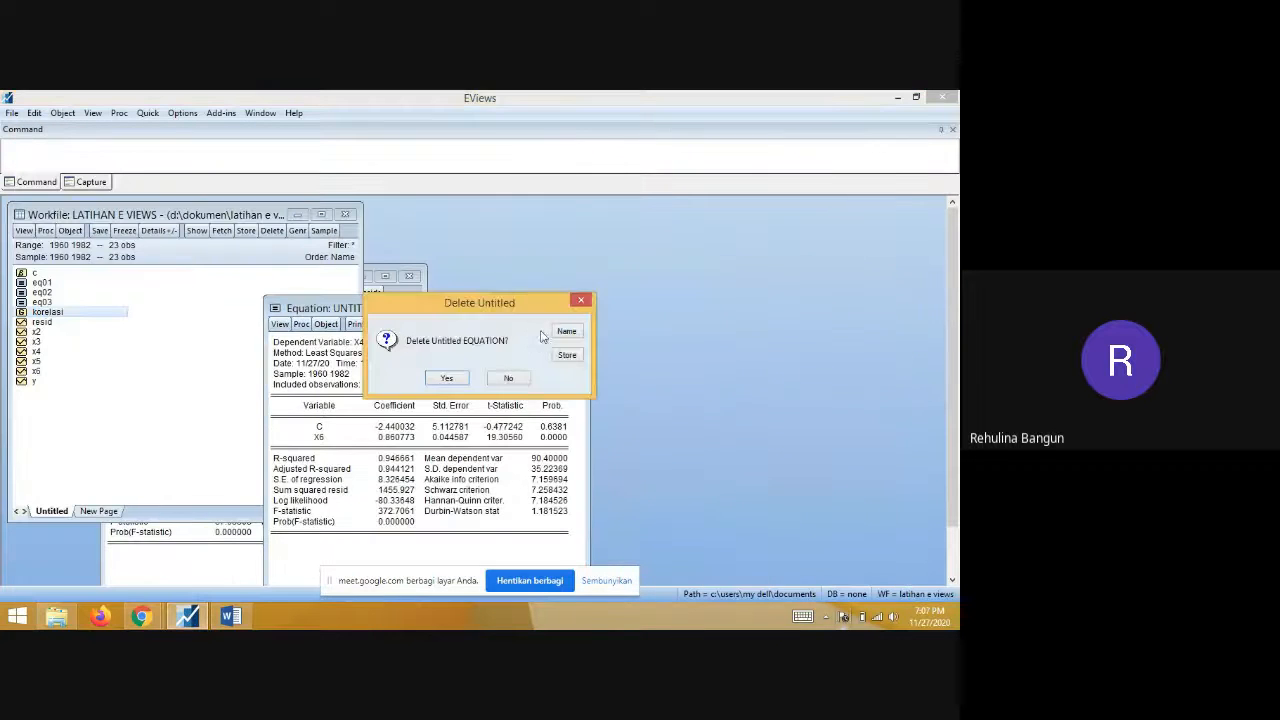
{"action": "left_click", "coordinate": [446, 378]}
{"action": "left_click", "coordinate": [148, 113]}
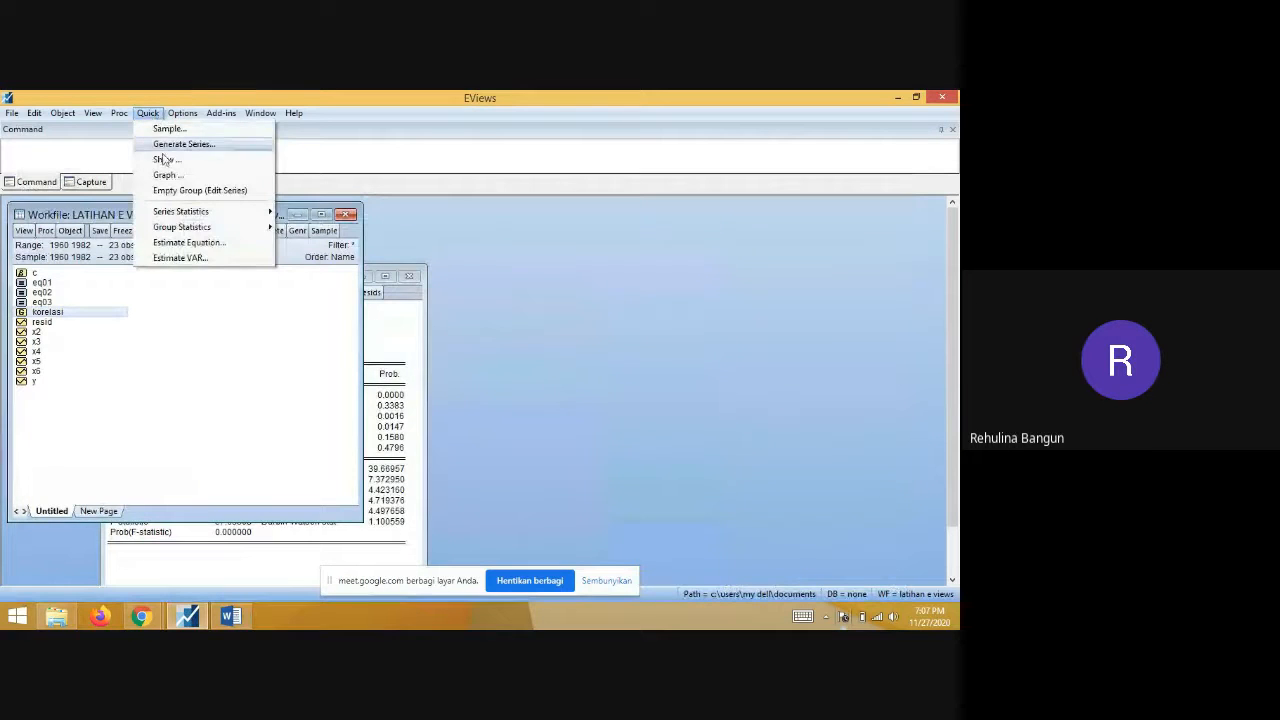
{"action": "left_click", "coordinate": [206, 243]}
{"action": "type", "text": "x"}
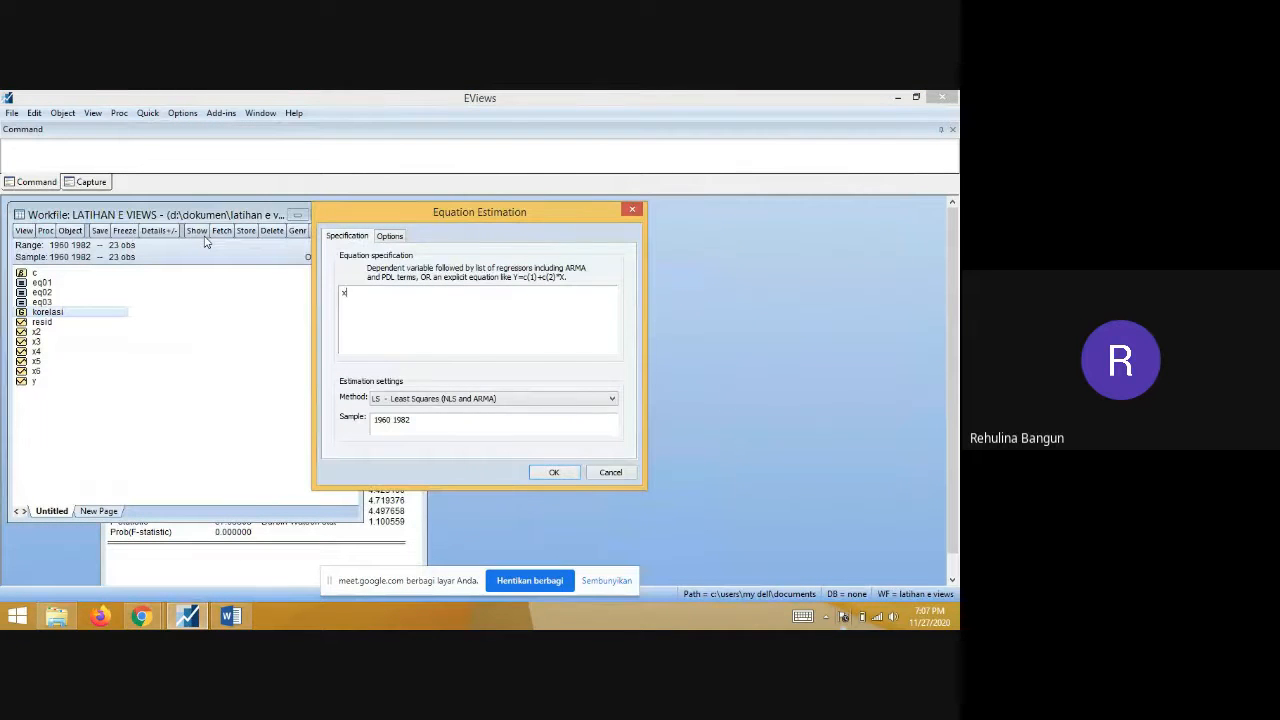
{"action": "type", "text": "5 c x6"}
{"action": "key", "text": "Return"}
{"action": "key", "text": "Return"}
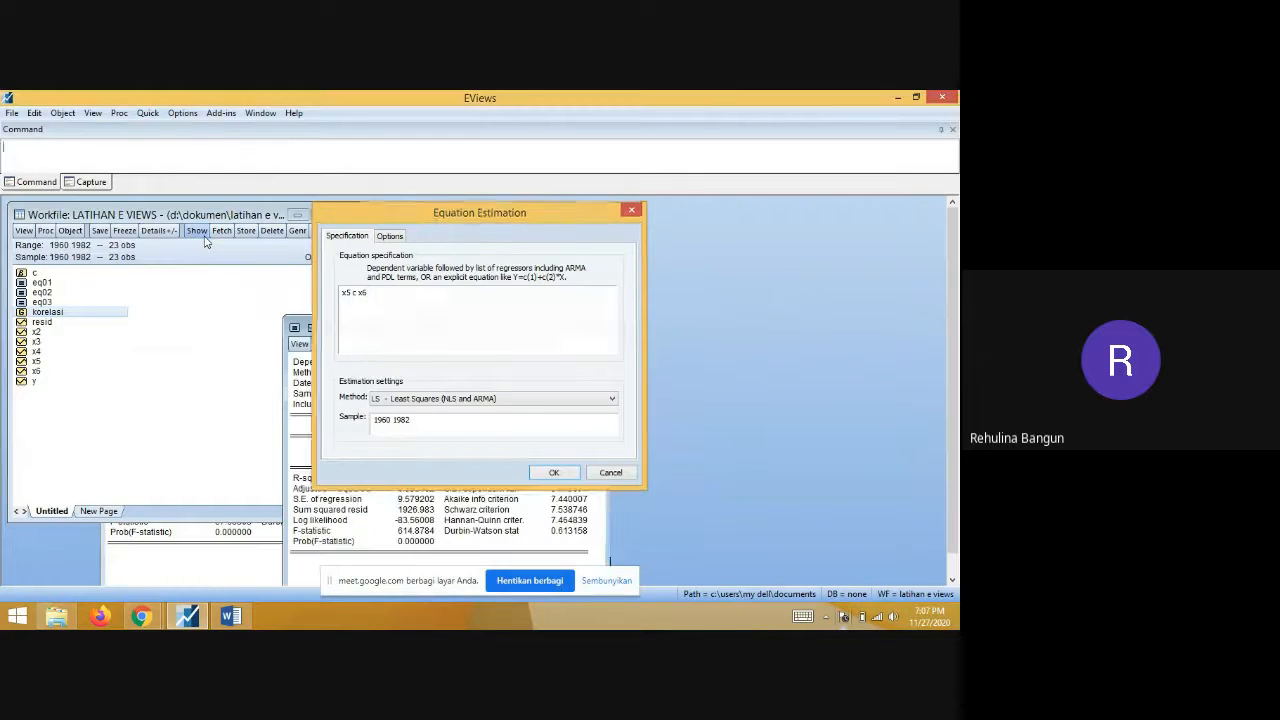
- In Word, record 0,96 after "X5 dan X6=" and highlight the X2–X5, X2–X6, X4–X6 and X5–X6 lines in yellow
{"action": "left_click", "coordinate": [231, 616]}
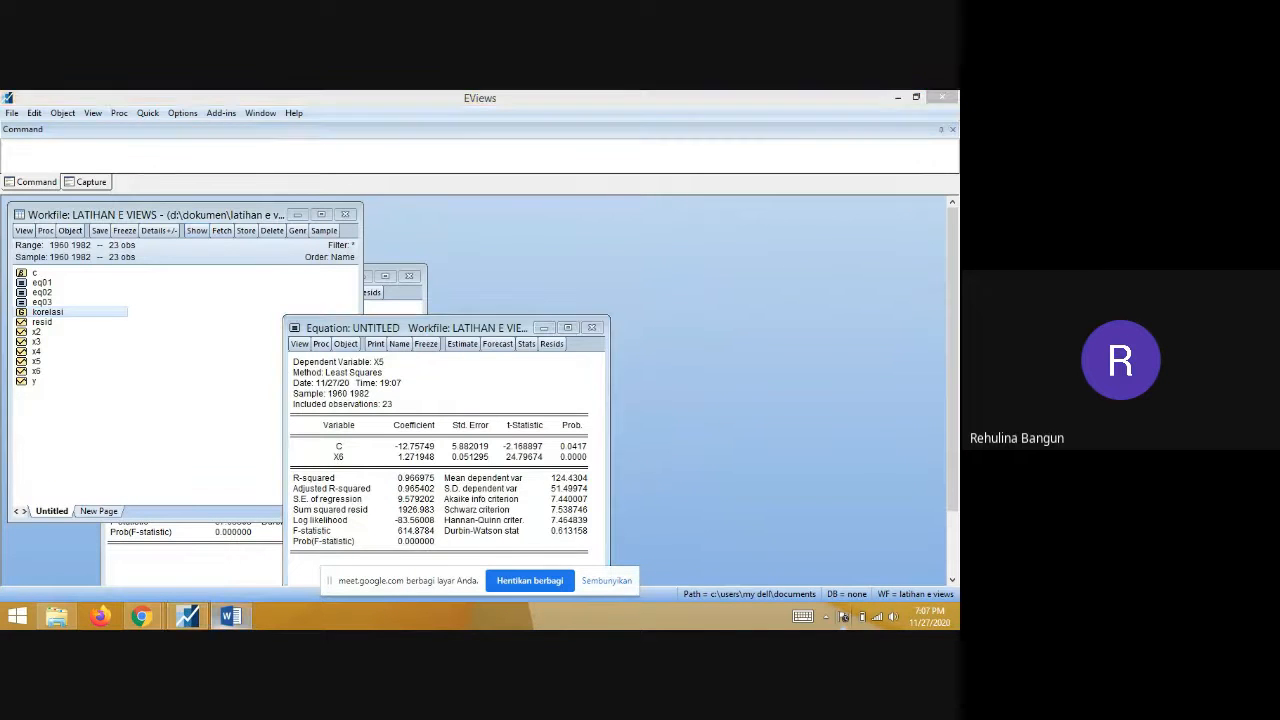
{"action": "type", "text": "0,96"}
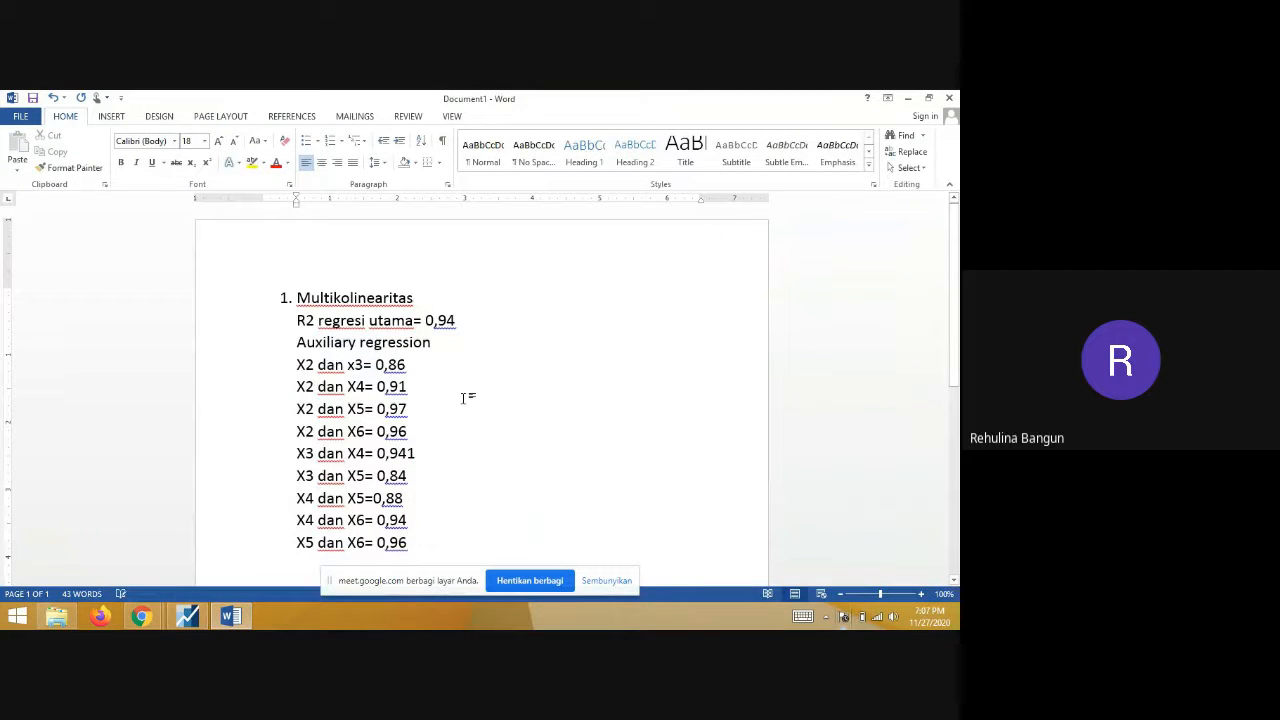
{"action": "scroll", "coordinate": [457, 446], "scroll_direction": "down", "scroll_amount": 1}
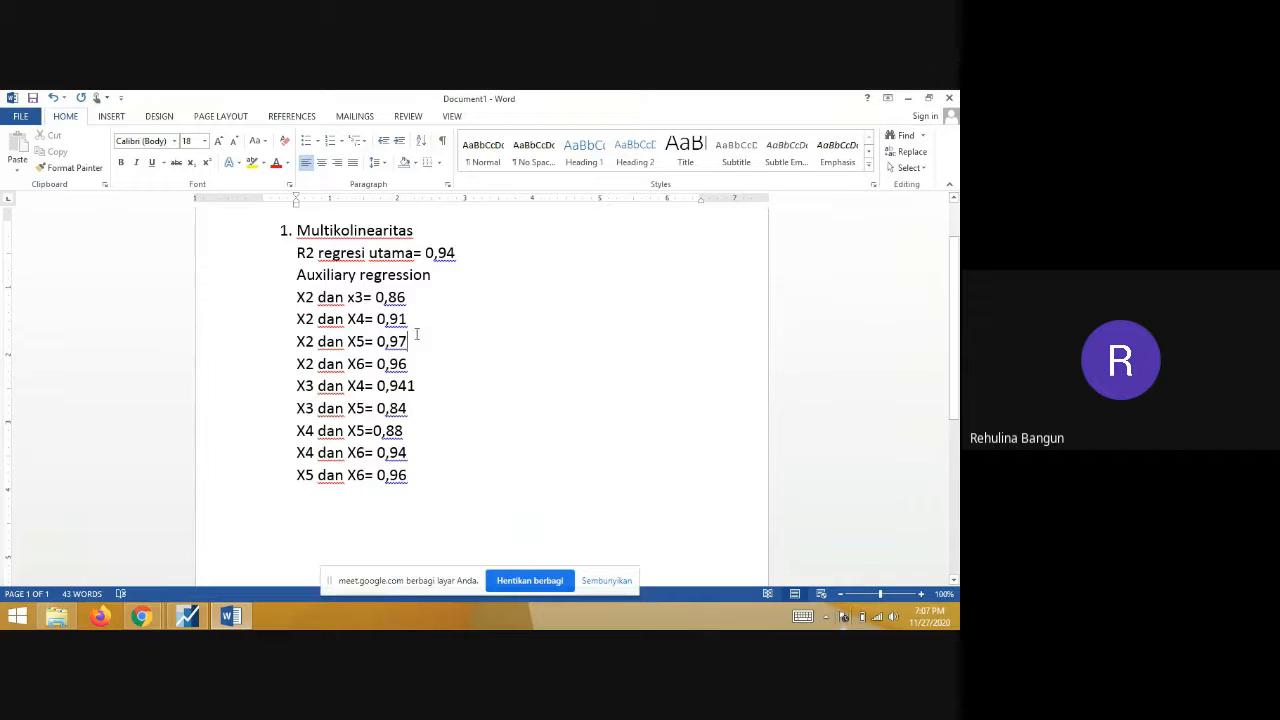
{"action": "left_click_drag", "start_coordinate": [298, 341], "coordinate": [429, 357]}
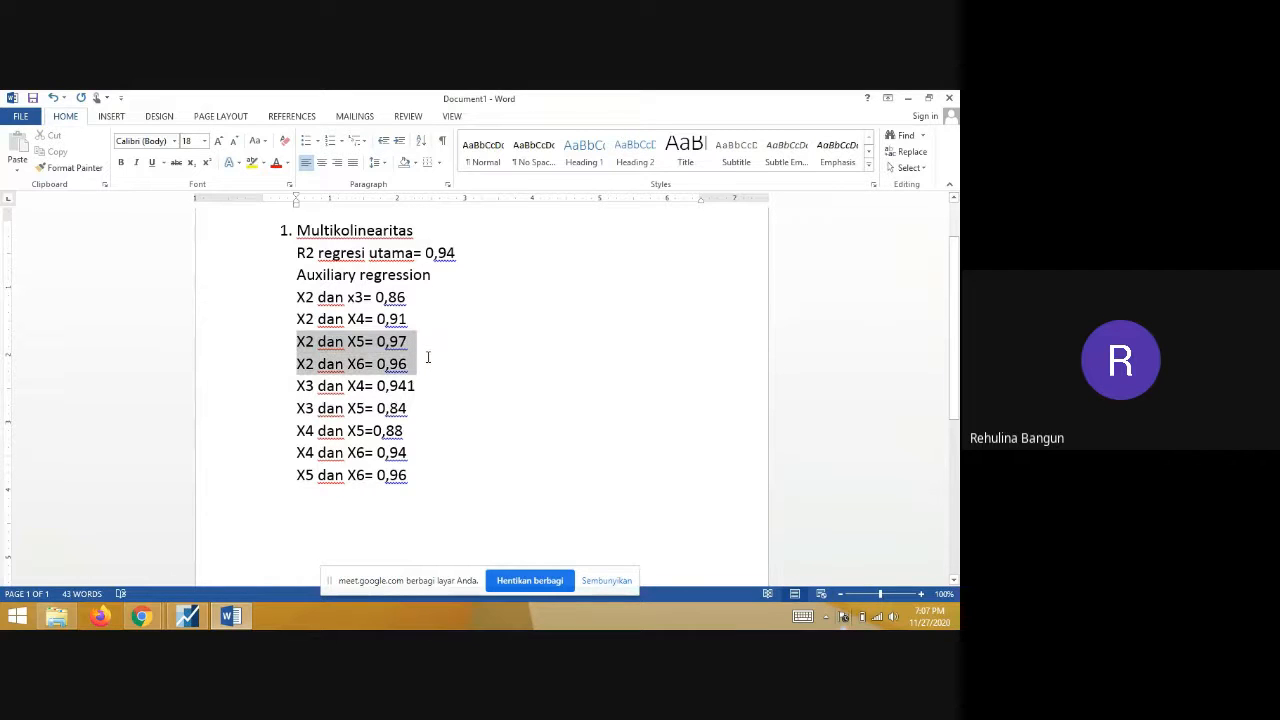
{"action": "left_click", "coordinate": [251, 162]}
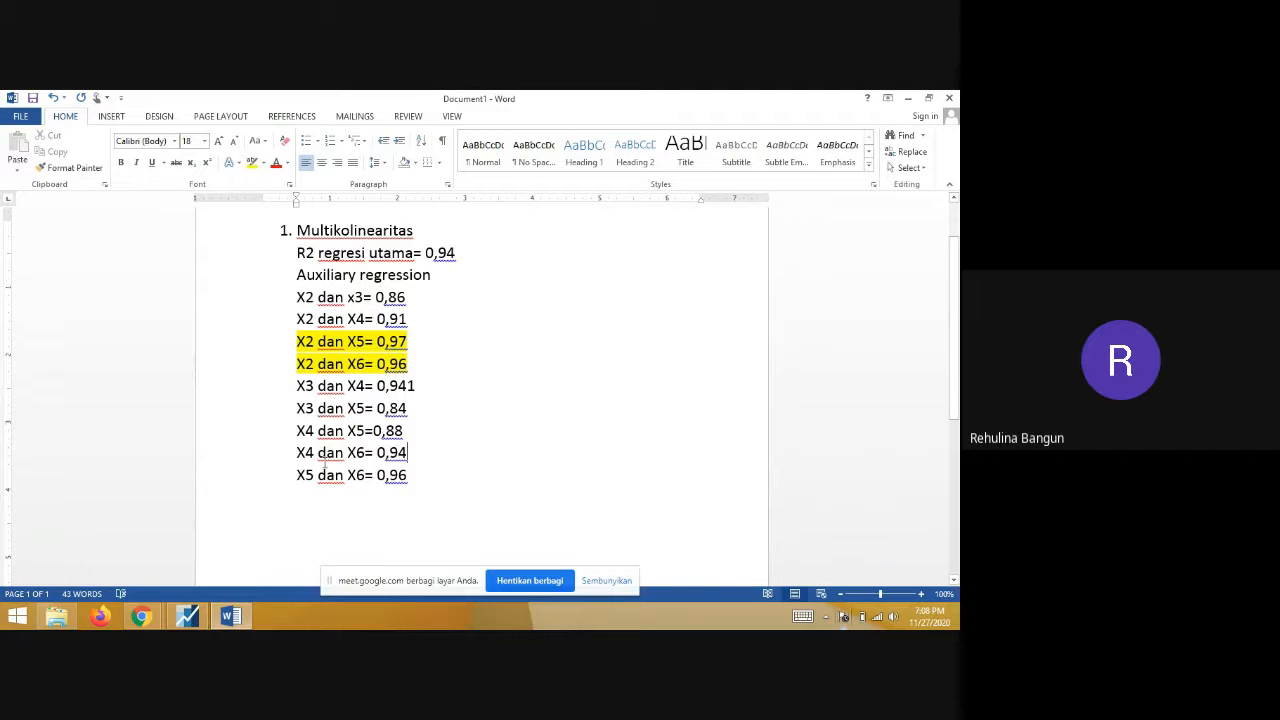
{"action": "left_click_drag", "start_coordinate": [297, 452], "coordinate": [407, 476]}
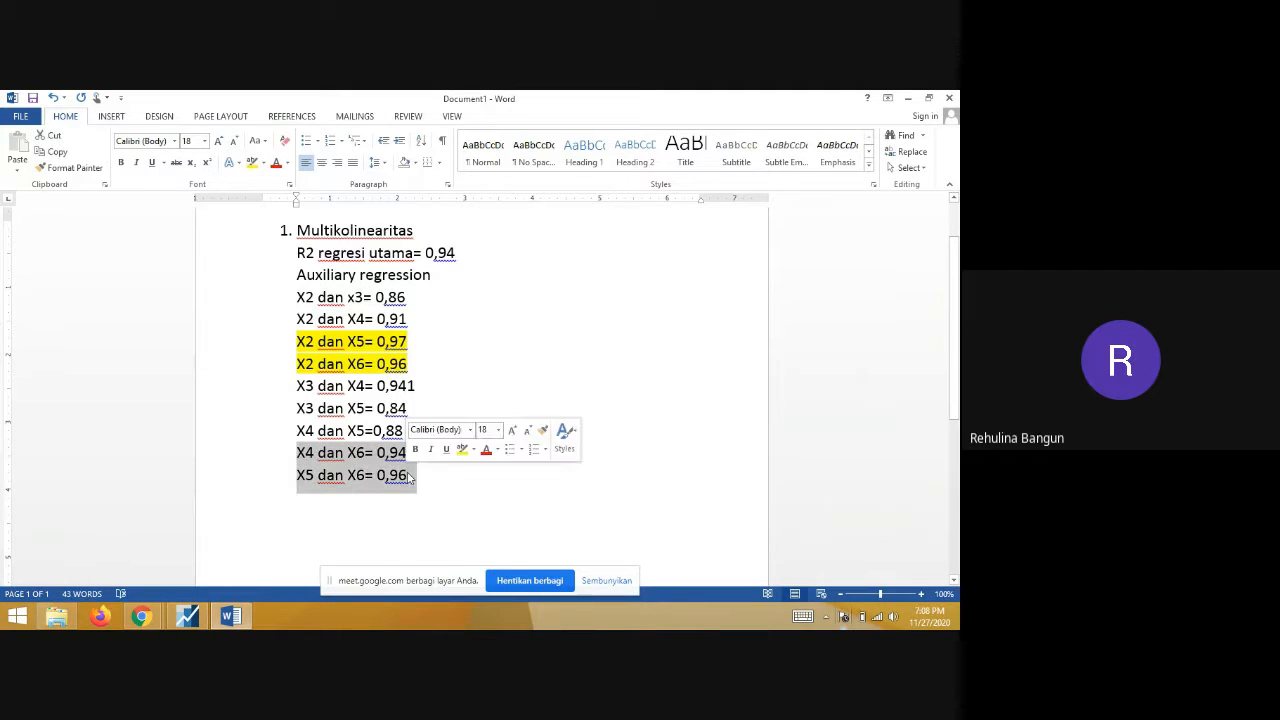
{"action": "left_click", "coordinate": [251, 162]}
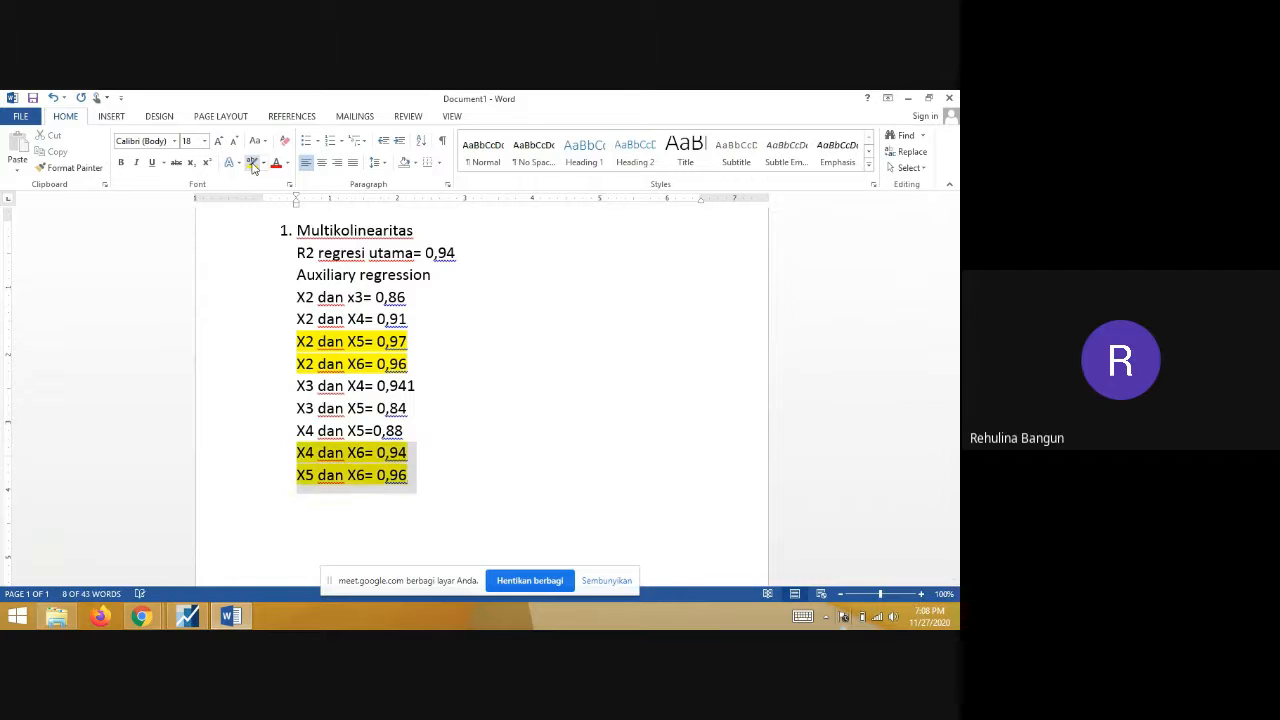
{"action": "left_click", "coordinate": [605, 583]}
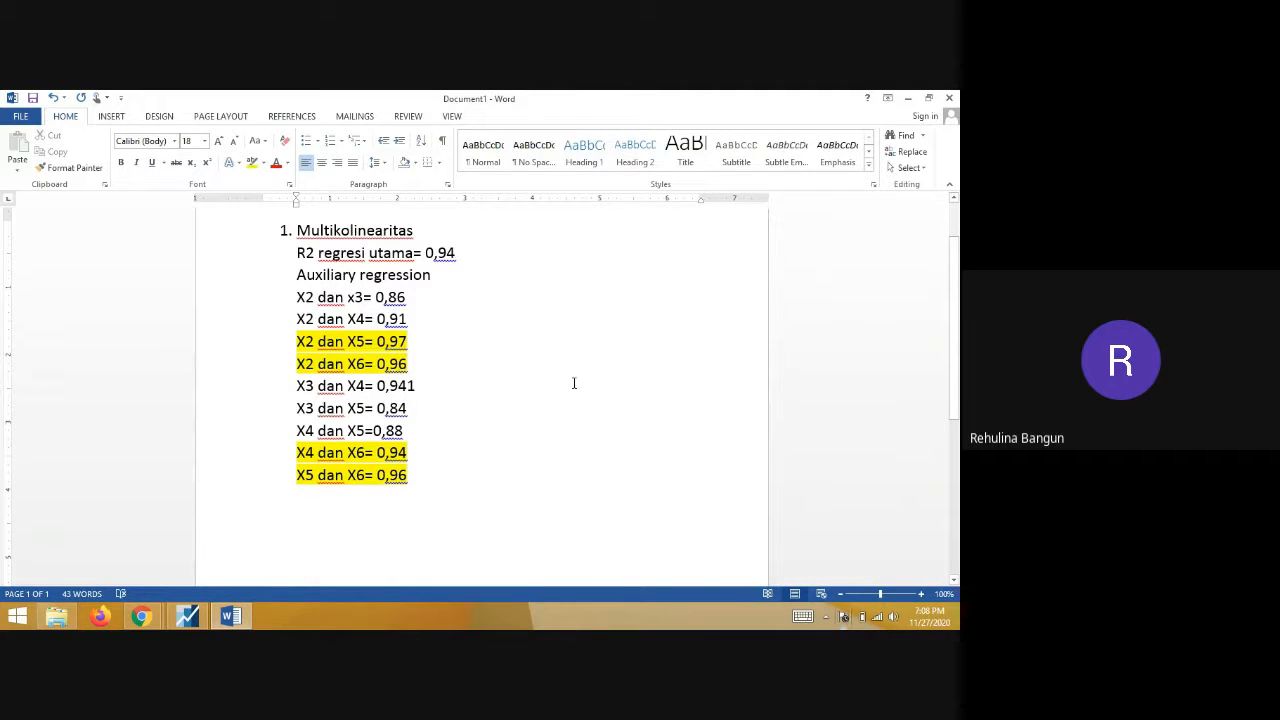
- Examine the highlighted auxiliary regression pairs against the R2 of the main regression to identify which variables recur
{"action": "scroll", "coordinate": [565, 364], "scroll_direction": "down", "scroll_amount": 1}
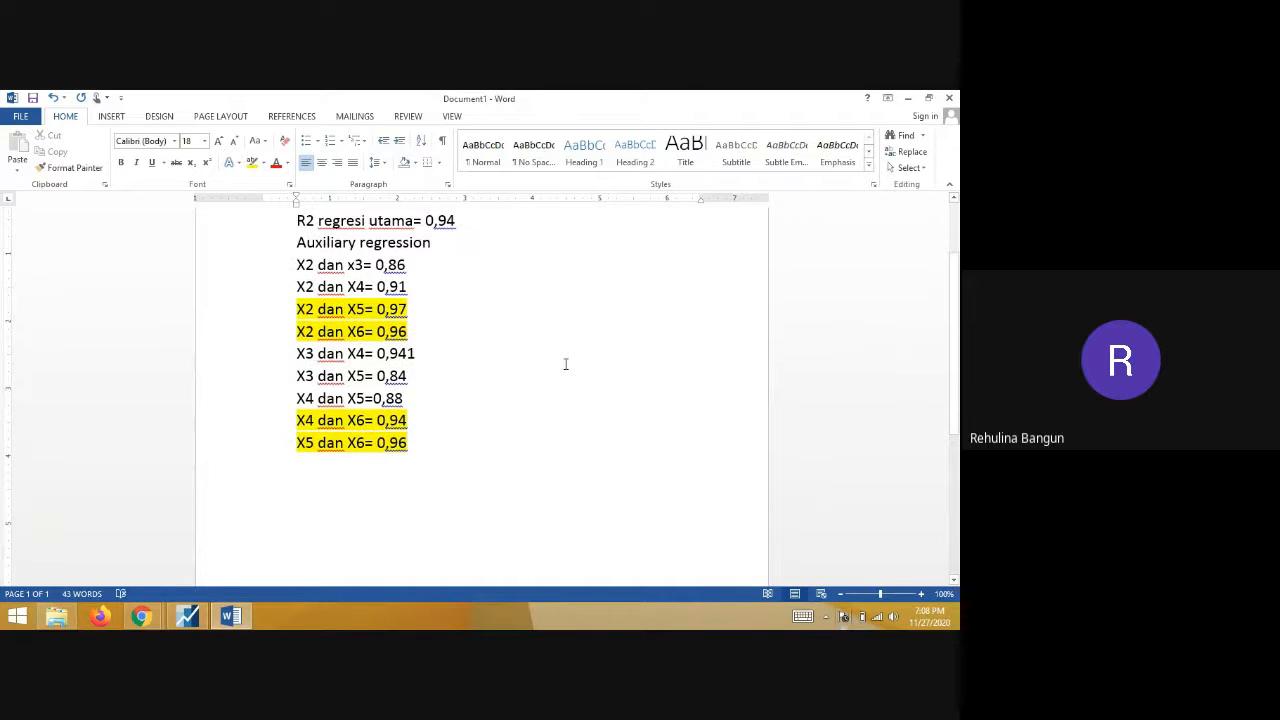
{"action": "scroll", "coordinate": [565, 364], "scroll_direction": "up", "scroll_amount": 3}
{"action": "scroll", "coordinate": [565, 364], "scroll_direction": "down", "scroll_amount": 2}
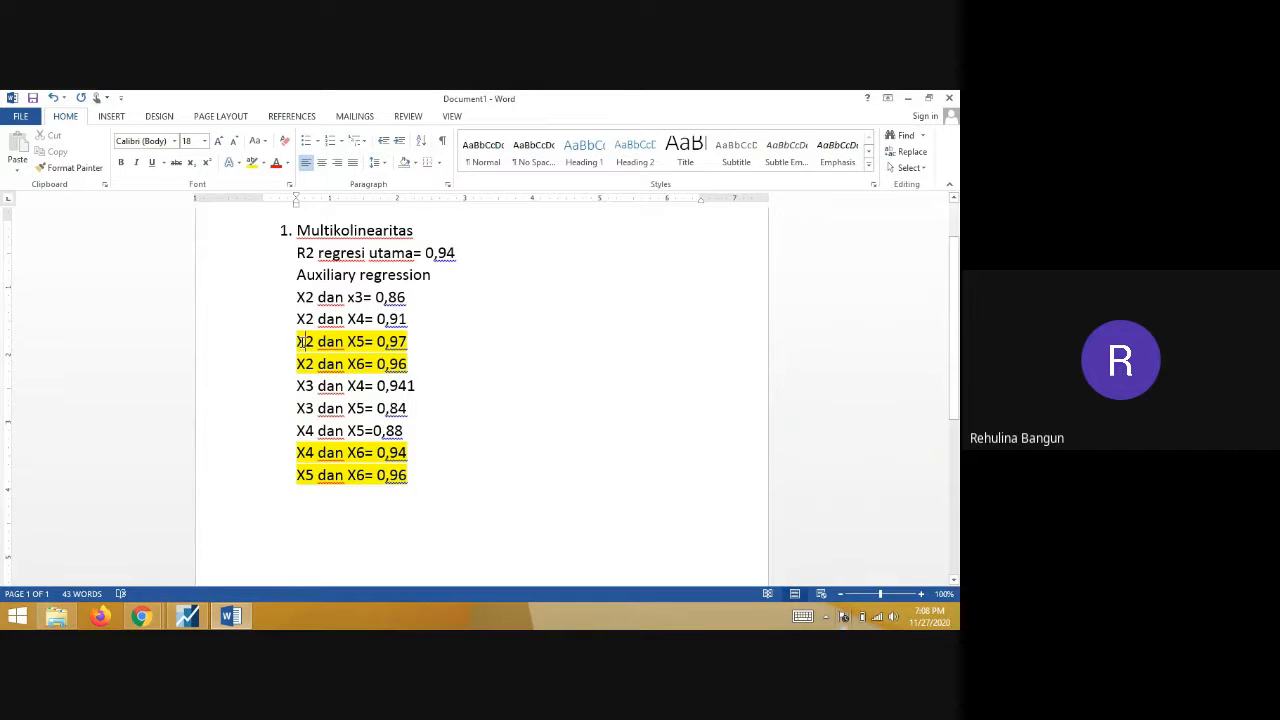
{"action": "left_click_drag", "start_coordinate": [298, 341], "coordinate": [413, 361]}
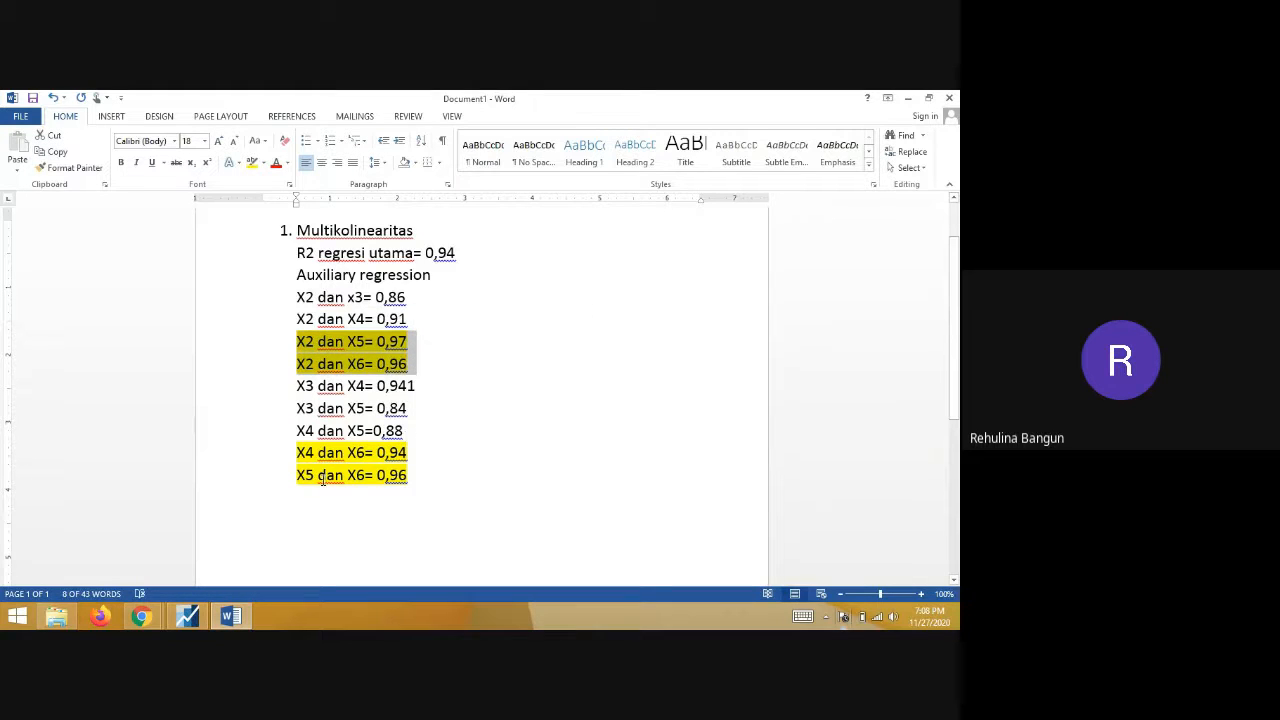
{"action": "left_click_drag", "start_coordinate": [300, 452], "coordinate": [423, 471]}
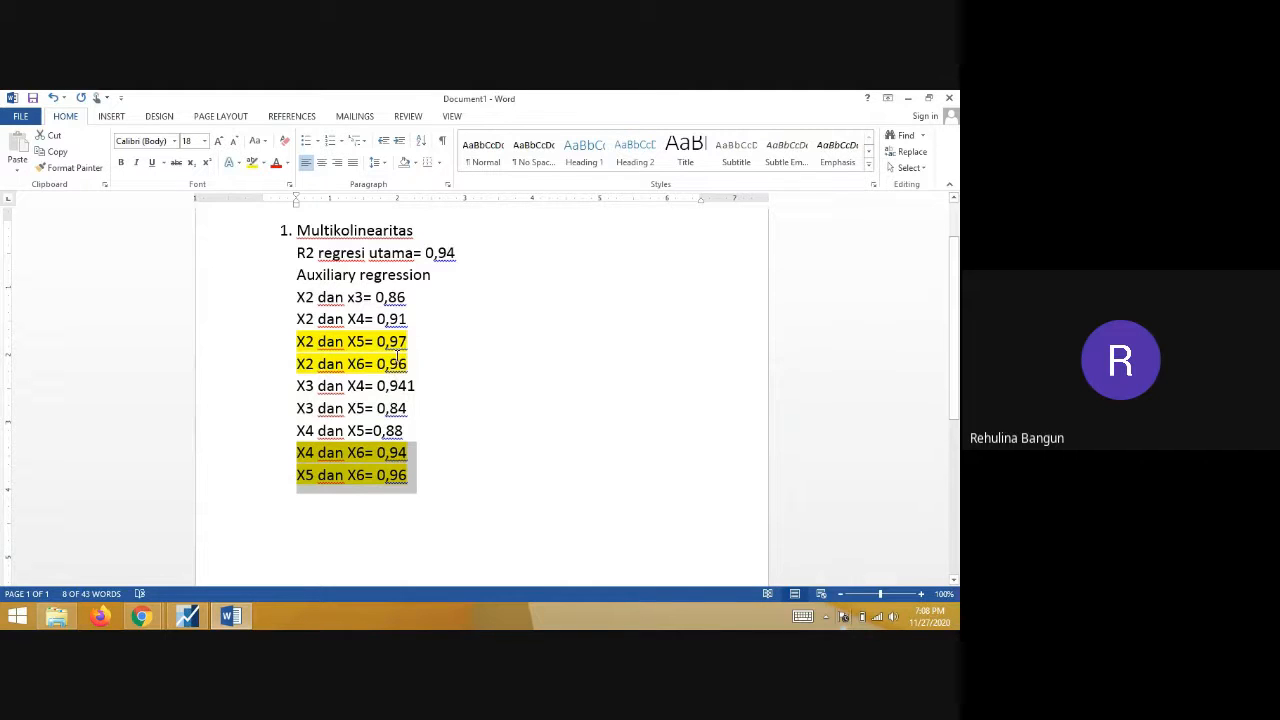
{"action": "left_click", "coordinate": [459, 451]}
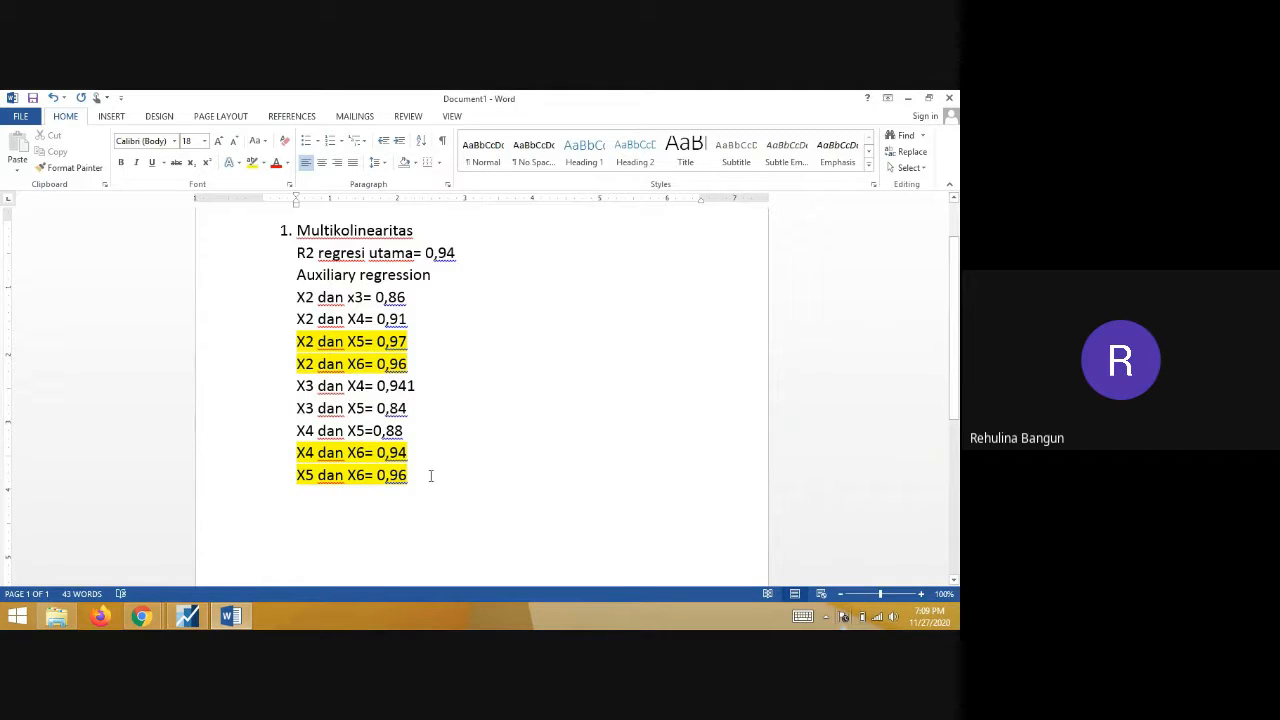
{"action": "left_click_drag", "start_coordinate": [416, 475], "coordinate": [362, 452]}
{"action": "left_click", "coordinate": [363, 480]}
{"action": "left_click", "coordinate": [507, 480]}
{"action": "left_click_drag", "start_coordinate": [408, 364], "coordinate": [298, 366]}
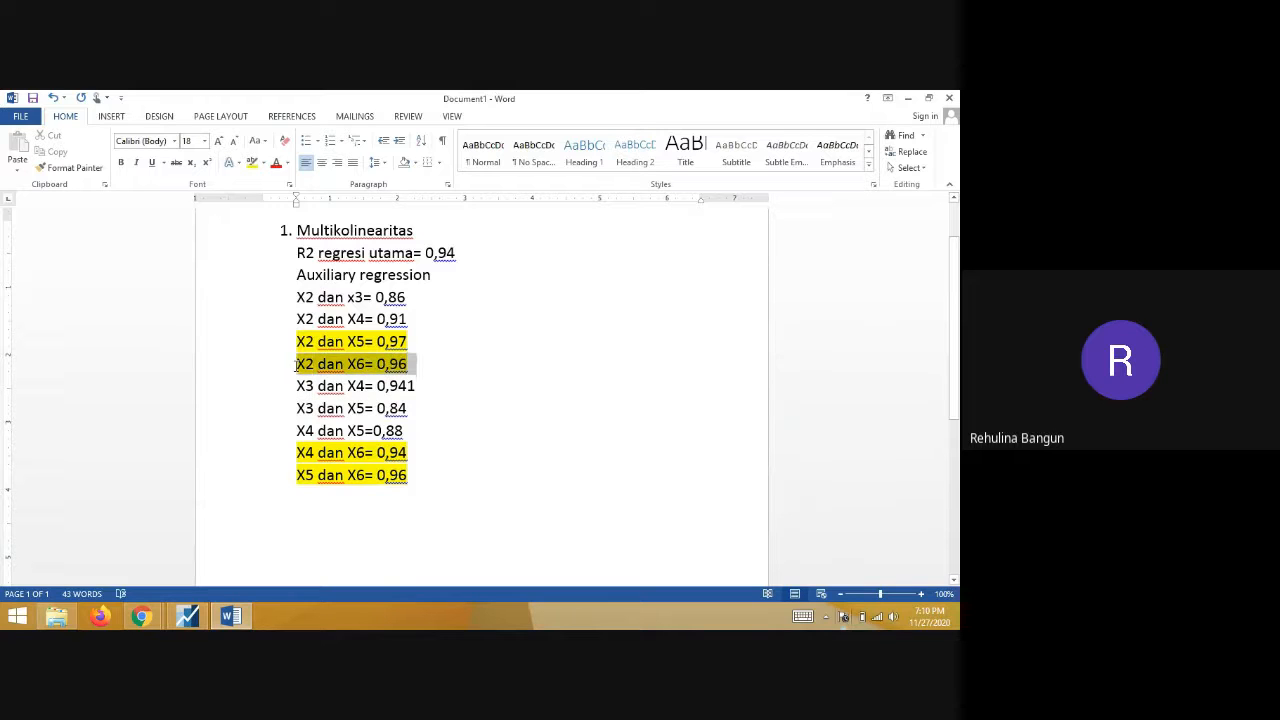
- Add the line "X6 sumber multikolinearitas (X2 dan X5 juga)" below the last auxiliary regression result
{"action": "left_click", "coordinate": [389, 476]}
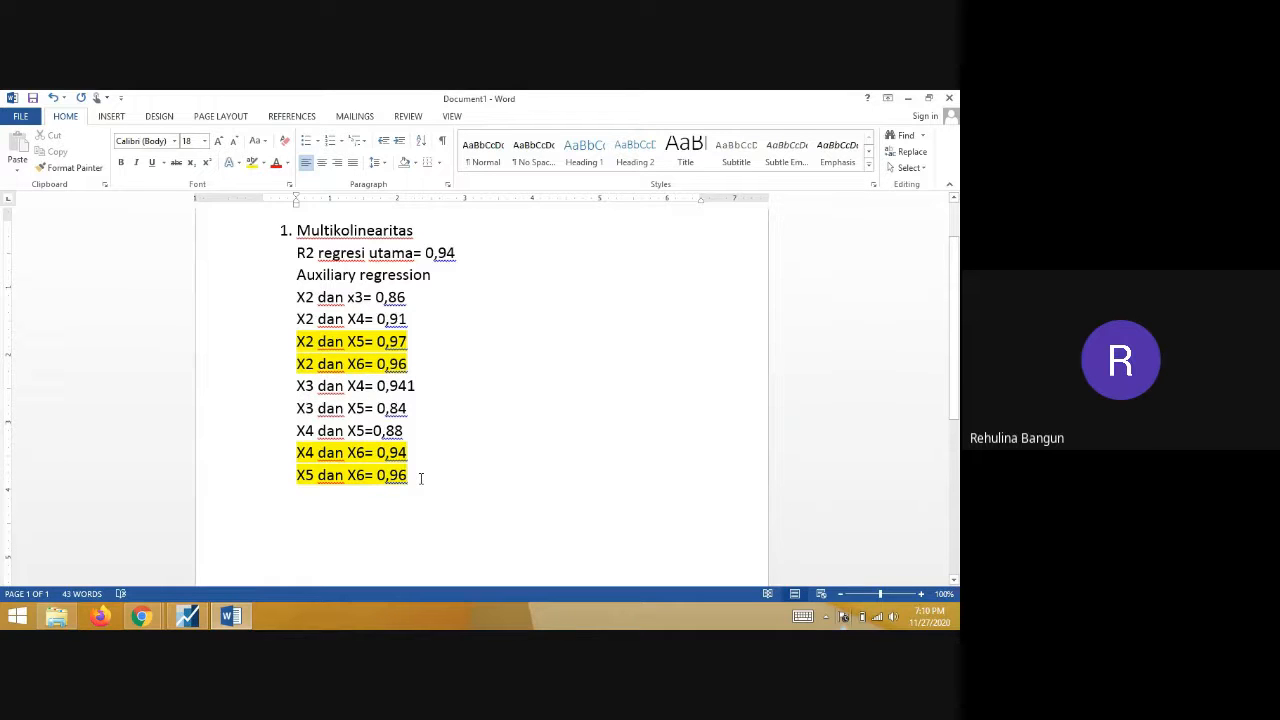
{"action": "key", "text": "Return"}
{"action": "type", "text": "X"}
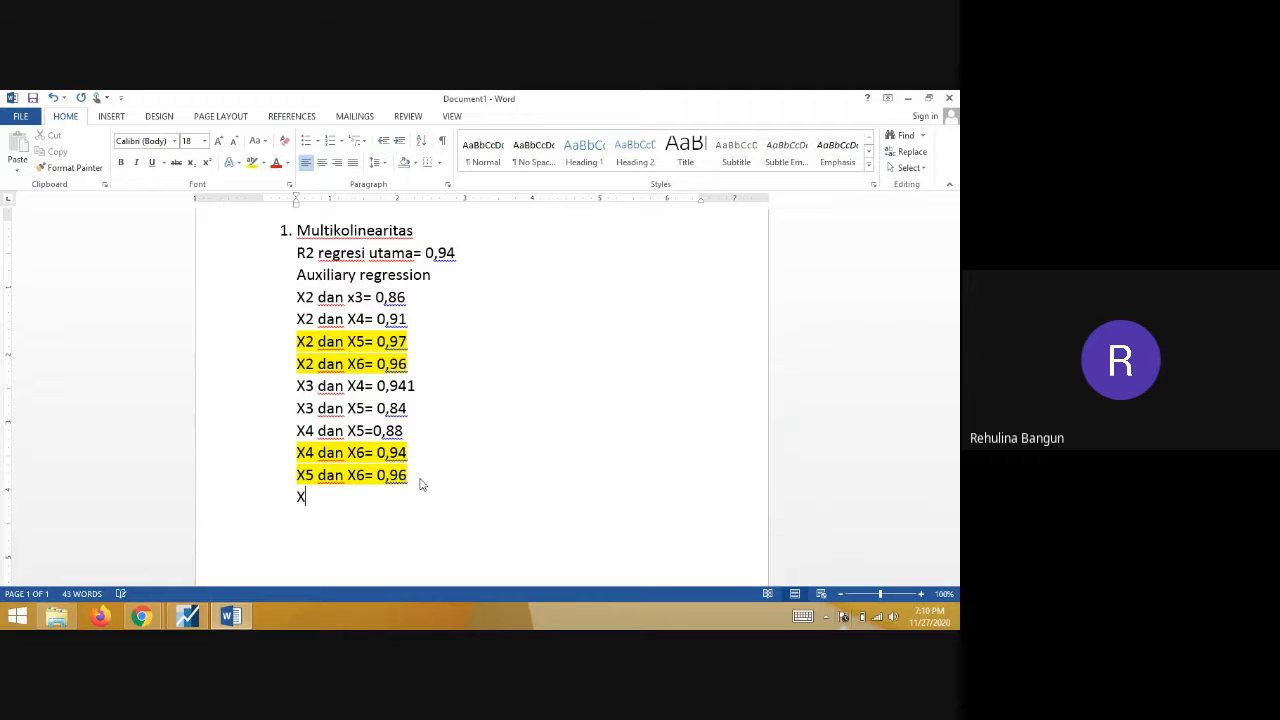
{"action": "type", "text": "6"}
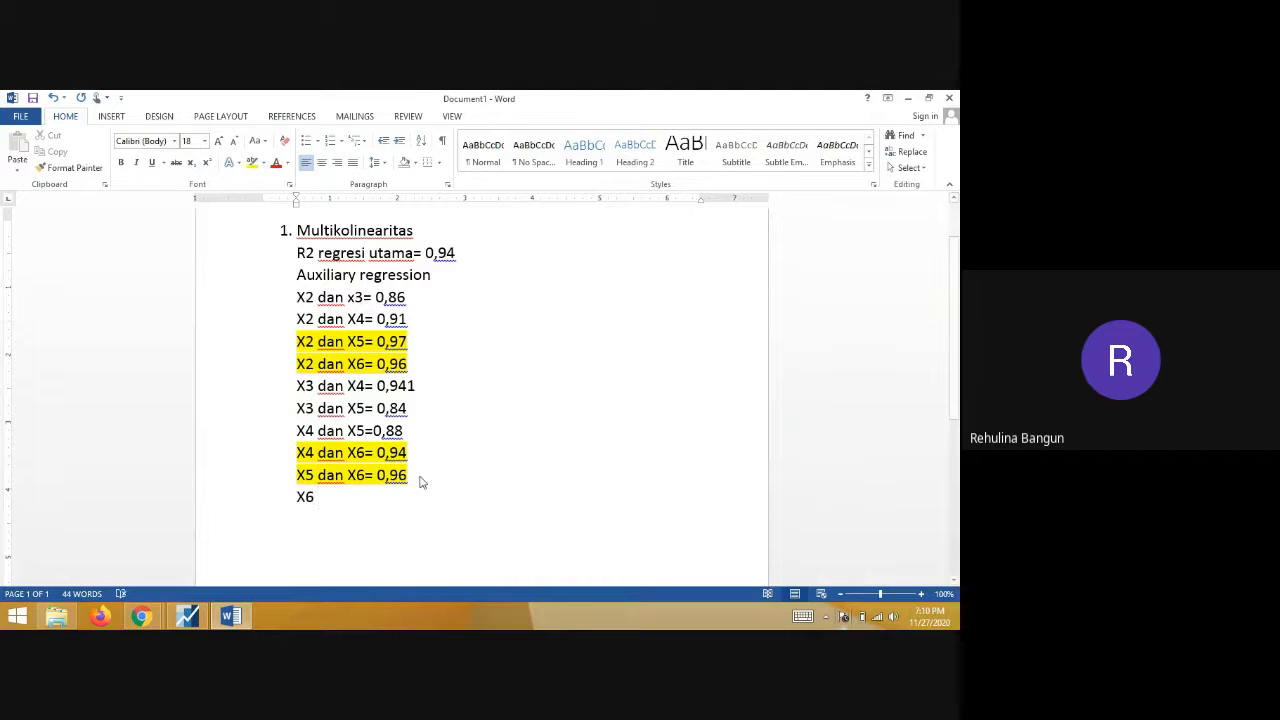
{"action": "type", "text": " sumber mul"}
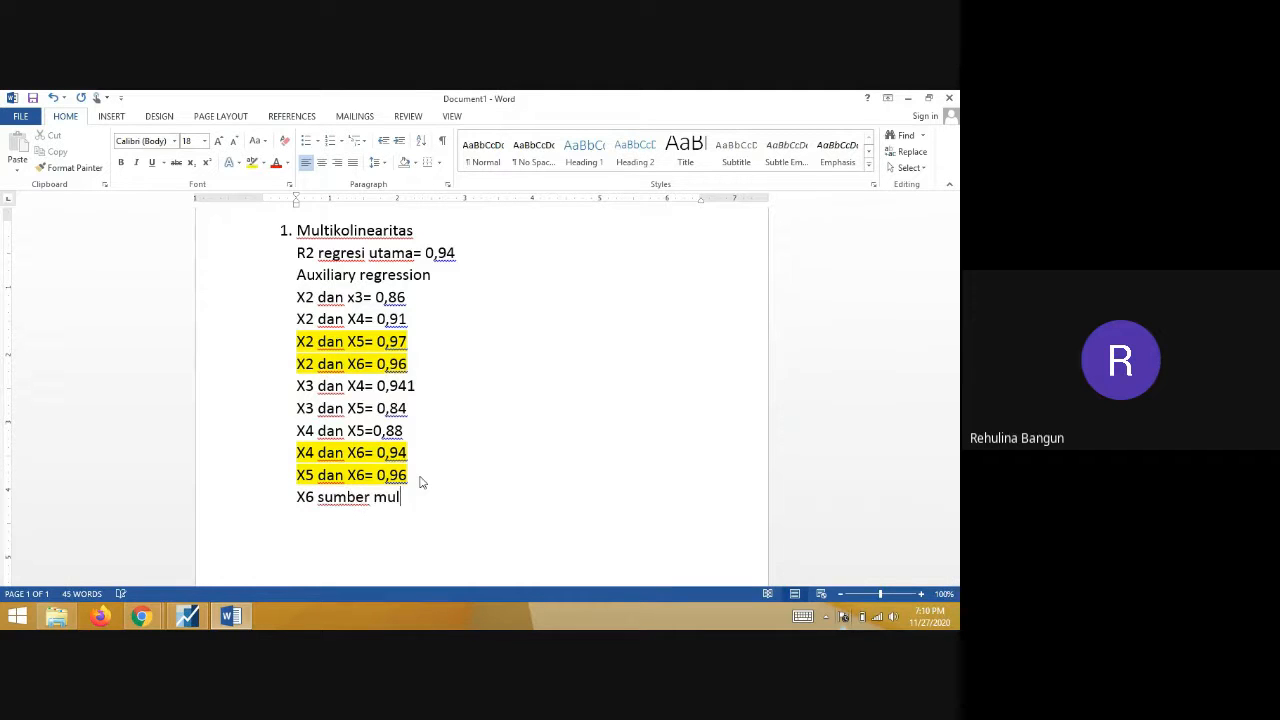
{"action": "type", "text": "tikolinearitas (X2 dan X5"}
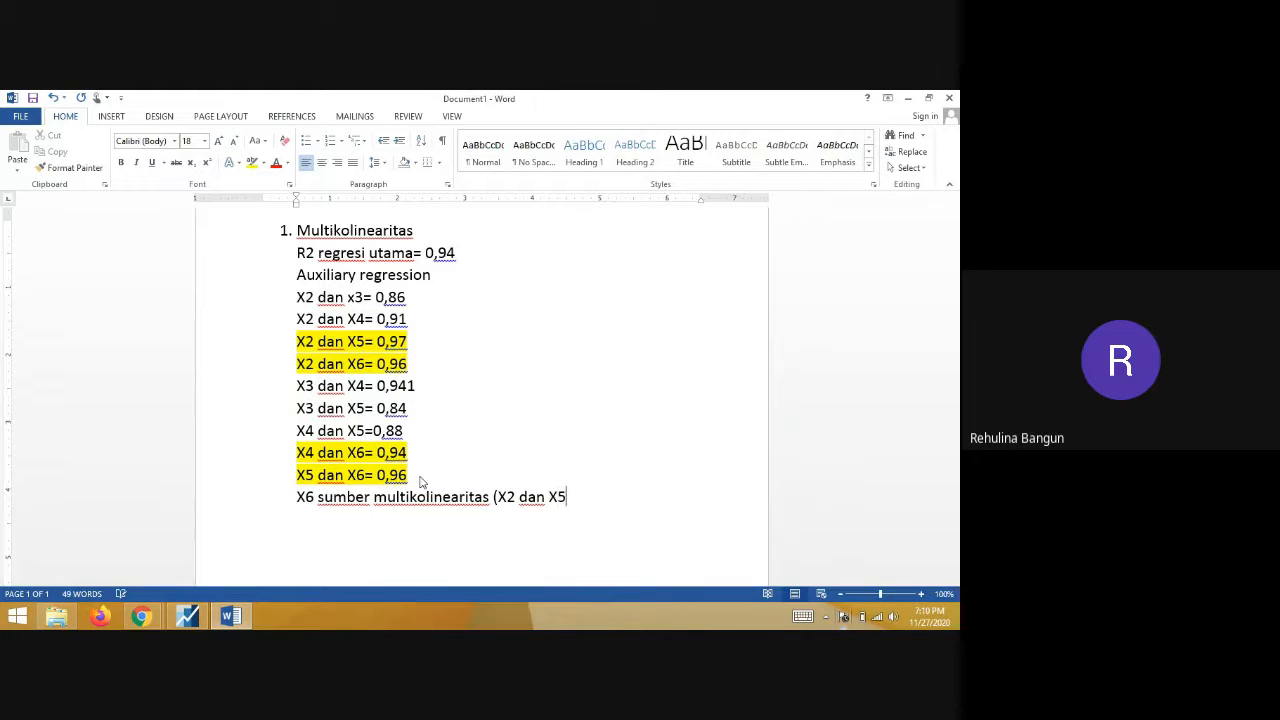
{"action": "type", "text": " juga)"}
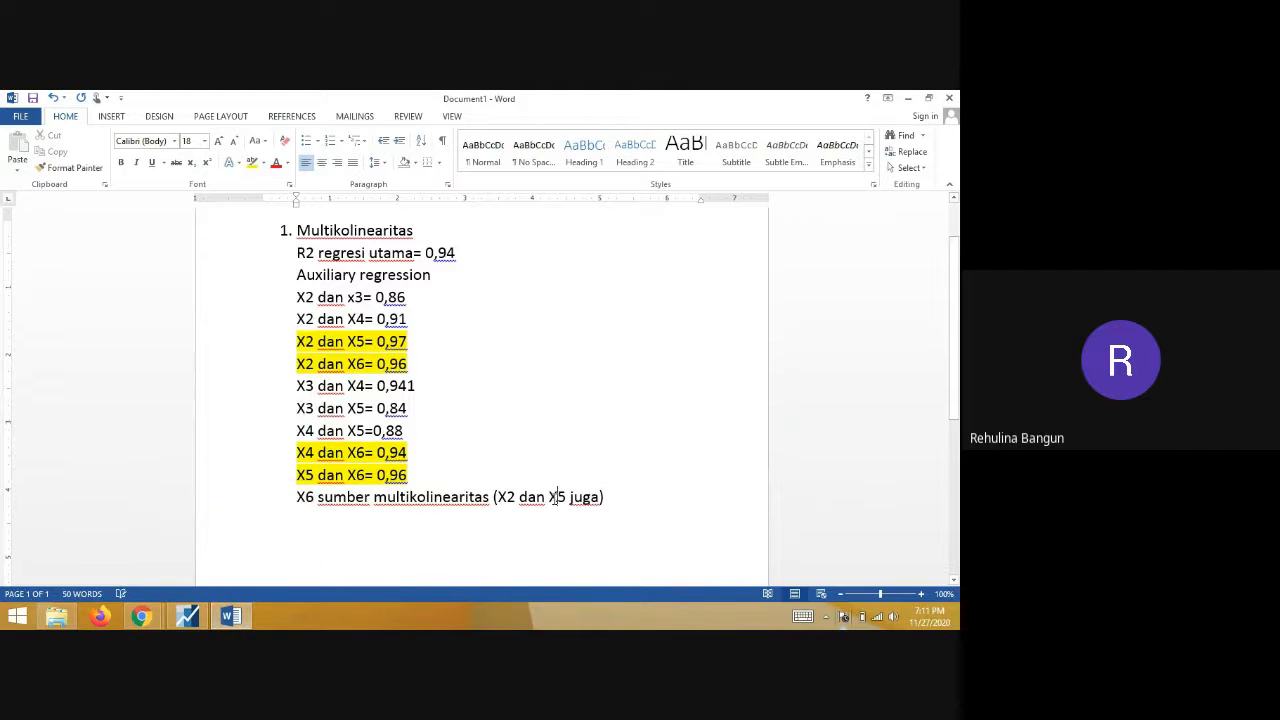
- Return to EViews and delete the untitled X5 on X6 equation
{"action": "left_click", "coordinate": [200, 620]}
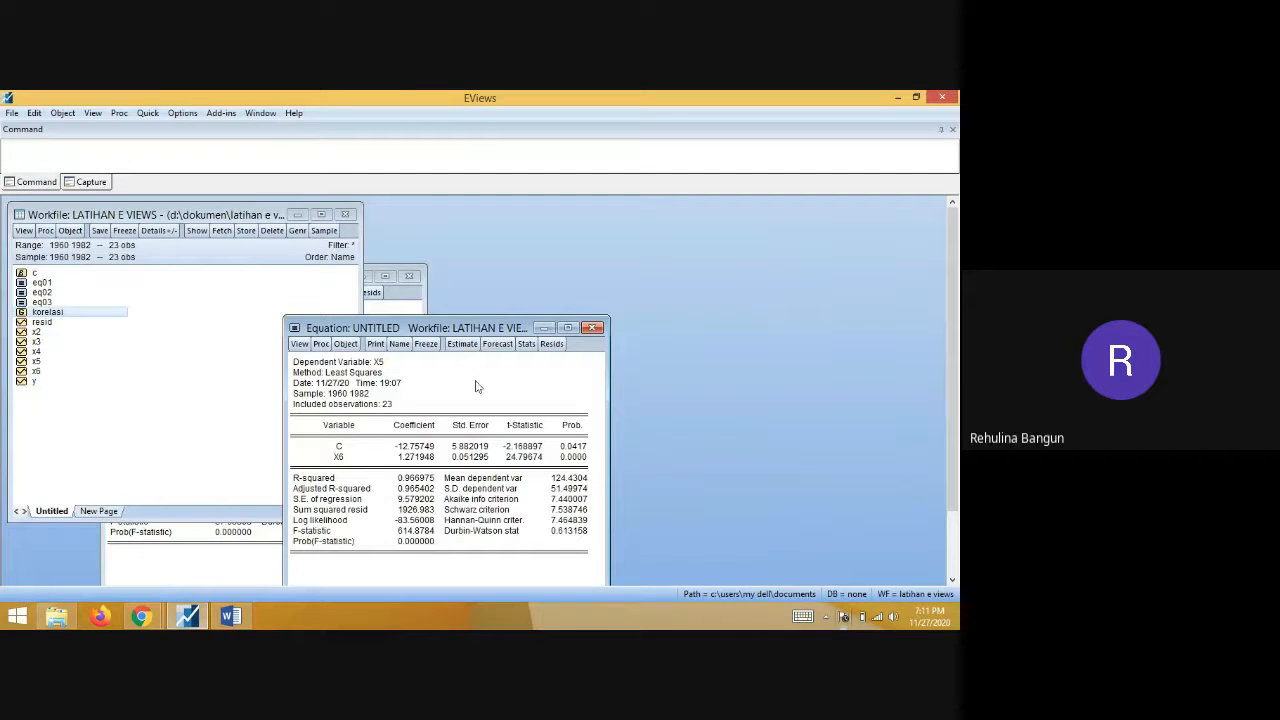
{"action": "left_click", "coordinate": [593, 328]}
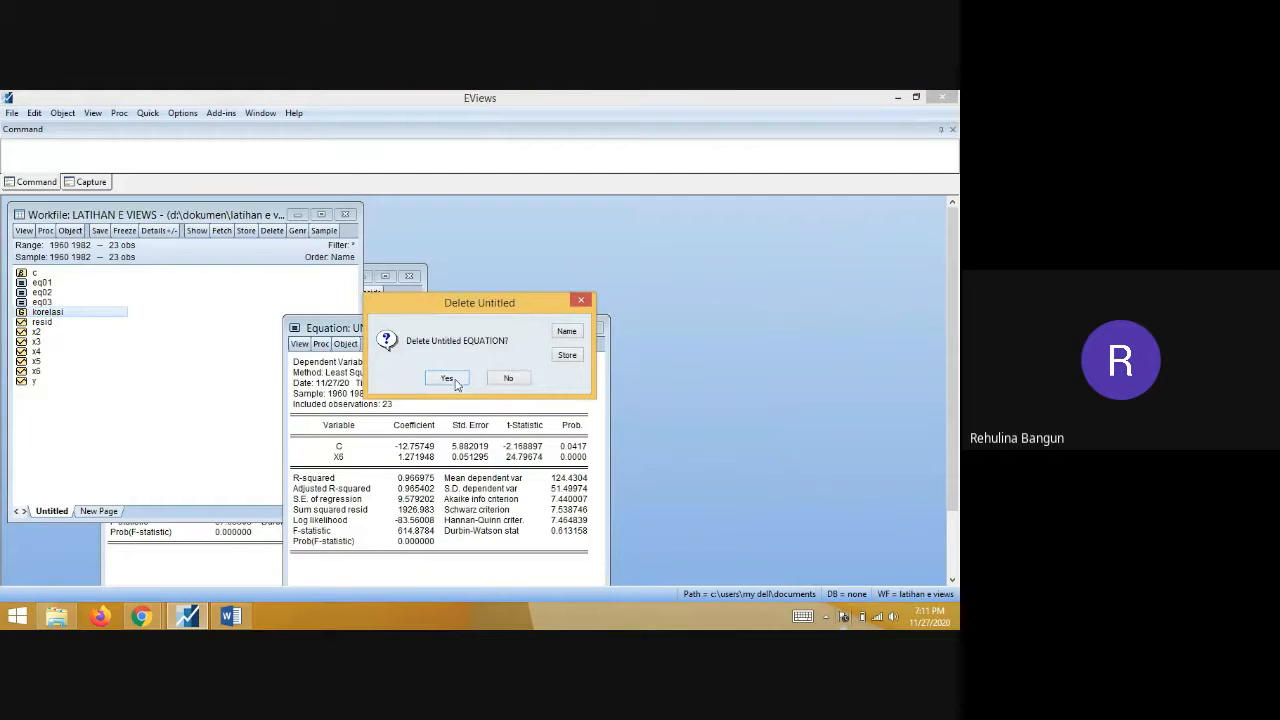
{"action": "left_click", "coordinate": [508, 378]}
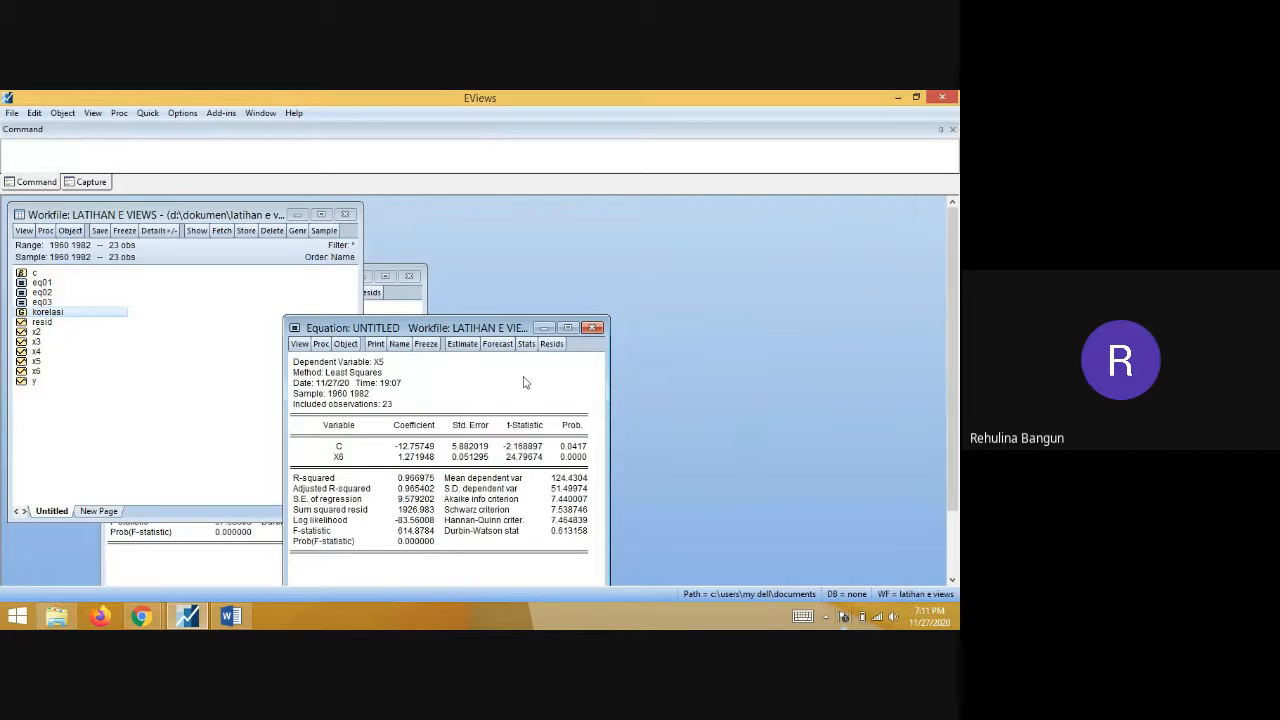
{"action": "left_click", "coordinate": [593, 328]}
{"action": "left_click", "coordinate": [510, 379]}
{"action": "left_click", "coordinate": [593, 328]}
{"action": "left_click", "coordinate": [526, 380]}
{"action": "left_click", "coordinate": [593, 328]}
{"action": "left_click", "coordinate": [447, 379]}
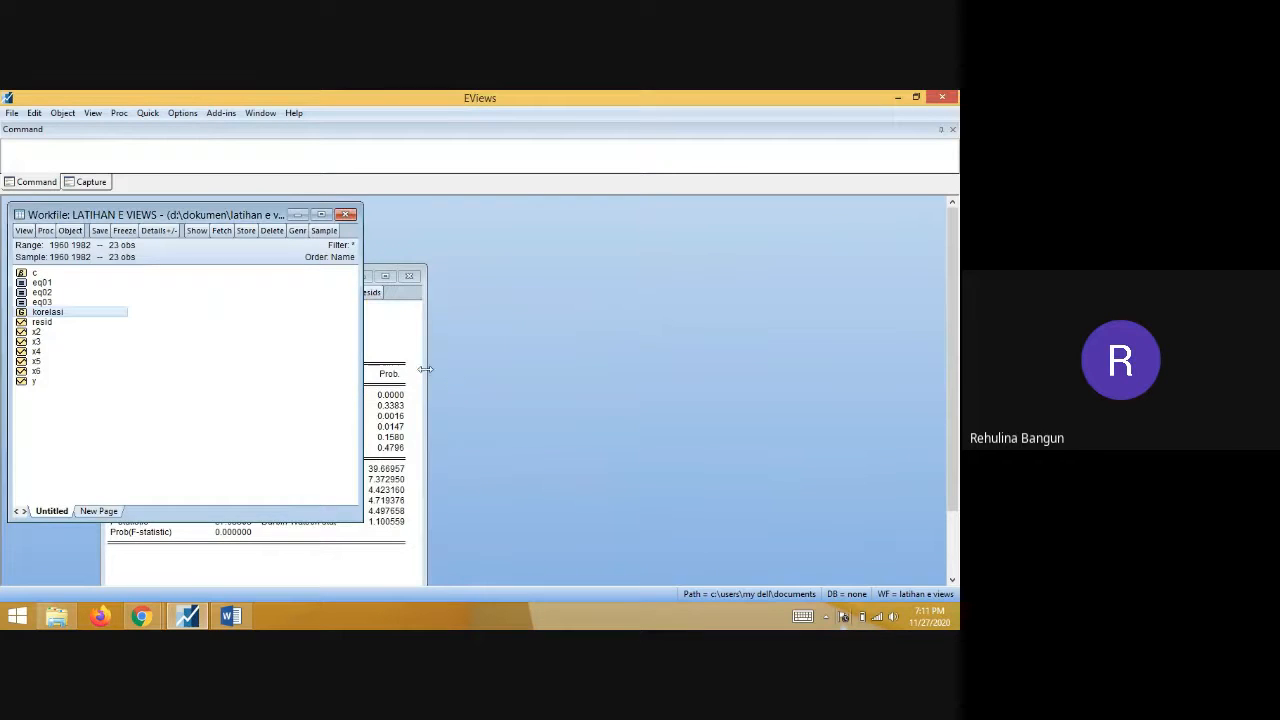
- Bring the EQ02 output into full view, then open EQ03 and position its window to examine the log regression results
{"action": "left_click", "coordinate": [421, 362]}
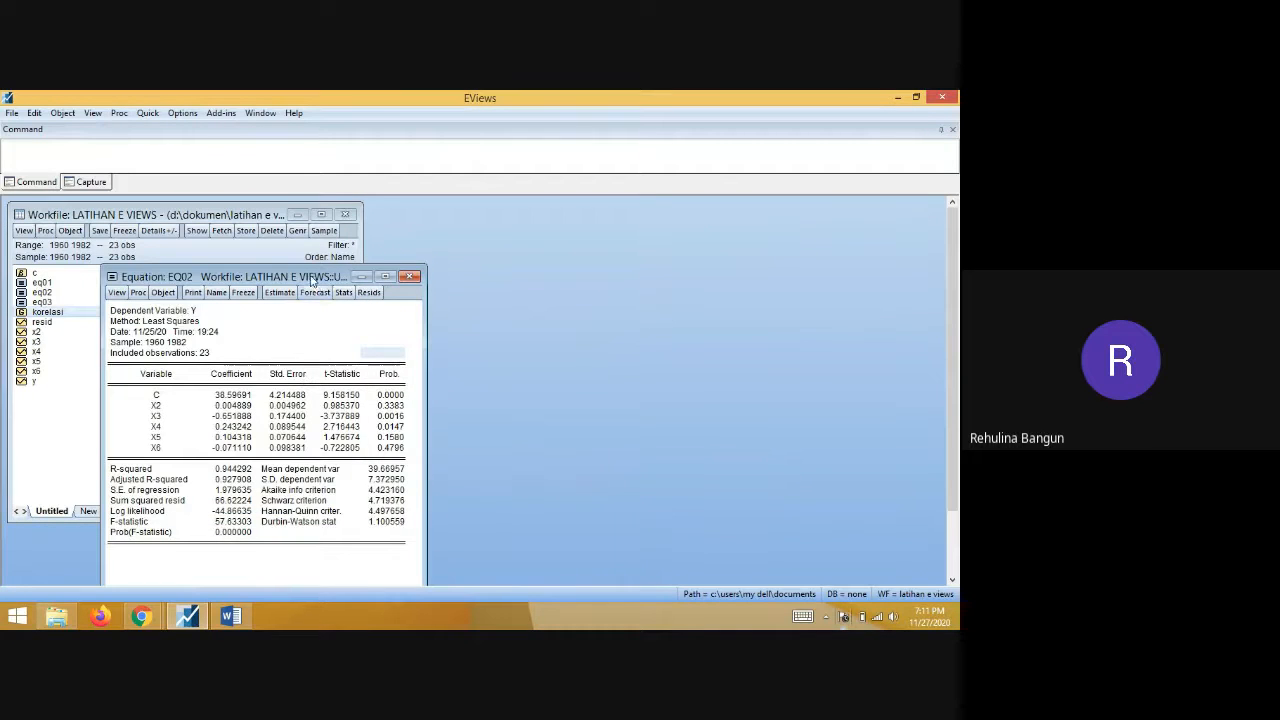
{"action": "left_click_drag", "start_coordinate": [314, 280], "coordinate": [446, 243]}
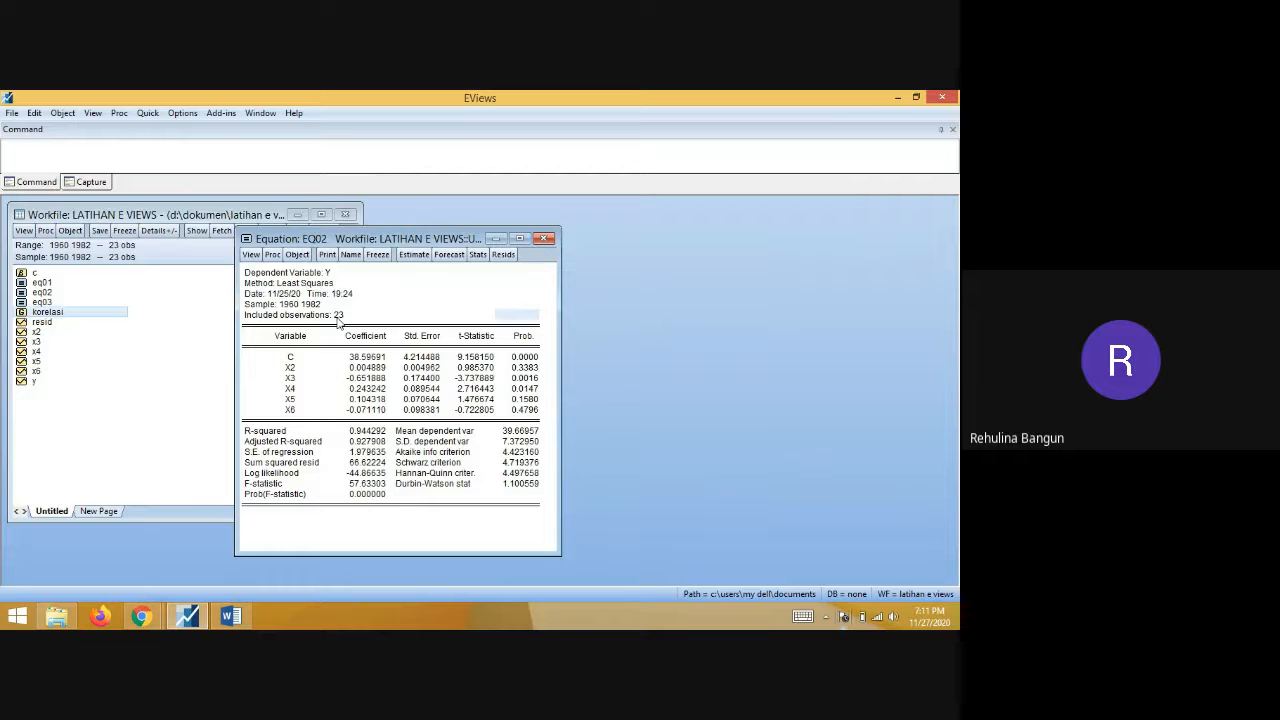
{"action": "double_click", "coordinate": [42, 302]}
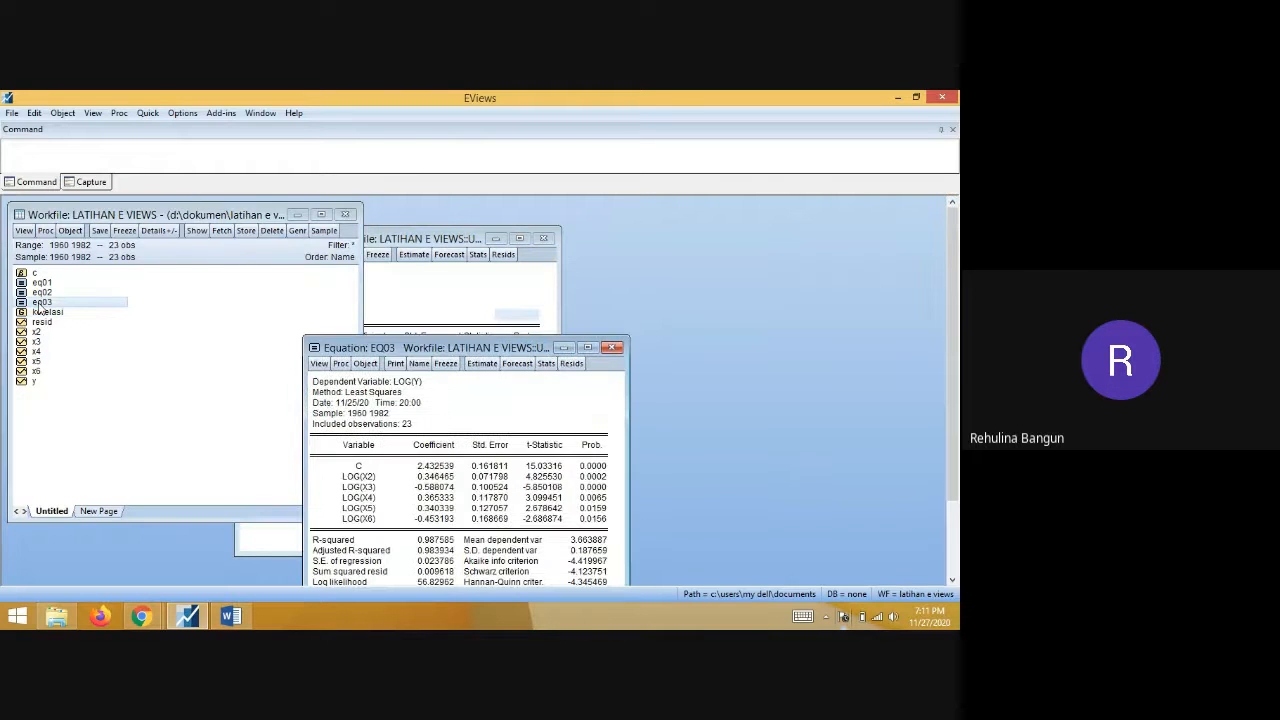
{"action": "left_click_drag", "start_coordinate": [404, 350], "coordinate": [274, 232]}
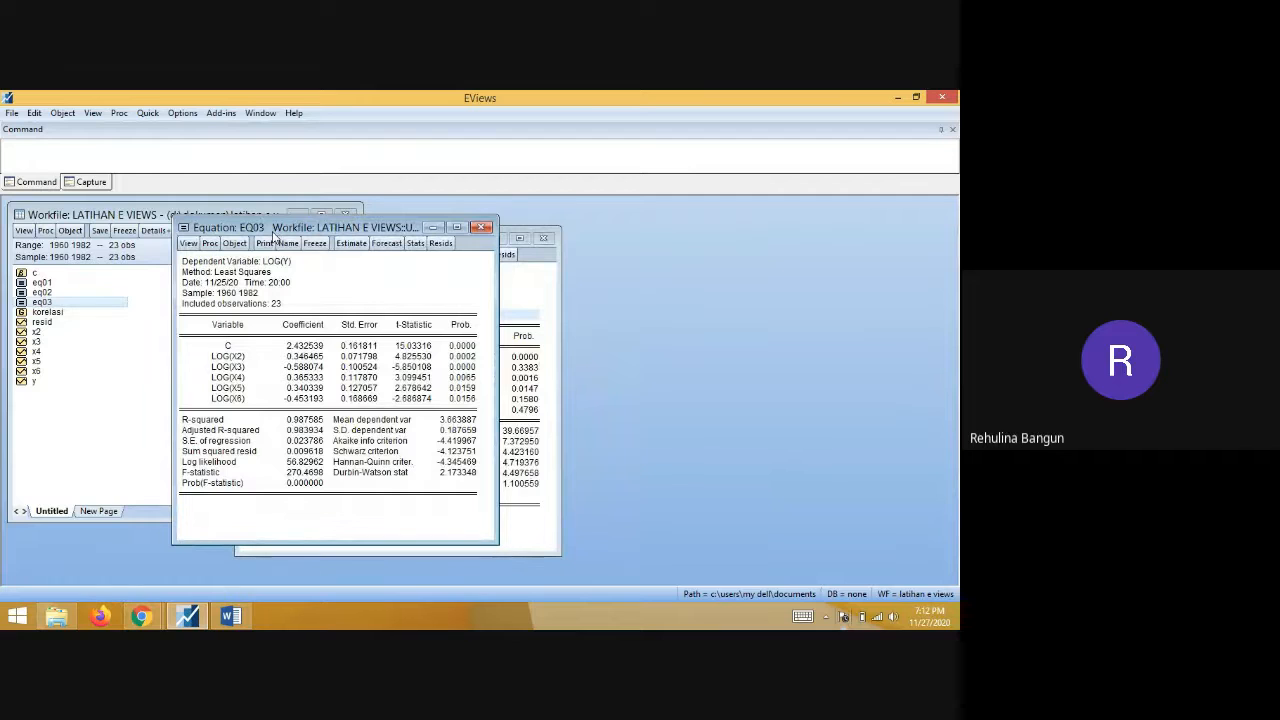
- Close EQ03 and enter a new least squares equation specification: log(y) c log(x2) log(x3) log(x4) log(x5) log(x6)
{"action": "left_click", "coordinate": [481, 228]}
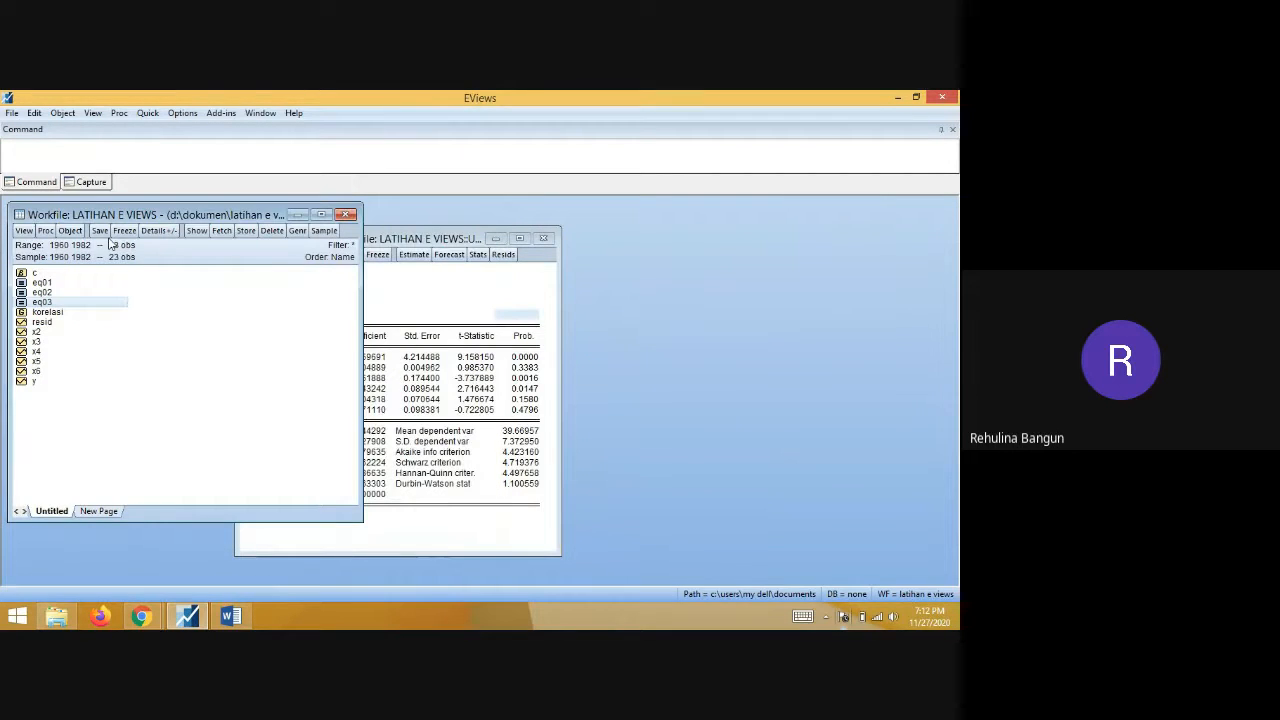
{"action": "left_click", "coordinate": [147, 114]}
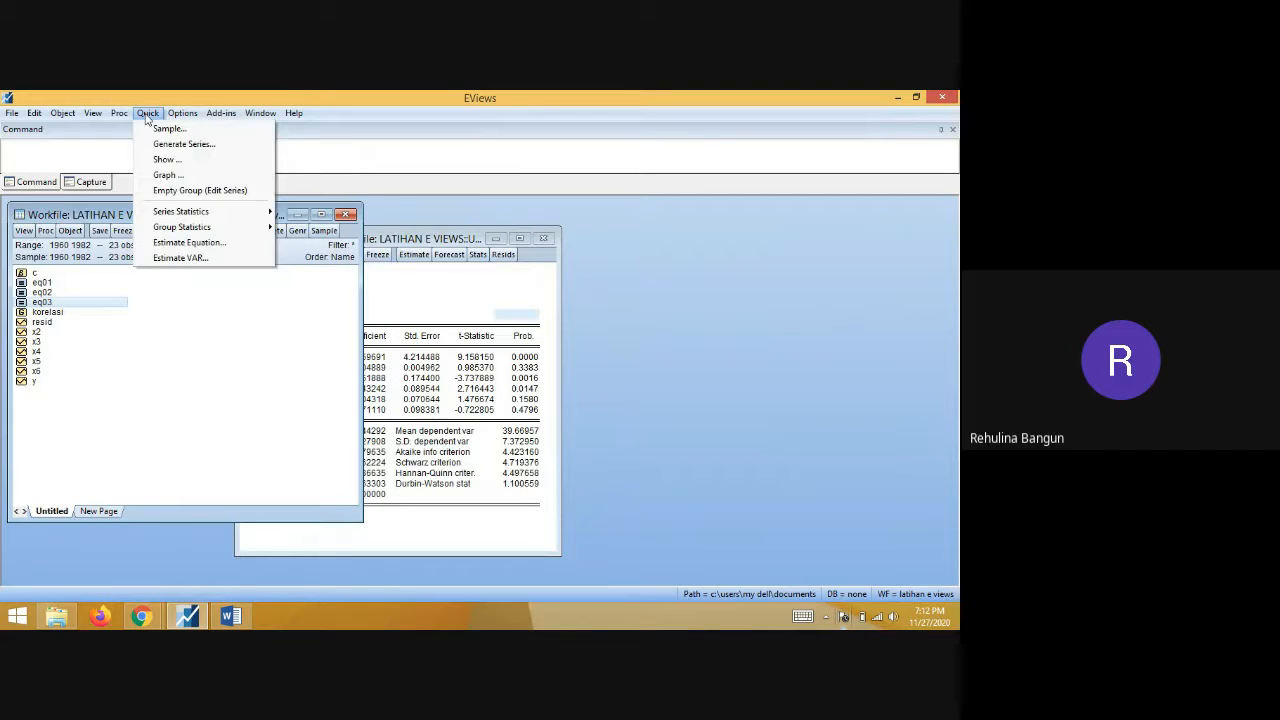
{"action": "left_click", "coordinate": [182, 242]}
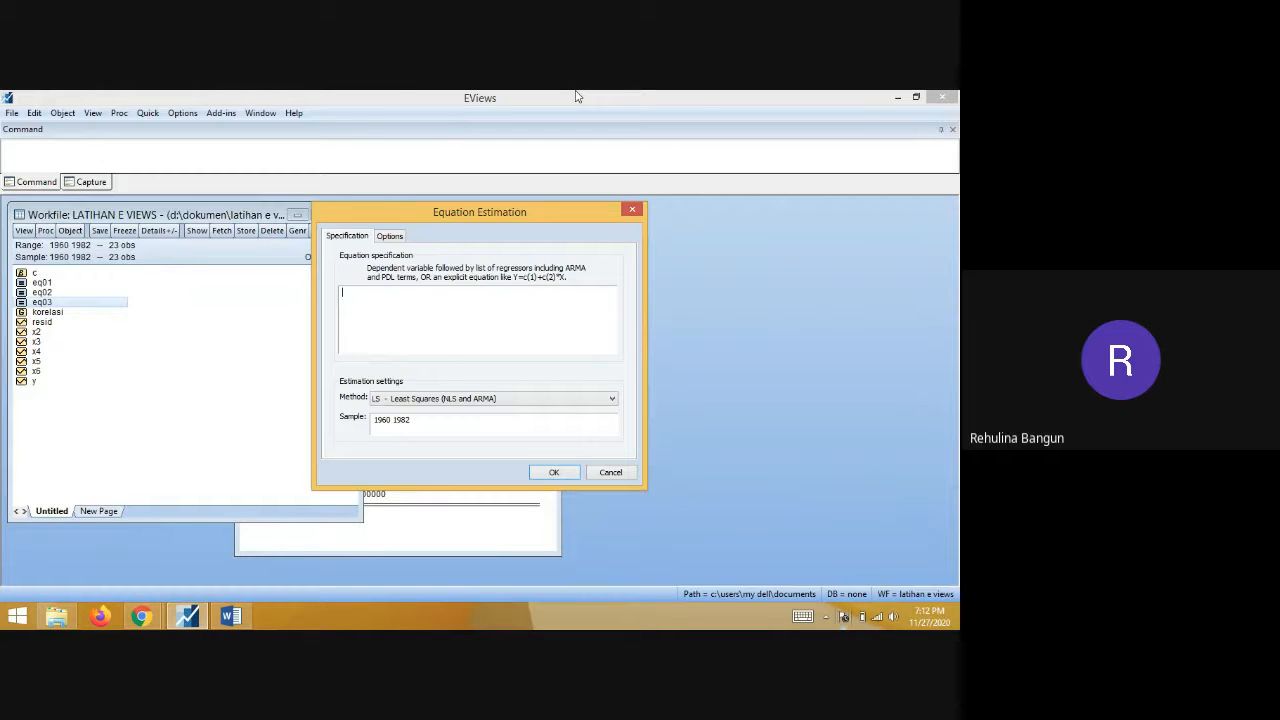
{"action": "type", "text": "log(y) c log(x2) log(x3) log(x4) log("}
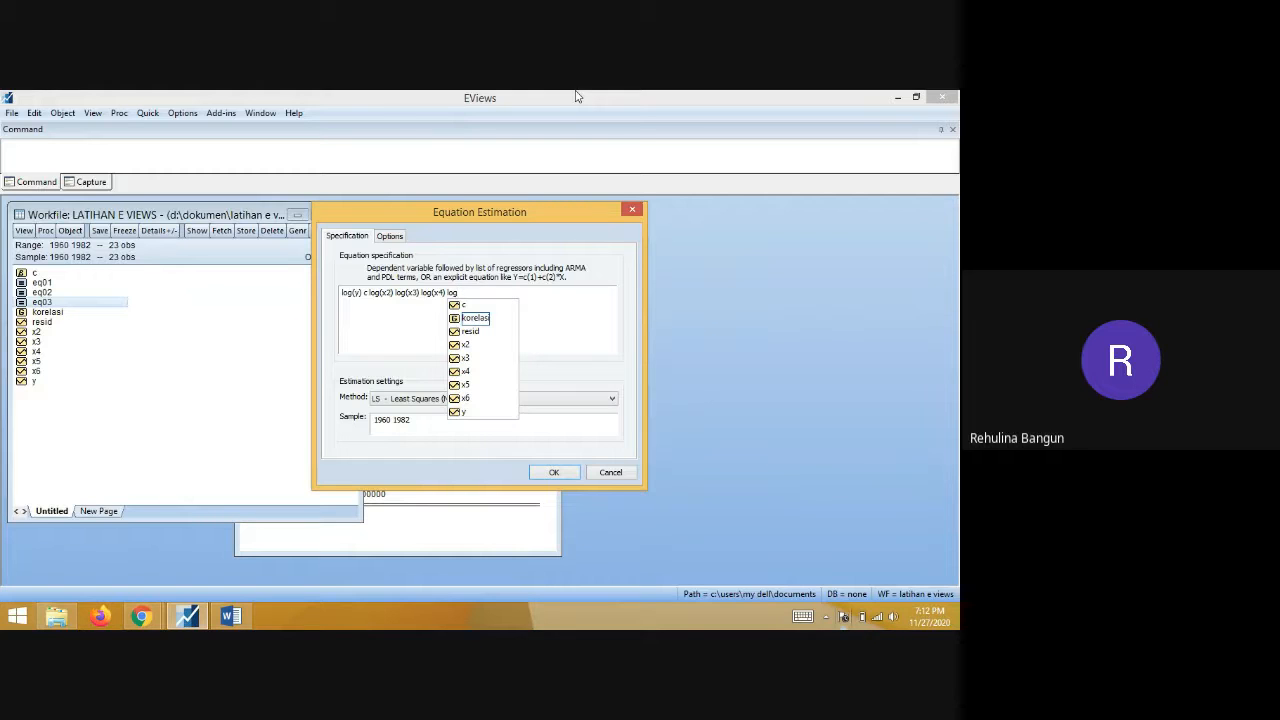
{"action": "type", "text": "(x5"}
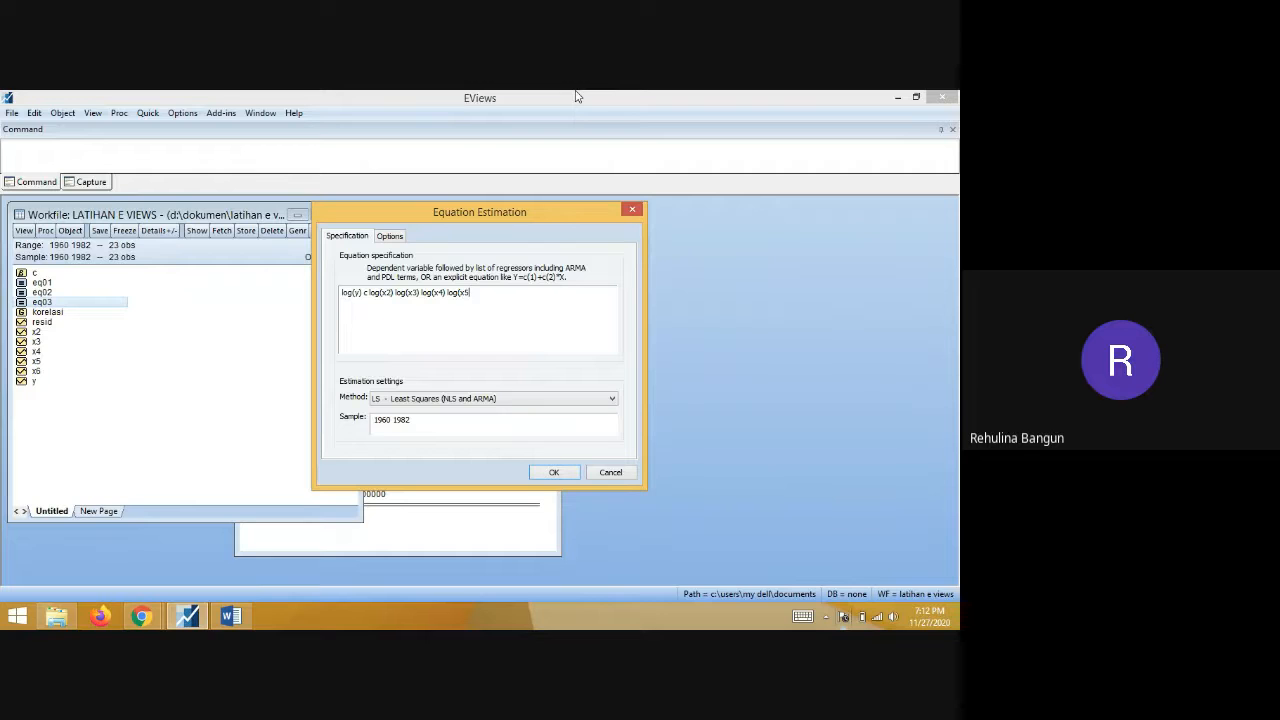
{"action": "type", "text": ") log(x6)"}
- Copy the full log equation specification and run the estimation over the sample 1960 1982
{"action": "left_click_drag", "start_coordinate": [502, 294], "coordinate": [316, 304]}
{"action": "key", "text": "ctrl+c"}
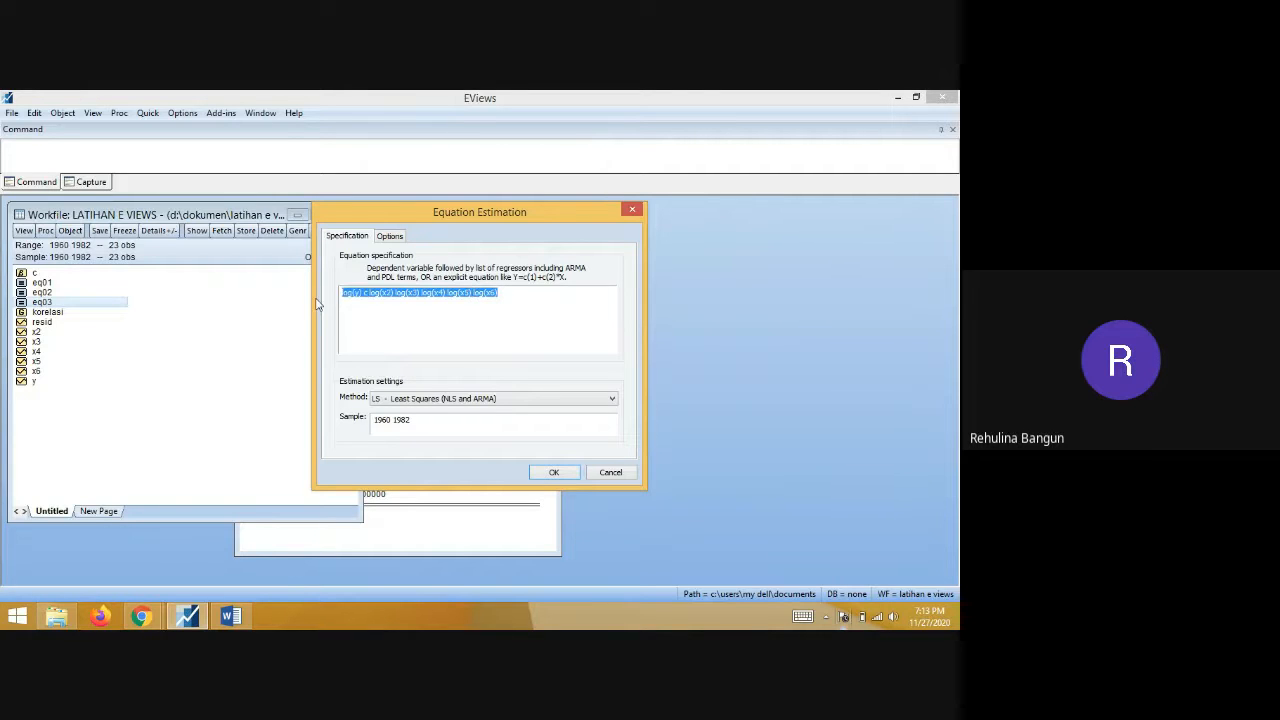
{"action": "left_click", "coordinate": [378, 302]}
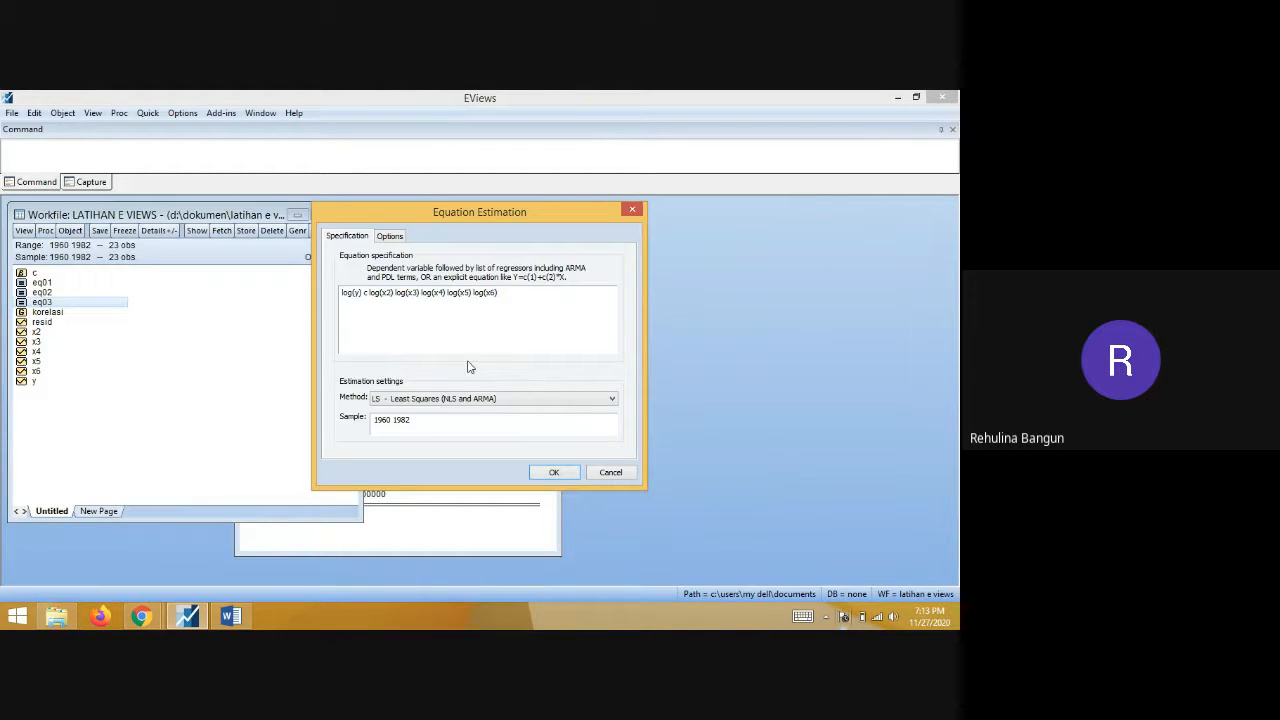
{"action": "left_click", "coordinate": [547, 472]}
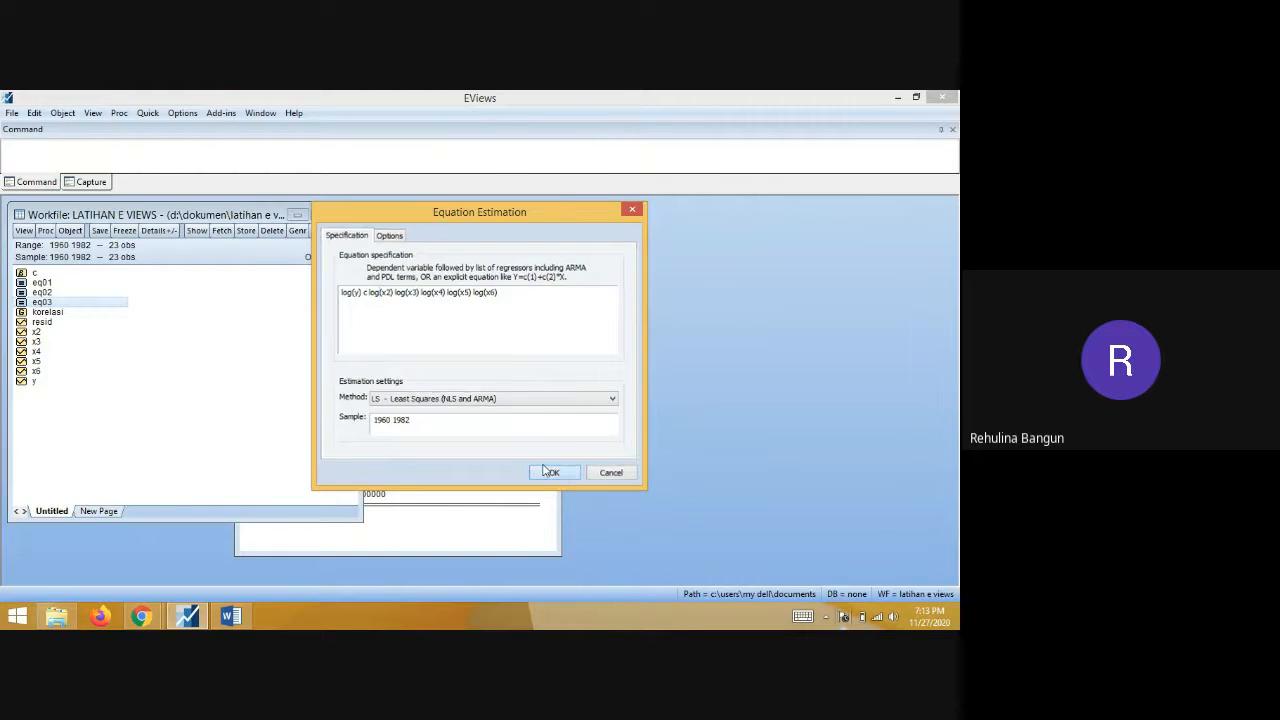
- Switch to Word and add the line "Disembuhkan dengan model logaritma" below the multicollinearity source note
{"action": "left_click", "coordinate": [229, 616]}
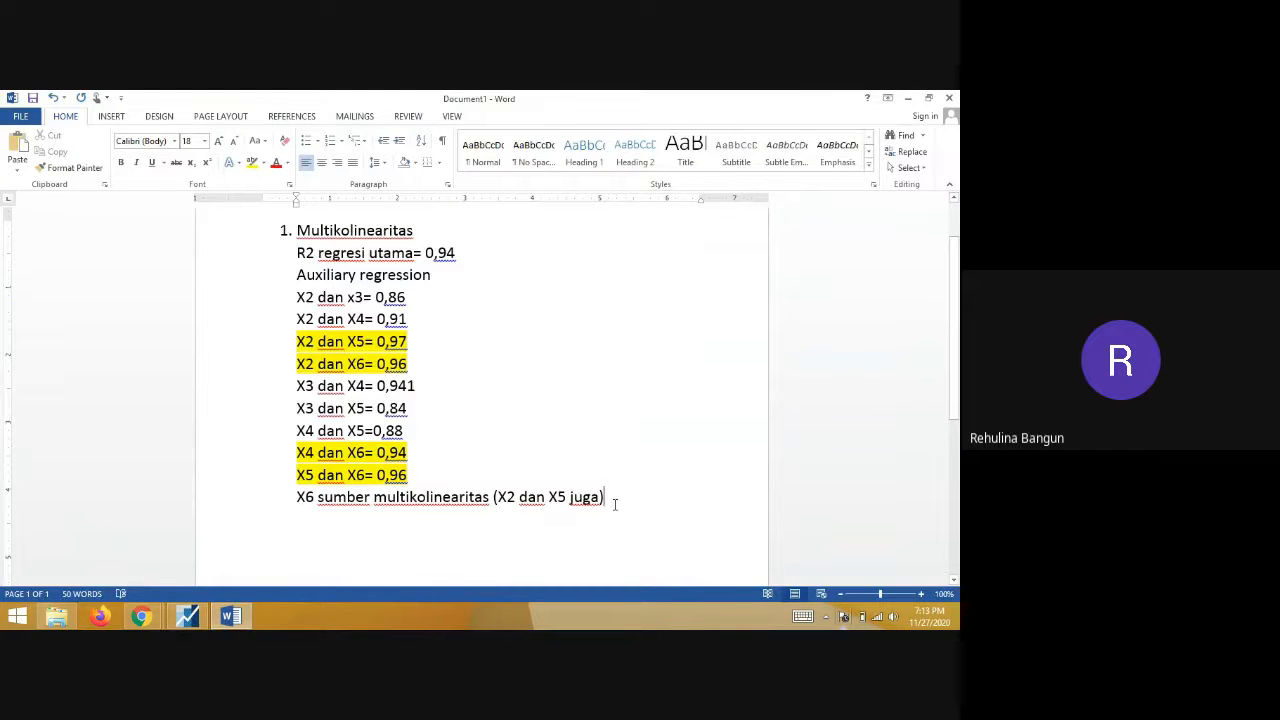
{"action": "key", "text": "Return"}
{"action": "type", "text": "d"}
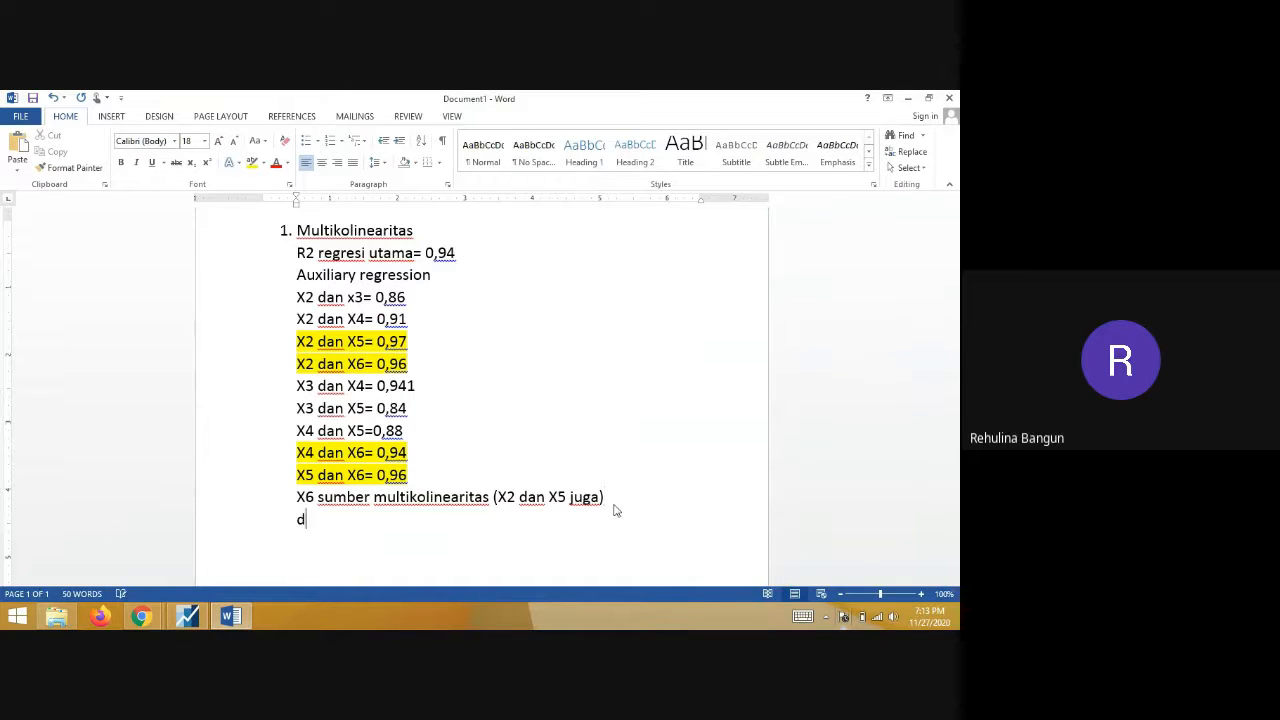
{"action": "type", "text": "isembuhkan dengan"}
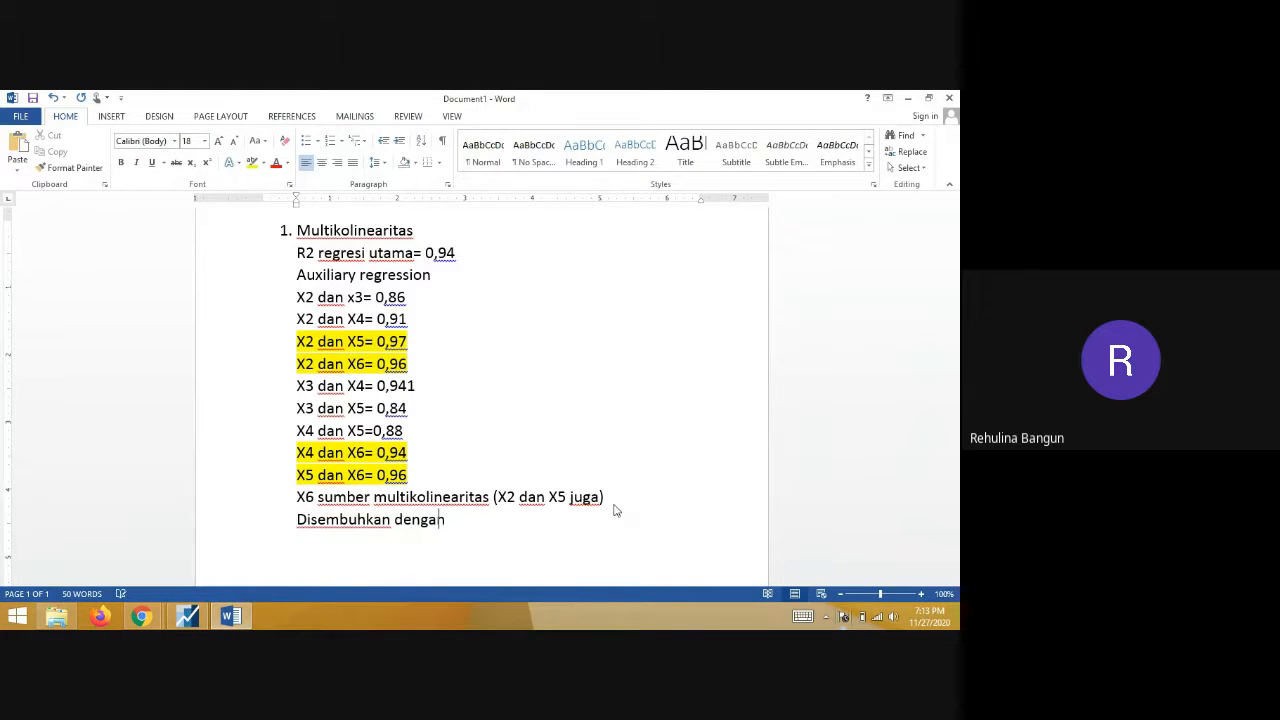
{"action": "type", "text": " model ,pgarit"}
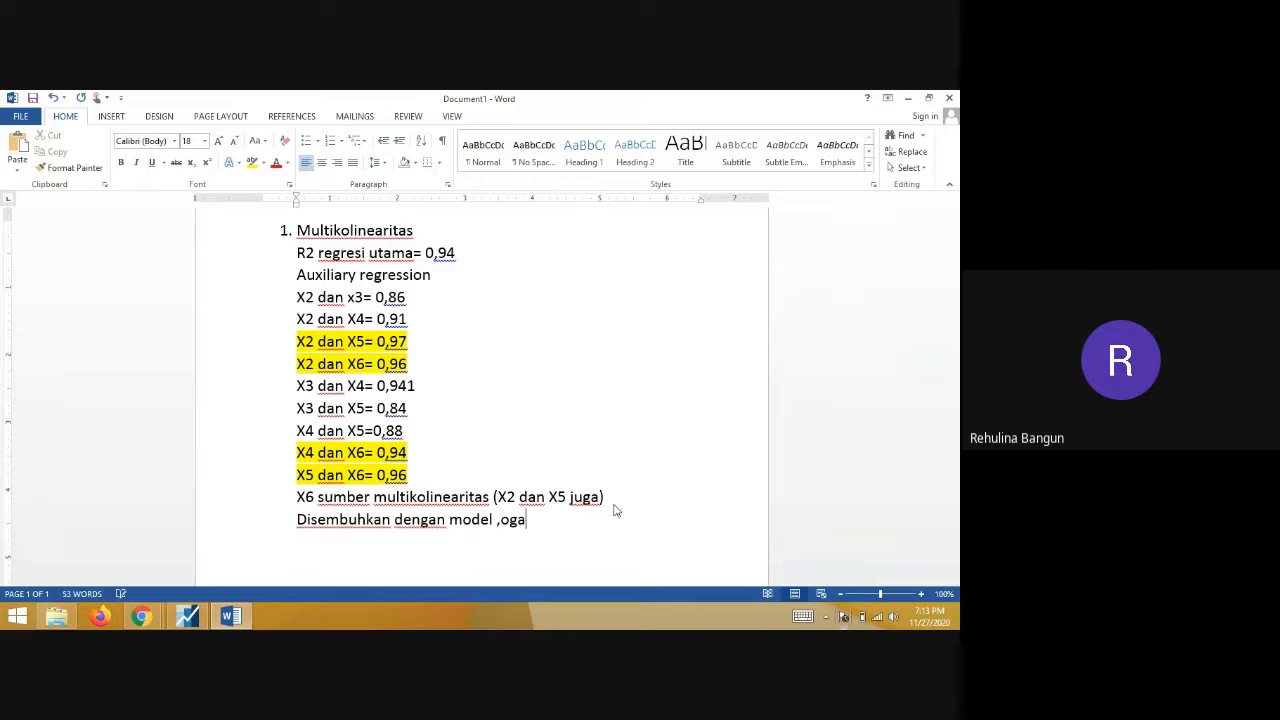
{"action": "key", "text": "BackSpace"}
{"action": "key", "text": "BackSpace"}
{"action": "key", "text": "BackSpace"}
{"action": "key", "text": "BackSpace"}
{"action": "key", "text": "BackSpace"}
{"action": "key", "text": "BackSpace"}
{"action": "key", "text": "BackSpace"}
{"action": "type", "text": "logaritma"}
- Paste the copied log equation specification on a new line and set its font size to 18
{"action": "key", "text": "Return"}
{"action": "key", "text": "ctrl+v"}
{"action": "scroll", "coordinate": [600, 495], "scroll_direction": "down", "scroll_amount": 2}
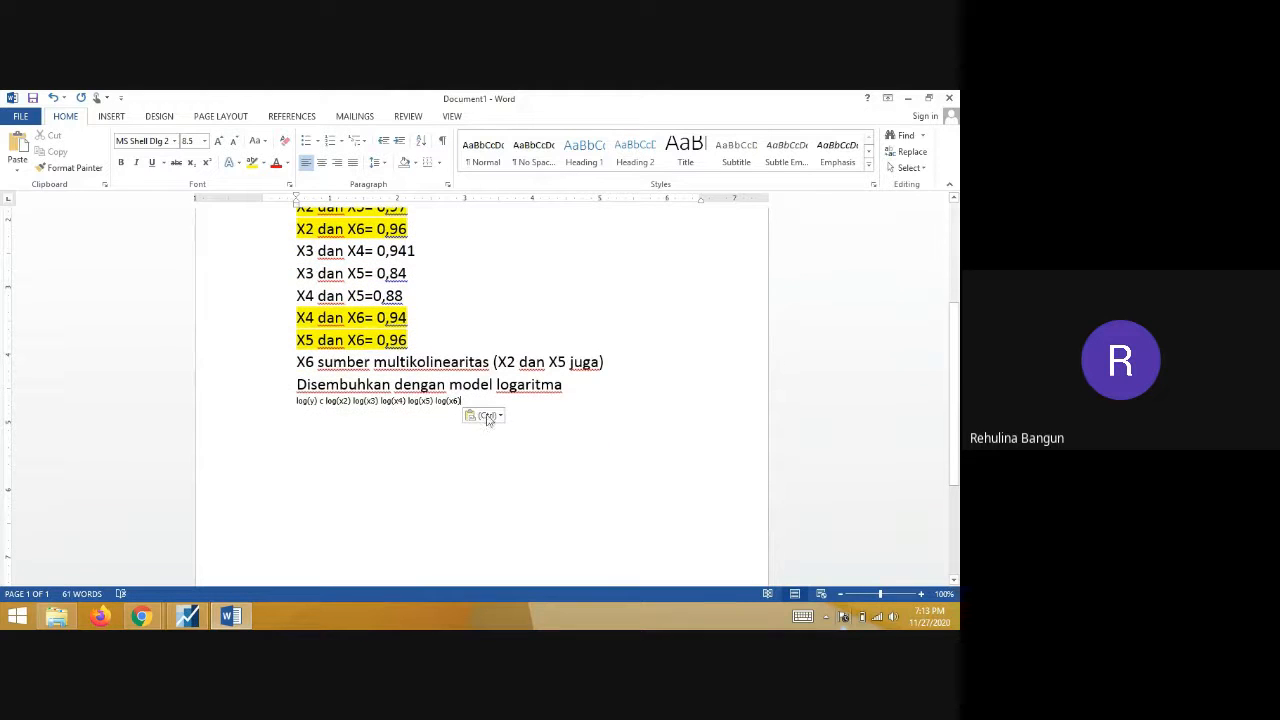
{"action": "left_click_drag", "start_coordinate": [466, 402], "coordinate": [295, 410]}
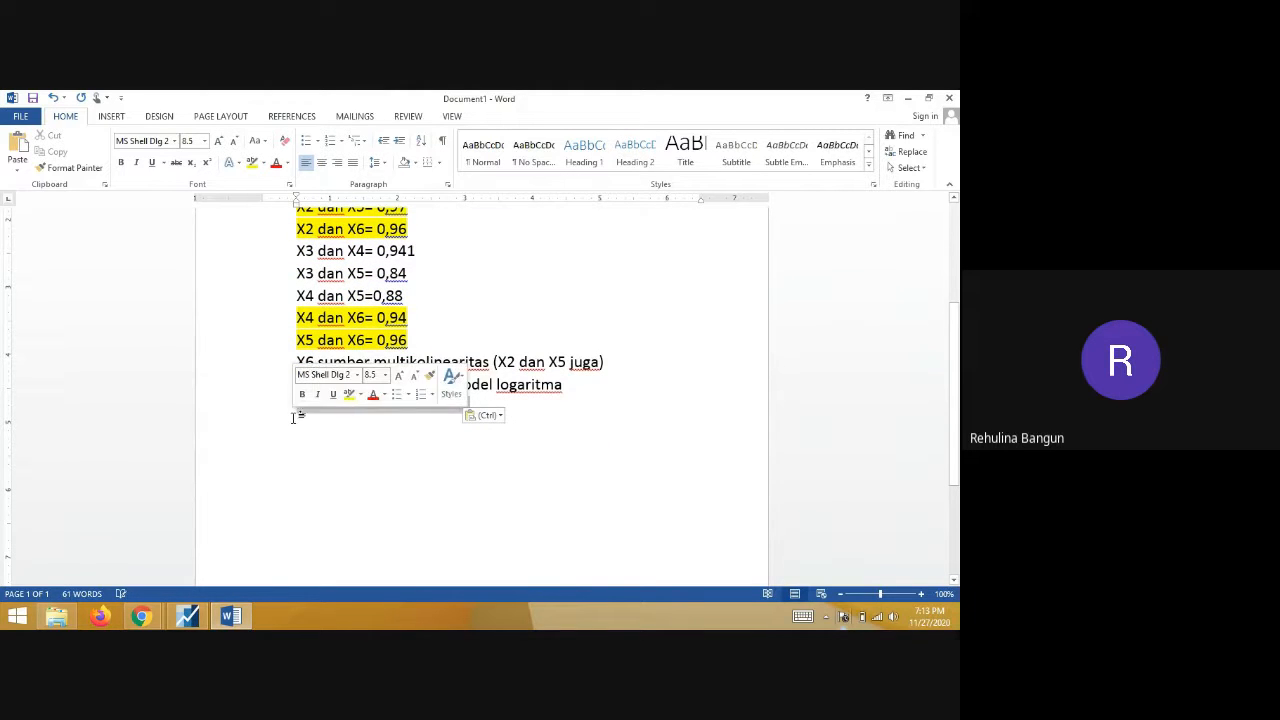
{"action": "left_click", "coordinate": [196, 141]}
{"action": "type", "text": "18"}
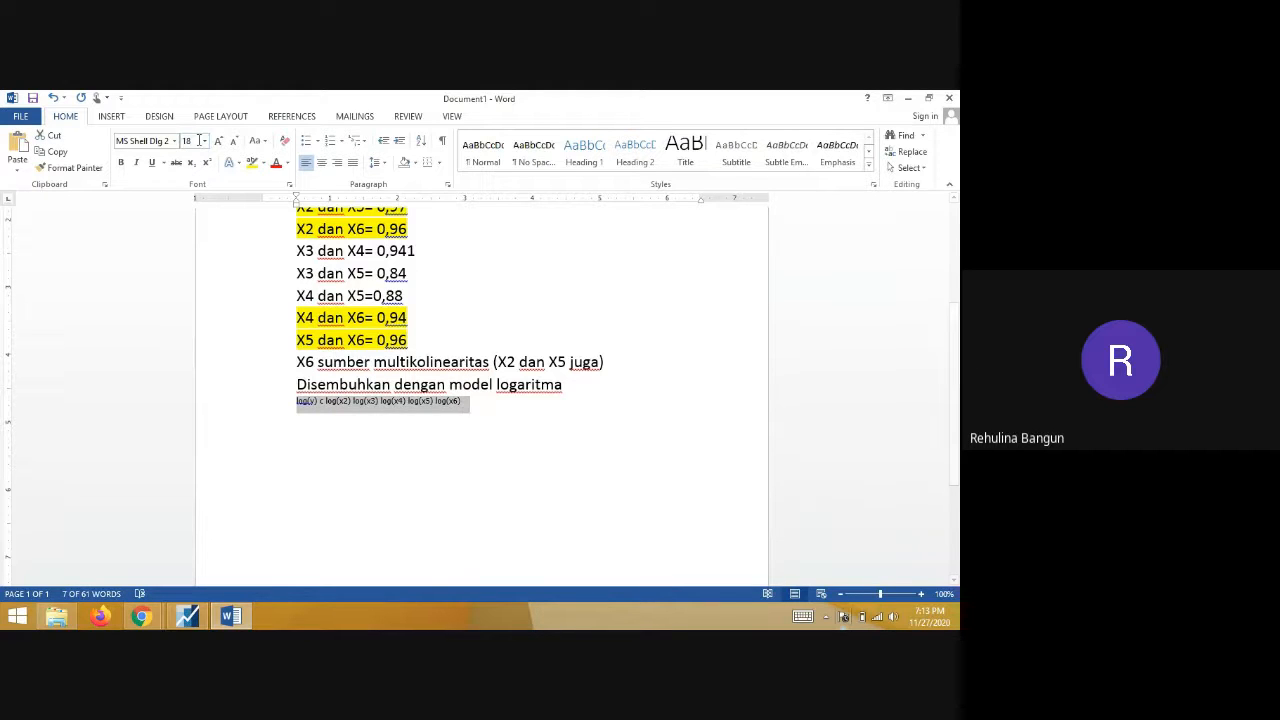
{"action": "key", "text": "Return"}
{"action": "left_click", "coordinate": [373, 429]}
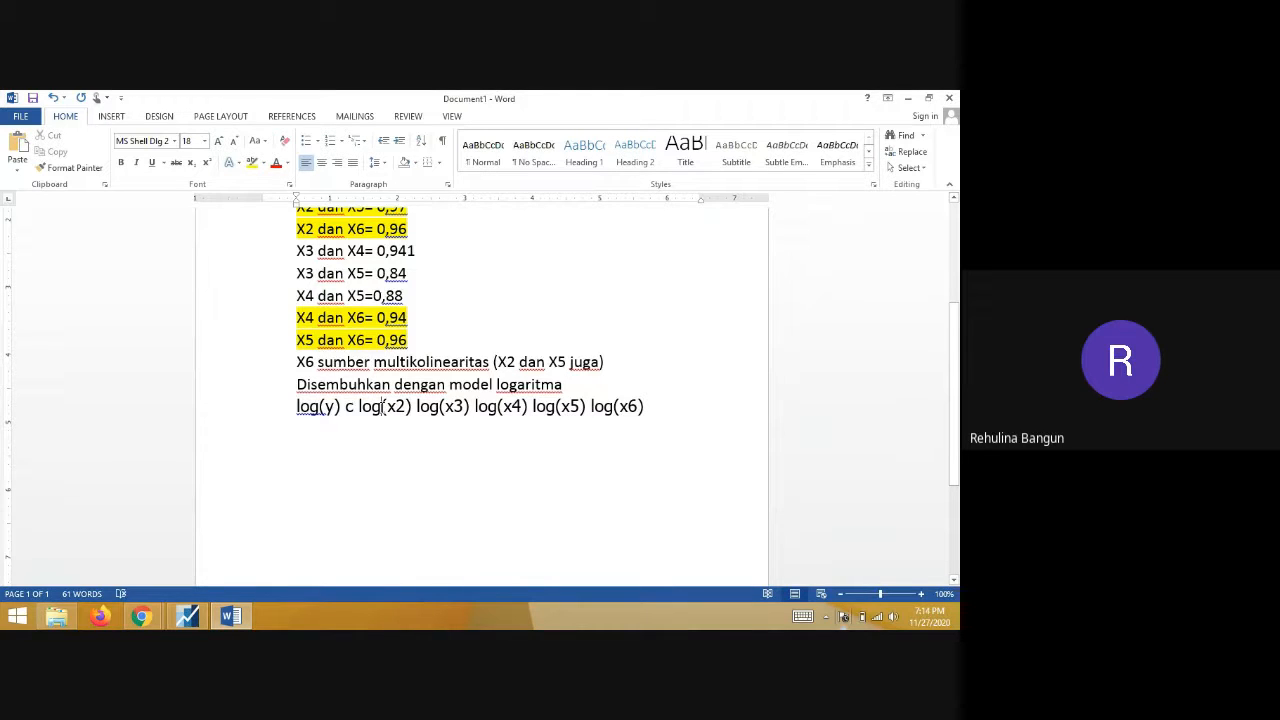
{"action": "left_click", "coordinate": [383, 406]}
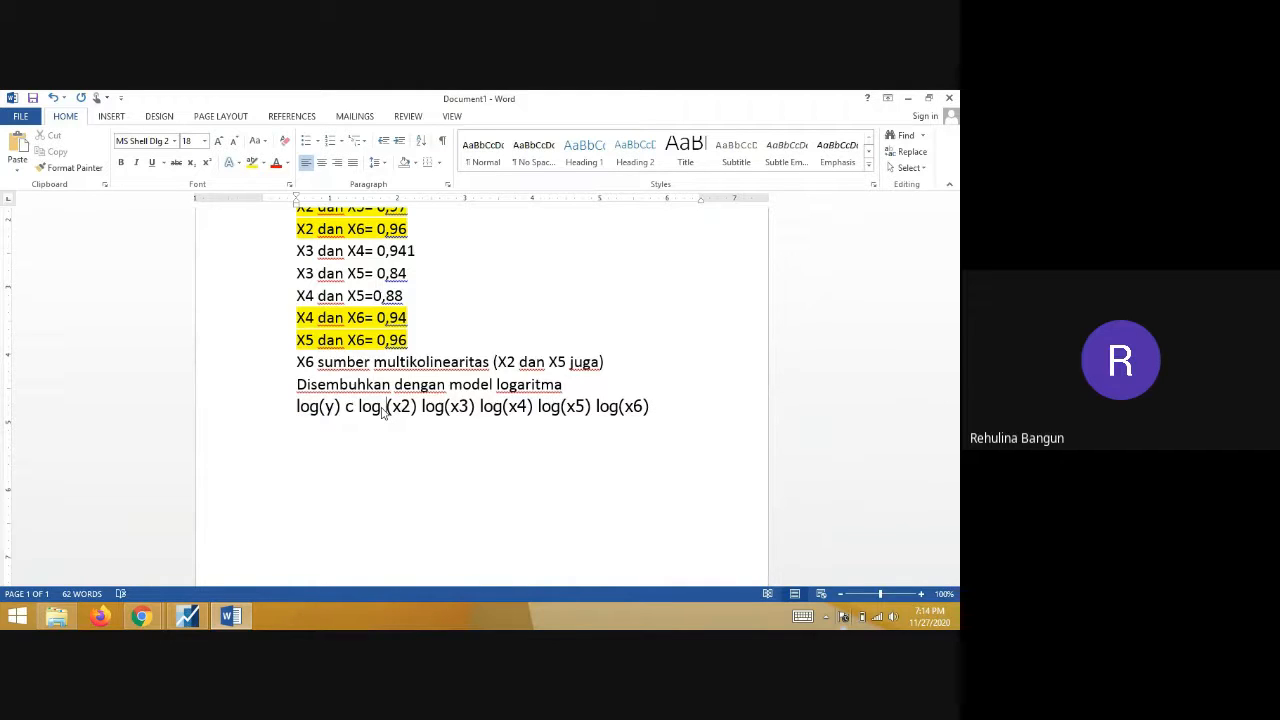
{"action": "key", "text": "BackSpace"}
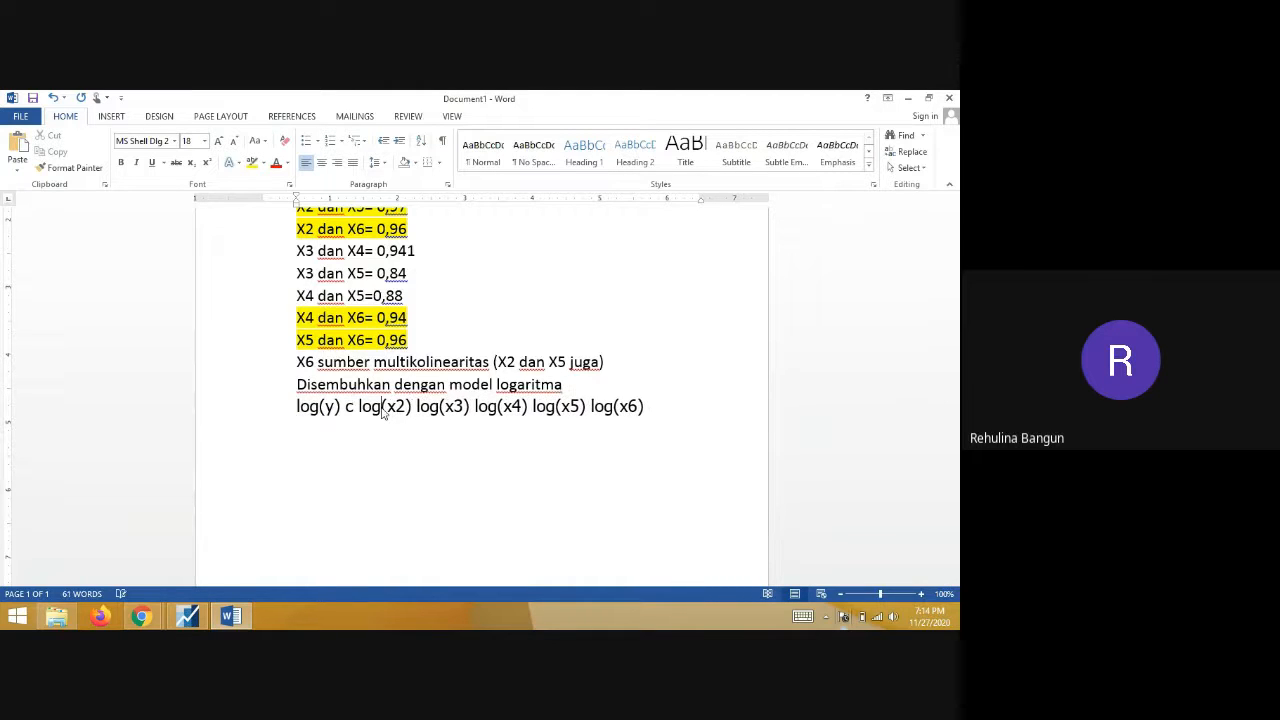
{"action": "key", "text": "Right"}
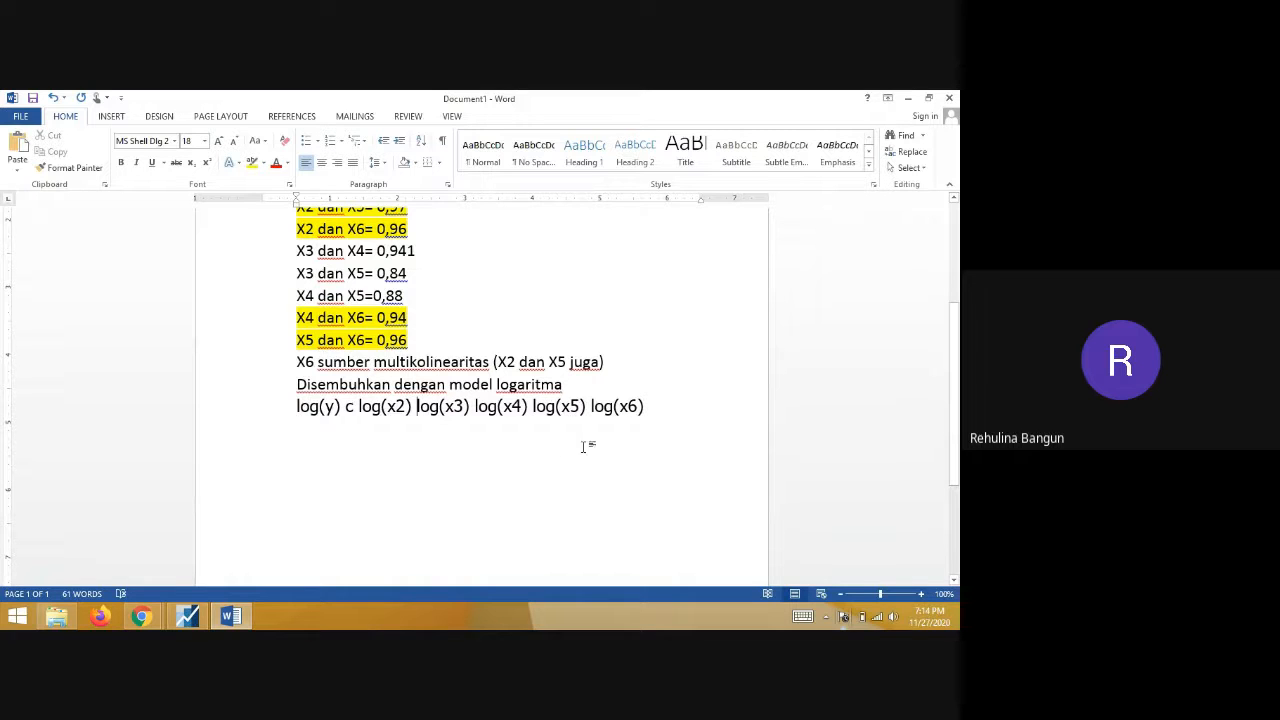
- Check the R-squared of the new log regression in EViews and record "R square= 0,98" below the log specification in Word
{"action": "left_click", "coordinate": [200, 620]}
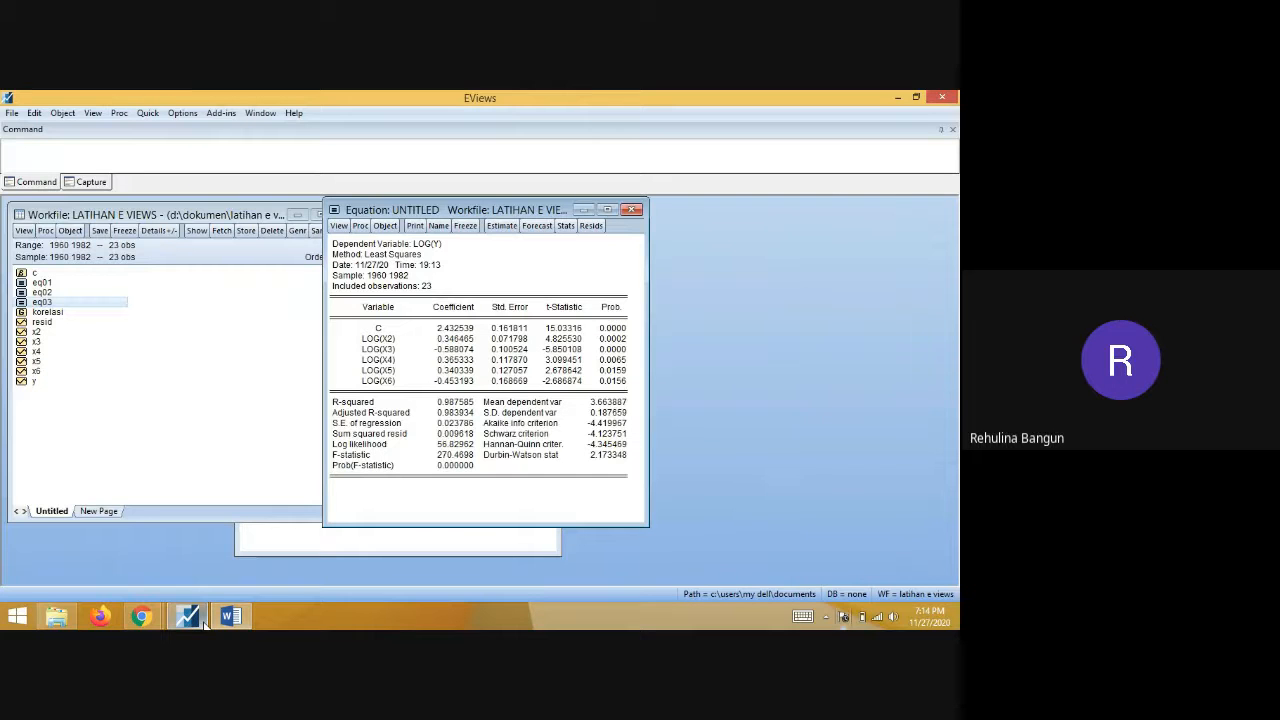
{"action": "left_click_drag", "start_coordinate": [414, 209], "coordinate": [264, 201]}
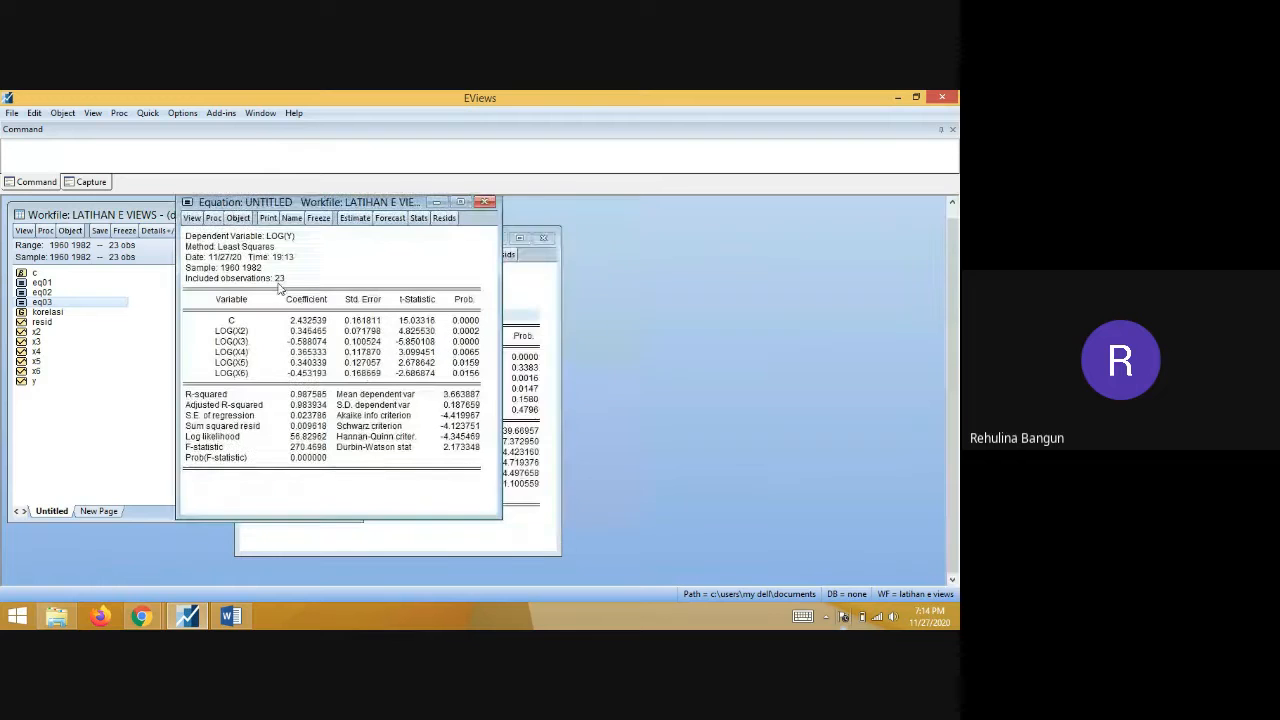
{"action": "left_click", "coordinate": [229, 617]}
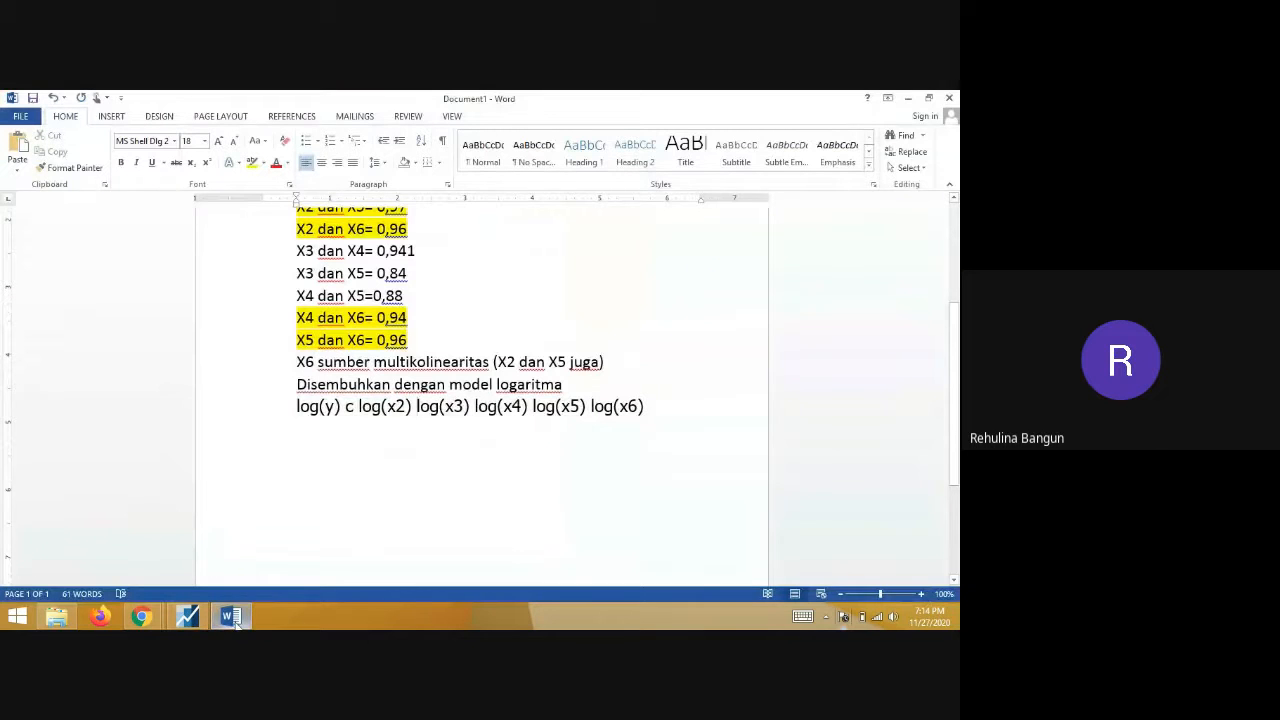
{"action": "left_click", "coordinate": [645, 405]}
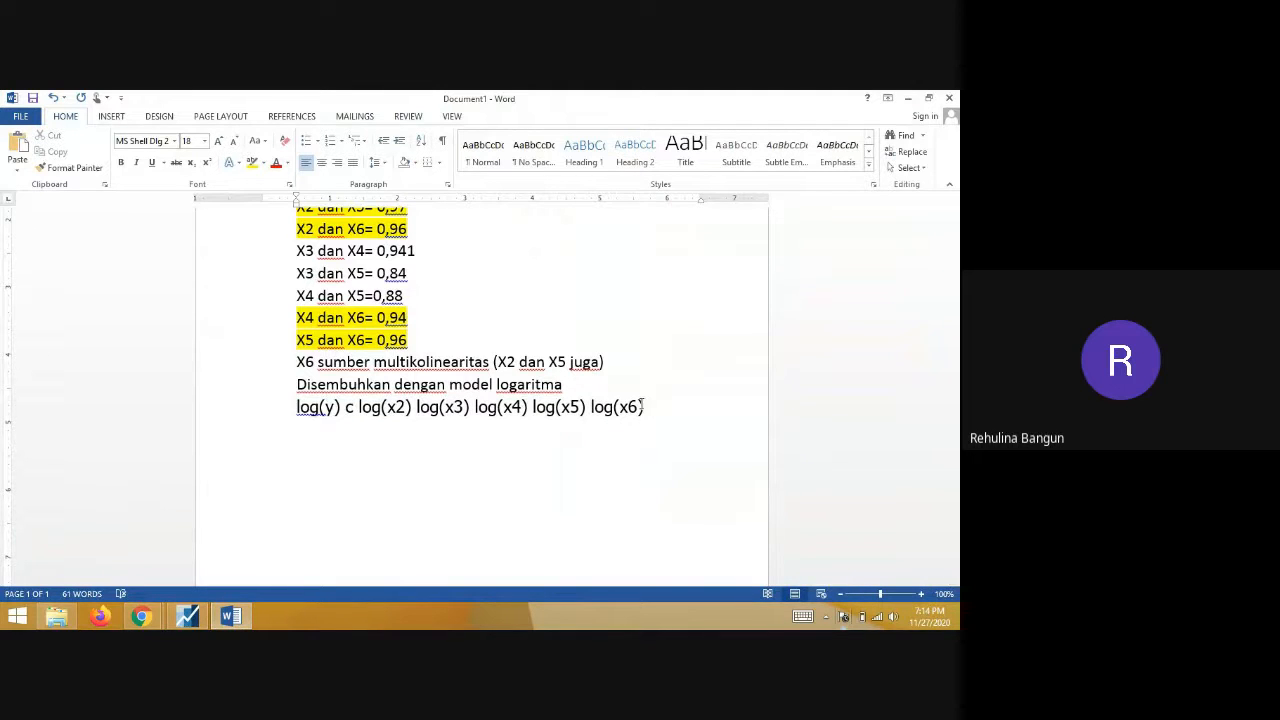
{"action": "key", "text": "Return"}
{"action": "type", "text": "R swuare"}
{"action": "key", "text": "BackSpace"}
{"action": "key", "text": "BackSpace"}
{"action": "key", "text": "BackSpace"}
{"action": "key", "text": "BackSpace"}
{"action": "key", "text": "BackSpace"}
{"action": "type", "text": "quare= 0,98"}
{"action": "key", "text": "Return"}
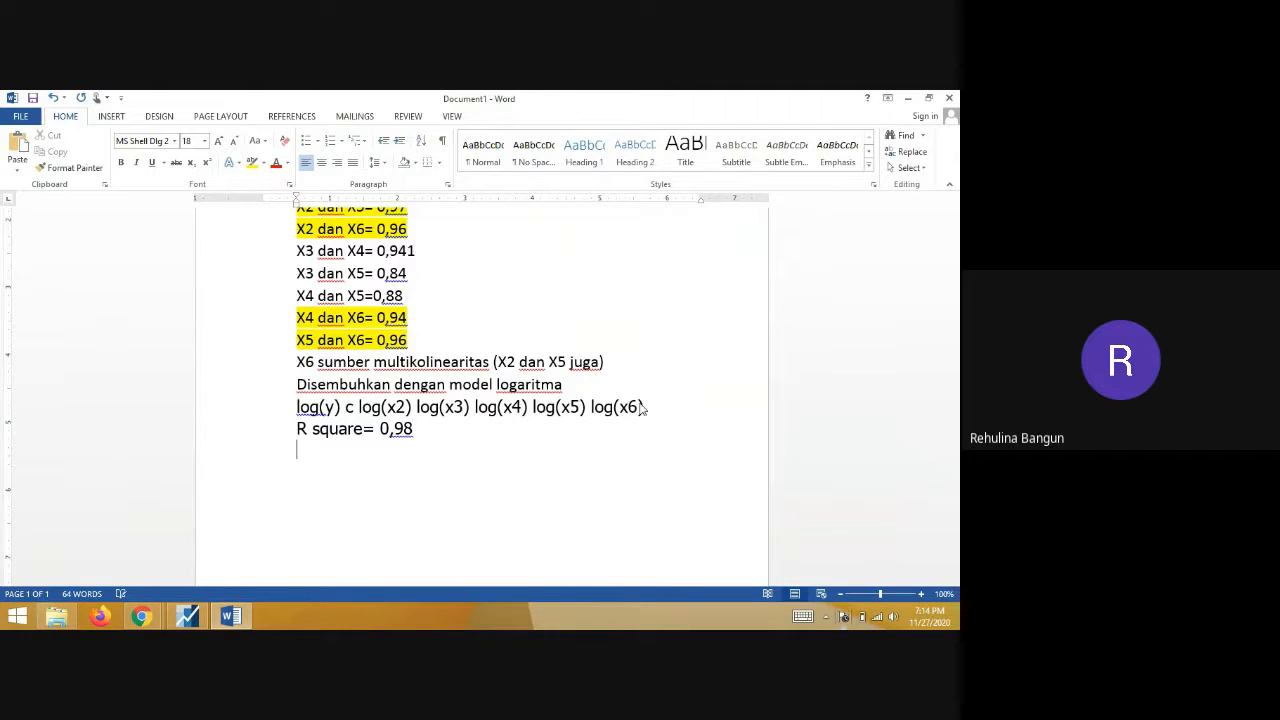
- Insert a blank line above the log equation specification and place the cursor below the R square line
{"action": "scroll", "coordinate": [642, 407], "scroll_direction": "up", "scroll_amount": 1}
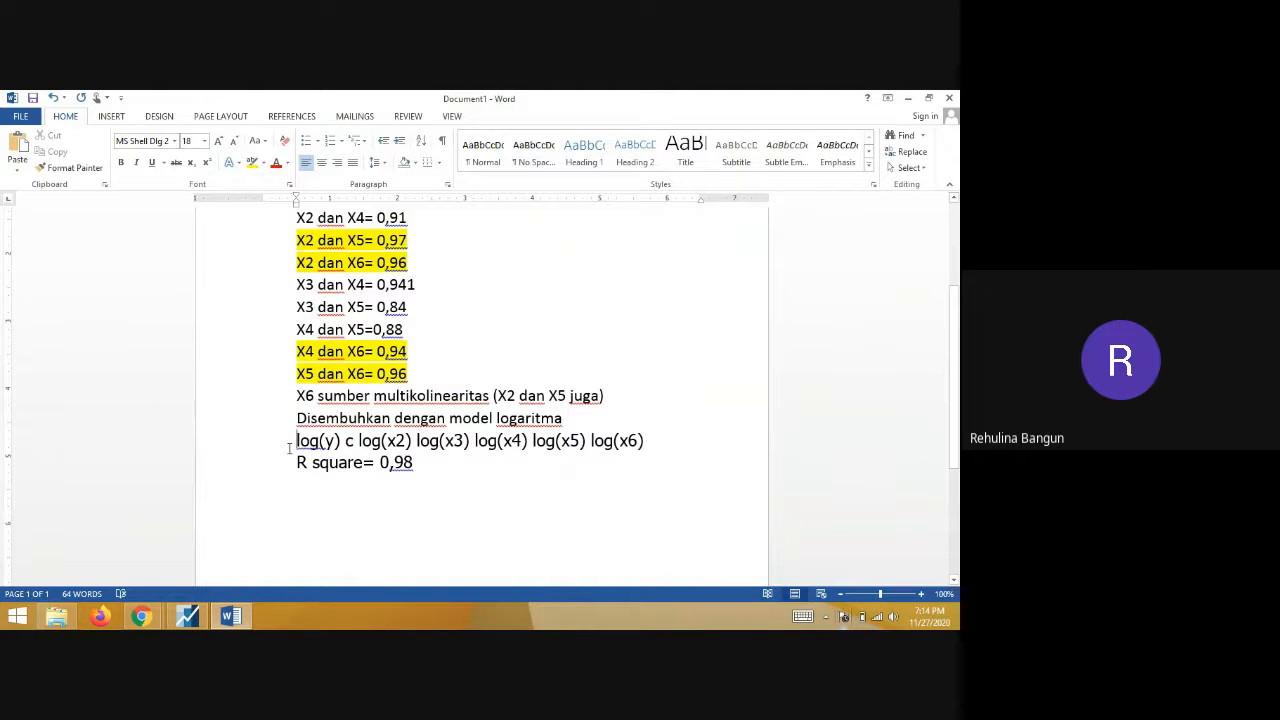
{"action": "key", "text": "Return"}
{"action": "left_click", "coordinate": [447, 480]}
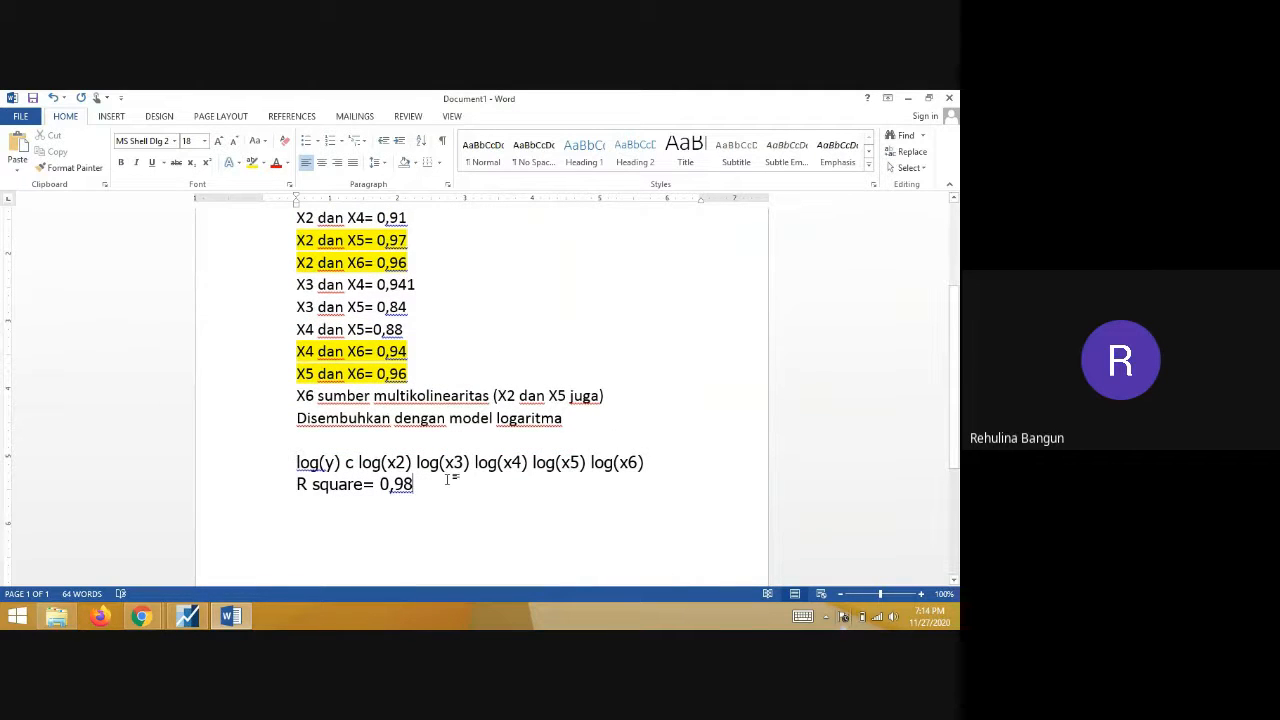
{"action": "key", "text": "Down"}
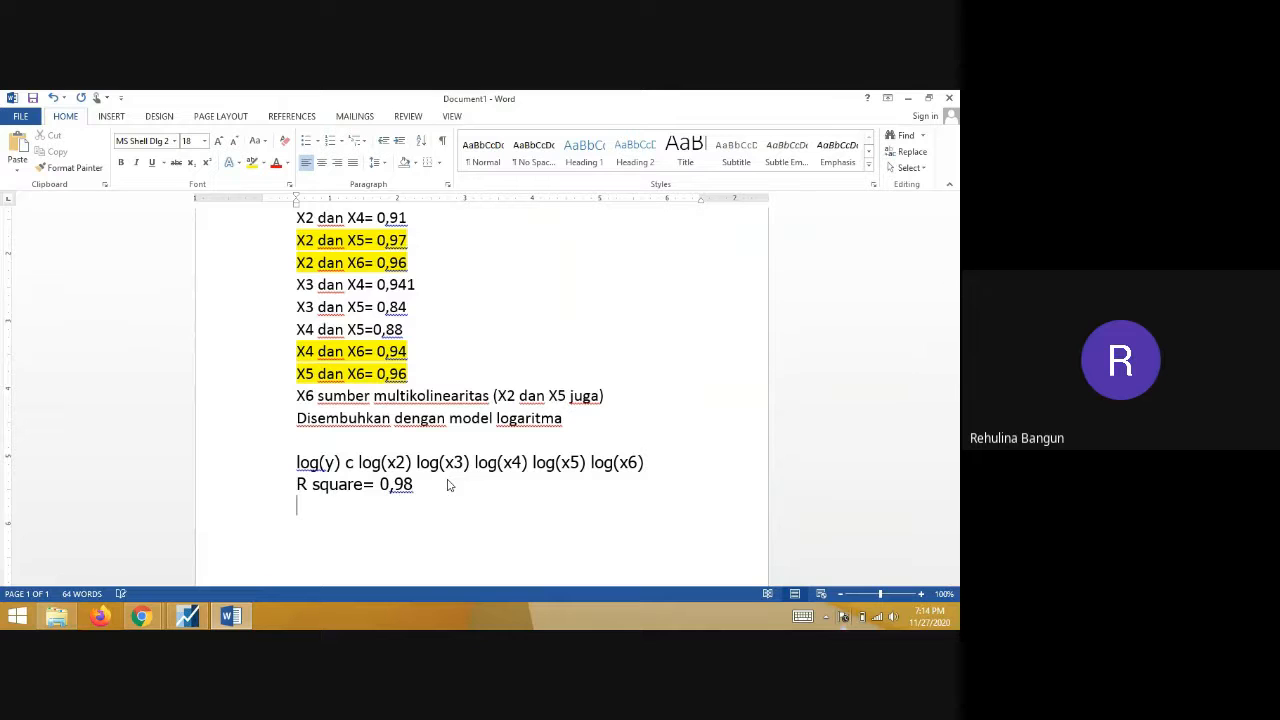
{"action": "left_click", "coordinate": [192, 616]}
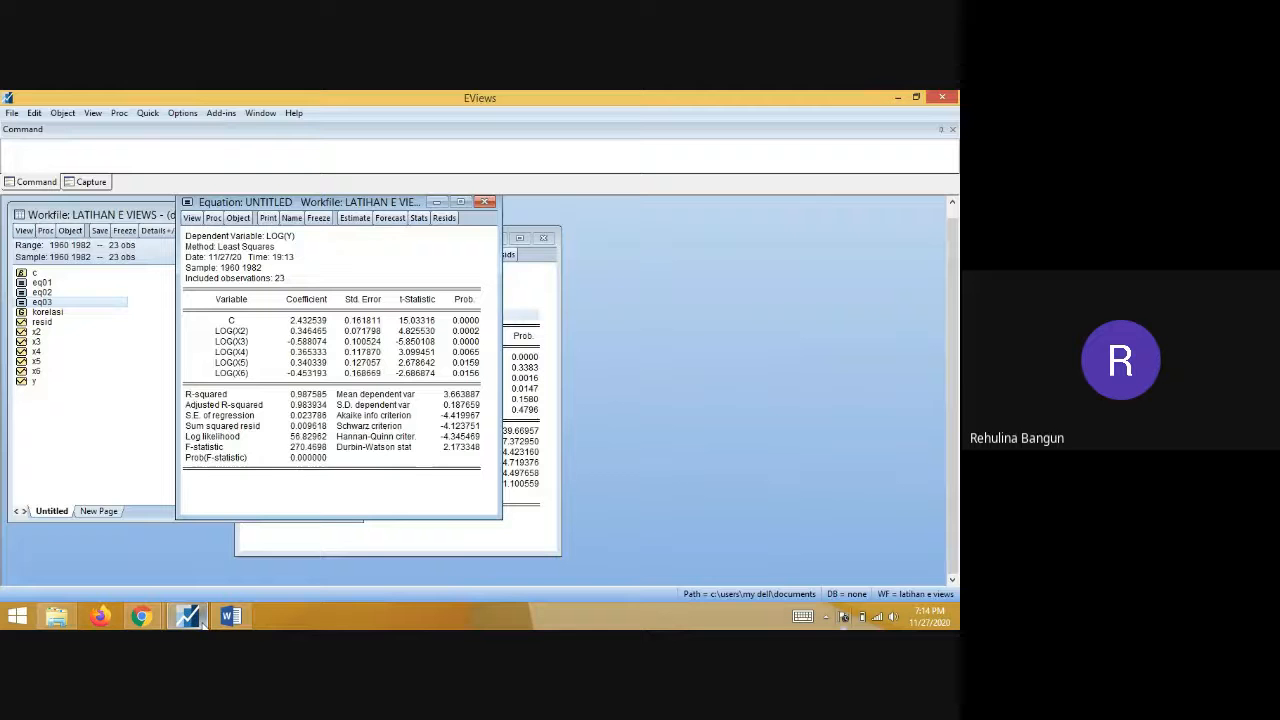
{"action": "left_click", "coordinate": [191, 219]}
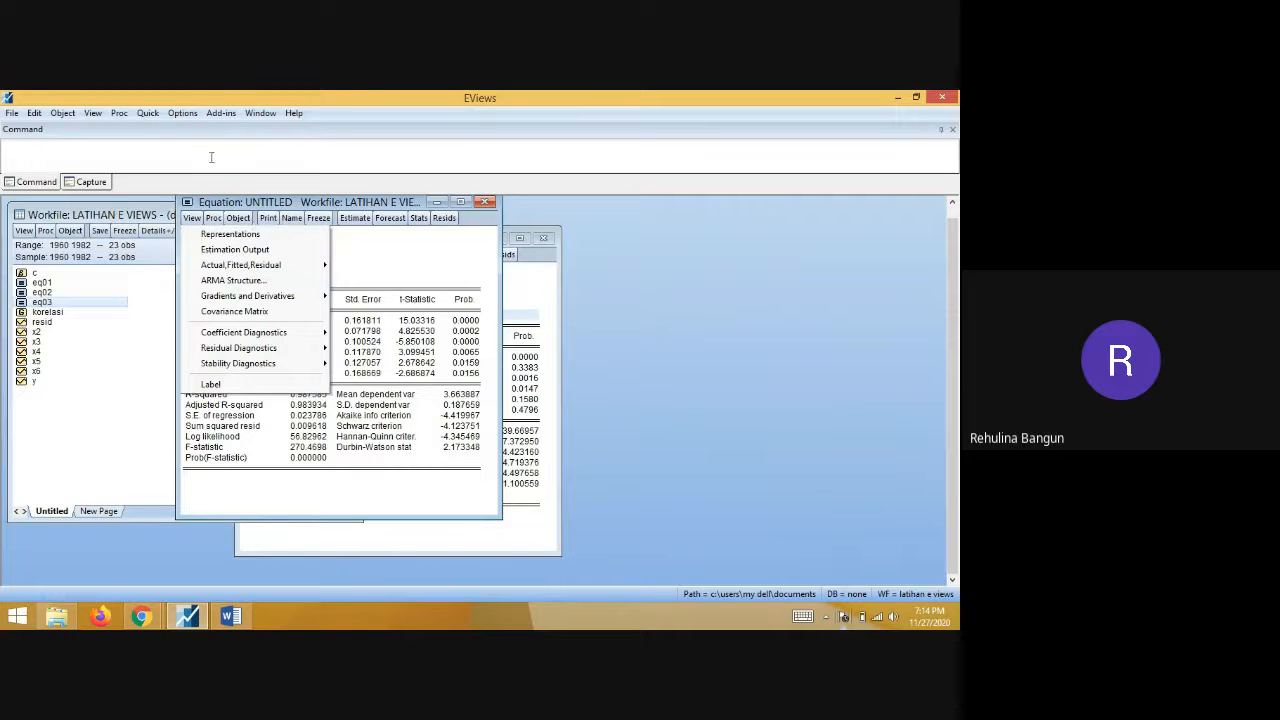
{"action": "left_click", "coordinate": [155, 118]}
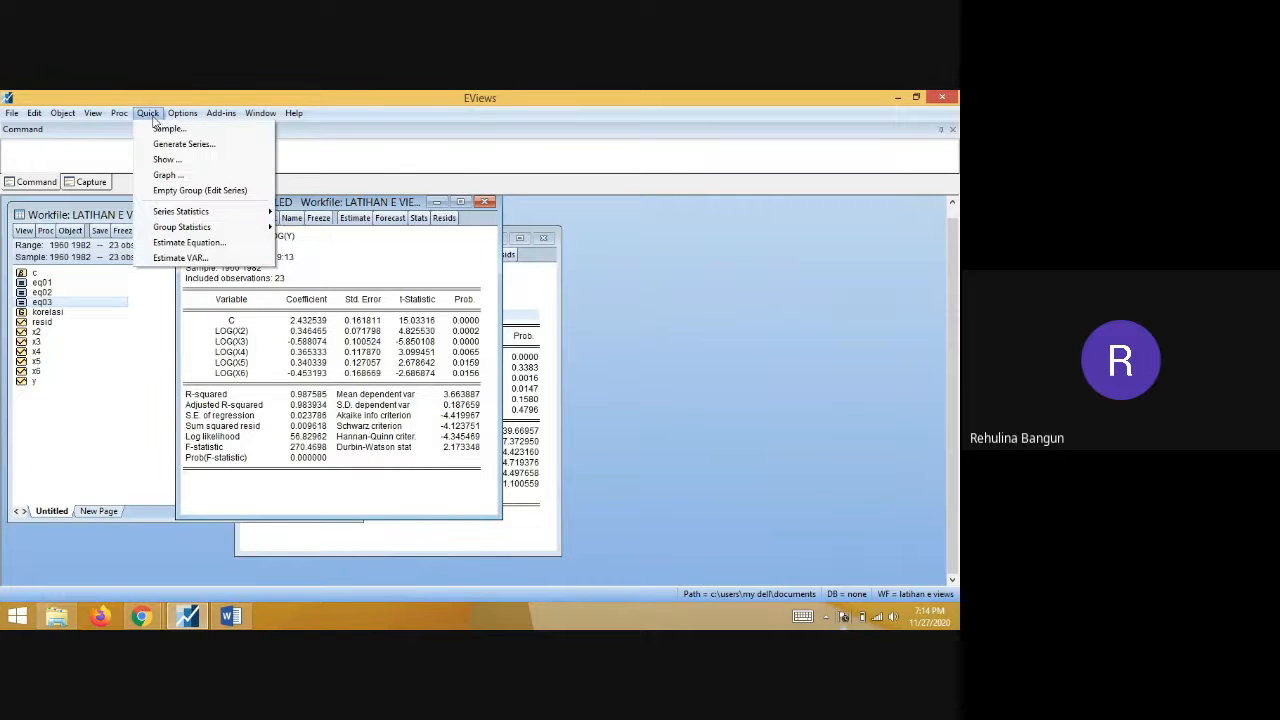
{"action": "left_click", "coordinate": [189, 243]}
{"action": "type", "text": "log("}
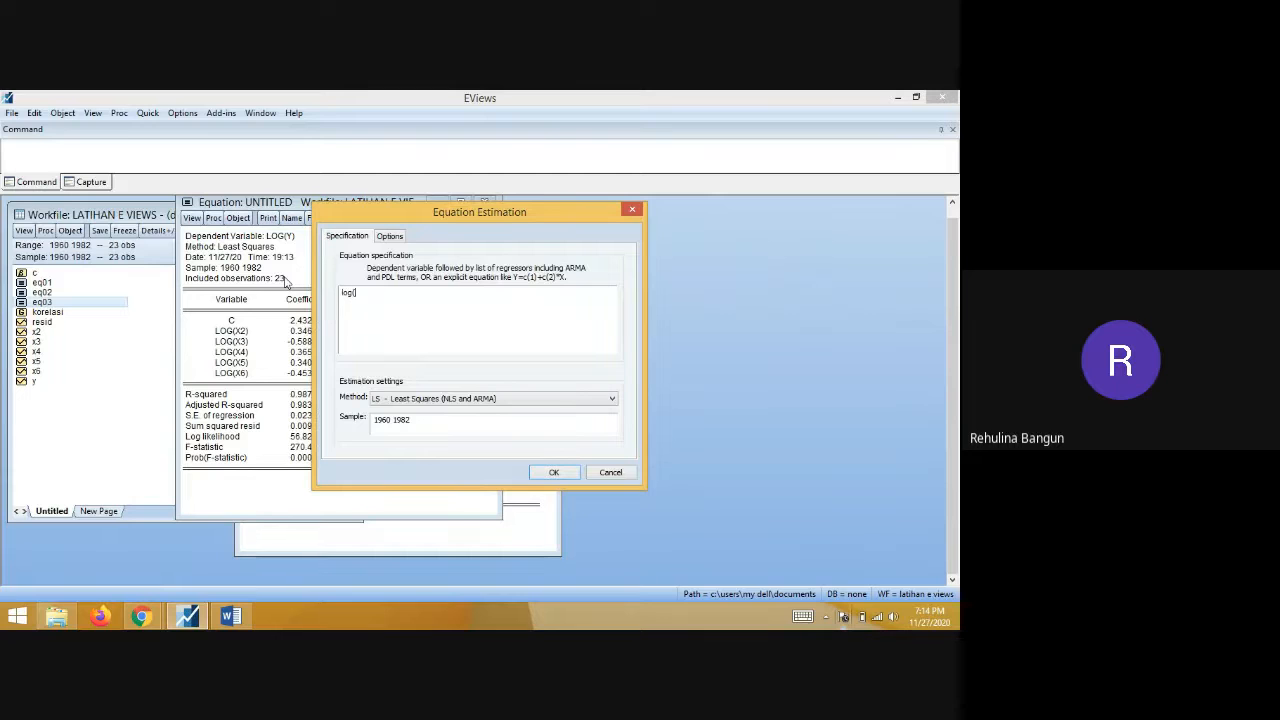
{"action": "type", "text": "x2)"}
{"action": "left_click", "coordinate": [597, 478]}
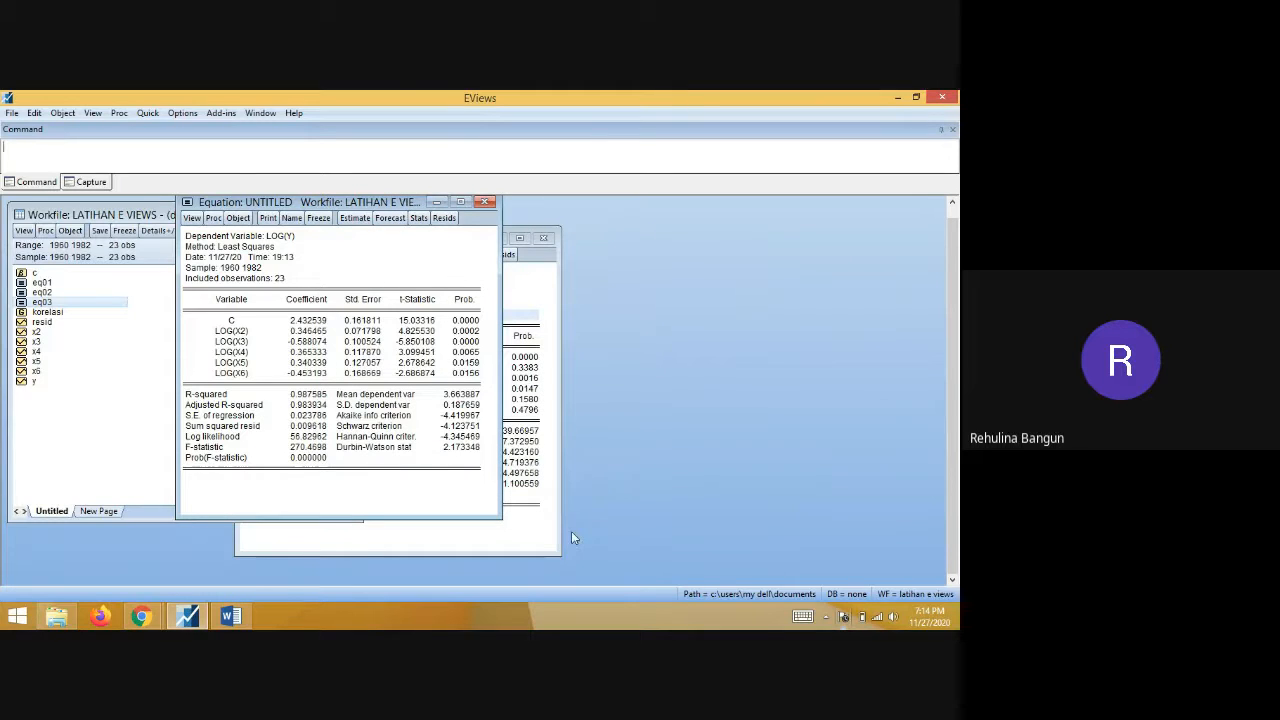
- Switch to the Google Meet window in Chrome to view the ongoing meeting
{"action": "left_click", "coordinate": [229, 617]}
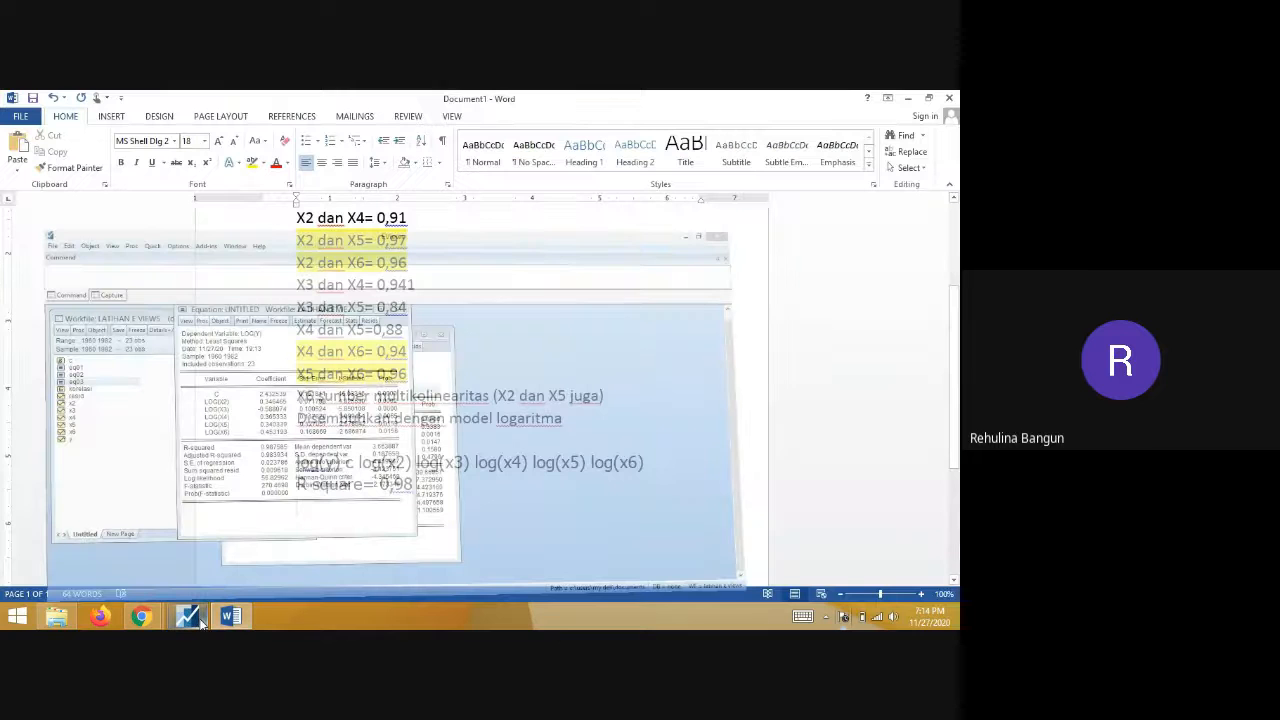
{"action": "left_click", "coordinate": [196, 619]}
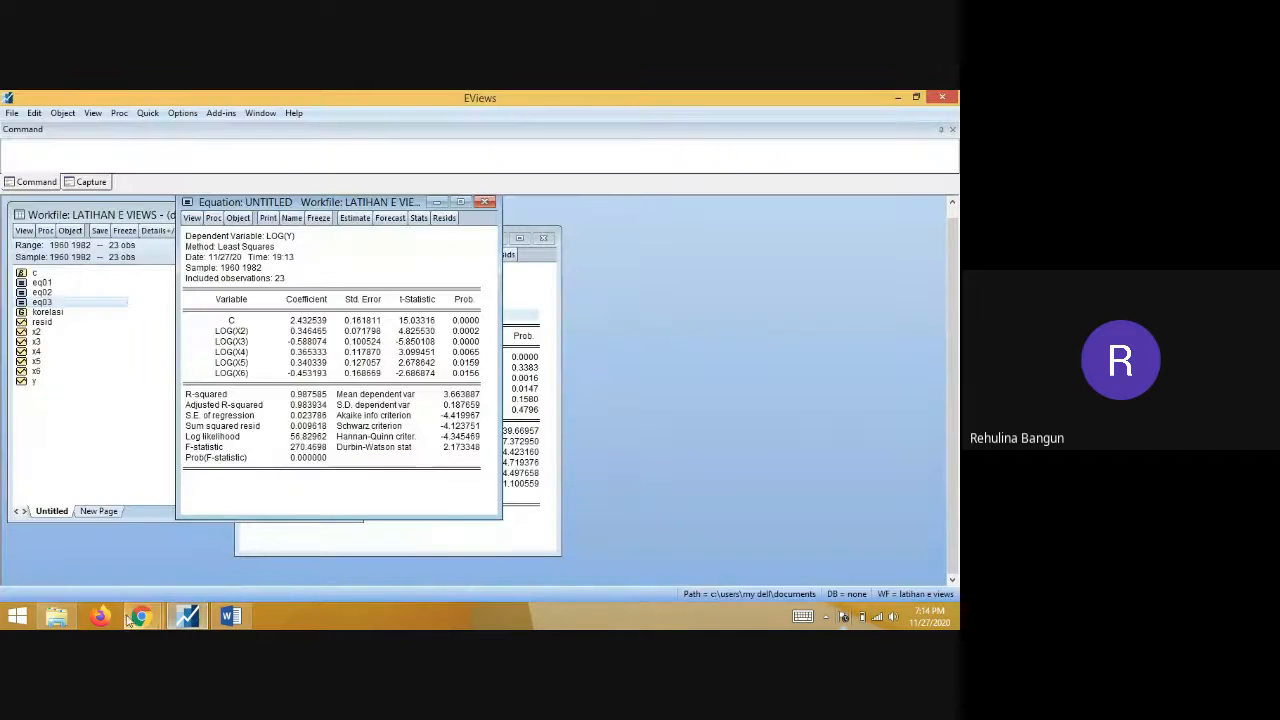
{"action": "mouse_move", "coordinate": [141, 620]}
{"action": "left_click", "coordinate": [100, 560]}
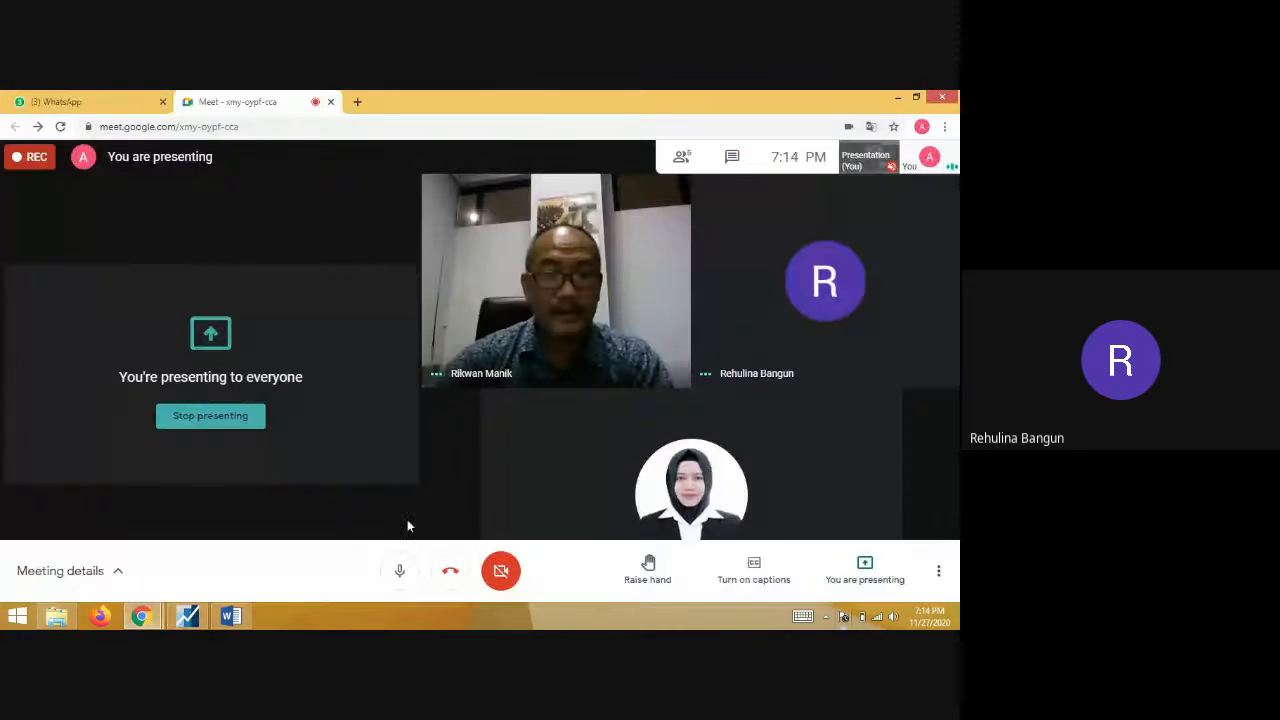
- Stop presenting the screen in the Google Meet call
{"action": "left_click", "coordinate": [243, 425]}
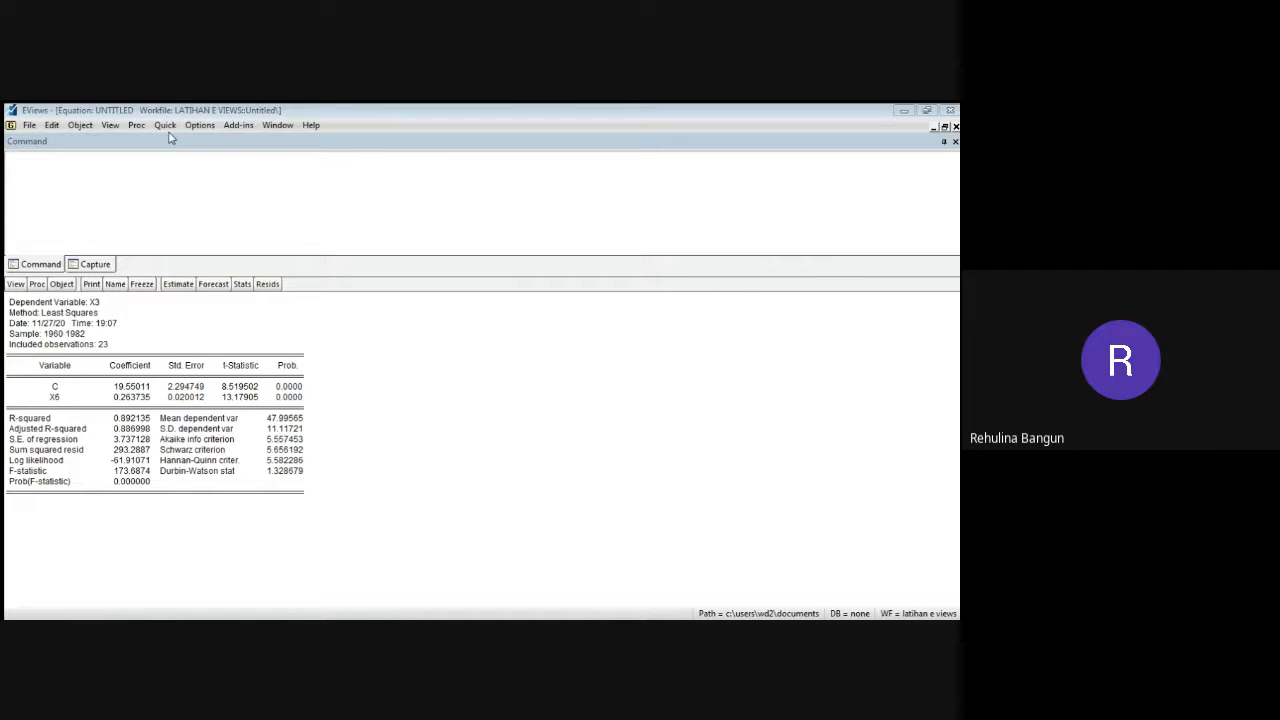
{"action": "left_click", "coordinate": [97, 181]}
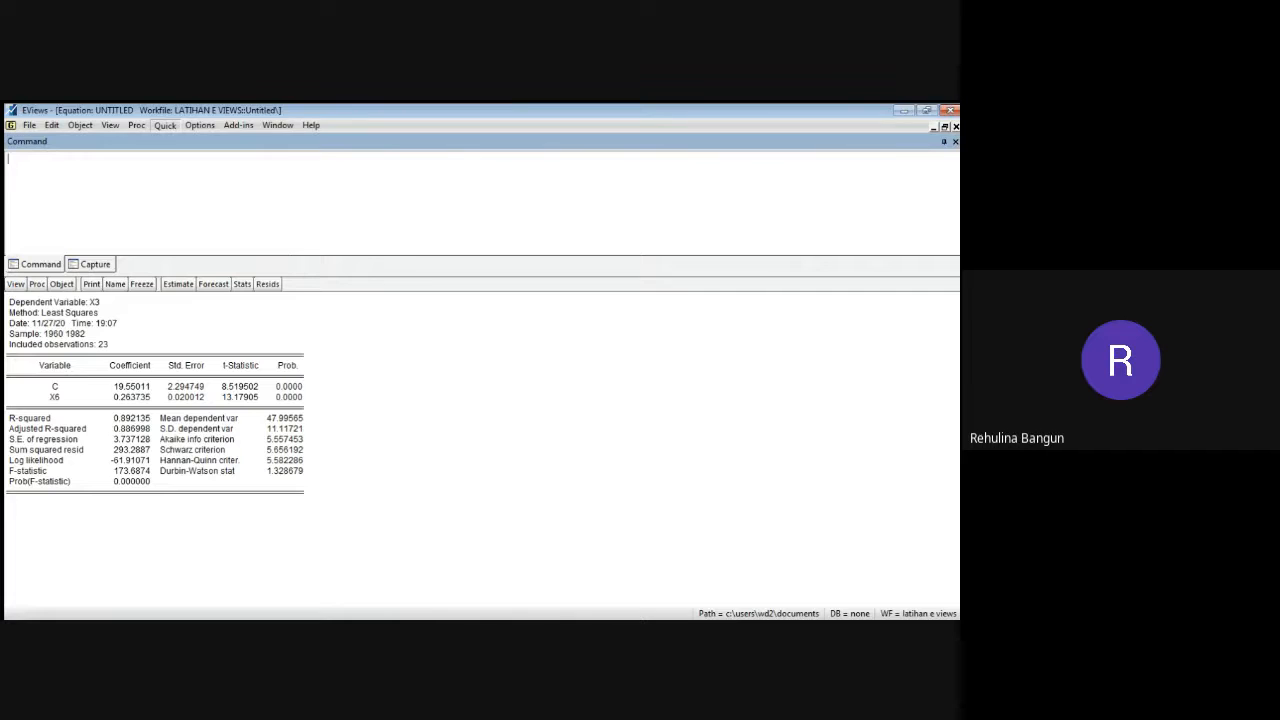
{"action": "left_click", "coordinate": [206, 258]}
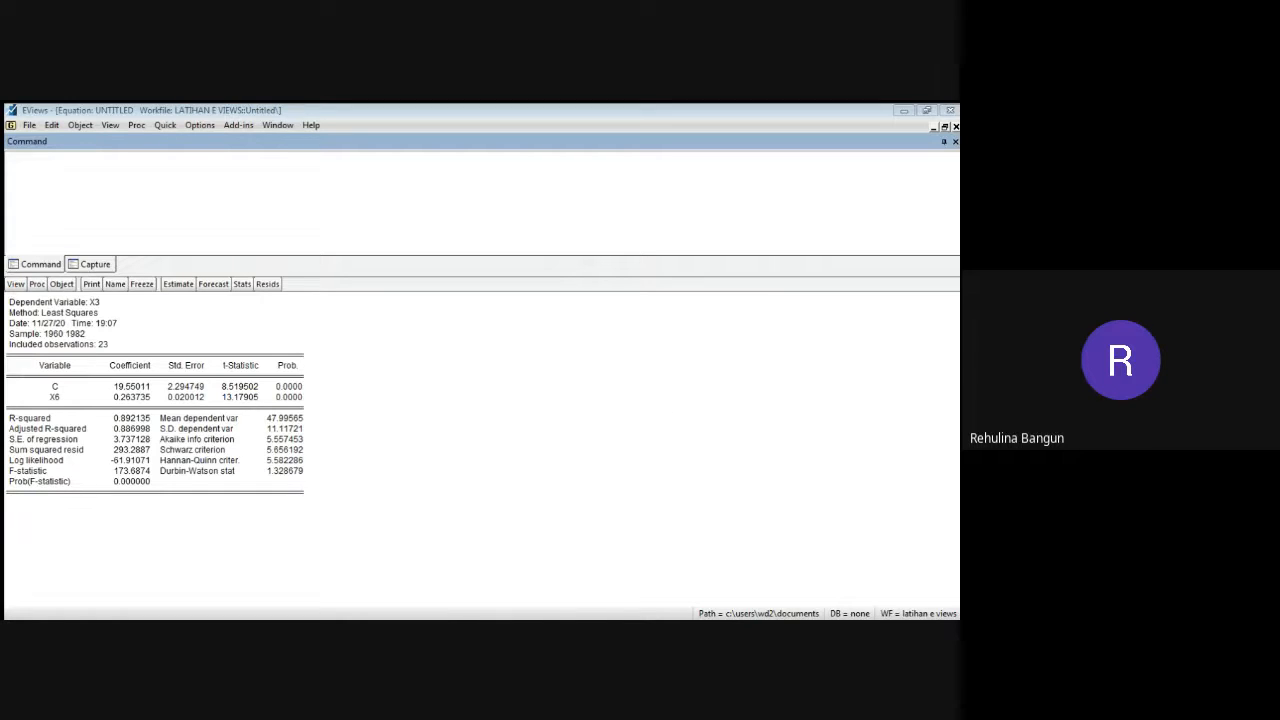
{"action": "left_click", "coordinate": [607, 499]}
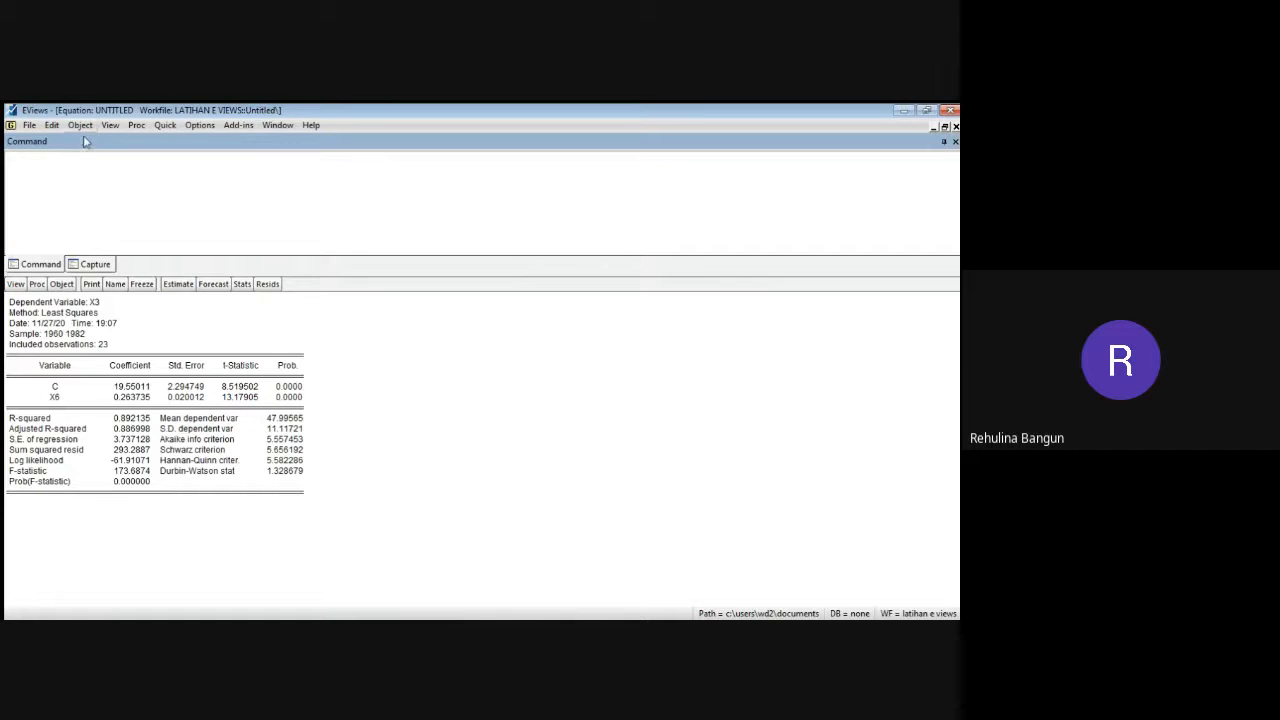
- Close the untitled equation of X3 on X6 and delete it from the EViews workfile
{"action": "left_click", "coordinate": [953, 114]}
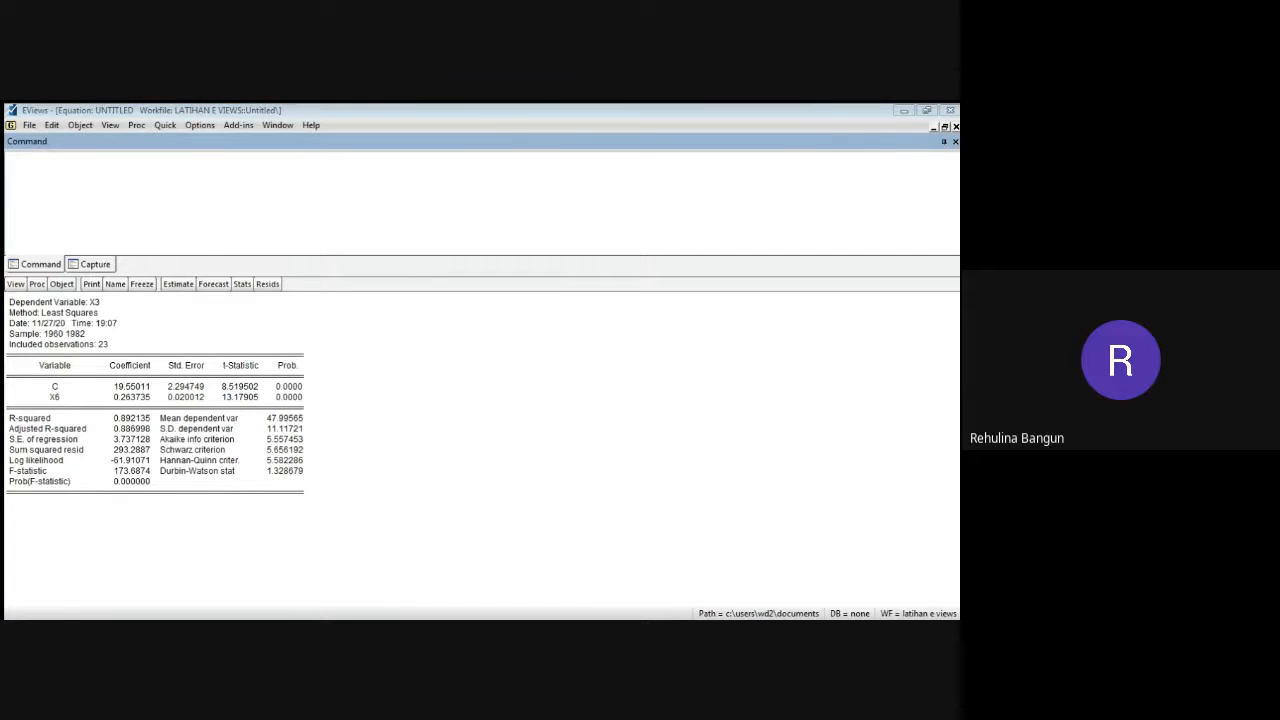
{"action": "key", "text": "Return"}
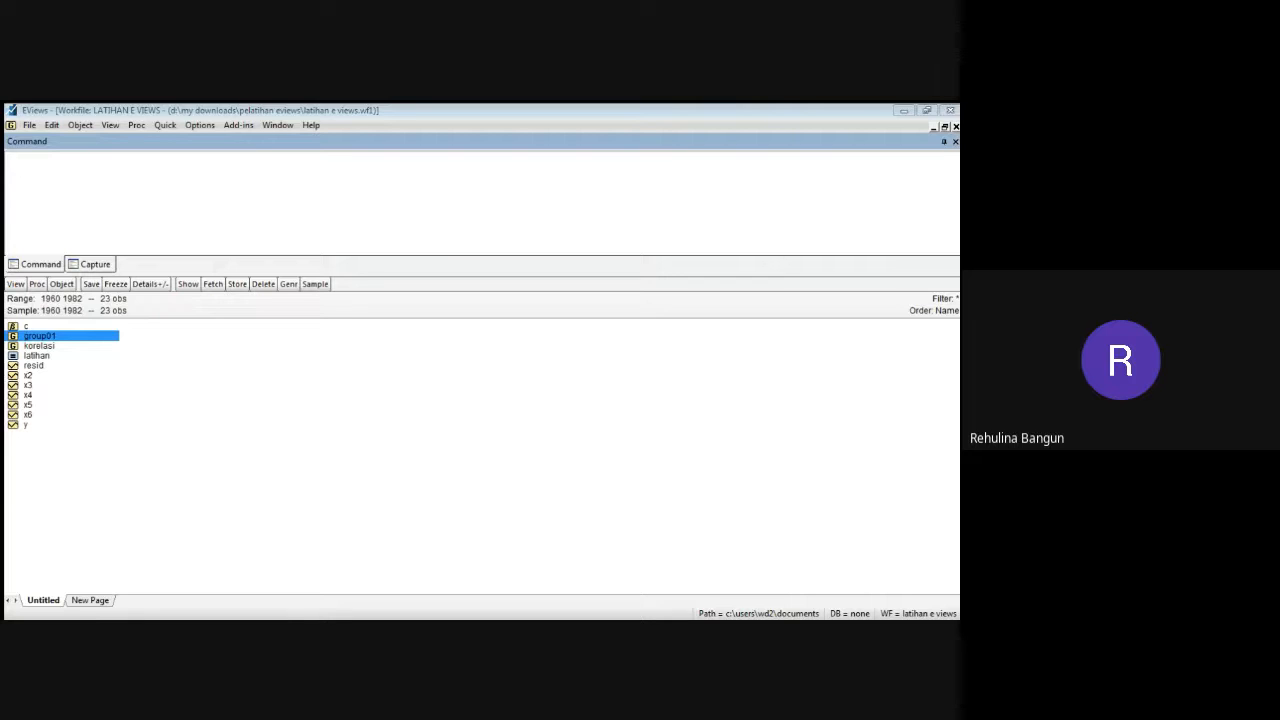
{"action": "left_click", "coordinate": [558, 389]}
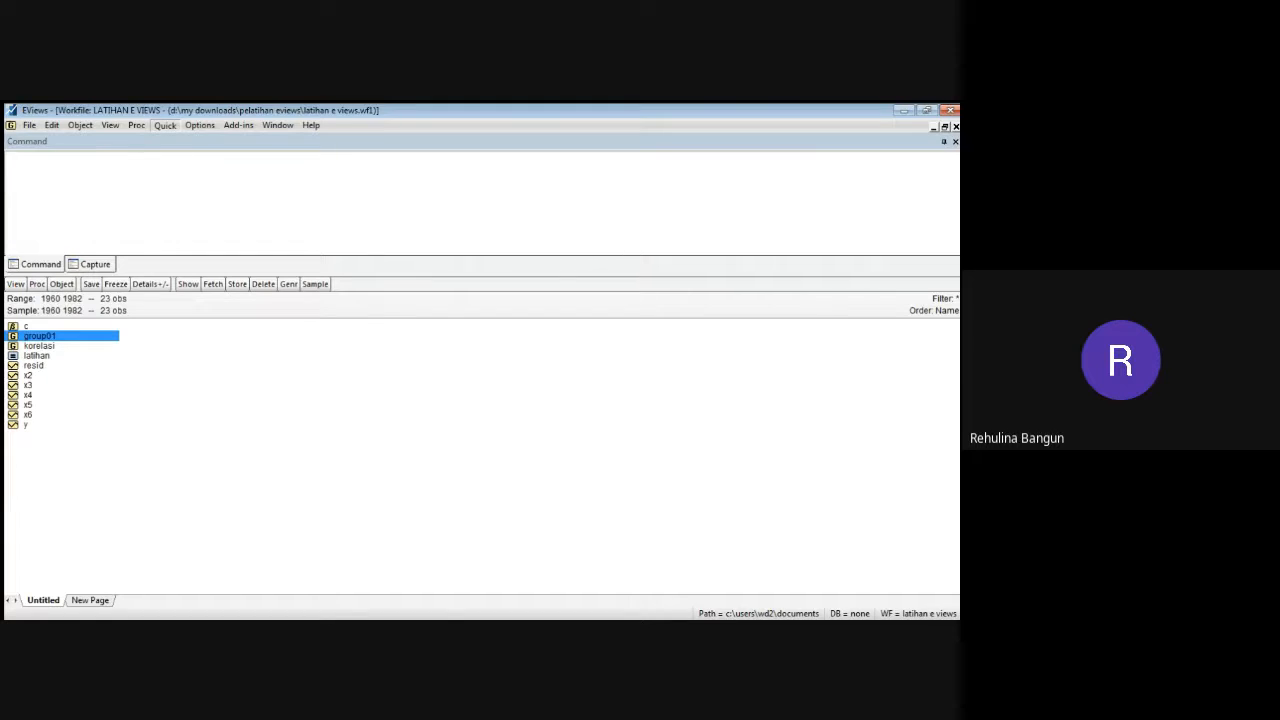
{"action": "left_click", "coordinate": [197, 264]}
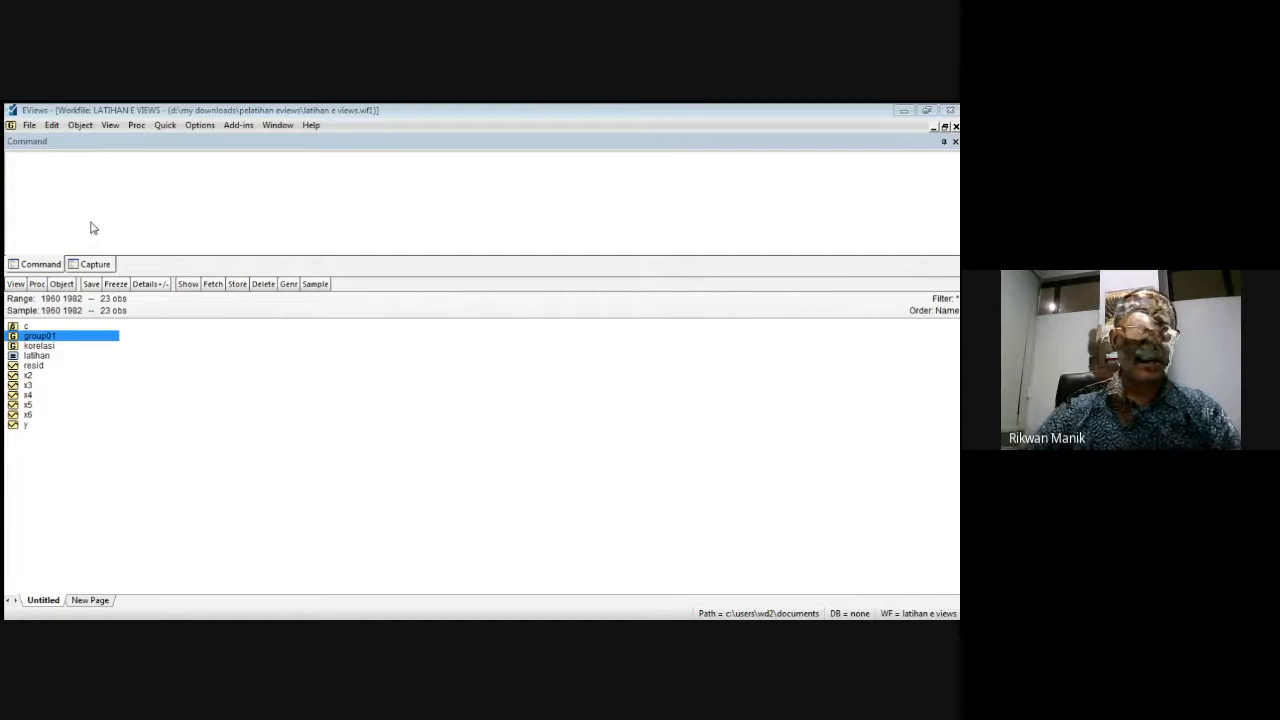
{"action": "left_click", "coordinate": [620, 503]}
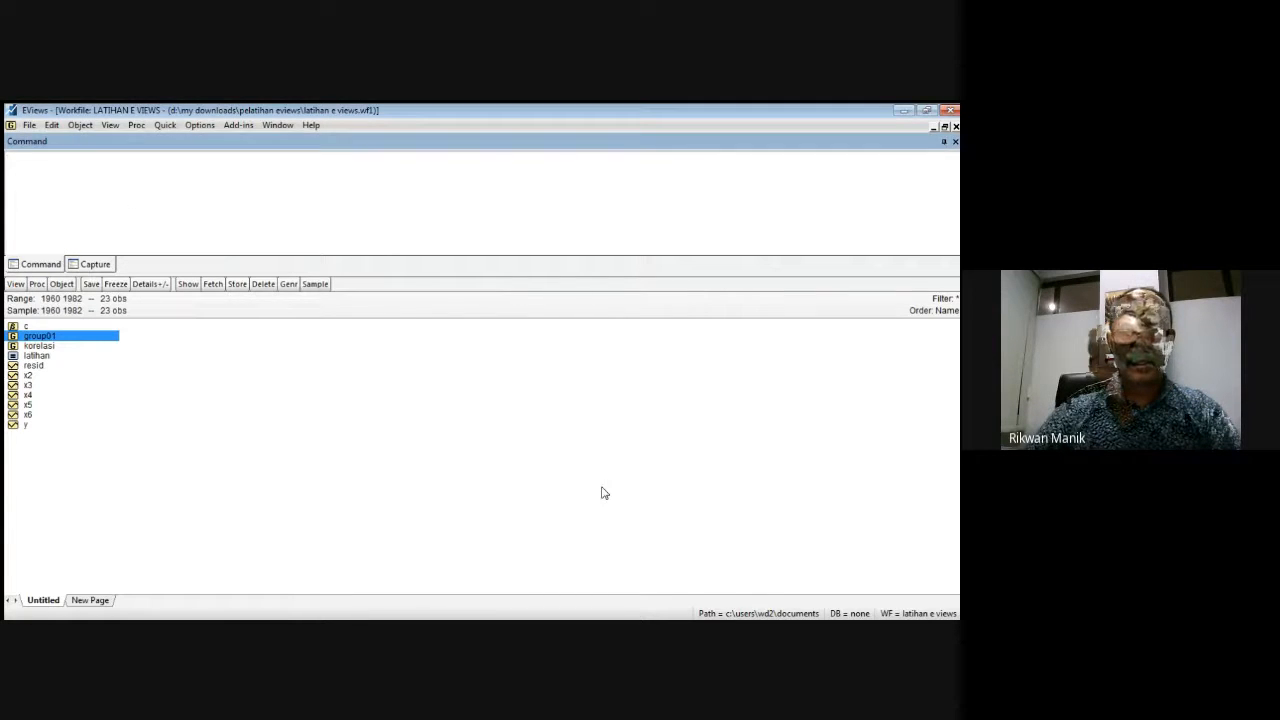
{"action": "left_click", "coordinate": [606, 500]}
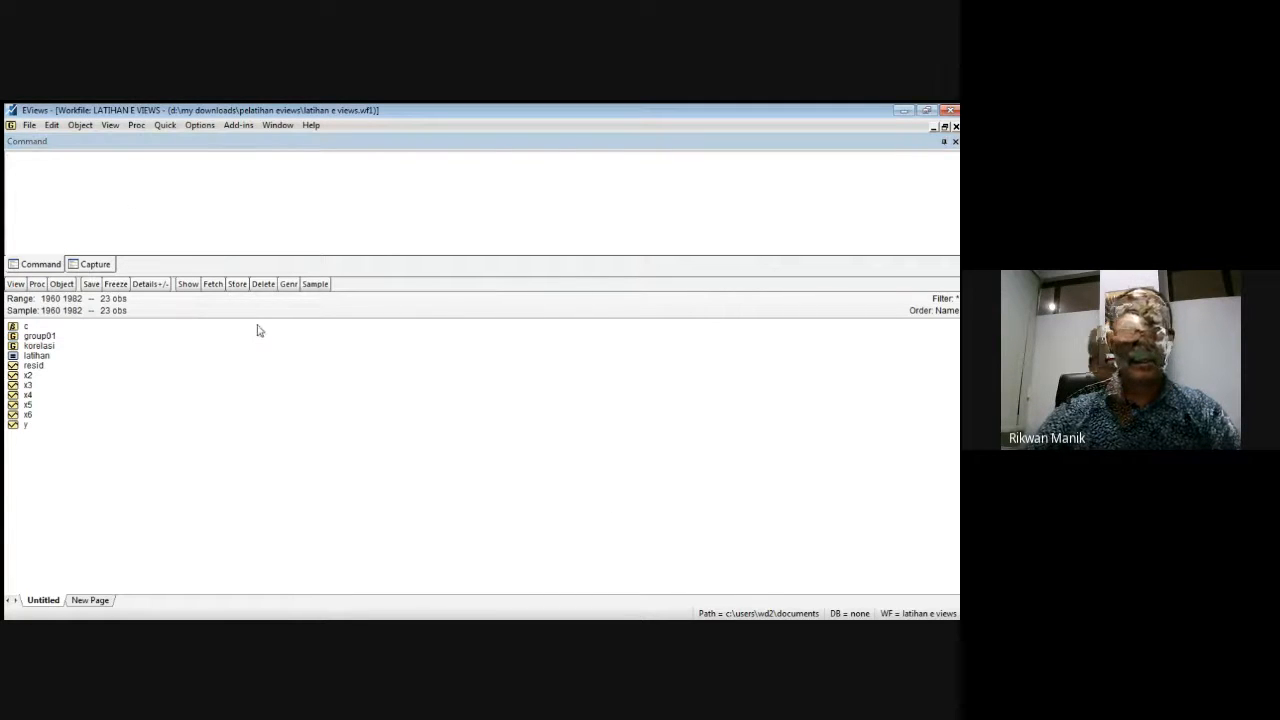
- Open group01 from the workfile and view the 1960 to 1982 data for Y and X2 to X6
{"action": "double_click", "coordinate": [40, 338]}
{"action": "left_click", "coordinate": [423, 353]}
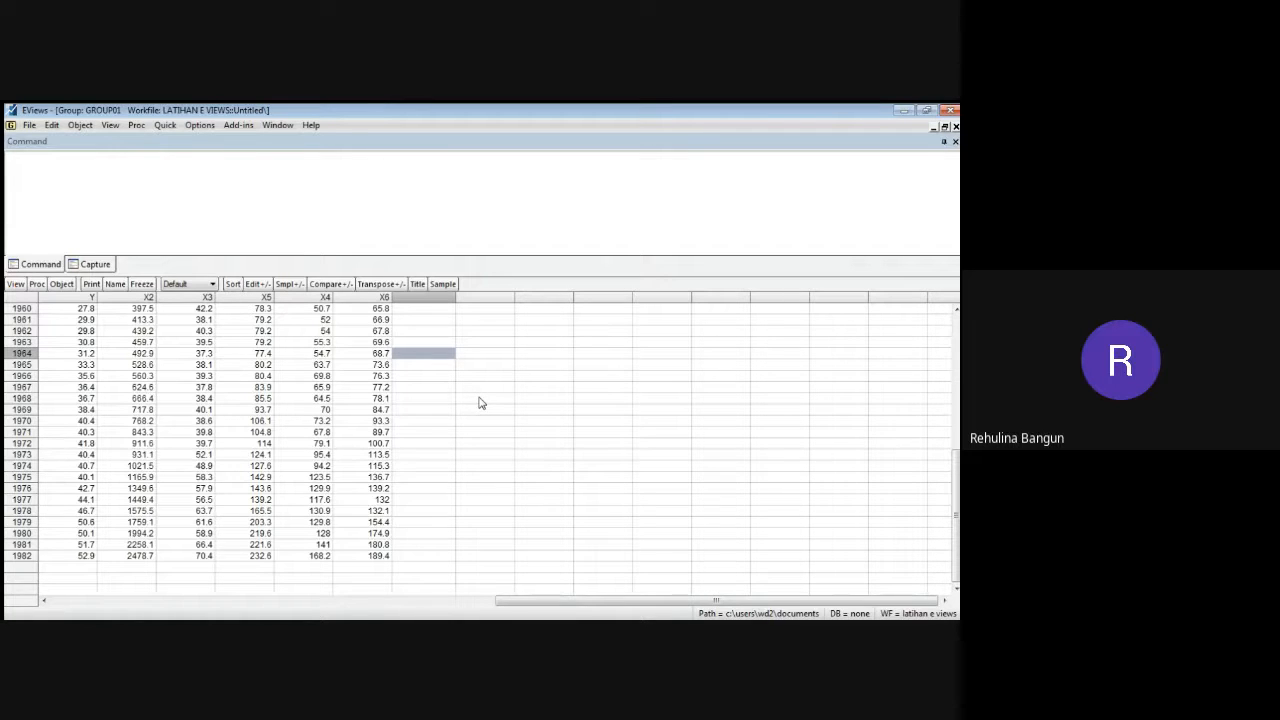
{"action": "left_click", "coordinate": [84, 311]}
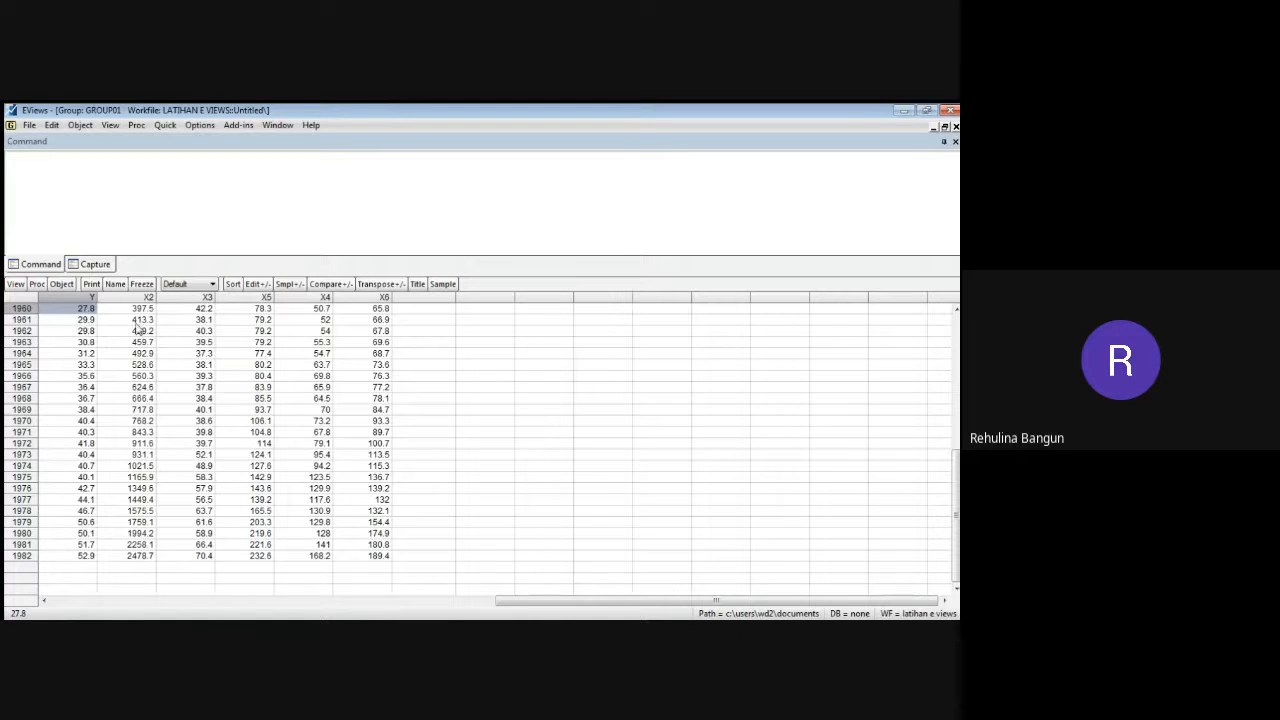
- Estimate the least-squares equation log(y) c log(x2) log(x3) log(x4) log(x5) log(x6) and look at the coefficient probabilities
{"action": "left_click", "coordinate": [167, 130]}
{"action": "left_click", "coordinate": [224, 264]}
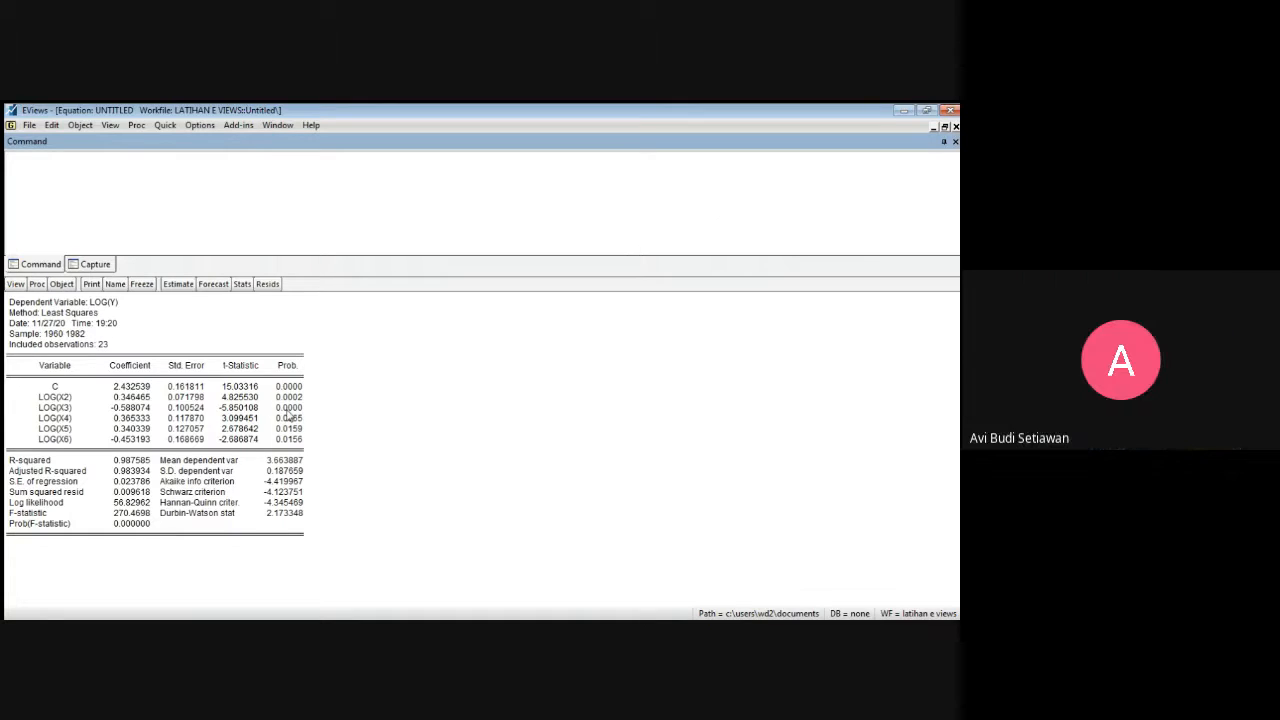
{"action": "left_click", "coordinate": [467, 382]}
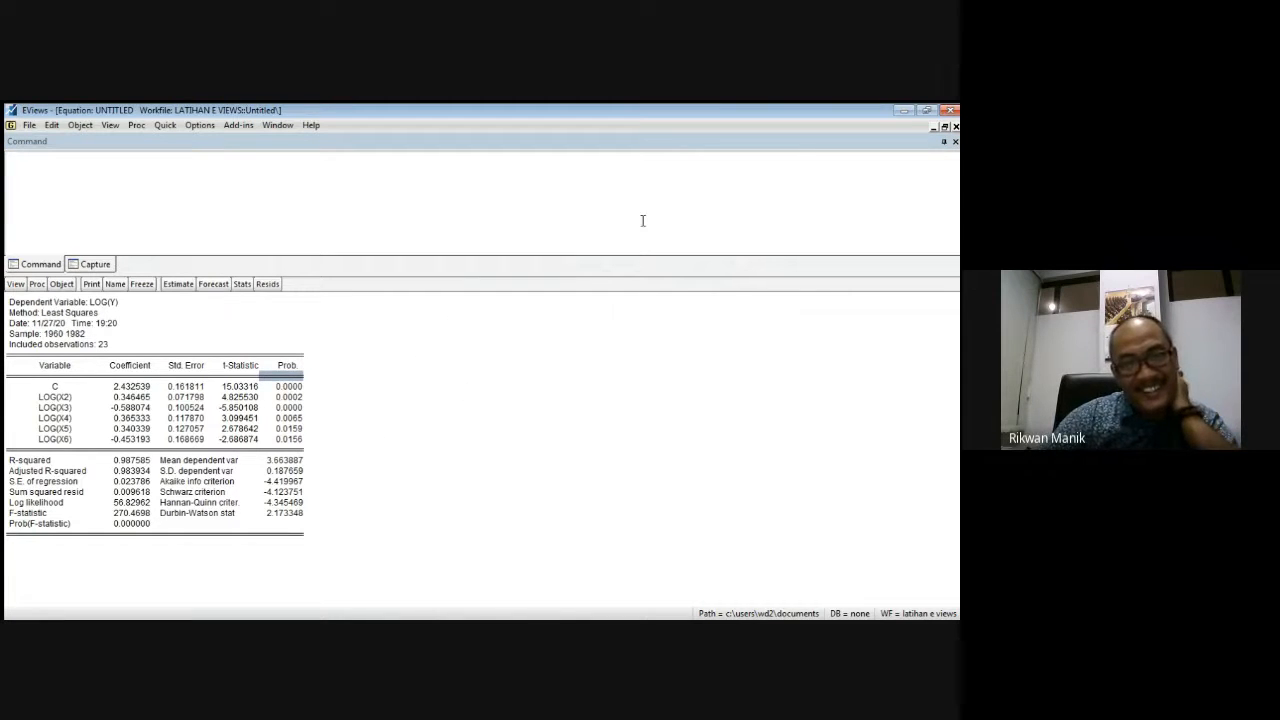
- Switch to the local EViews window and close the KORELASI group
{"action": "left_click", "coordinate": [190, 627]}
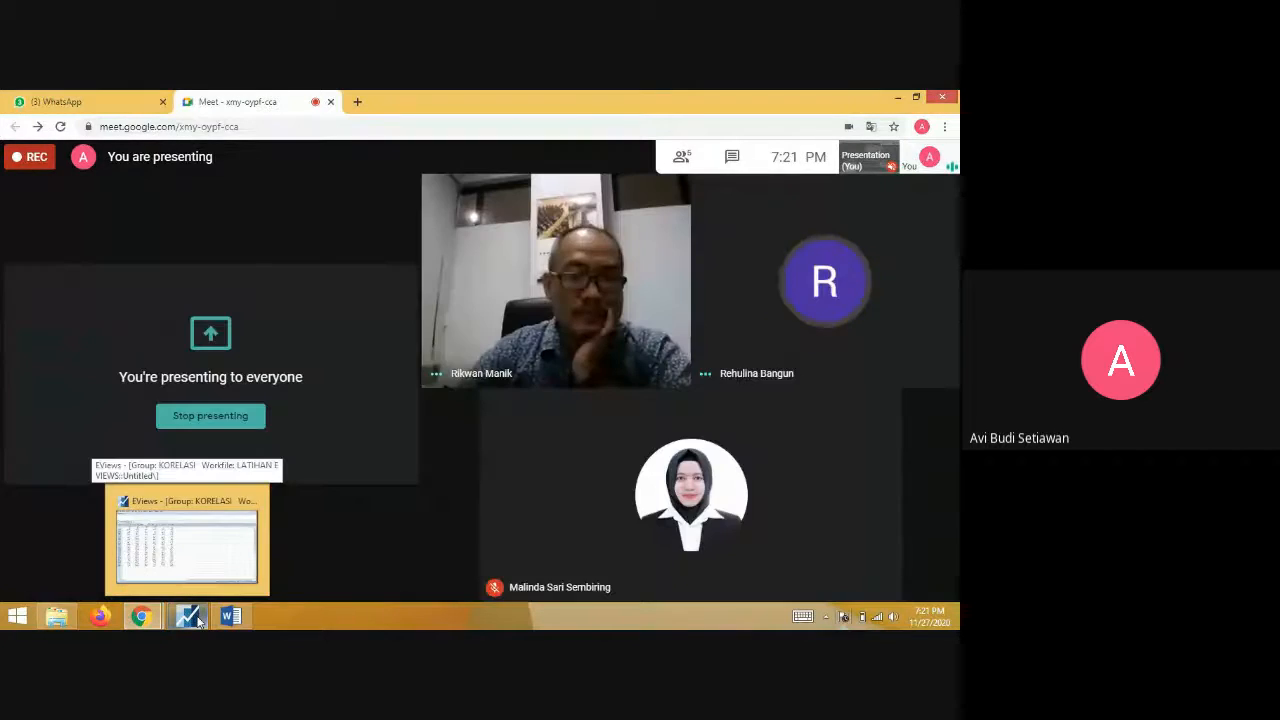
{"action": "left_click", "coordinate": [199, 621]}
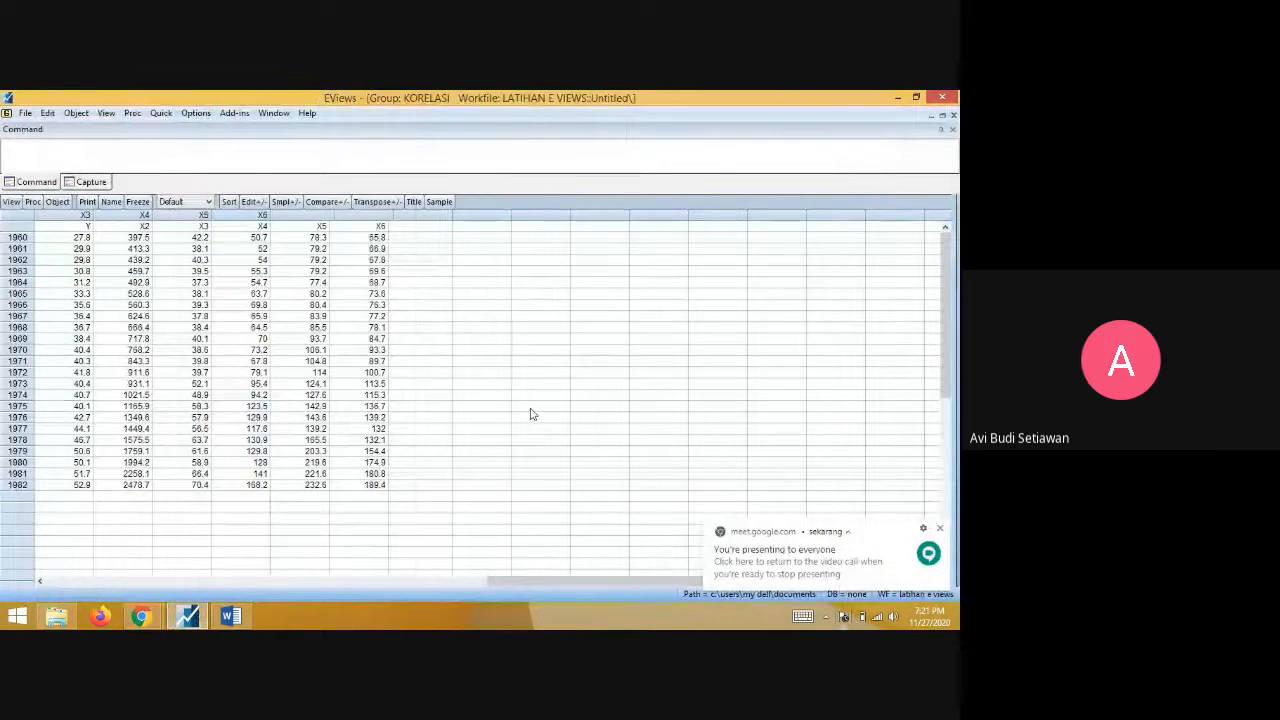
{"action": "left_click", "coordinate": [942, 117]}
{"action": "left_click", "coordinate": [682, 232]}
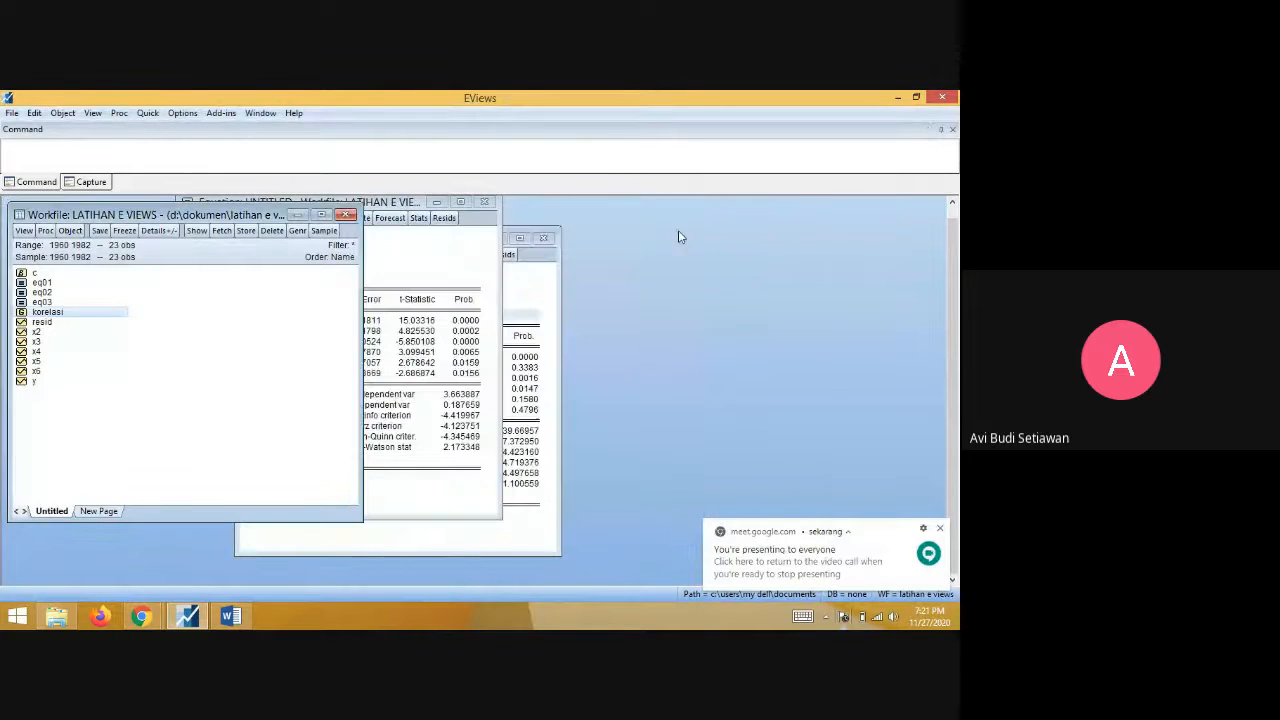
- Estimate the auxiliary regression log(x2) c log(x3), deleting the existing untitled log(y) equation
{"action": "left_click", "coordinate": [147, 113]}
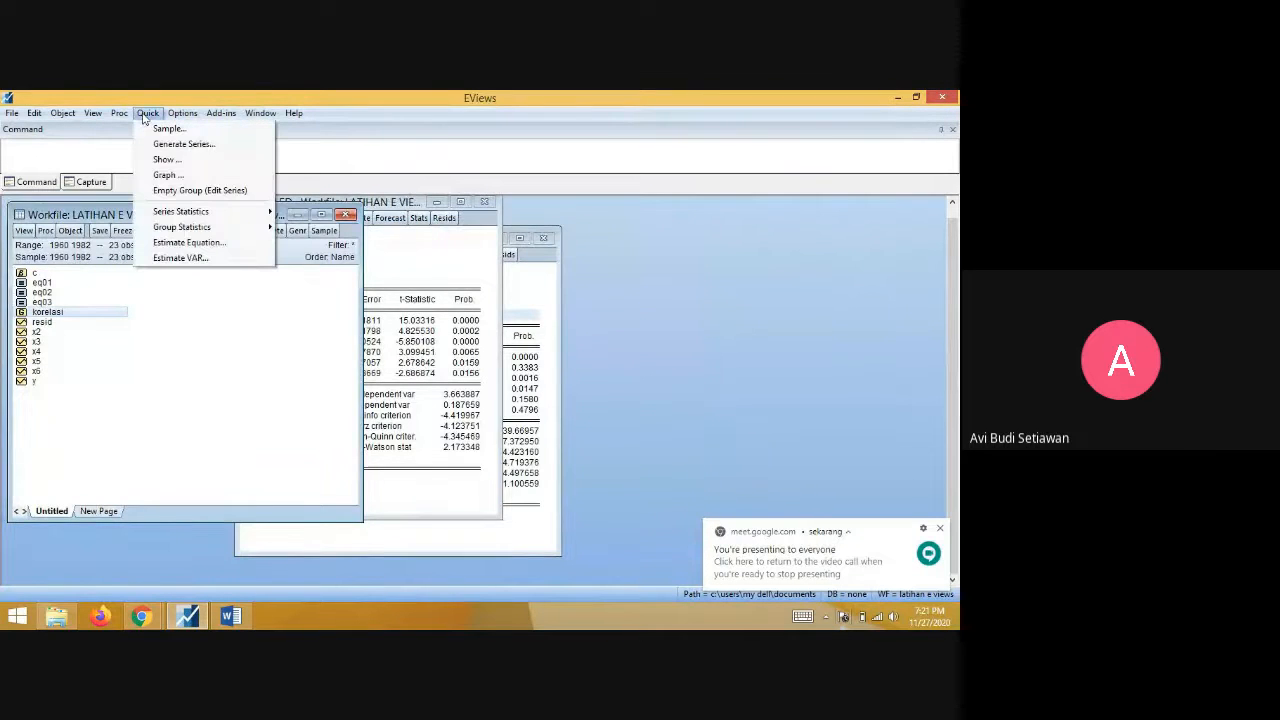
{"action": "left_click", "coordinate": [189, 242]}
{"action": "type", "text": "l"}
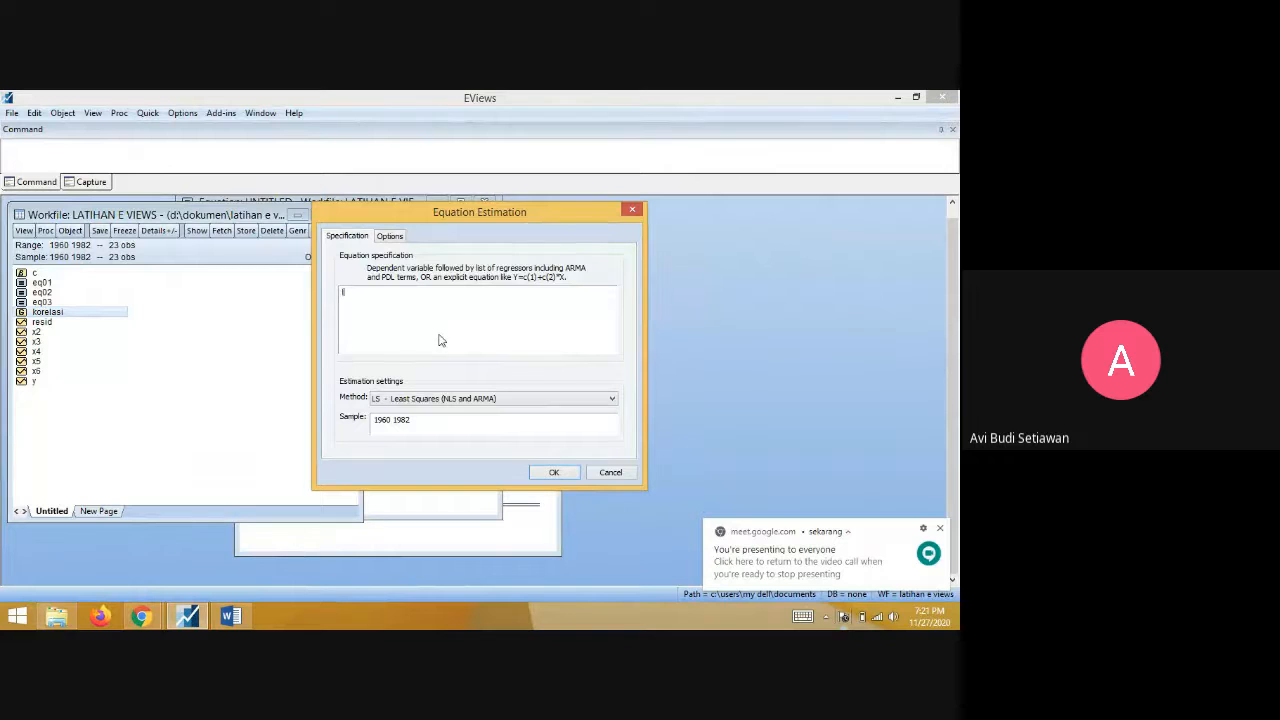
{"action": "type", "text": "og(x2) c log(x3)"}
{"action": "key", "text": "Return"}
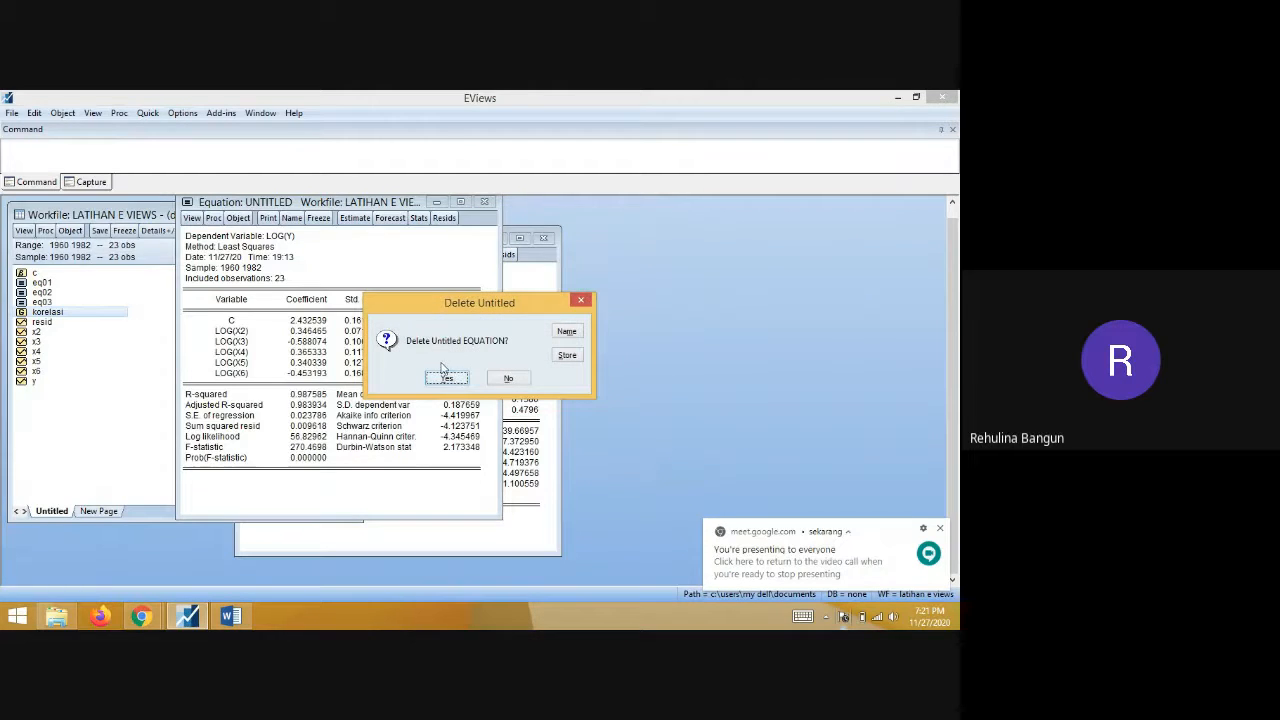
{"action": "left_click", "coordinate": [450, 378]}
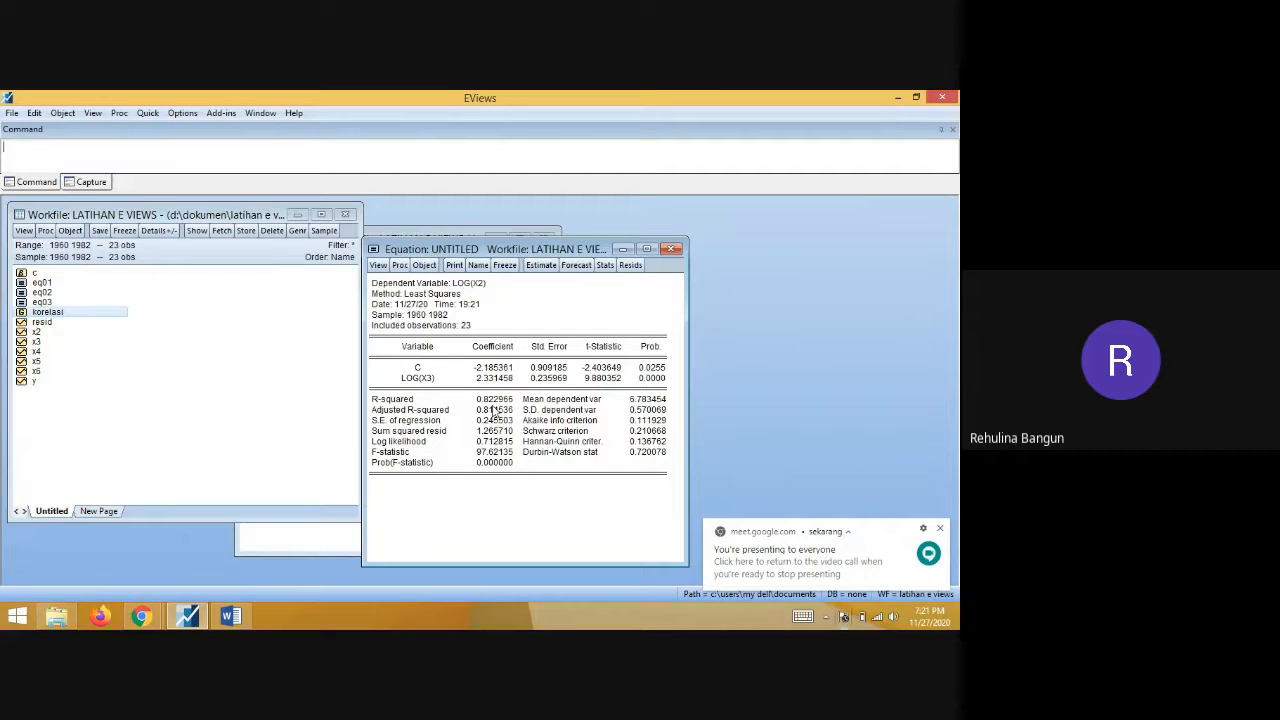
- Record "0,82;" on the line below the R square value in the Word document
{"action": "left_click", "coordinate": [248, 616]}
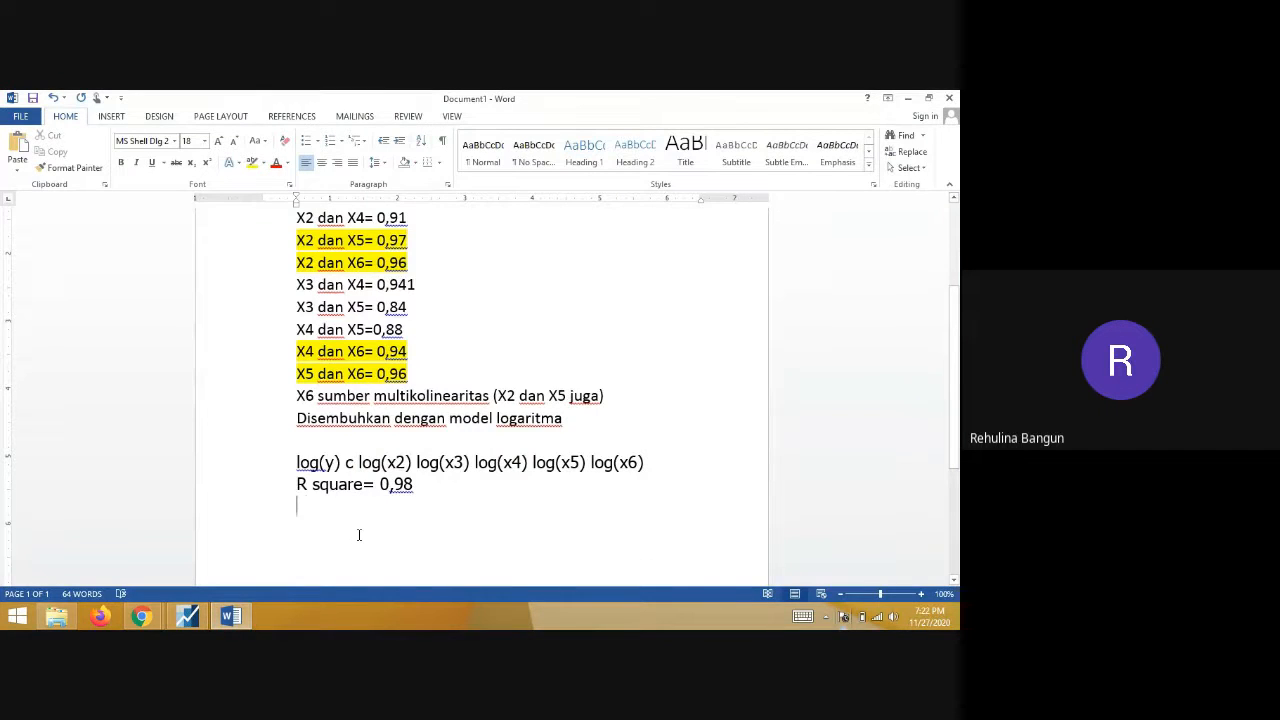
{"action": "type", "text": "0,82"}
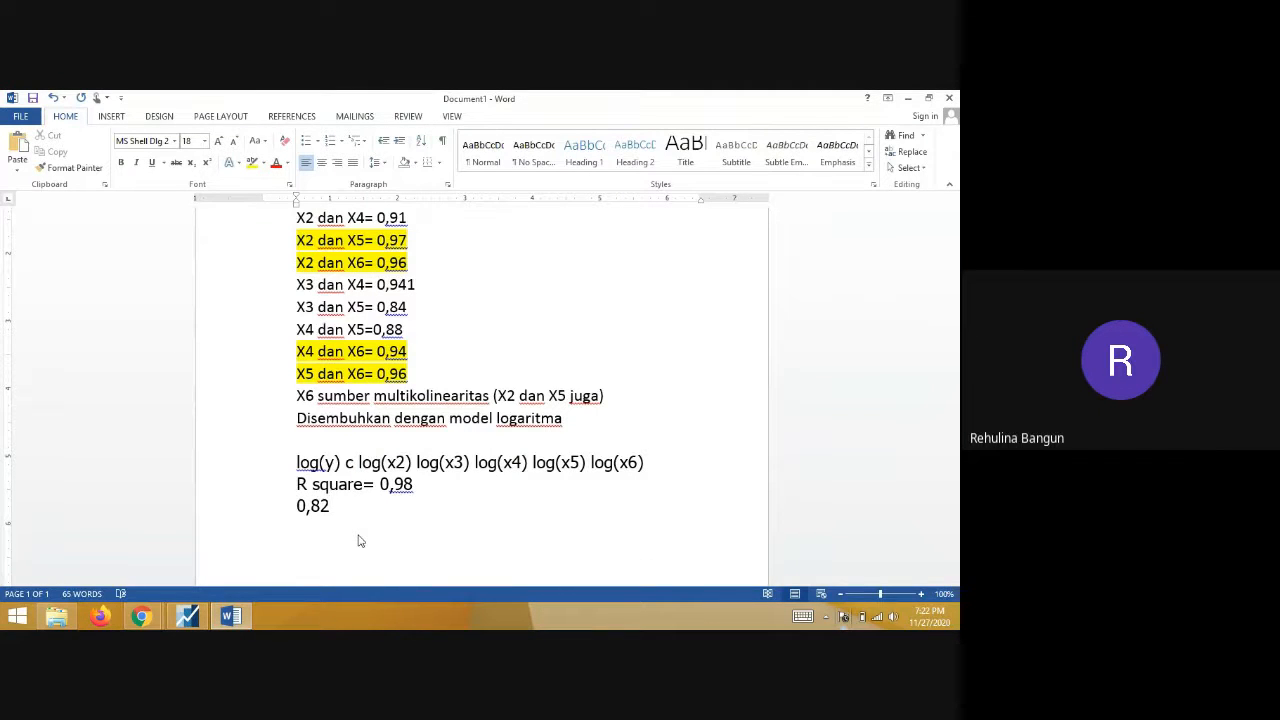
{"action": "type", "text": ";"}
- Delete the untitled log(x2) on log(x3) equation in EViews and estimate the auxiliary regression log(x2) c log(x4)
{"action": "left_click", "coordinate": [233, 617]}
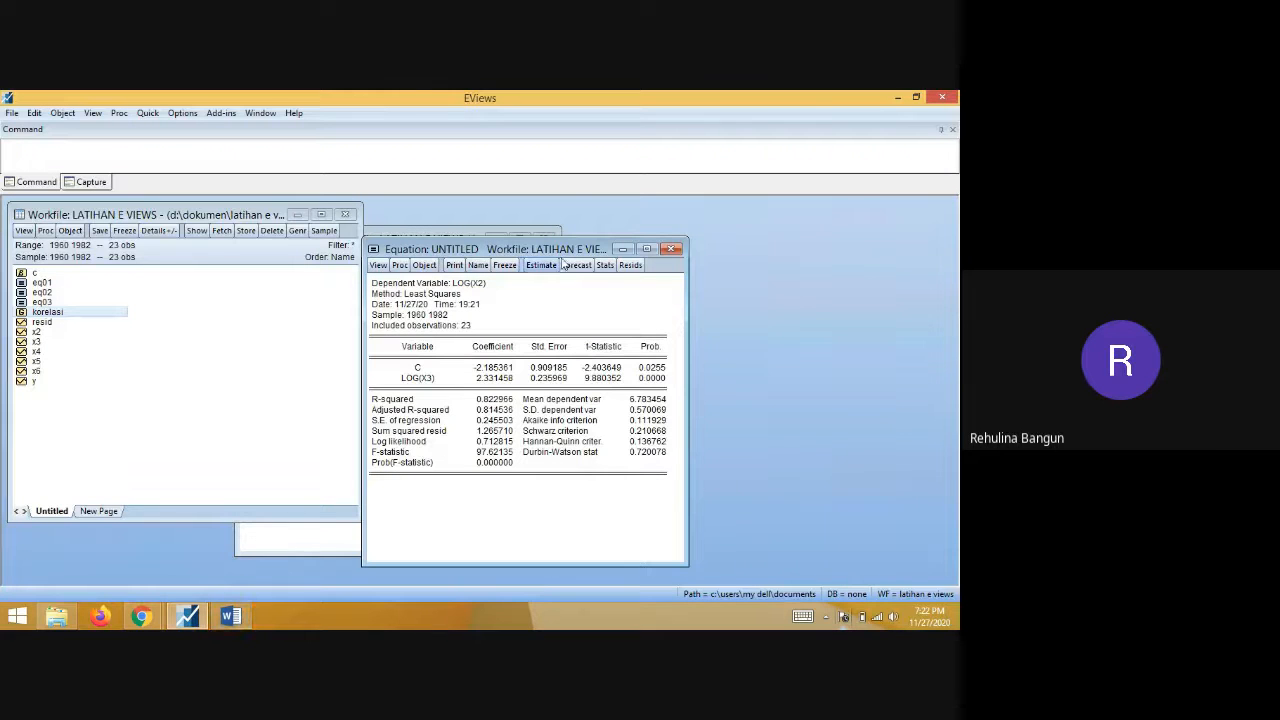
{"action": "left_click", "coordinate": [673, 248]}
{"action": "left_click", "coordinate": [458, 380]}
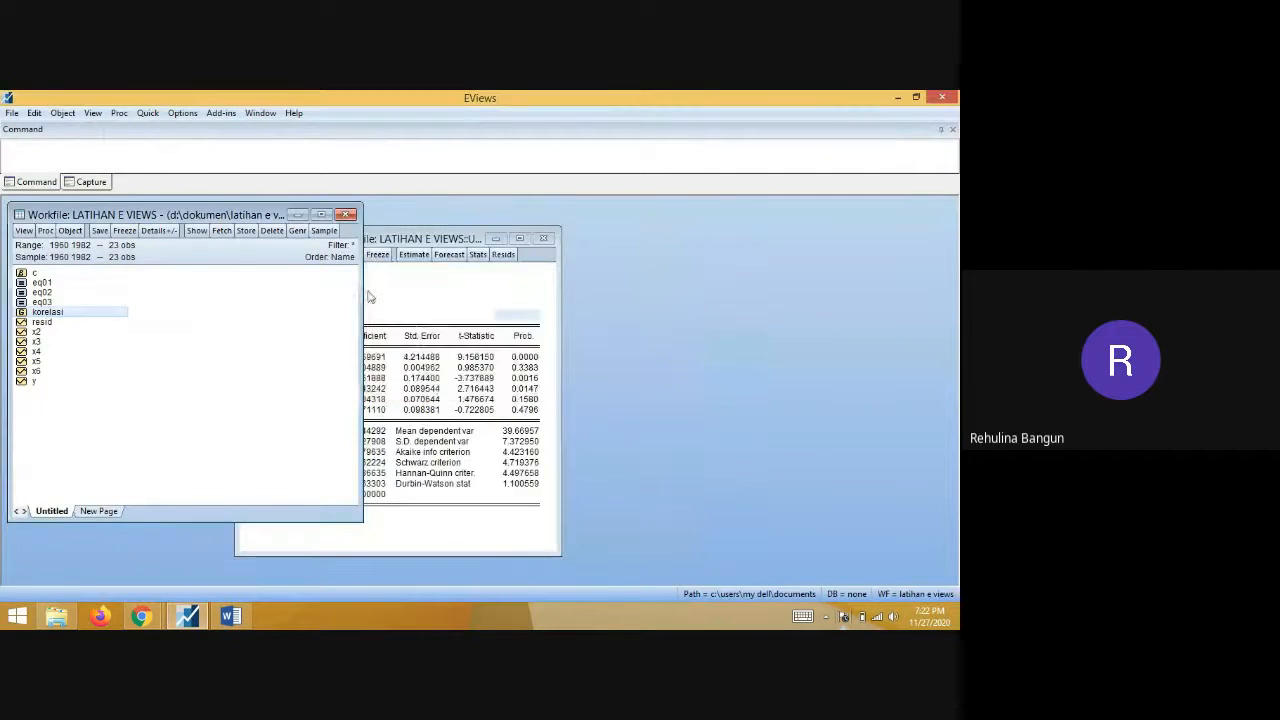
{"action": "left_click", "coordinate": [147, 113]}
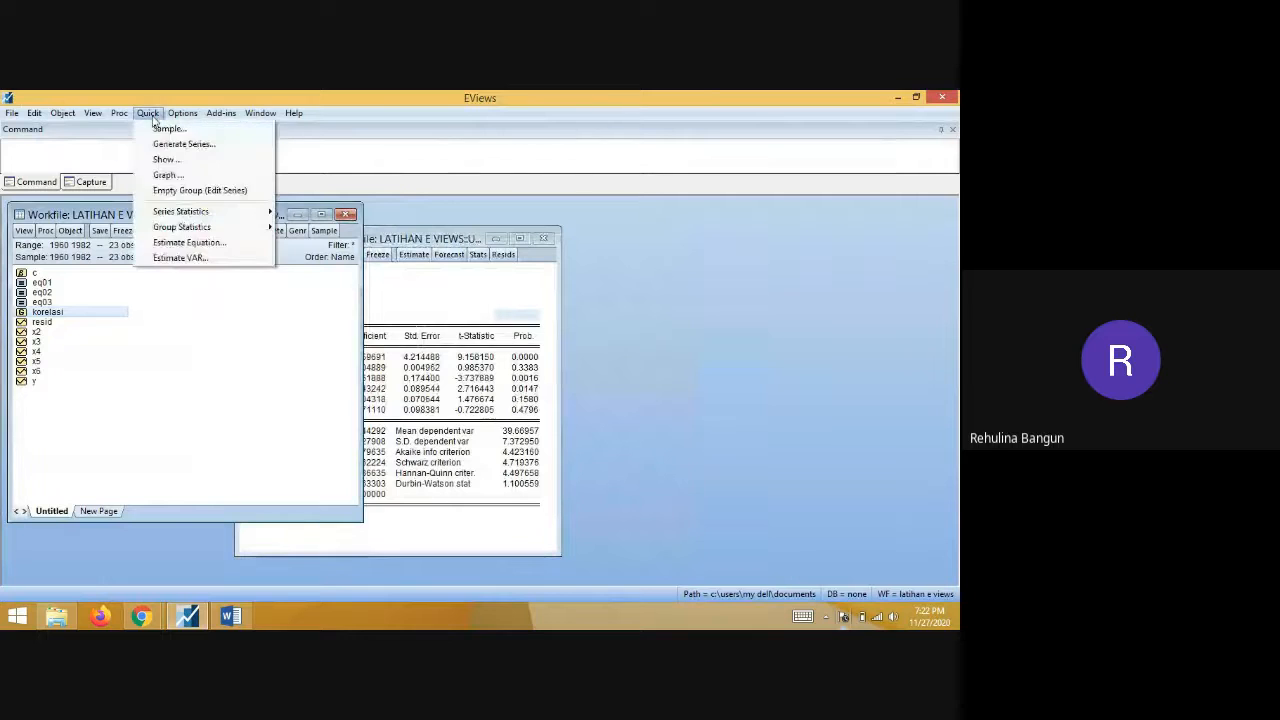
{"action": "left_click", "coordinate": [189, 243]}
{"action": "type", "text": "log"}
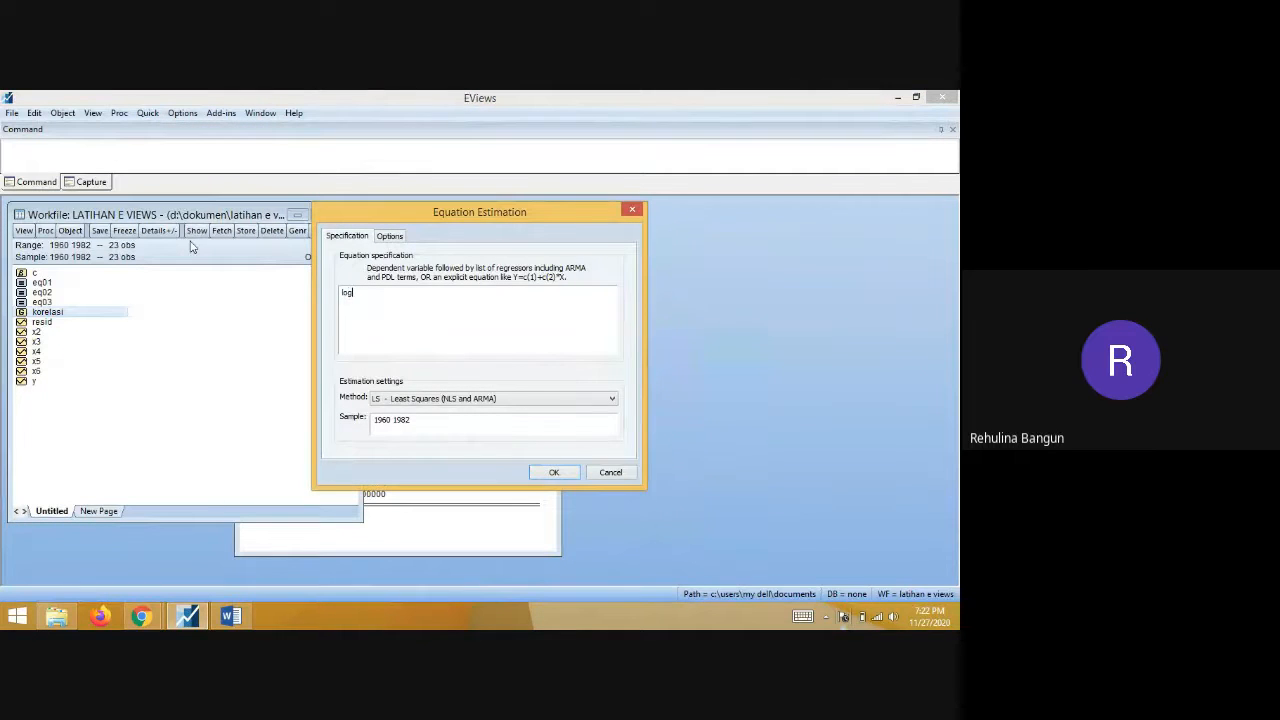
{"action": "type", "text": "(x2) c log(x4)"}
{"action": "key", "text": "Return"}
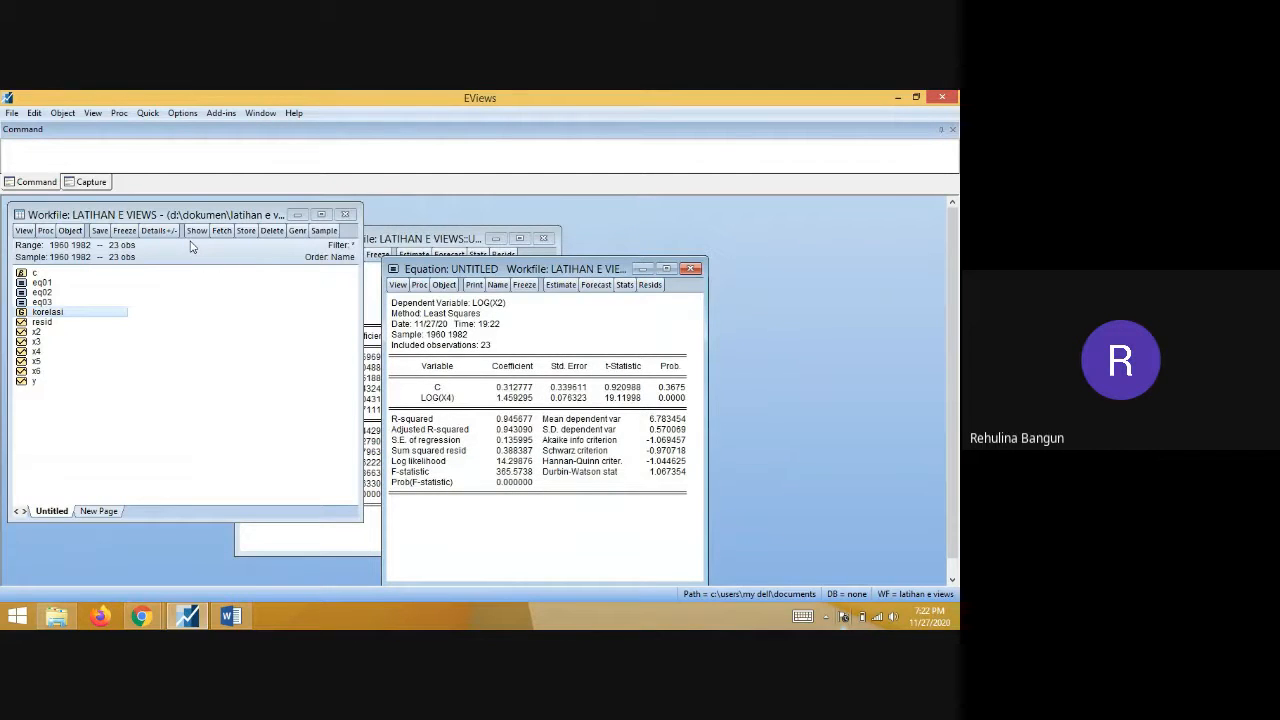
- Delete the untitled log(x2) on log(x4) equation and record "0,94;" after "0,82;" in the Word document
{"action": "left_click", "coordinate": [694, 270]}
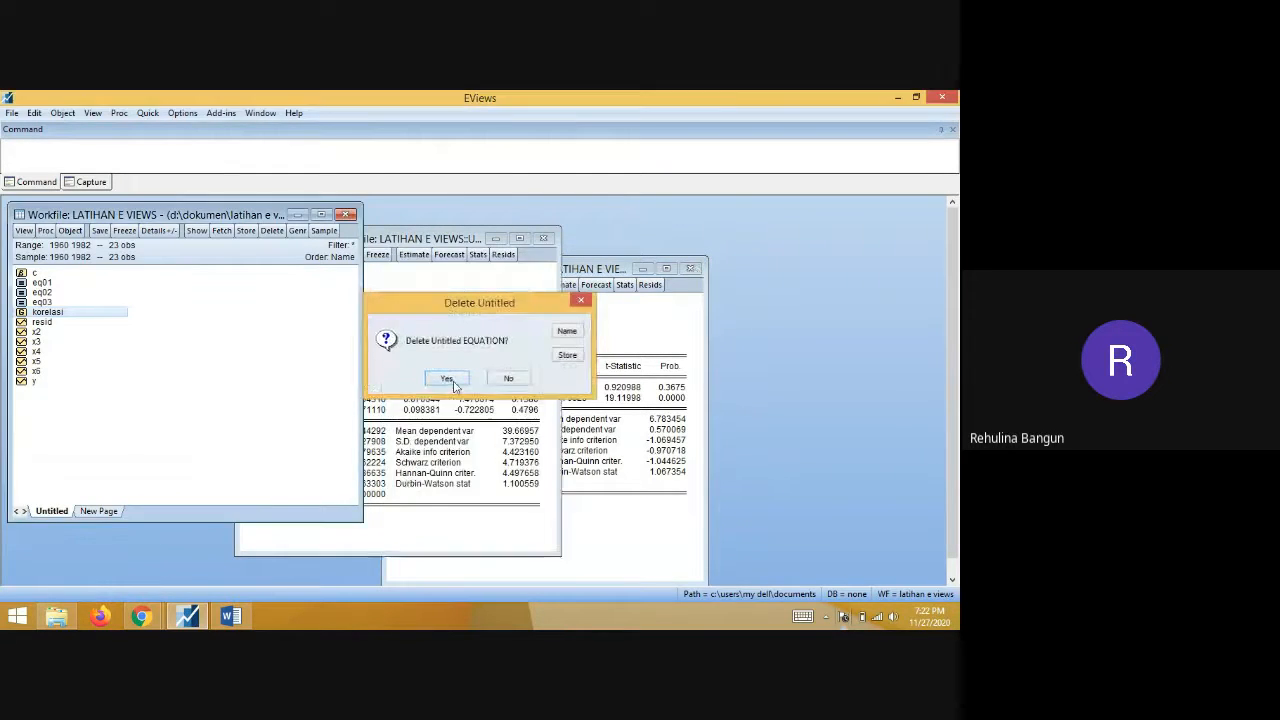
{"action": "left_click", "coordinate": [452, 380]}
{"action": "left_click", "coordinate": [230, 616]}
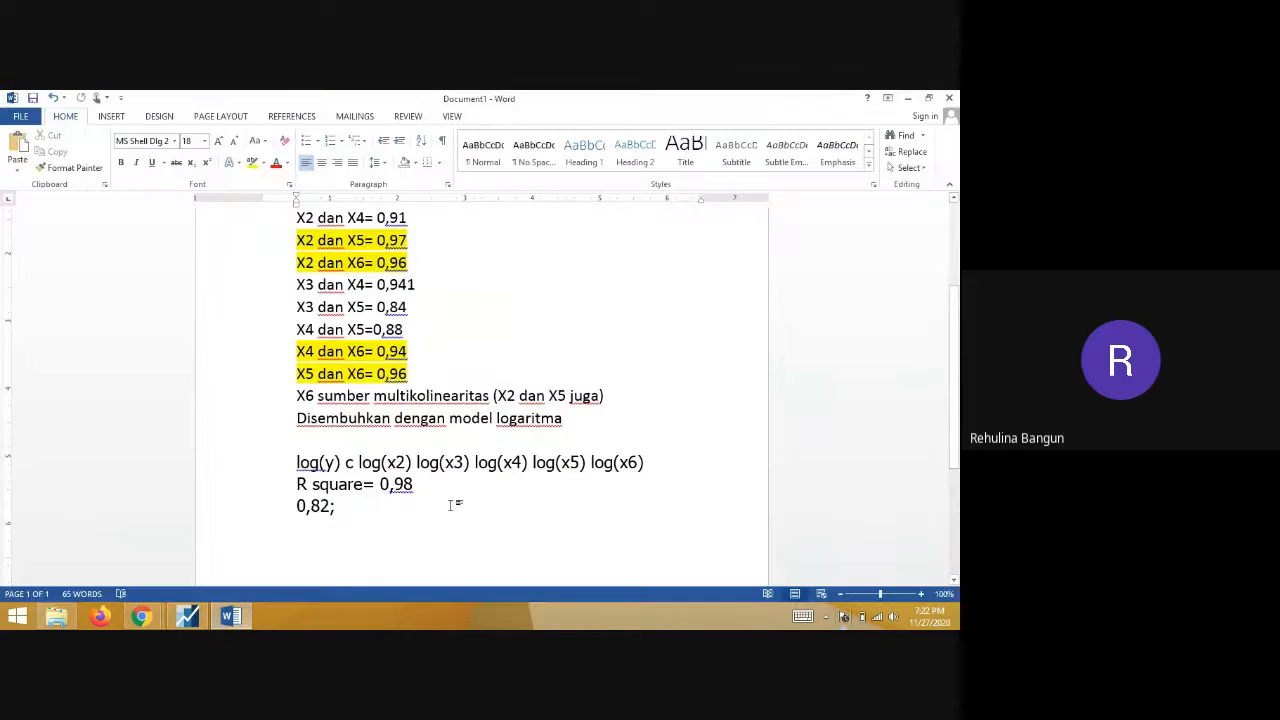
{"action": "type", "text": "0,94"}
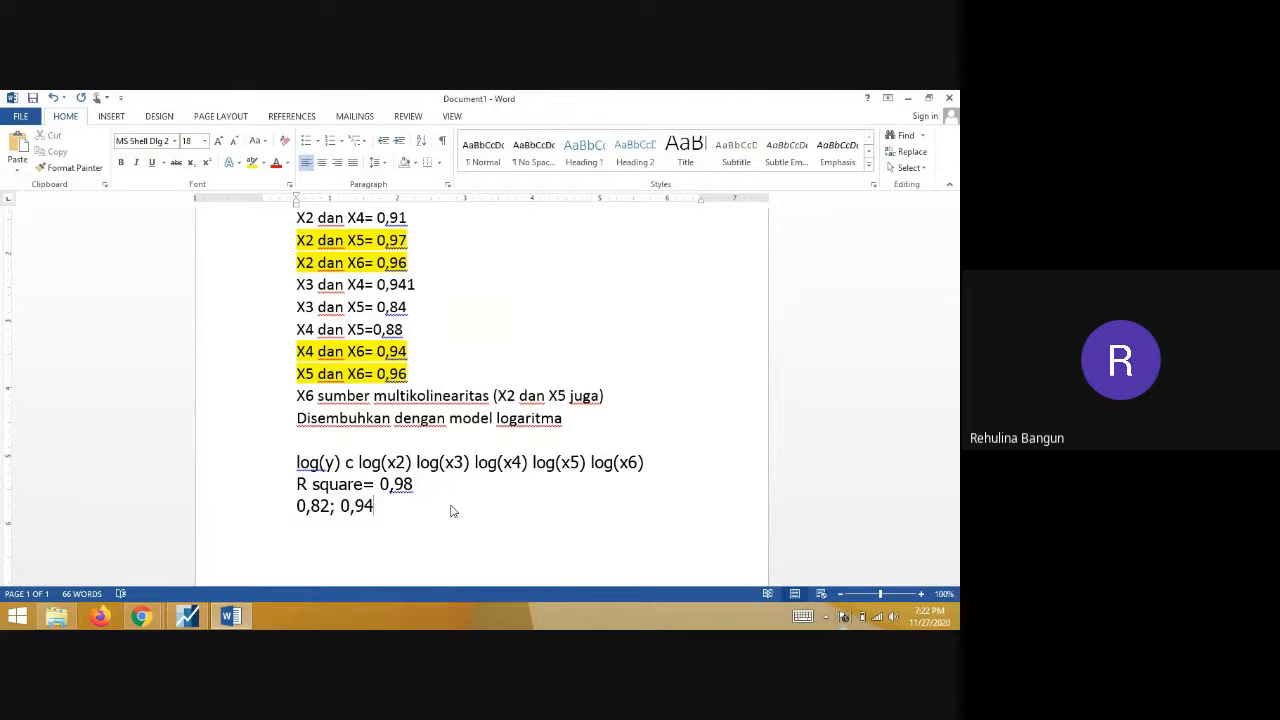
{"action": "scroll", "coordinate": [450, 443], "scroll_direction": "up", "scroll_amount": 2}
{"action": "scroll", "coordinate": [450, 443], "scroll_direction": "down", "scroll_amount": 1}
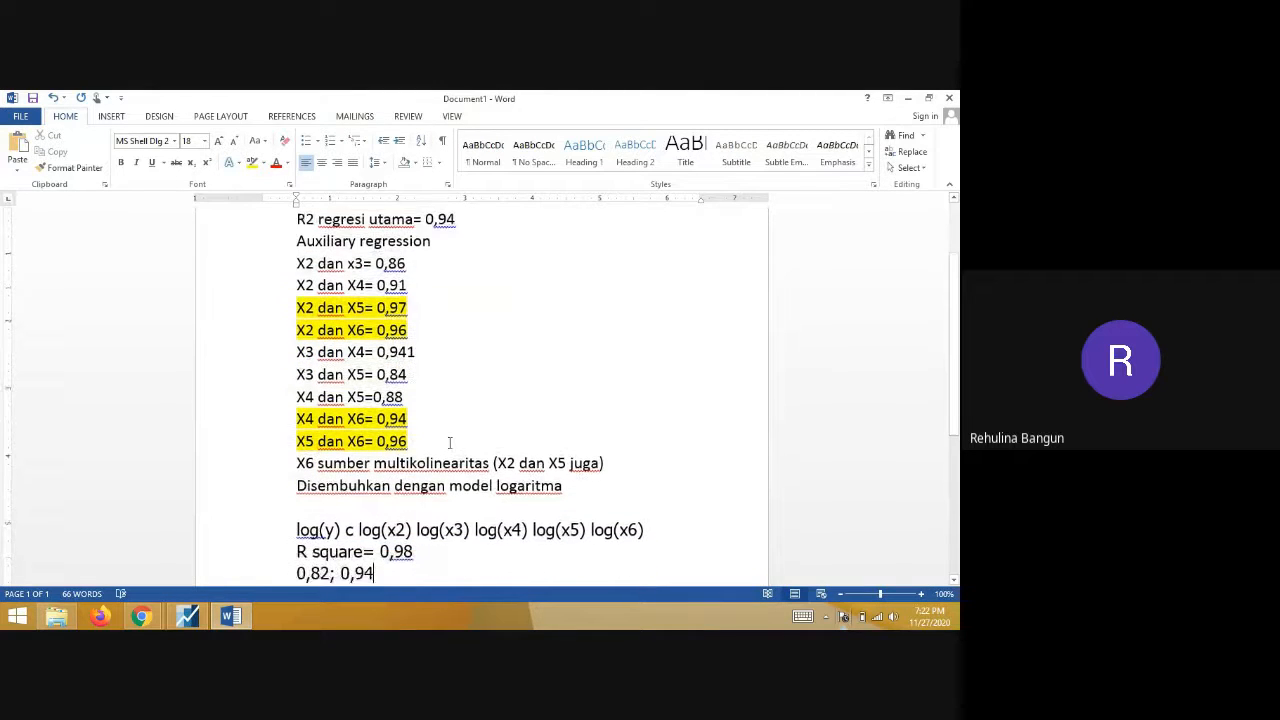
{"action": "scroll", "coordinate": [450, 443], "scroll_direction": "down", "scroll_amount": 2}
{"action": "type", "text": ";"}
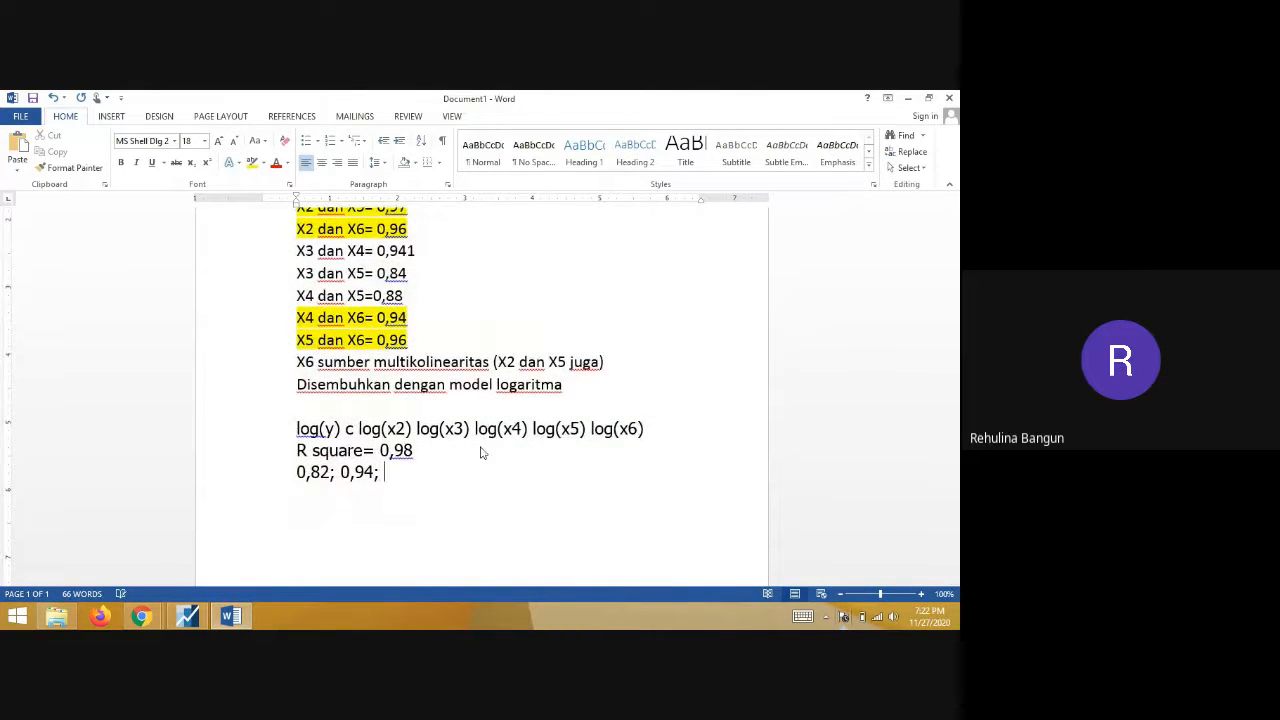
- Switch to EViews, close equation EQ02, and estimate the auxiliary regression log(x2) c log(x5)
{"action": "left_click", "coordinate": [203, 618]}
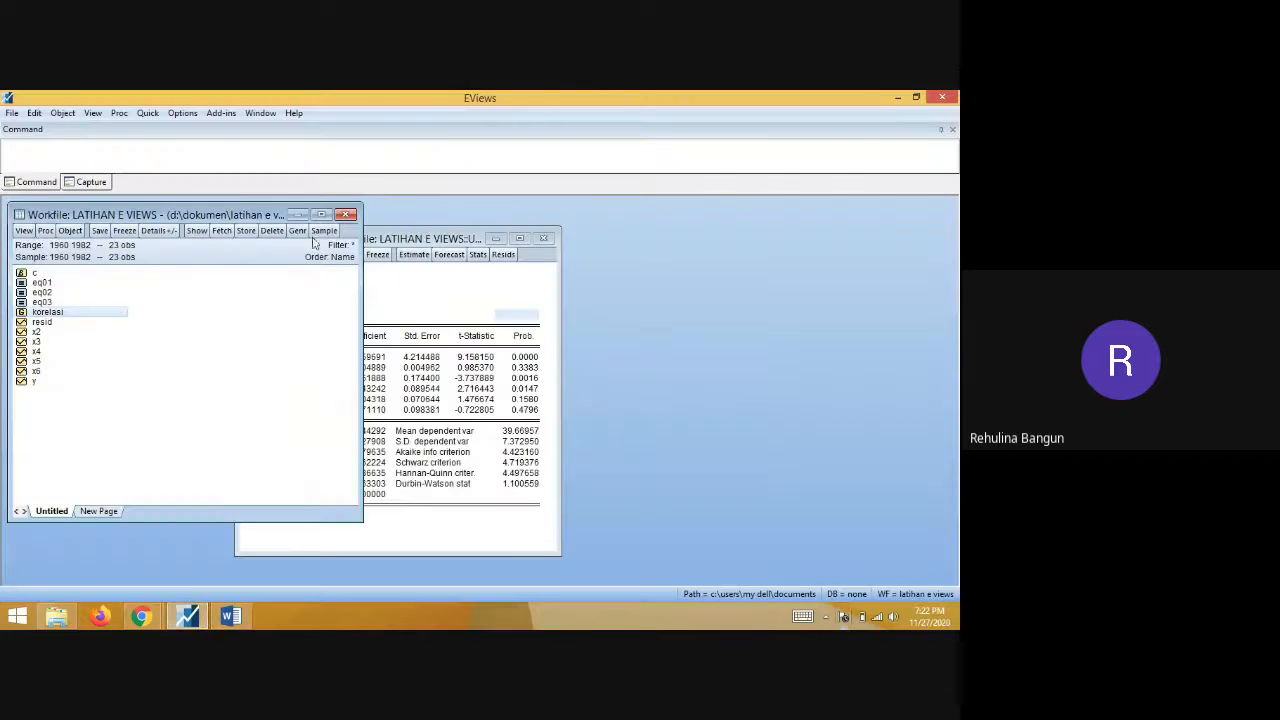
{"action": "left_click", "coordinate": [477, 399]}
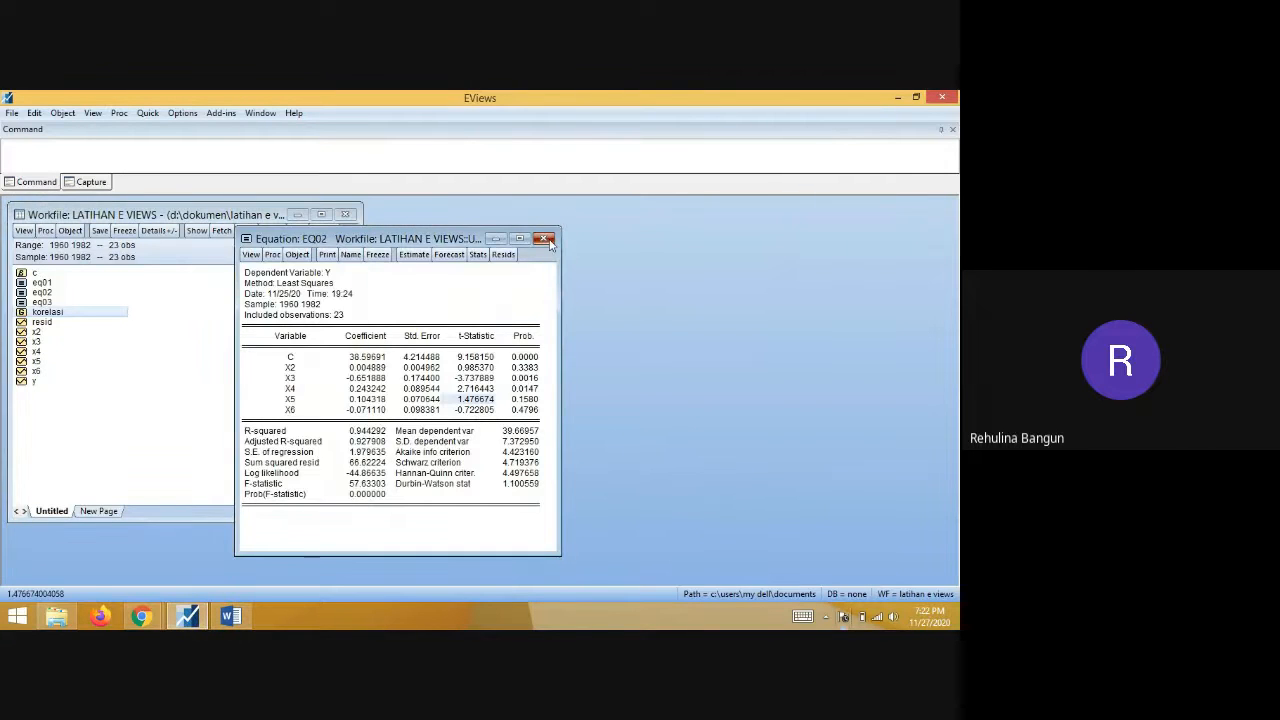
{"action": "left_click", "coordinate": [543, 238]}
{"action": "left_click", "coordinate": [155, 116]}
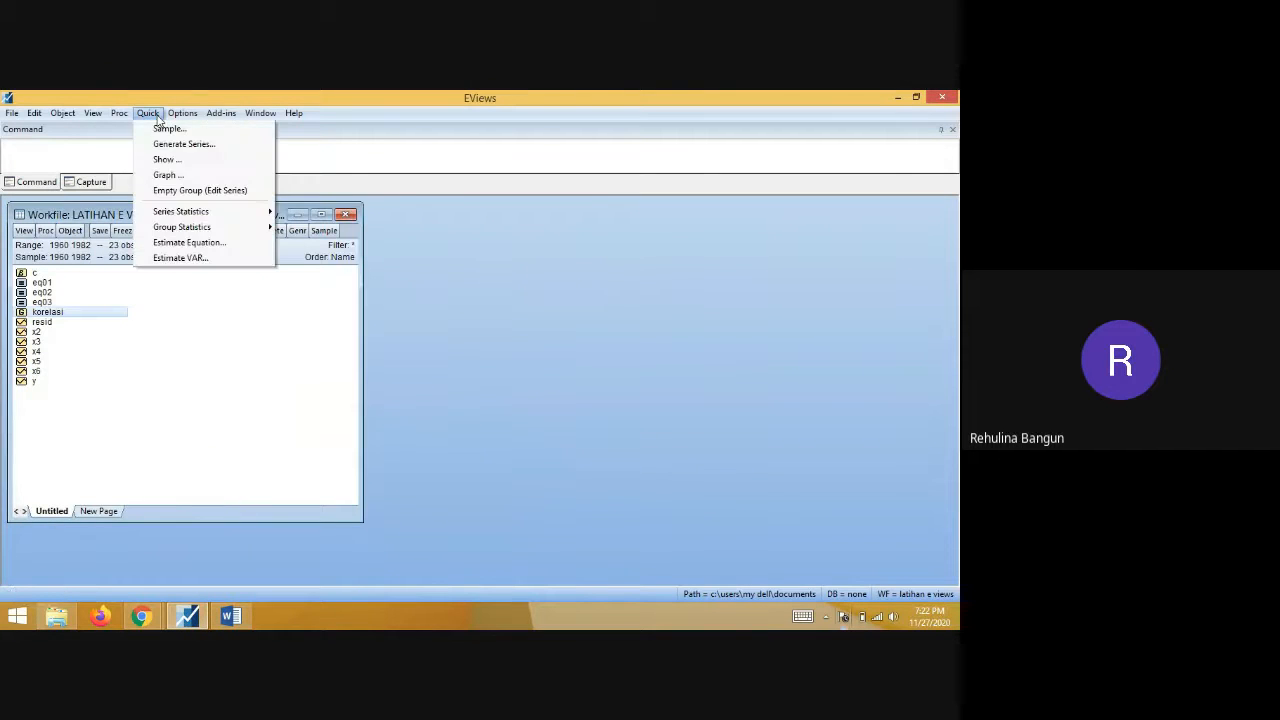
{"action": "left_click", "coordinate": [195, 242]}
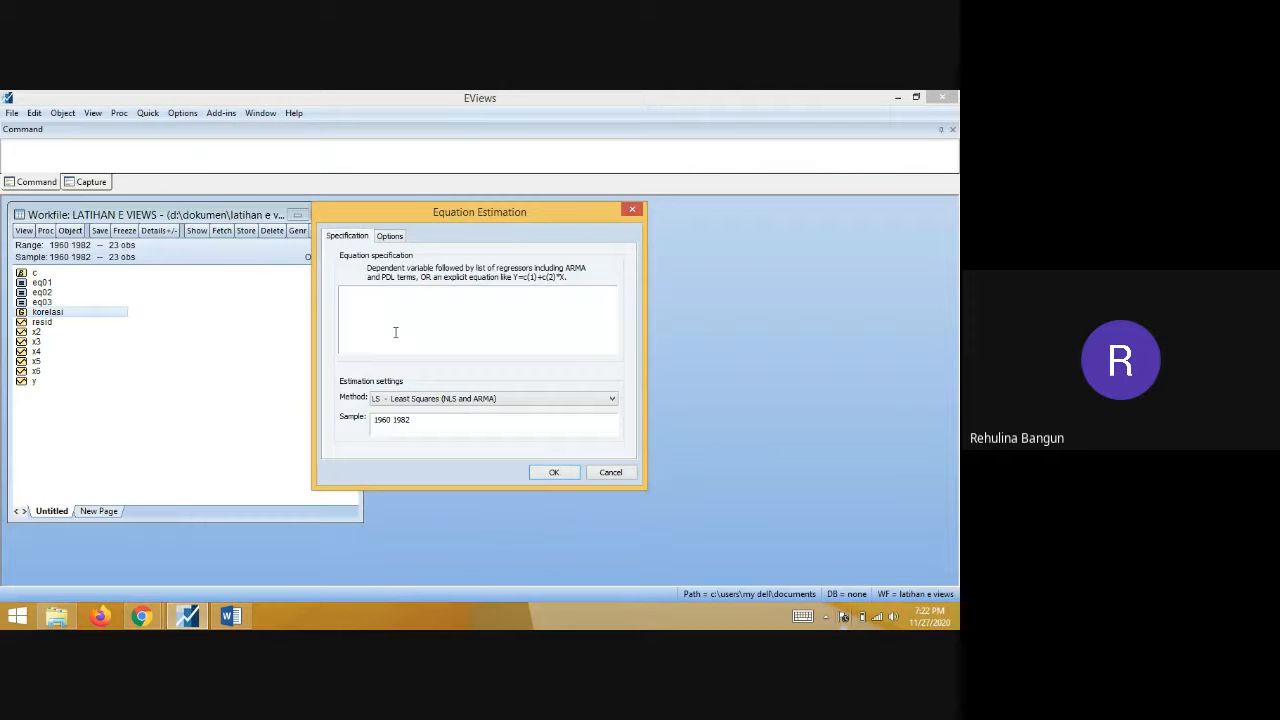
{"action": "type", "text": "log(x2) c log(x5)"}
{"action": "key", "text": "Return"}
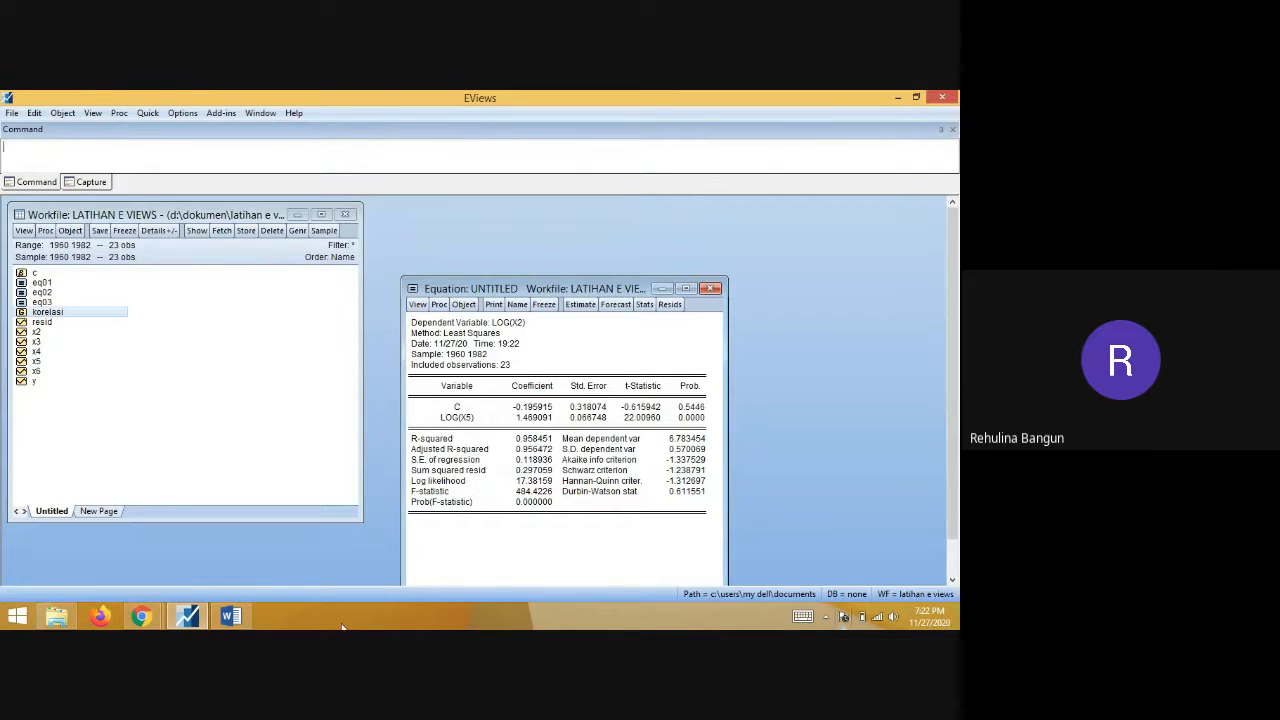
- Record "0,95;" after "0,94;" in the Word document and delete the untitled log(x2) on log(x5) equation in EViews
{"action": "left_click", "coordinate": [230, 617]}
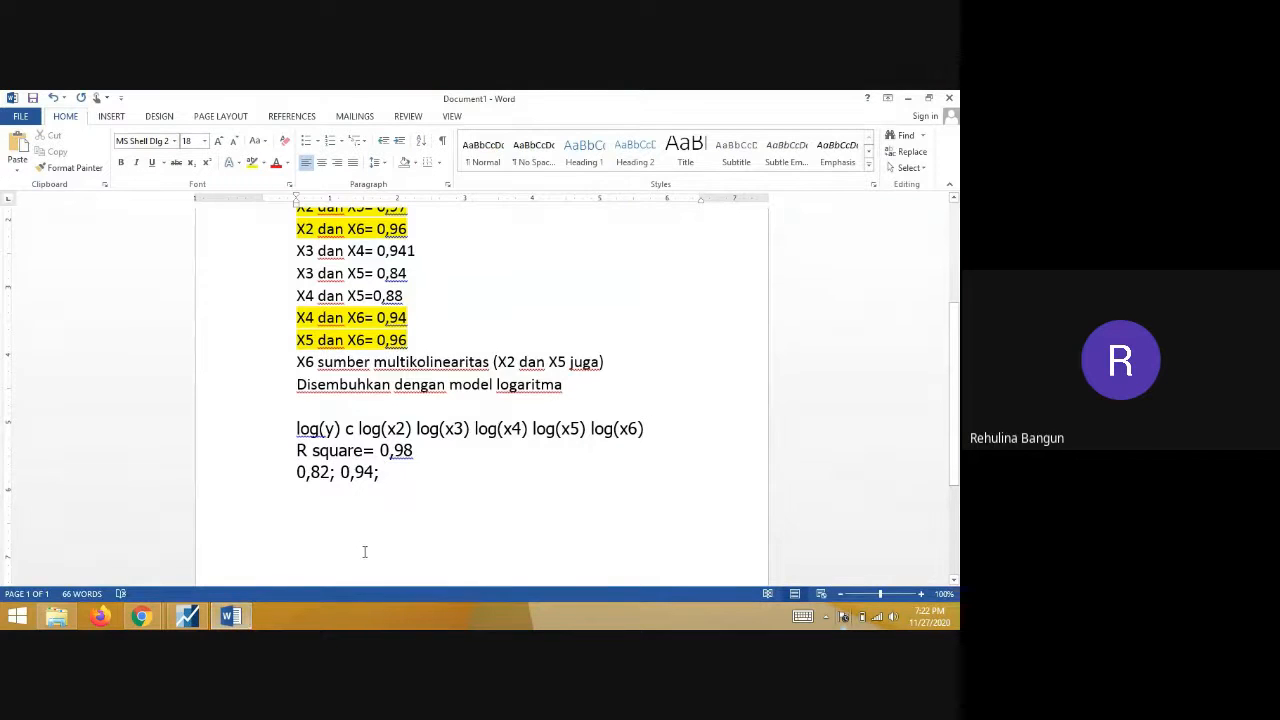
{"action": "type", "text": "0,95;"}
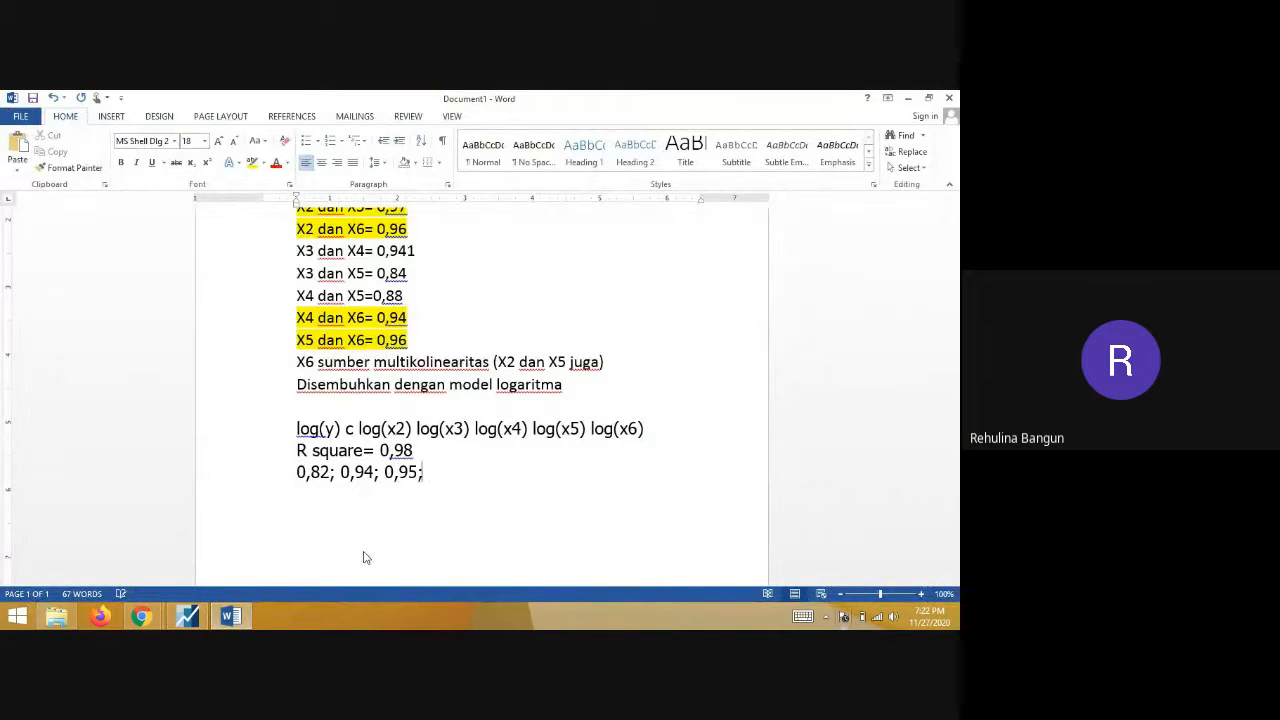
{"action": "left_click", "coordinate": [196, 618]}
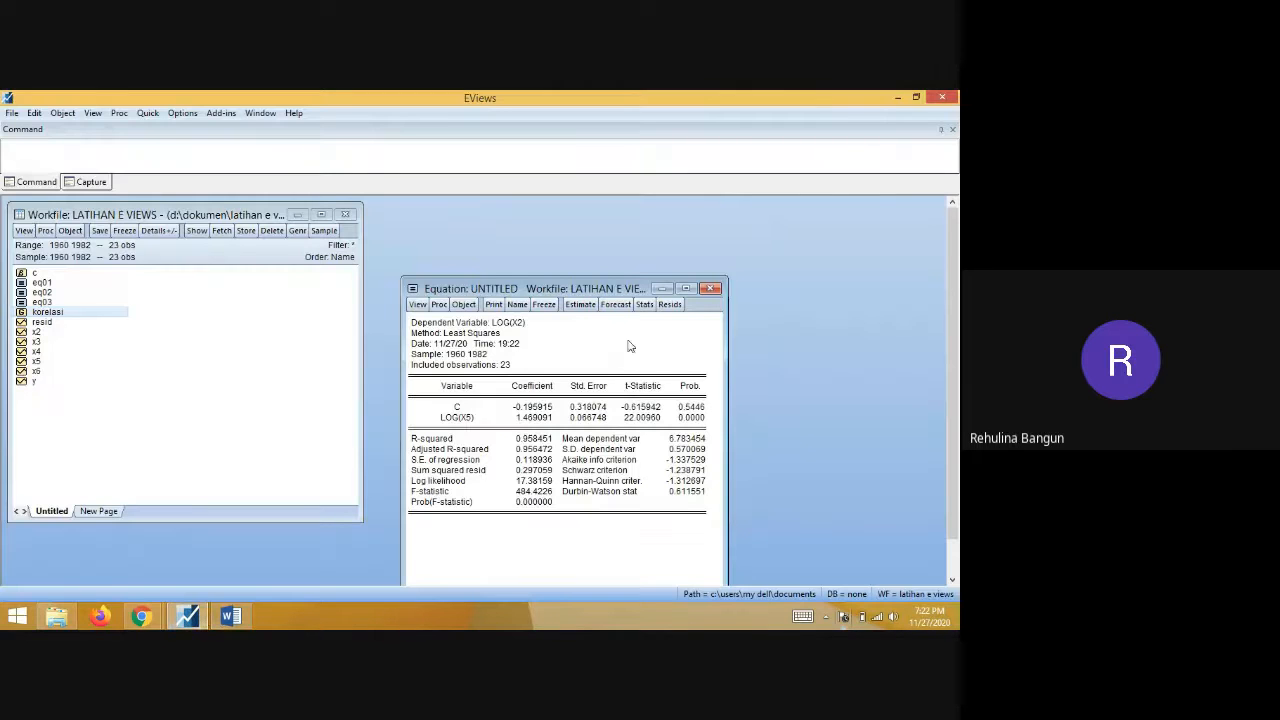
{"action": "left_click", "coordinate": [711, 288]}
{"action": "left_click", "coordinate": [452, 382]}
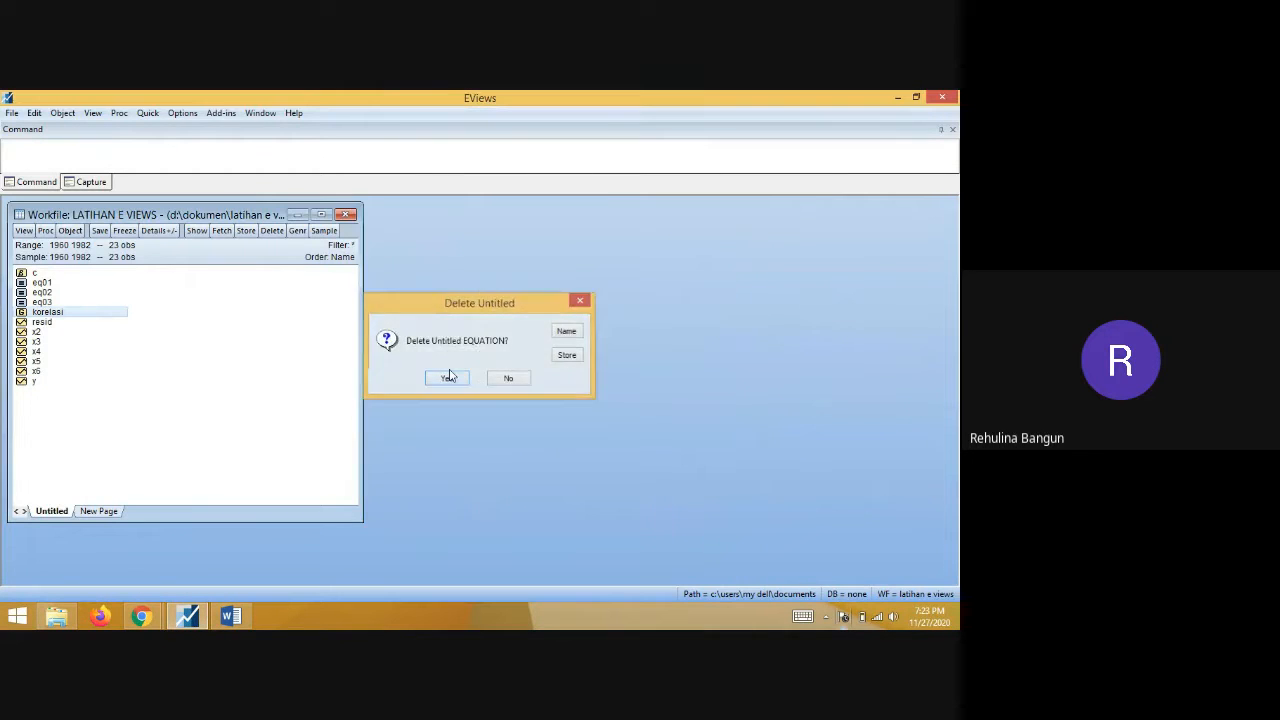
- Estimate the auxiliary regression log(x2) c log(x6) by least squares over the 1960 1982 sample
{"action": "left_click", "coordinate": [148, 113]}
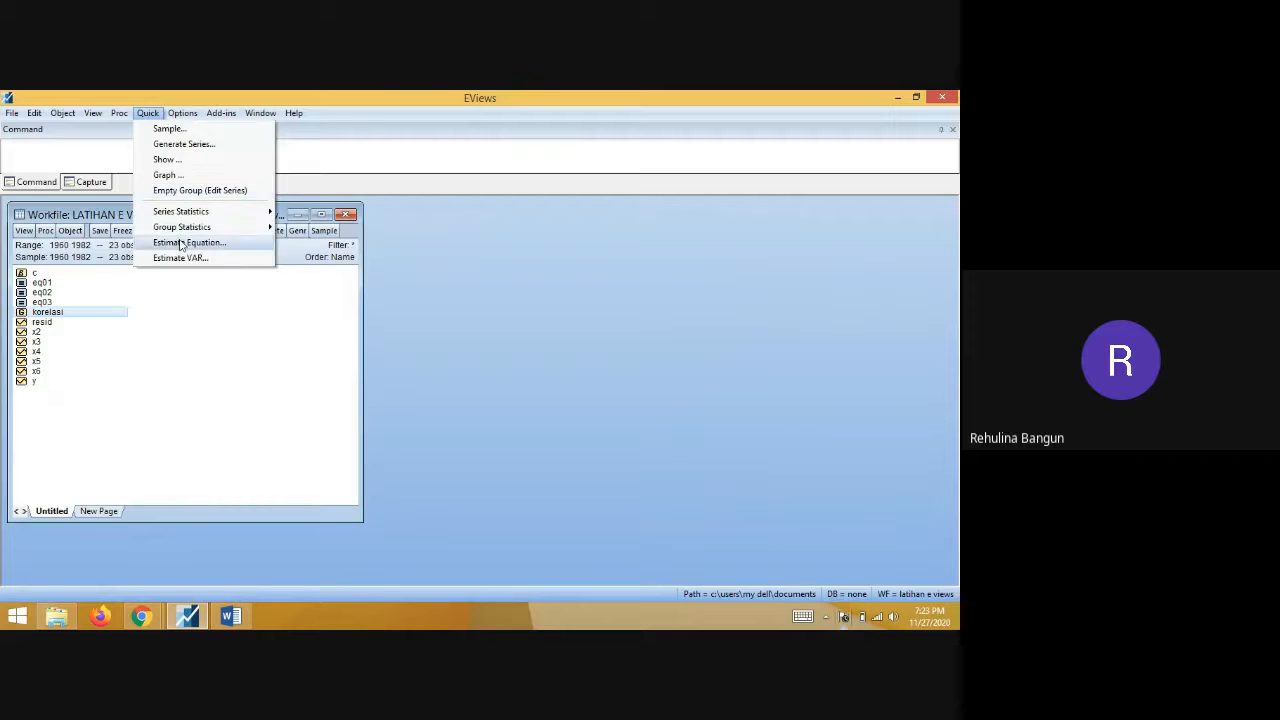
{"action": "left_click", "coordinate": [187, 242]}
{"action": "type", "text": "log"}
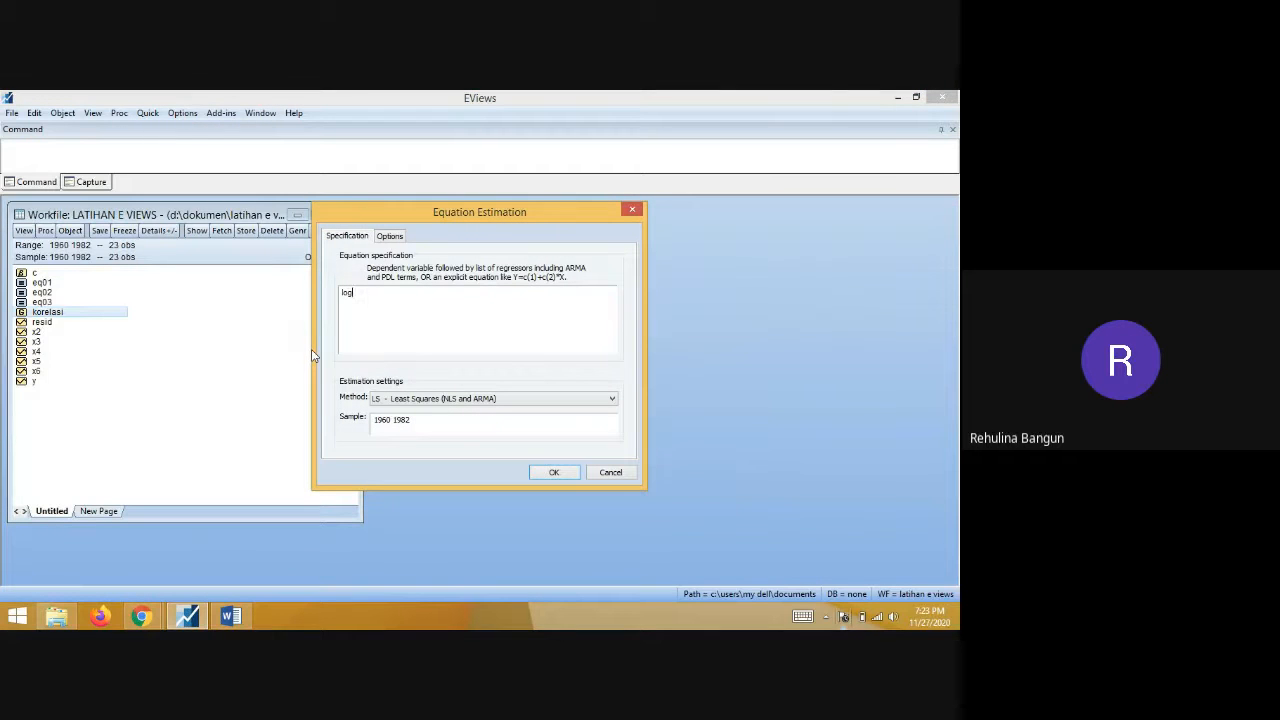
{"action": "type", "text": "(x2) c log(x6)"}
{"action": "key", "text": "Return"}
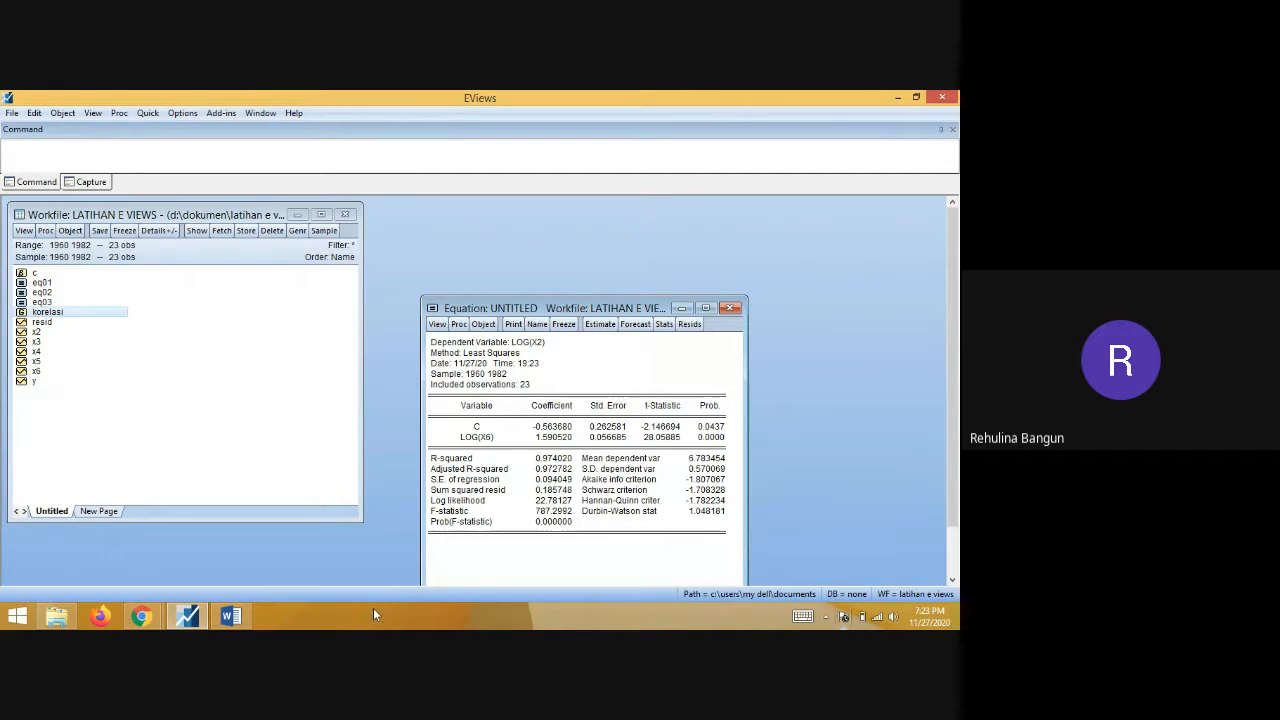
- Record "0,97;" after "0,95;" in the Word document and delete the untitled log(x2) on log(x6) equation in EViews
{"action": "left_click", "coordinate": [238, 619]}
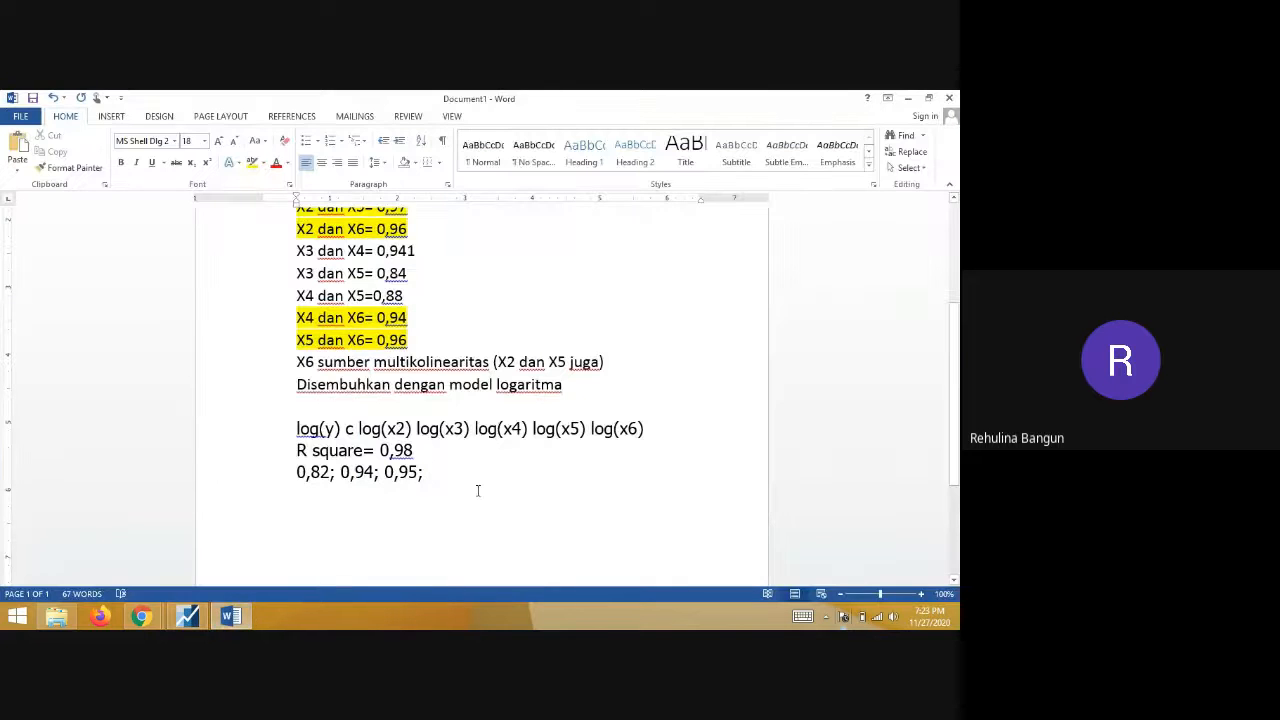
{"action": "type", "text": "0,97"}
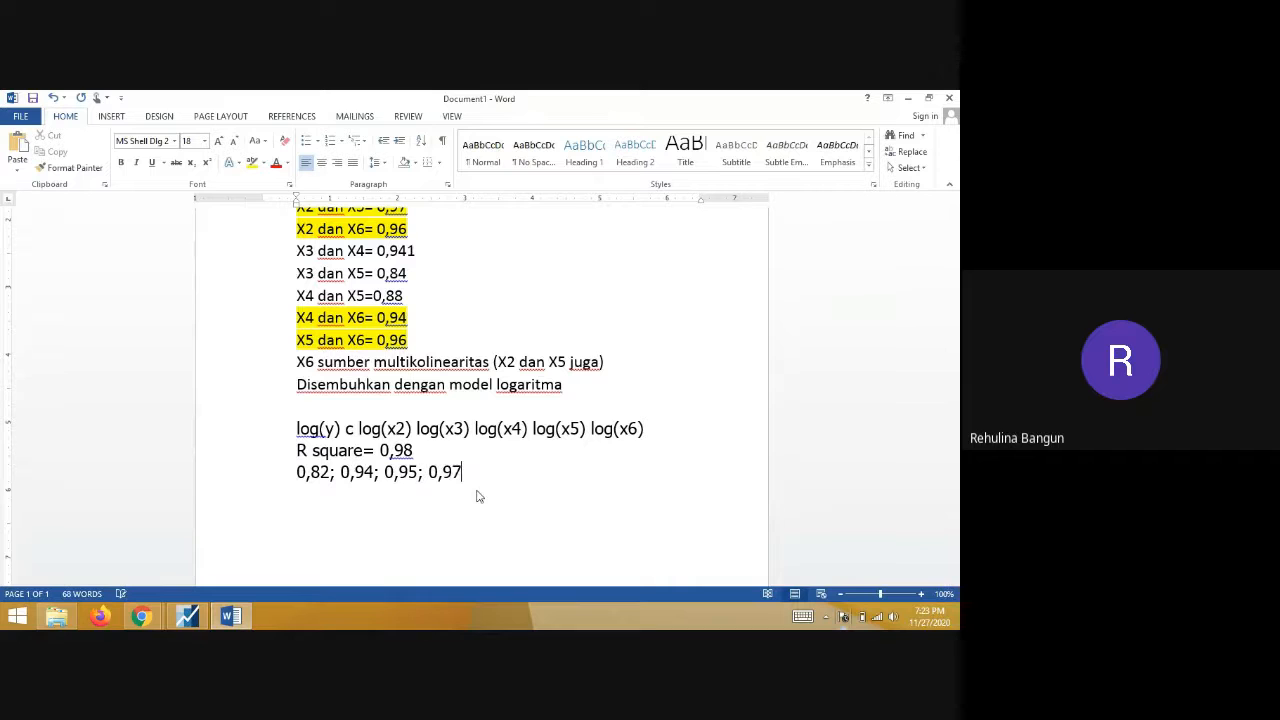
{"action": "type", "text": ";"}
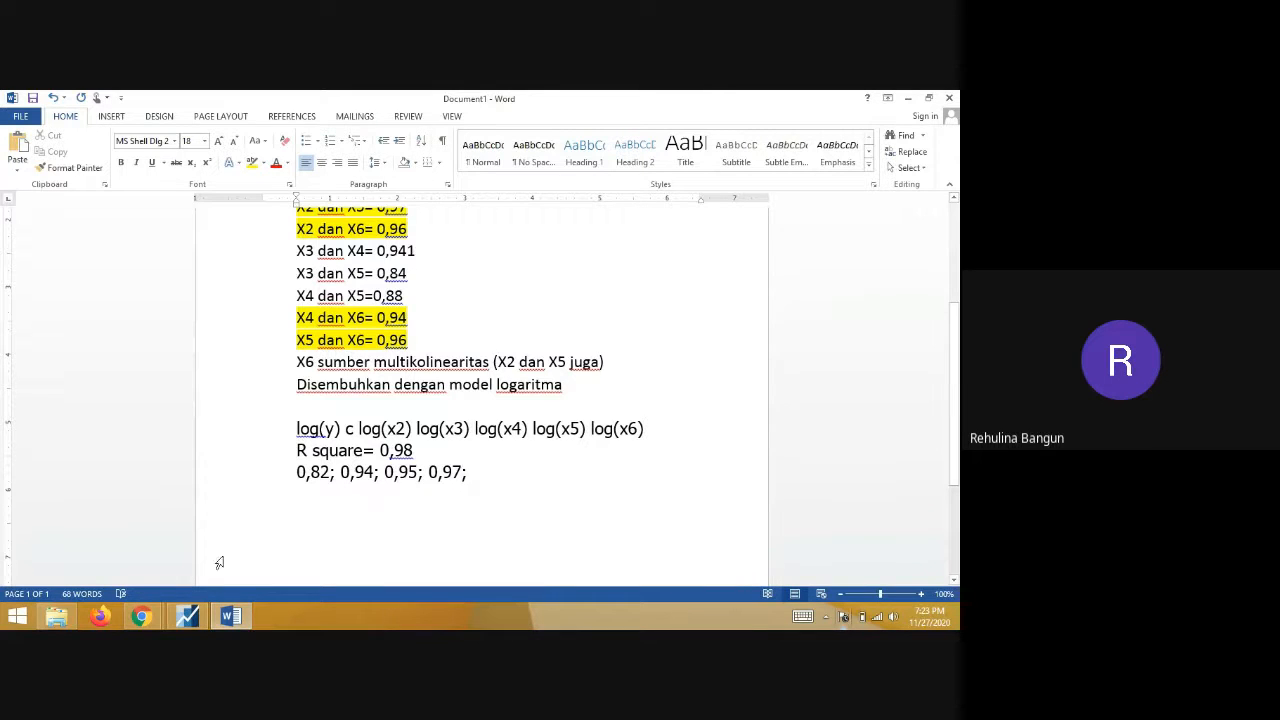
{"action": "left_click", "coordinate": [188, 617]}
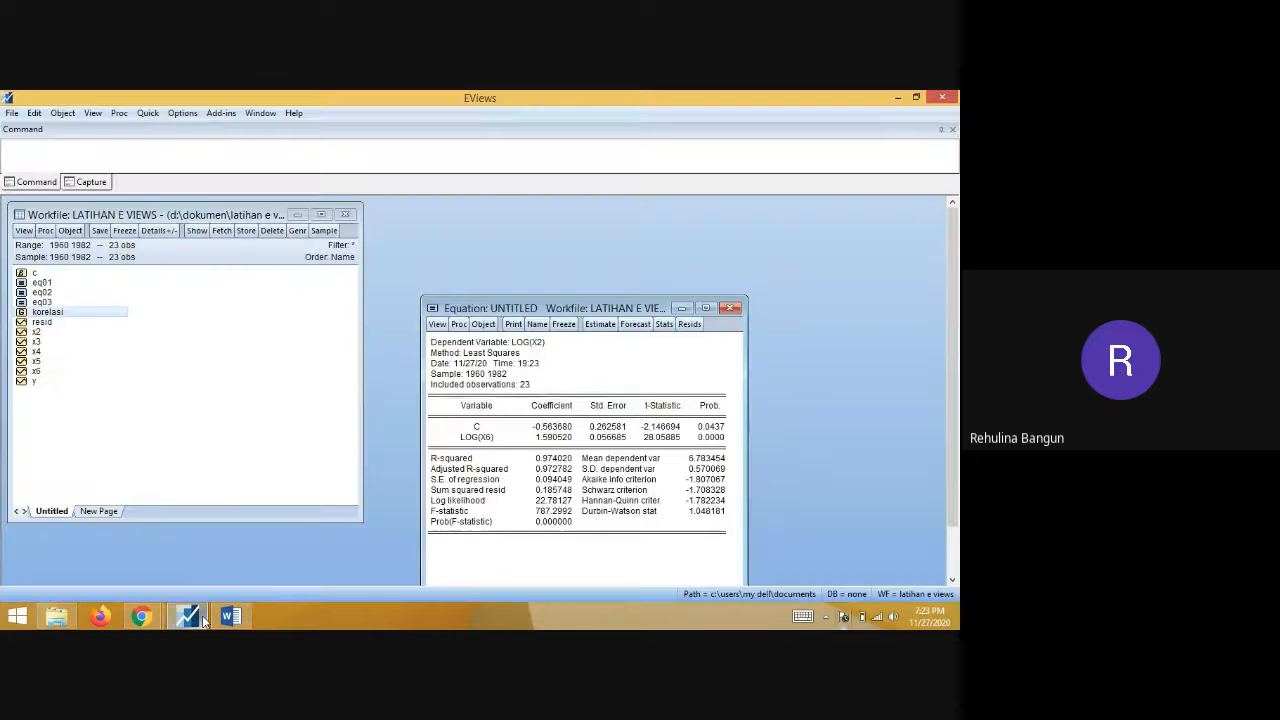
{"action": "left_click", "coordinate": [730, 308]}
{"action": "left_click", "coordinate": [455, 379]}
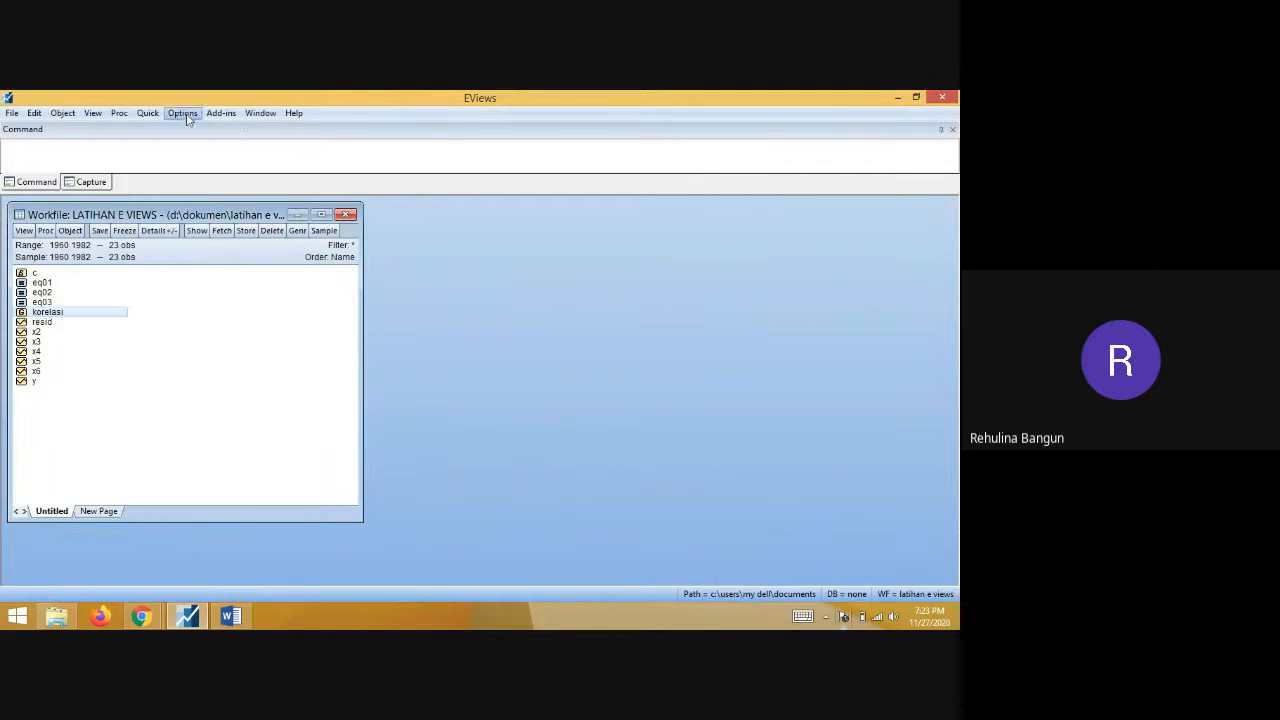
- Estimate the auxiliary regression log(x3) log(x4) by least squares, with no constant term
{"action": "left_click", "coordinate": [148, 113]}
{"action": "left_click", "coordinate": [191, 240]}
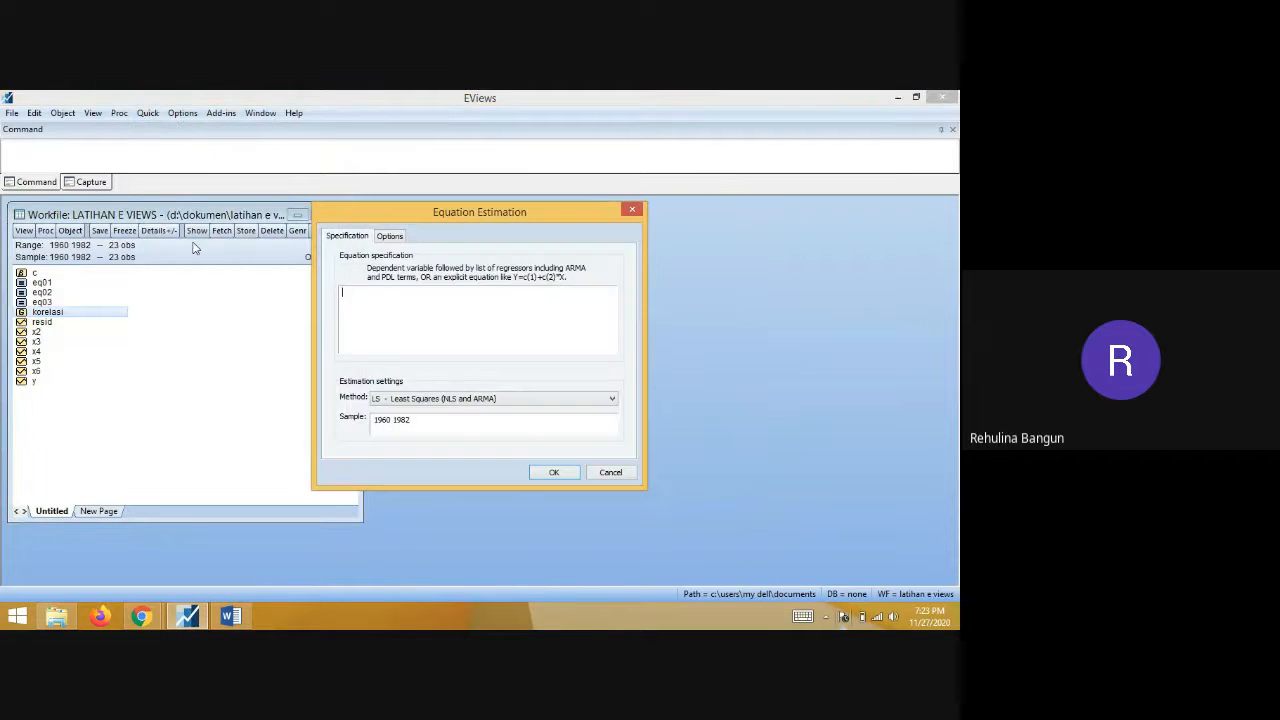
{"action": "type", "text": "log(x3) log(x4"}
{"action": "key", "text": "Return"}
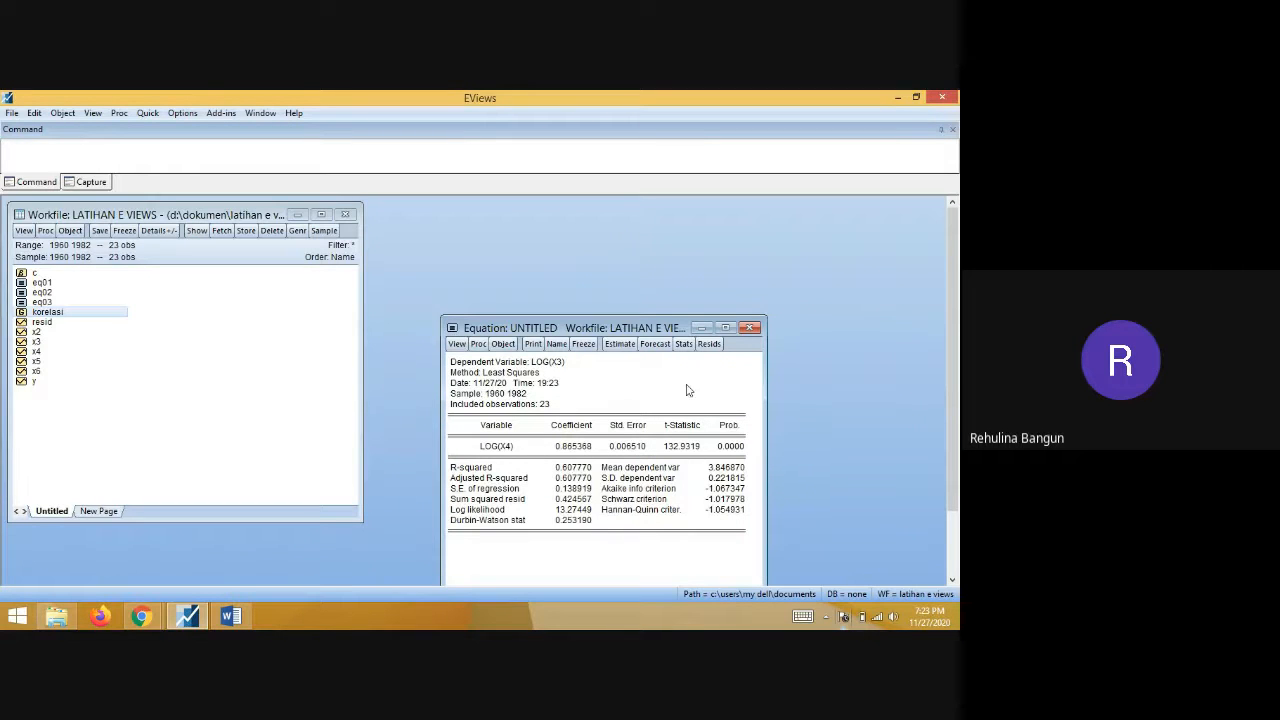
- Delete the untitled log(x3) on log(x4) equation and record "0,60;" after "0,97;" in the Word document
{"action": "left_click", "coordinate": [749, 328]}
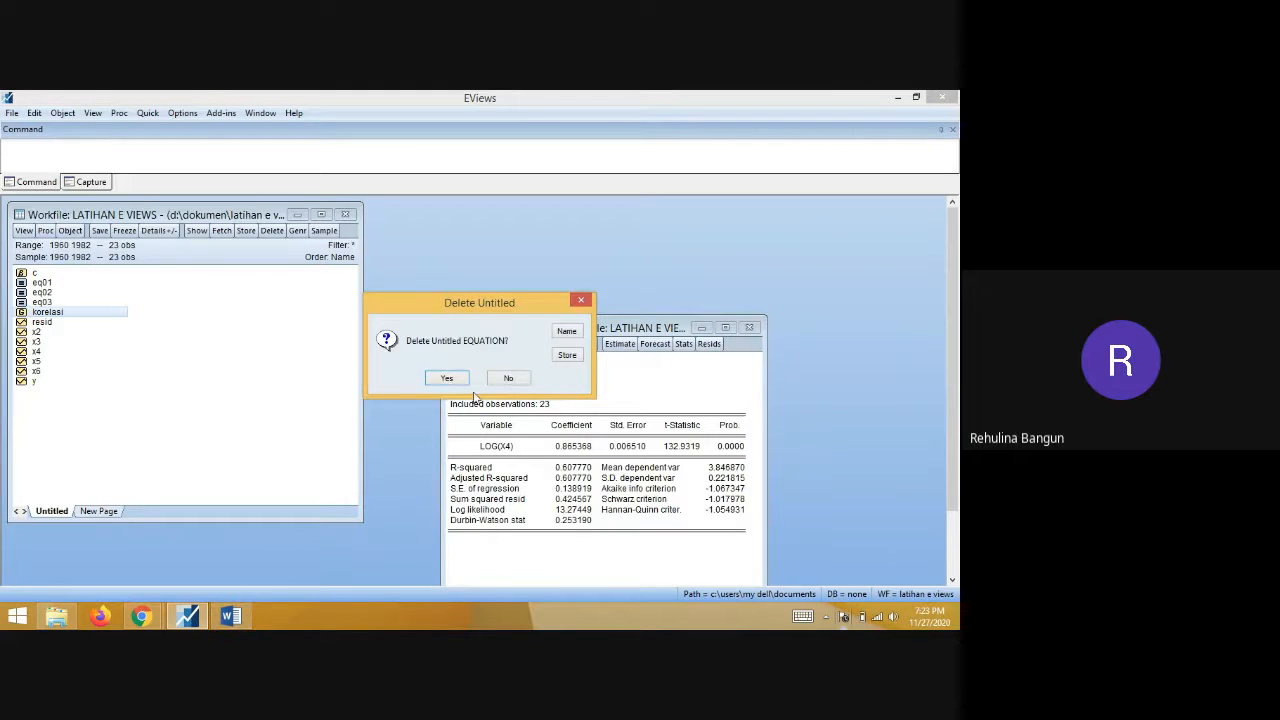
{"action": "left_click", "coordinate": [446, 378]}
{"action": "left_click", "coordinate": [232, 616]}
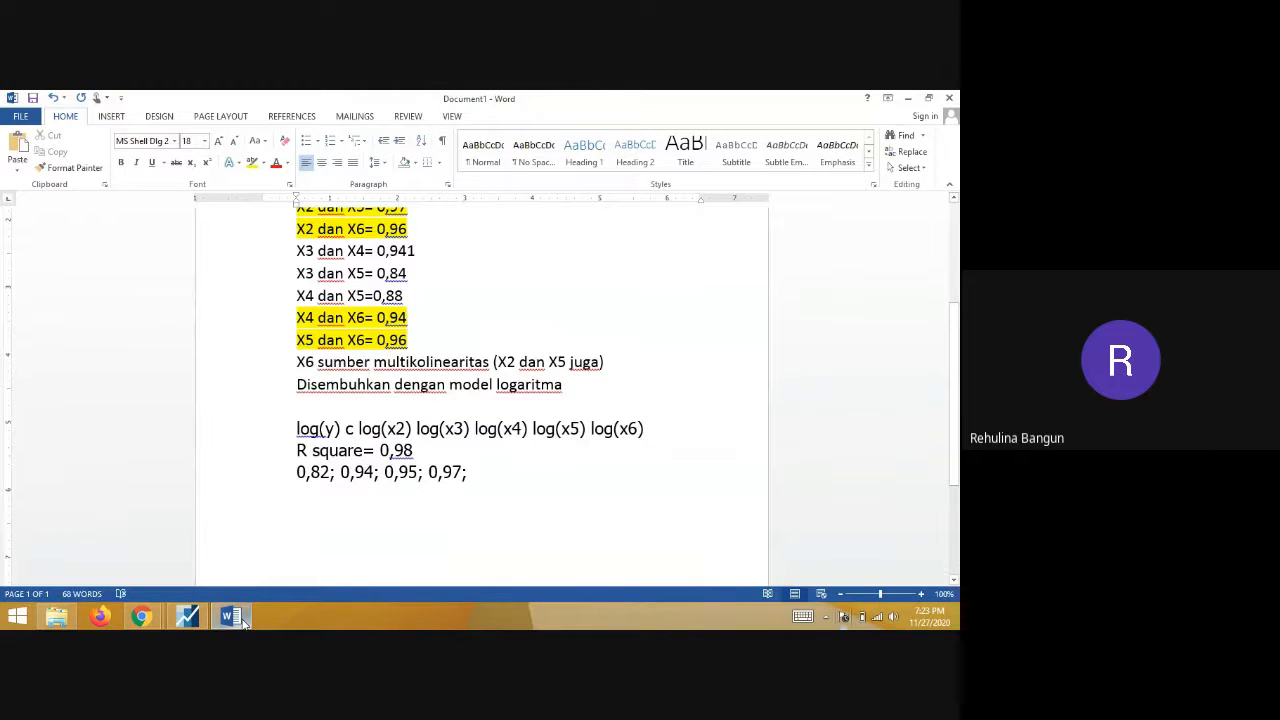
{"action": "type", "text": "0,60;"}
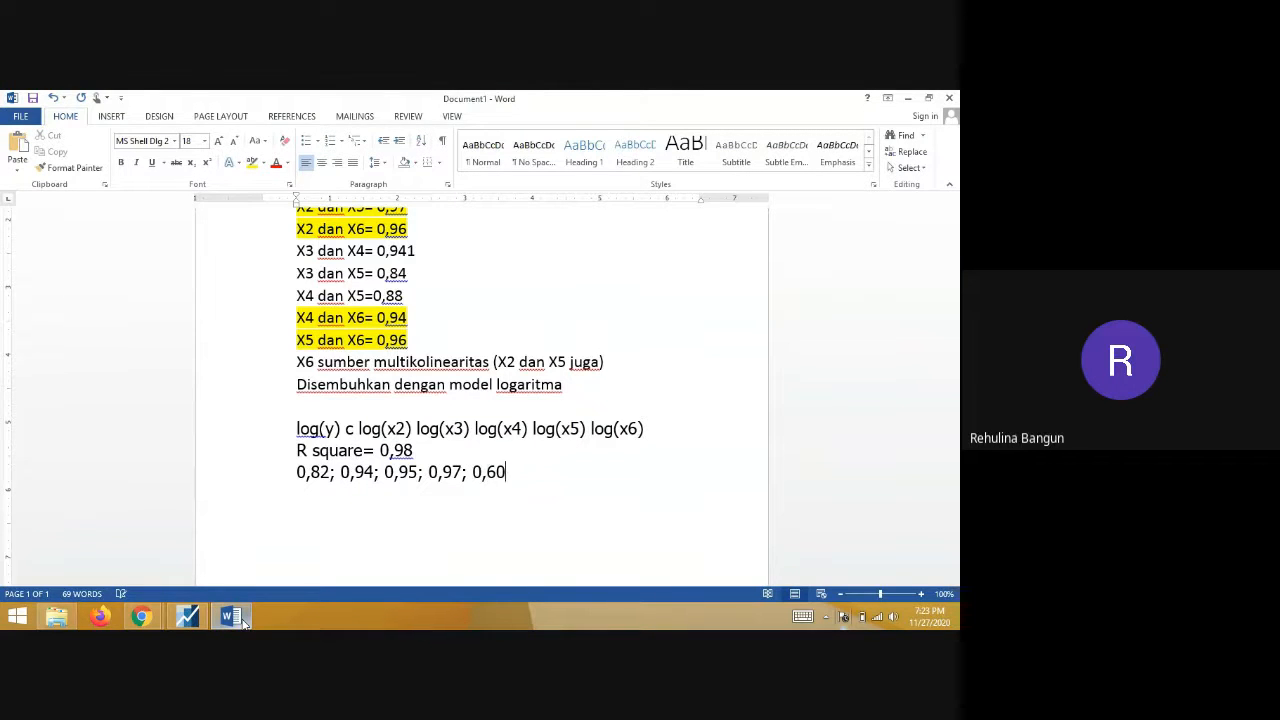
- Switch to EViews and estimate the auxiliary regression log(x3) c log(x5)
{"action": "left_click", "coordinate": [187, 616]}
{"action": "left_click", "coordinate": [147, 113]}
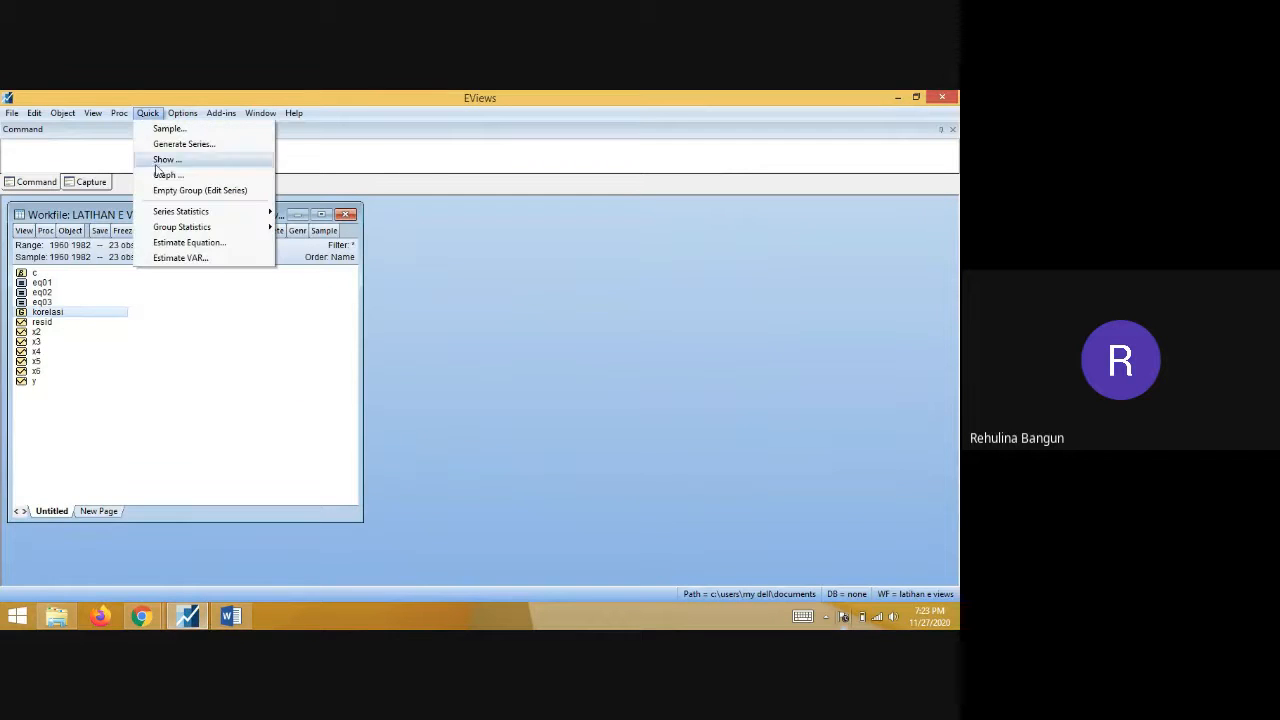
{"action": "left_click", "coordinate": [190, 243]}
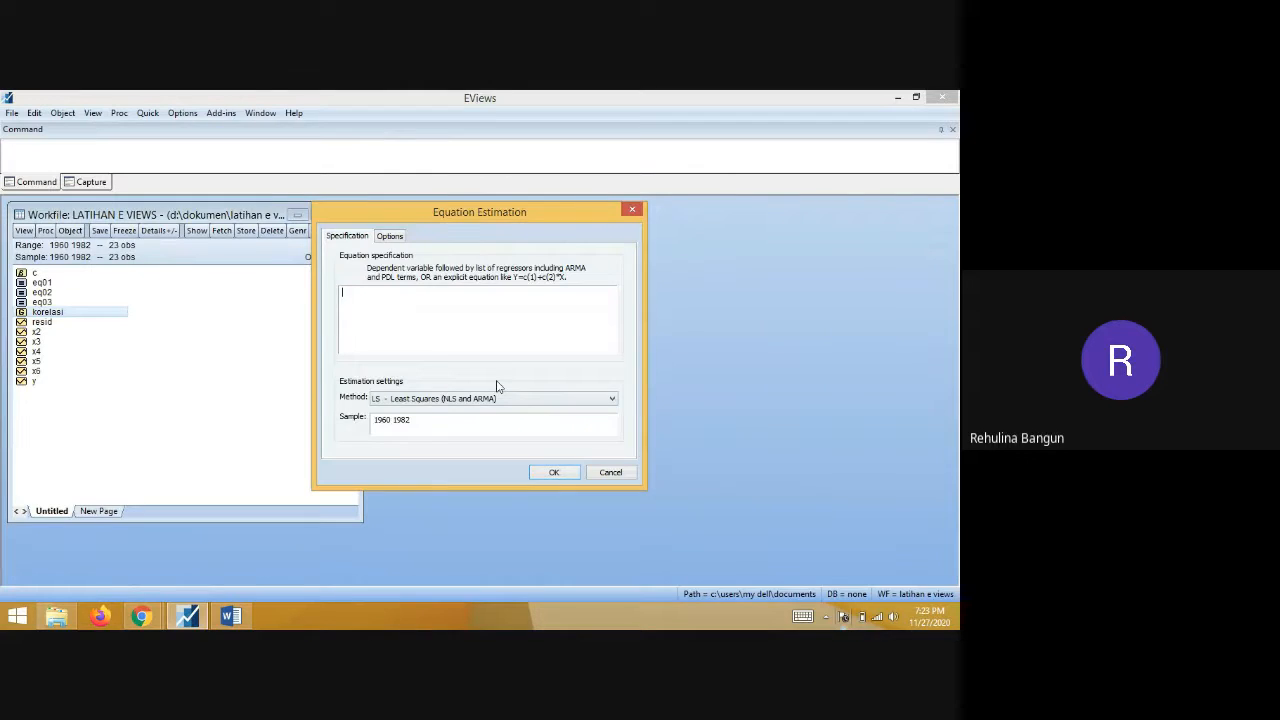
{"action": "type", "text": "log(x3) c log(x5"}
{"action": "left_click", "coordinate": [553, 472]}
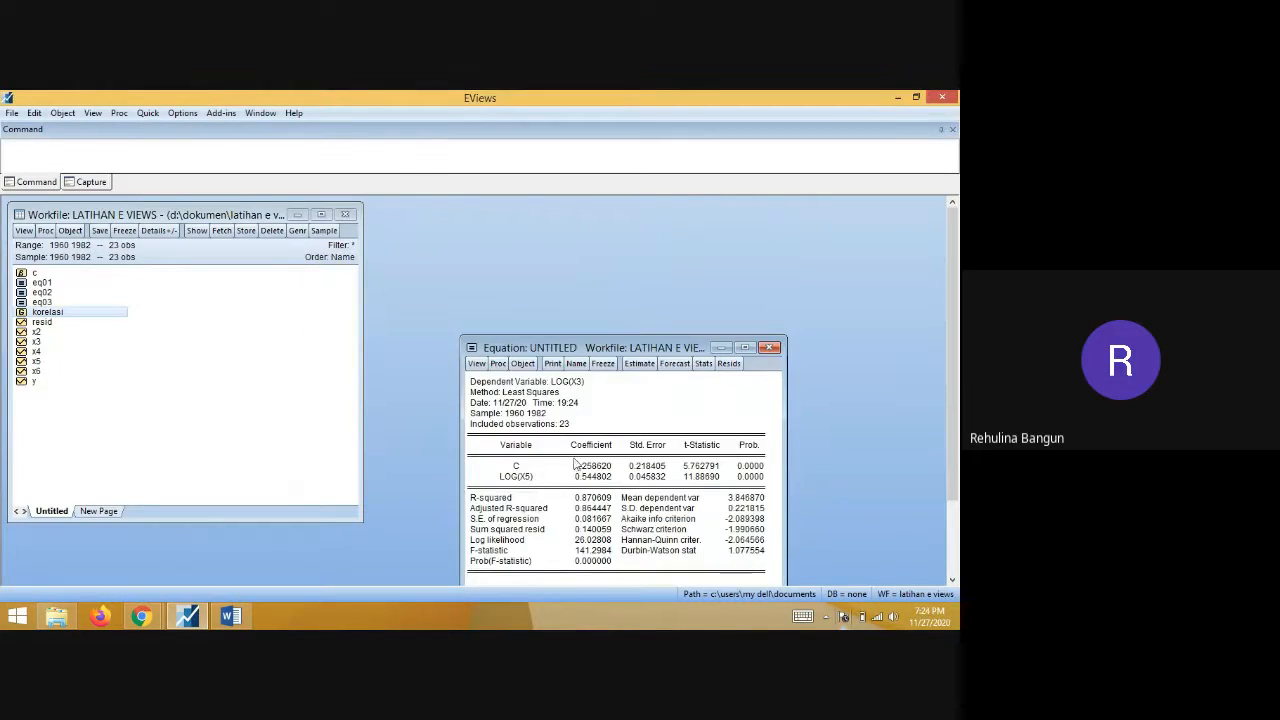
- Delete the untitled log(x3) on log(x5) equation and record "0,87" after "0,60;" in the Word document
{"action": "left_click", "coordinate": [767, 348]}
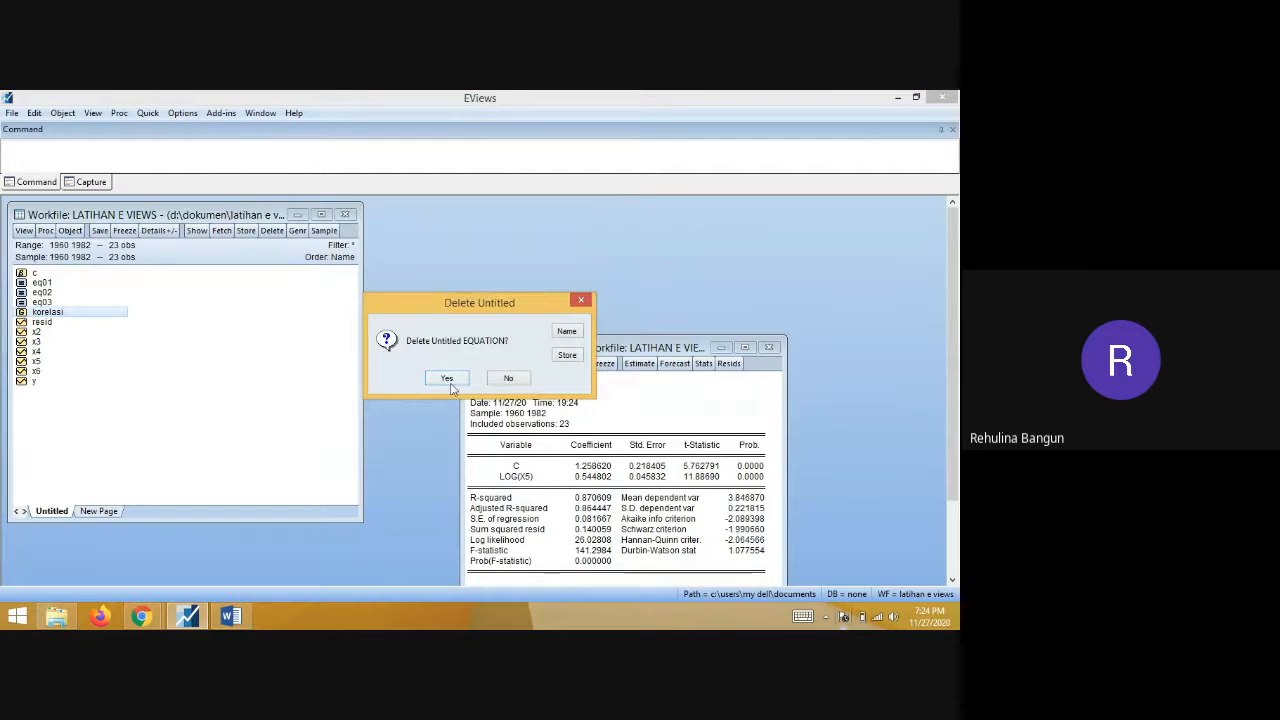
{"action": "left_click", "coordinate": [448, 377]}
{"action": "left_click", "coordinate": [231, 617]}
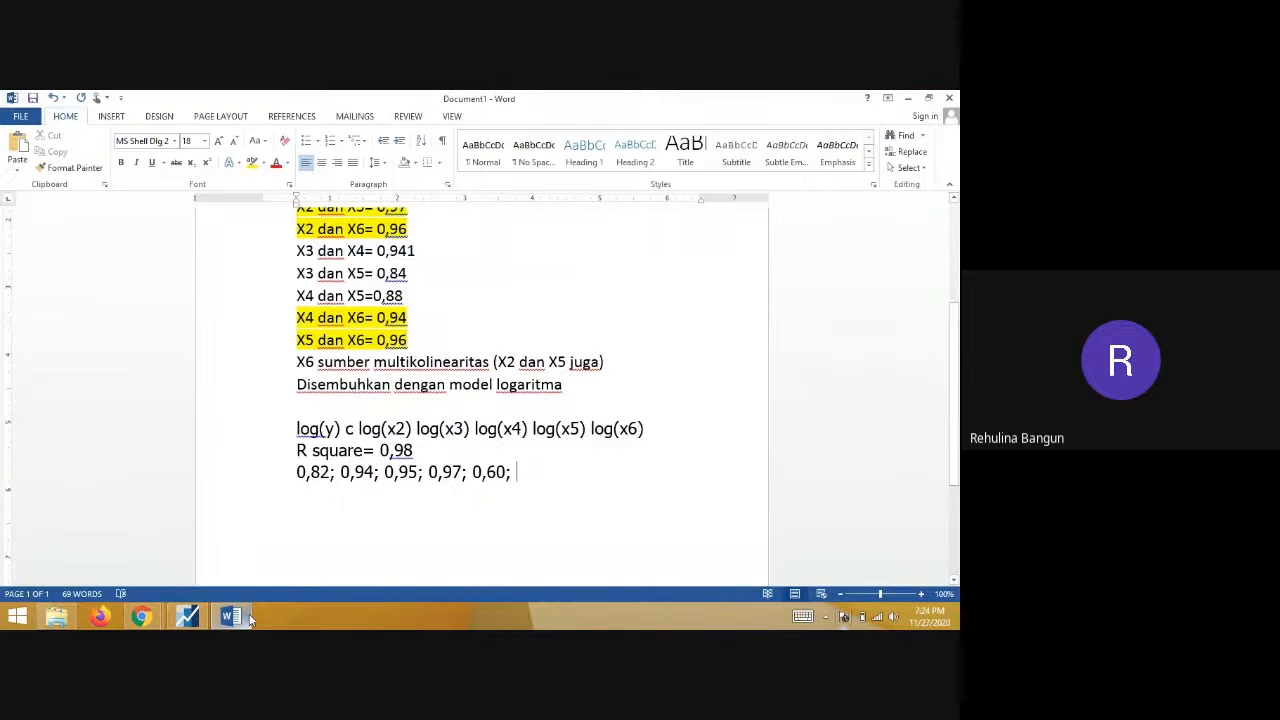
{"action": "type", "text": "0,87"}
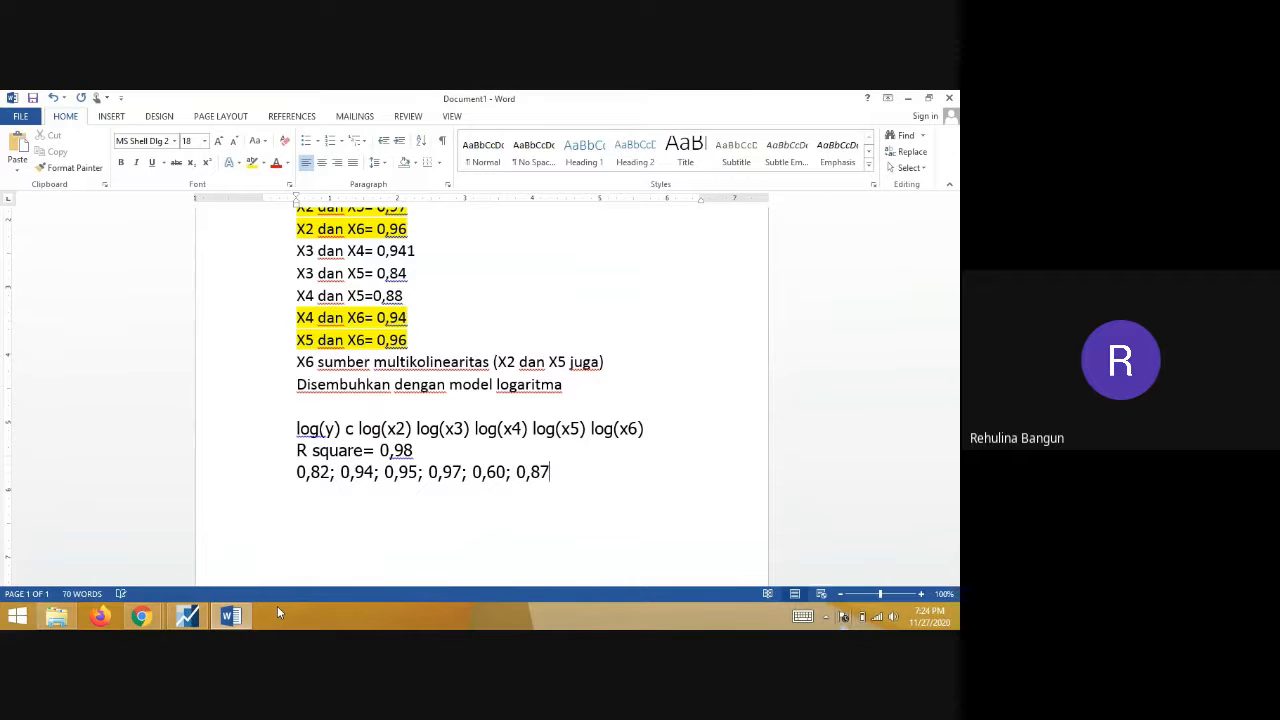
- Switch to EViews and estimate the auxiliary regression log(x3) c log(x6)
{"action": "left_click", "coordinate": [187, 617]}
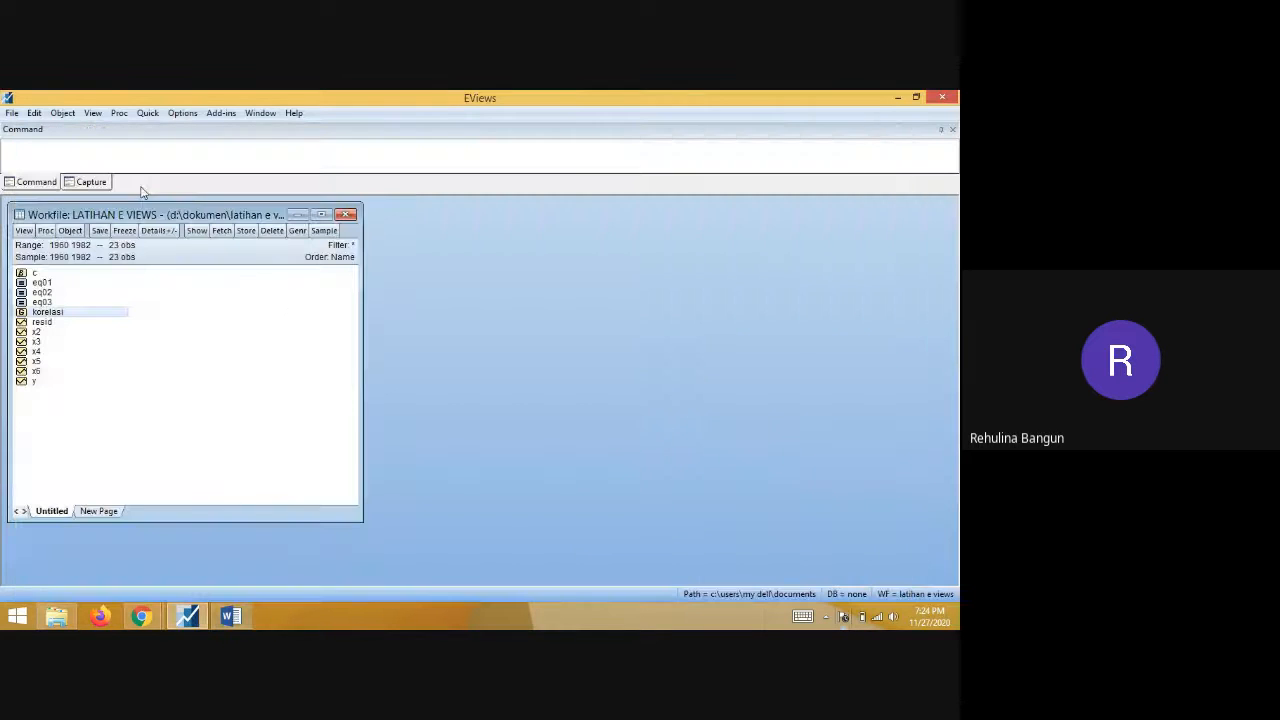
{"action": "left_click", "coordinate": [148, 112]}
{"action": "left_click", "coordinate": [178, 246]}
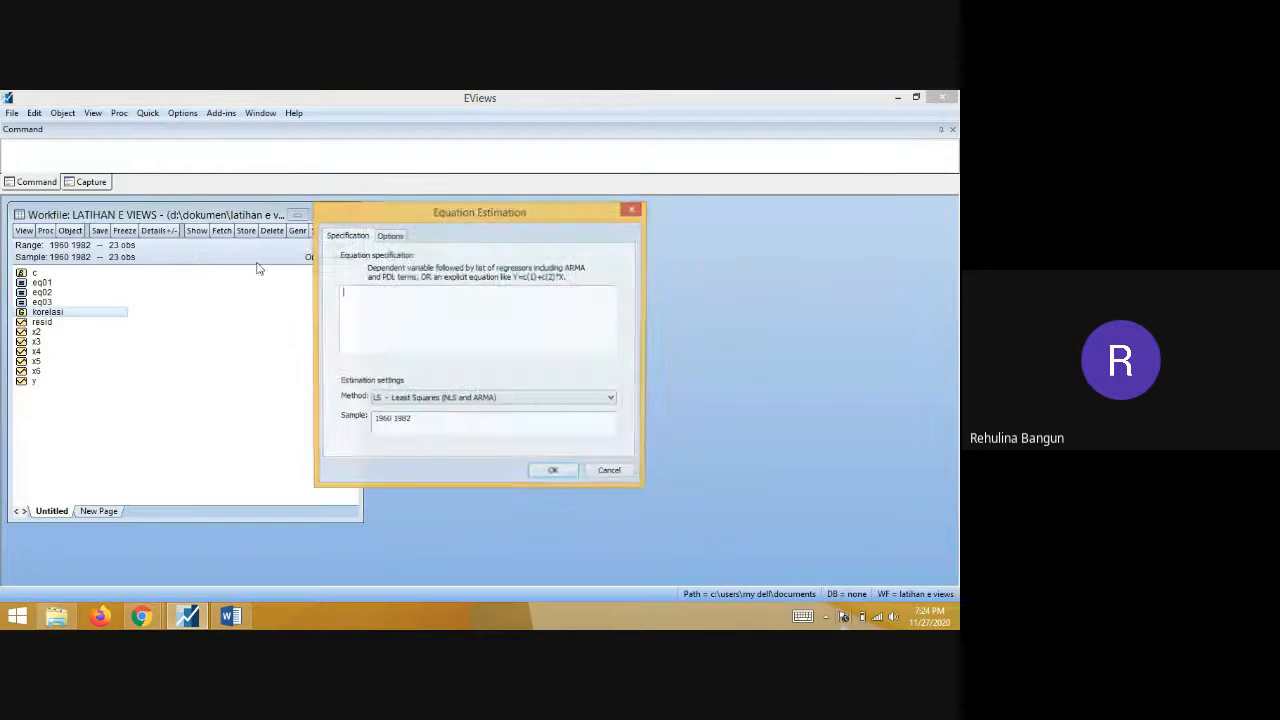
{"action": "type", "text": "log(x3"}
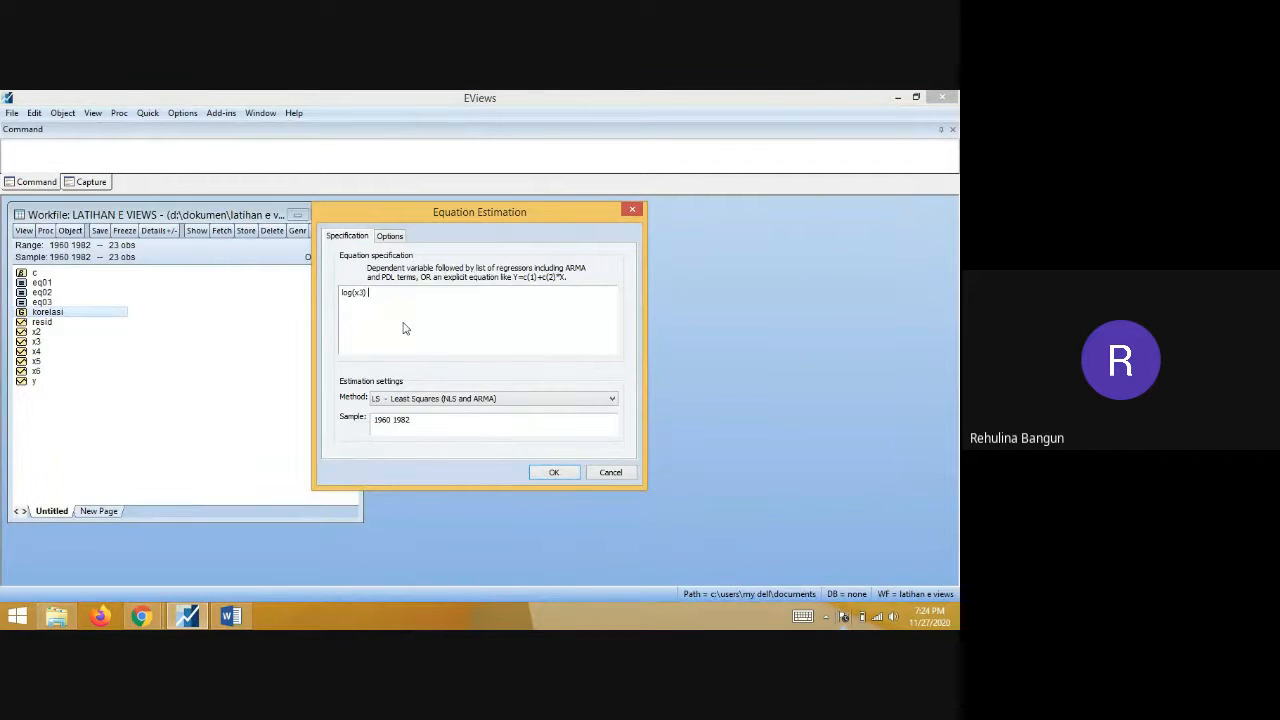
{"action": "type", "text": ") c log(x6"}
{"action": "key", "text": "Return"}
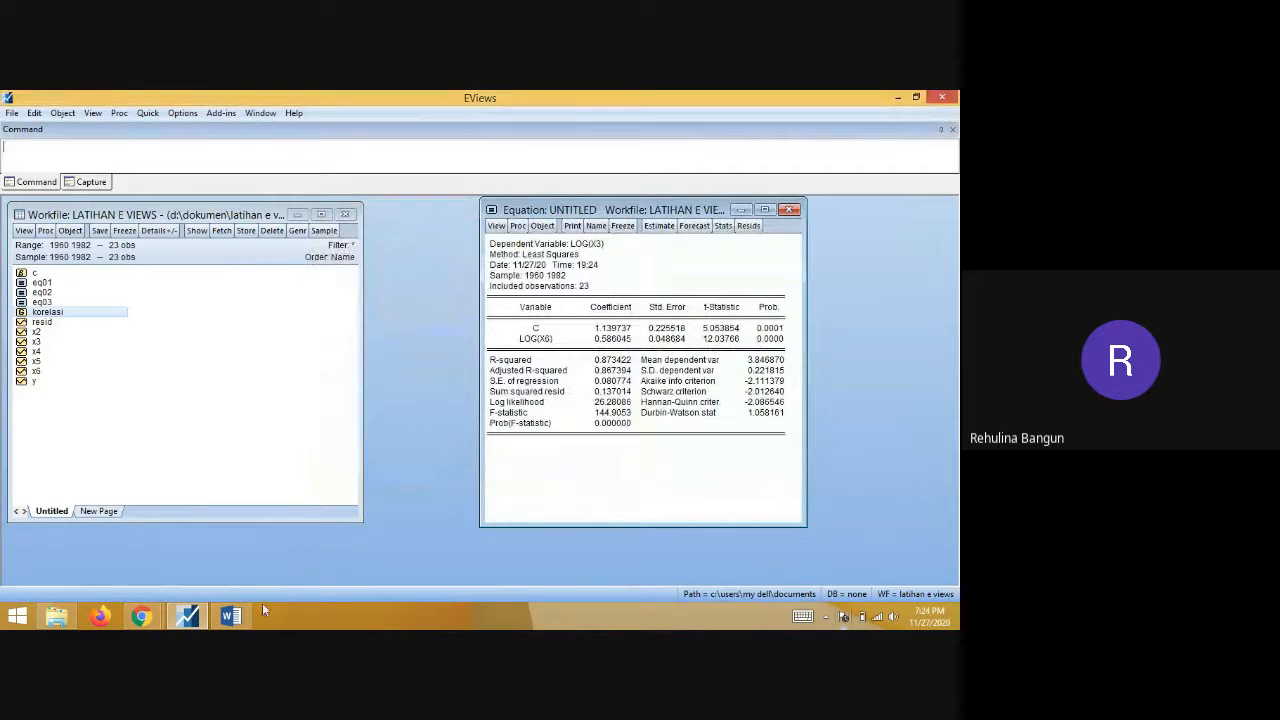
- Add "; 0,87;" for the log(x3) on log(x6) regression at the end of the R-squared list in the Word document
{"action": "left_click", "coordinate": [235, 614]}
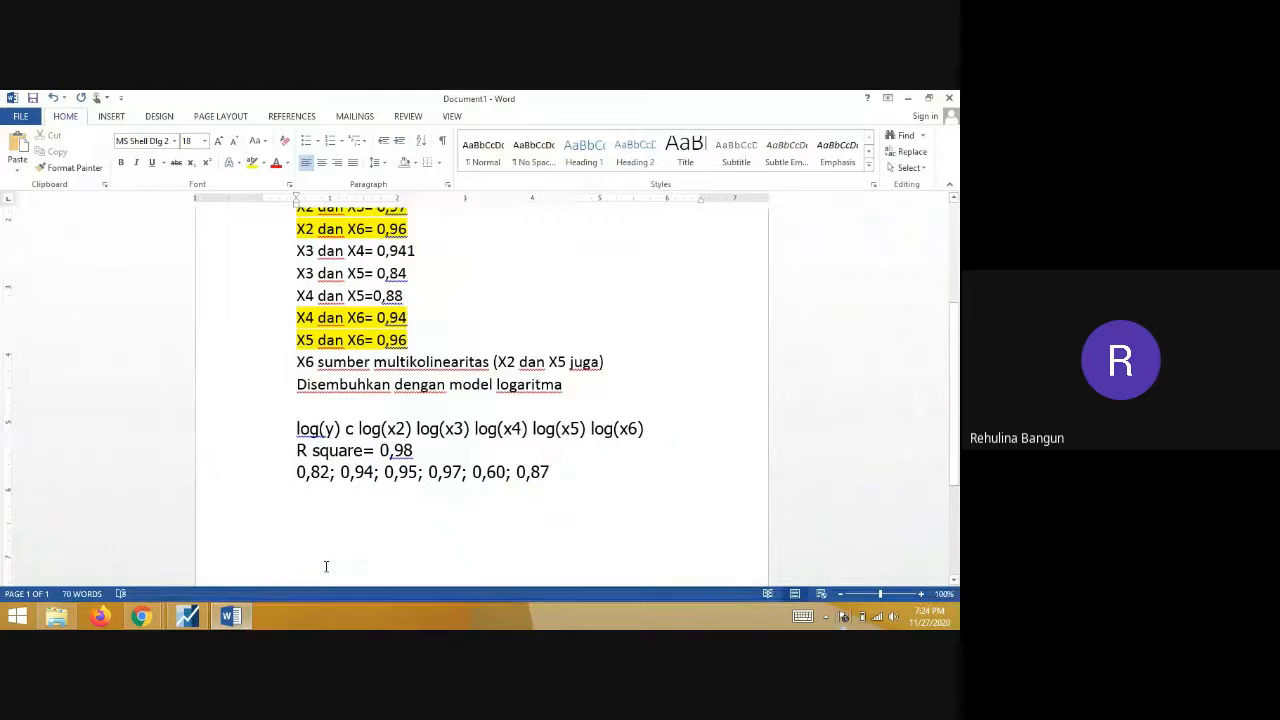
{"action": "type", "text": "; 0,87"}
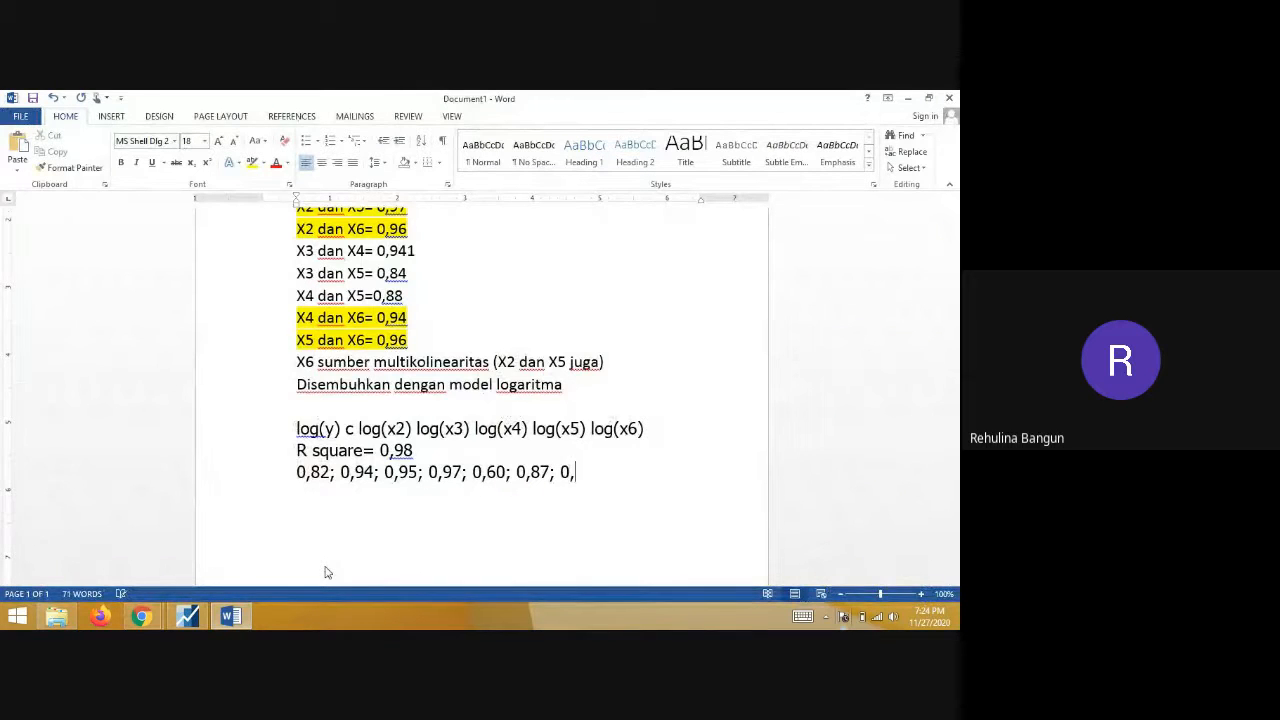
{"action": "type", "text": ";"}
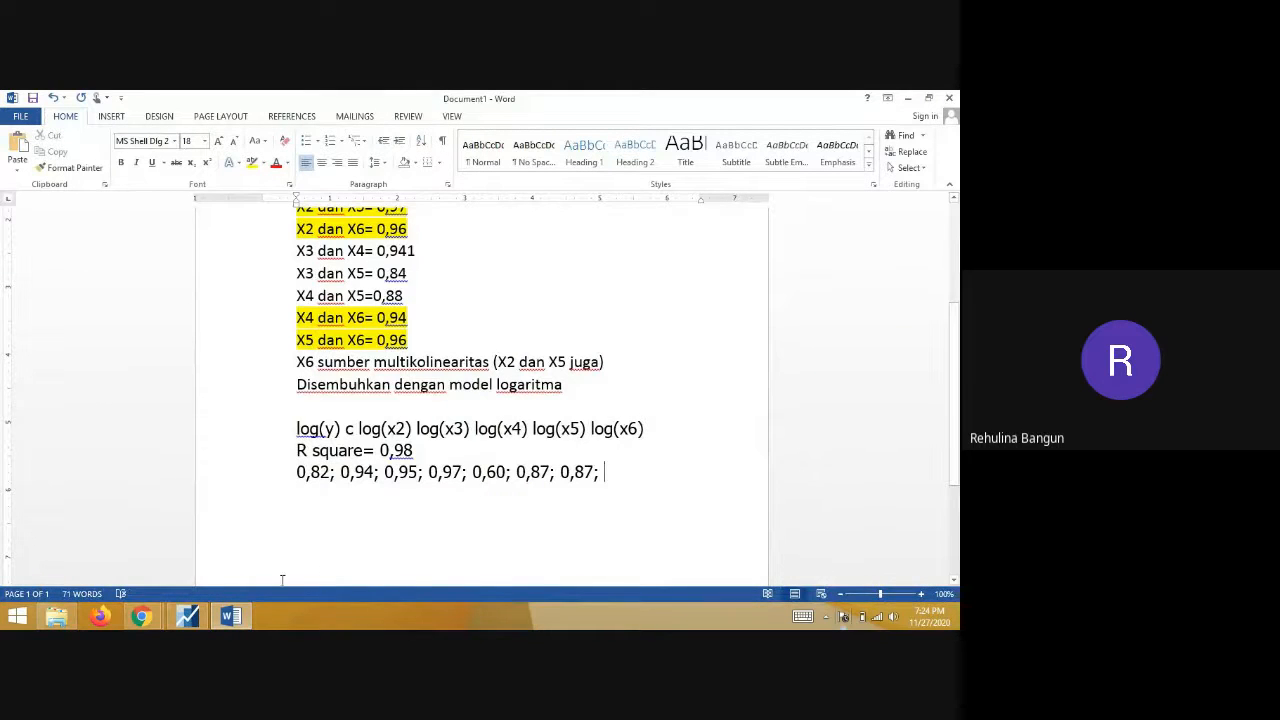
- Switch to EViews, delete the untitled log(x3) on log(x6) equation and estimate the auxiliary regression log(x4) c log(x6)
{"action": "key", "text": "alt+Tab"}
{"action": "left_click", "coordinate": [790, 209]}
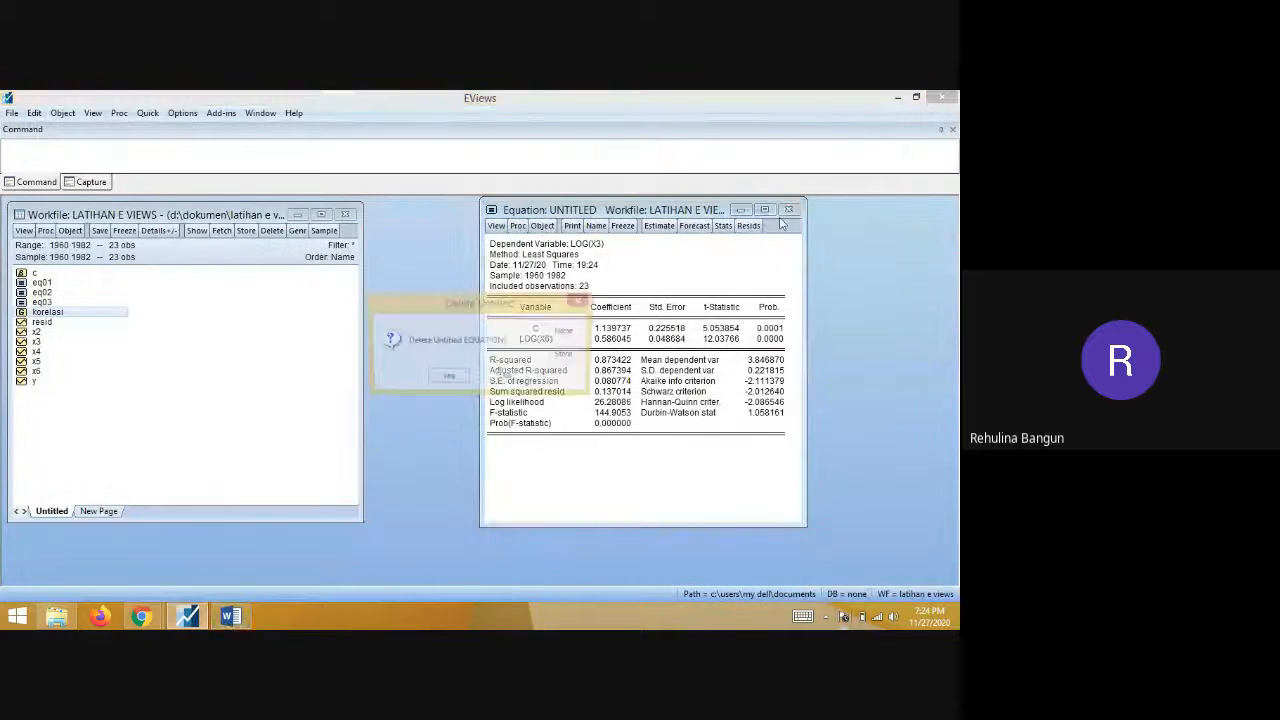
{"action": "left_click", "coordinate": [449, 374]}
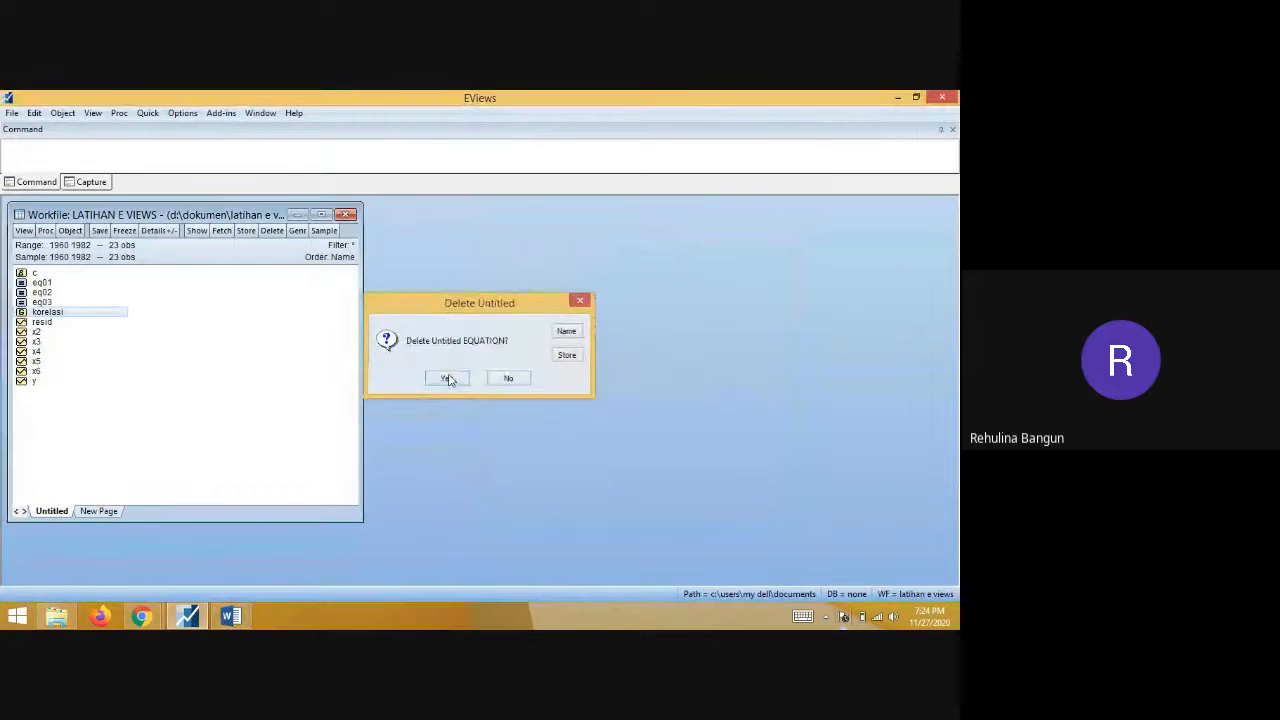
{"action": "left_click", "coordinate": [147, 113]}
{"action": "left_click", "coordinate": [196, 243]}
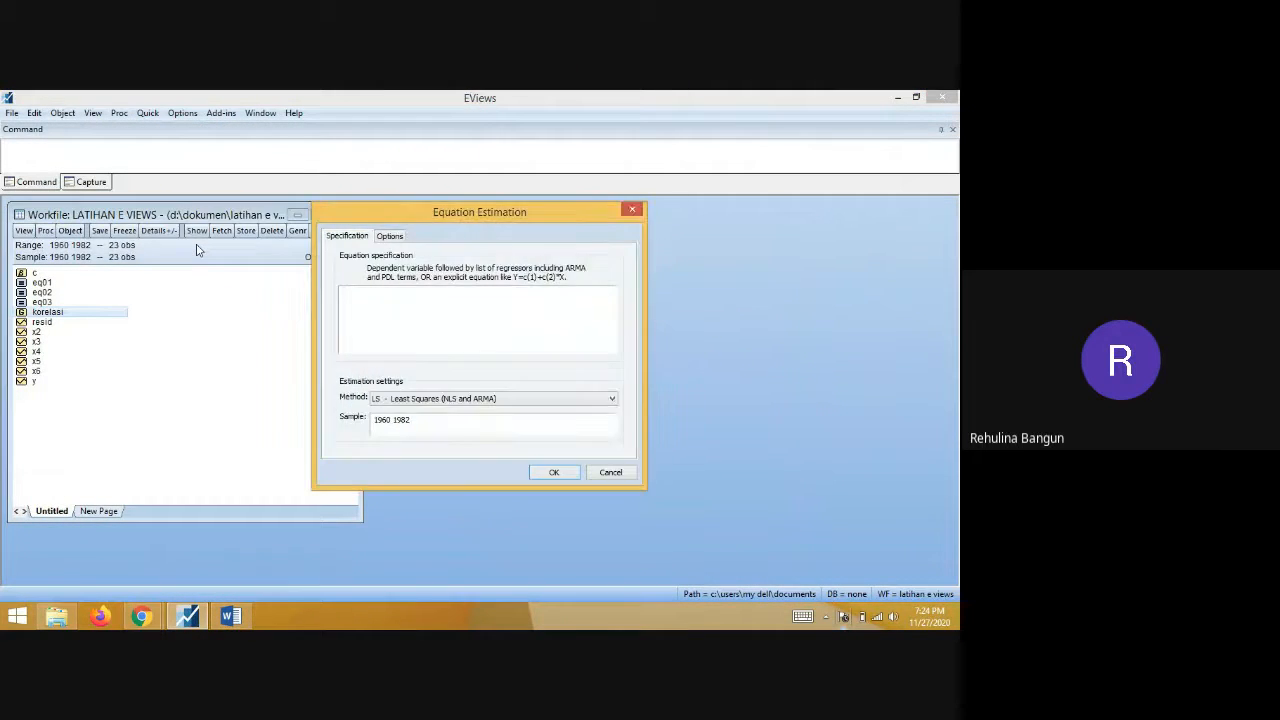
{"action": "type", "text": "log(x4) c log(x6"}
{"action": "key", "text": "Return"}
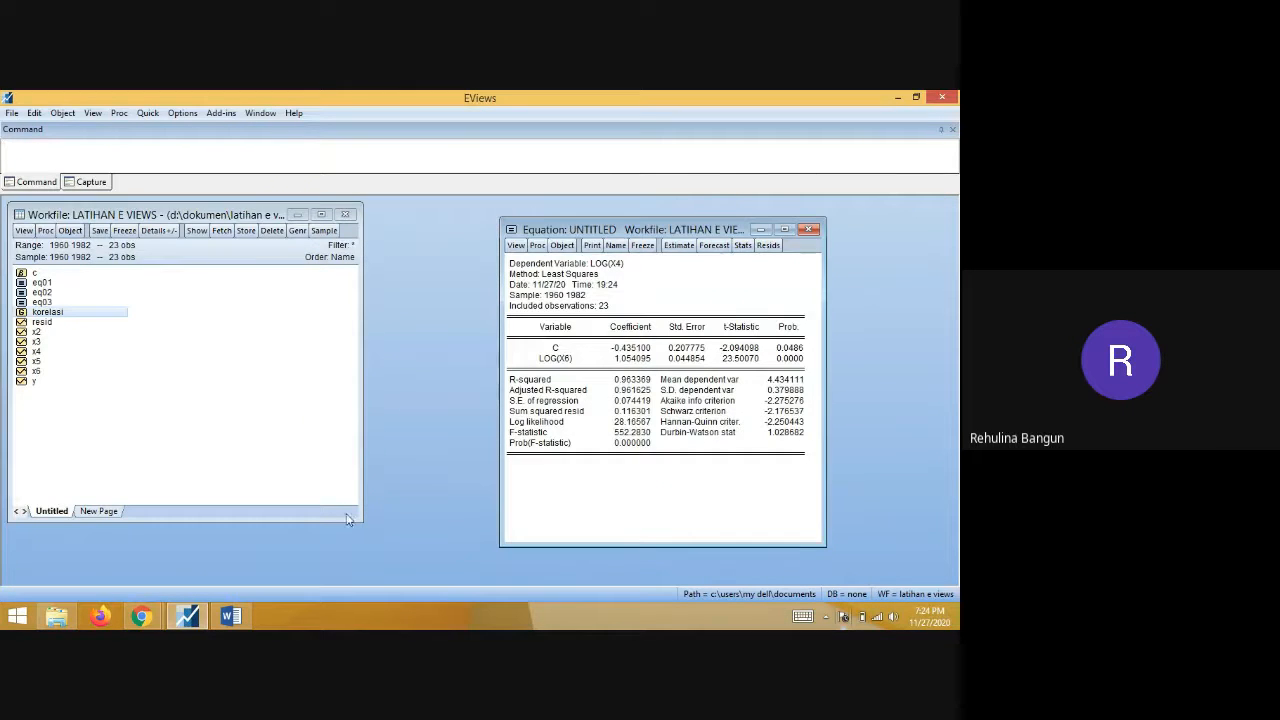
- Switch to Word and add "0,96;" for the log(x4) on log(x6) regression at the end of the R-squared list
{"action": "key", "text": "alt+Tab"}
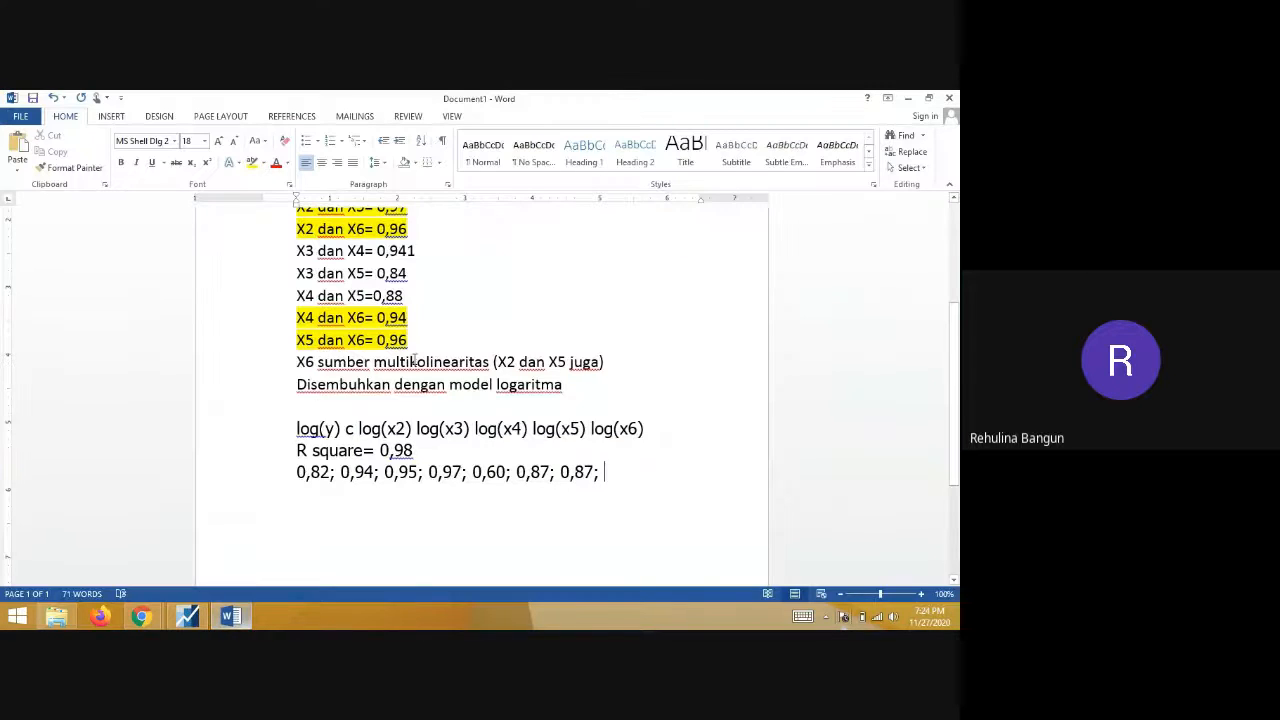
{"action": "type", "text": "0,9"}
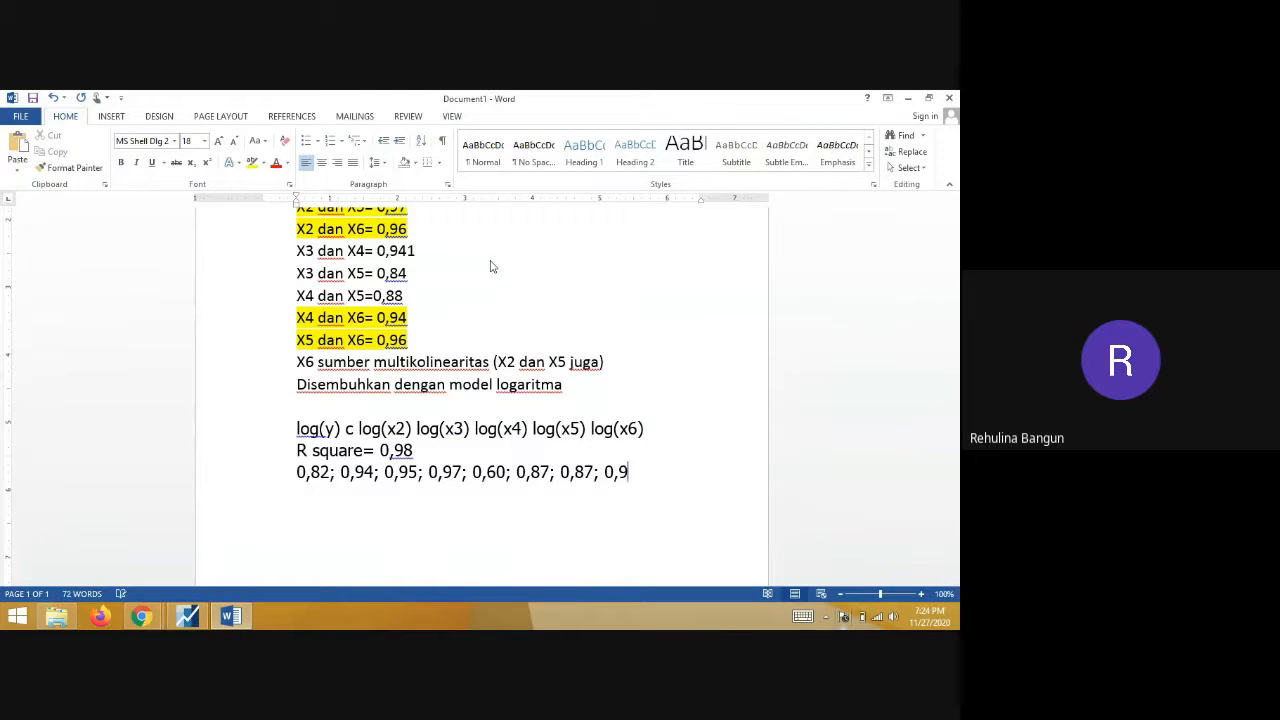
{"action": "type", "text": "6;"}
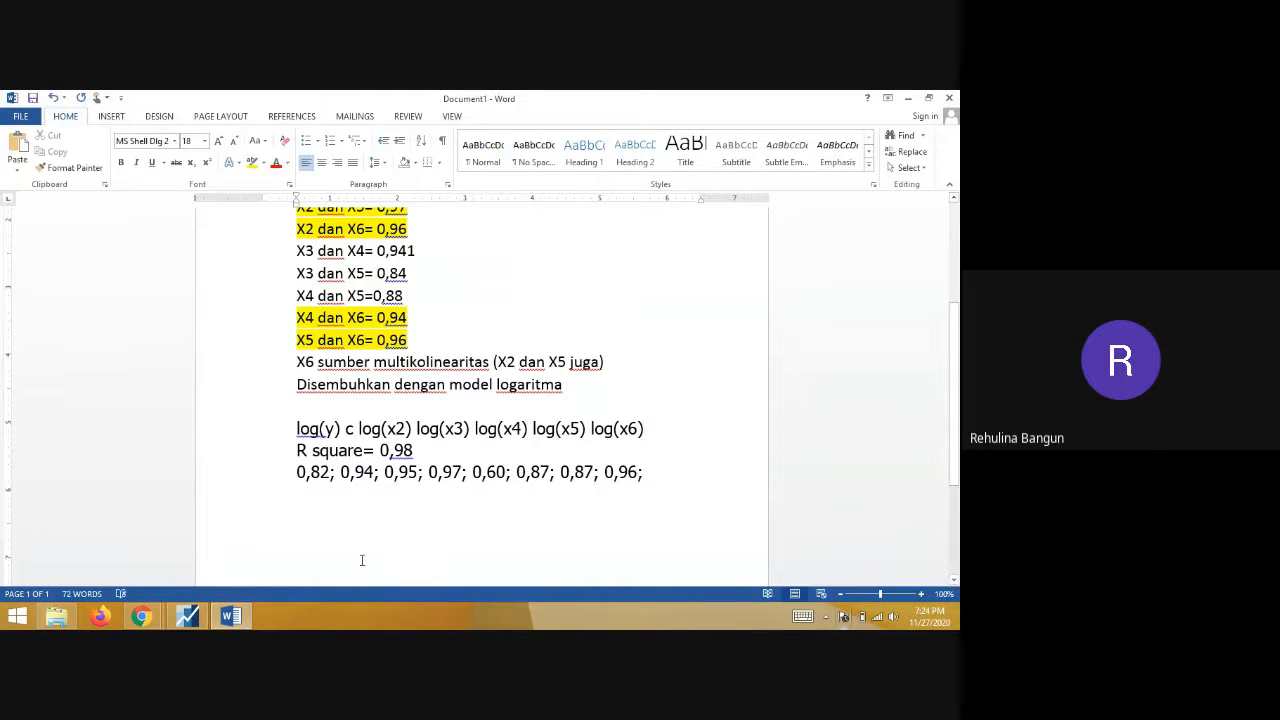
- Switch to EViews, delete the untitled log(x4) on log(x6) equation and estimate the auxiliary regression log(x4) c log(x5)
{"action": "left_click", "coordinate": [187, 615]}
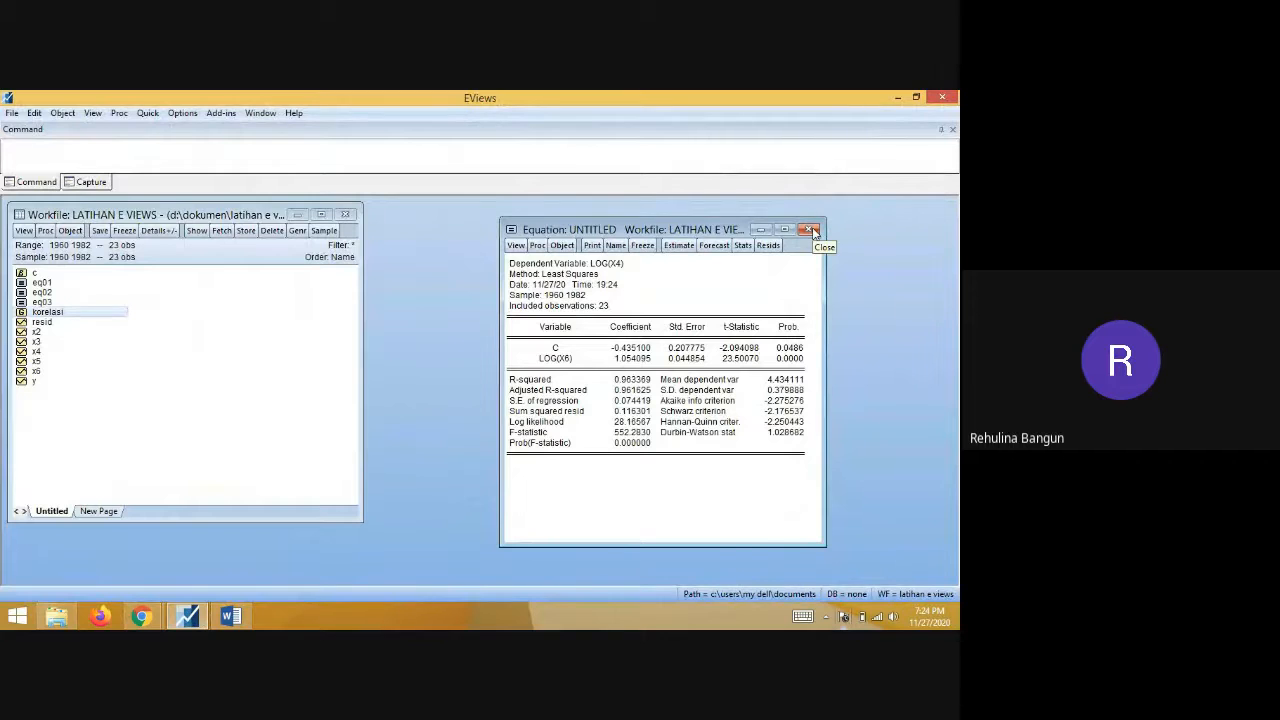
{"action": "left_click", "coordinate": [814, 231]}
{"action": "left_click", "coordinate": [447, 377]}
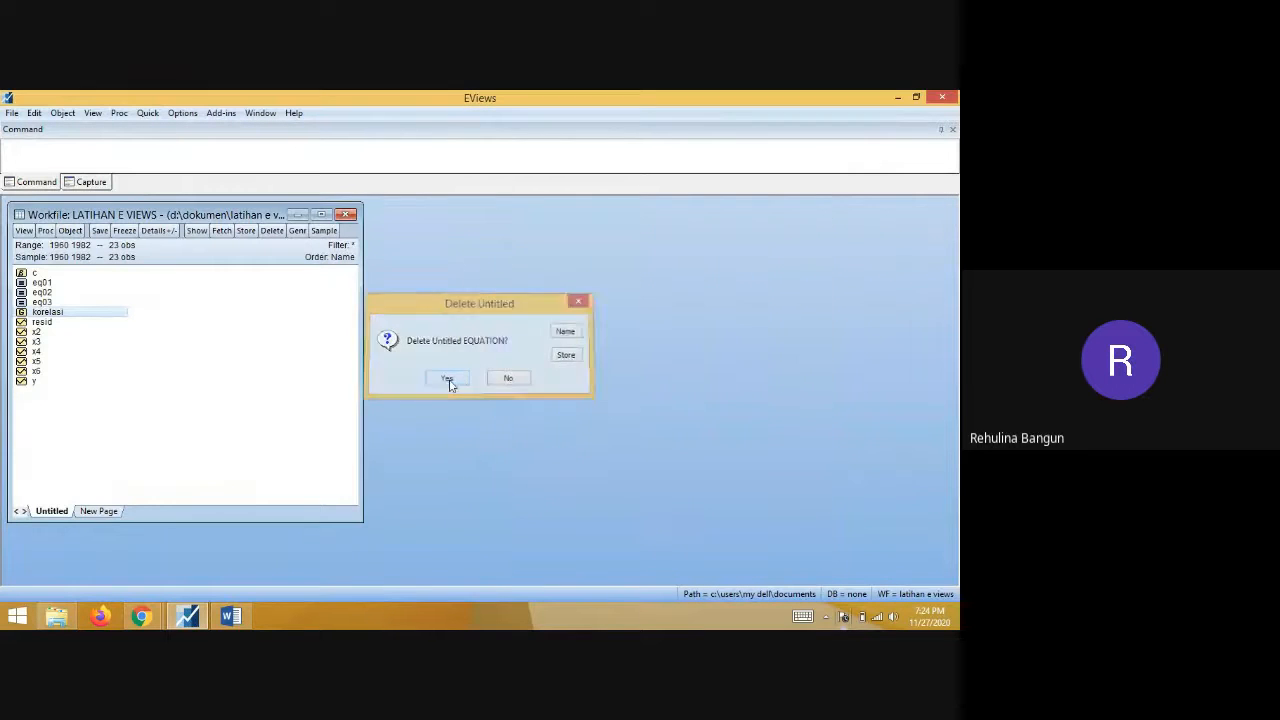
{"action": "left_click", "coordinate": [147, 113]}
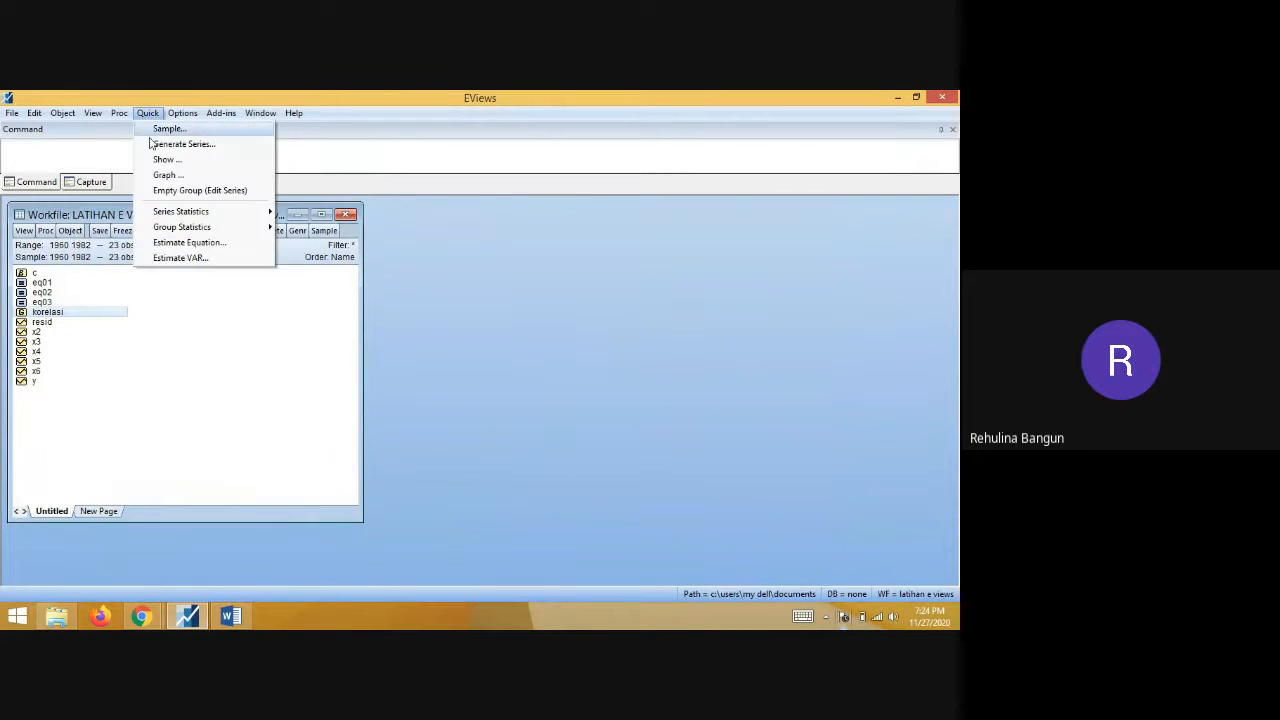
{"action": "left_click", "coordinate": [189, 244]}
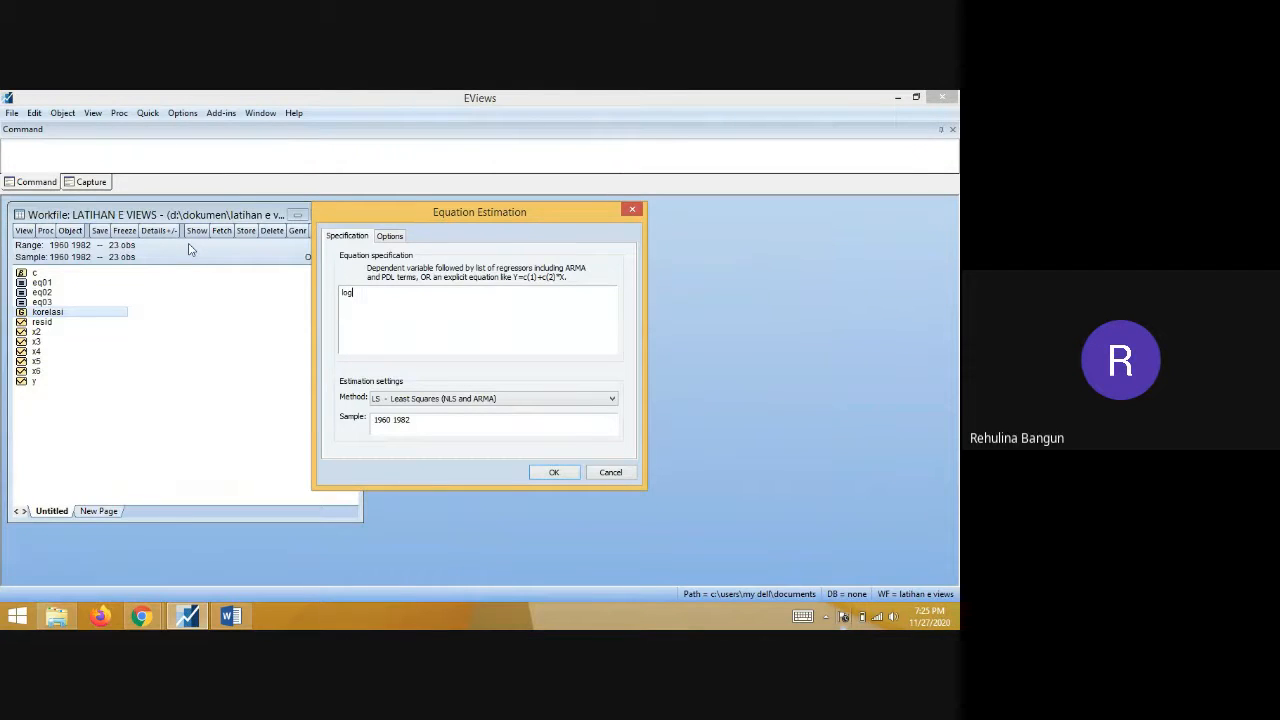
{"action": "type", "text": "log(x4) c log(x5)"}
{"action": "key", "text": "Return"}
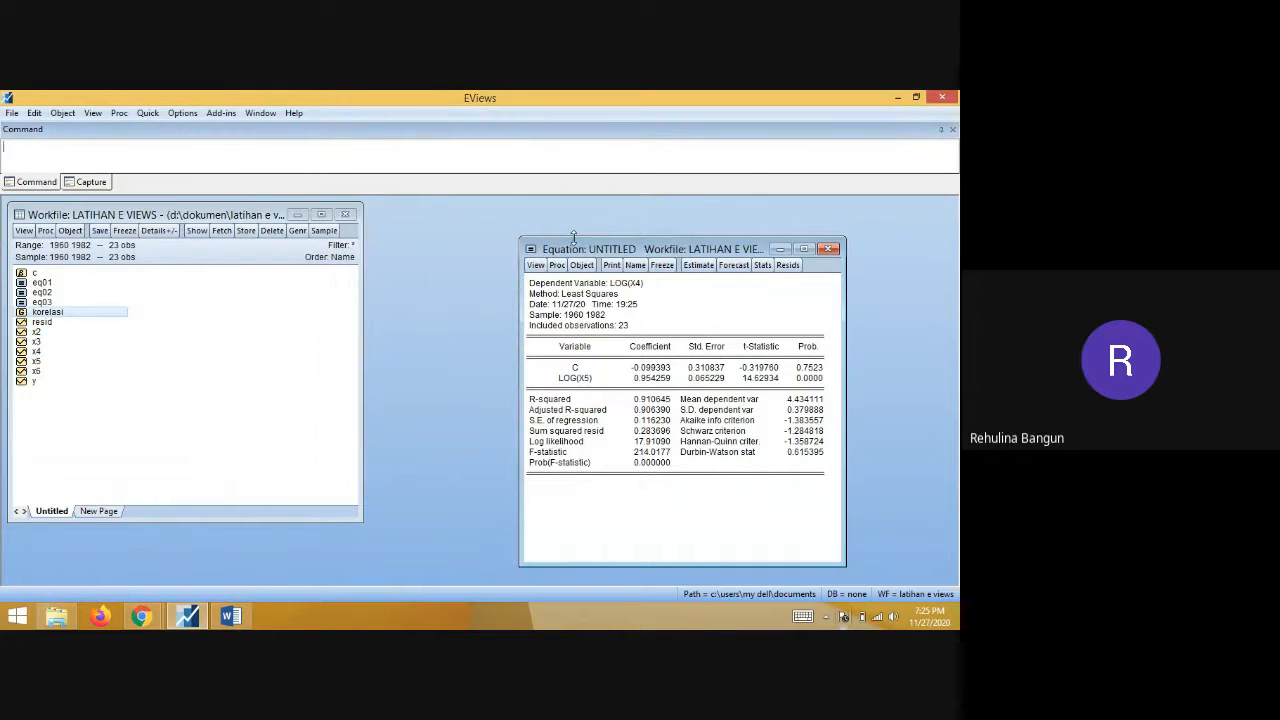
- Delete the untitled log(x4) on log(x5) equation and record "0,91;" at the end of the R-squared list in the Word document
{"action": "left_click", "coordinate": [828, 248]}
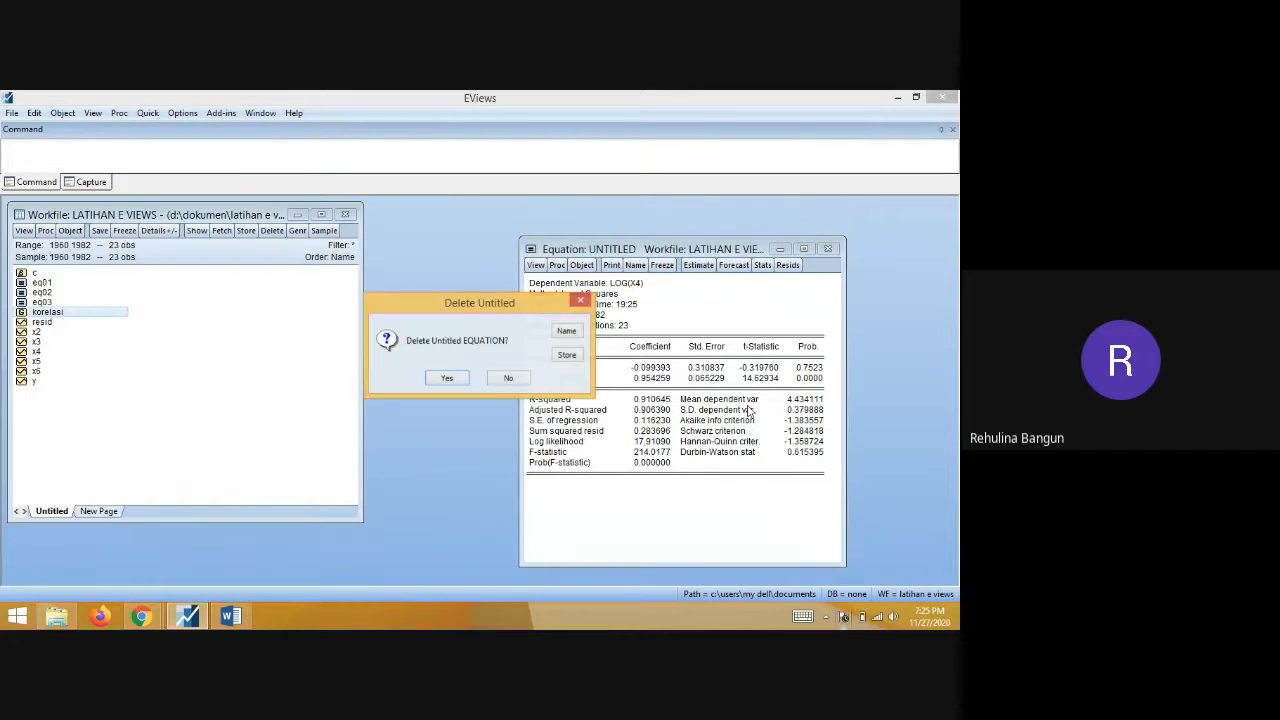
{"action": "left_click", "coordinate": [447, 379]}
{"action": "left_click", "coordinate": [245, 612]}
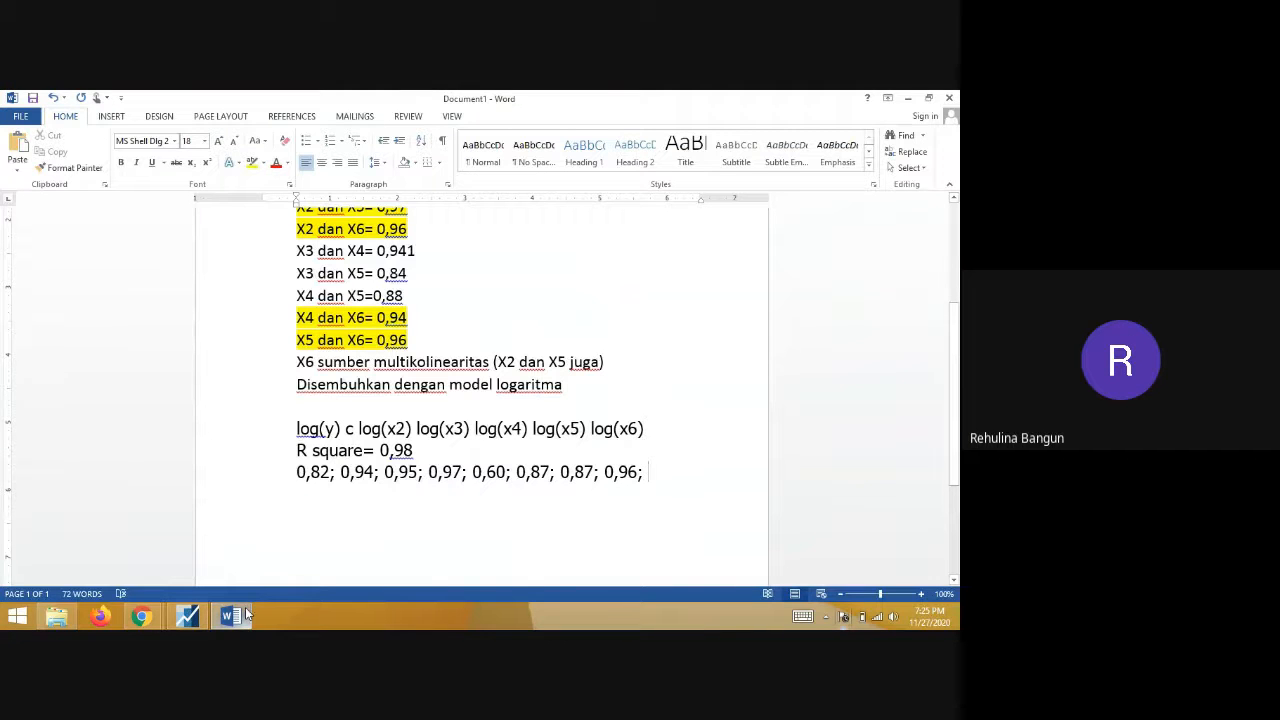
{"action": "type", "text": "0,"}
{"action": "type", "text": "91;"}
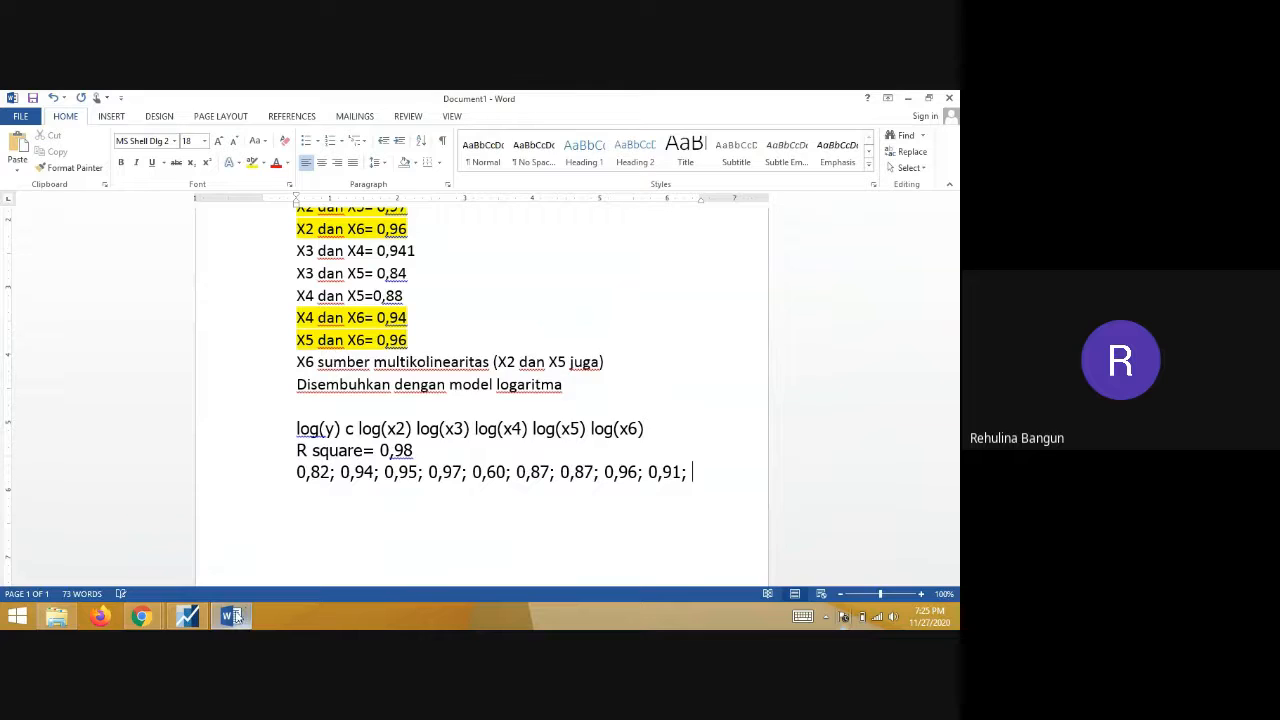
- Switch to EViews and estimate the auxiliary regression log(x5) c log(x6)
{"action": "left_click", "coordinate": [240, 618]}
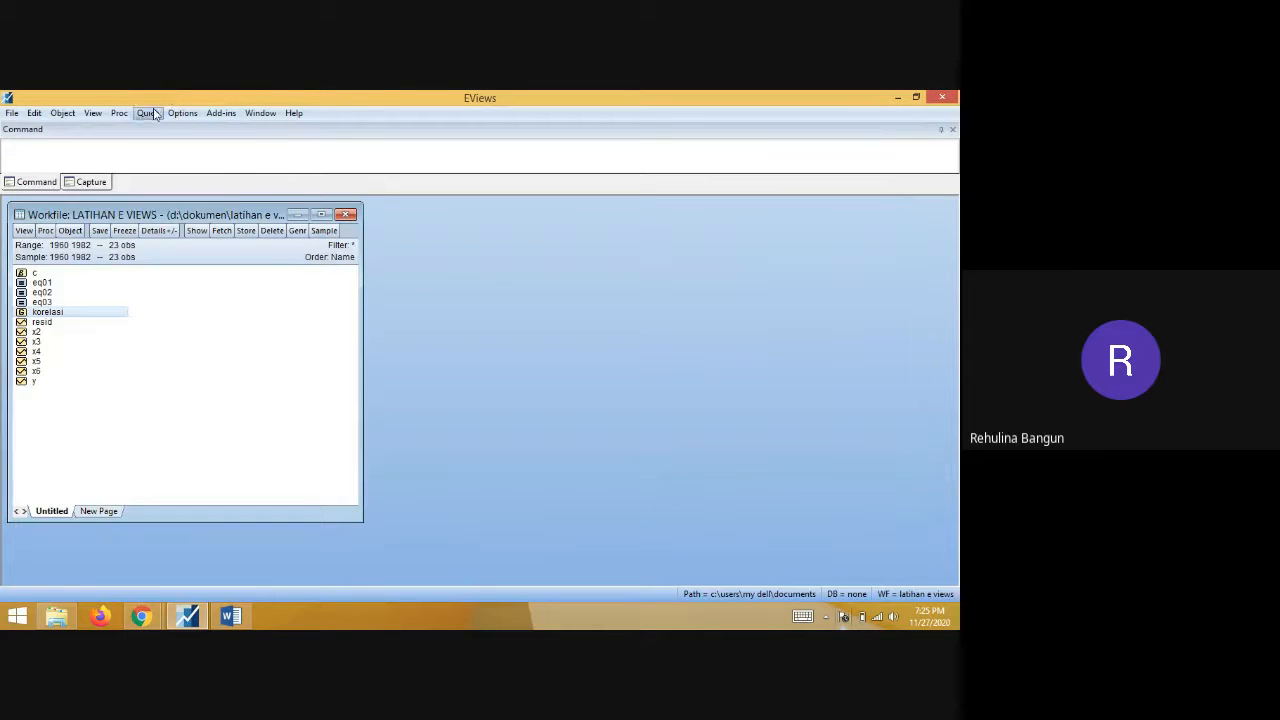
{"action": "left_click", "coordinate": [147, 112]}
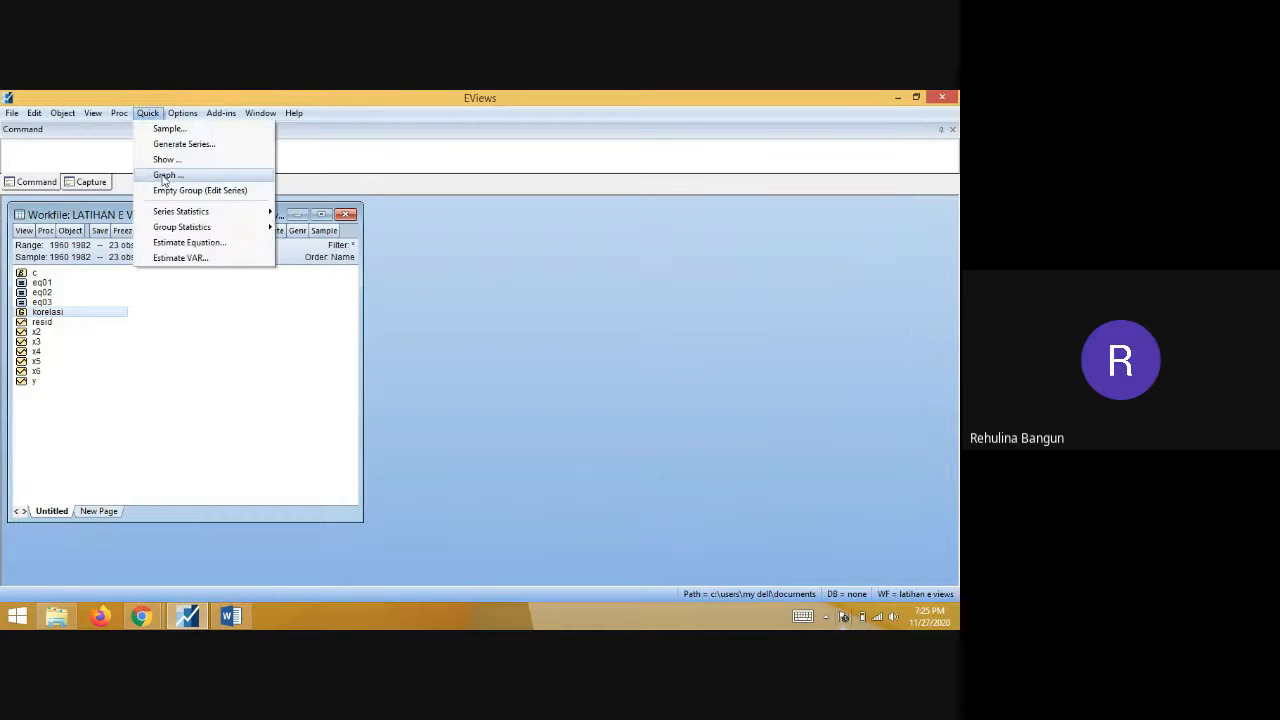
{"action": "left_click", "coordinate": [181, 243]}
{"action": "type", "text": "log(x5) c log(x6"}
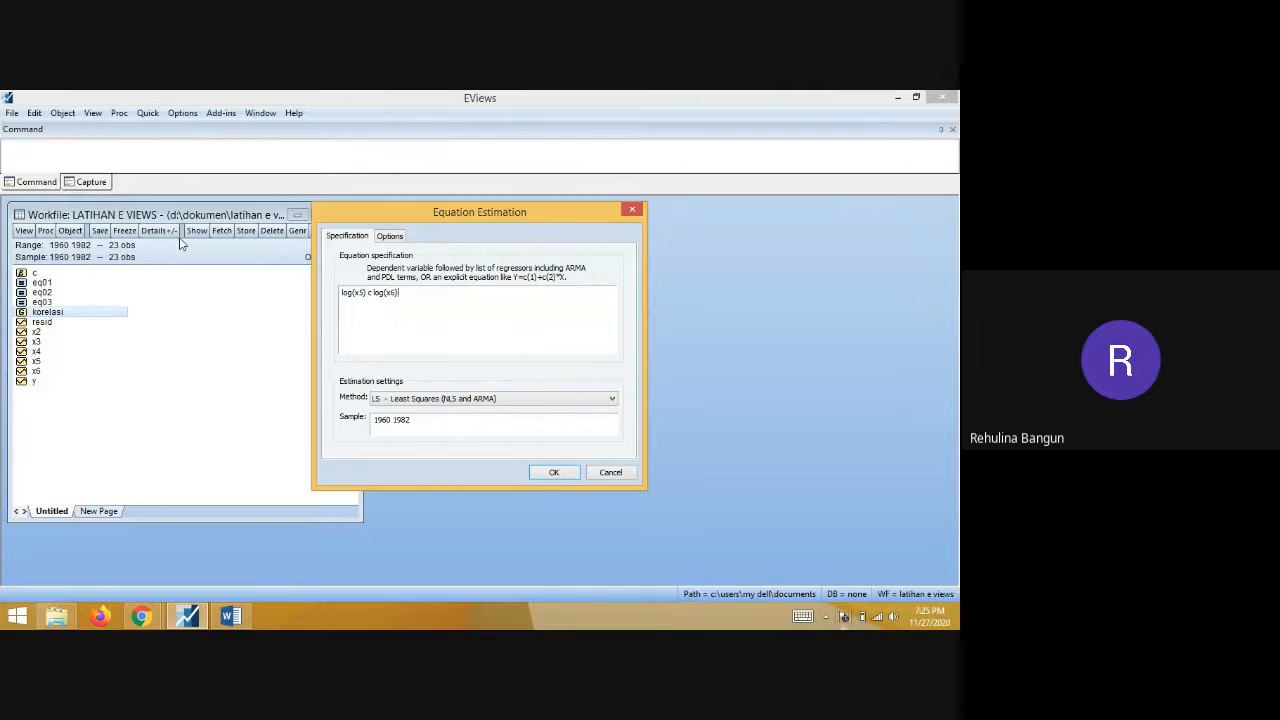
{"action": "key", "text": "Return"}
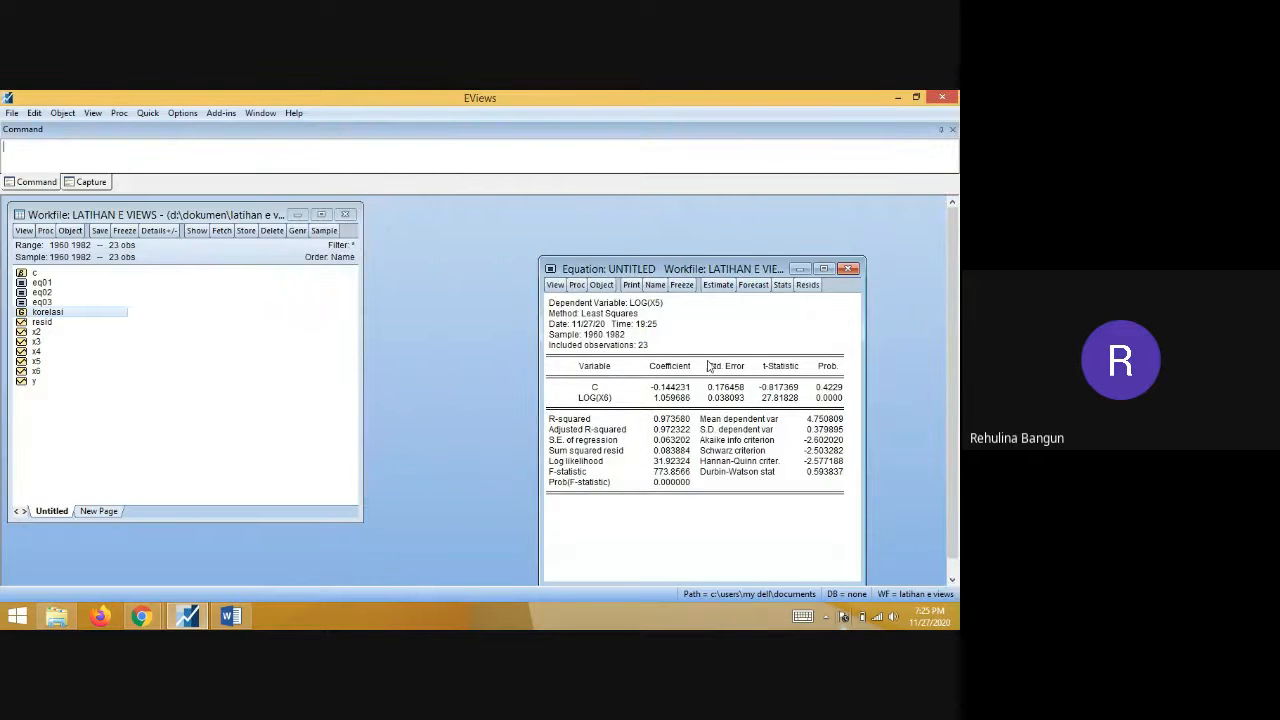
- Delete the untitled log(x5) on log(x6) equation and record "0,97" as the last R-squared value in the Word document
{"action": "left_click", "coordinate": [847, 268]}
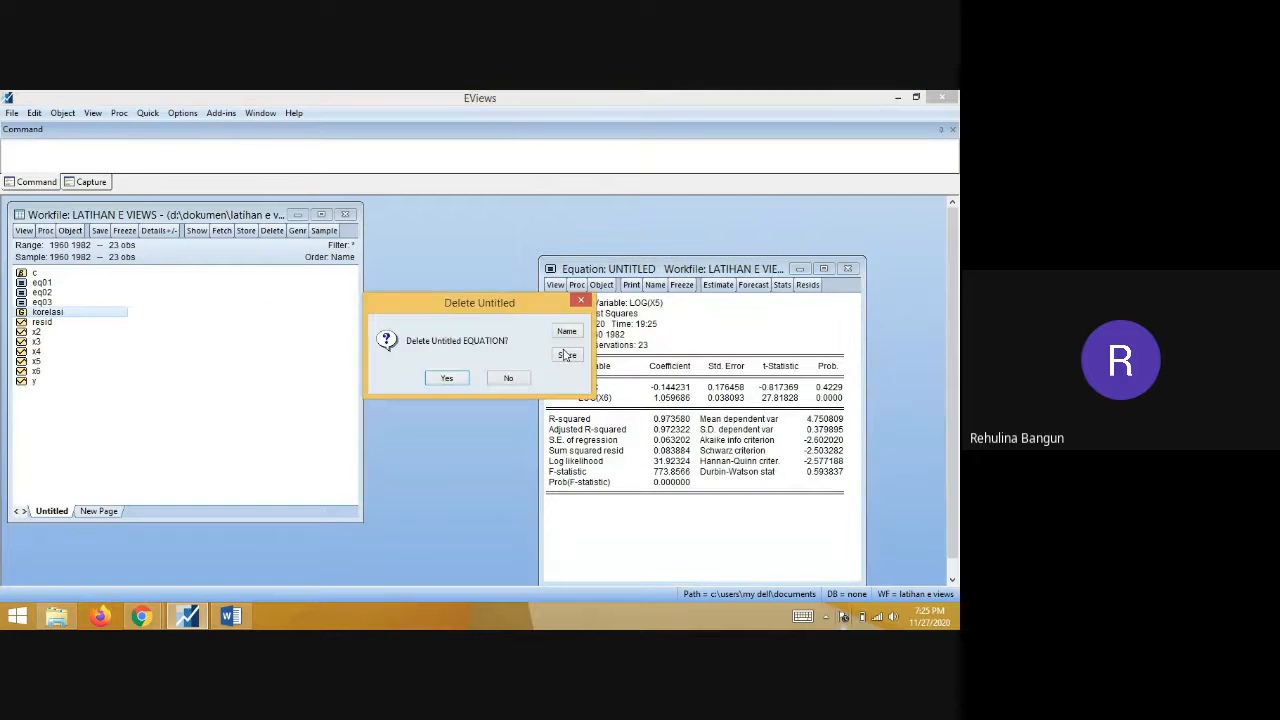
{"action": "left_click", "coordinate": [447, 380]}
{"action": "left_click", "coordinate": [235, 617]}
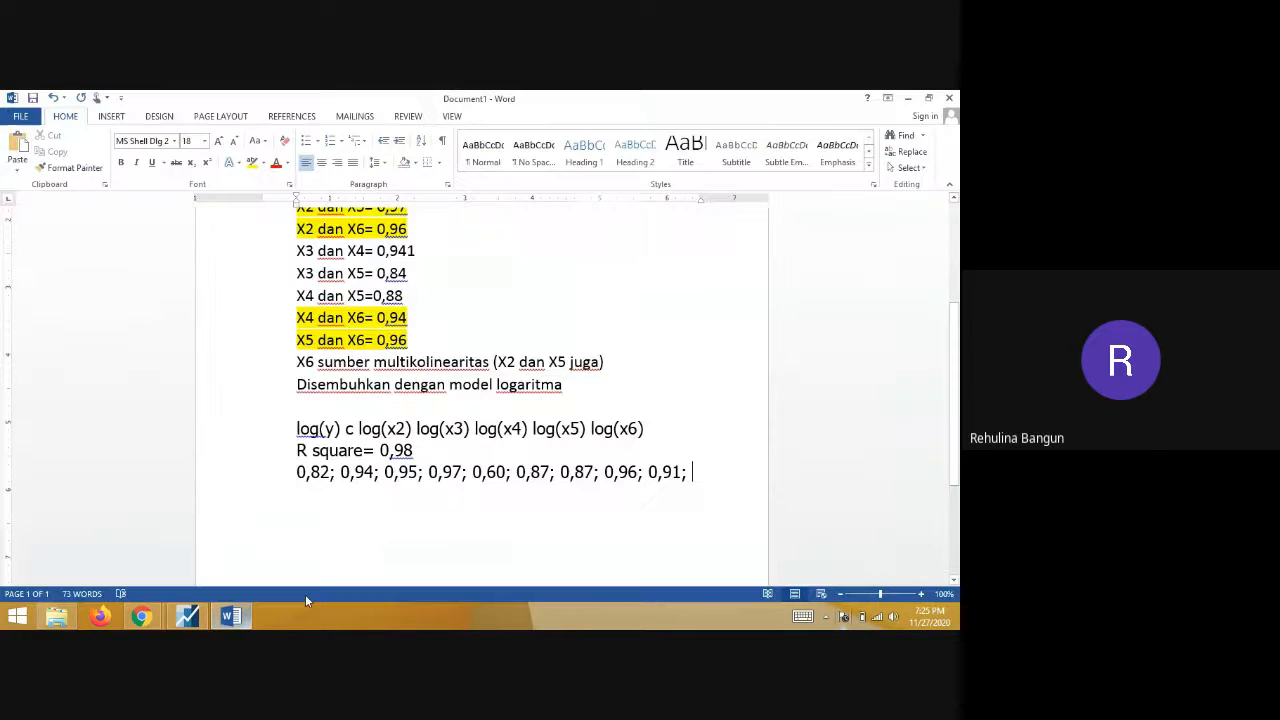
{"action": "type", "text": "0,97"}
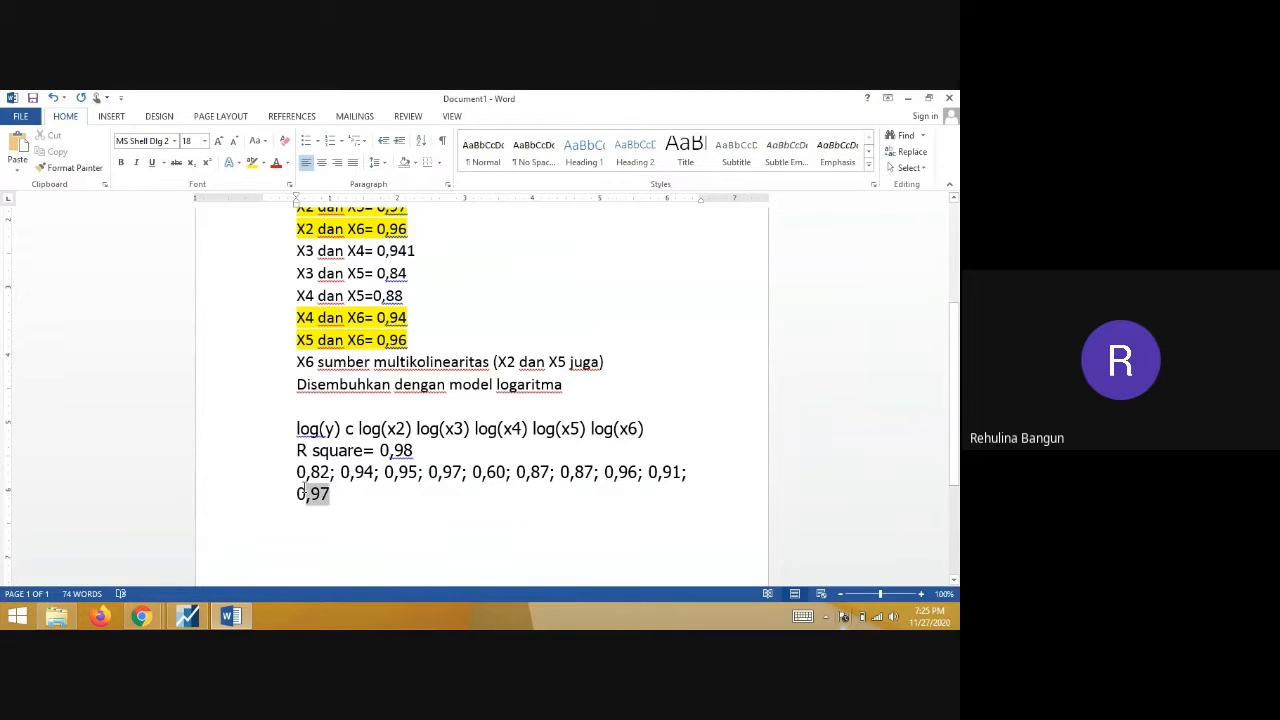
- Colour the whole list of auxiliary R-squared values red and append "...." after "R square= 0,98"
{"action": "triple_click", "coordinate": [355, 507]}
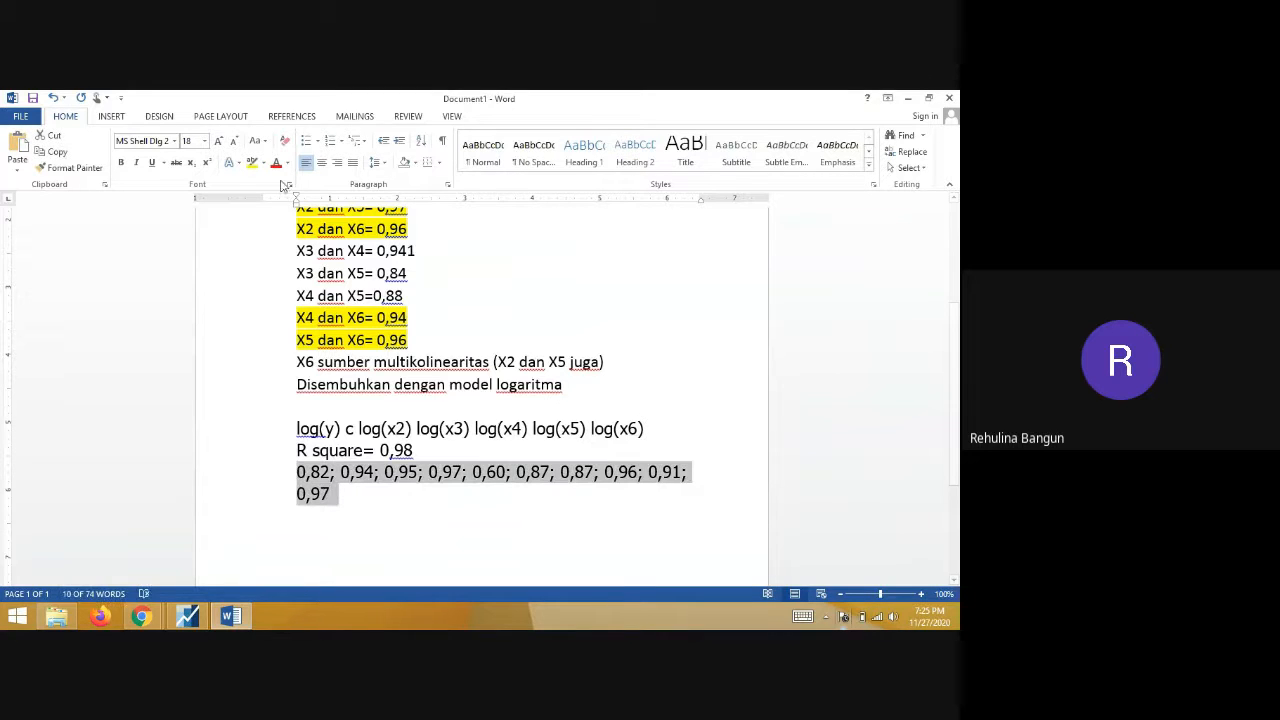
{"action": "left_click", "coordinate": [276, 163]}
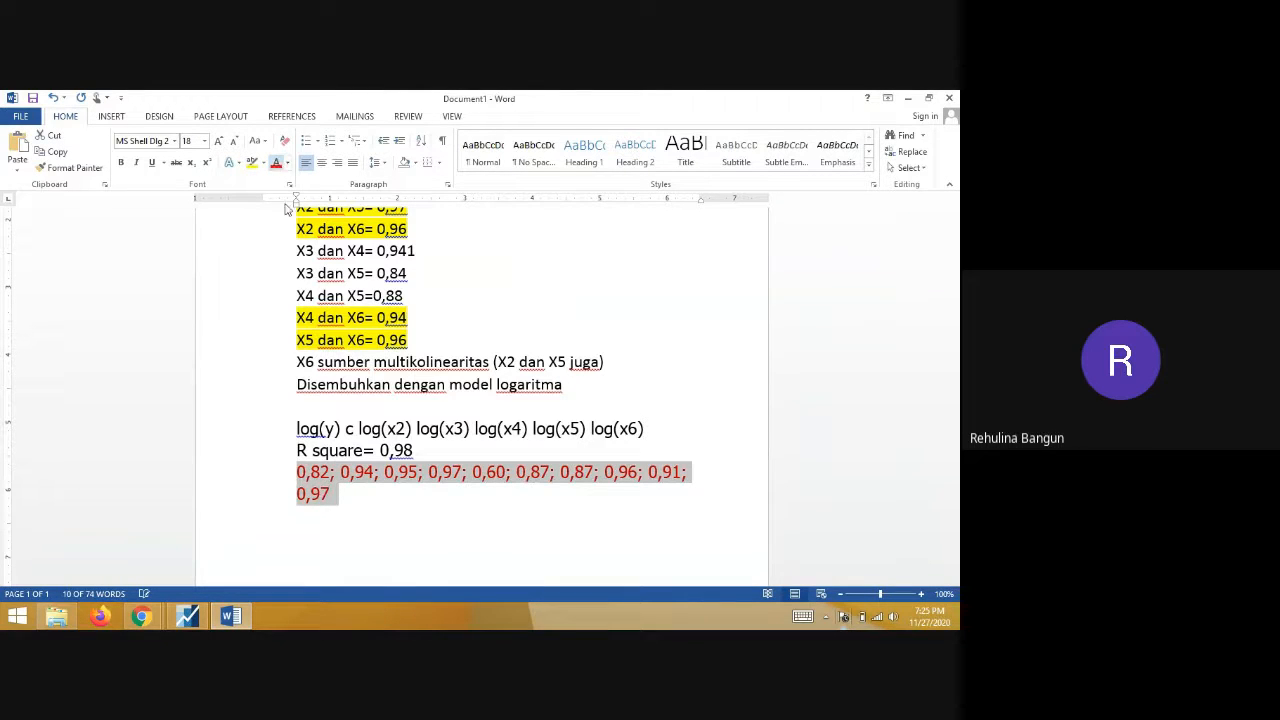
{"action": "left_click", "coordinate": [436, 452]}
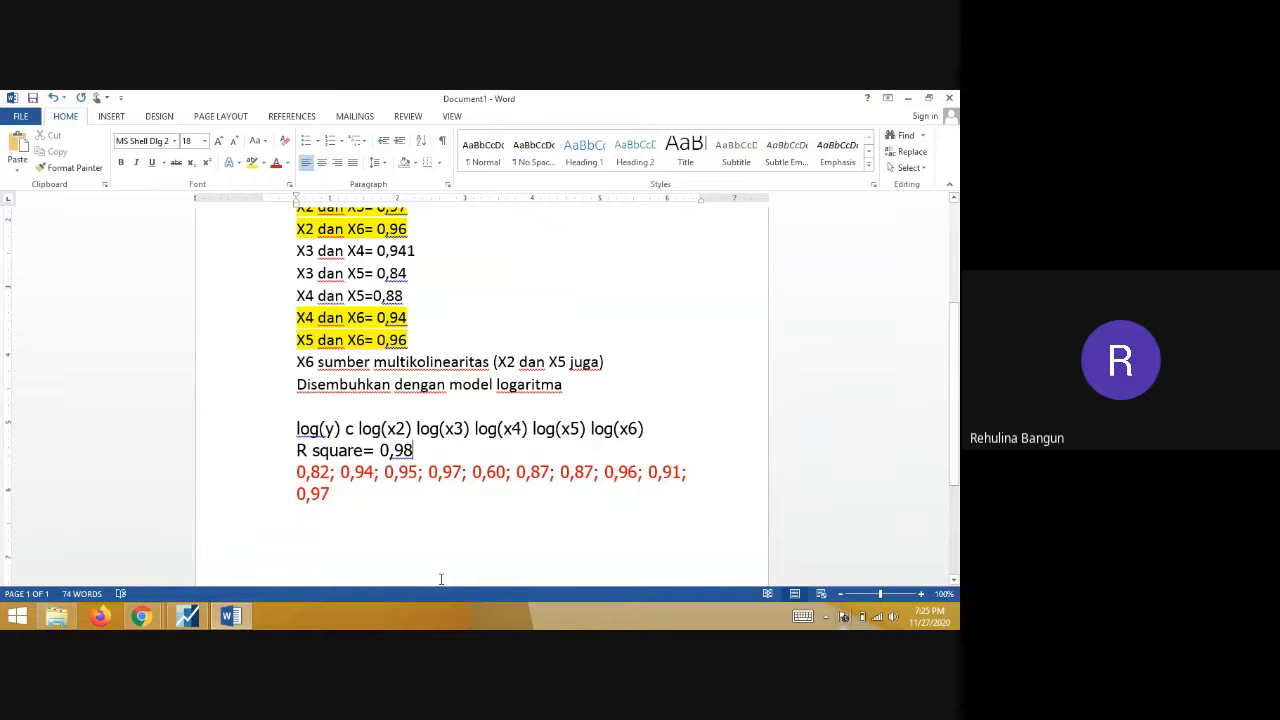
{"action": "type", "text": "...."}
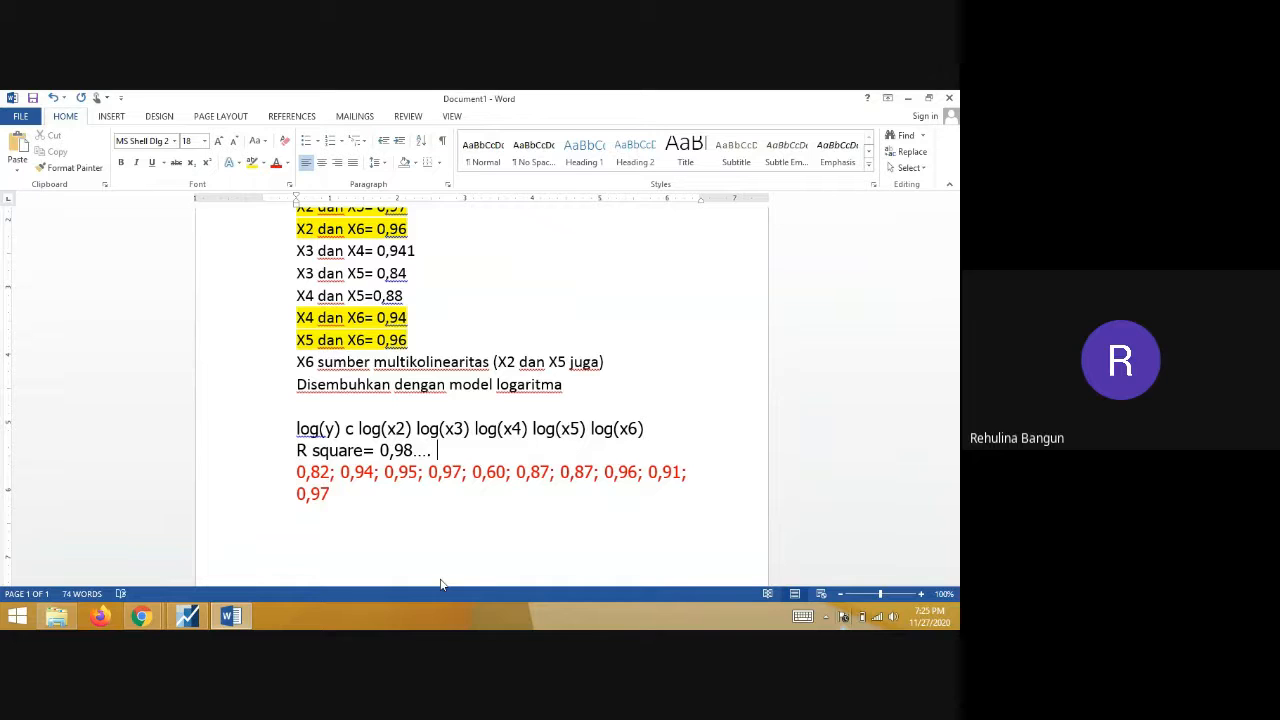
- Write the conclusion "Bebas multikolinearitas" on the line below the red R-squared list
{"action": "left_click", "coordinate": [442, 578]}
{"action": "type", "text": "Bebas multikoli"}
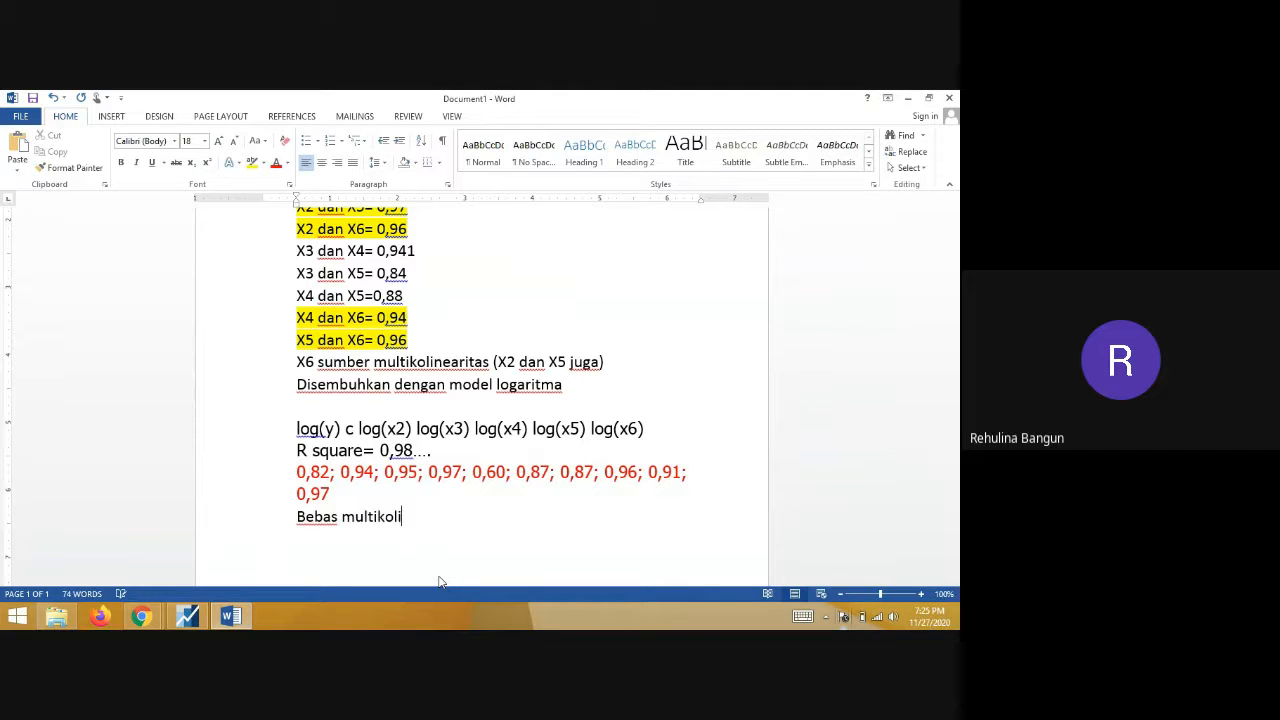
{"action": "type", "text": "nearitas"}
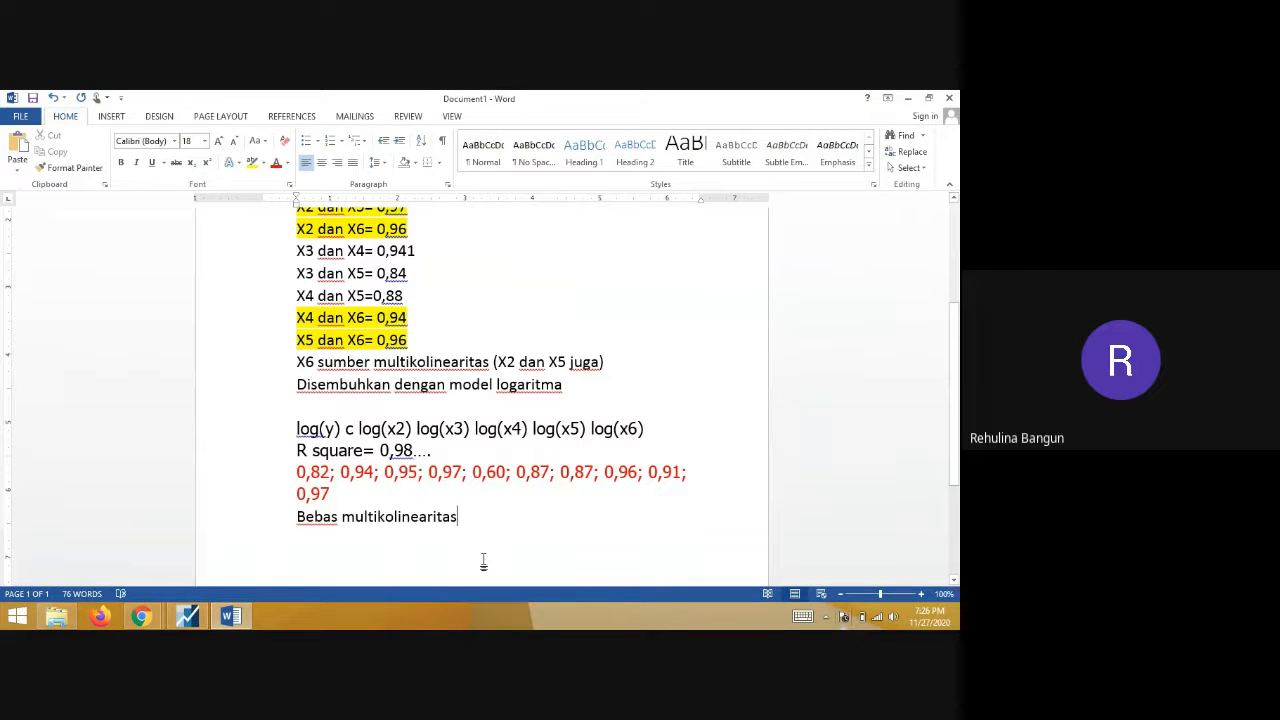
- Review the multicollinearity notes from the original auxiliary regressions down to the conclusion, and select the log(y) model line
{"action": "scroll", "coordinate": [453, 442], "scroll_direction": "up", "scroll_amount": 5}
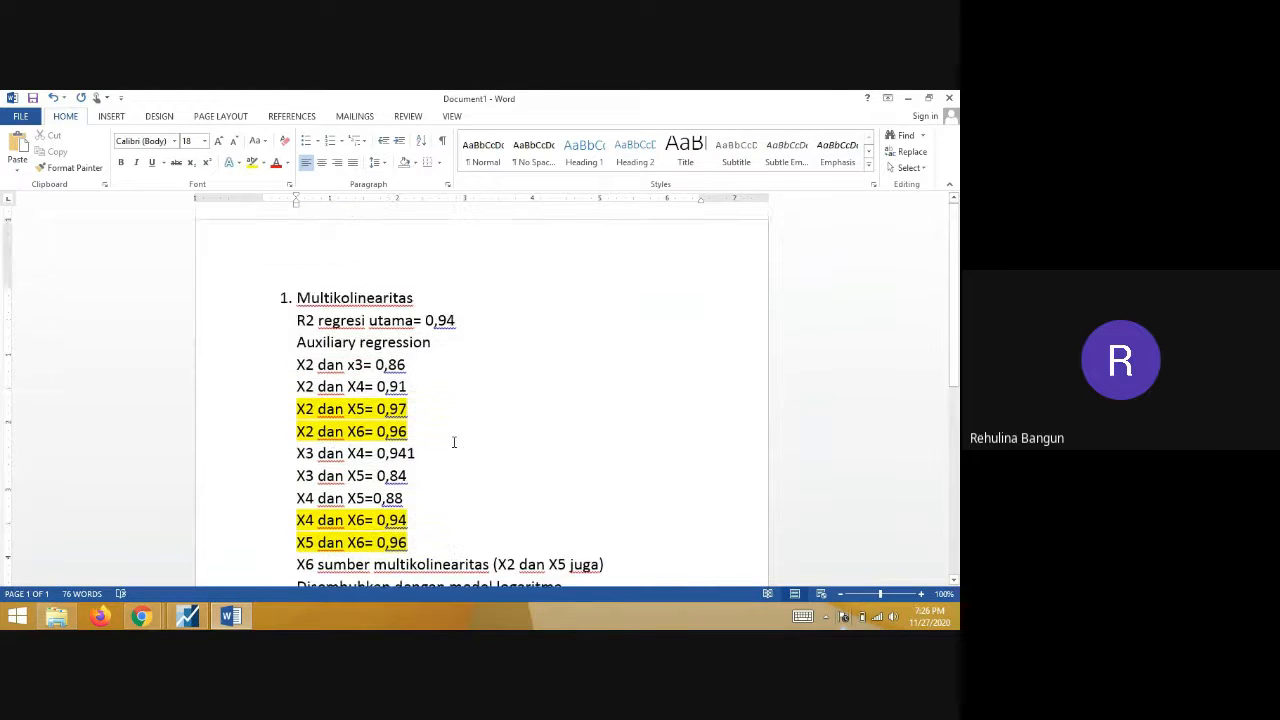
{"action": "scroll", "coordinate": [453, 442], "scroll_direction": "down", "scroll_amount": 3}
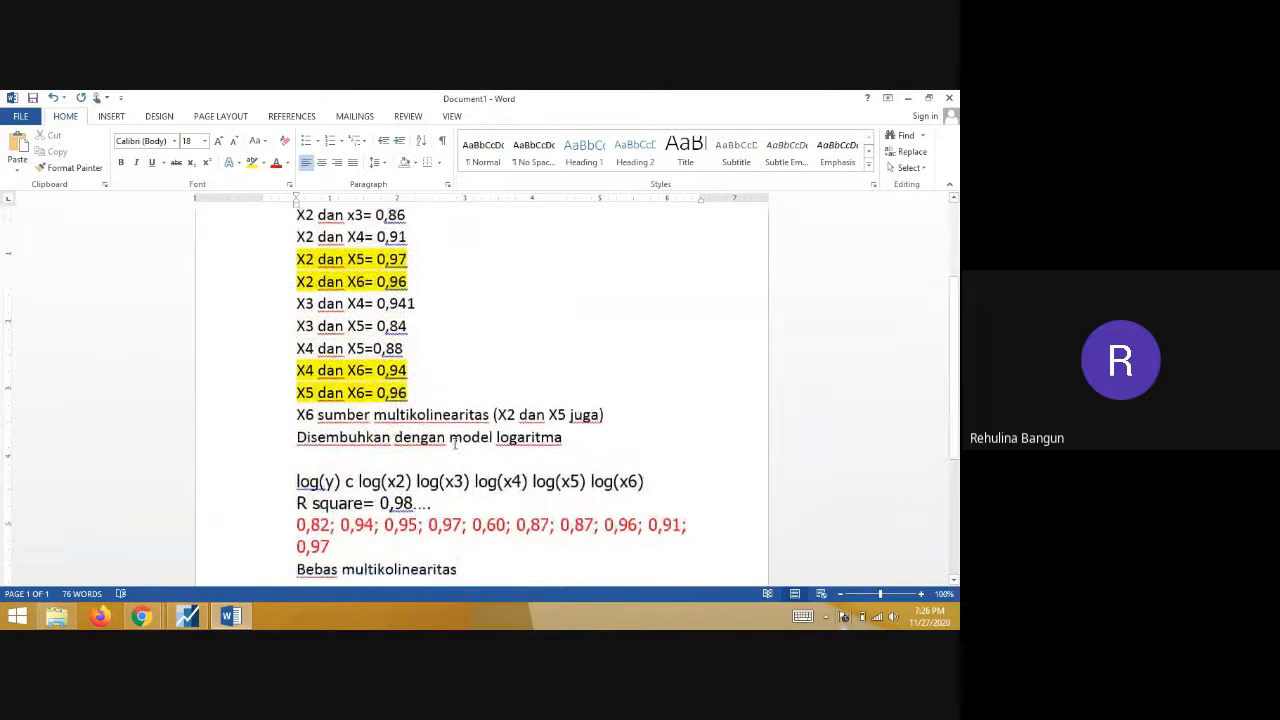
{"action": "scroll", "coordinate": [454, 443], "scroll_direction": "up", "scroll_amount": 4}
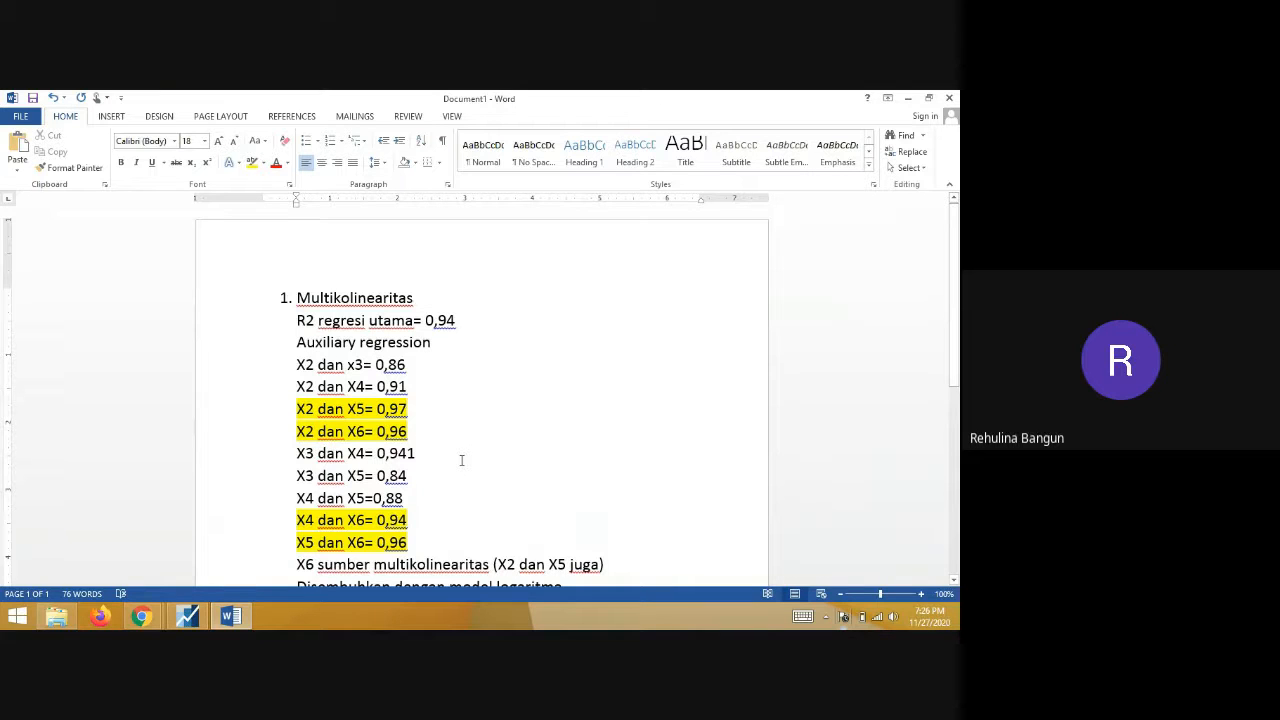
{"action": "scroll", "coordinate": [461, 460], "scroll_direction": "down", "scroll_amount": 2}
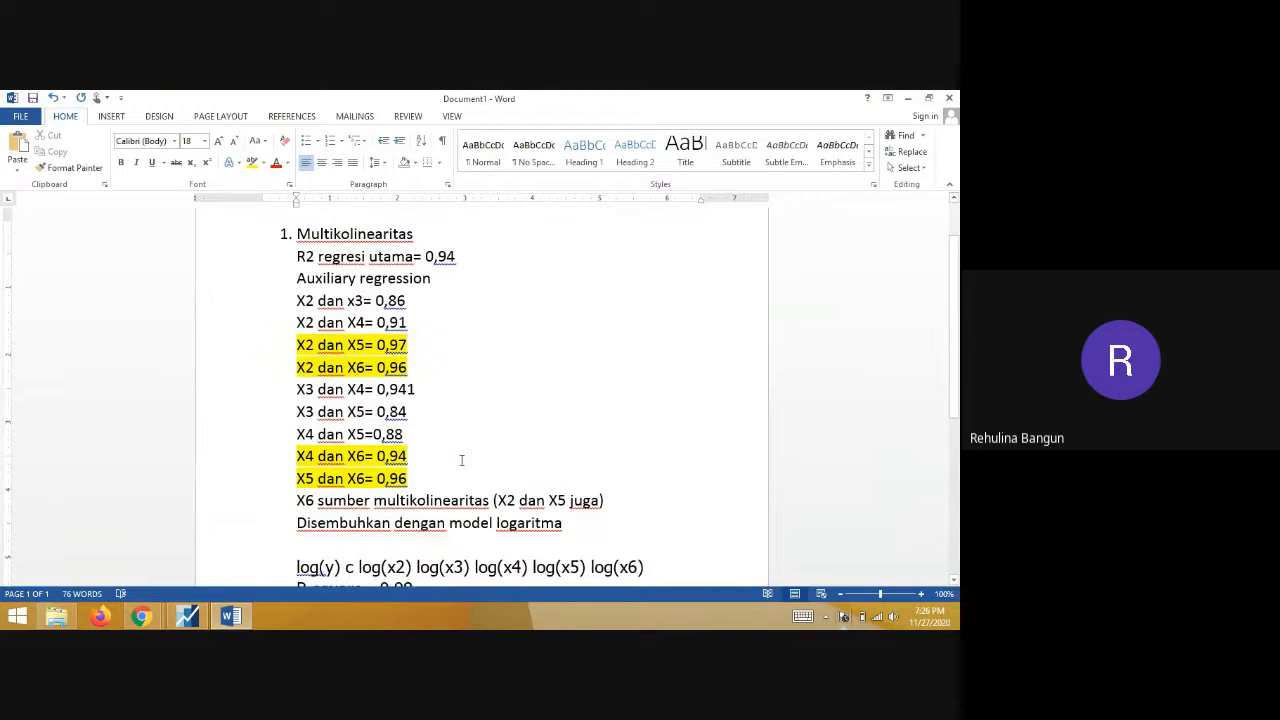
{"action": "scroll", "coordinate": [448, 386], "scroll_direction": "down", "scroll_amount": 3}
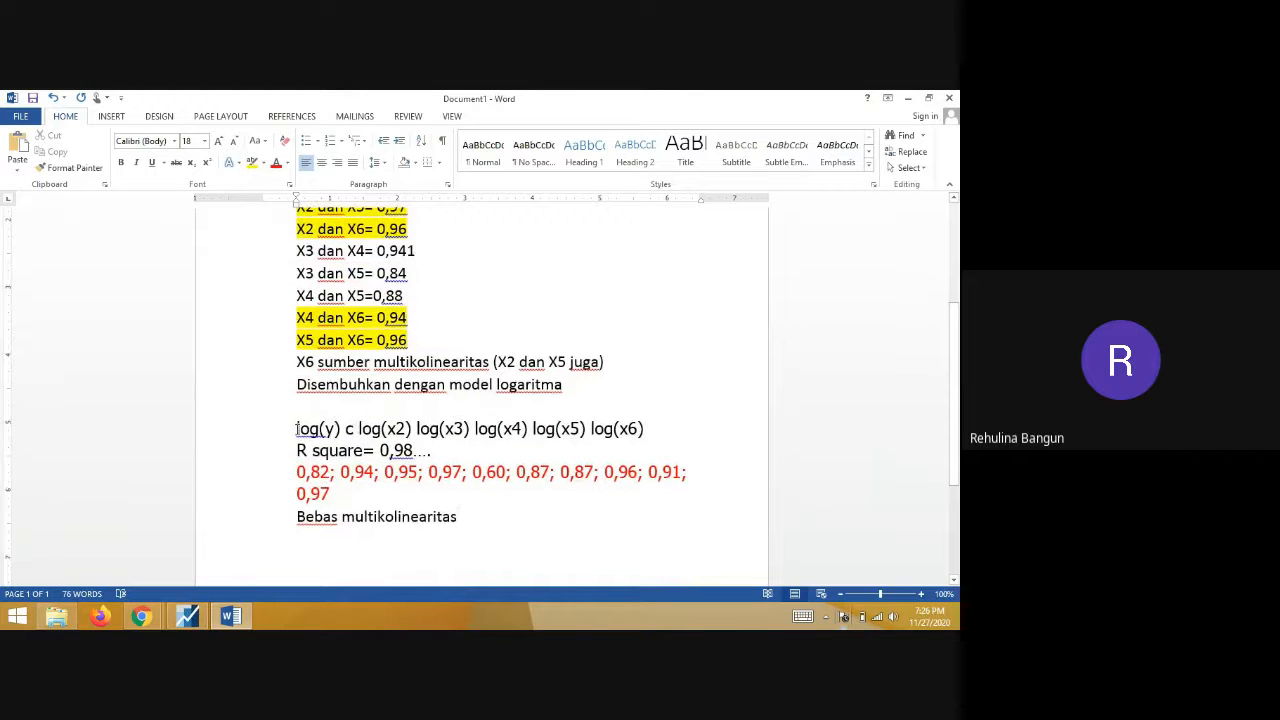
{"action": "left_click_drag", "start_coordinate": [297, 428], "coordinate": [655, 432]}
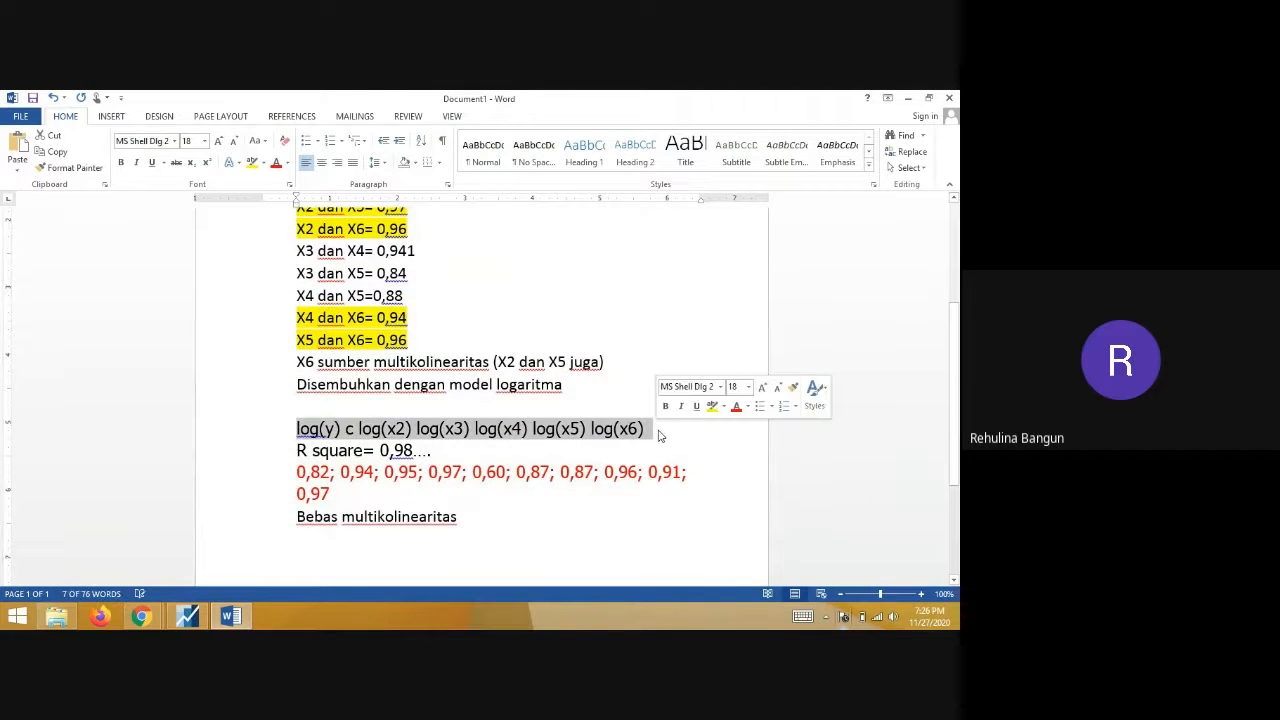
{"action": "scroll", "coordinate": [556, 472], "scroll_direction": "down", "scroll_amount": 2}
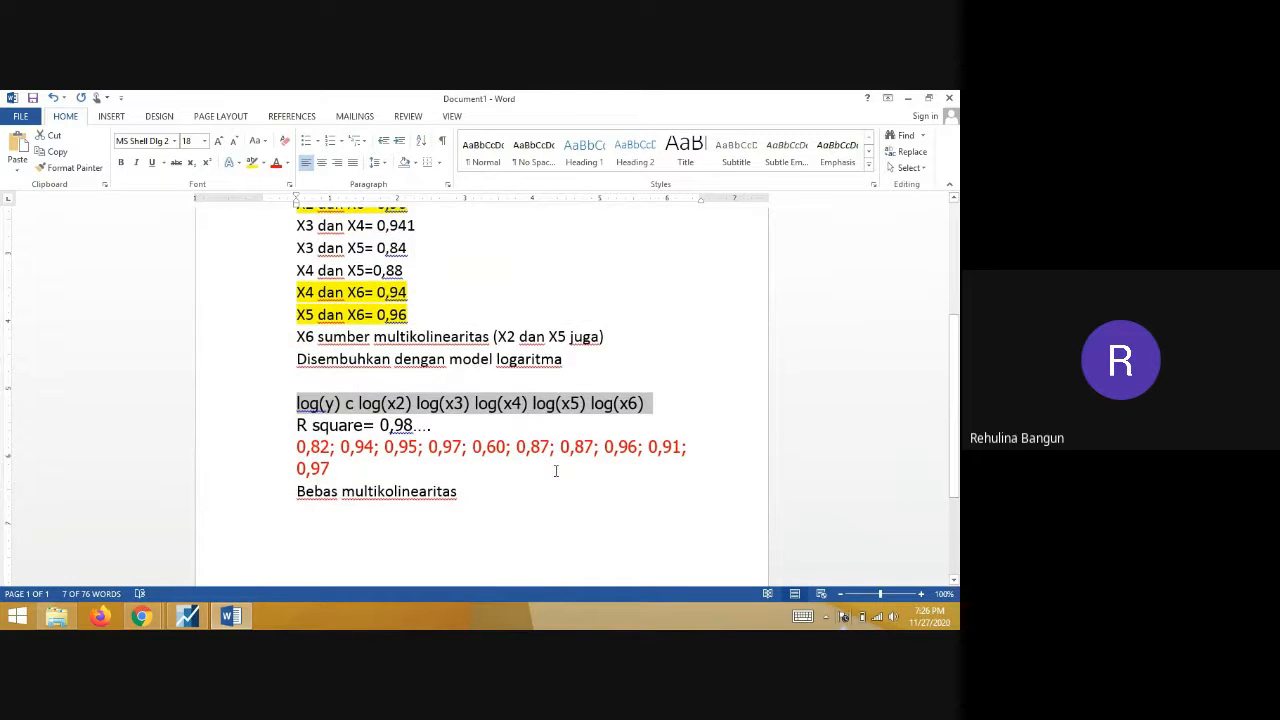
- Review the red list of auxiliary R-squared values and the "Bebas multikolinearitas" conclusion by highlighting each in turn
{"action": "left_click_drag", "start_coordinate": [334, 427], "coordinate": [298, 408]}
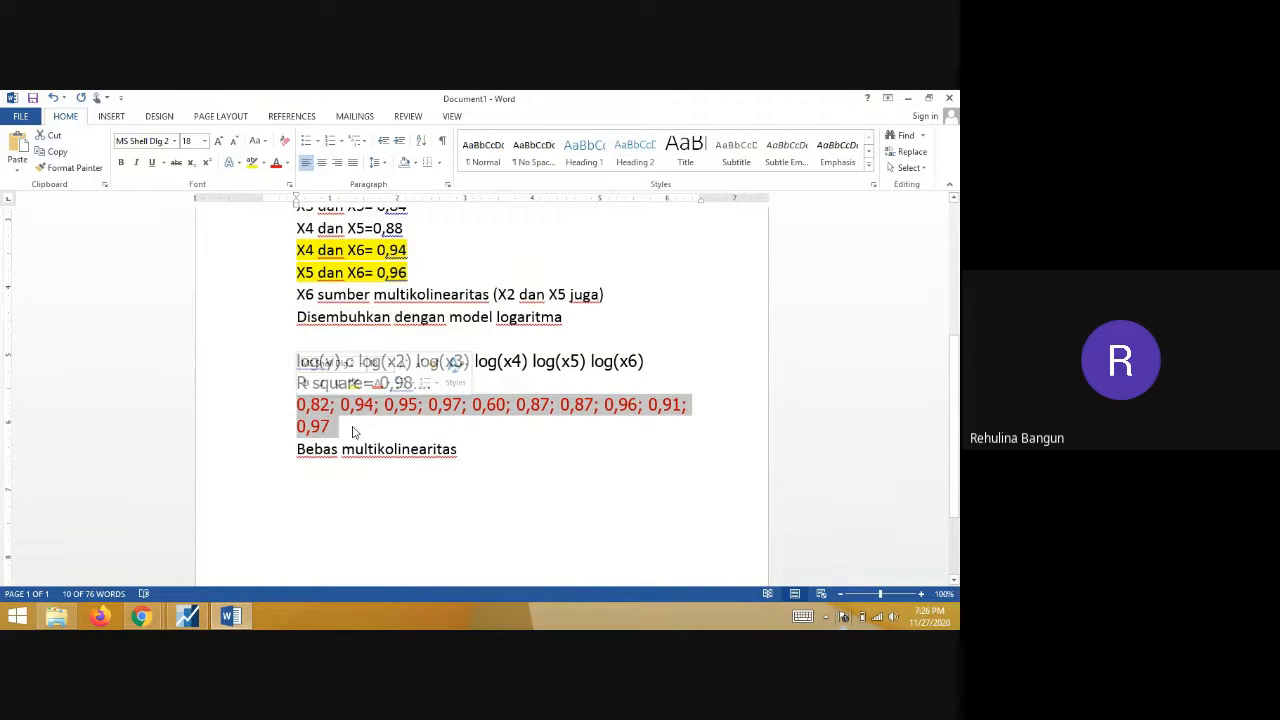
{"action": "left_click_drag", "start_coordinate": [470, 451], "coordinate": [297, 451]}
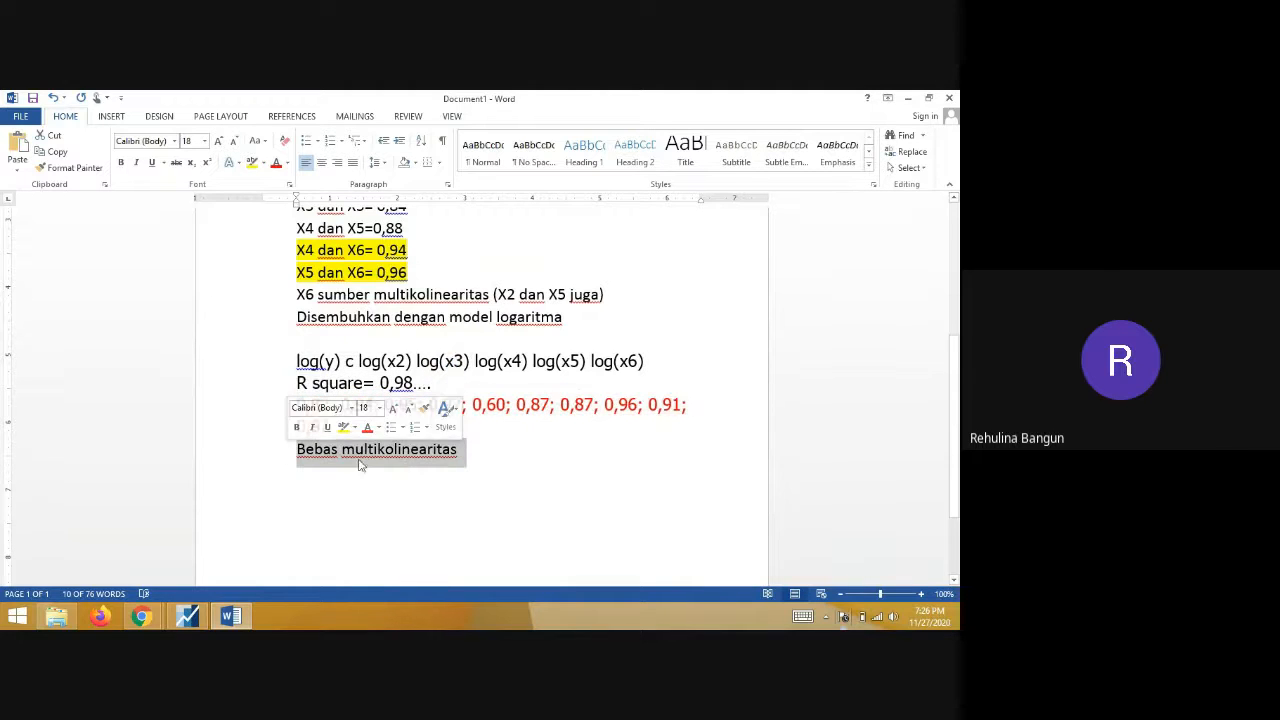
{"action": "left_click", "coordinate": [572, 448]}
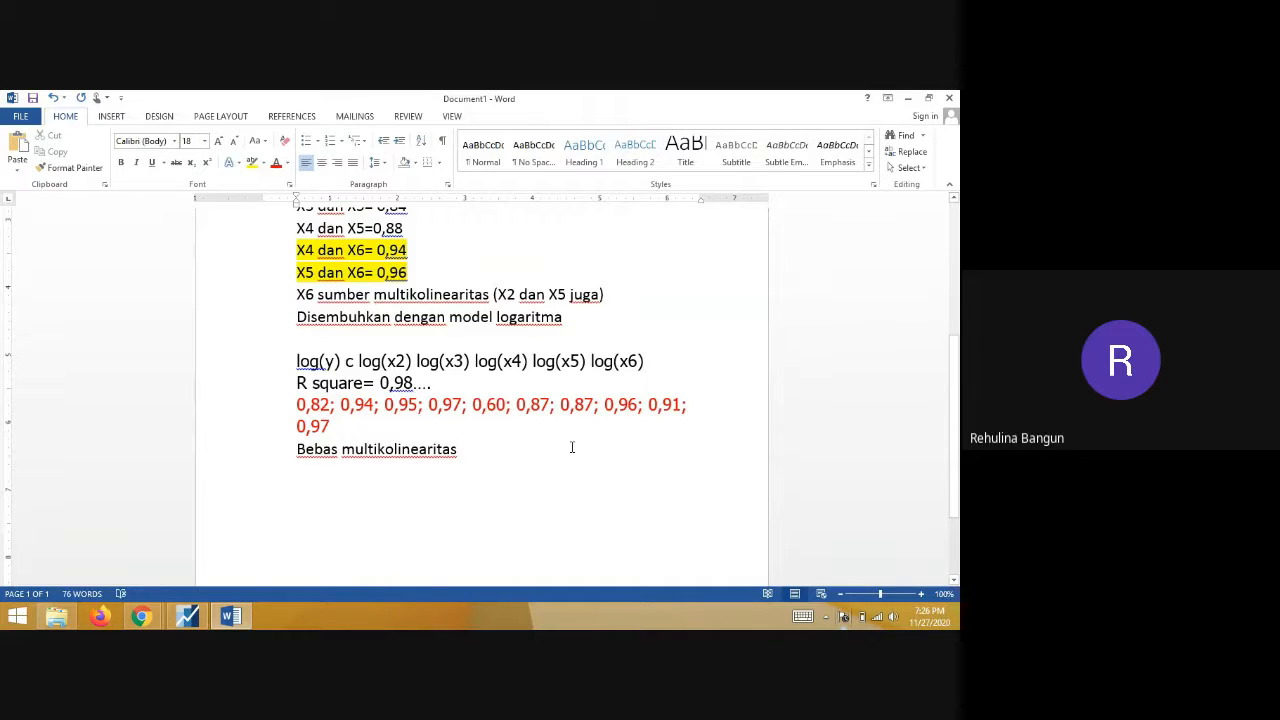
- Add the numbered heading "2. HETEROSKEDASTISITAS" below the multicollinearity conclusion and start an unnumbered line beneath it
{"action": "key", "text": "Return"}
{"action": "key", "text": "BackSpace"}
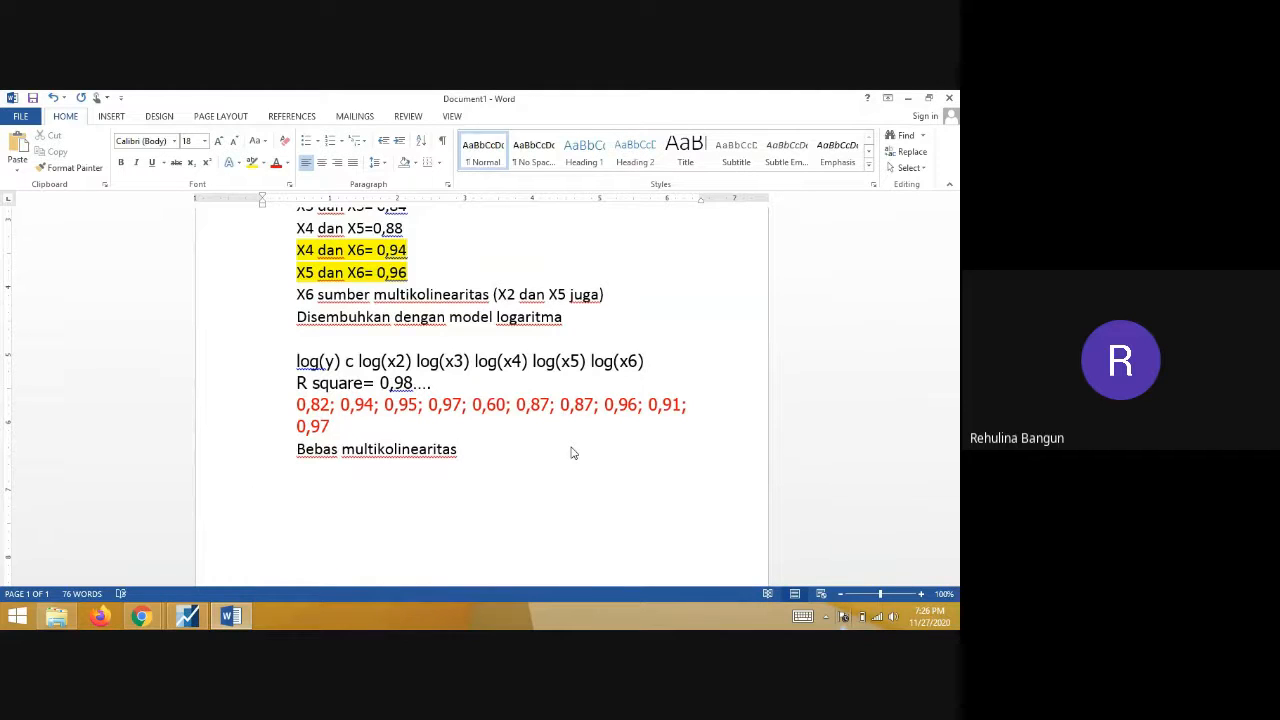
{"action": "type", "text": "2. "}
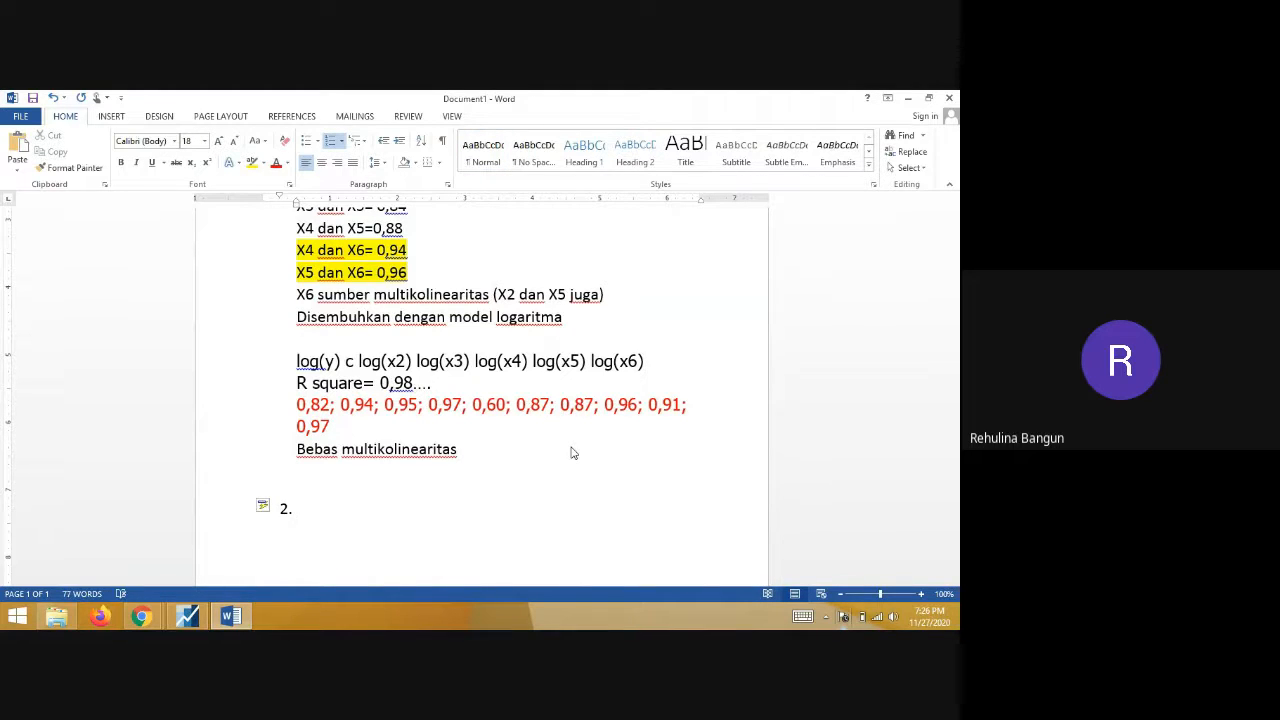
{"action": "type", "text": "HETEROSKEDA"}
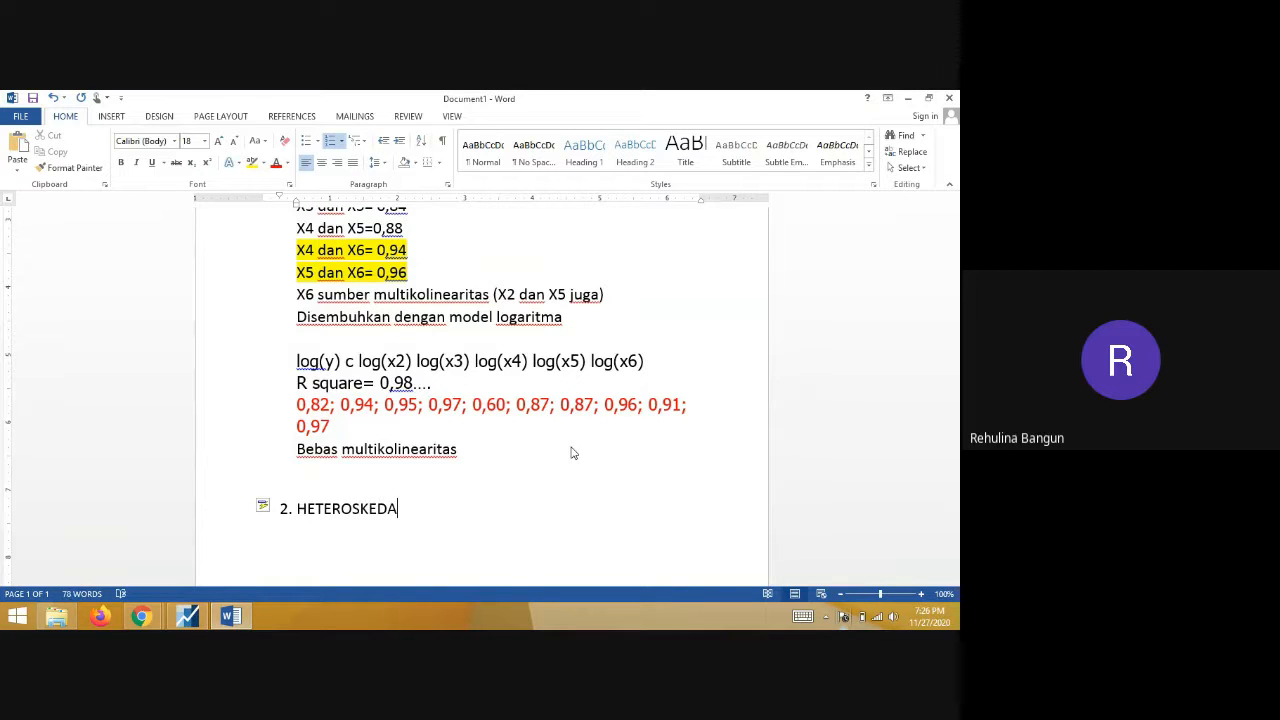
{"action": "type", "text": "STISITAS"}
{"action": "scroll", "coordinate": [573, 453], "scroll_direction": "up", "scroll_amount": 4}
{"action": "scroll", "coordinate": [575, 451], "scroll_direction": "down", "scroll_amount": 5}
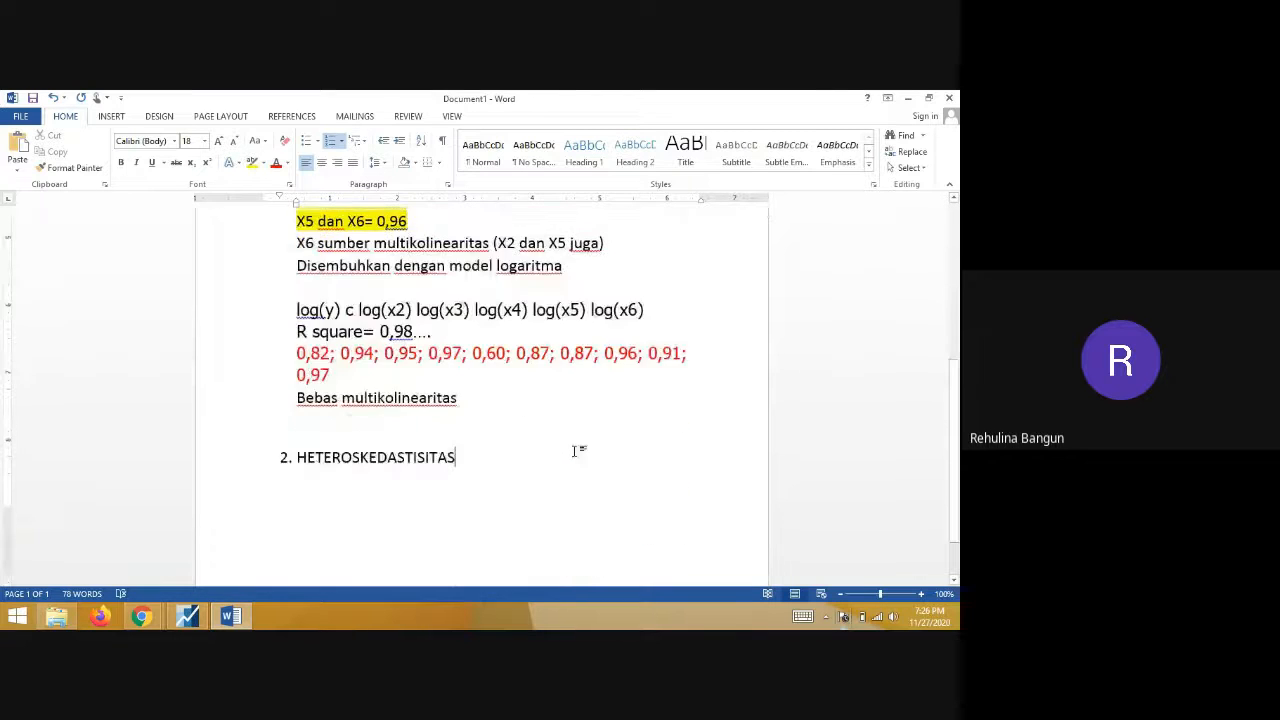
{"action": "scroll", "coordinate": [575, 451], "scroll_direction": "down", "scroll_amount": 1}
{"action": "key", "text": "Return"}
{"action": "key", "text": "BackSpace"}
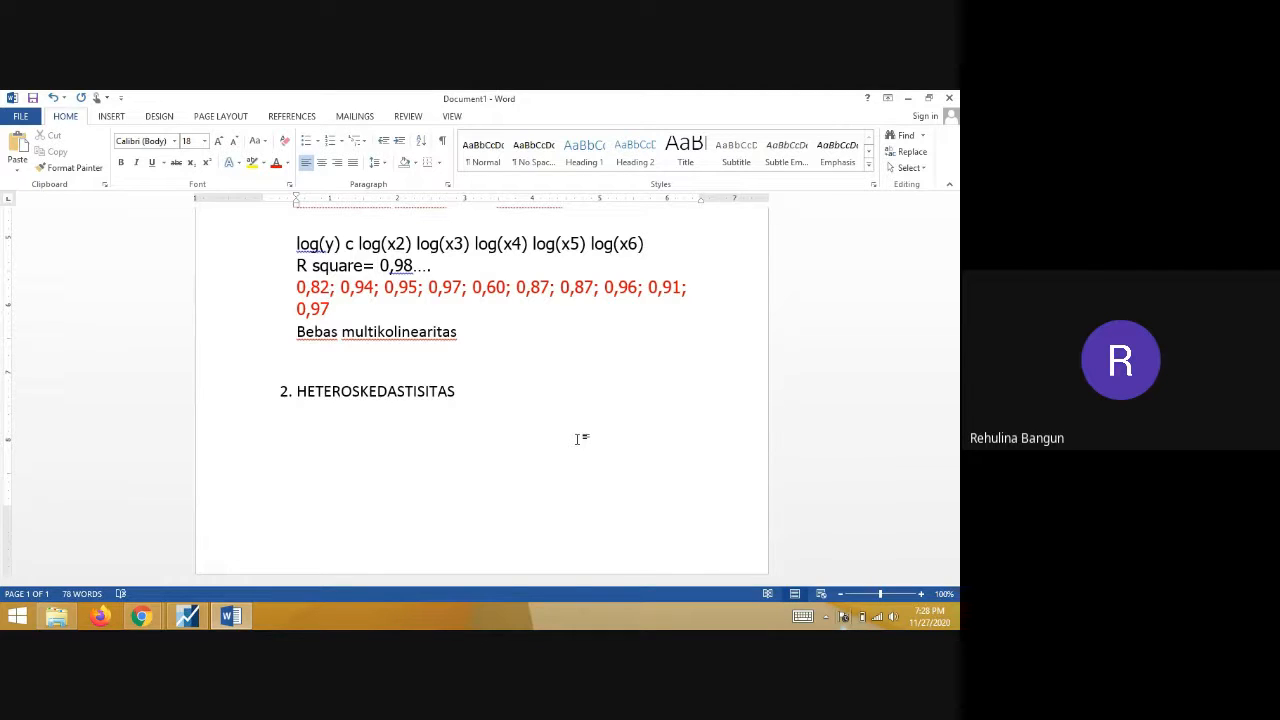
- Switch to EViews and open the log model equation eq03, placing its window beside the workfile
{"action": "scroll", "coordinate": [527, 444], "scroll_direction": "up", "scroll_amount": 1}
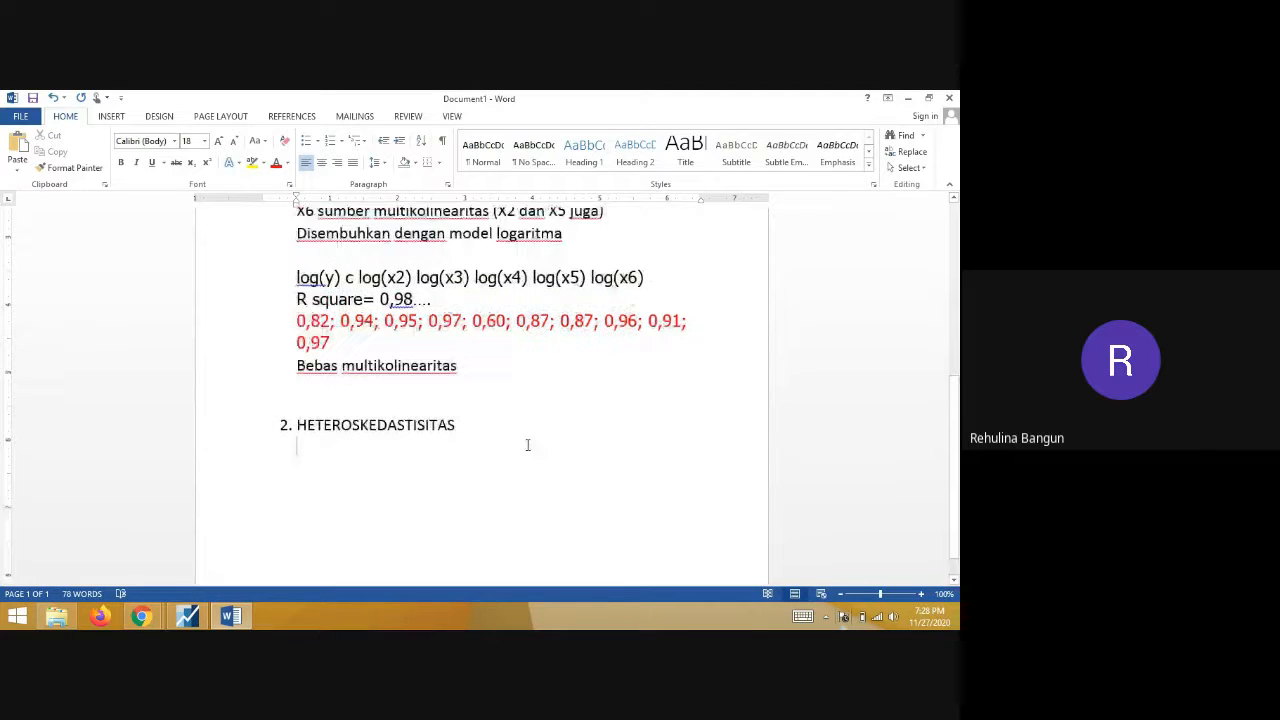
{"action": "scroll", "coordinate": [527, 444], "scroll_direction": "up", "scroll_amount": 5}
{"action": "scroll", "coordinate": [527, 444], "scroll_direction": "down", "scroll_amount": 2}
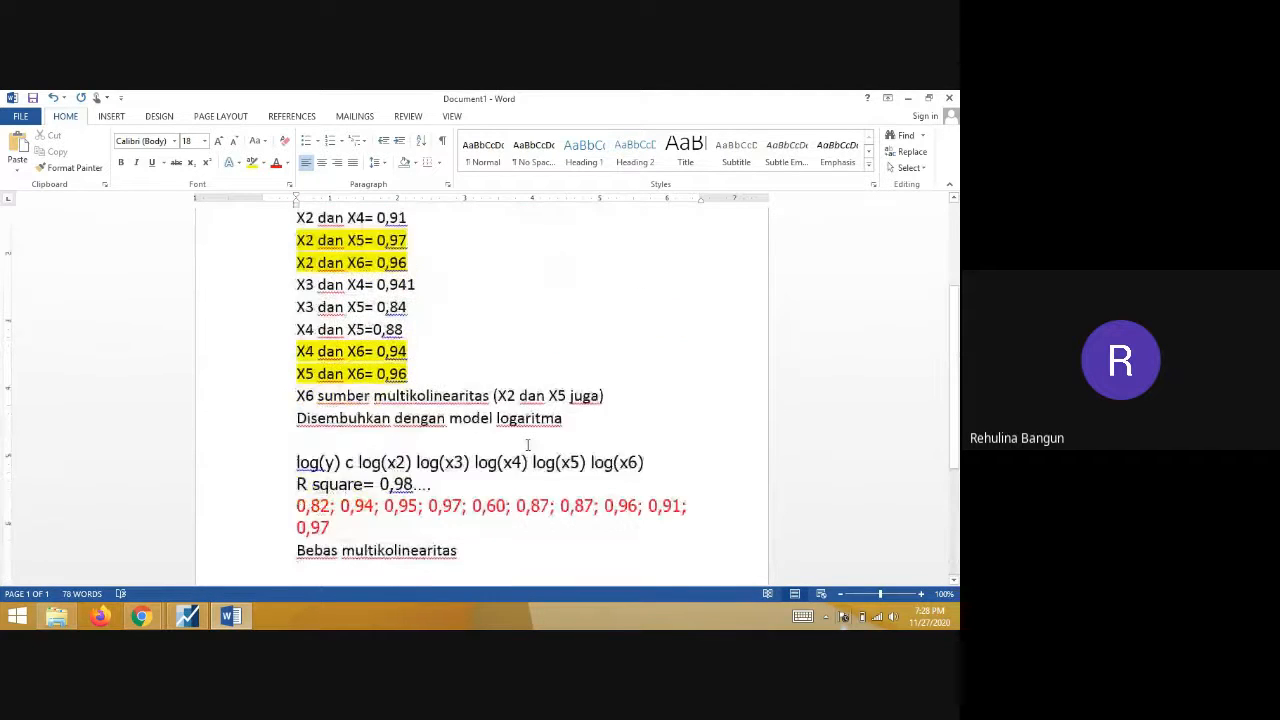
{"action": "left_click", "coordinate": [227, 612]}
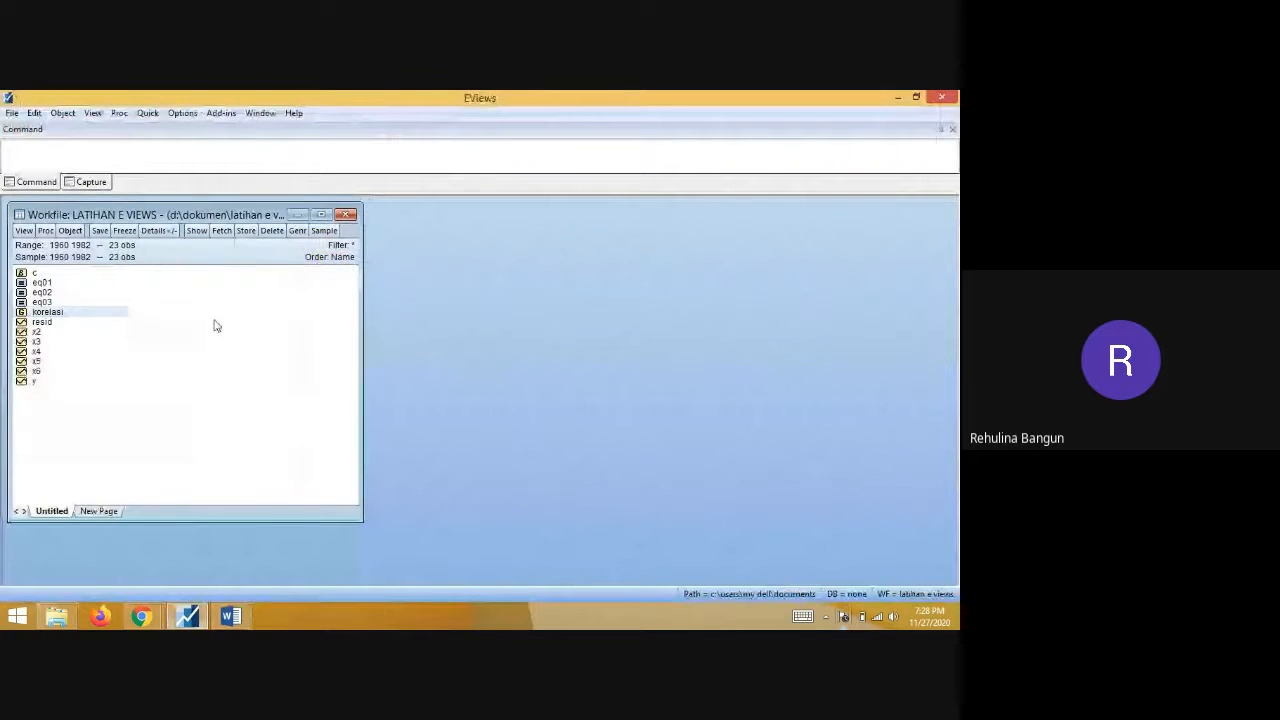
{"action": "double_click", "coordinate": [42, 302]}
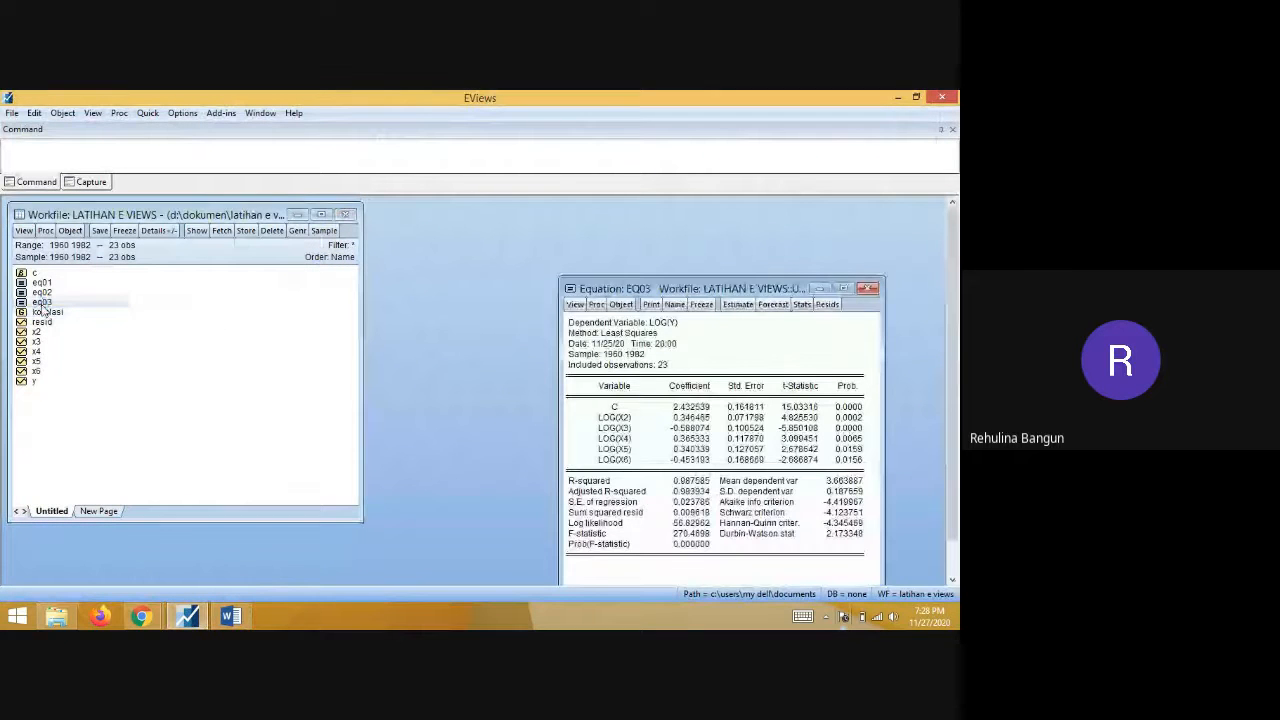
{"action": "left_click_drag", "start_coordinate": [617, 291], "coordinate": [453, 225]}
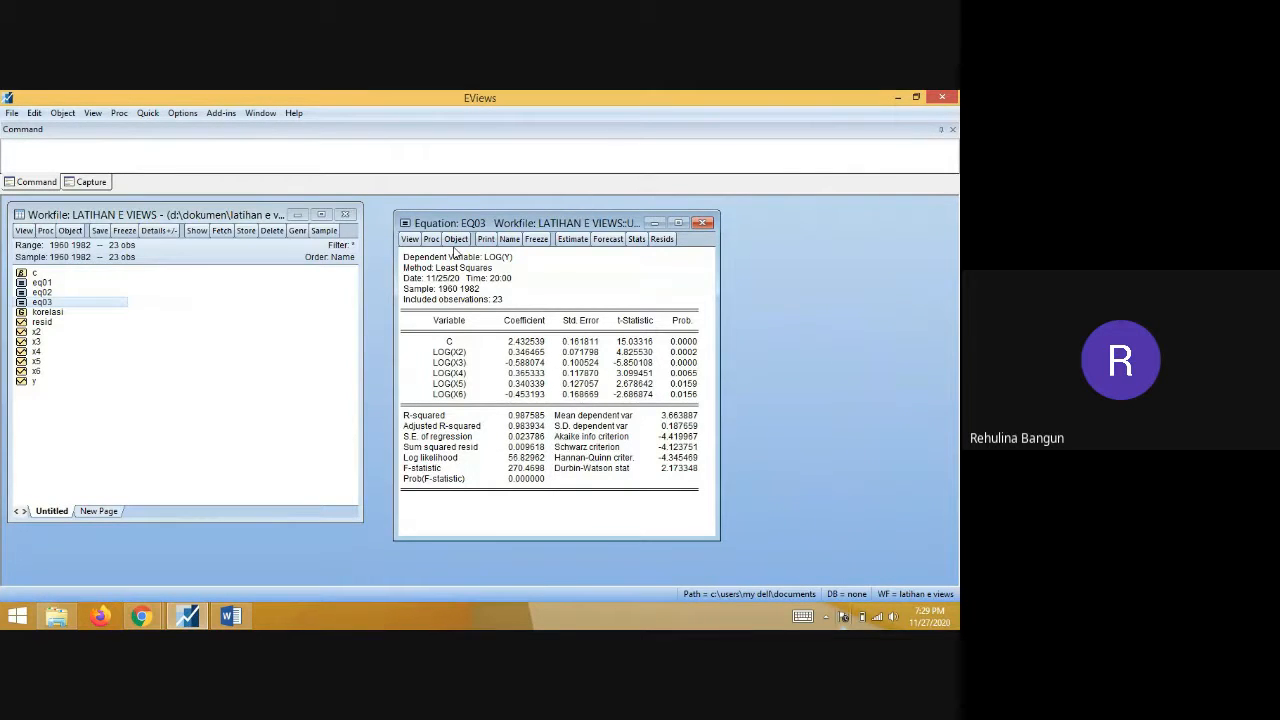
- Open eq02 to compare its linear estimates with eq03, close it, and reposition the eq03 window
{"action": "double_click", "coordinate": [67, 292]}
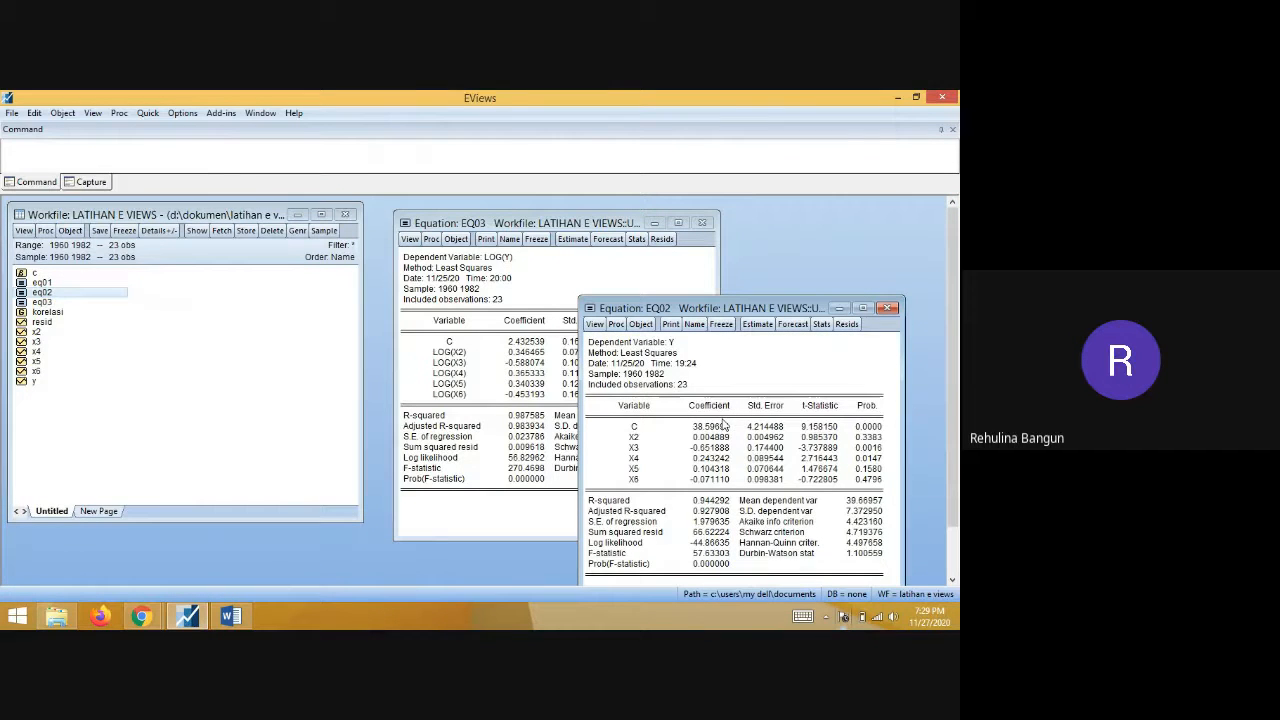
{"action": "left_click", "coordinate": [886, 307]}
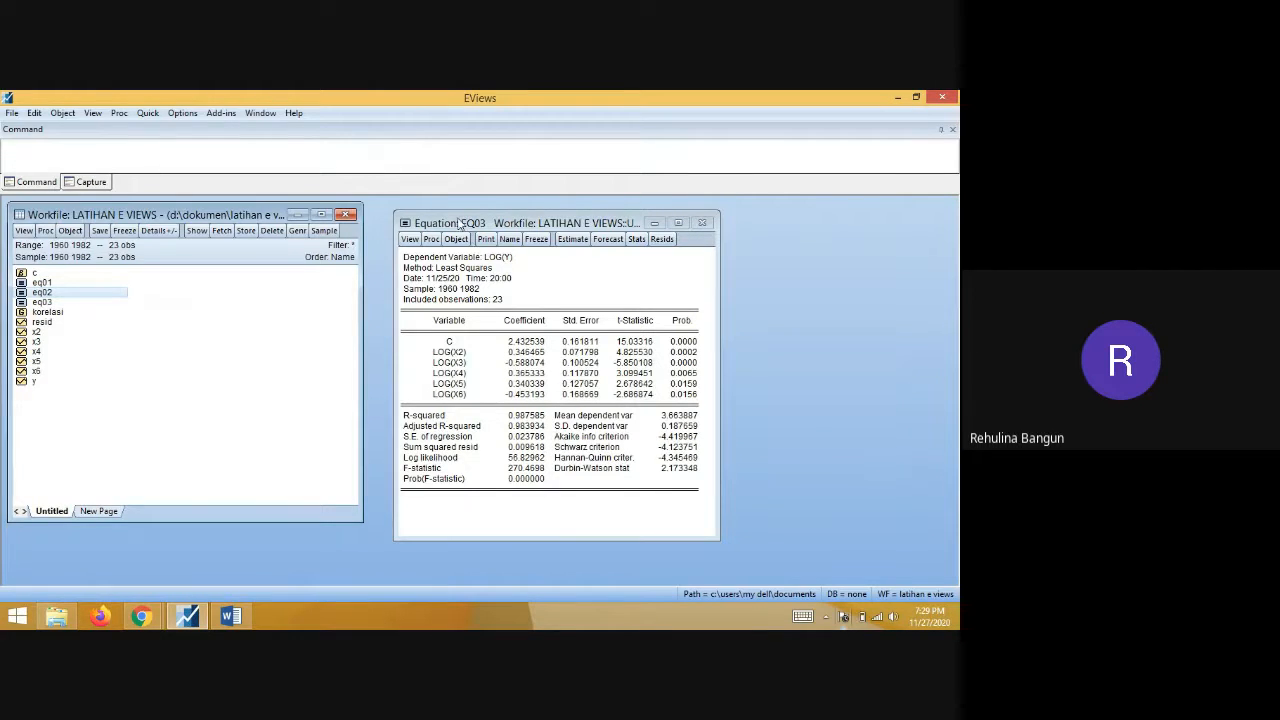
{"action": "left_click_drag", "start_coordinate": [458, 222], "coordinate": [434, 203]}
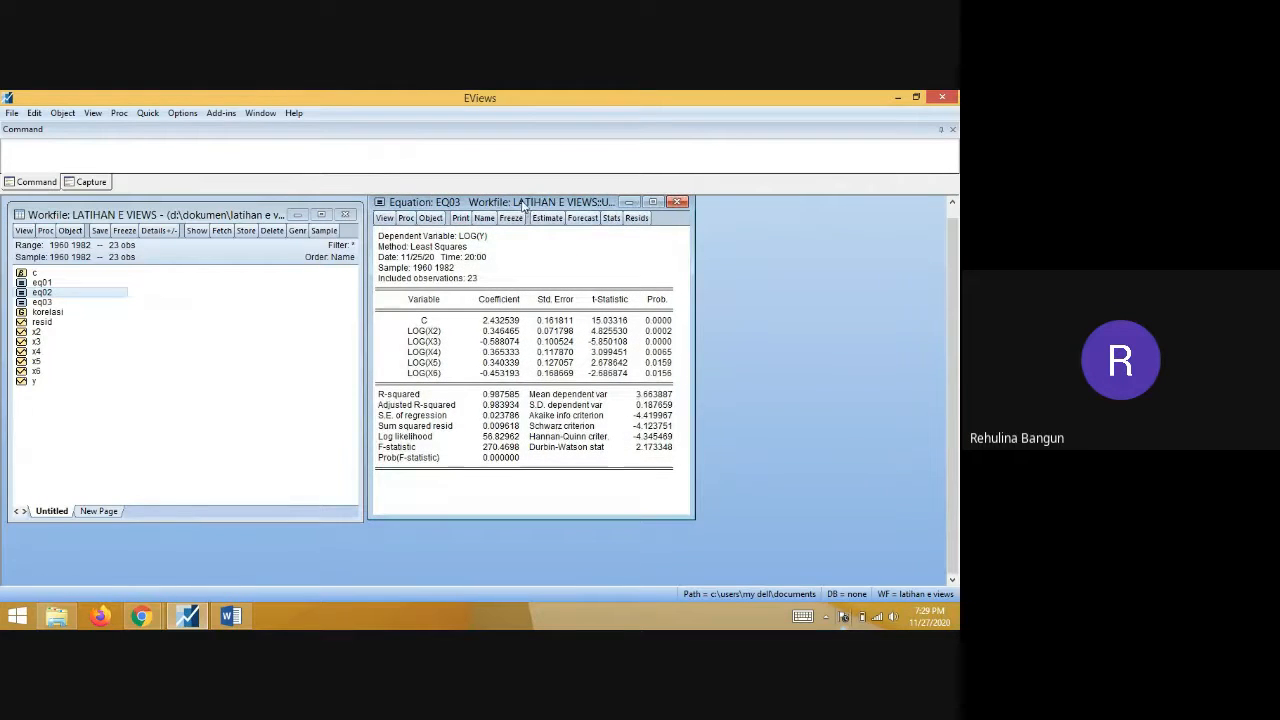
{"action": "left_click_drag", "start_coordinate": [522, 205], "coordinate": [550, 236]}
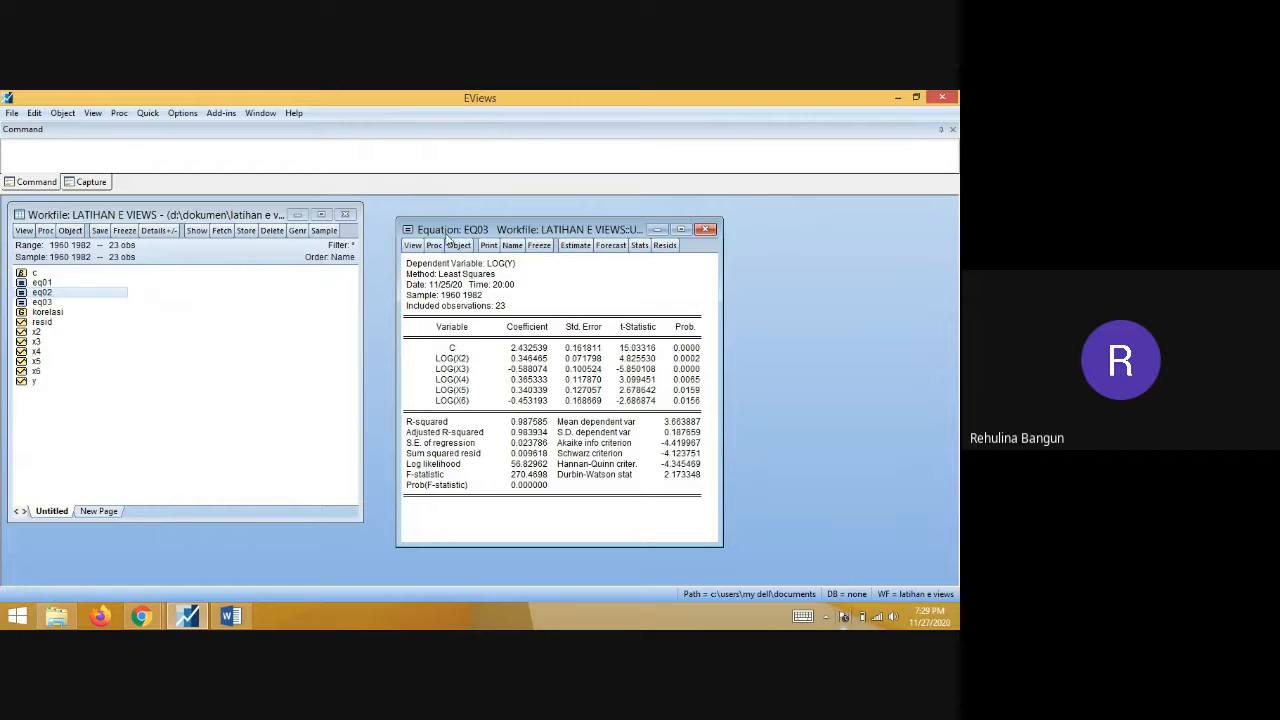
{"action": "left_click", "coordinate": [150, 116]}
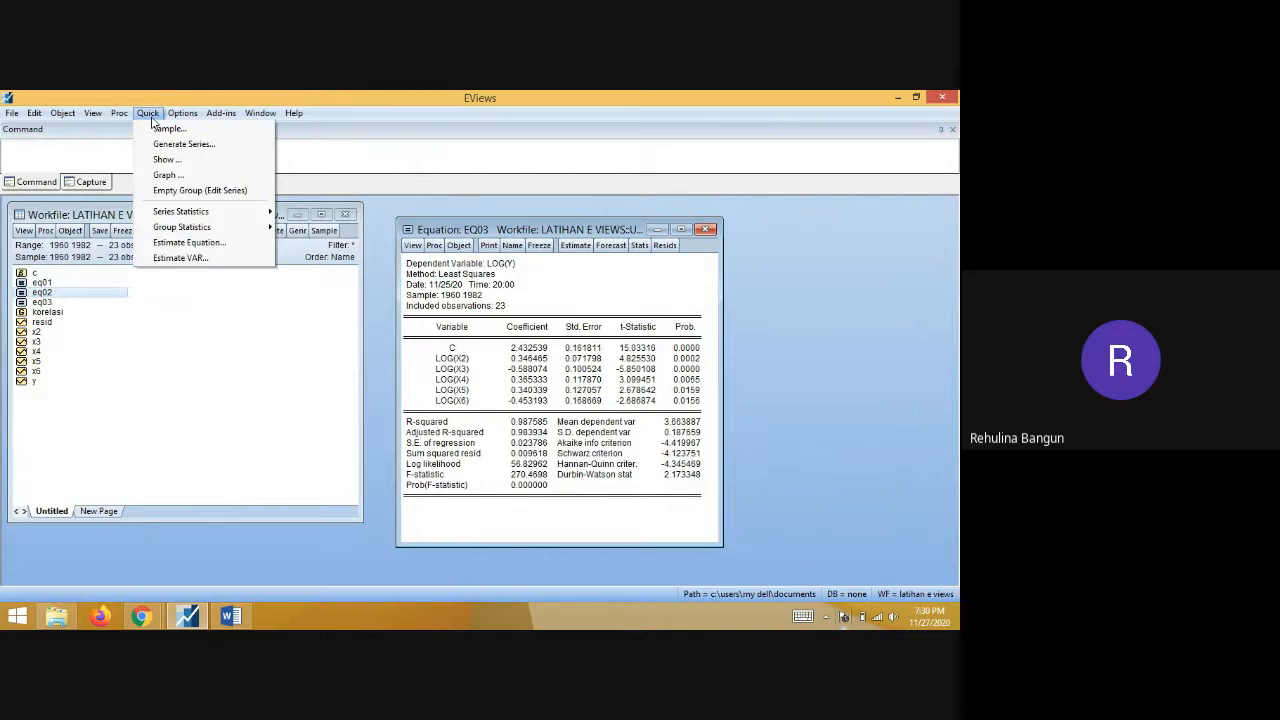
{"action": "mouse_move", "coordinate": [197, 212]}
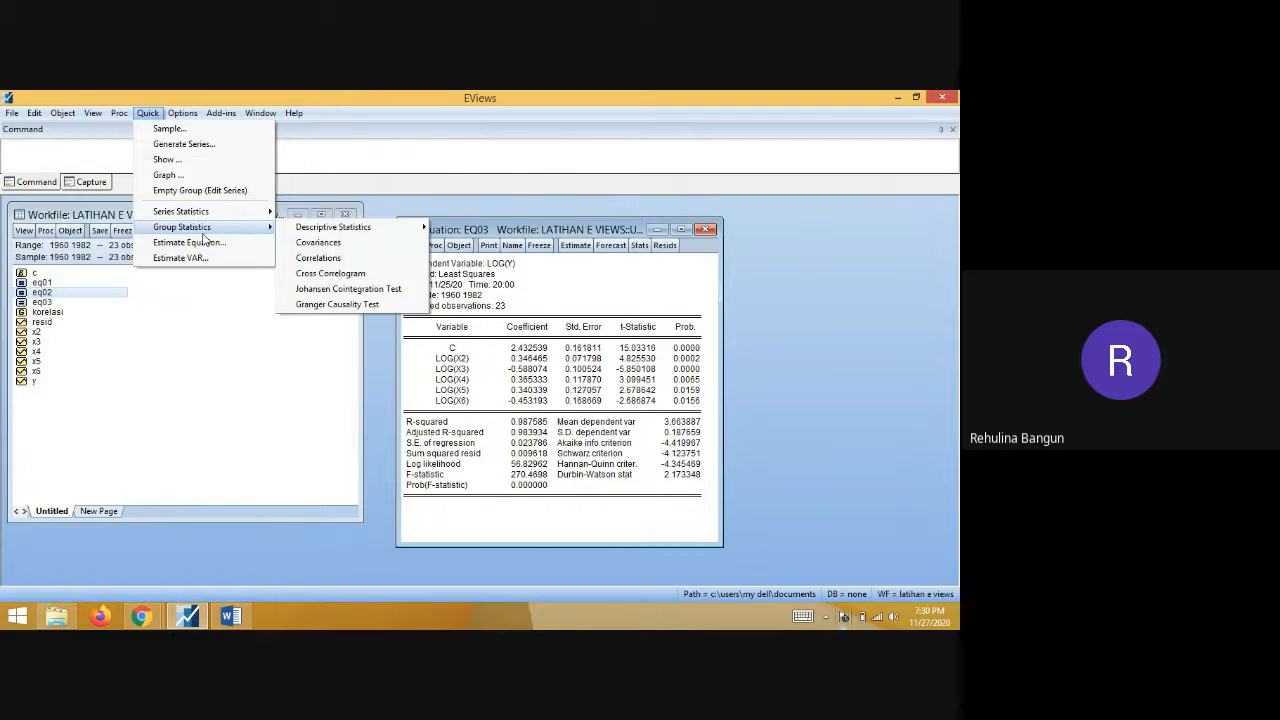
{"action": "left_click", "coordinate": [114, 114]}
{"action": "mouse_move", "coordinate": [101, 115]}
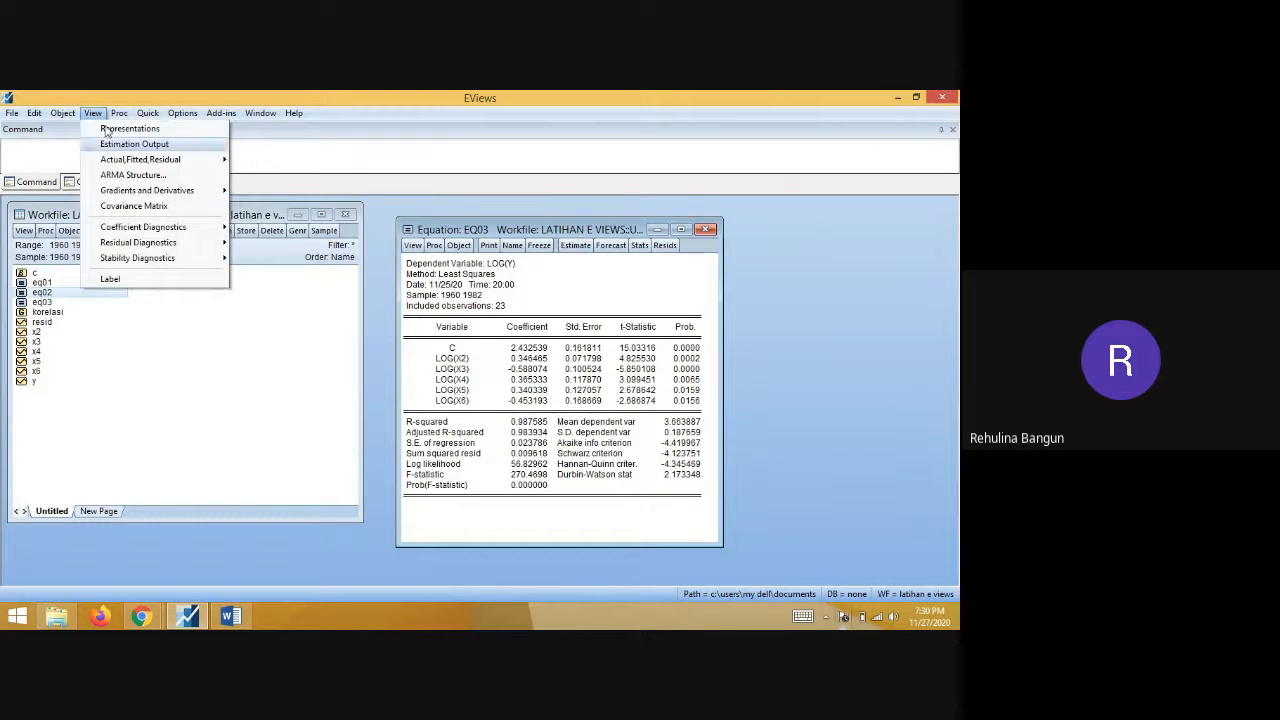
{"action": "left_click", "coordinate": [136, 307]}
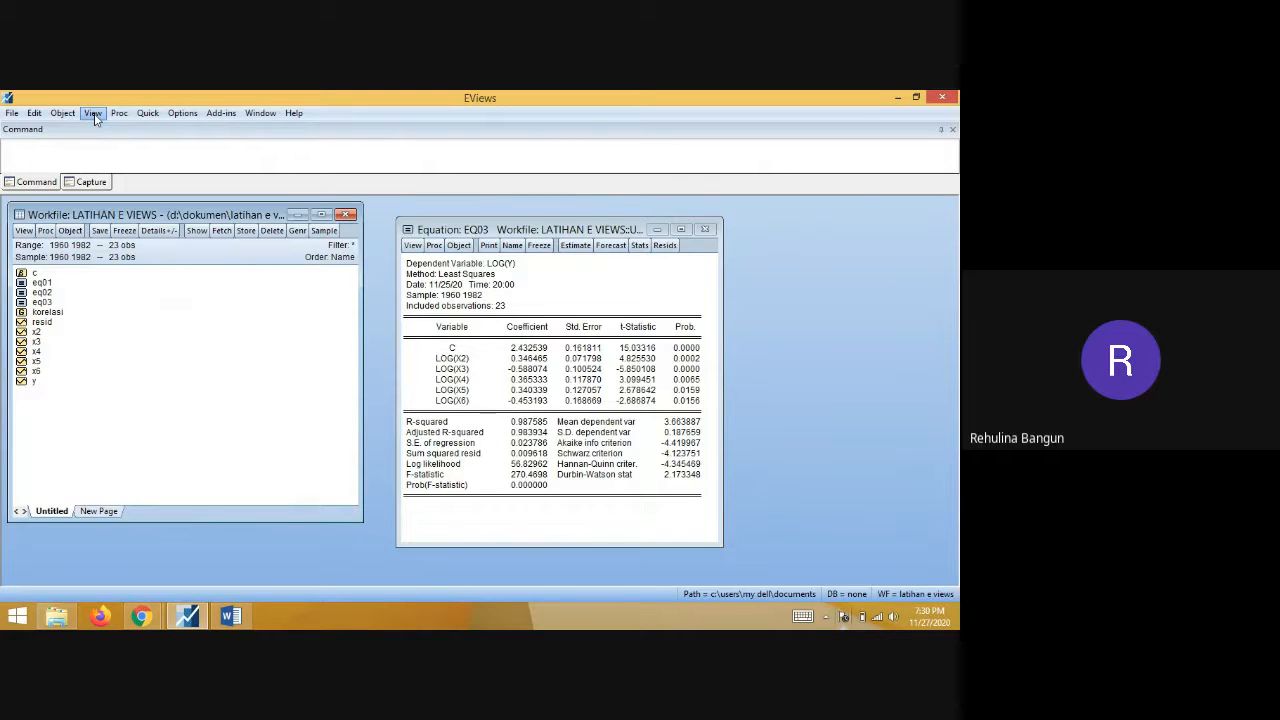
{"action": "left_click", "coordinate": [418, 247]}
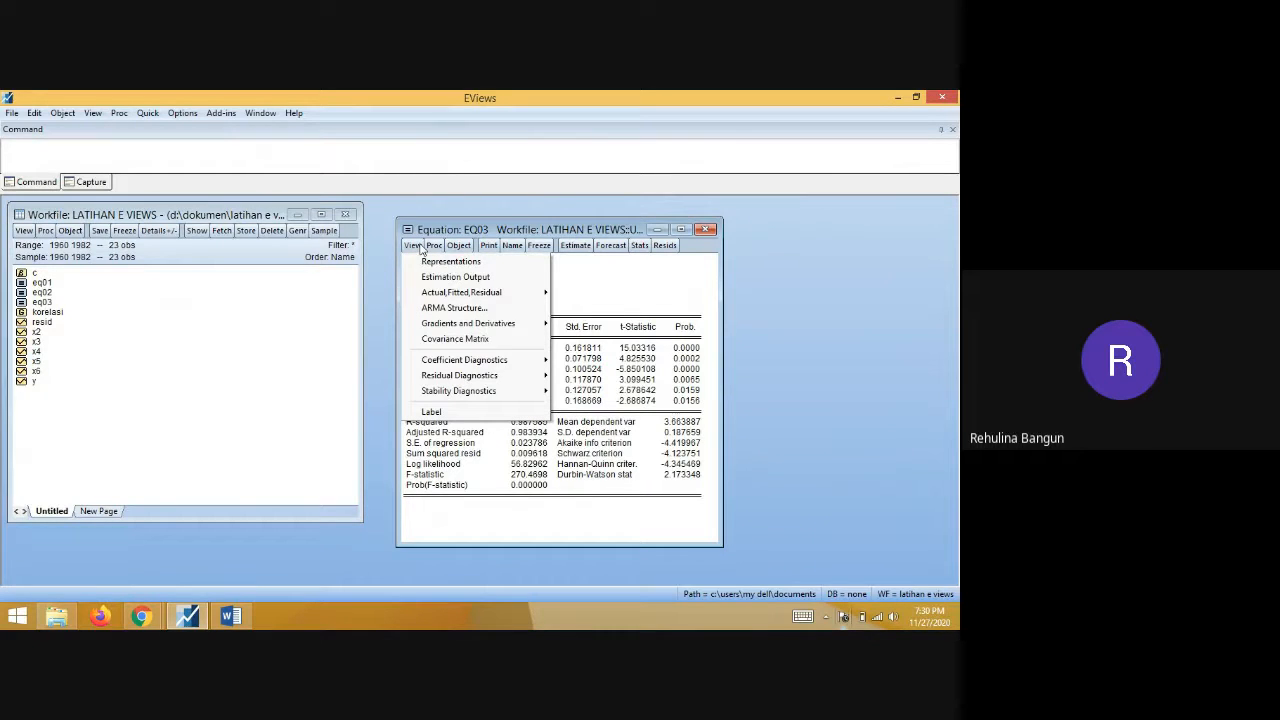
{"action": "left_click", "coordinate": [610, 276]}
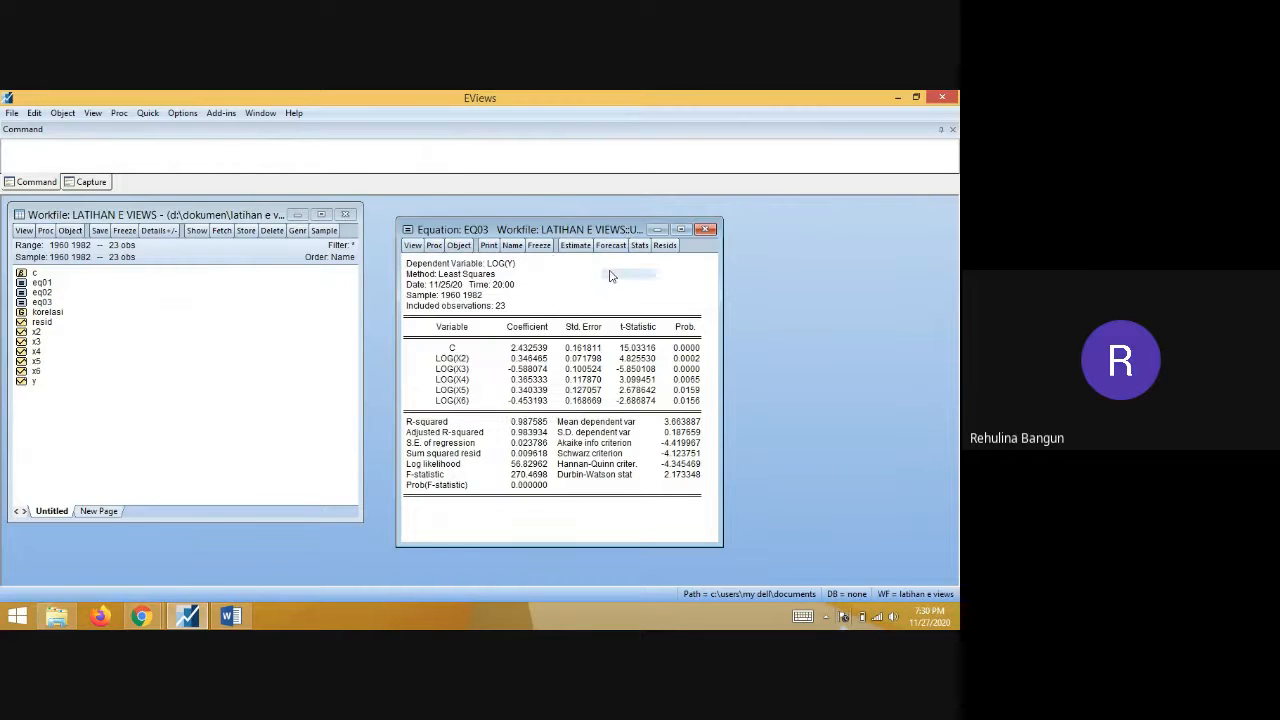
- Run the White heteroskedasticity test on eq03 with White cross terms included
{"action": "left_click", "coordinate": [414, 246]}
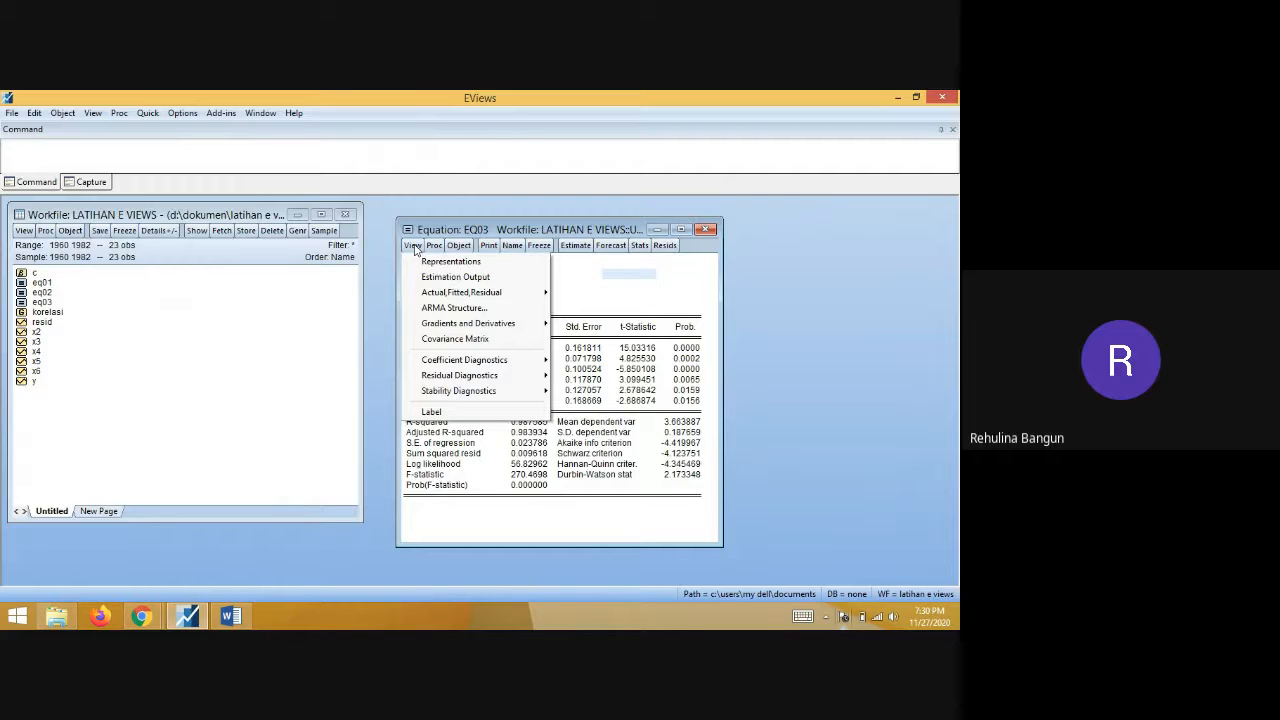
{"action": "mouse_move", "coordinate": [506, 377]}
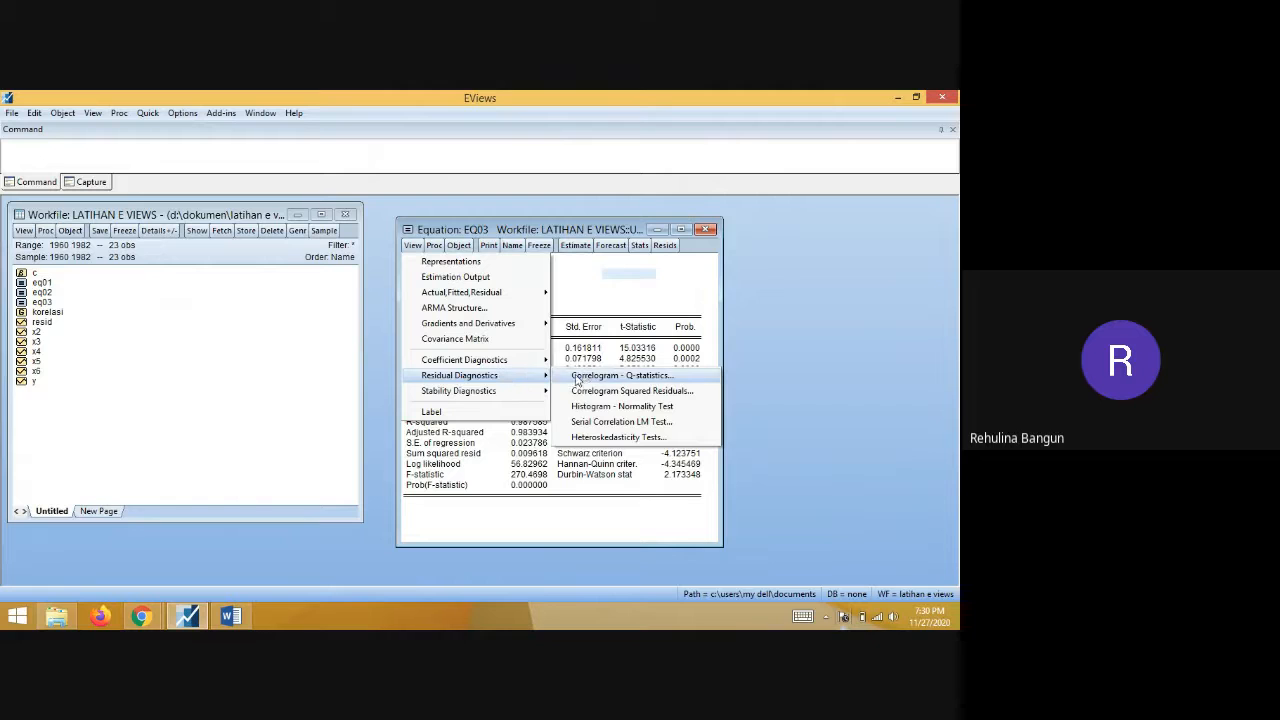
{"action": "left_click", "coordinate": [603, 441]}
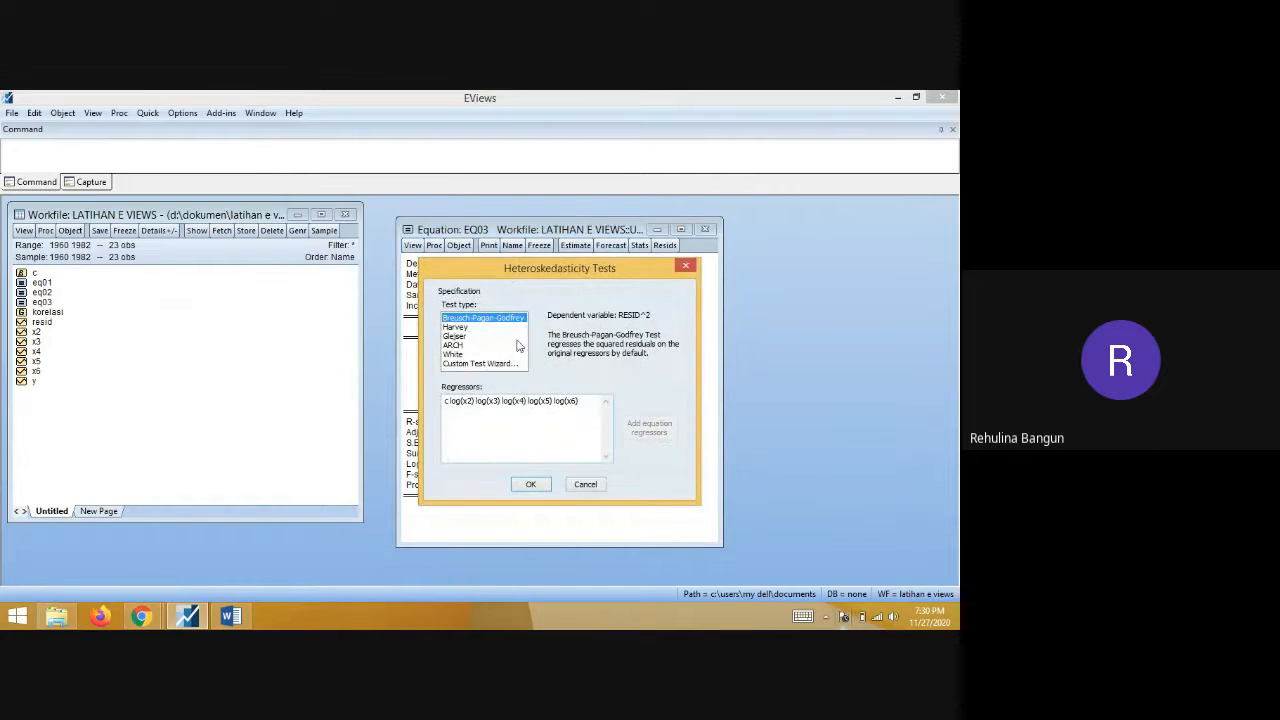
{"action": "left_click_drag", "start_coordinate": [475, 261], "coordinate": [437, 205]}
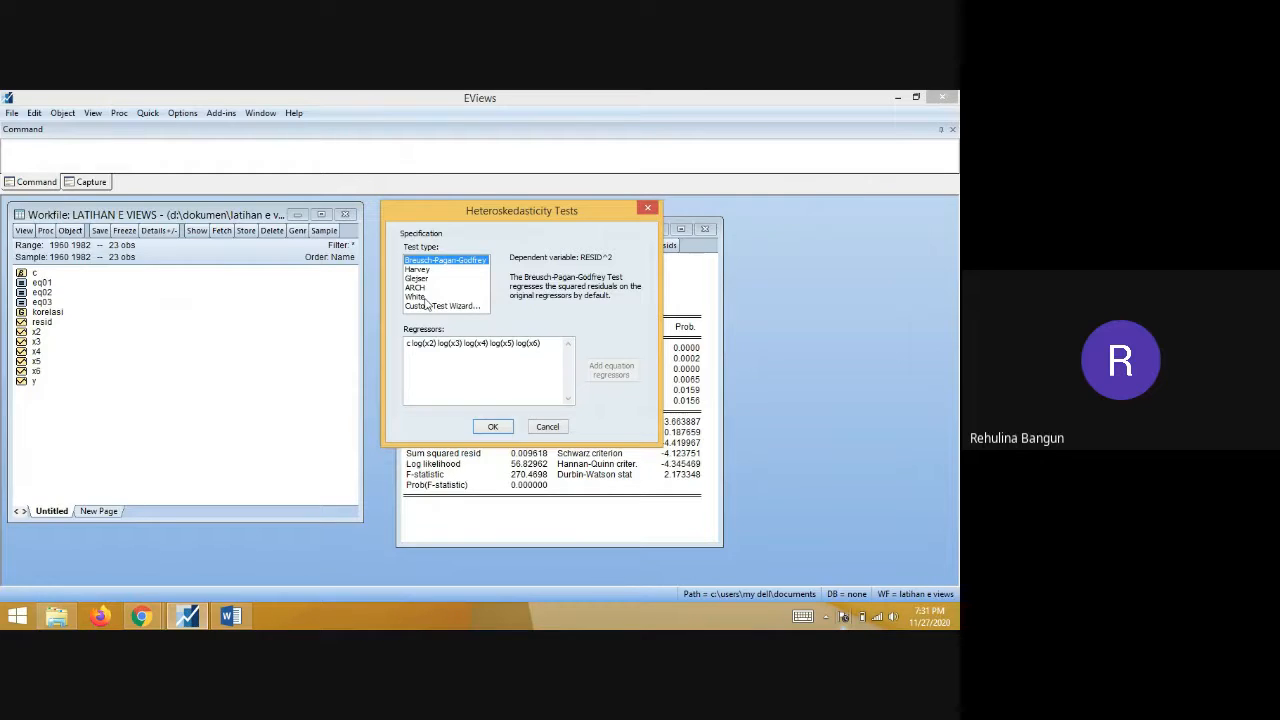
{"action": "left_click", "coordinate": [426, 299]}
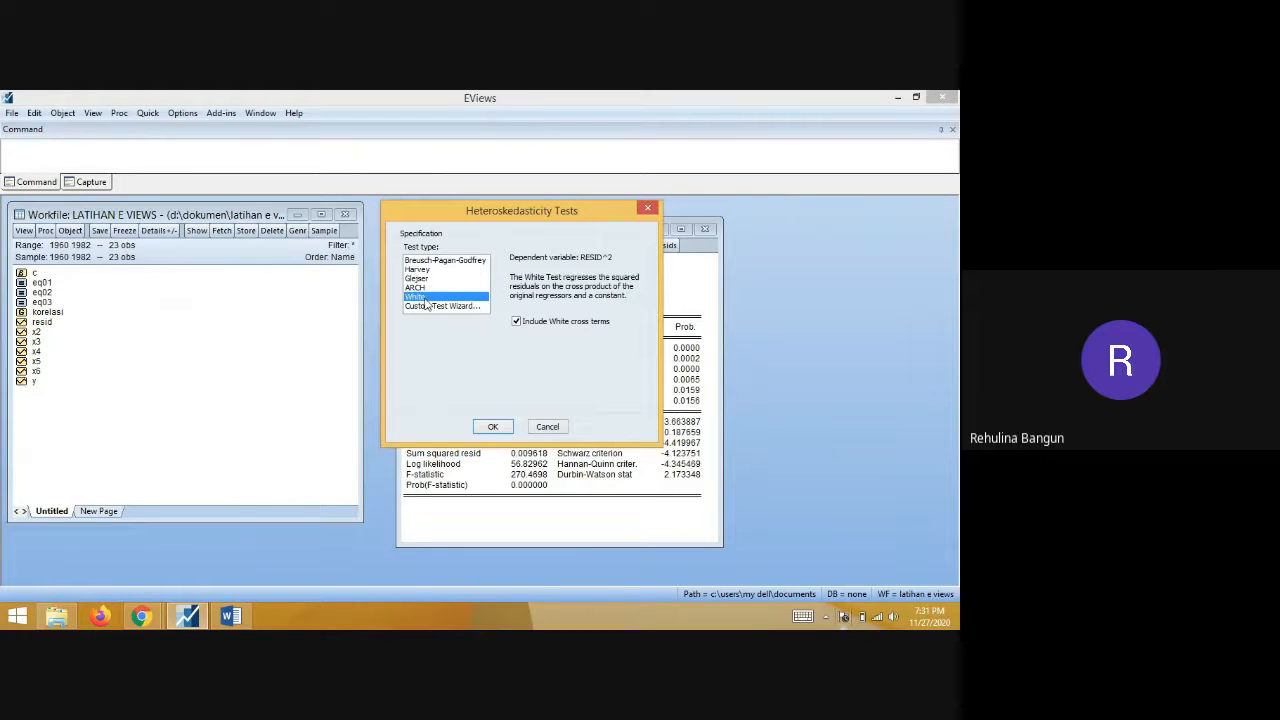
{"action": "left_click", "coordinate": [494, 427]}
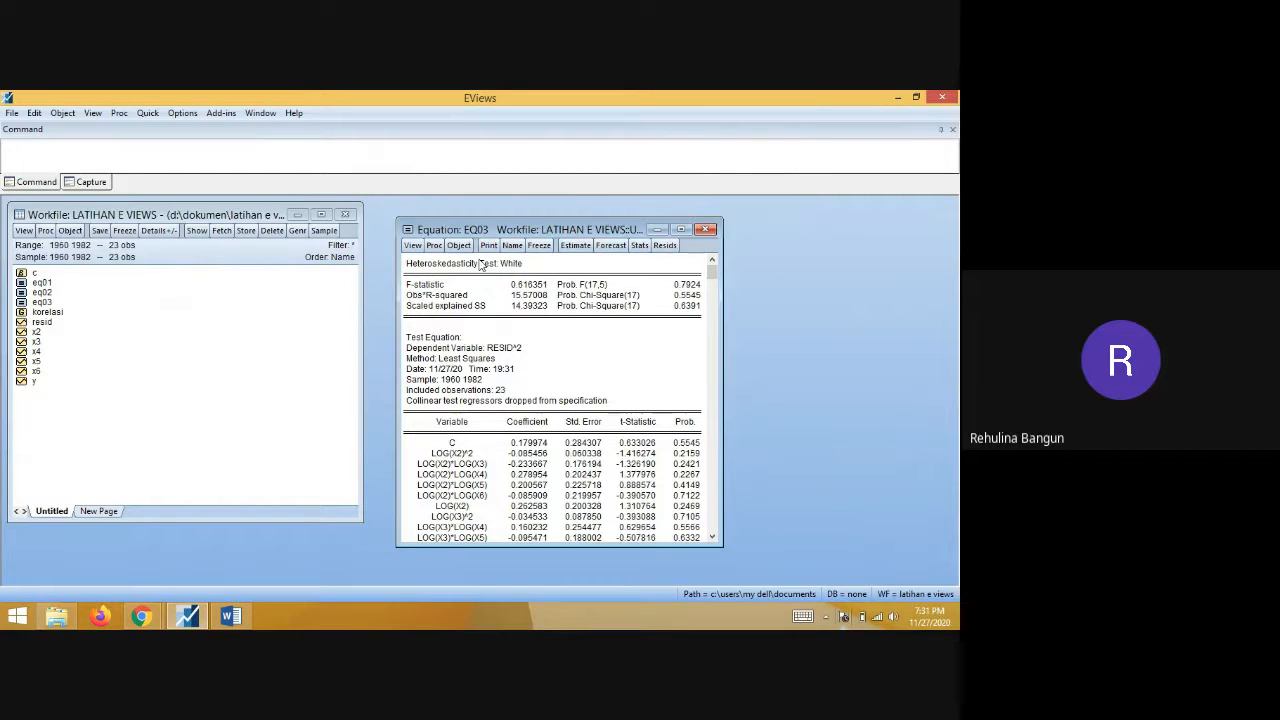
- Examine the White test output from the test equation's coefficients back to the Chi-Square probability of Scaled explained SS
{"action": "scroll", "coordinate": [593, 380], "scroll_direction": "down", "scroll_amount": 3}
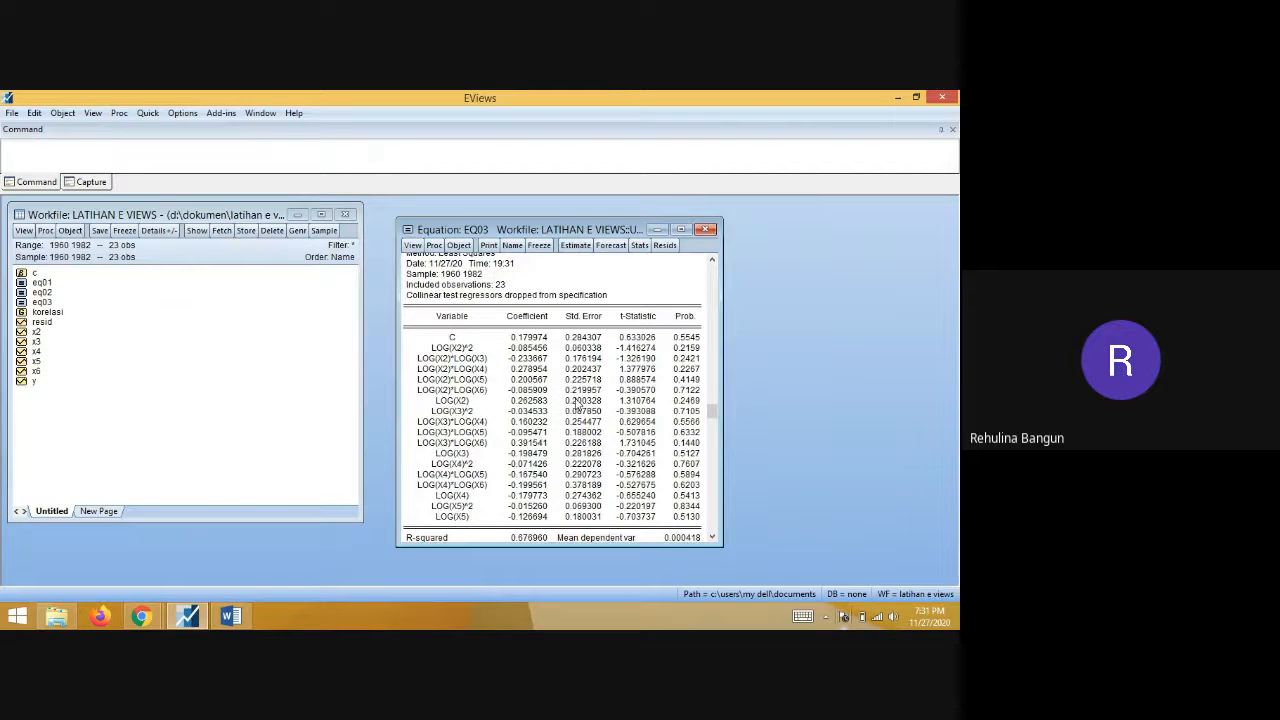
{"action": "scroll", "coordinate": [578, 402], "scroll_direction": "down", "scroll_amount": 5}
{"action": "scroll", "coordinate": [578, 402], "scroll_direction": "up", "scroll_amount": 8}
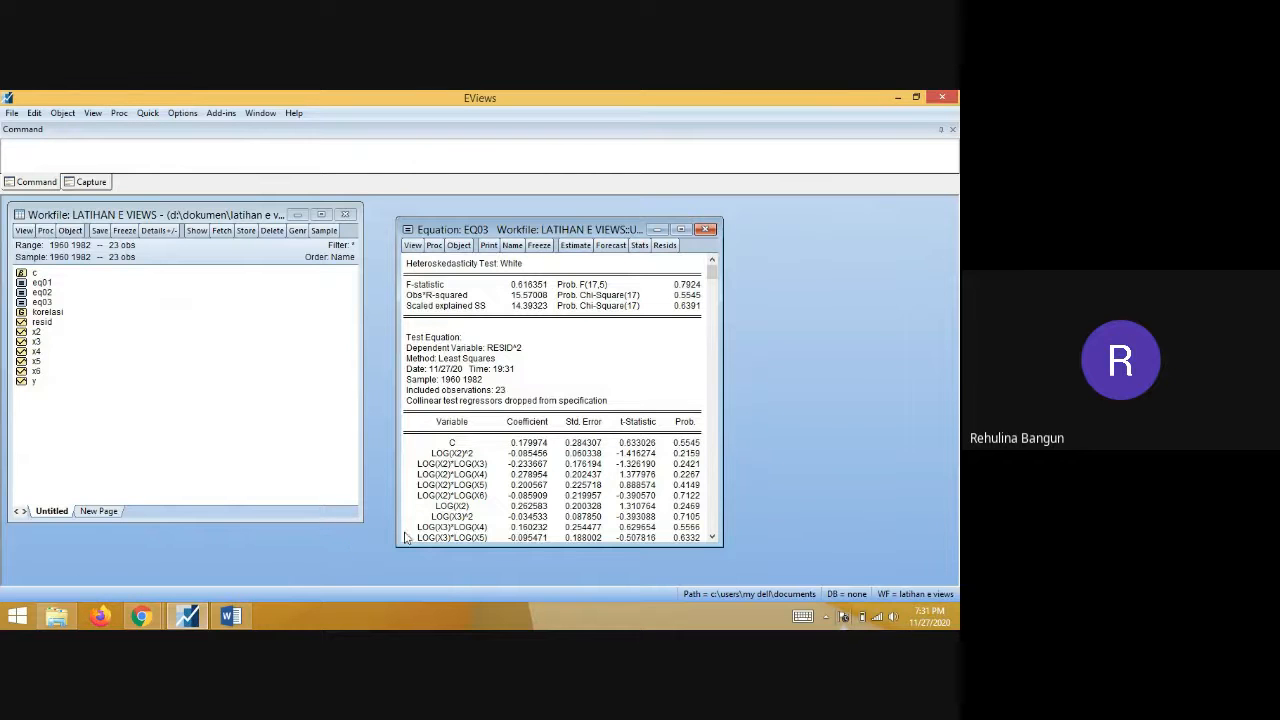
{"action": "scroll", "coordinate": [437, 516], "scroll_direction": "down", "scroll_amount": 1}
{"action": "scroll", "coordinate": [437, 516], "scroll_direction": "up", "scroll_amount": 1}
{"action": "left_click_drag", "start_coordinate": [564, 306], "coordinate": [688, 307]}
{"action": "left_click", "coordinate": [692, 308]}
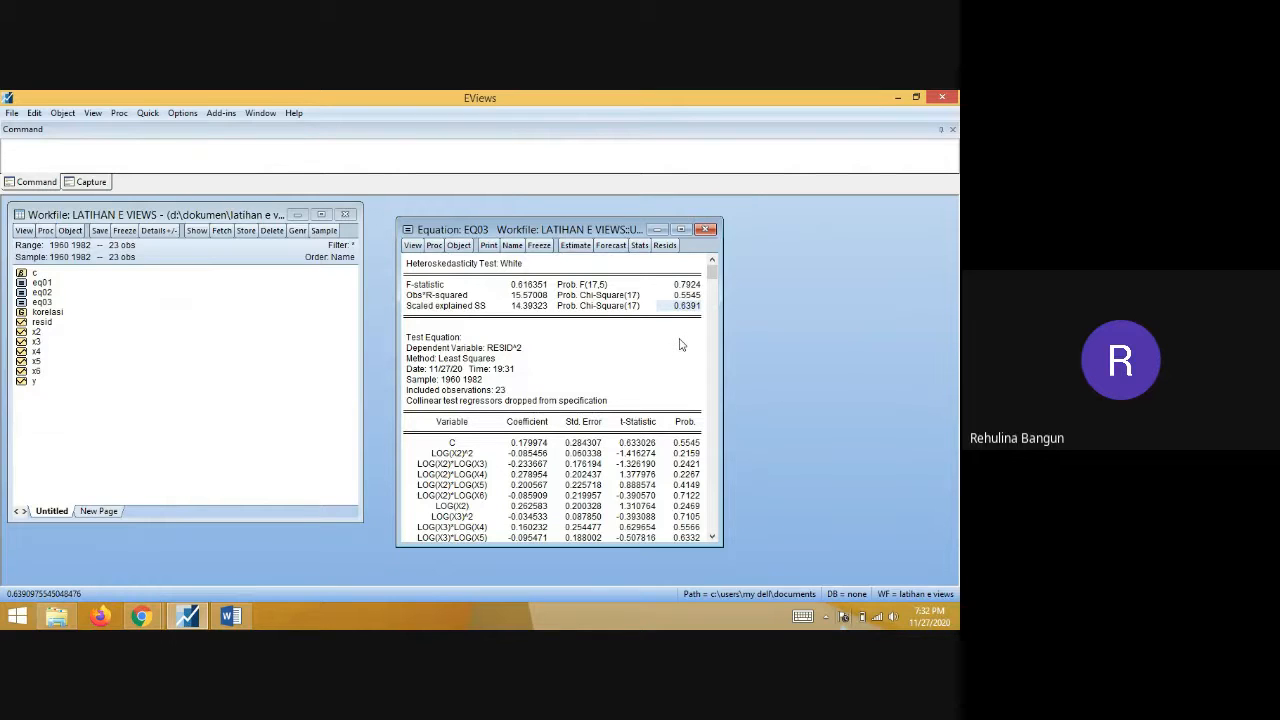
- Switch to Word and write "Klik view pada output...." under the HETEROSKEDASTISITAS heading
{"action": "left_click", "coordinate": [230, 616]}
{"action": "scroll", "coordinate": [469, 529], "scroll_direction": "down", "scroll_amount": 3}
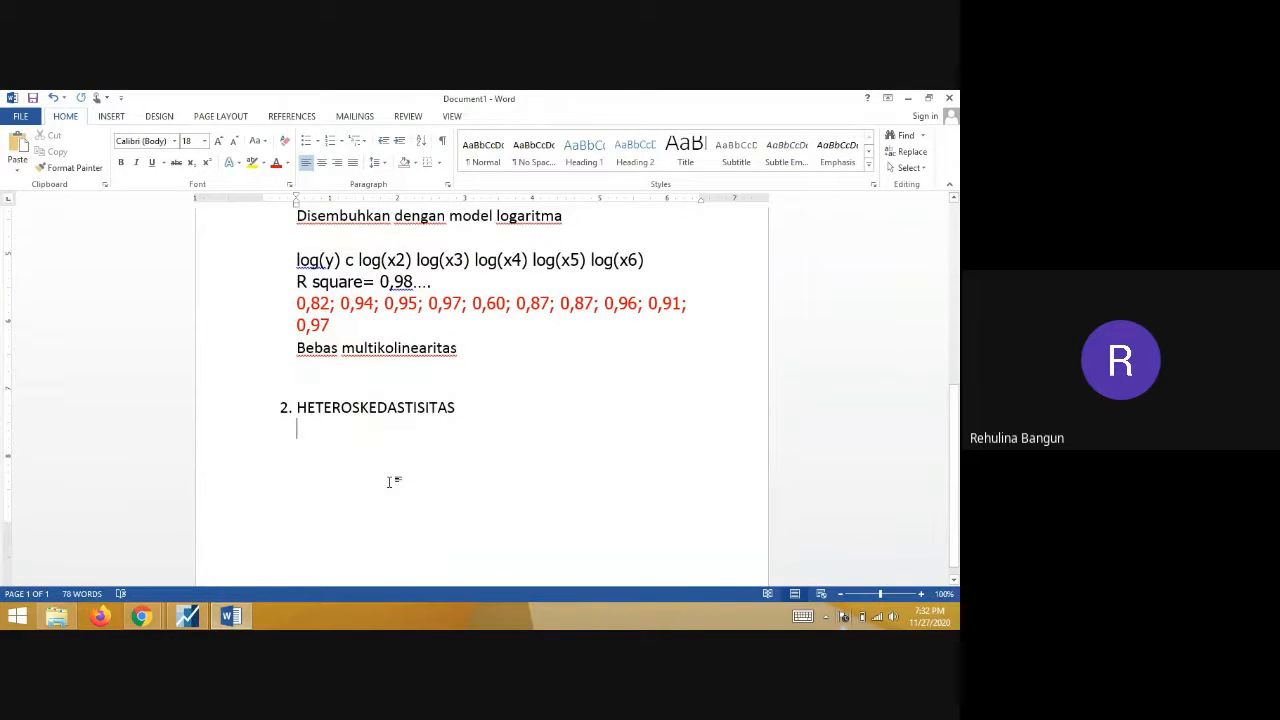
{"action": "type", "text": "VIEW"}
{"action": "key", "text": "BackSpace"}
{"action": "key", "text": "BackSpace"}
{"action": "key", "text": "BackSpace"}
{"action": "key", "text": "BackSpace"}
{"action": "key", "text": "BackSpace"}
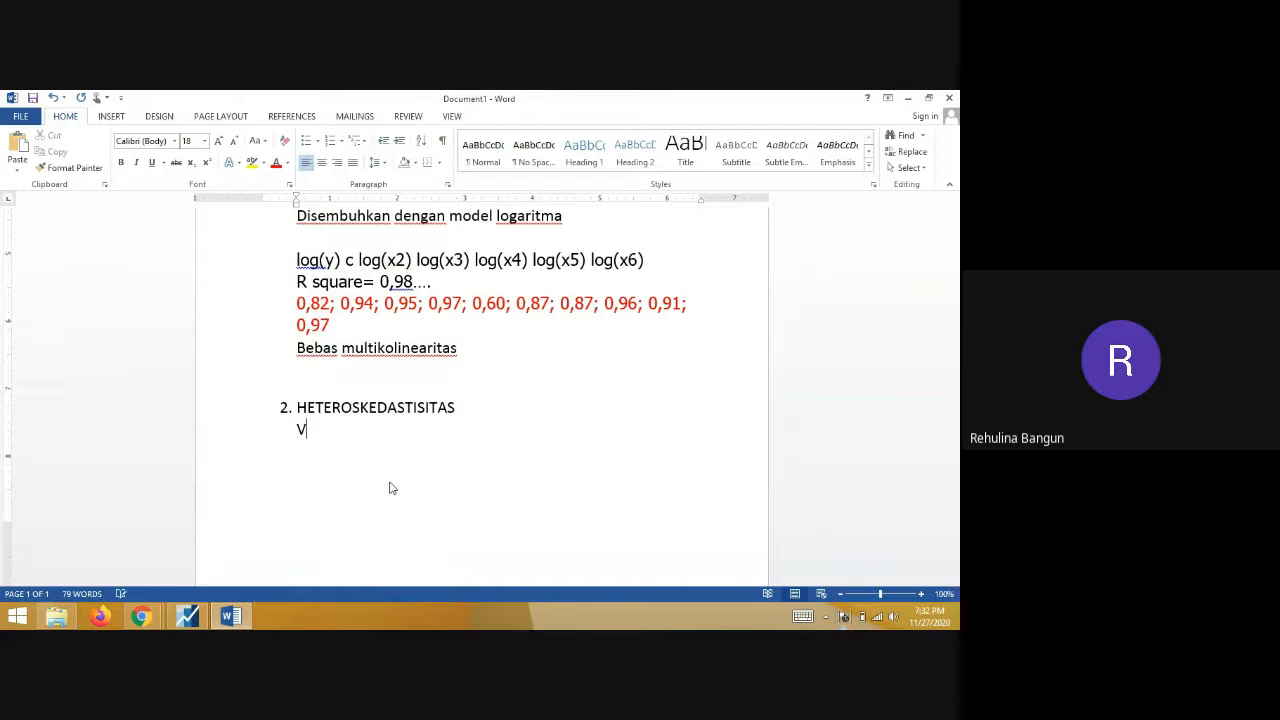
{"action": "type", "text": "ke"}
{"action": "key", "text": "BackSpace"}
{"action": "type", "text": "lik view pada output.."}
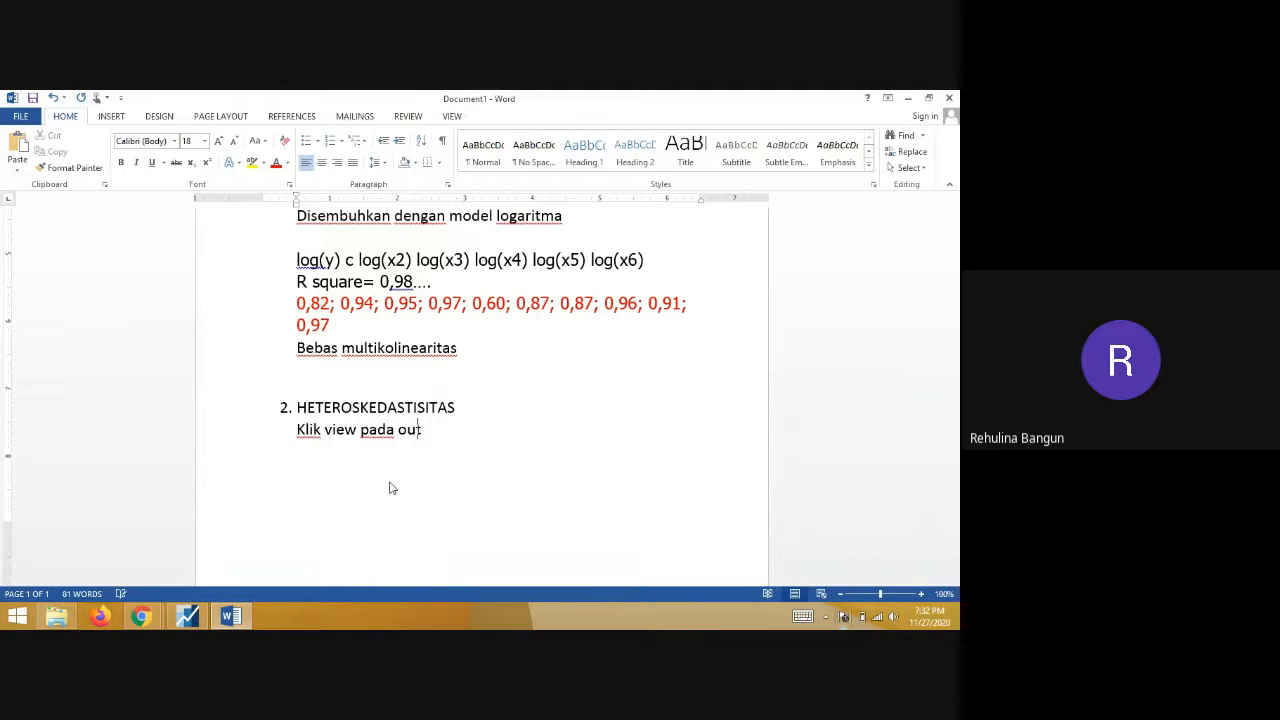
{"action": "type", "text": ".."}
- Check the residual diagnostics options of eq03 in EViews, return to Word and continue the procedure with "klik residual diagnostic"
{"action": "left_click", "coordinate": [204, 618]}
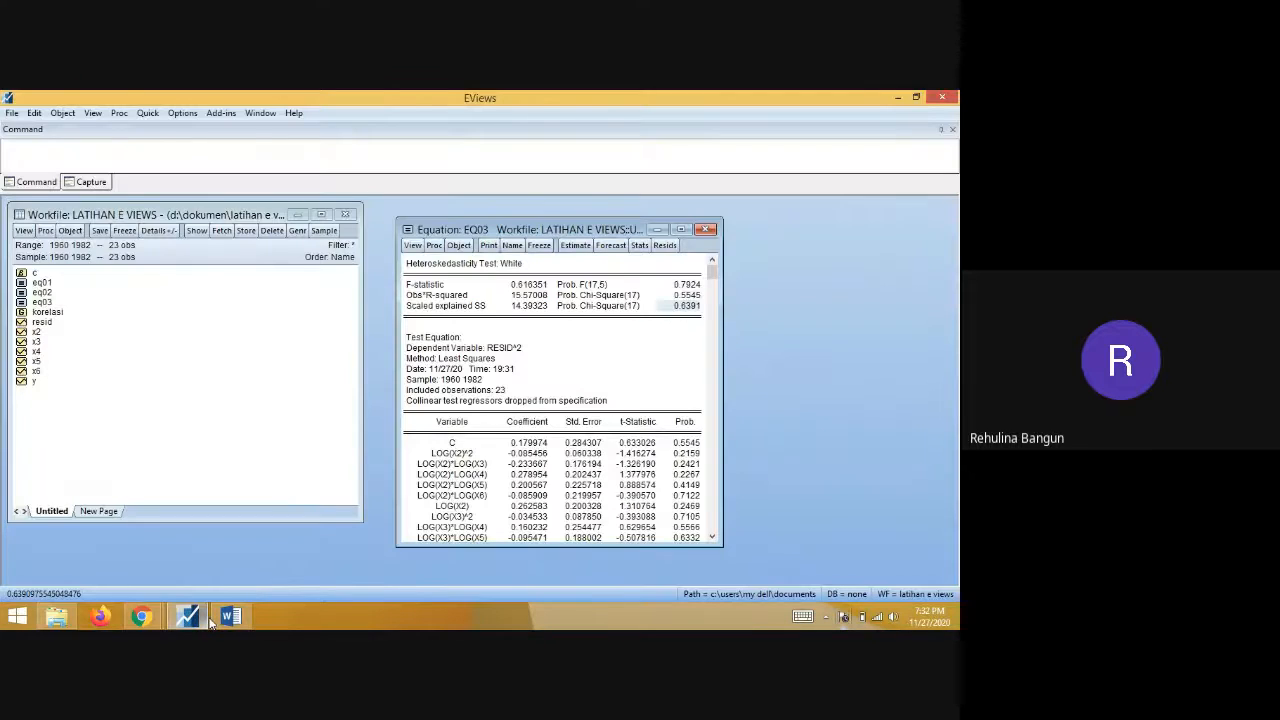
{"action": "left_click", "coordinate": [413, 245]}
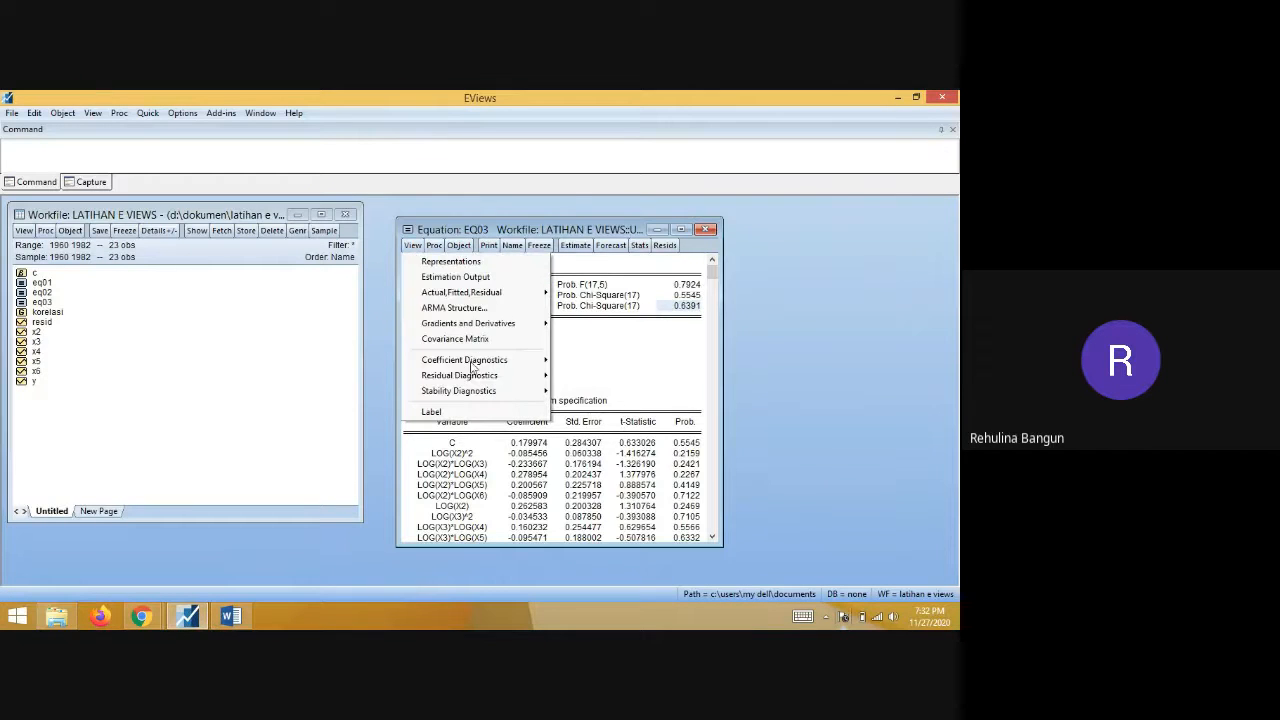
{"action": "mouse_move", "coordinate": [500, 380]}
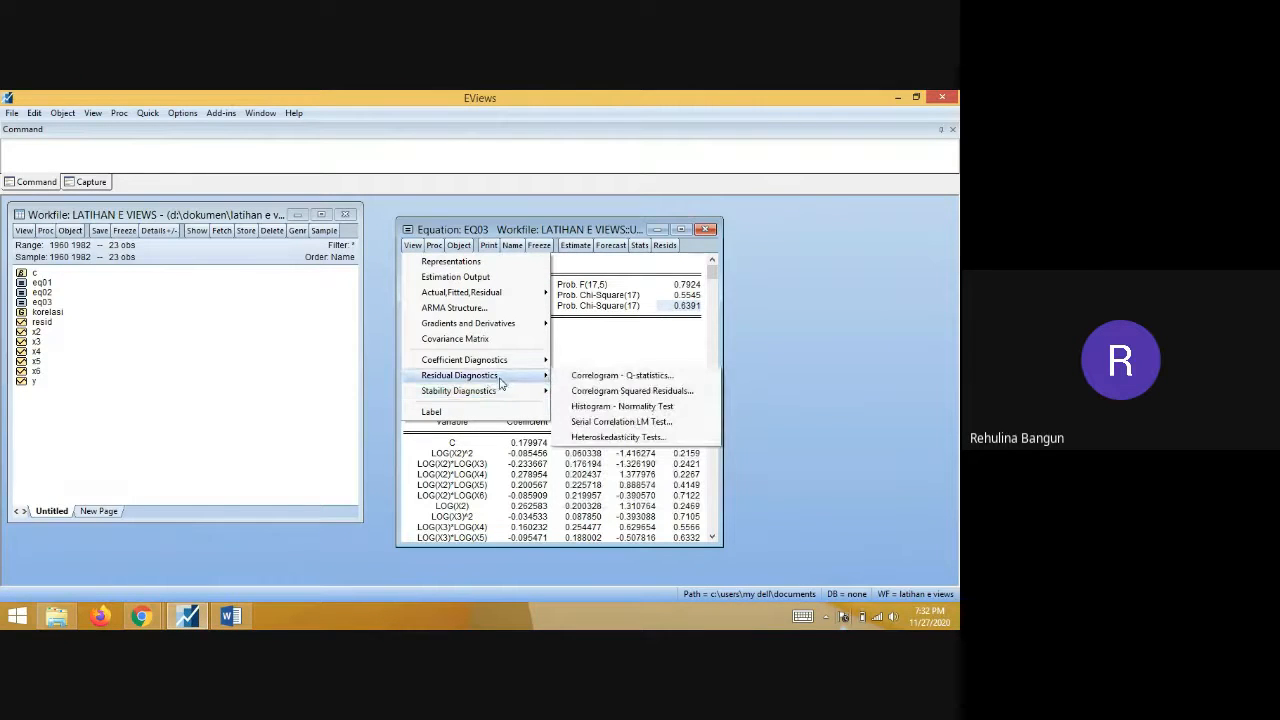
{"action": "left_click", "coordinate": [238, 618]}
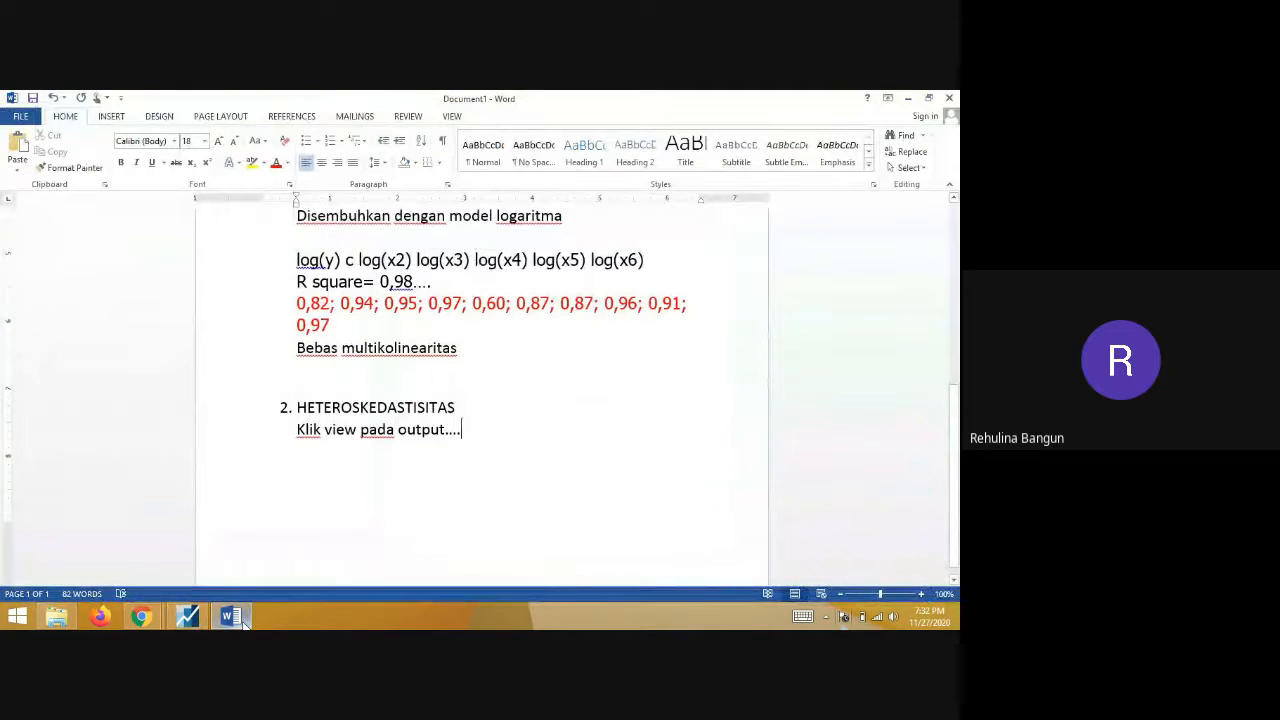
{"action": "type", "text": "kl"}
{"action": "type", "text": "re"}
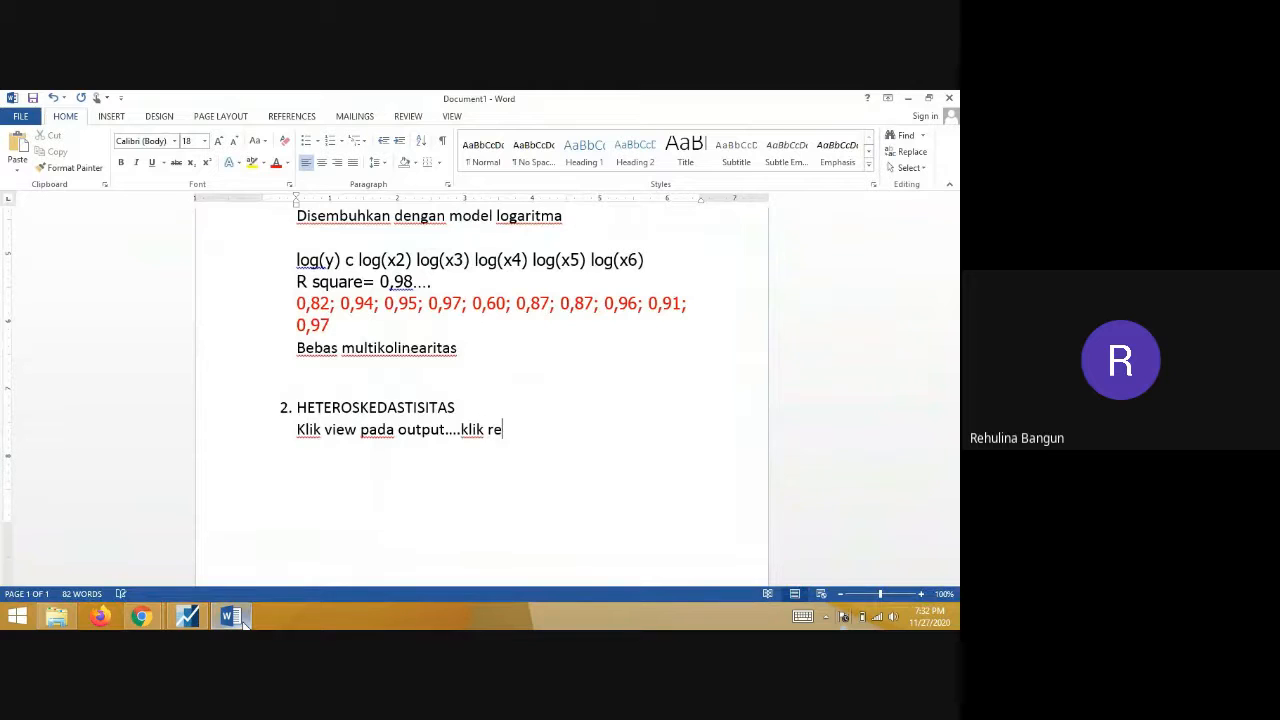
{"action": "type", "text": "sidual diagnostic"}
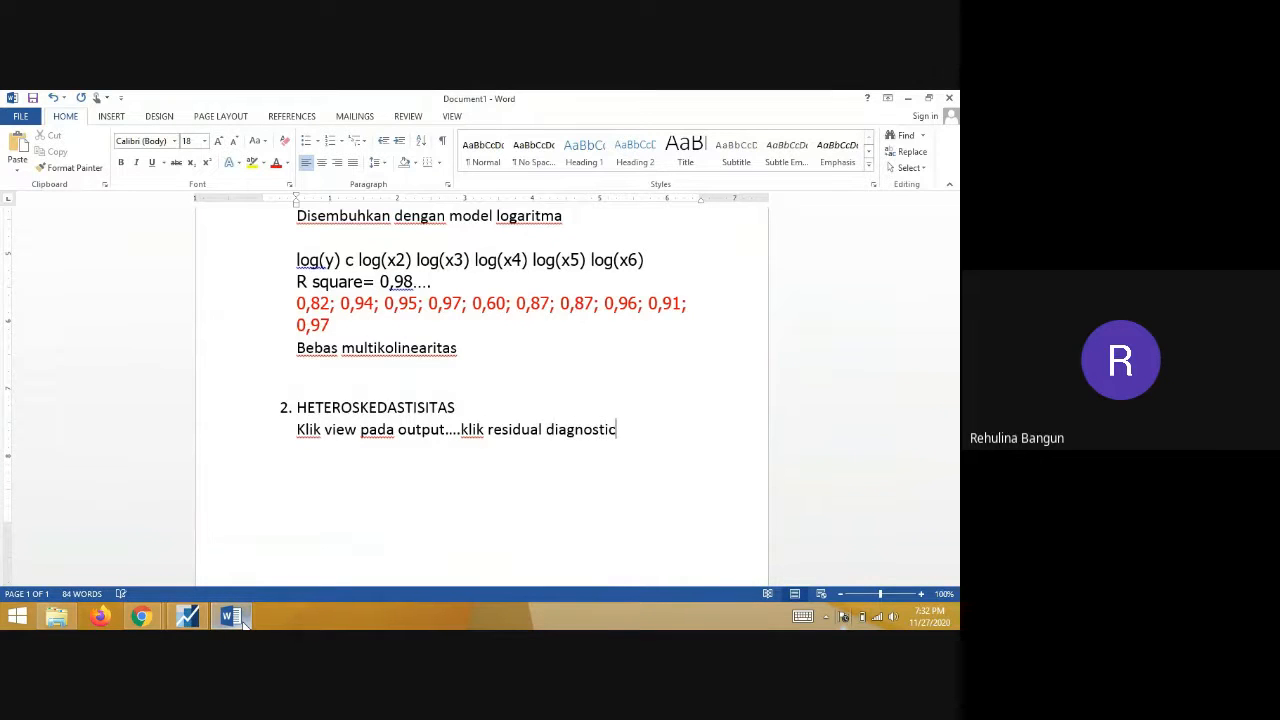
- Continue the procedure line with "....heteroskedasticity test....." and start the reading instruction "cara melihat"
{"action": "type", "text": "----"}
{"action": "key", "text": "BackSpace"}
{"action": "key", "text": "BackSpace"}
{"action": "key", "text": "BackSpace"}
{"action": "key", "text": "BackSpace"}
{"action": "type", "text": "....heteroskedas"}
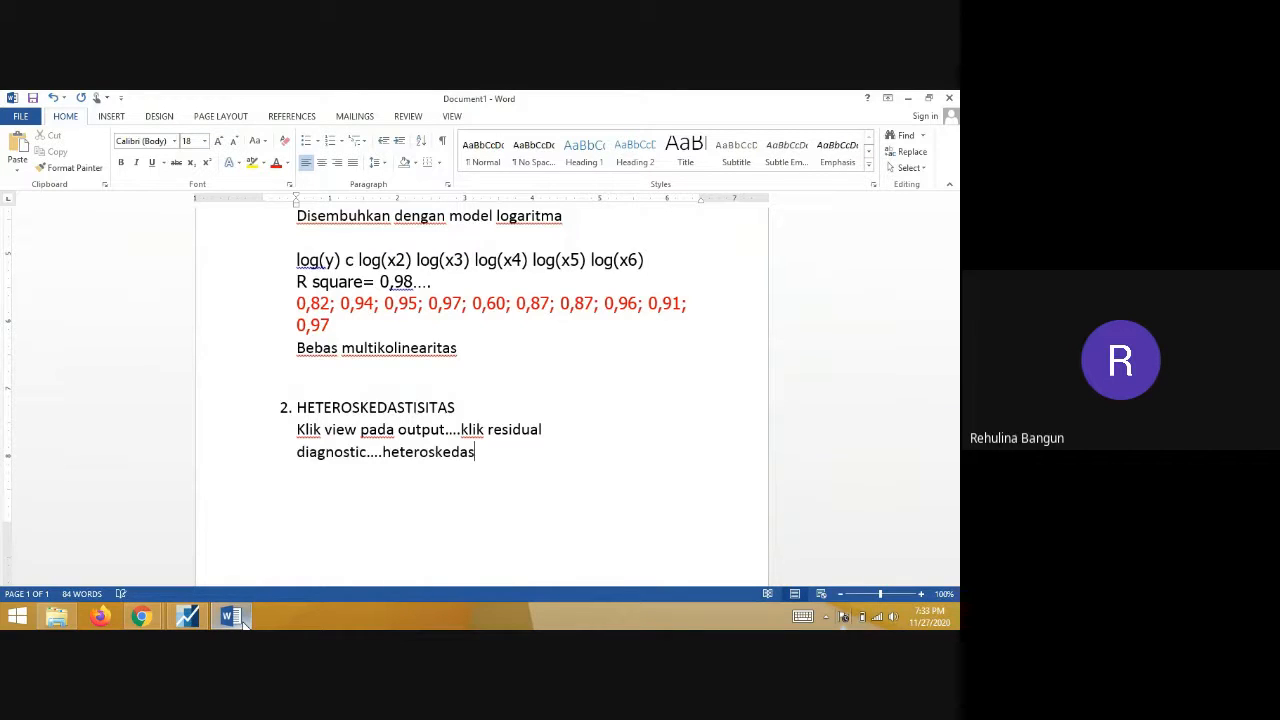
{"action": "type", "text": "ticity te"}
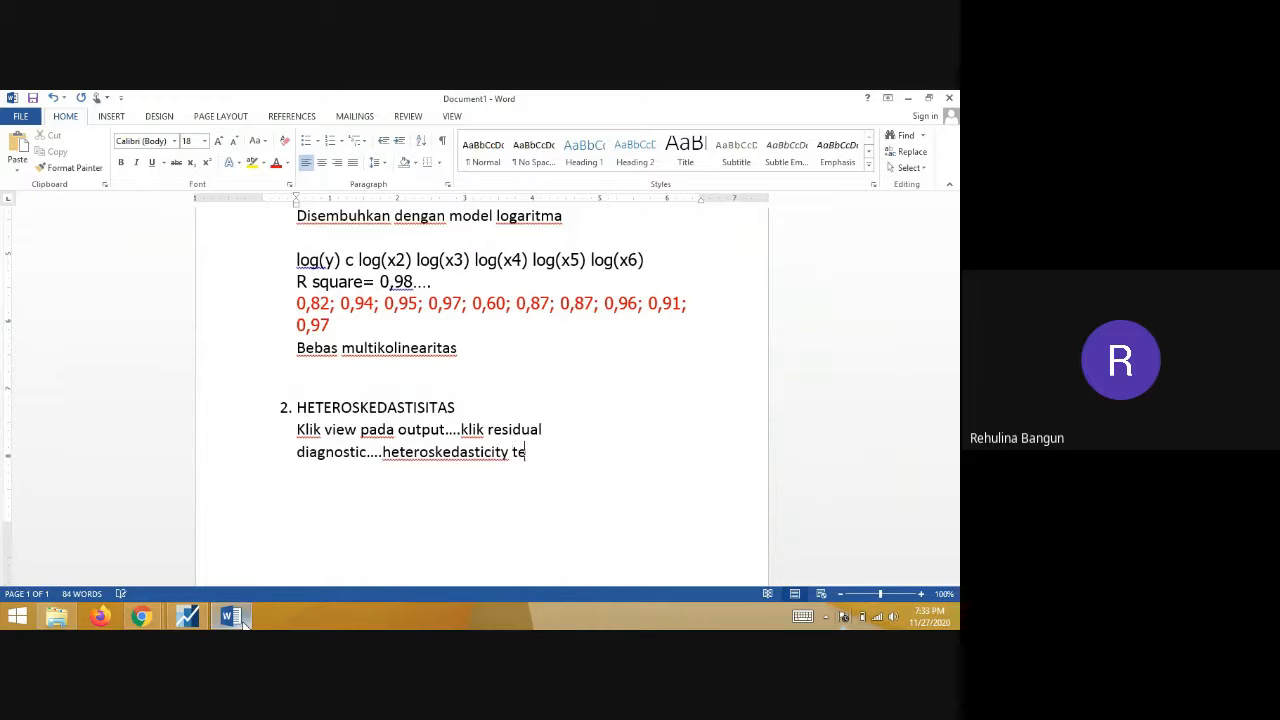
{"action": "type", "text": "st.....cara meli"}
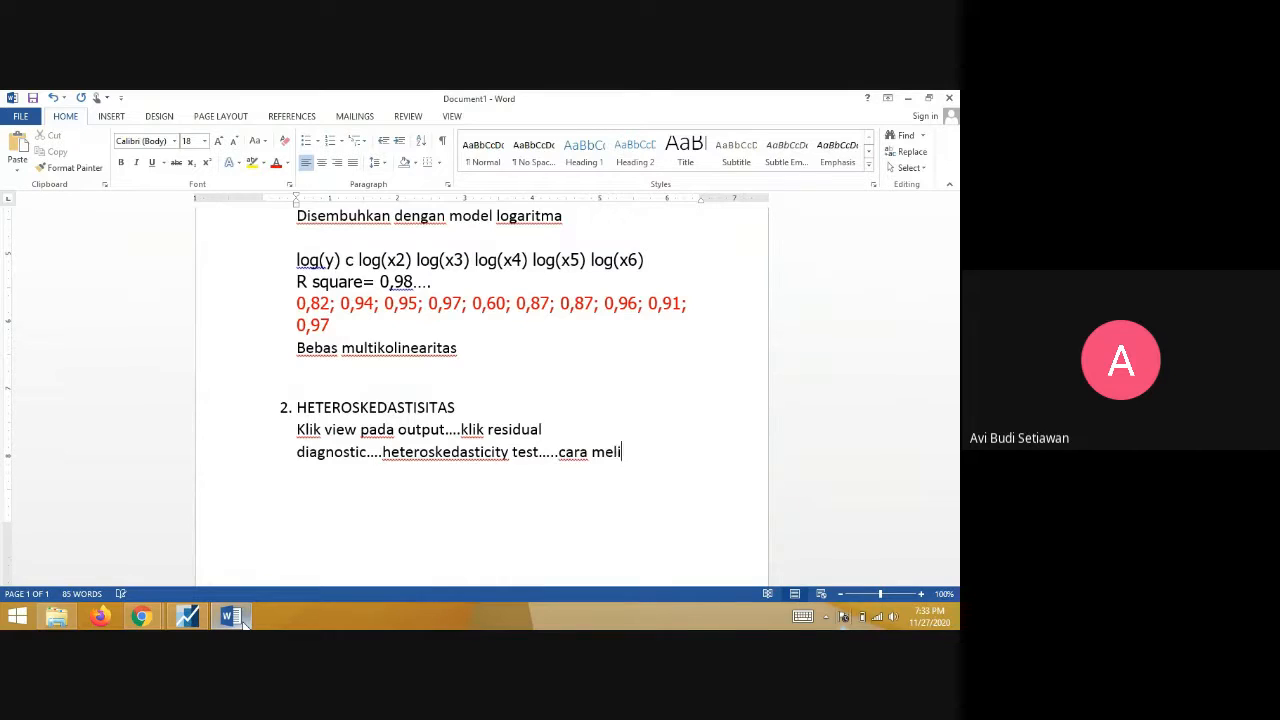
- Complete the reading instruction as "cara melihat..prob chi square bandingkan dengan alpha (0,05)", correcting the misspelled "bandingkan"
{"action": "type", "text": "hat..prob chi s"}
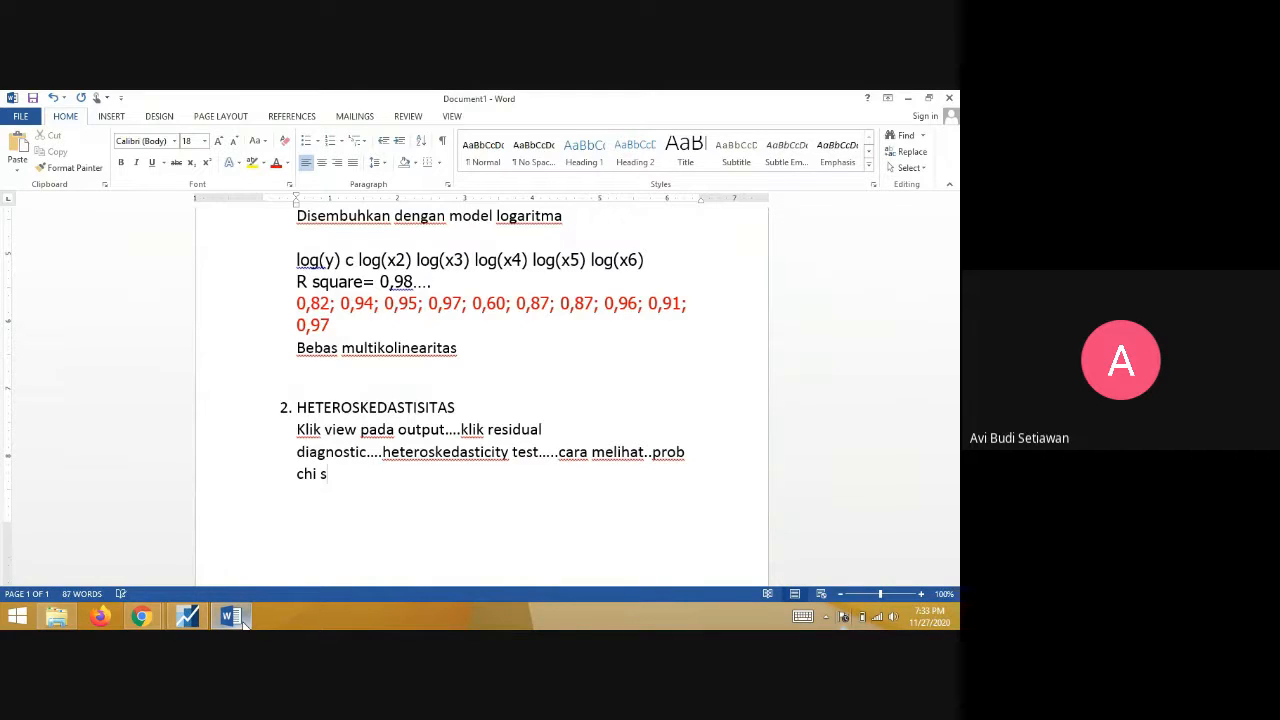
{"action": "type", "text": "quare bandingklan dengan"}
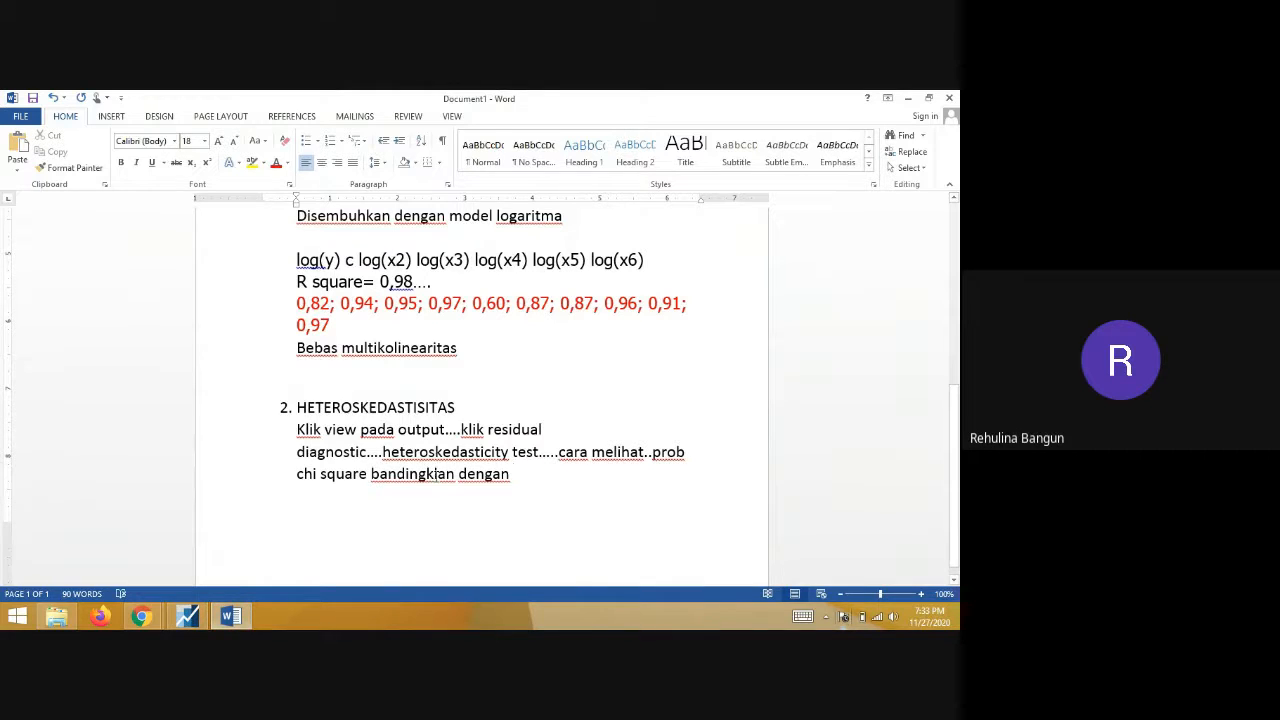
{"action": "left_click", "coordinate": [440, 474]}
{"action": "key", "text": "BackSpace"}
{"action": "left_click", "coordinate": [630, 484]}
{"action": "type", "text": "alpha"}
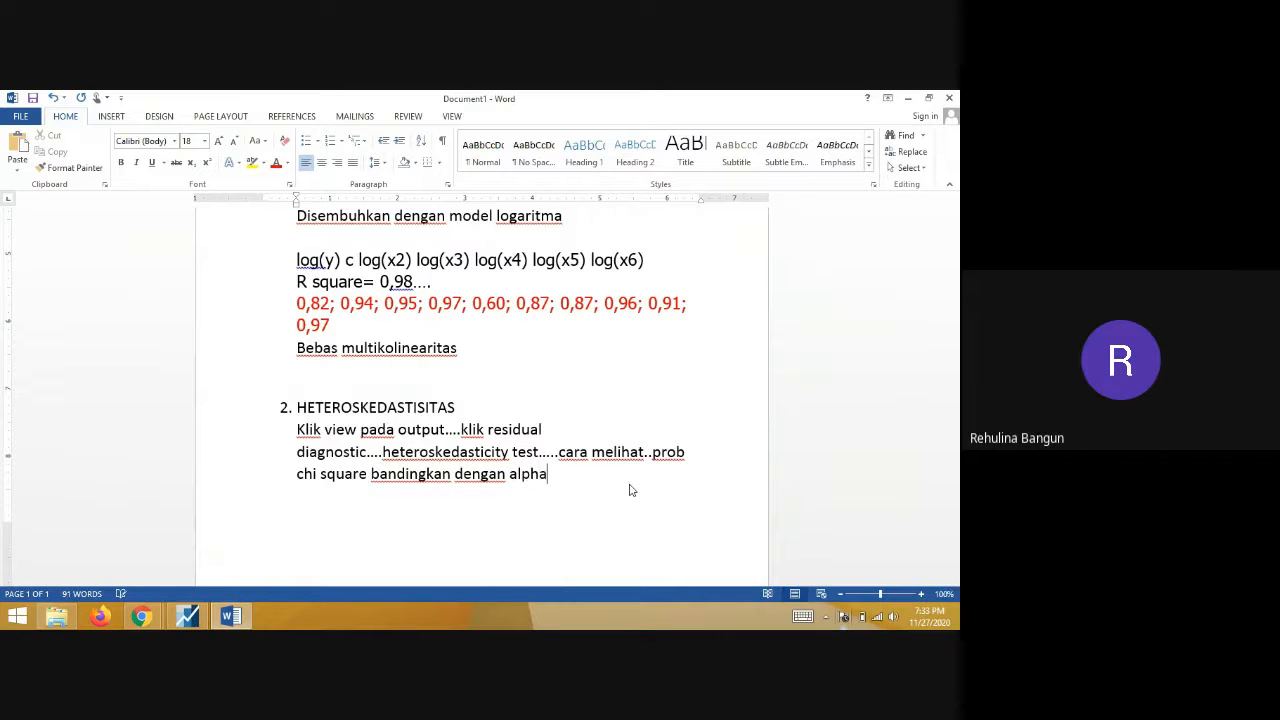
{"action": "type", "text": " (0,05)"}
- Start the decision rule on a new line with "Jika prob chi square > alpha"
{"action": "key", "text": "Return"}
{"action": "type", "text": "Jika prob hi"}
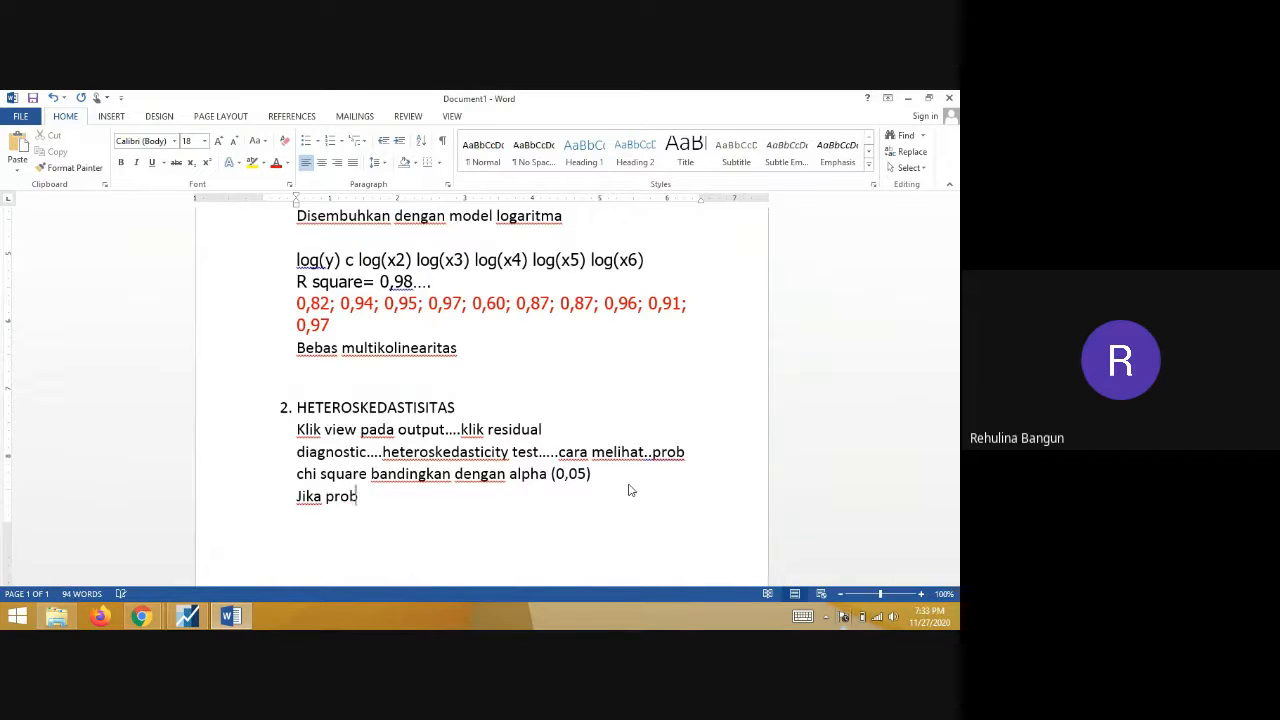
{"action": "key", "text": "BackSpace"}
{"action": "key", "text": "BackSpace"}
{"action": "type", "text": "cp"}
{"action": "key", "text": "BackSpace"}
{"action": "type", "text": "his"}
{"action": "key", "text": "BackSpace"}
{"action": "type", "text": "square "}
{"action": "type", "text": "leb"}
{"action": "key", "text": "BackSpace"}
{"action": "key", "text": "BackSpace"}
{"action": "key", "text": "BackSpace"}
{"action": "type", "text": "> alpha"}
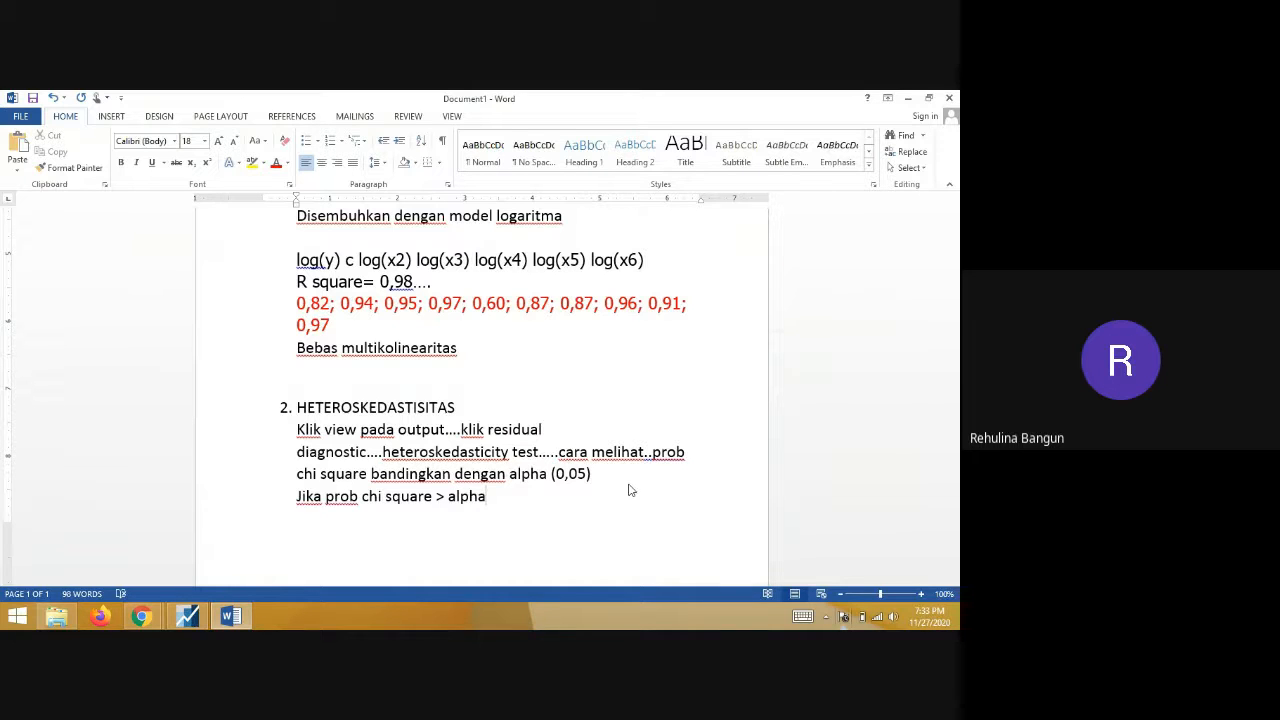
- Complete the decision rule with "..maka bebas heteroskedastisitas"
{"action": "type", "text": "..maka bebas"}
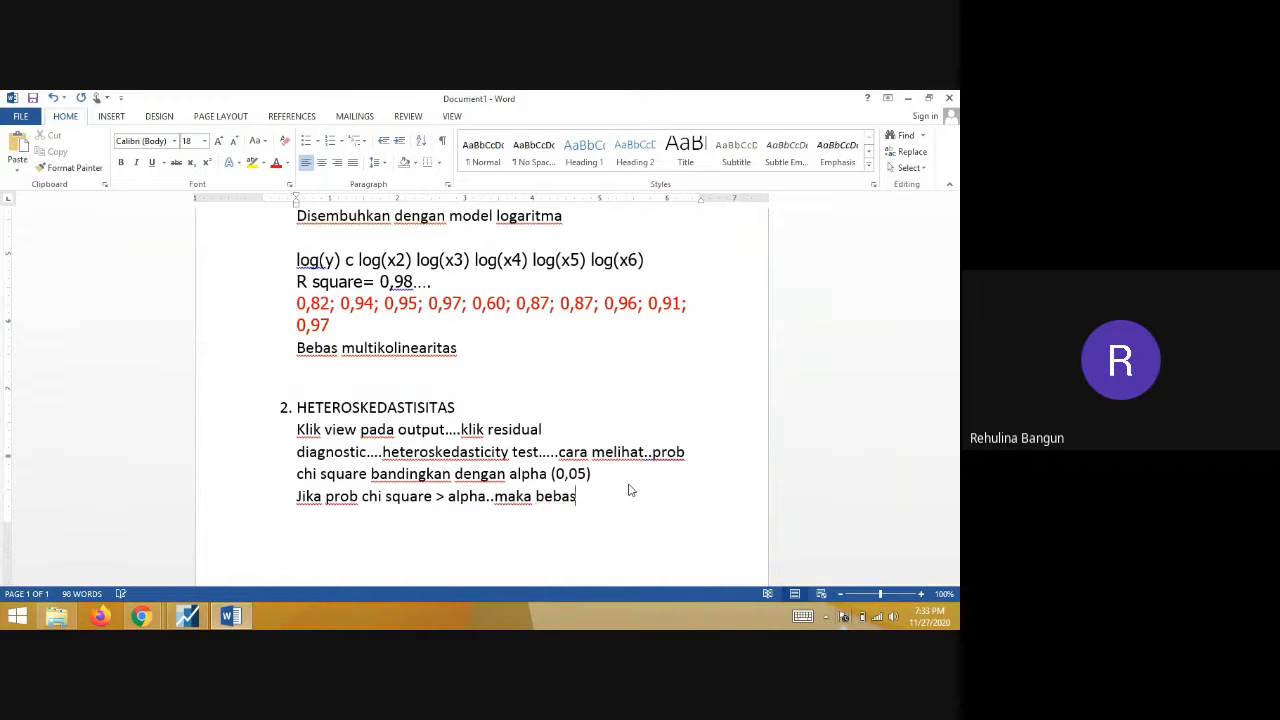
{"action": "type", "text": " heteros"}
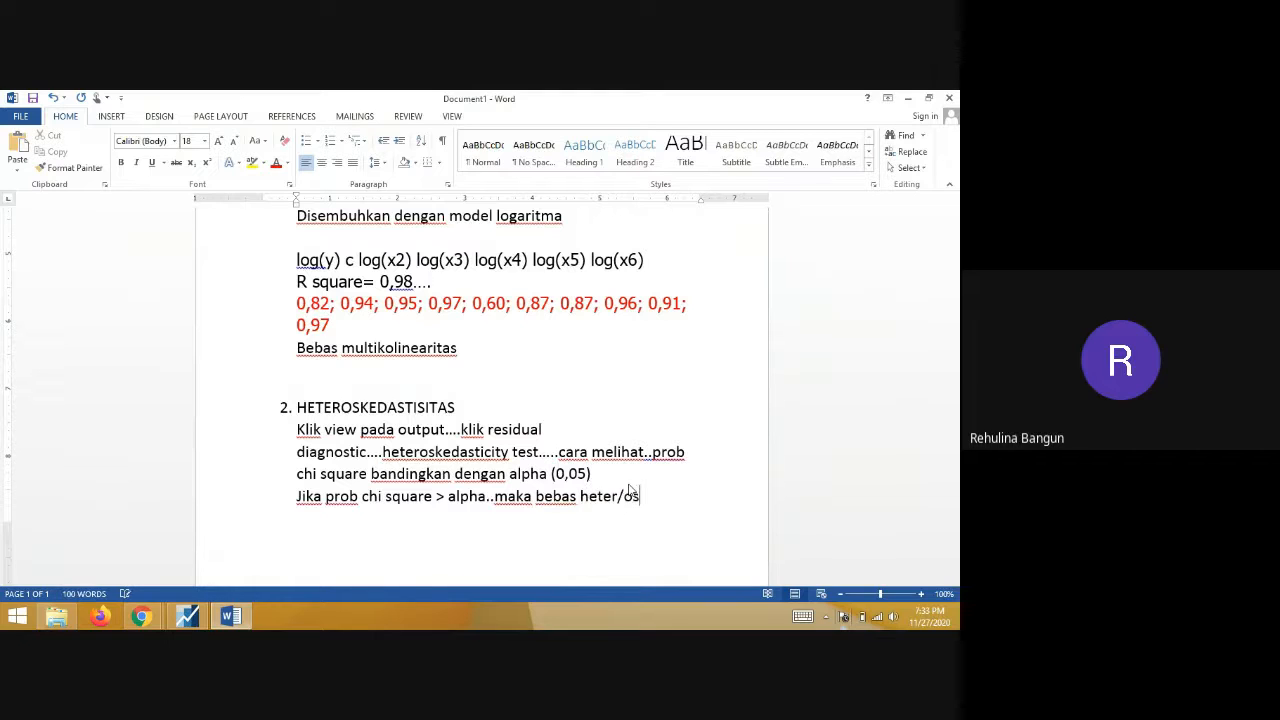
{"action": "key", "text": "BackSpace"}
{"action": "key", "text": "BackSpace"}
{"action": "key", "text": "BackSpace"}
{"action": "type", "text": "oskedastisitas"}
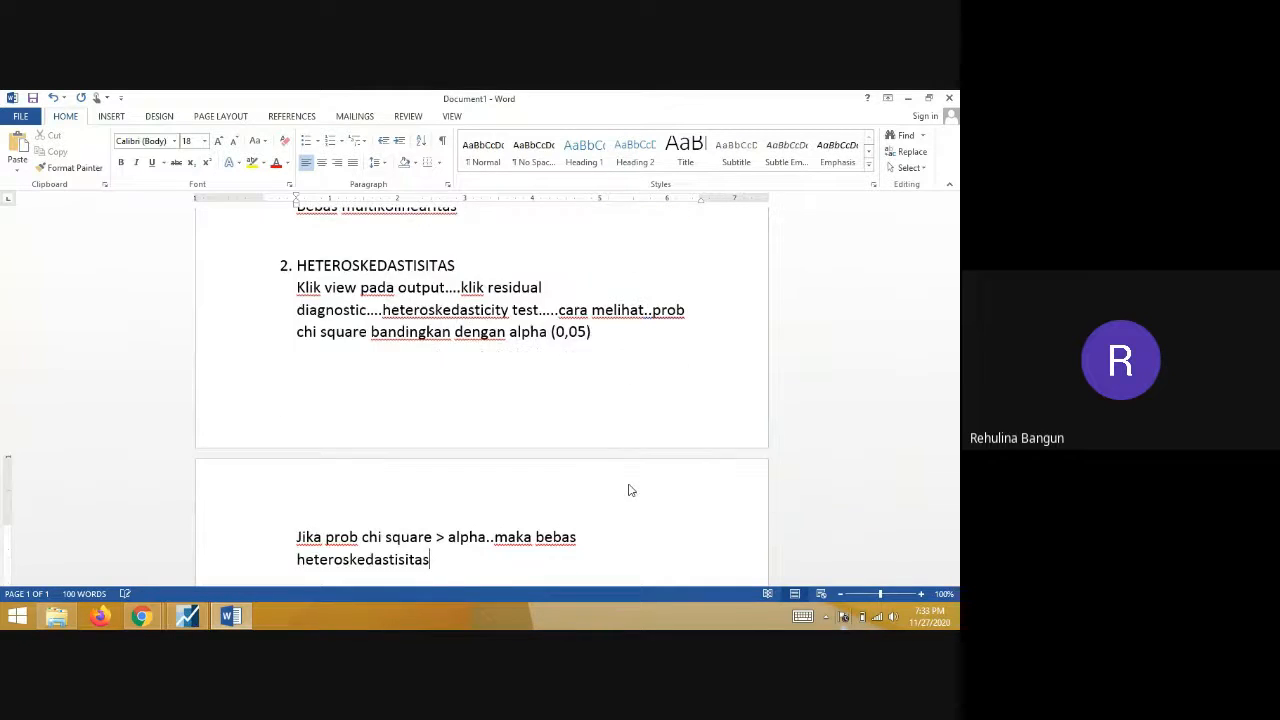
- Insert three empty lines above the HETEROSKEDASTISITAS heading to move the whole section onto the second page
{"action": "left_click", "coordinate": [348, 252]}
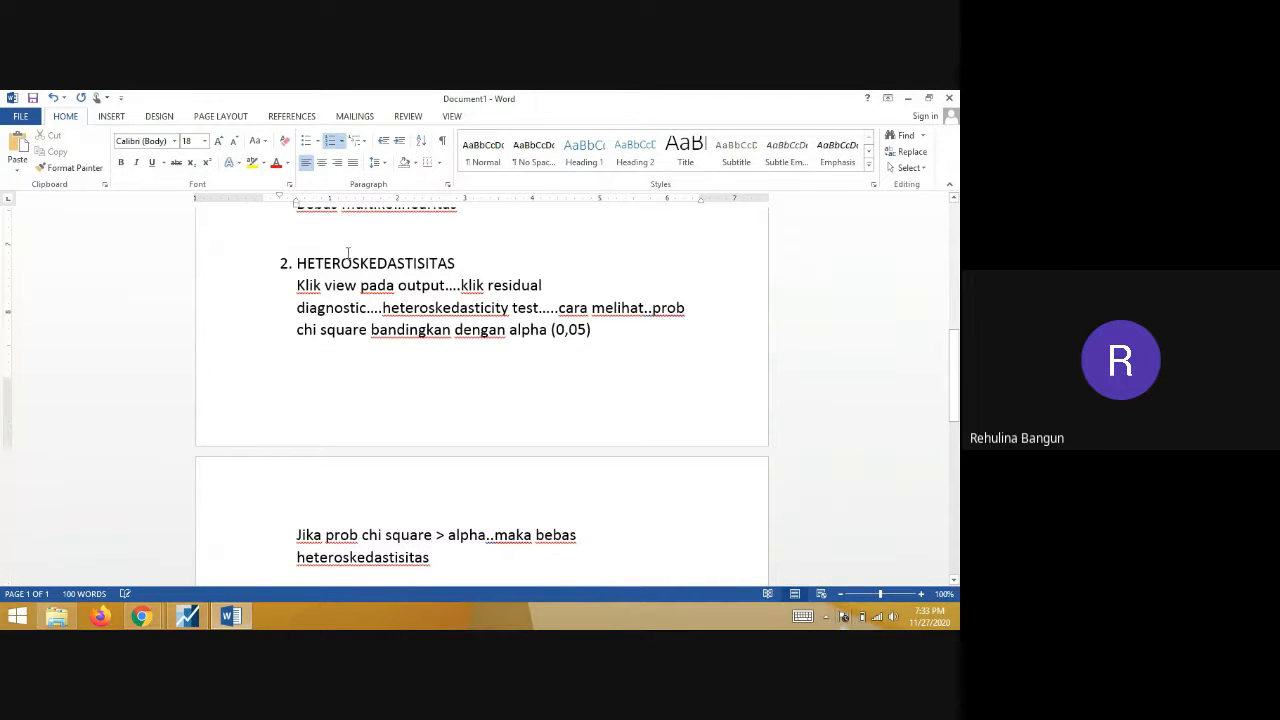
{"action": "left_click", "coordinate": [334, 226]}
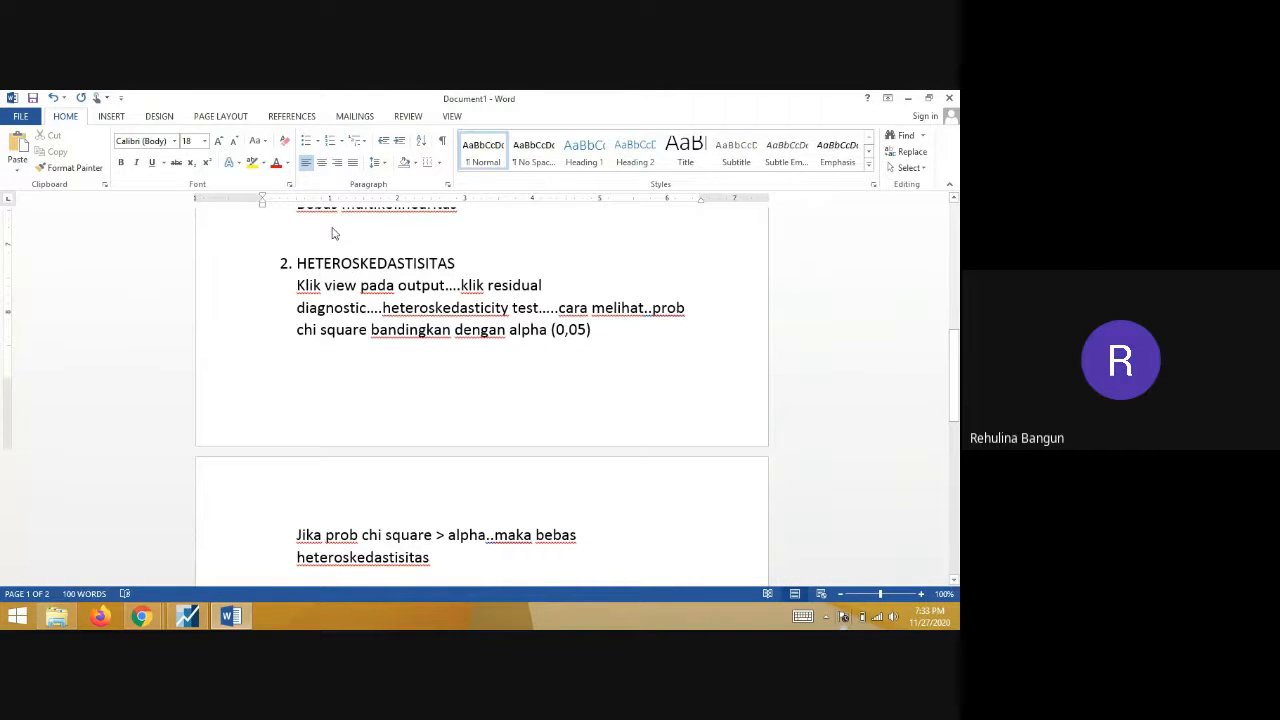
{"action": "key", "text": "Return"}
{"action": "key", "text": "Return"}
{"action": "key", "text": "Return"}
{"action": "scroll", "coordinate": [334, 233], "scroll_direction": "down", "scroll_amount": 8}
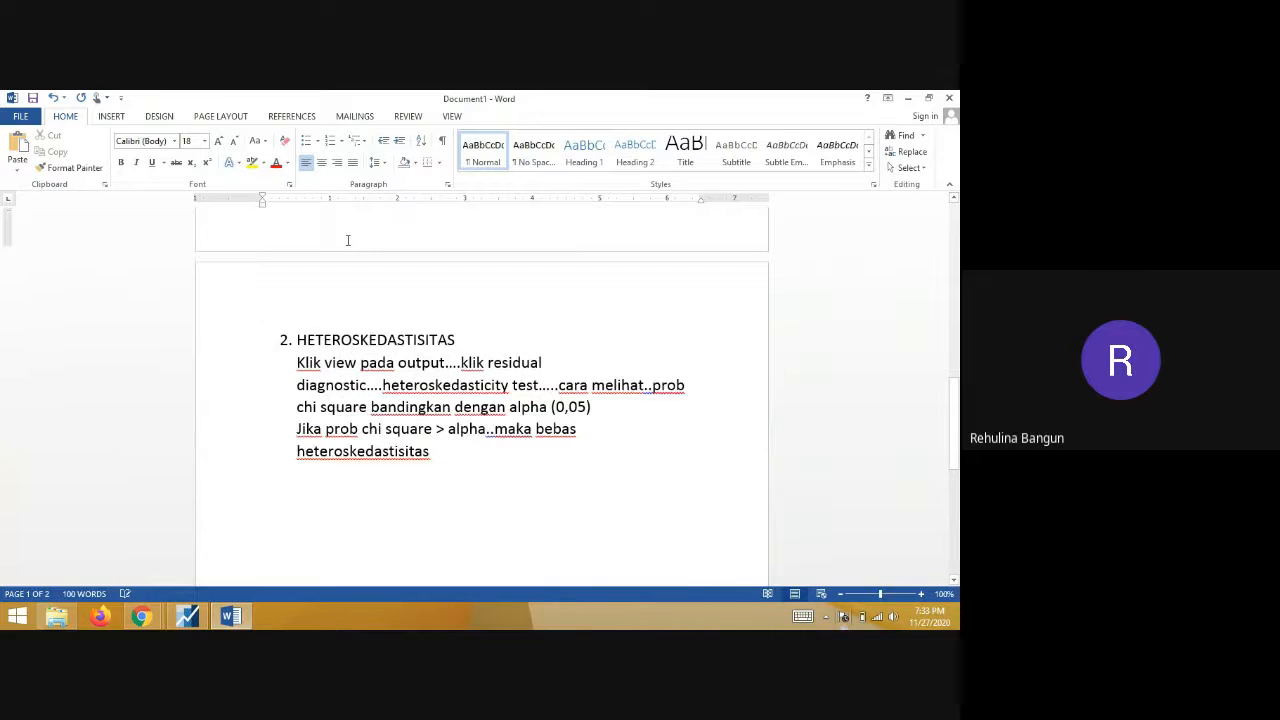
- Consult the White test probabilities in EViews and start entering the Chi-Square probability in parentheses after "heteroskedastisitas" in Word
{"action": "left_click", "coordinate": [493, 280]}
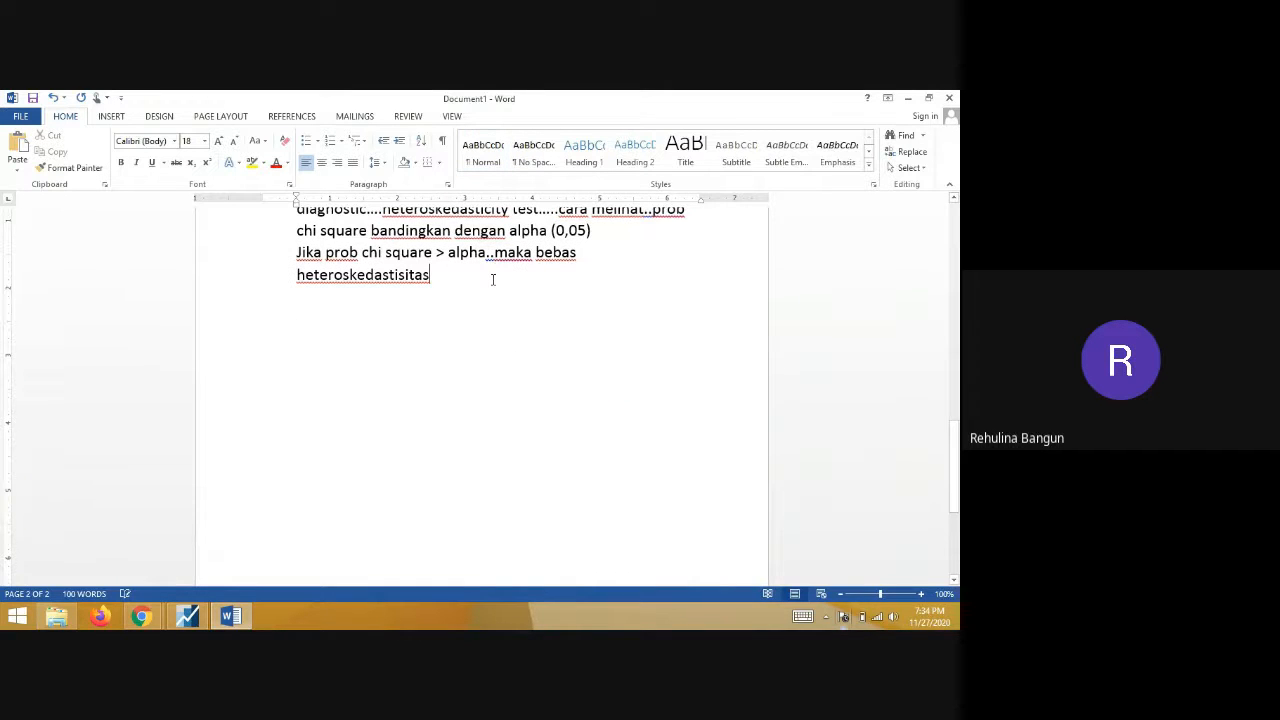
{"action": "type", "text": "("}
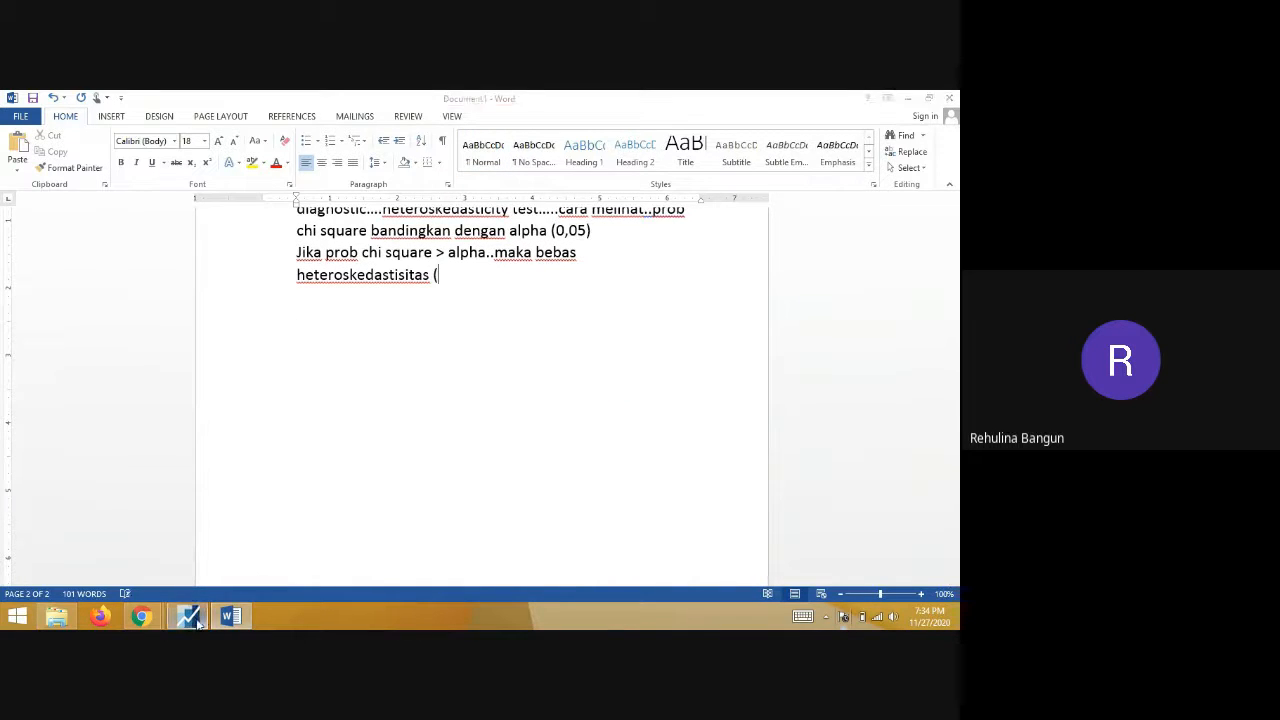
{"action": "left_click", "coordinate": [187, 616]}
{"action": "left_click", "coordinate": [230, 616]}
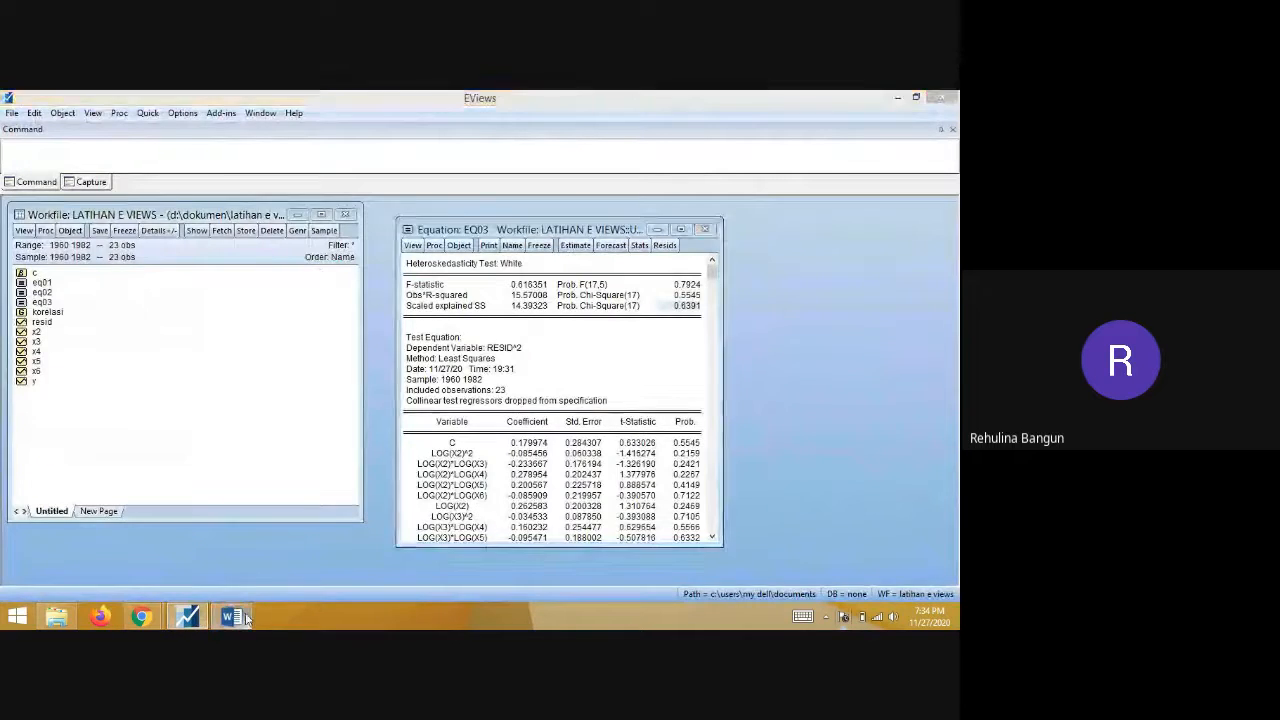
{"action": "type", "text": "0,"}
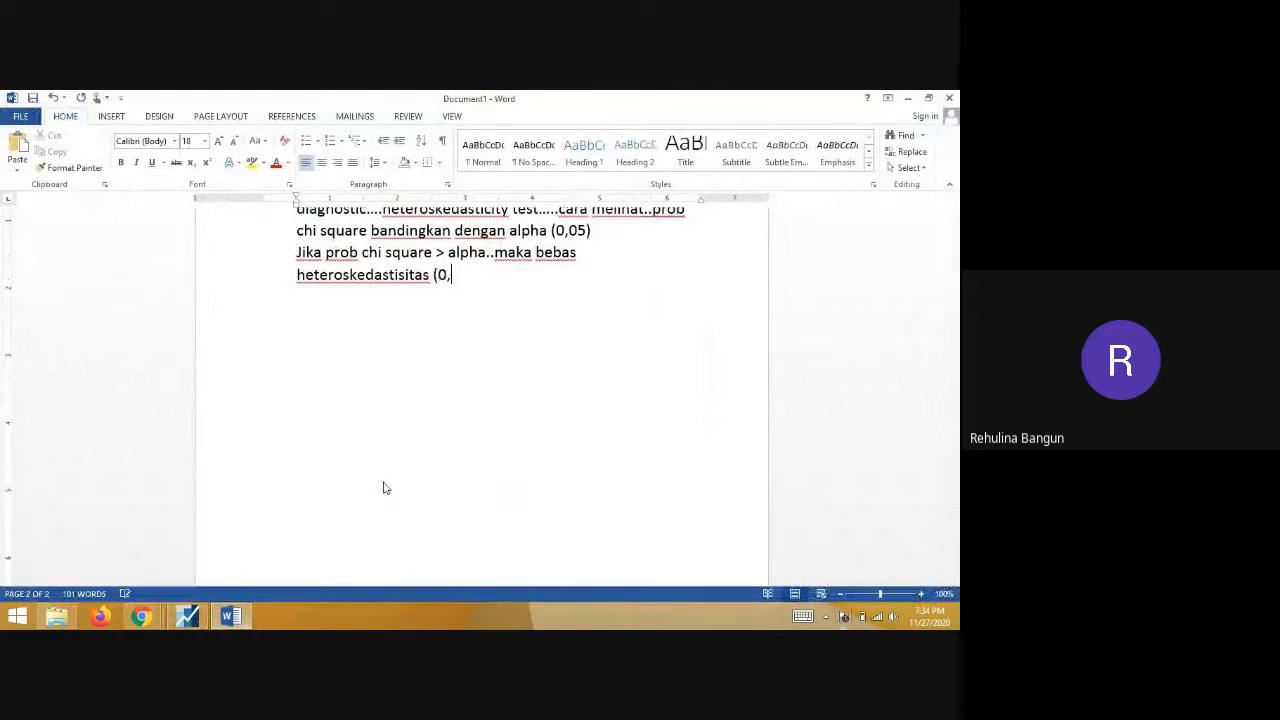
- Complete the heteroskedasticity note by adding "639>0,05)..bebas heteroskedastisitas" after "(0,"
{"action": "type", "text": "639"}
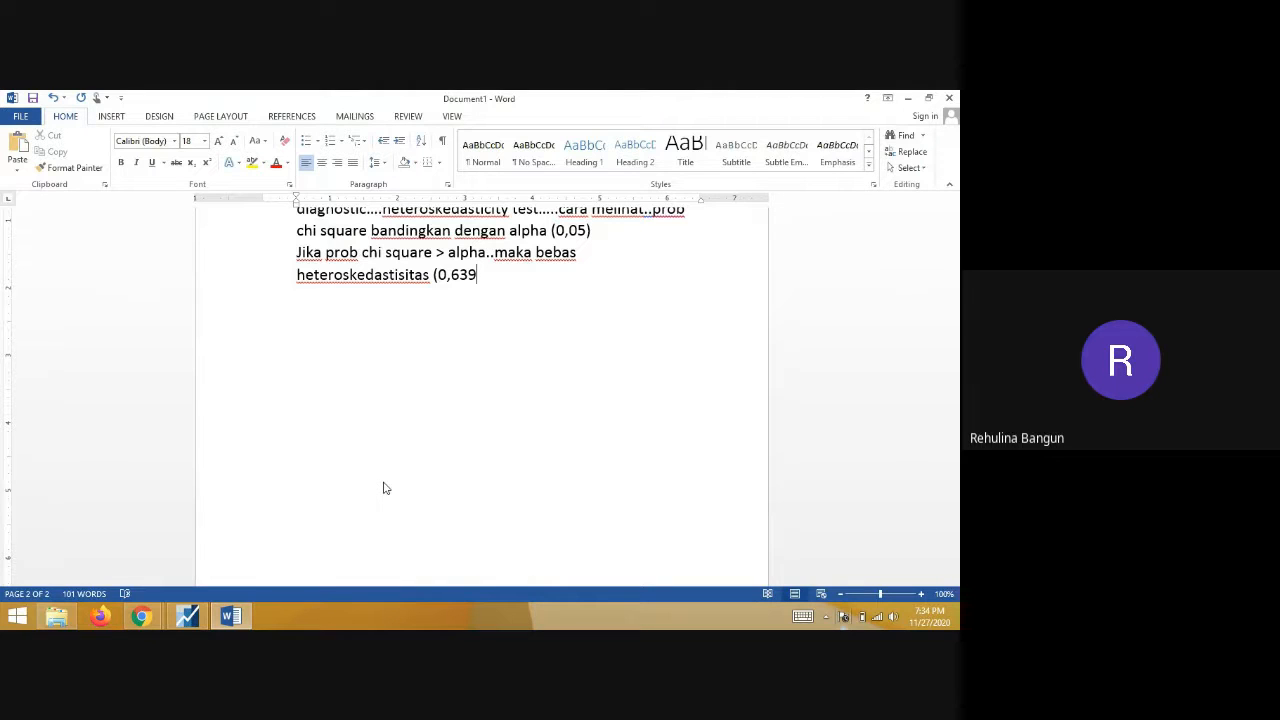
{"action": "type", "text": ">"}
{"action": "type", "text": "0,05"}
{"action": "type", "text": ")..bebas "}
{"action": "type", "text": "heteros"}
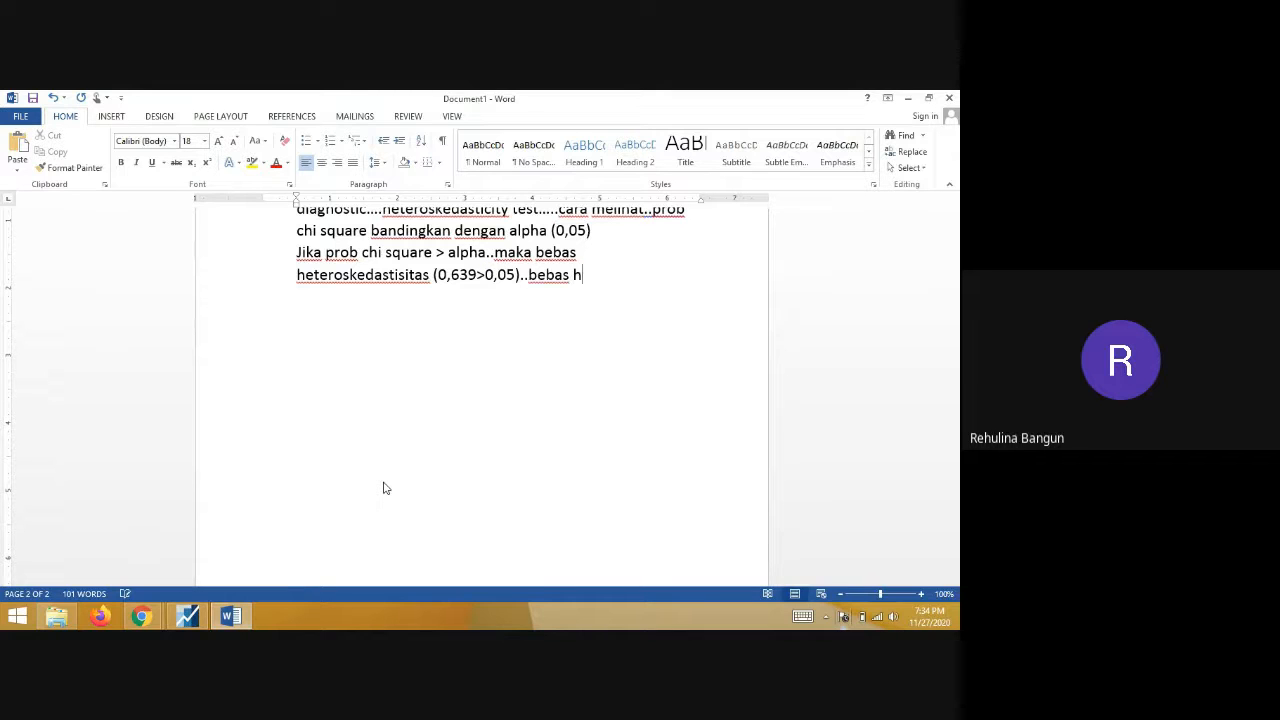
{"action": "type", "text": "kedastisitas"}
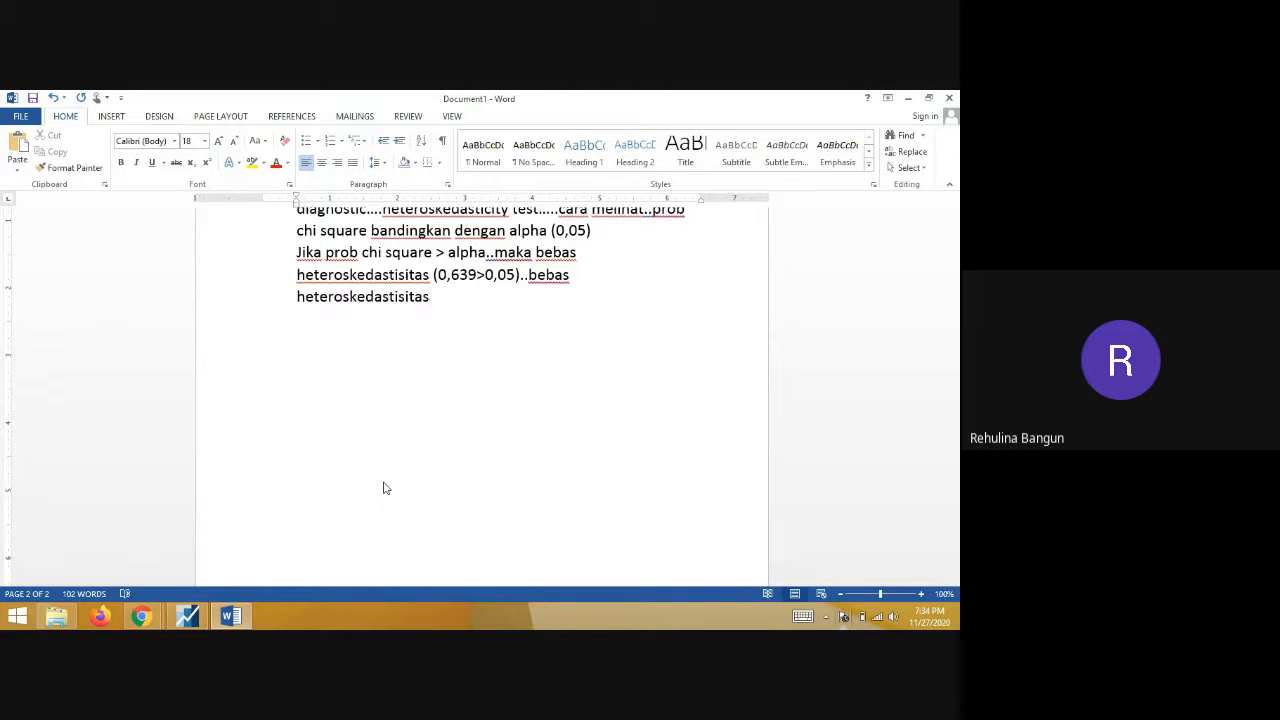
{"action": "scroll", "coordinate": [383, 488], "scroll_direction": "up", "scroll_amount": 2}
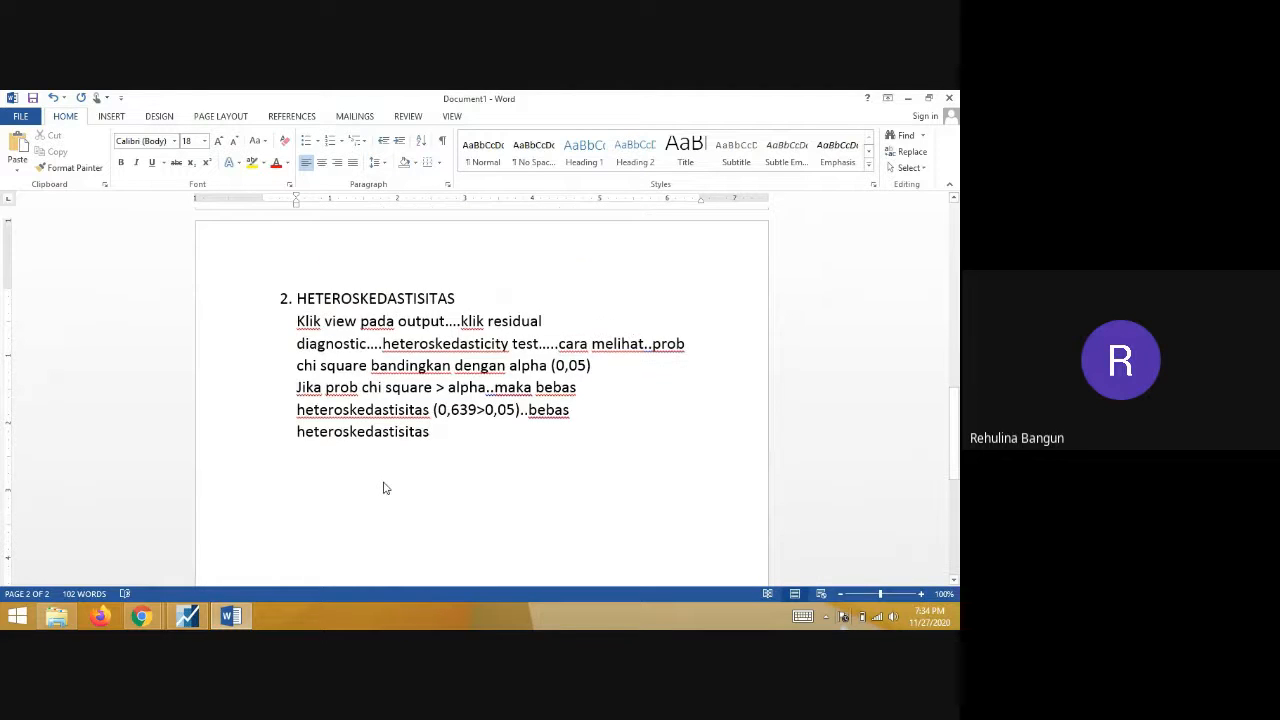
- Switch to EViews and review the White heteroskedasticity test output of equation EQ03
{"action": "left_click", "coordinate": [231, 616]}
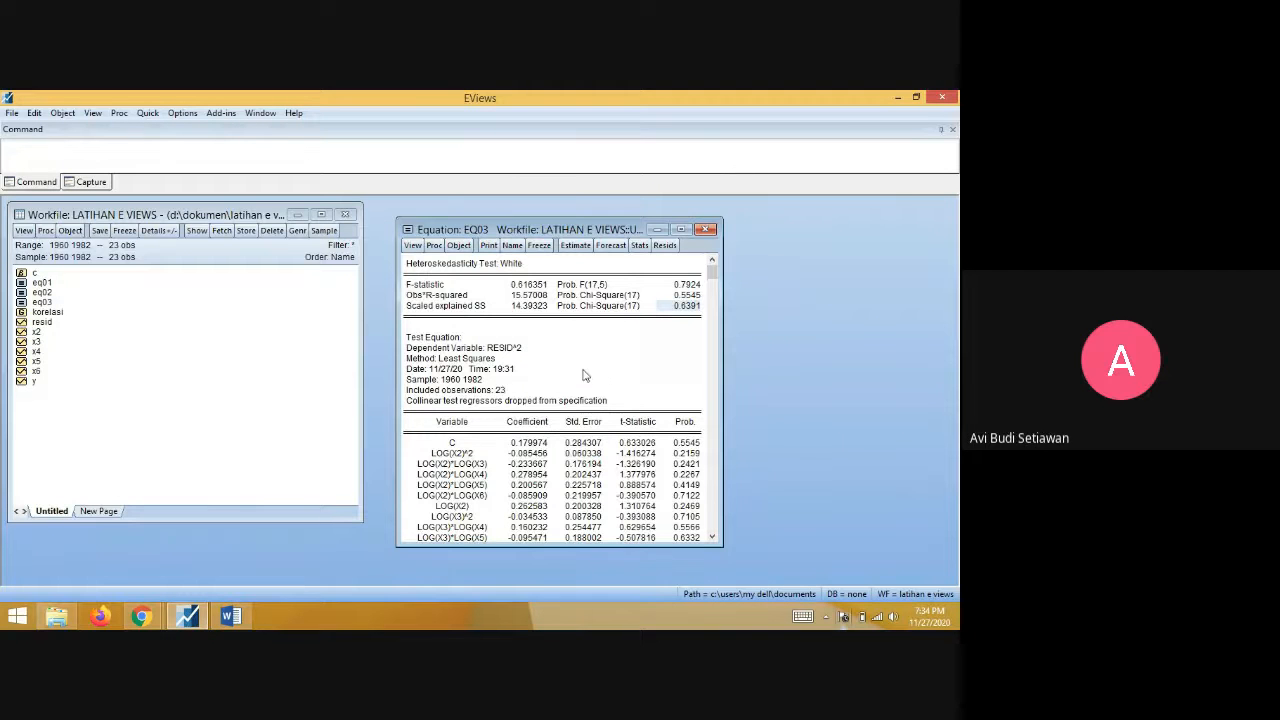
{"action": "scroll", "coordinate": [585, 378], "scroll_direction": "down", "scroll_amount": 2}
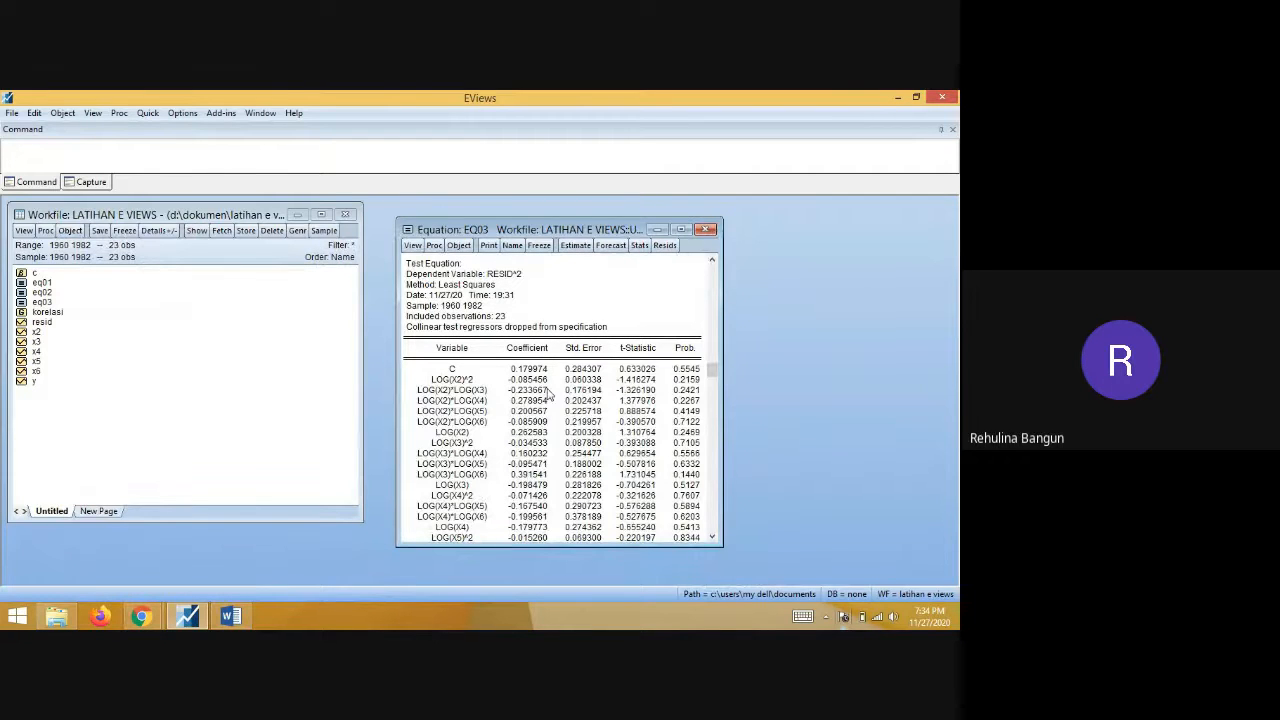
{"action": "scroll", "coordinate": [548, 392], "scroll_direction": "up", "scroll_amount": 2}
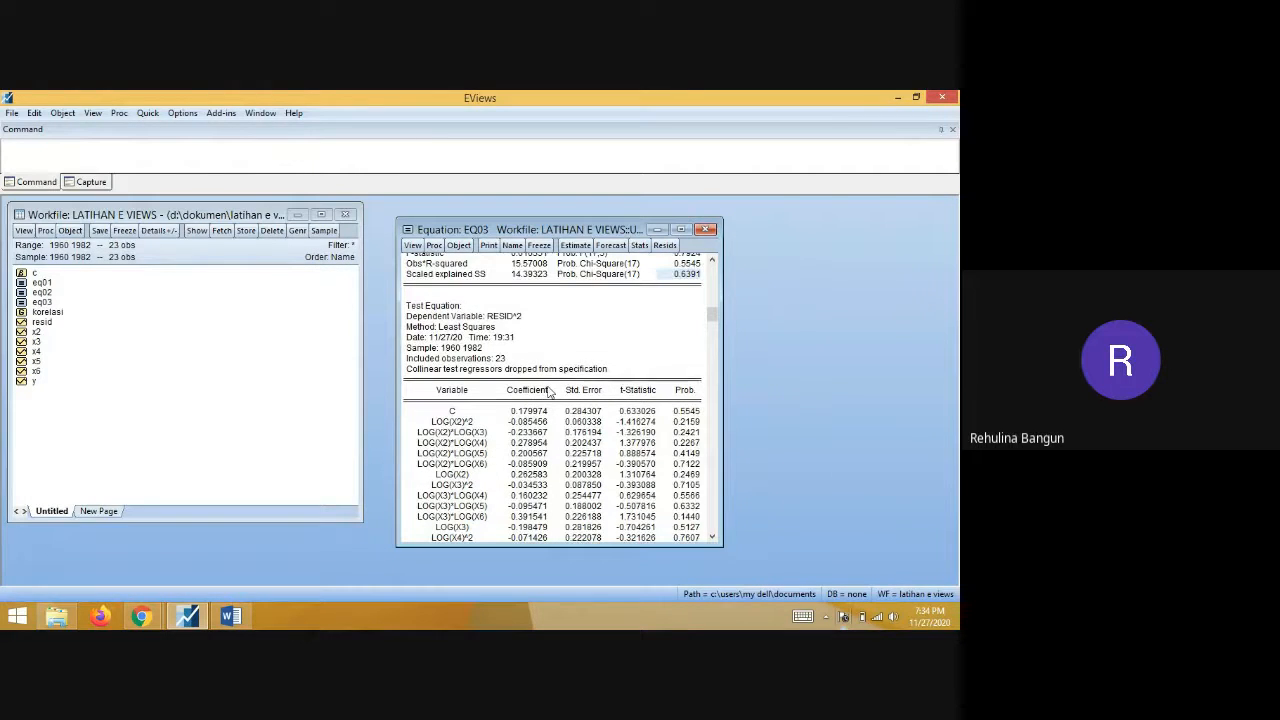
{"action": "scroll", "coordinate": [548, 392], "scroll_direction": "up", "scroll_amount": 1}
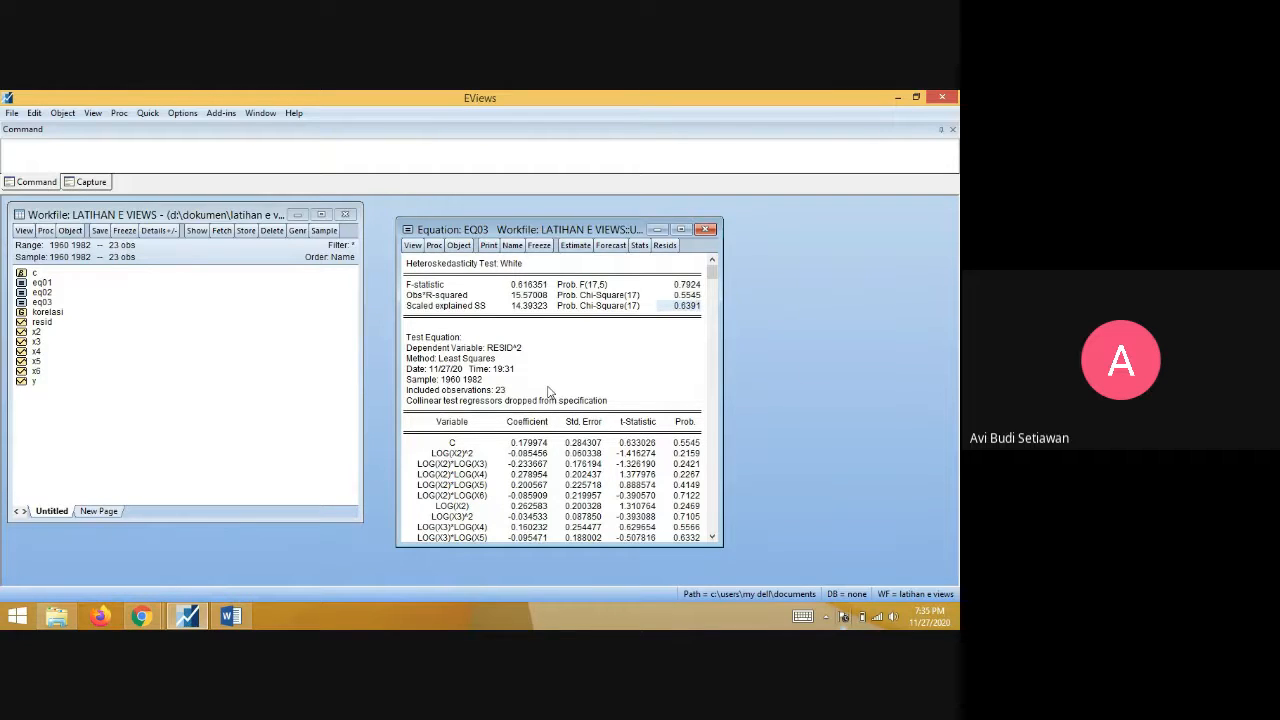
{"action": "left_click", "coordinate": [413, 246]}
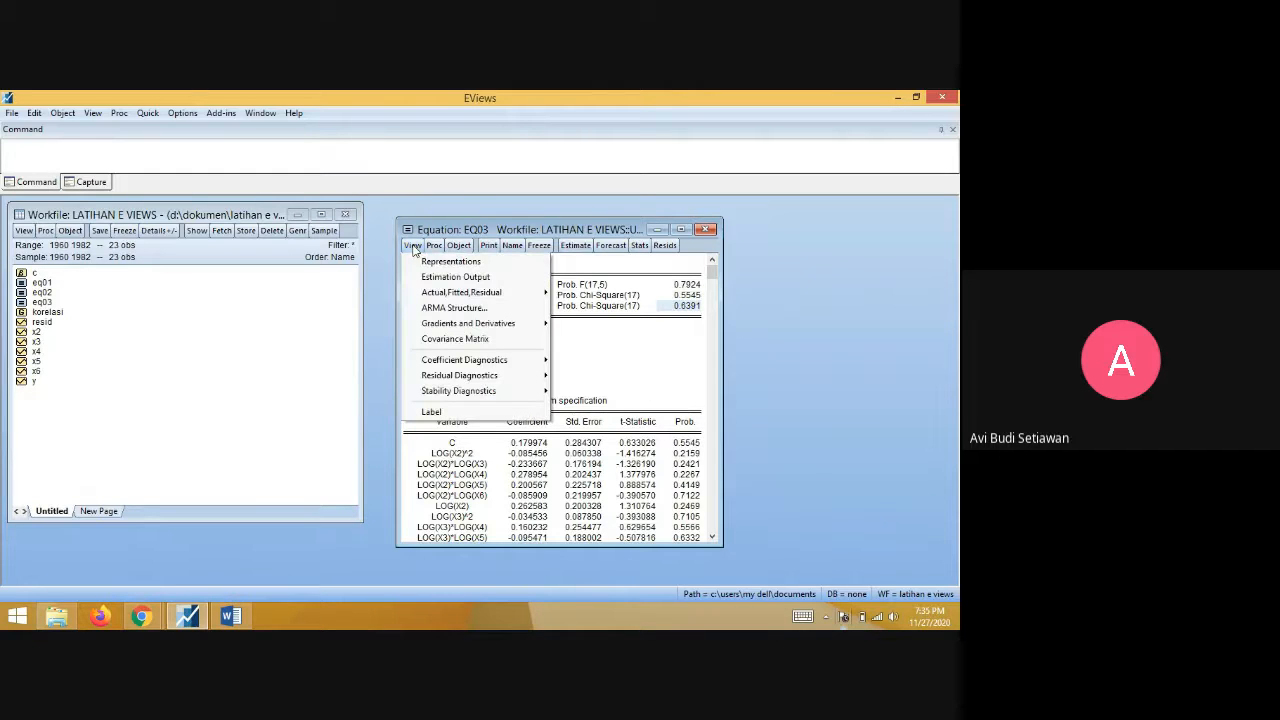
{"action": "mouse_move", "coordinate": [521, 381]}
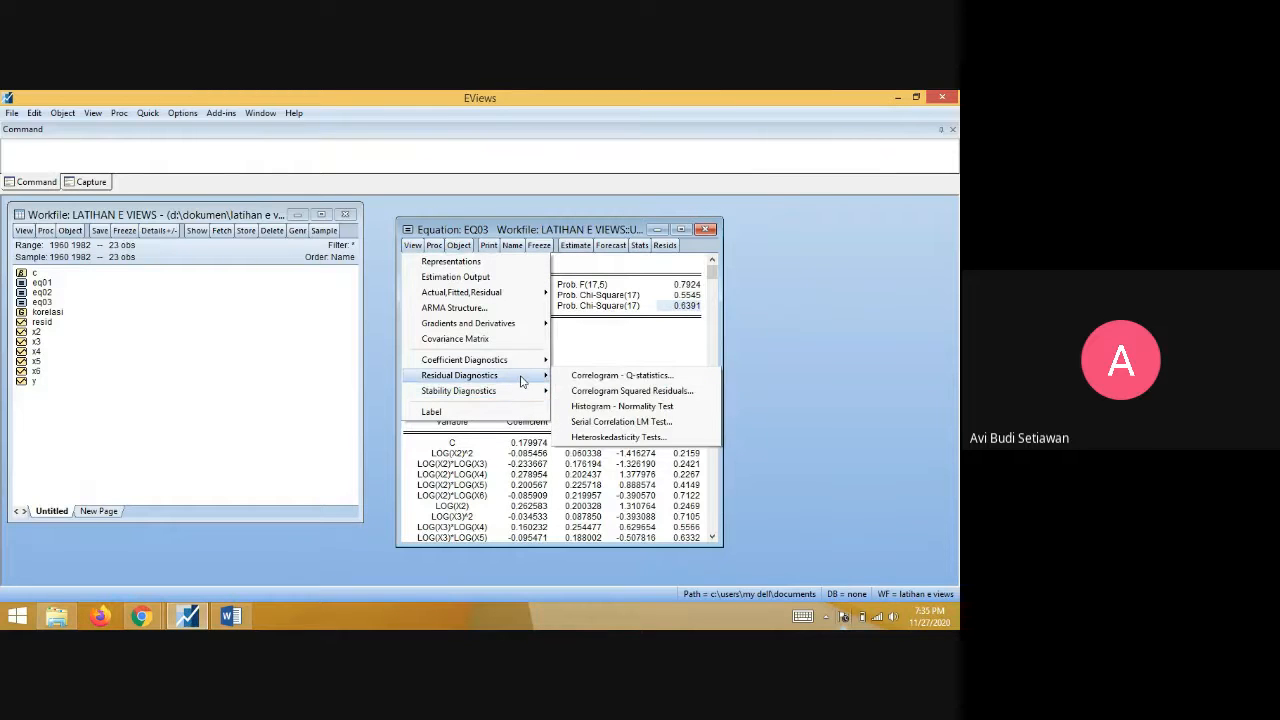
{"action": "left_click", "coordinate": [620, 437]}
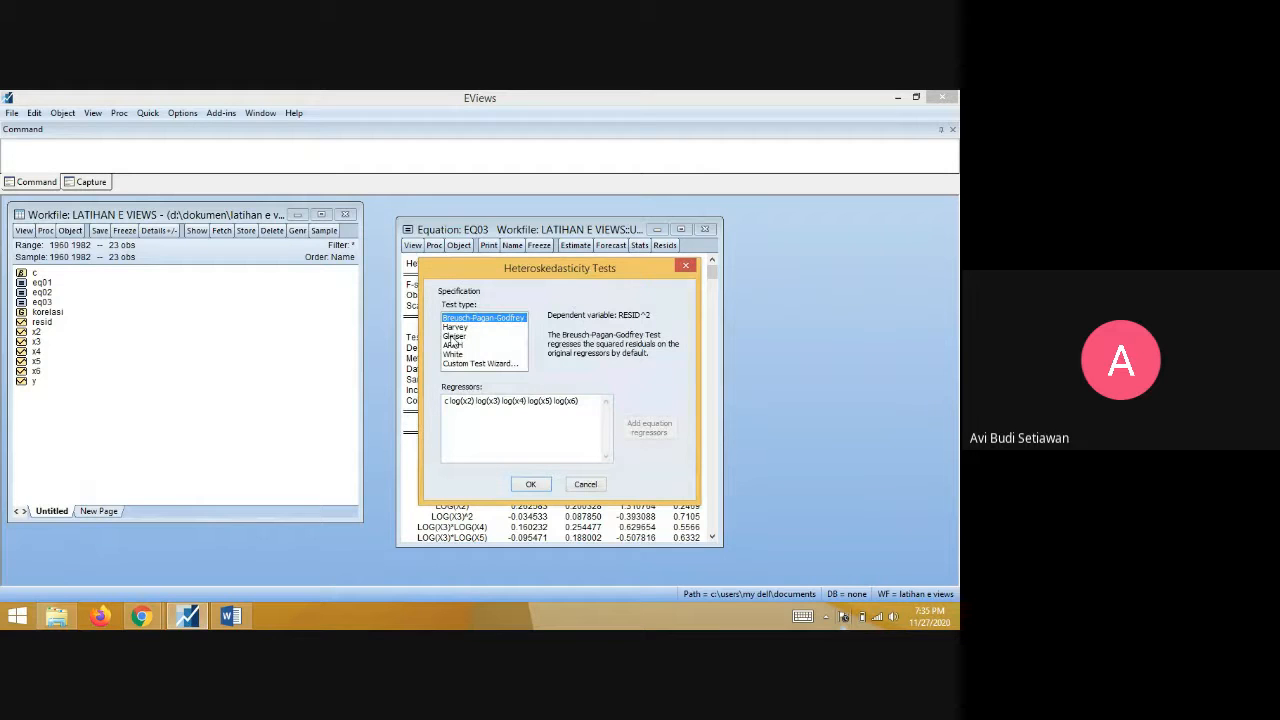
{"action": "left_click", "coordinate": [452, 337]}
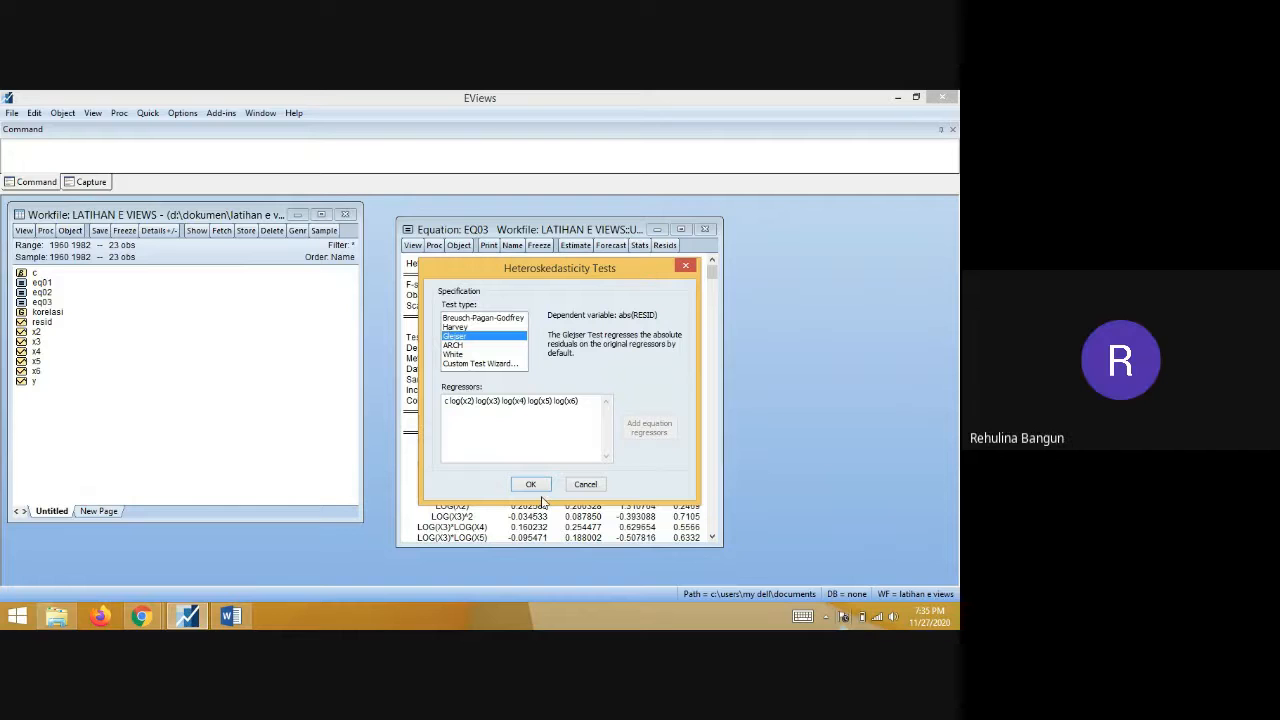
{"action": "left_click", "coordinate": [594, 486]}
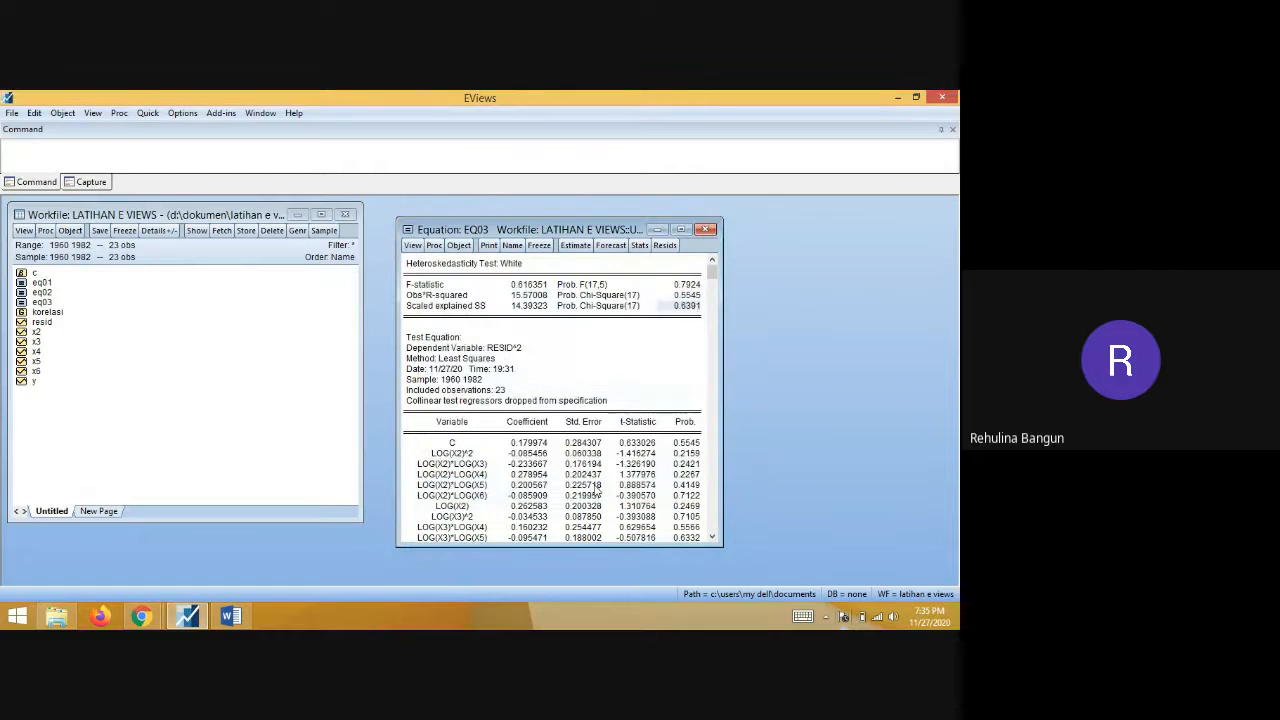
- Examine the Chi-Square probabilities of Obs*R-squared and Scaled explained SS, along with the rest of the White test output
{"action": "left_click", "coordinate": [688, 306]}
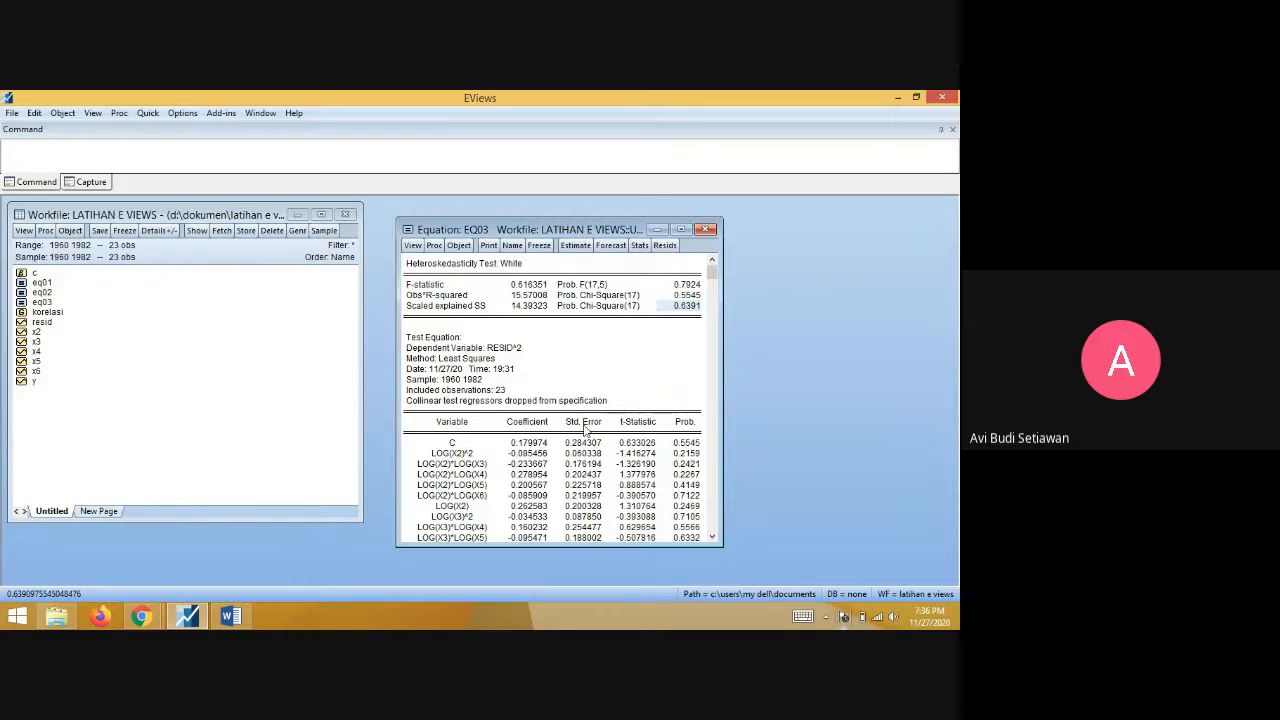
{"action": "left_click", "coordinate": [688, 296]}
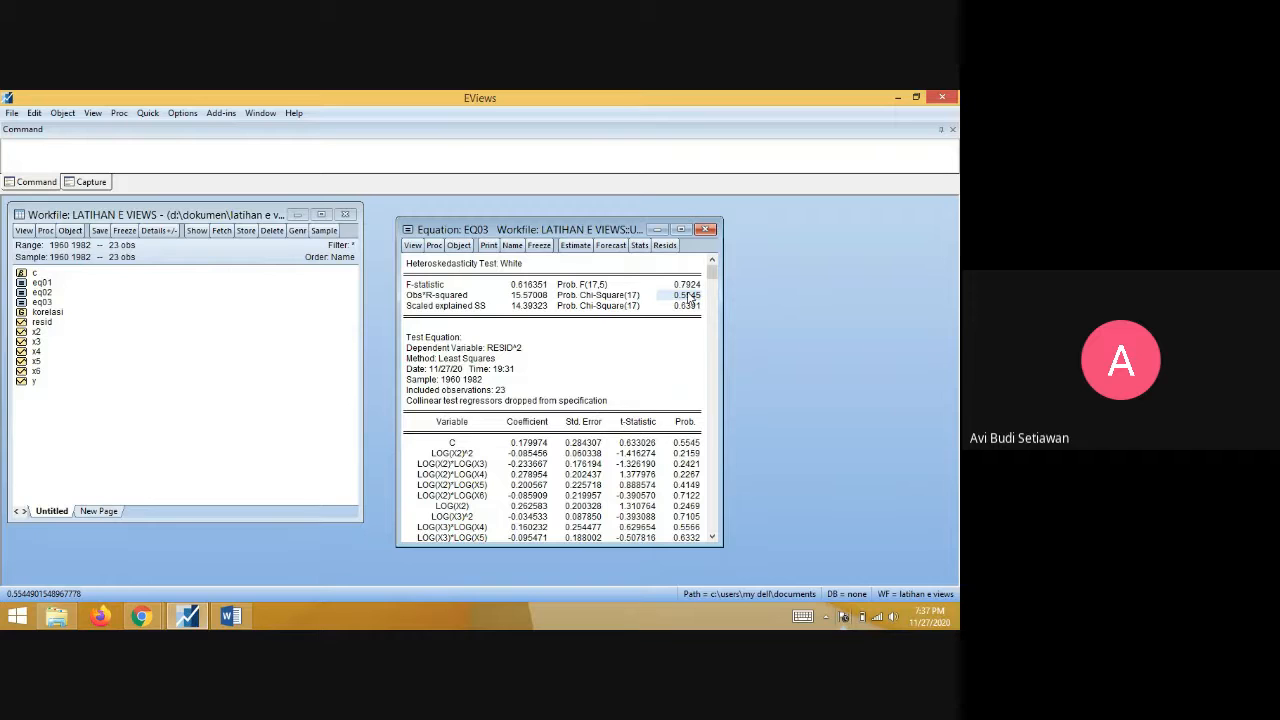
{"action": "scroll", "coordinate": [671, 392], "scroll_direction": "down", "scroll_amount": 2}
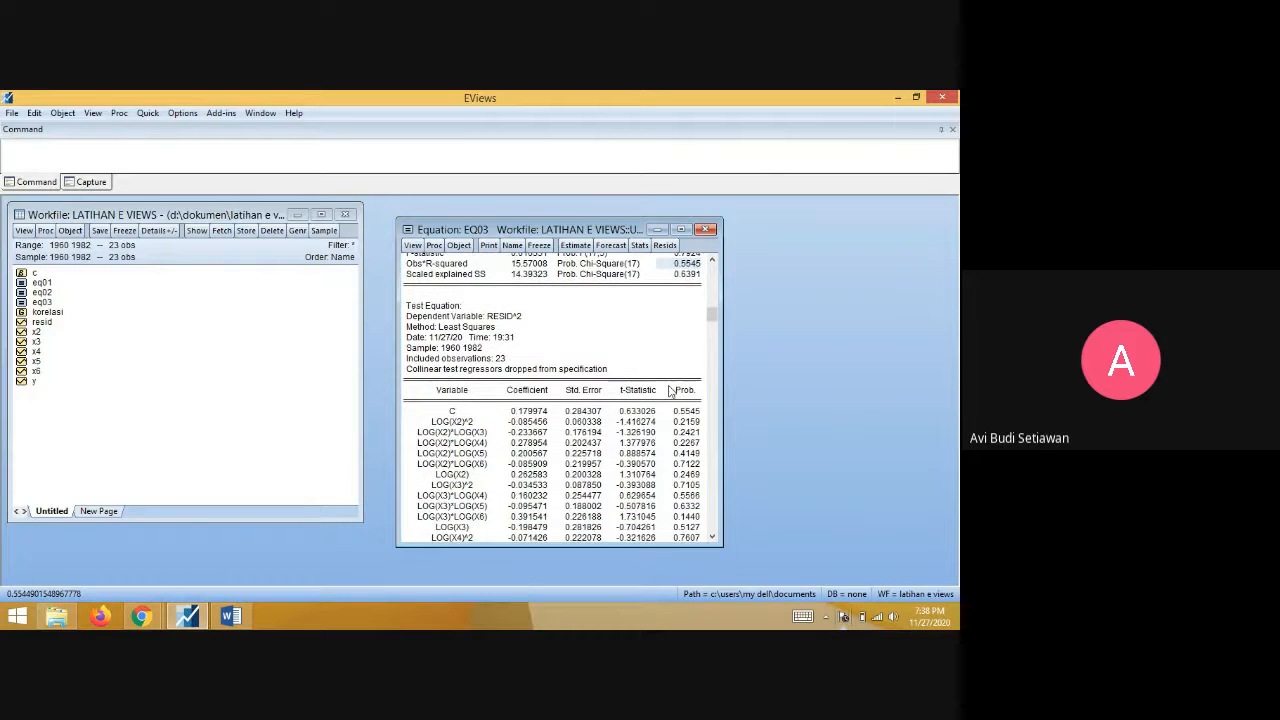
{"action": "scroll", "coordinate": [671, 392], "scroll_direction": "down", "scroll_amount": 5}
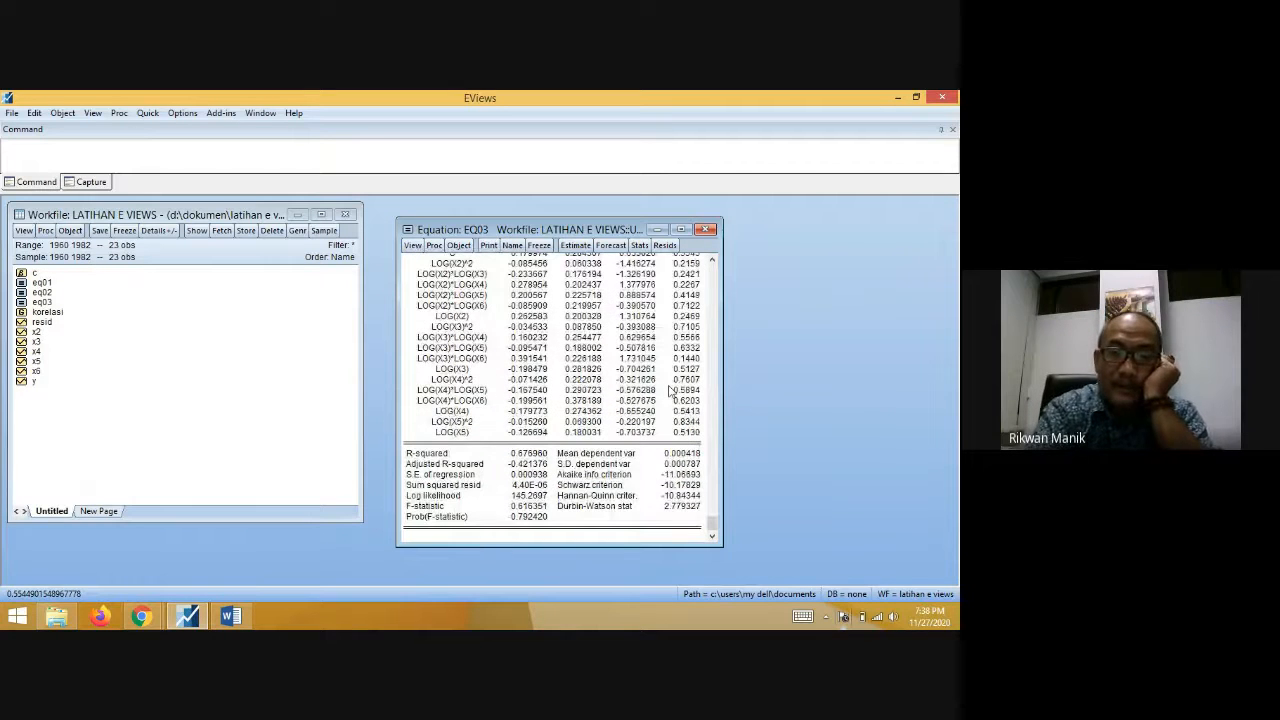
{"action": "scroll", "coordinate": [671, 392], "scroll_direction": "up", "scroll_amount": 8}
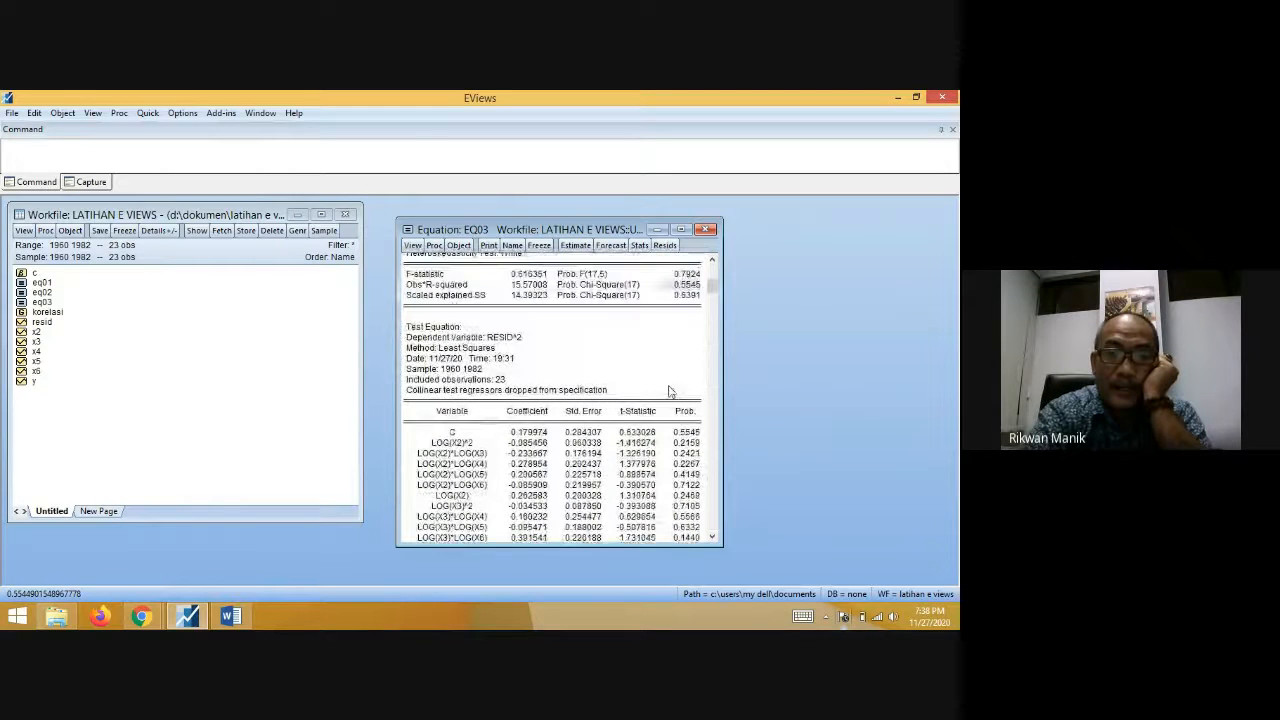
{"action": "scroll", "coordinate": [671, 392], "scroll_direction": "up", "scroll_amount": 1}
{"action": "left_click", "coordinate": [687, 307]}
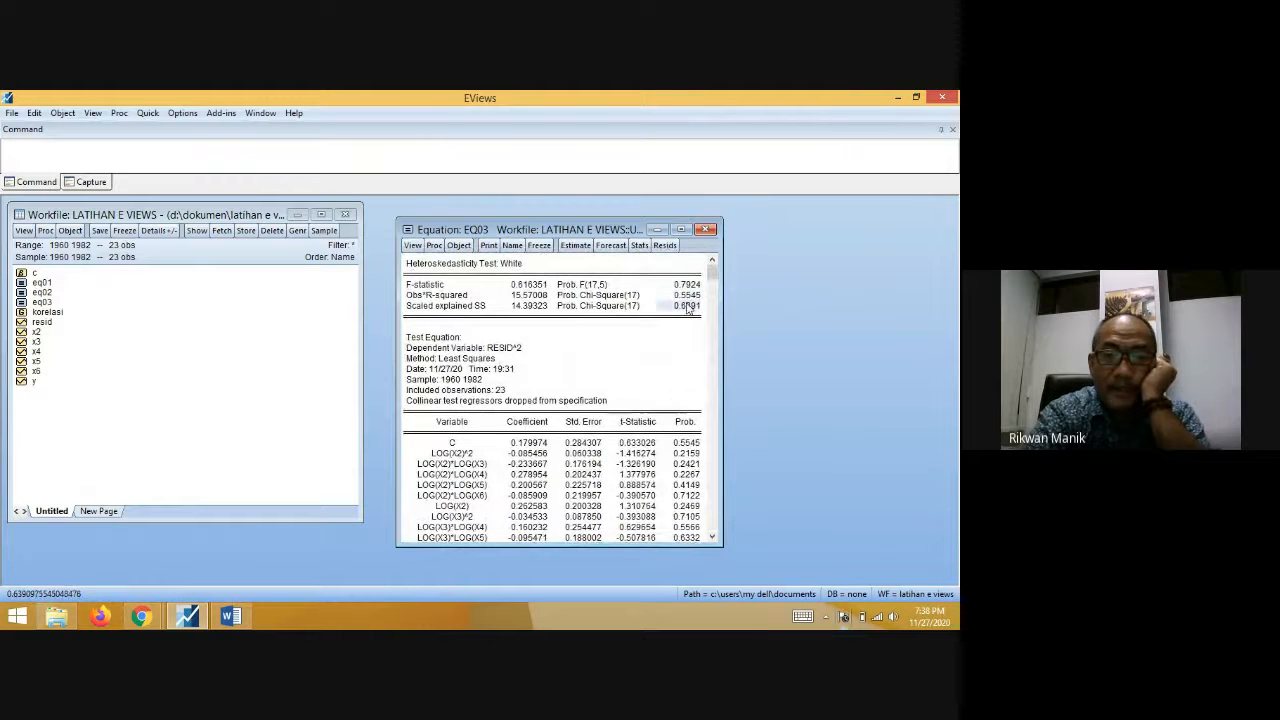
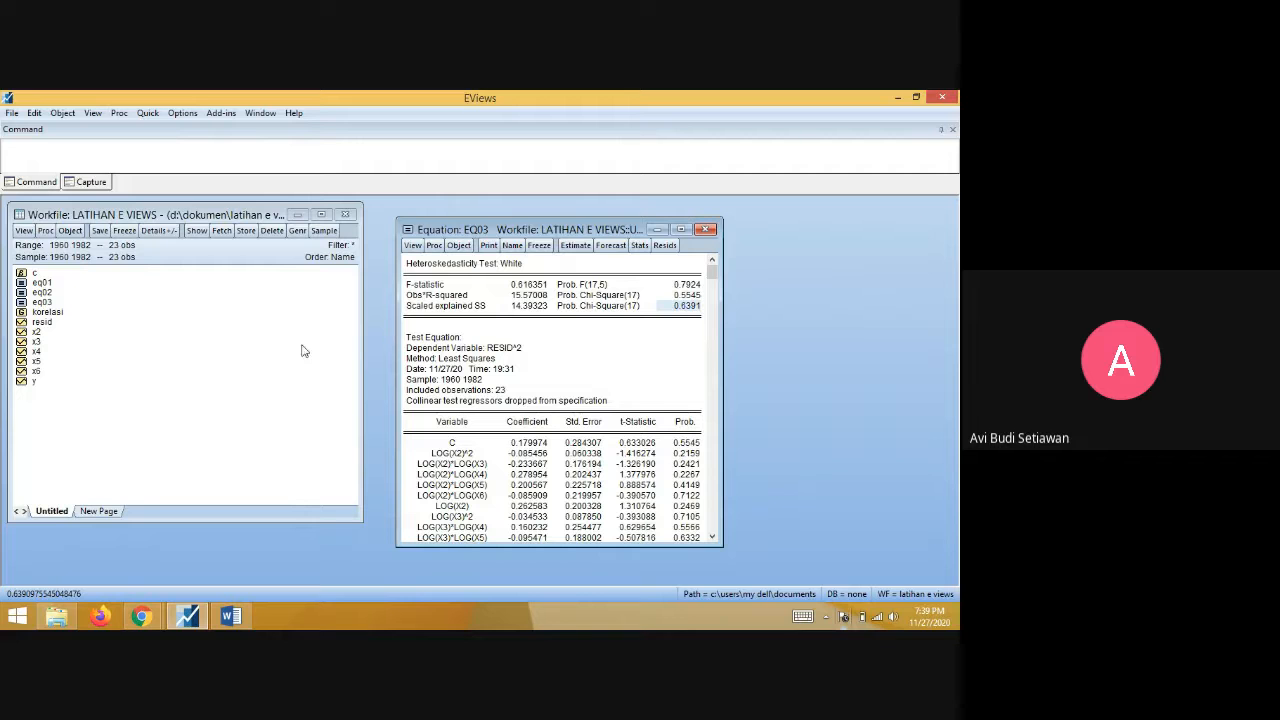
- Open the korelasi group's data and place its window next to the workfile's object list
{"action": "double_click", "coordinate": [40, 313]}
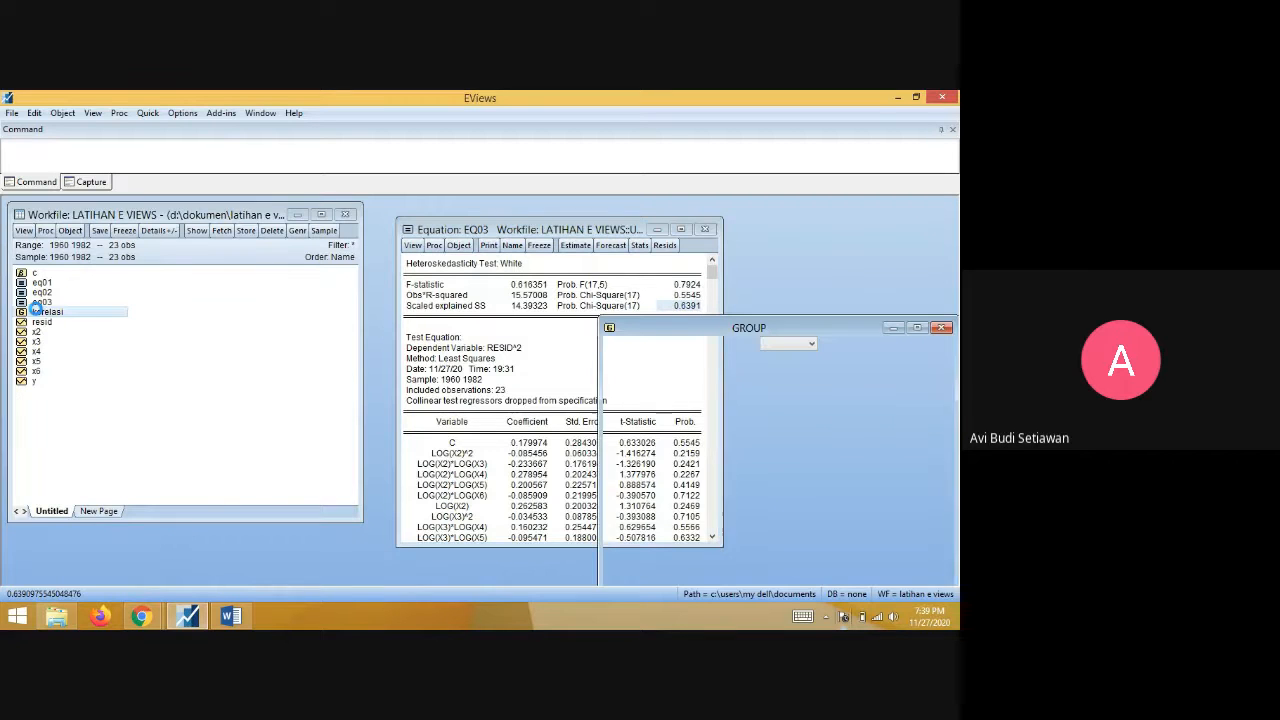
{"action": "left_click_drag", "start_coordinate": [635, 333], "coordinate": [313, 226]}
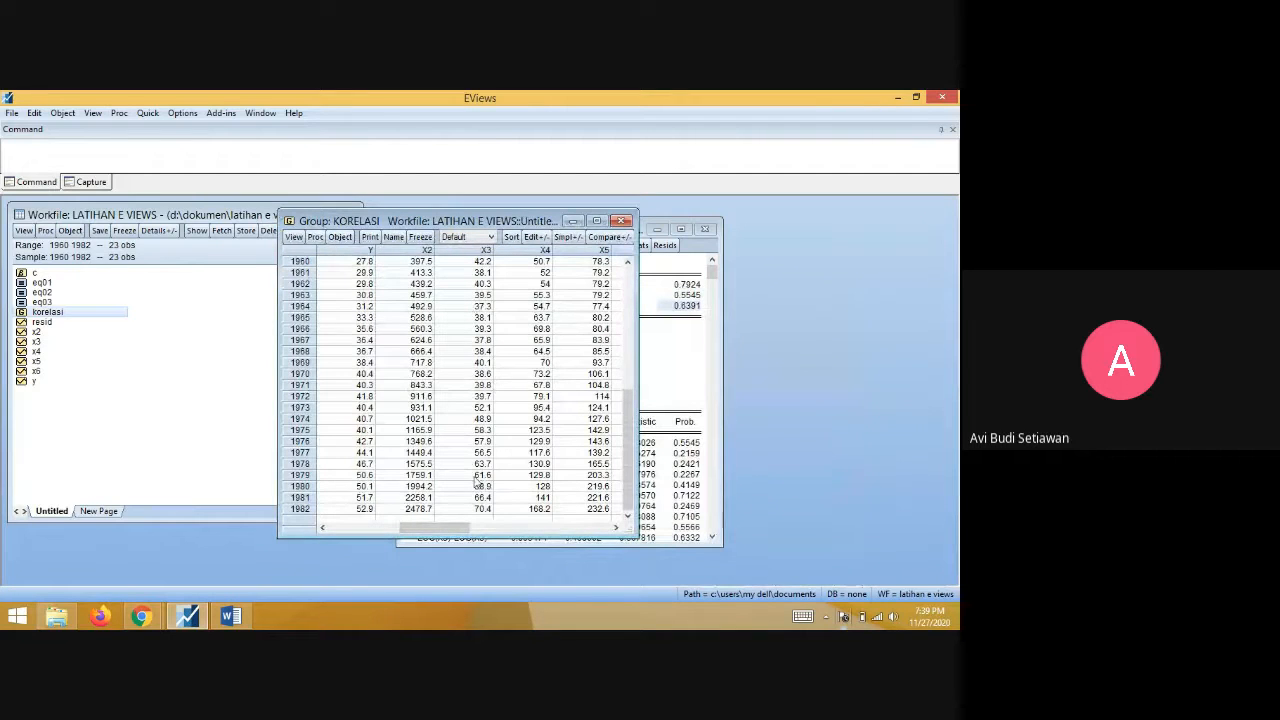
{"action": "mouse_move", "coordinate": [464, 529]}
{"action": "left_mouse_down"}
{"action": "mouse_move", "coordinate": [592, 529]}
{"action": "mouse_move", "coordinate": [480, 532]}
{"action": "left_mouse_up"}
- Open the resid series, place its window beside the group data, and look through the residuals for 1960 to 1982
{"action": "left_click", "coordinate": [46, 324]}
{"action": "double_click", "coordinate": [46, 324]}
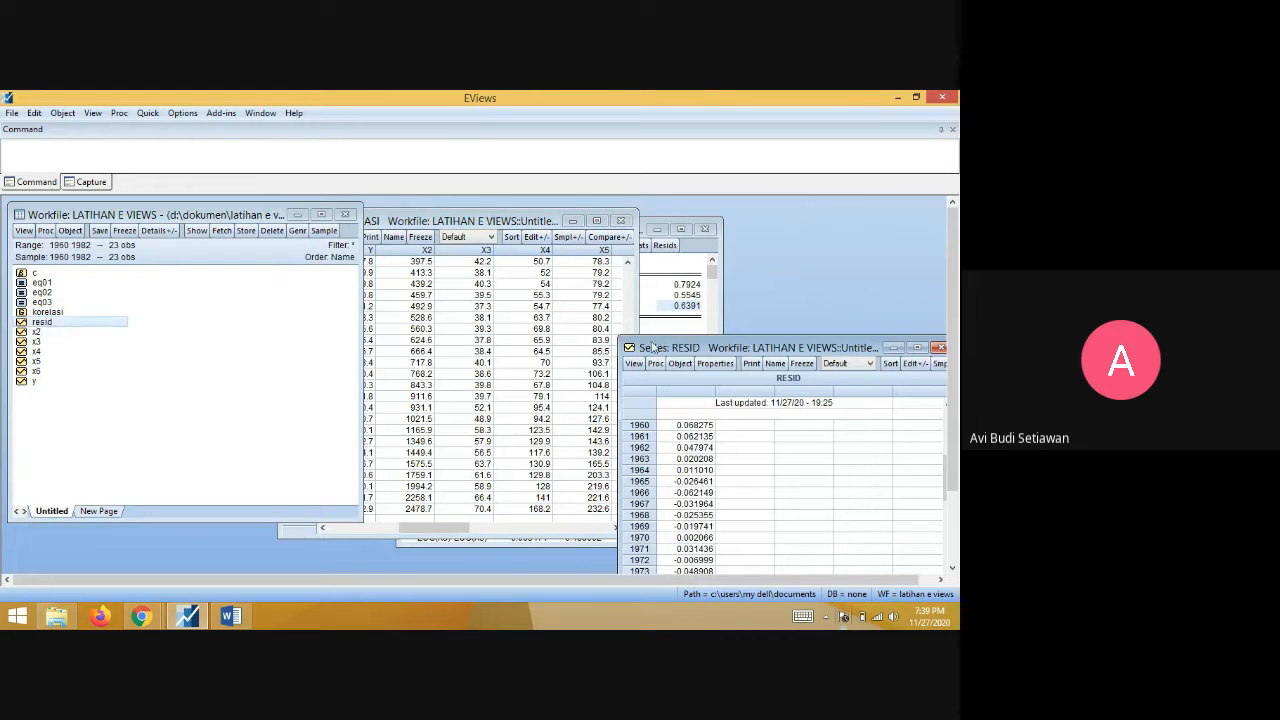
{"action": "left_click_drag", "start_coordinate": [654, 343], "coordinate": [449, 229]}
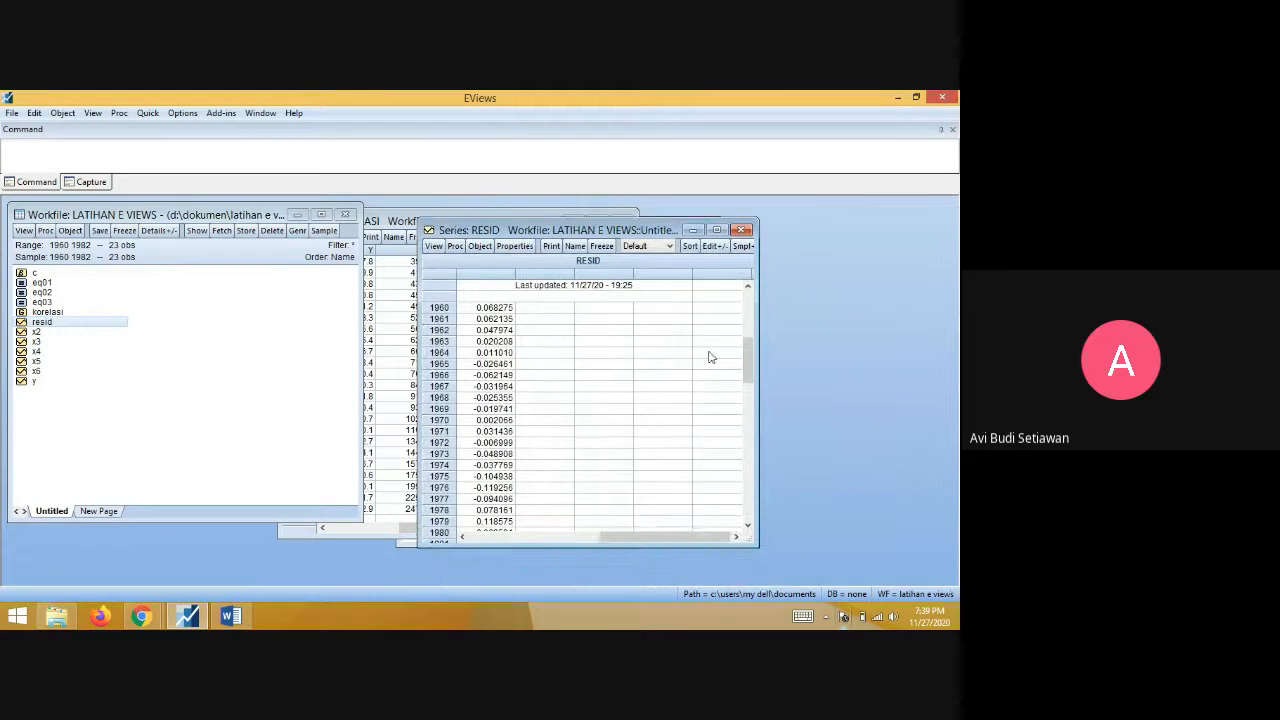
{"action": "left_click_drag", "start_coordinate": [750, 343], "coordinate": [770, 493]}
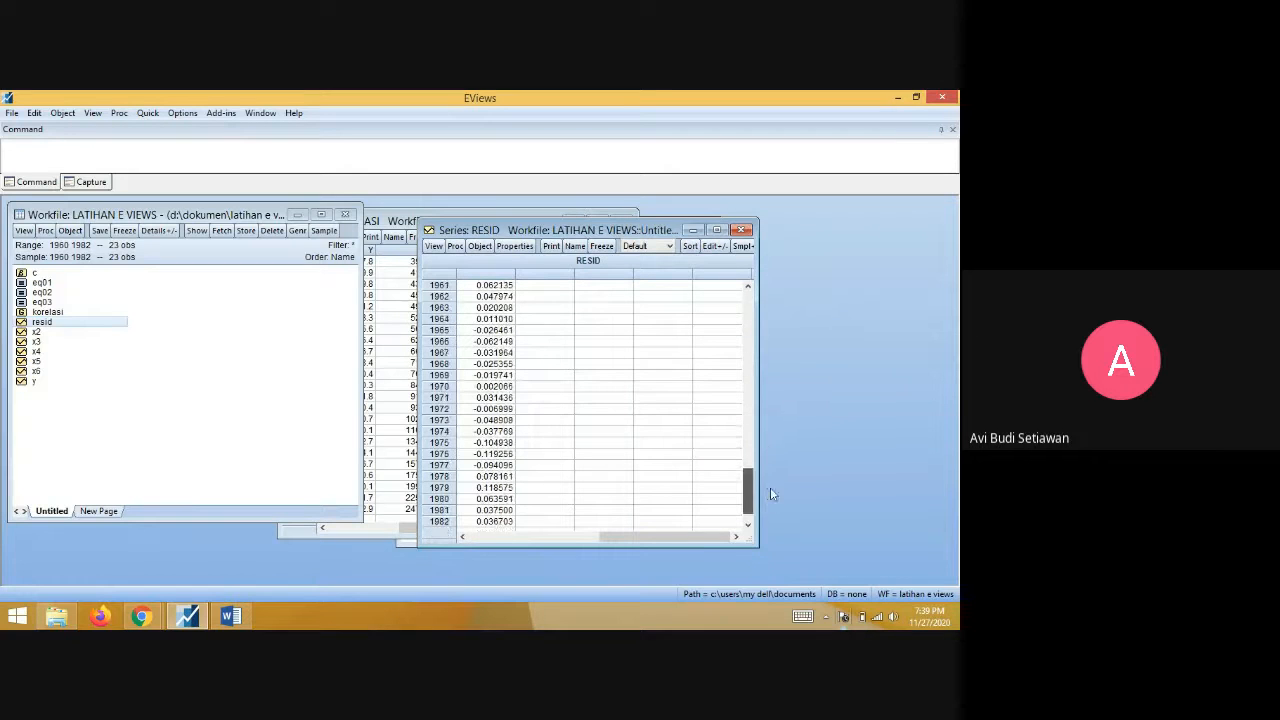
{"action": "left_click_drag", "start_coordinate": [780, 543], "coordinate": [749, 354]}
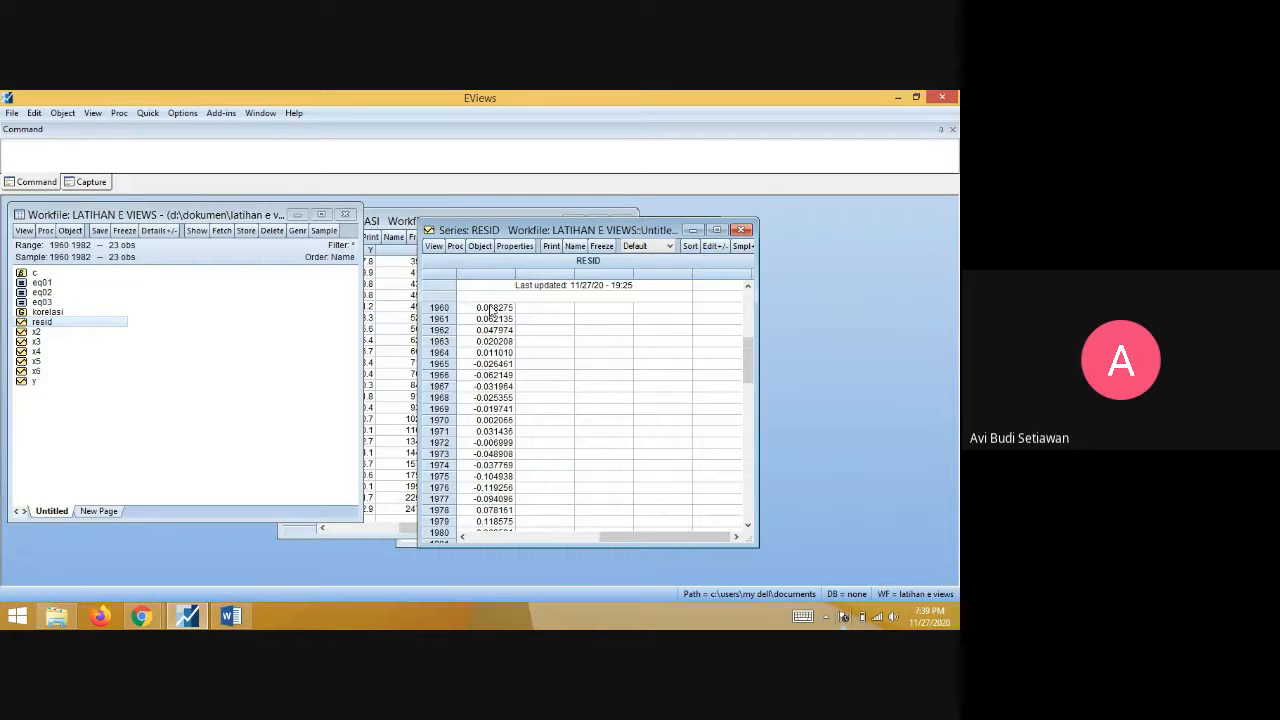
- Compare the variable data in the KORELASI group with the residuals in the RESID series
{"action": "left_click", "coordinate": [385, 321]}
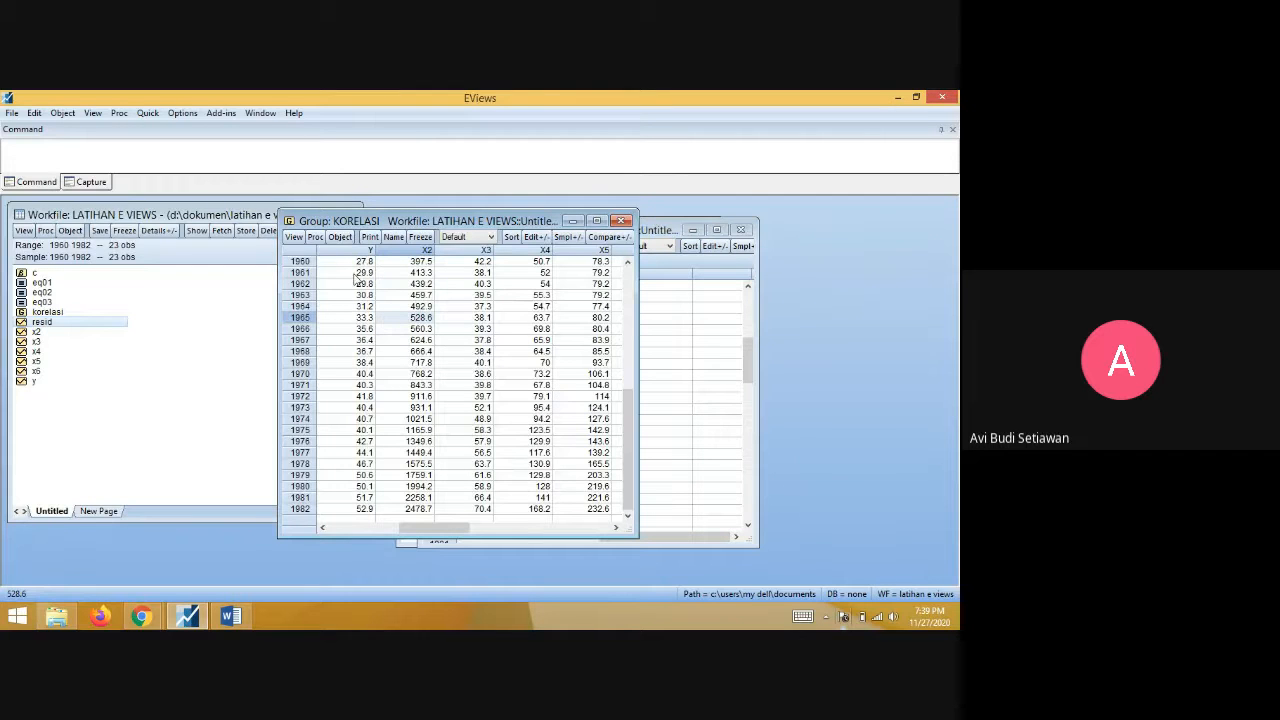
{"action": "left_click", "coordinate": [650, 333]}
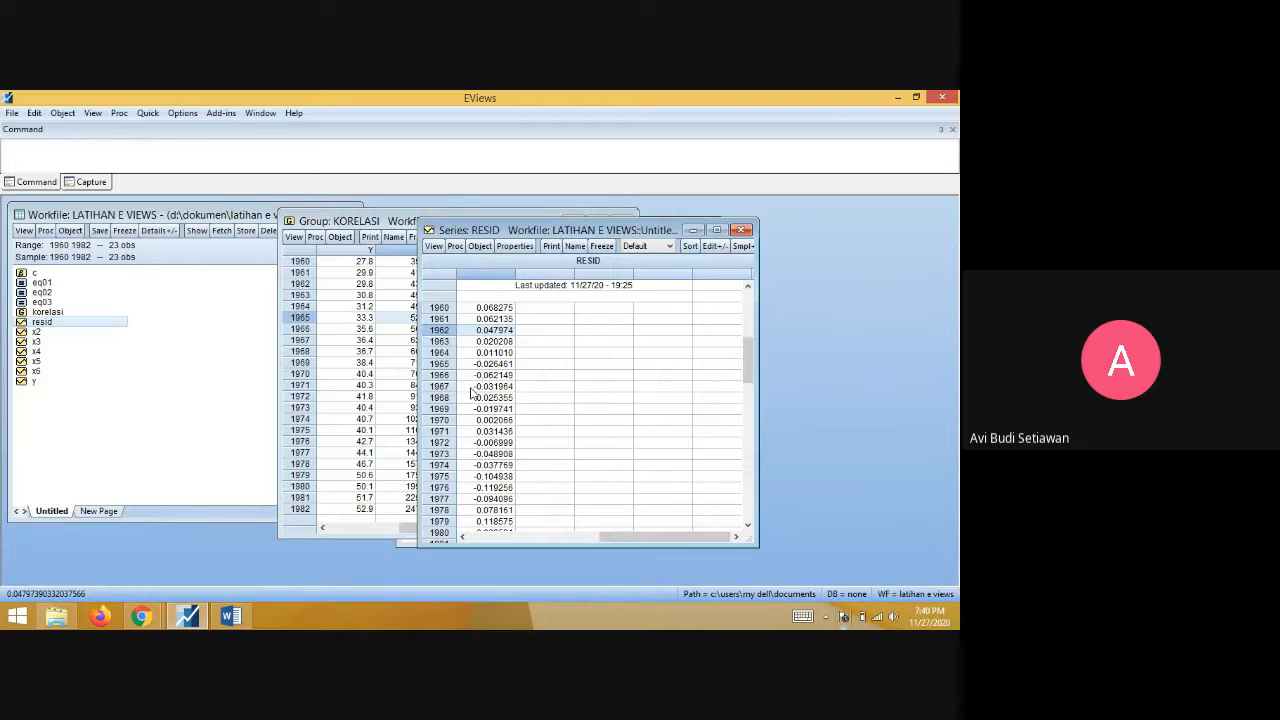
{"action": "left_click", "coordinate": [176, 377]}
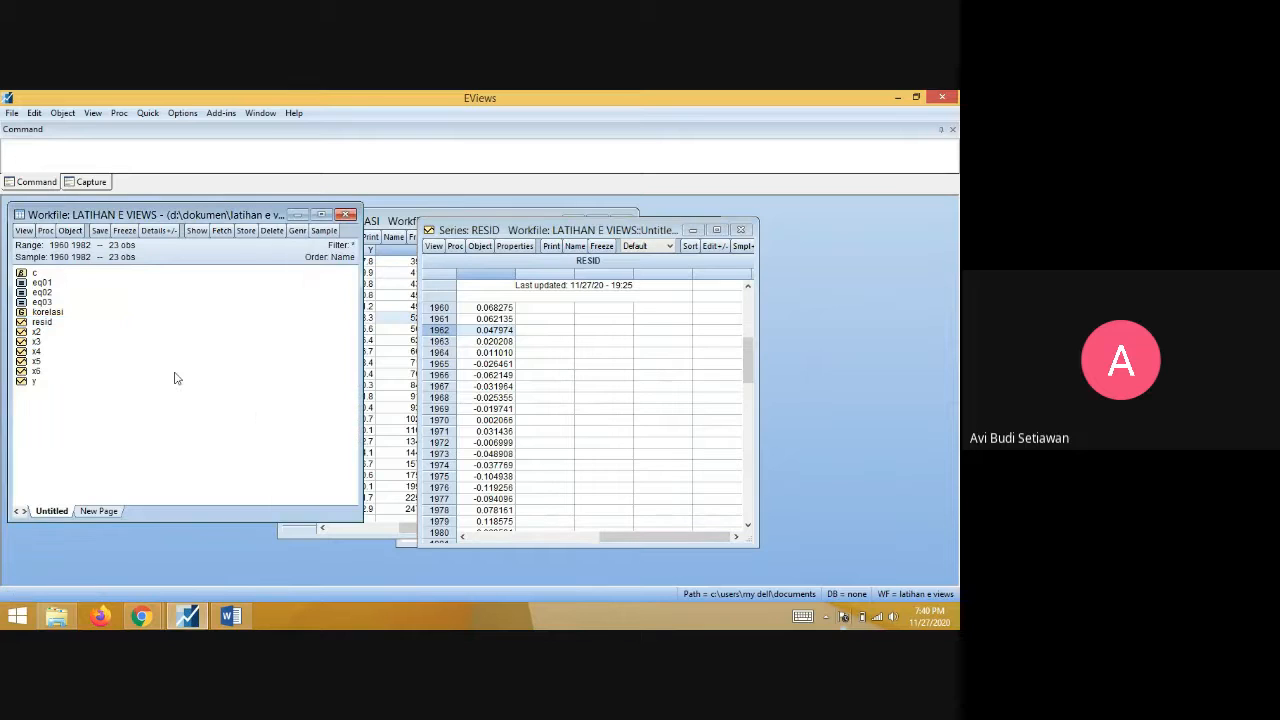
{"action": "left_click", "coordinate": [380, 406]}
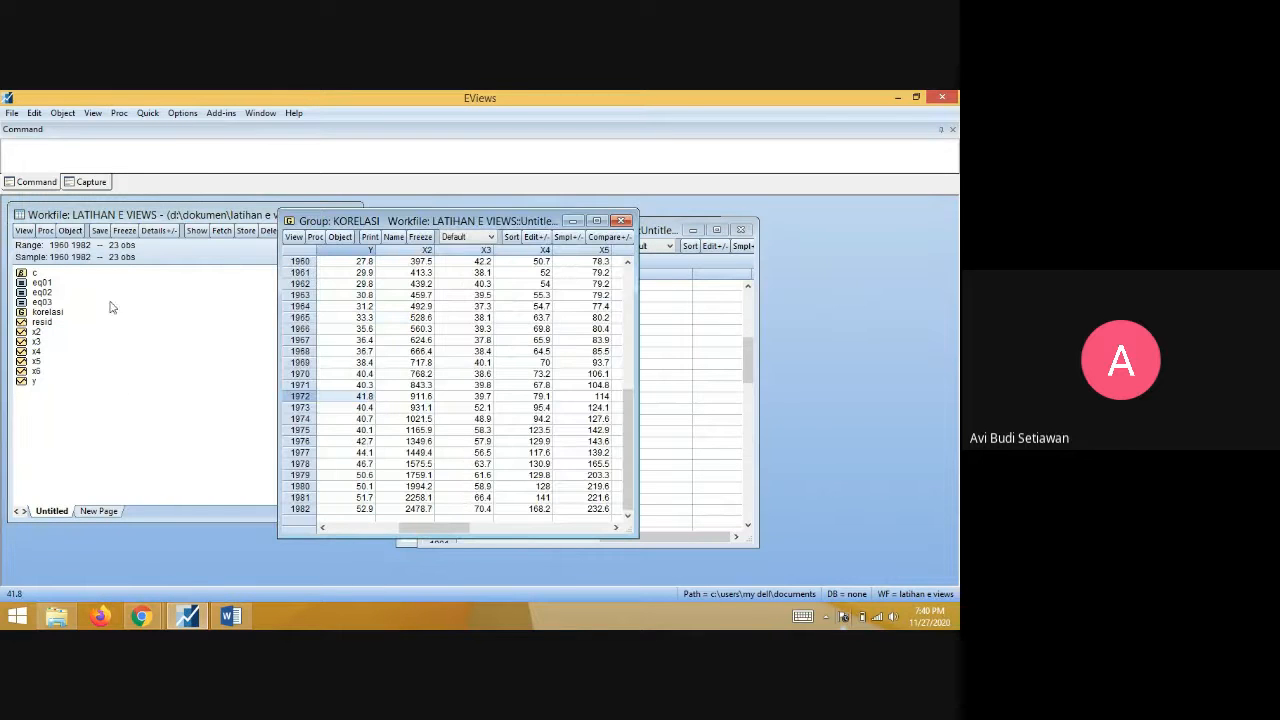
- Open equation eq03 and run the White heteroskedasticity test on its residuals with White cross terms included
{"action": "double_click", "coordinate": [46, 302]}
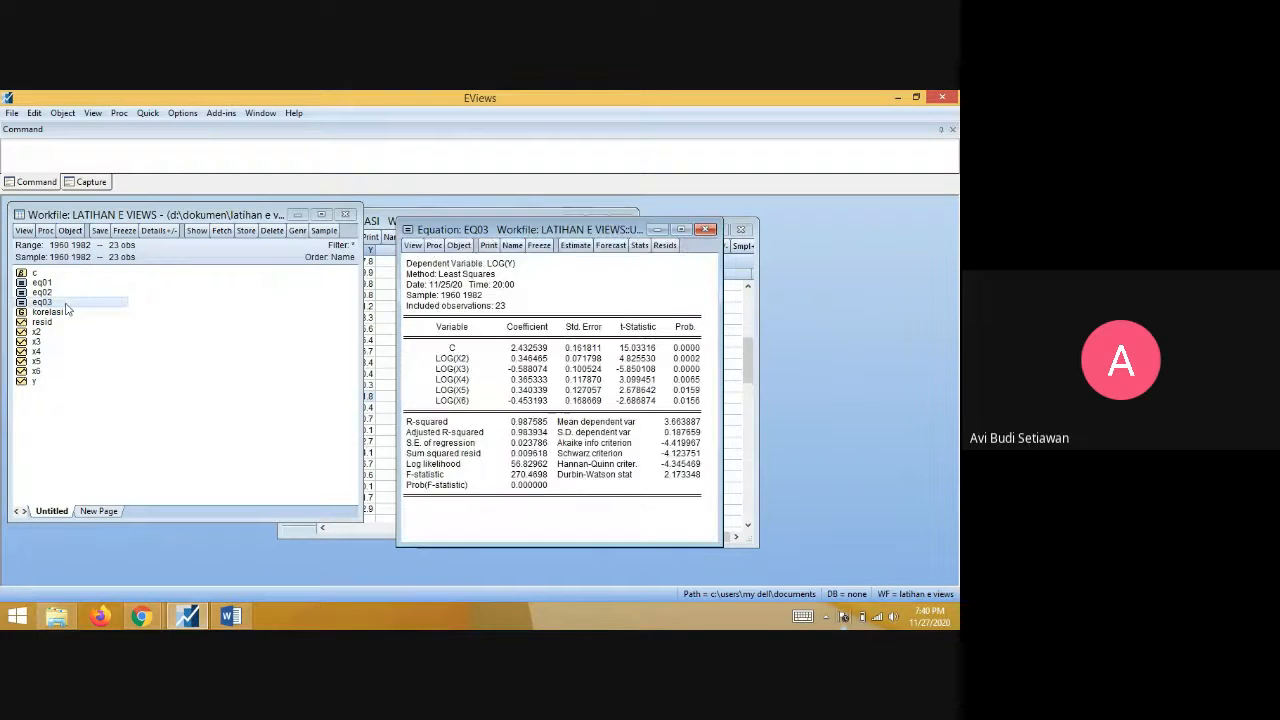
{"action": "left_click", "coordinate": [414, 246]}
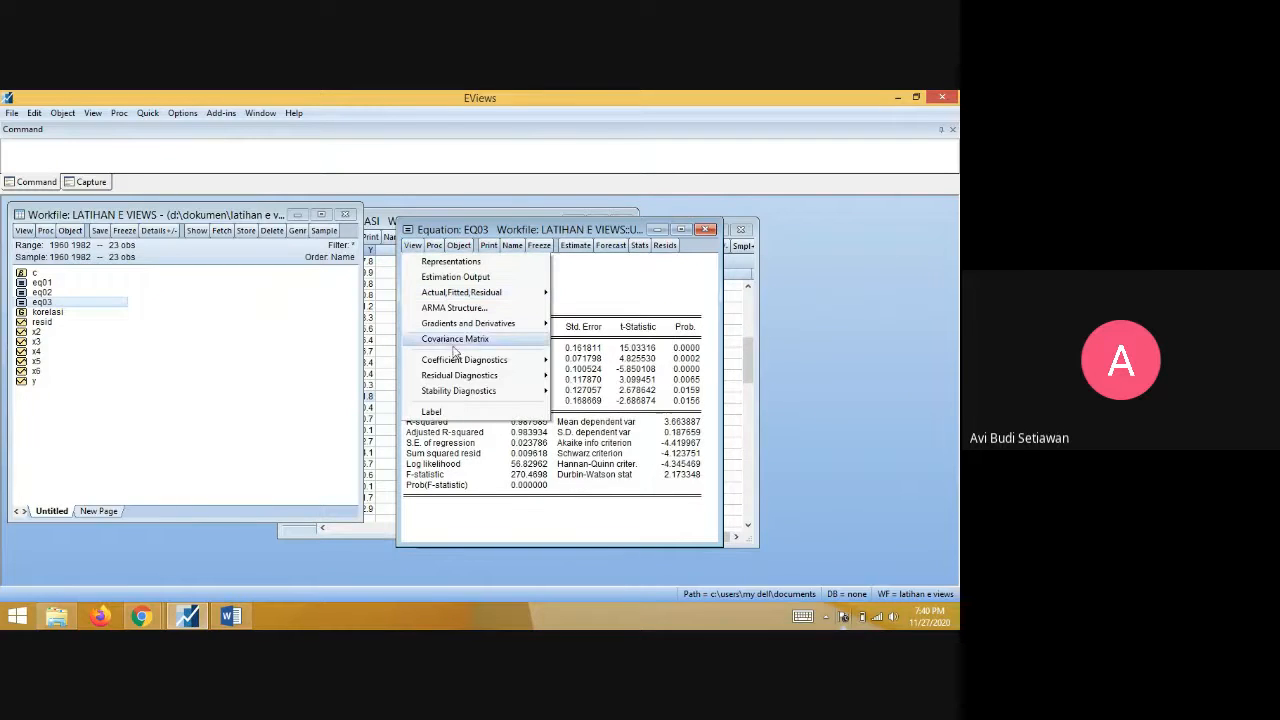
{"action": "mouse_move", "coordinate": [485, 391]}
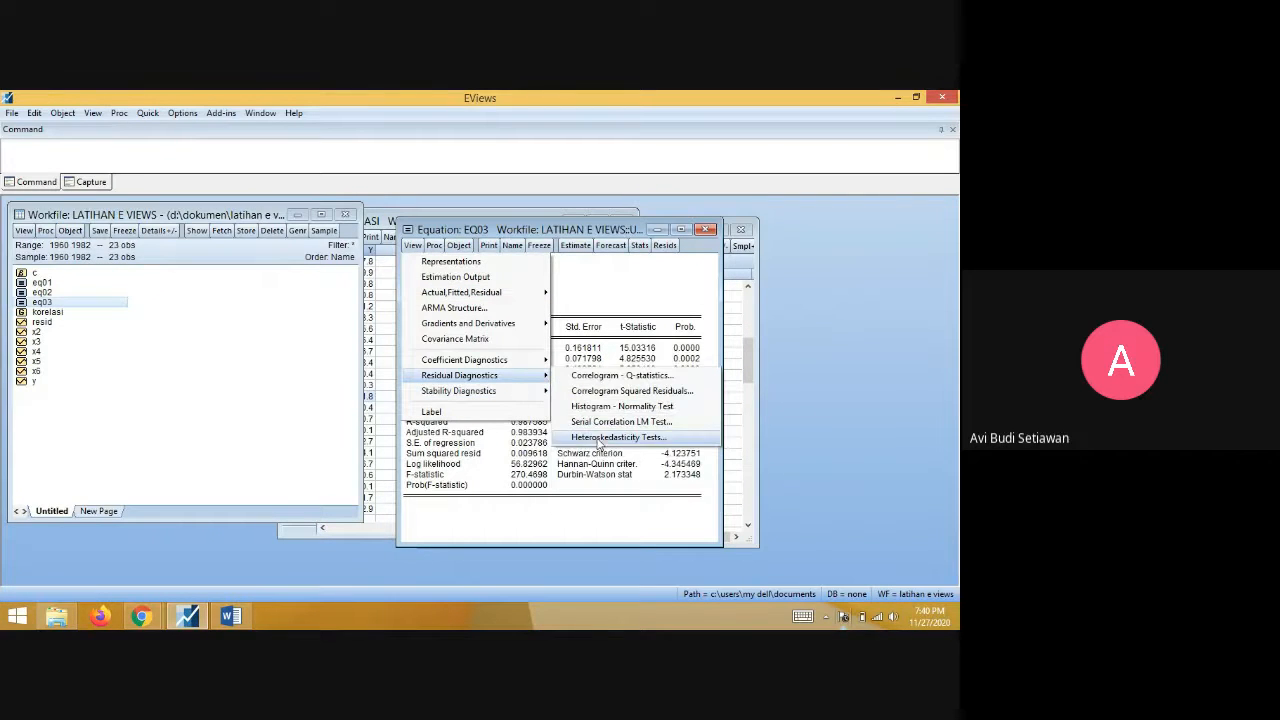
{"action": "left_click", "coordinate": [601, 437]}
{"action": "left_click", "coordinate": [455, 354]}
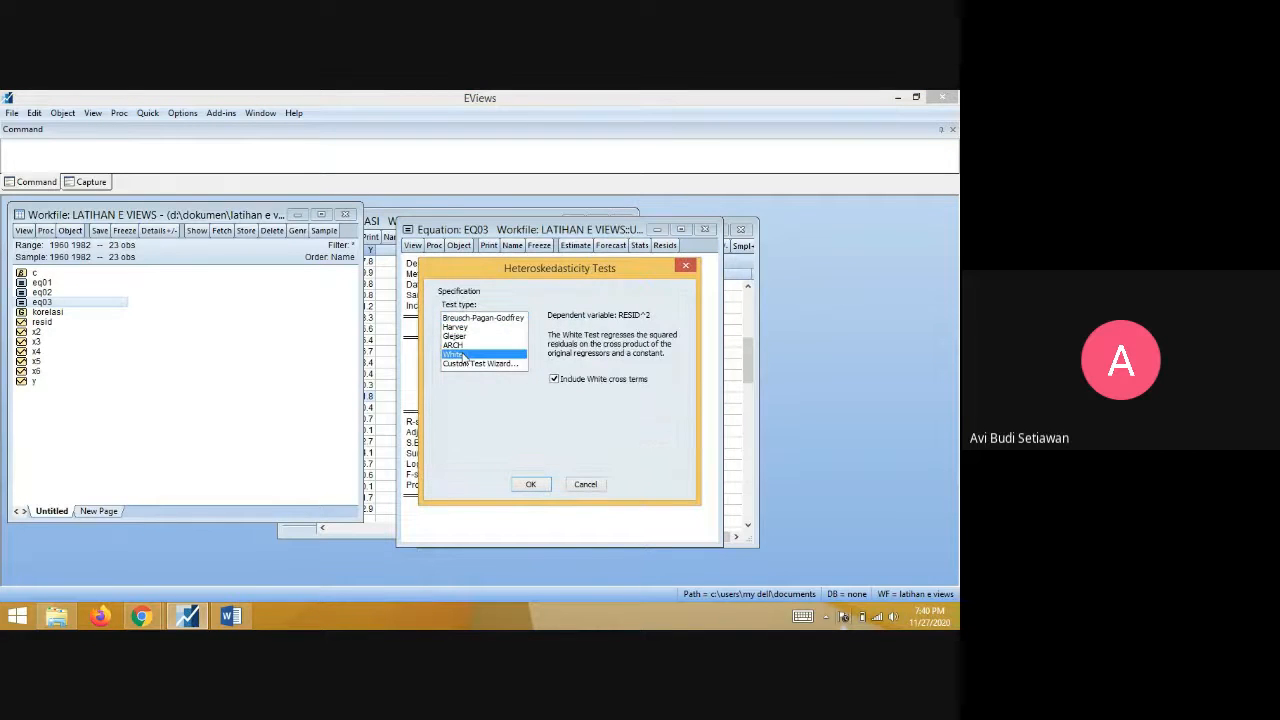
{"action": "left_click", "coordinate": [536, 484]}
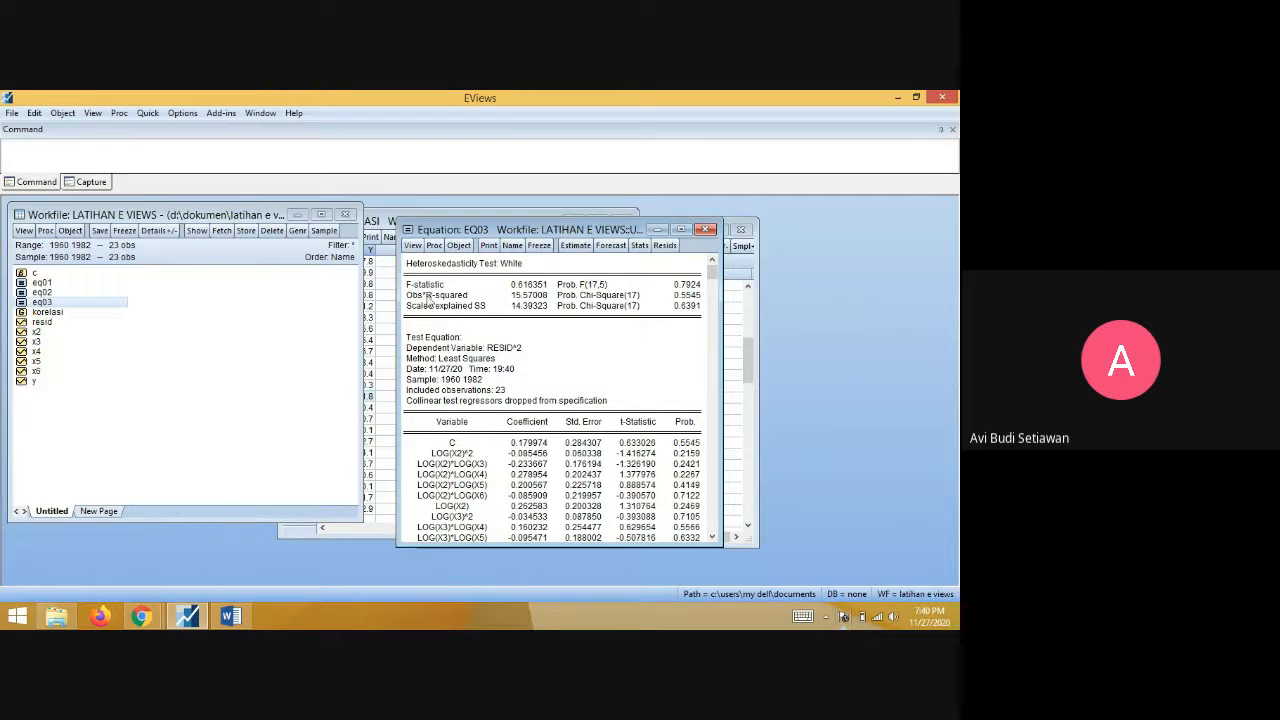
- Run the Glejser heteroskedasticity test on EQ03's residuals and select the Chi-Square probability for Scaled explained SS
{"action": "left_click", "coordinate": [411, 246]}
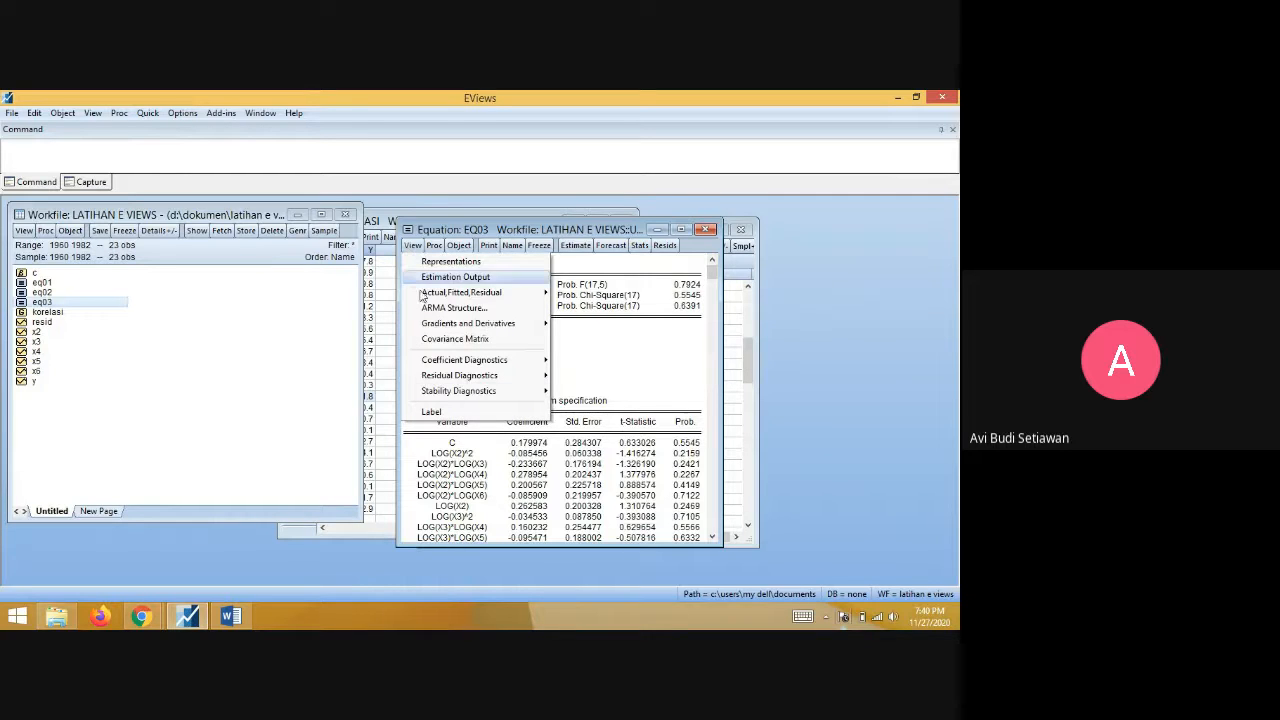
{"action": "mouse_move", "coordinate": [556, 374]}
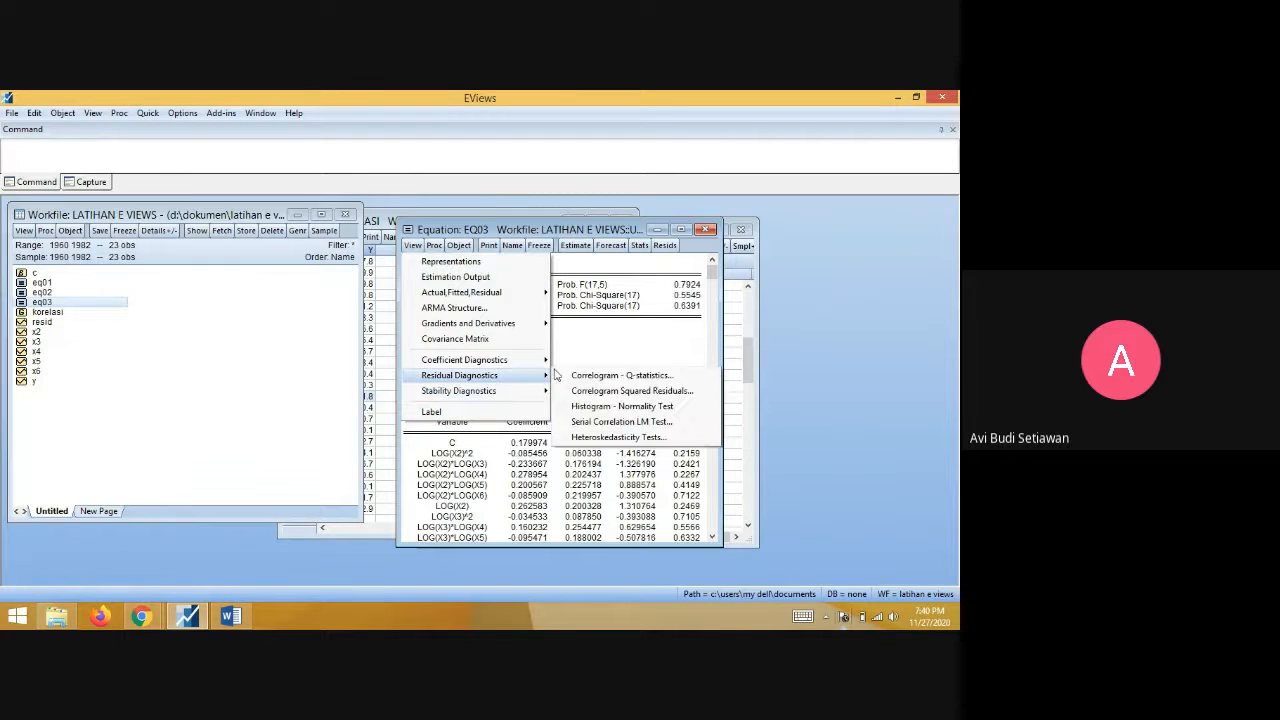
{"action": "left_click", "coordinate": [614, 437]}
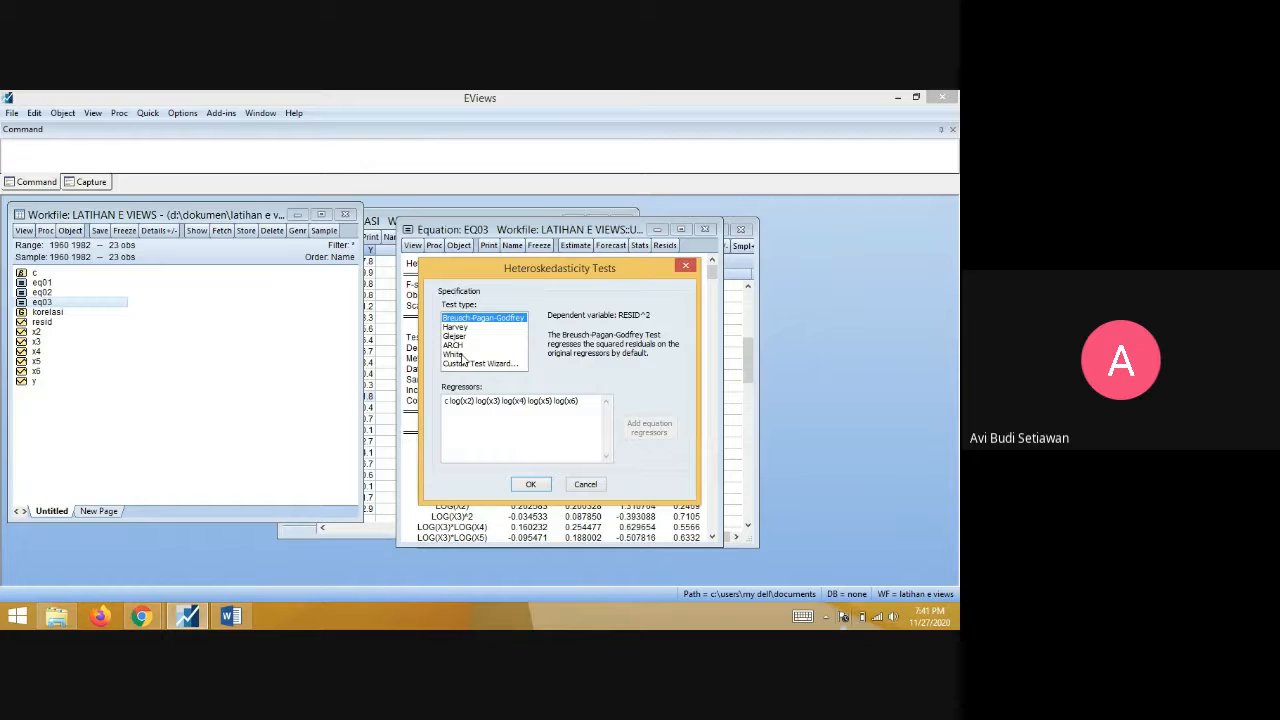
{"action": "left_click", "coordinate": [465, 337]}
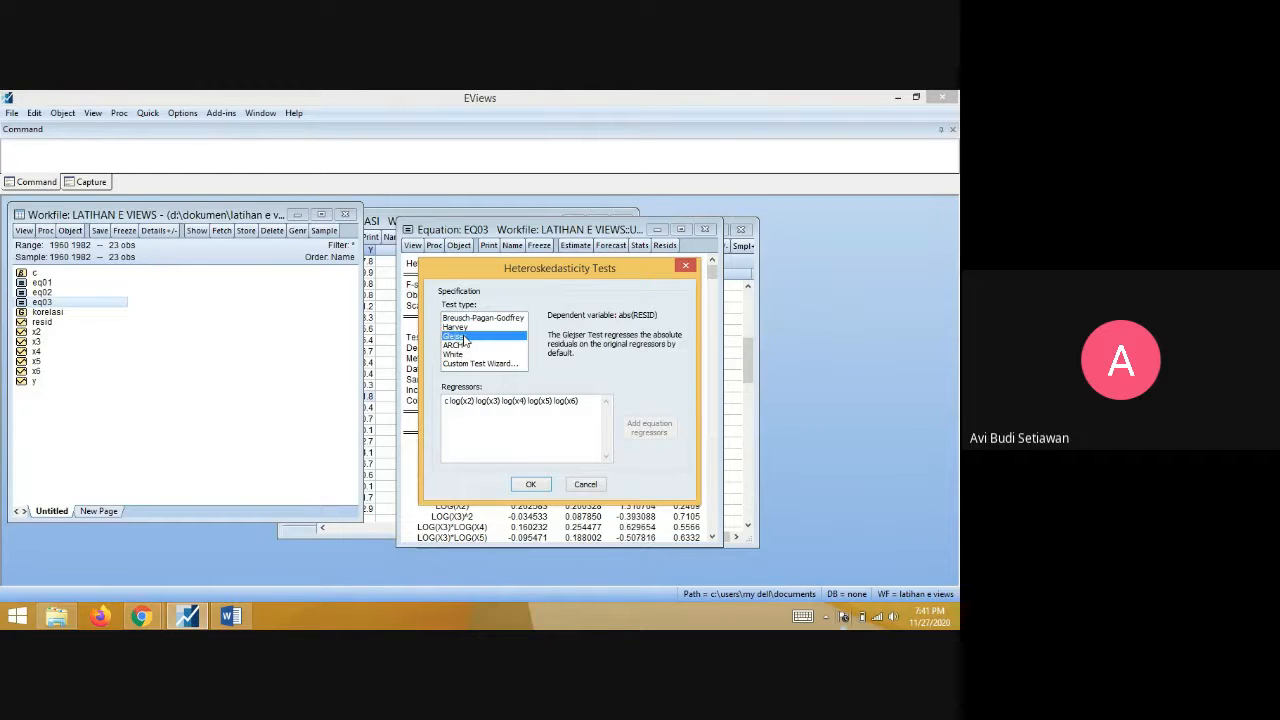
{"action": "left_click", "coordinate": [530, 486]}
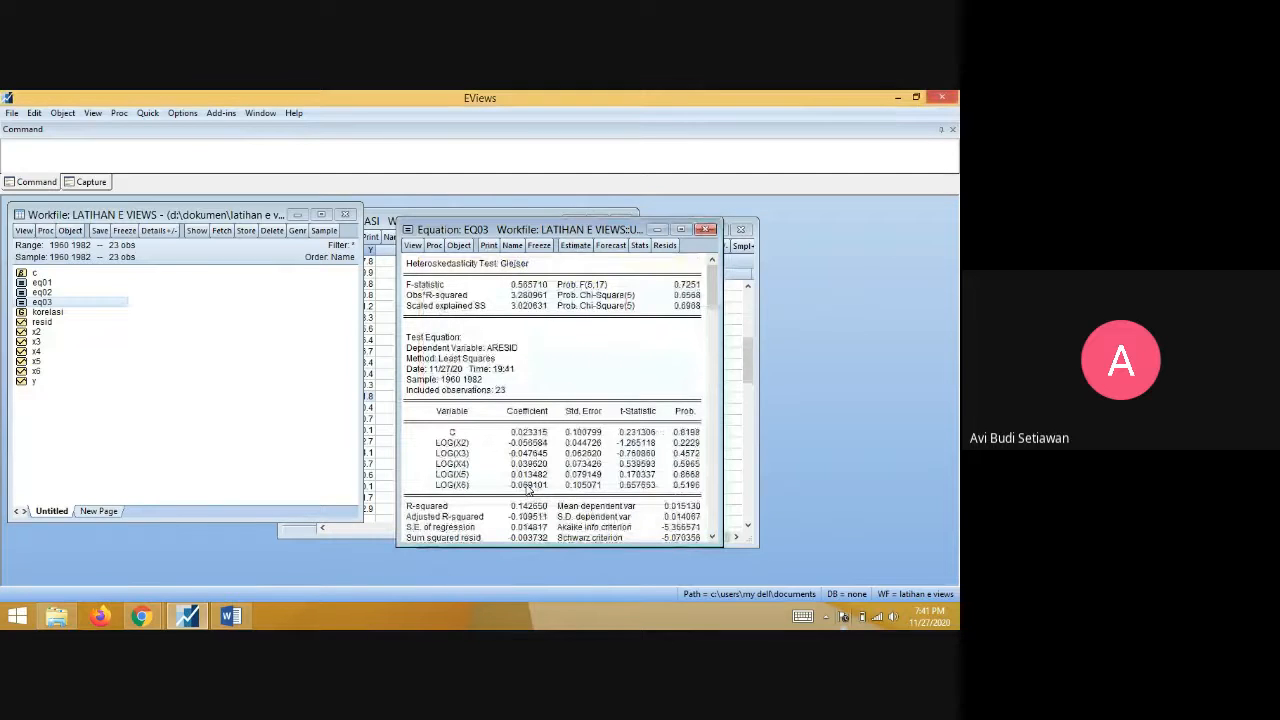
{"action": "left_click", "coordinate": [688, 305]}
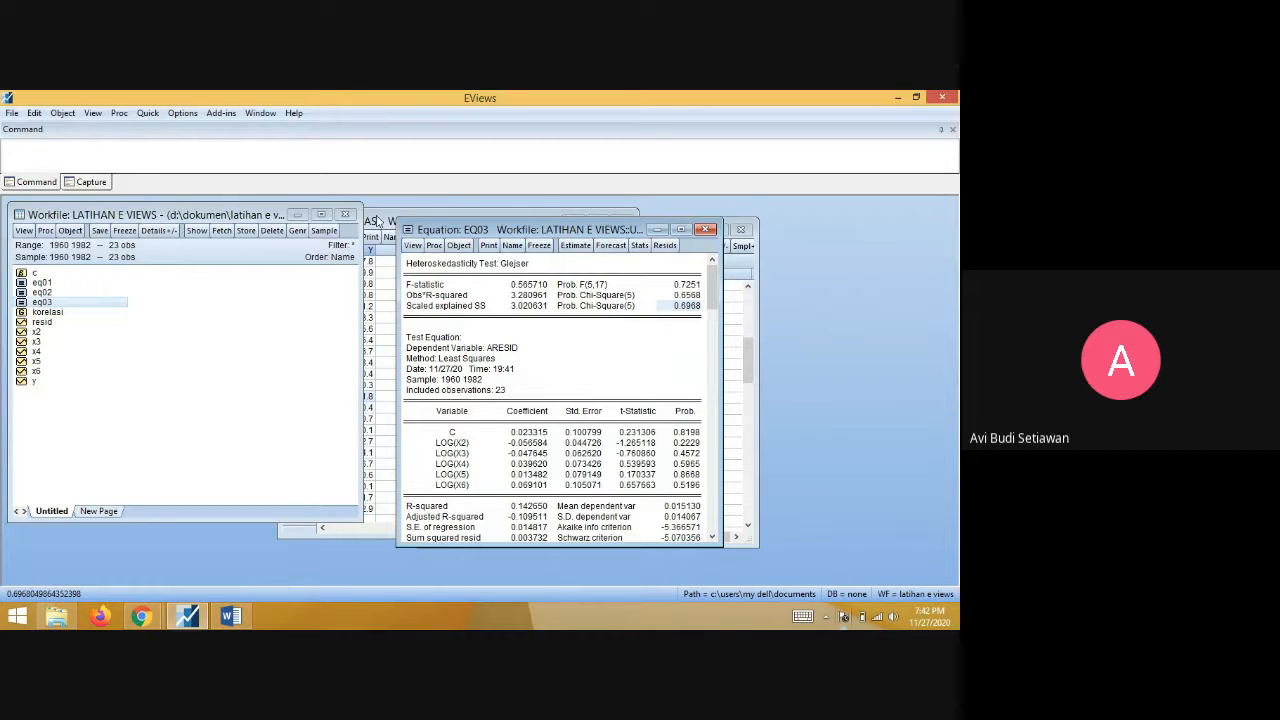
- Run the Breusch-Pagan-Godfrey heteroskedasticity test on EQ03 with the default regressors
{"action": "left_click", "coordinate": [418, 242]}
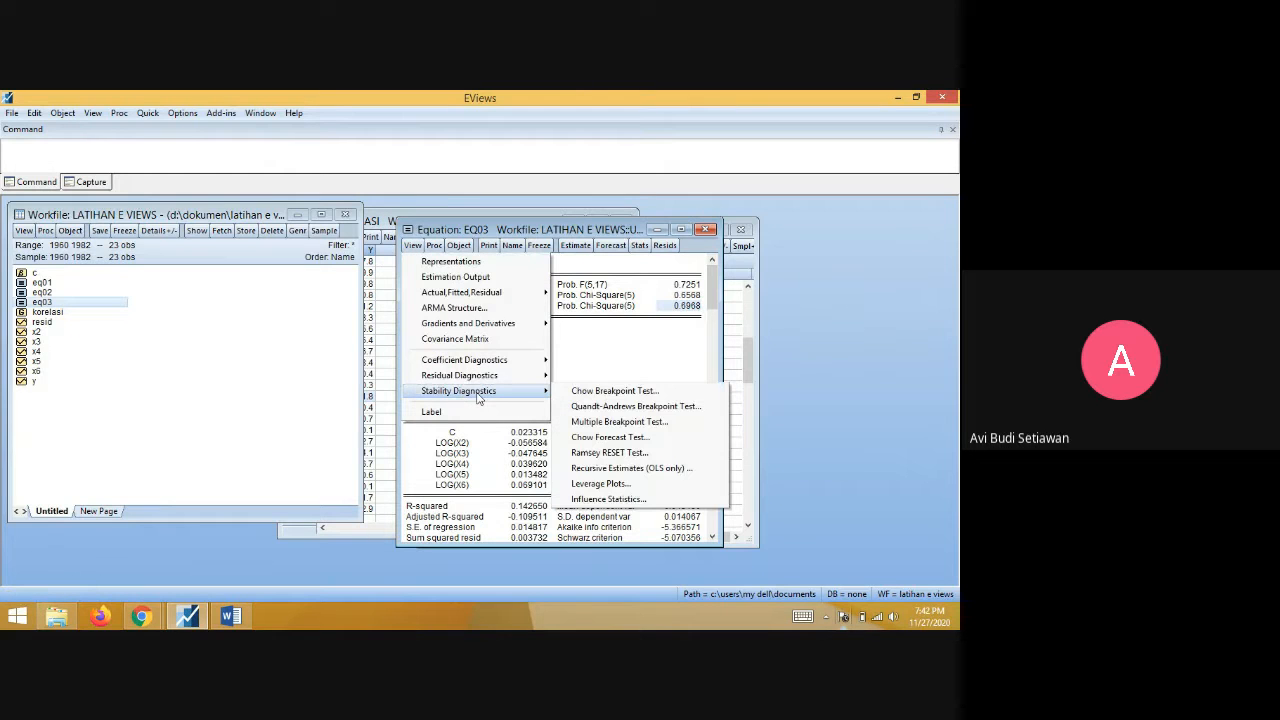
{"action": "mouse_move", "coordinate": [497, 382]}
{"action": "left_click", "coordinate": [610, 452]}
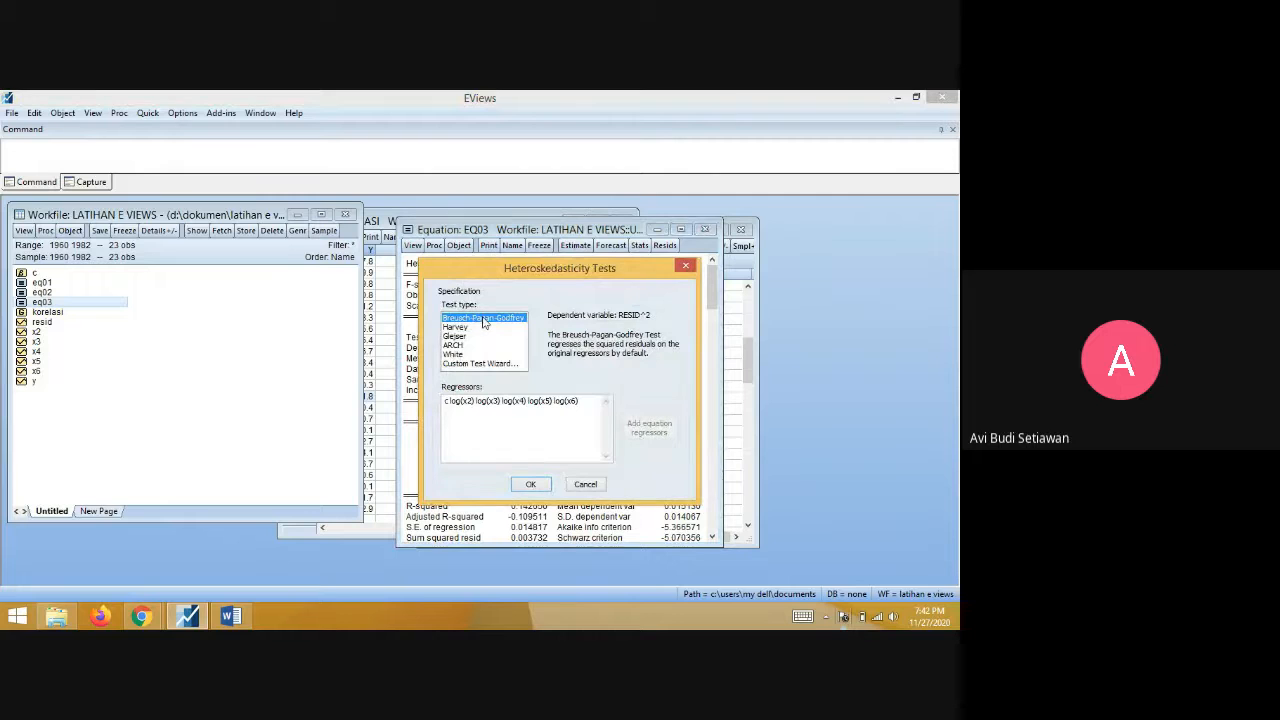
{"action": "left_click", "coordinate": [538, 485]}
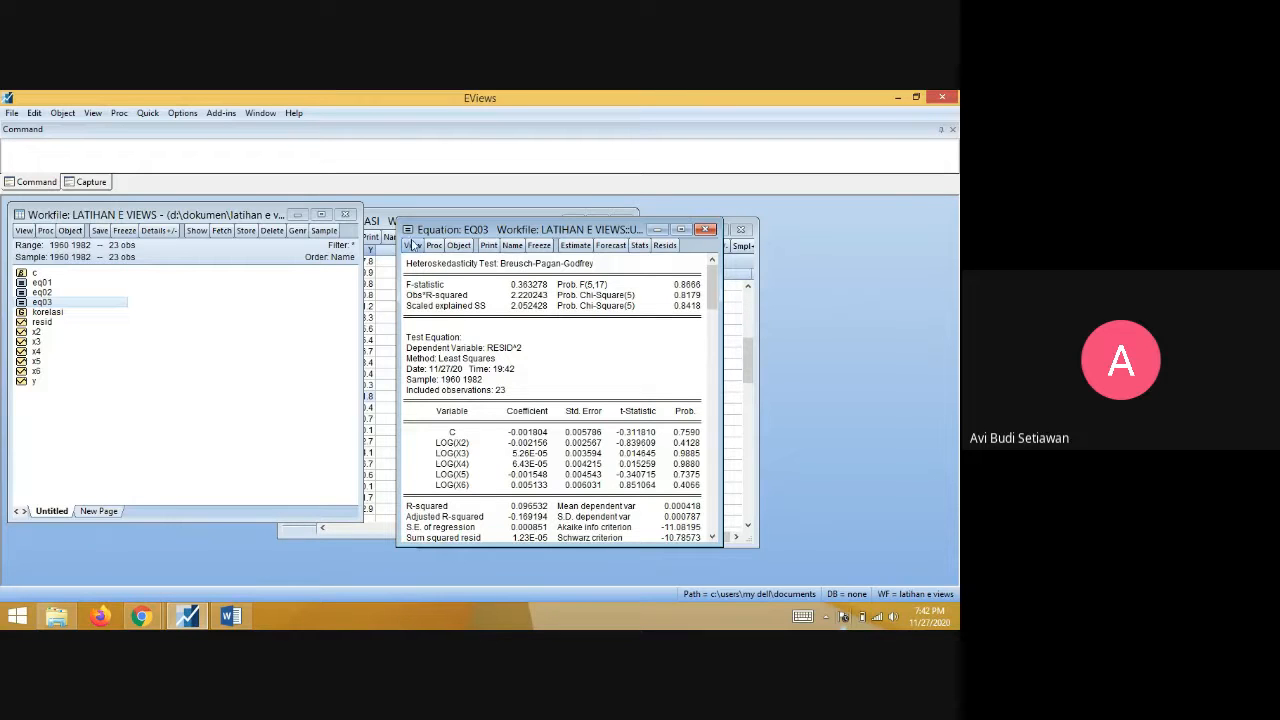
- Run the ARCH heteroskedasticity test on EQ03 with 1 lag and select its Chi-Square probability
{"action": "left_click", "coordinate": [412, 246]}
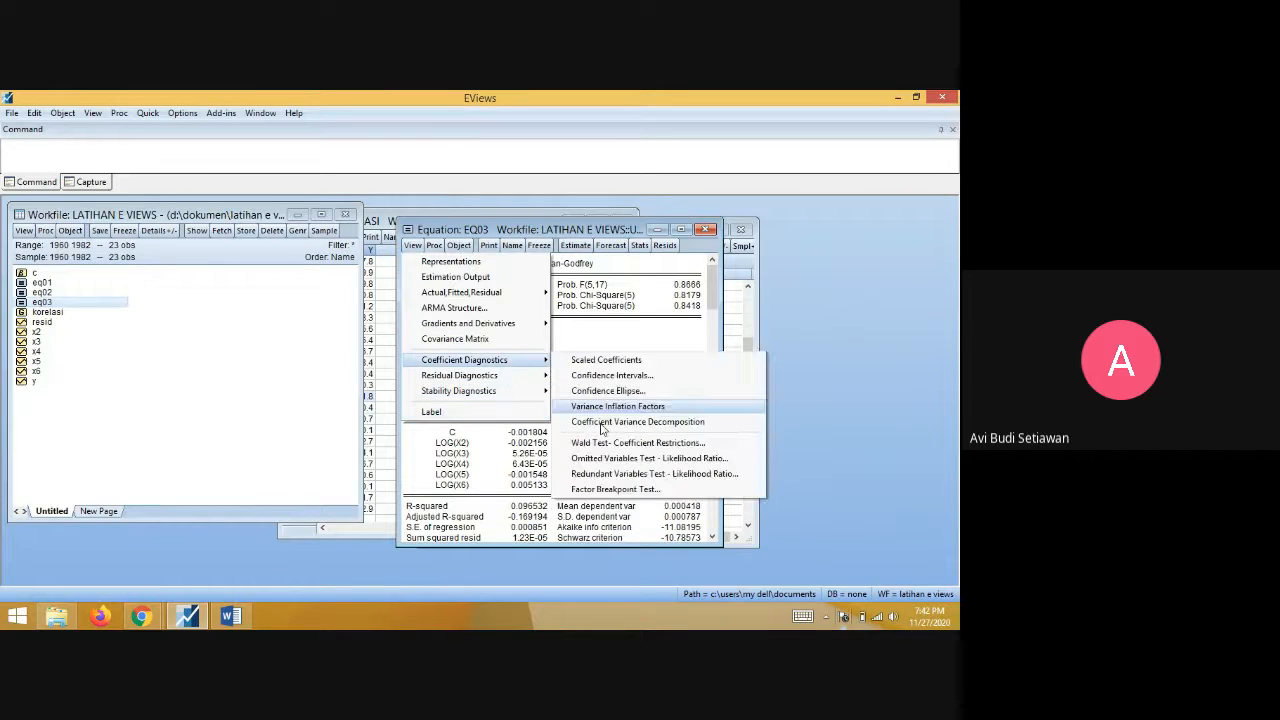
{"action": "mouse_move", "coordinate": [524, 381]}
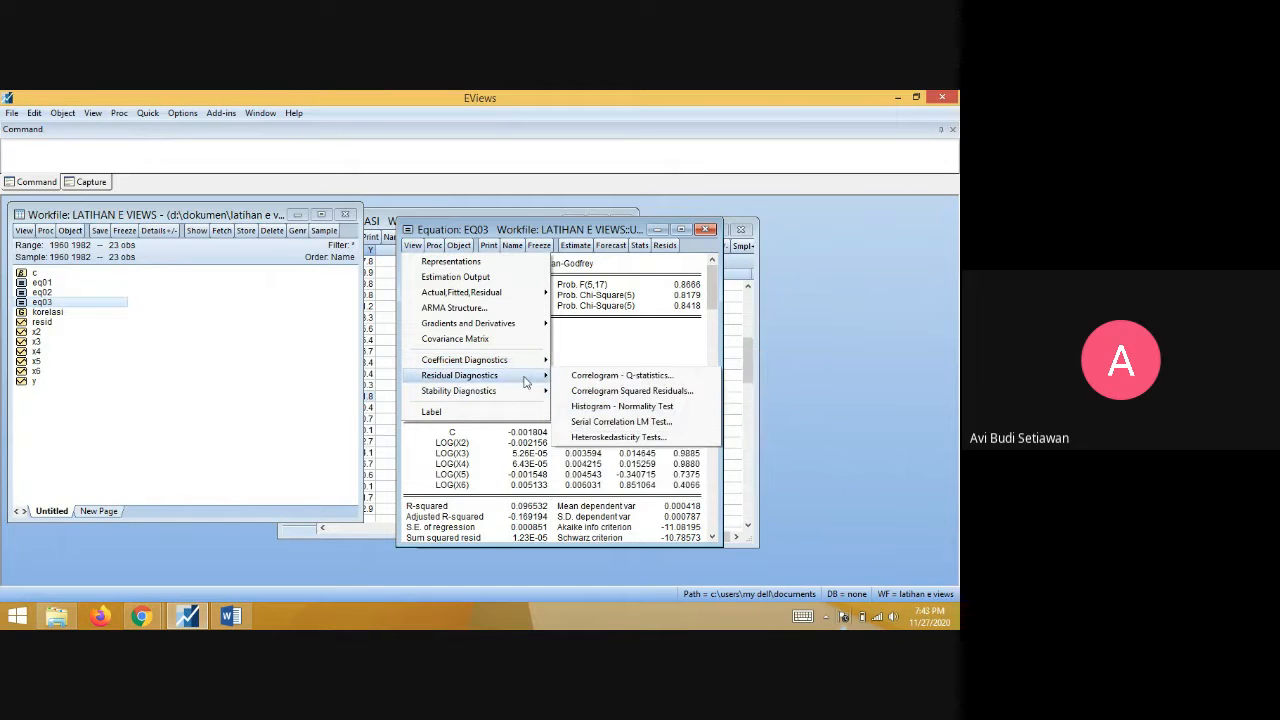
{"action": "left_click", "coordinate": [600, 440]}
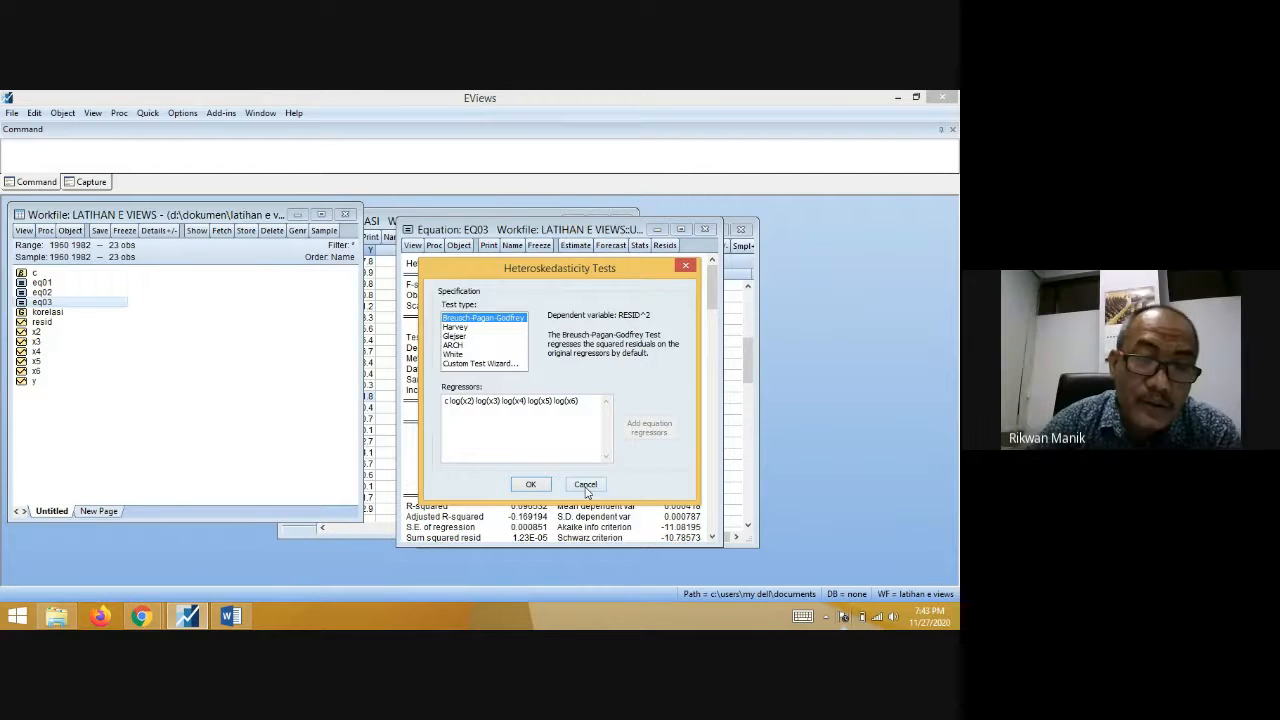
{"action": "left_click", "coordinate": [452, 346]}
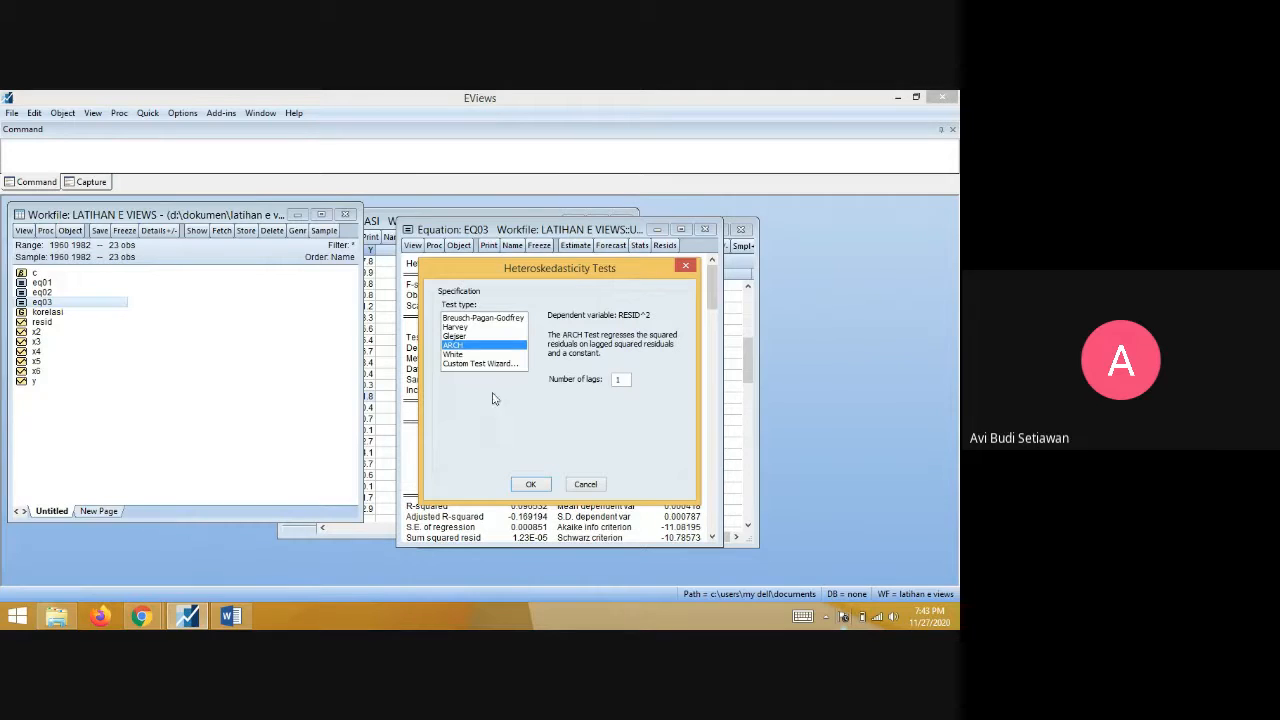
{"action": "double_click", "coordinate": [622, 379]}
{"action": "type", "text": "2"}
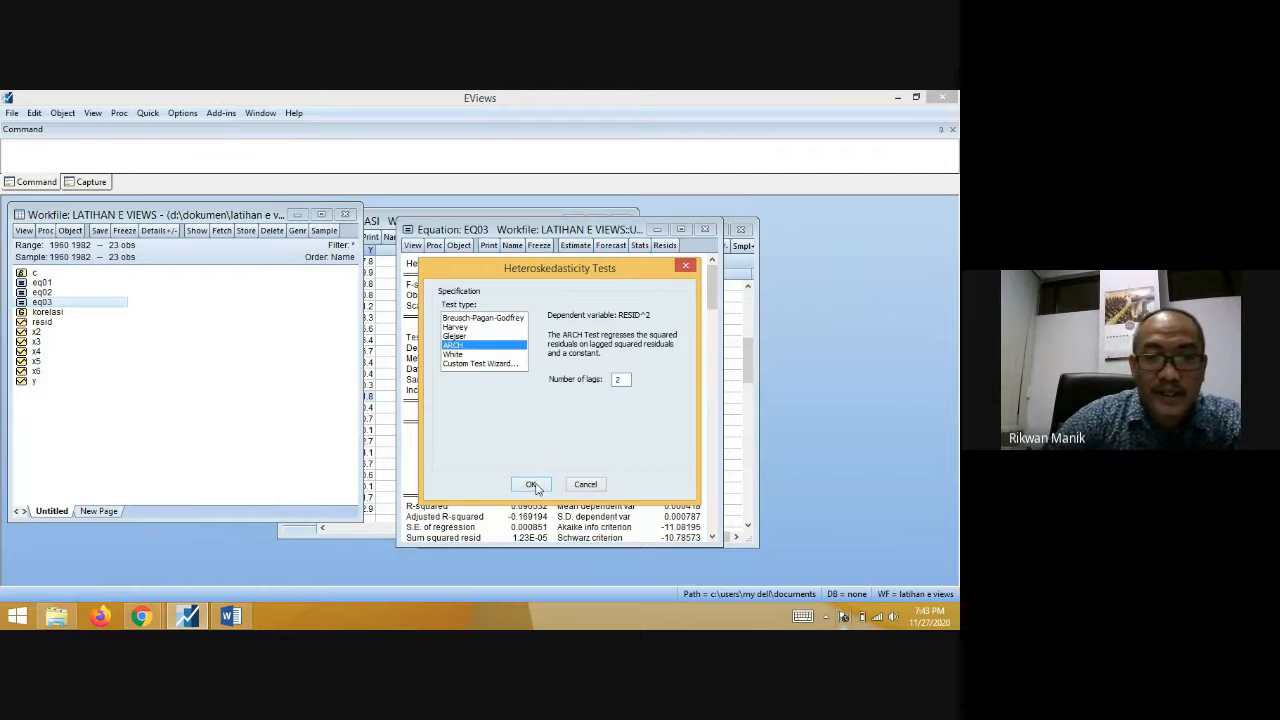
{"action": "key", "text": "BackSpace"}
{"action": "type", "text": "1"}
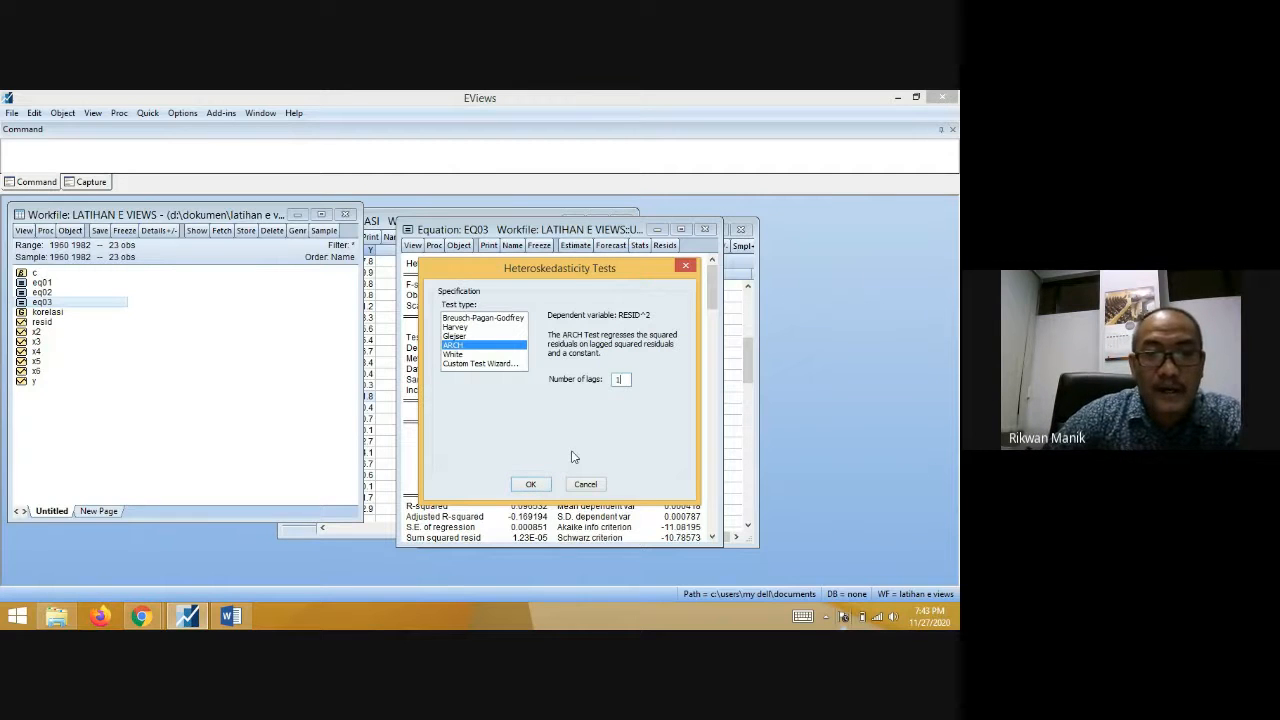
{"action": "left_click", "coordinate": [531, 484]}
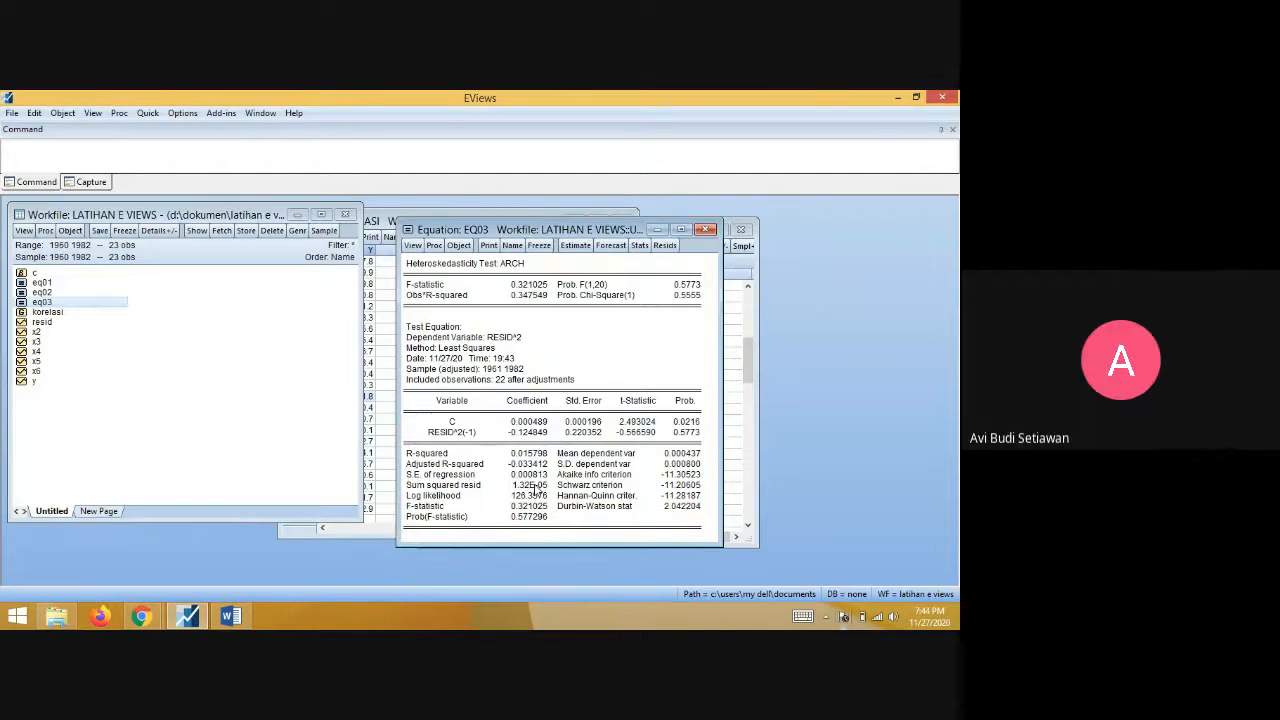
{"action": "left_click", "coordinate": [695, 299]}
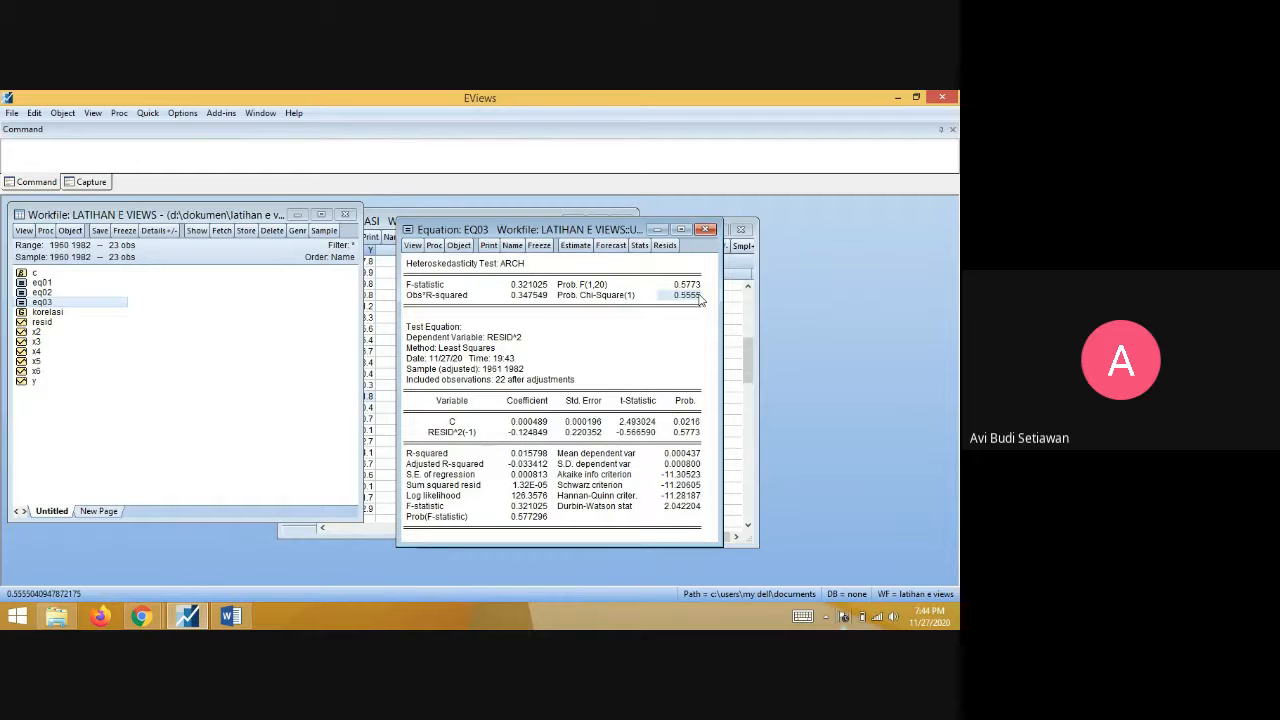
{"action": "left_click", "coordinate": [413, 247]}
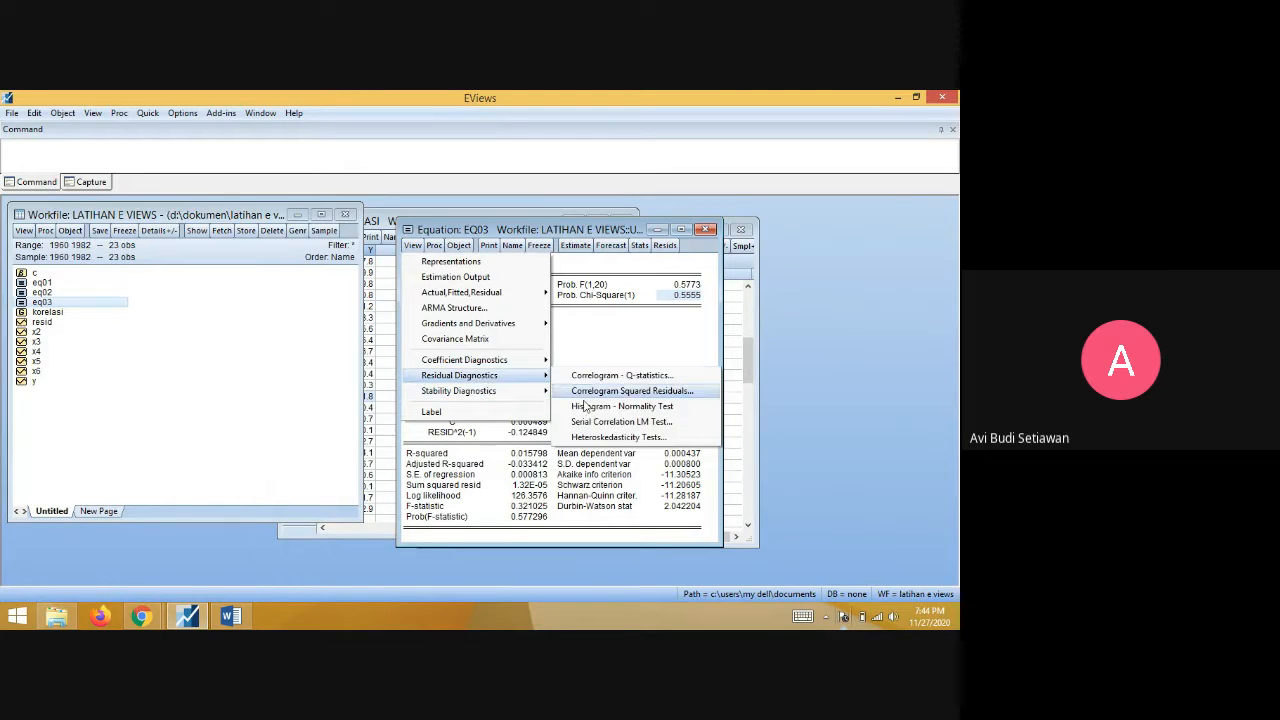
{"action": "left_click", "coordinate": [597, 438]}
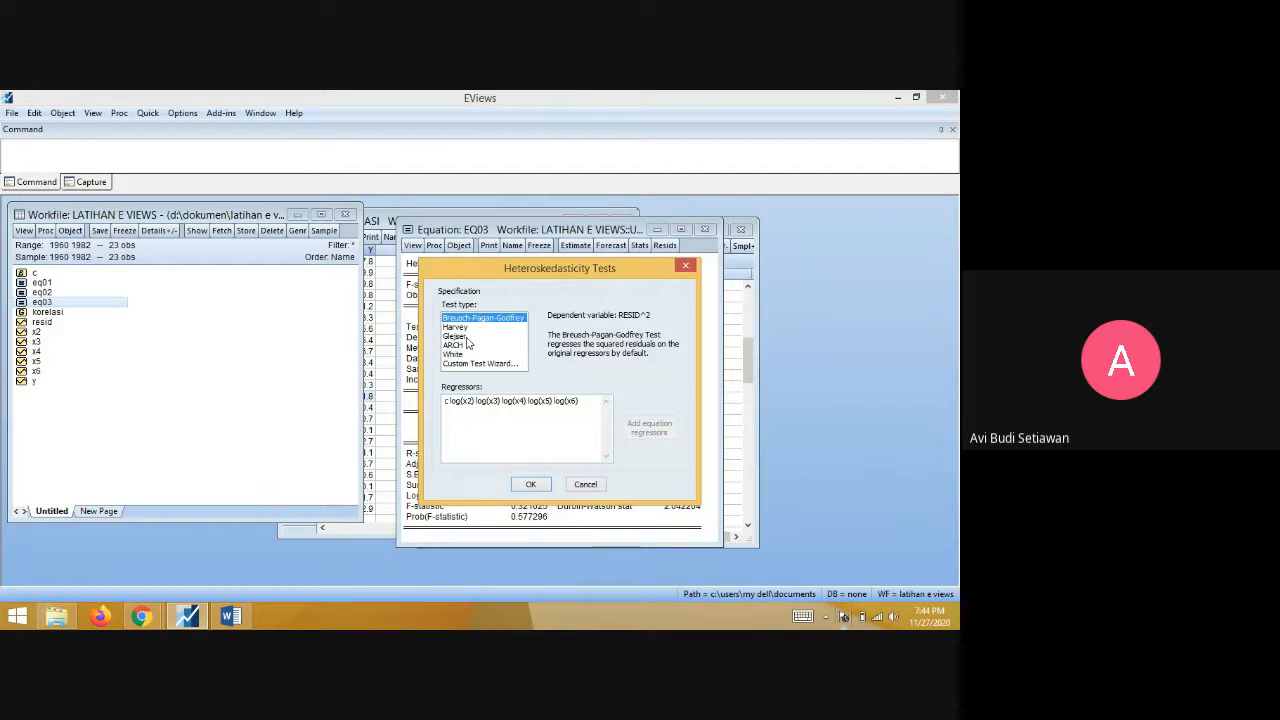
{"action": "left_click", "coordinate": [464, 364]}
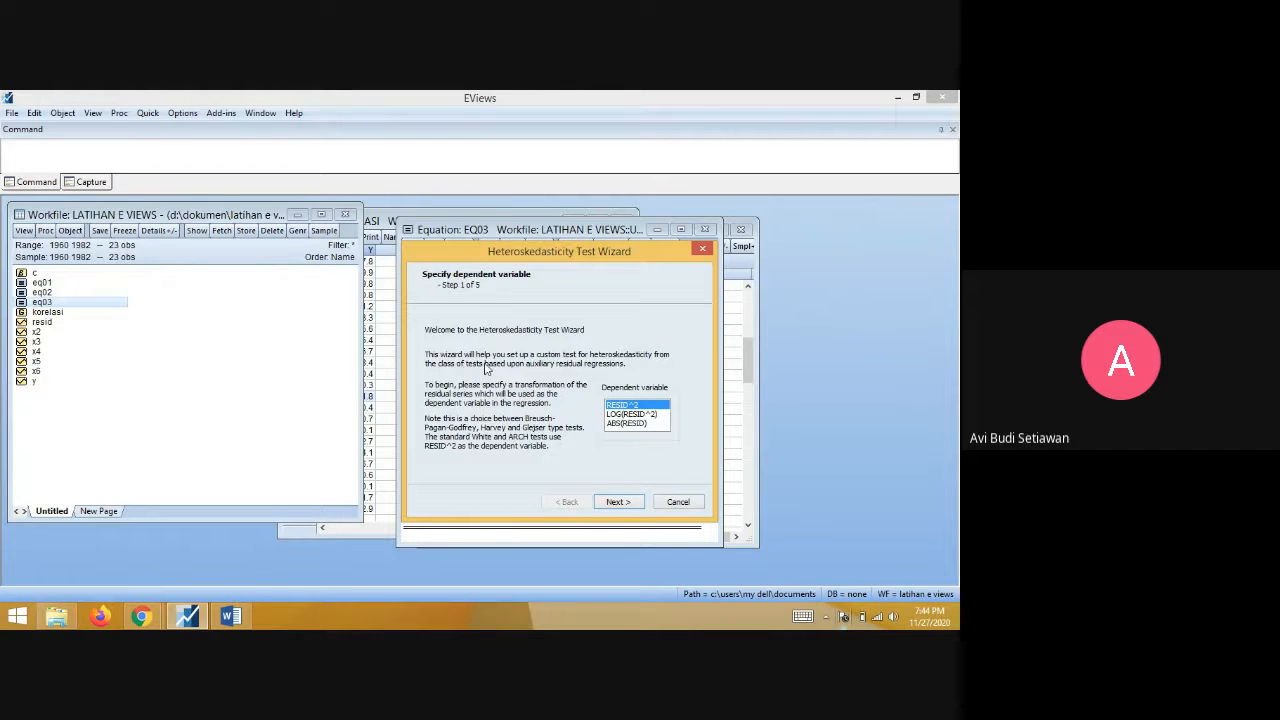
{"action": "left_click", "coordinate": [678, 502]}
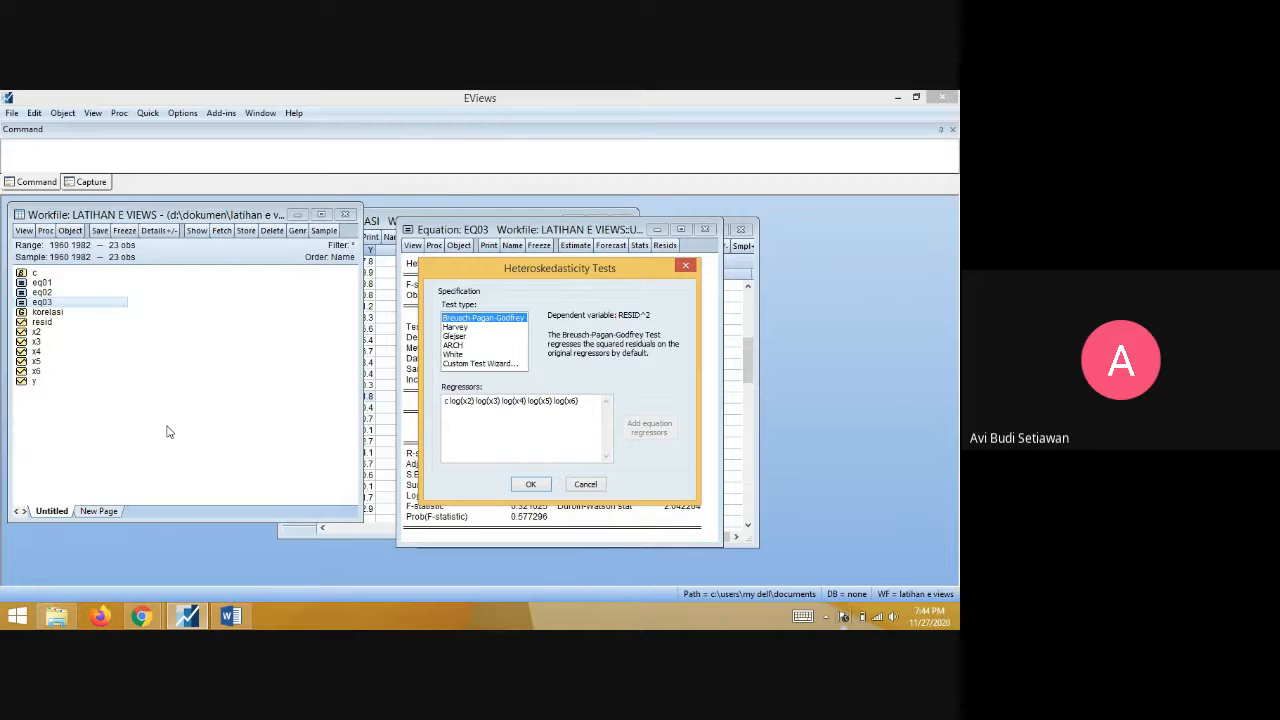
{"action": "left_click", "coordinate": [576, 487]}
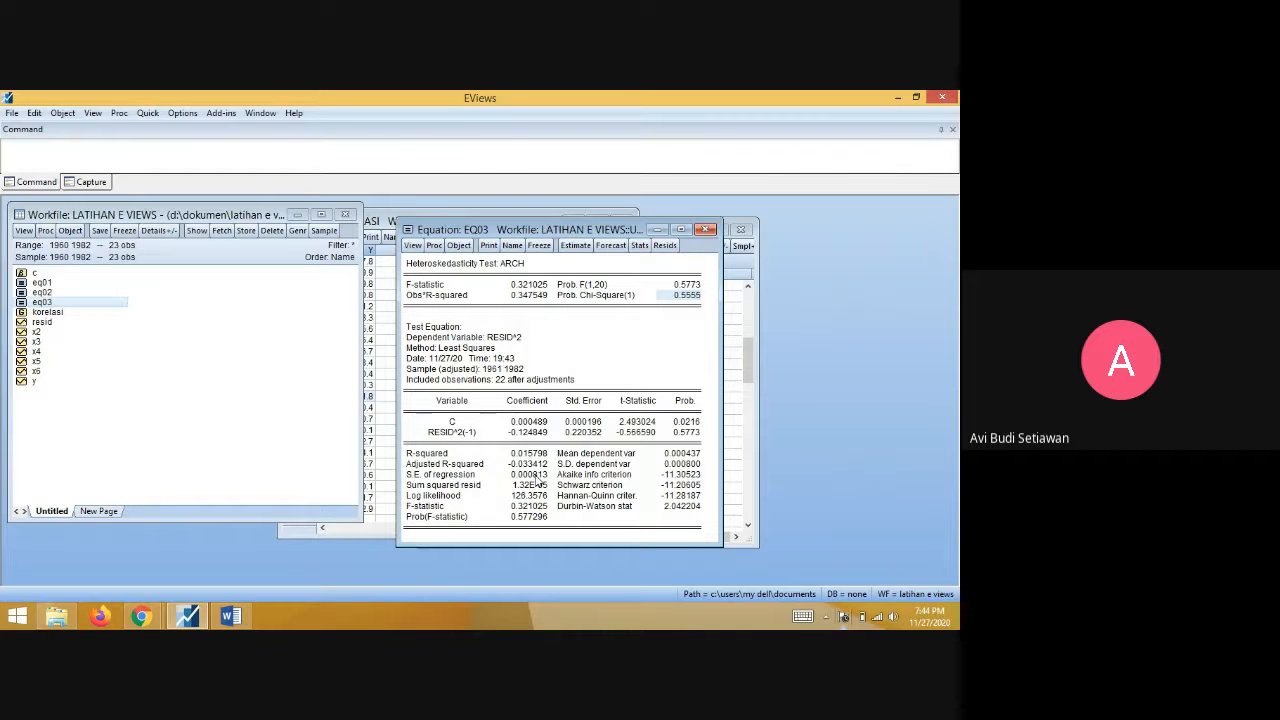
- Return equation EQ03 to its estimation output view
{"action": "left_click", "coordinate": [412, 246]}
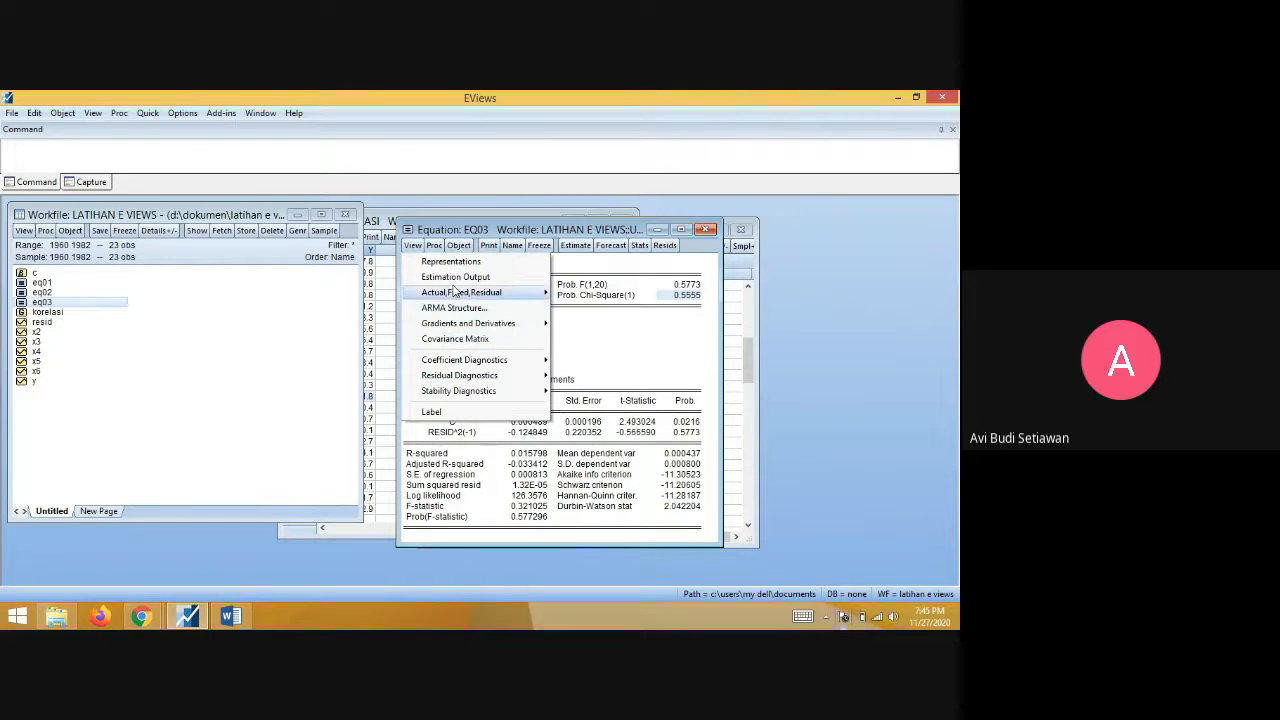
{"action": "left_click", "coordinate": [454, 277]}
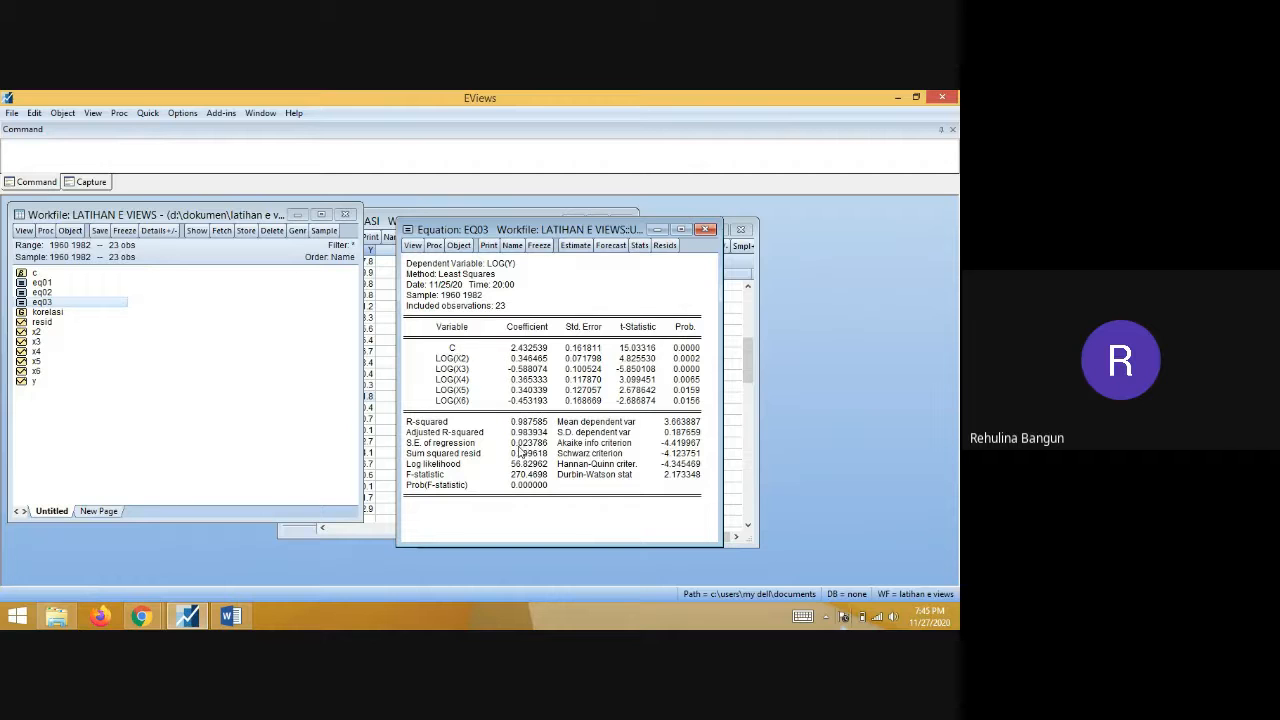
{"action": "left_click", "coordinate": [205, 620]}
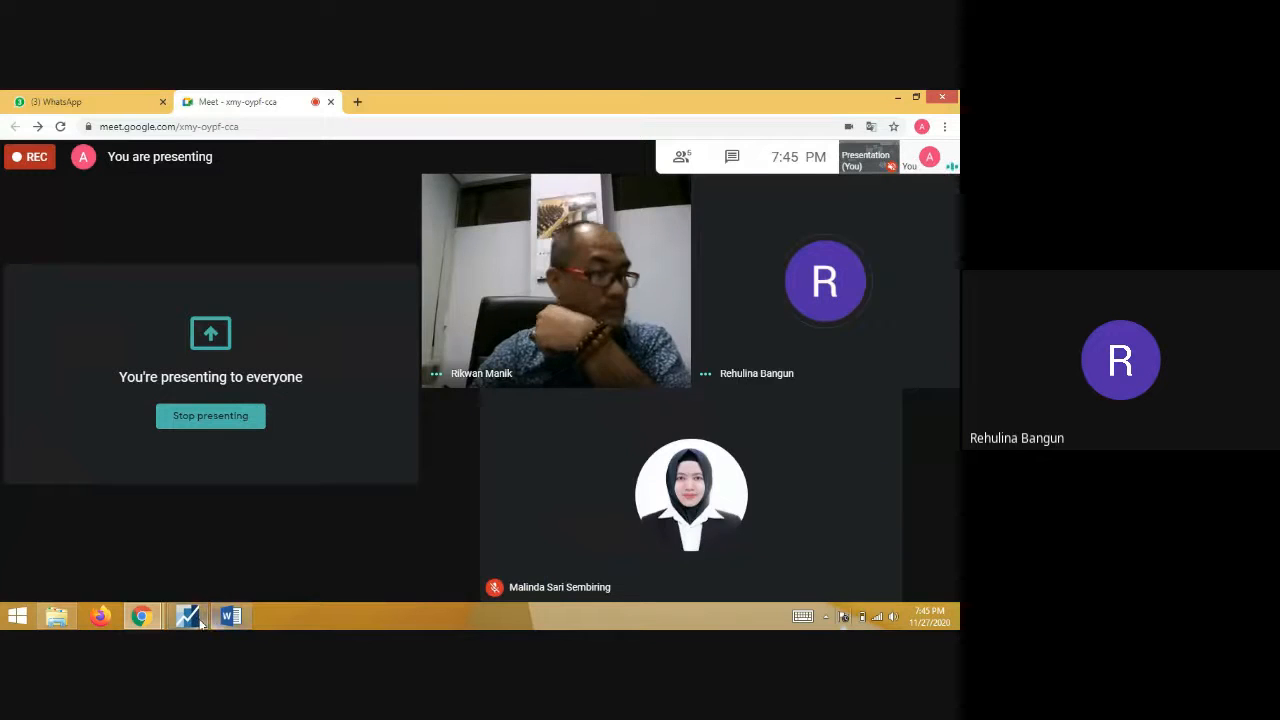
{"action": "mouse_move", "coordinate": [198, 621]}
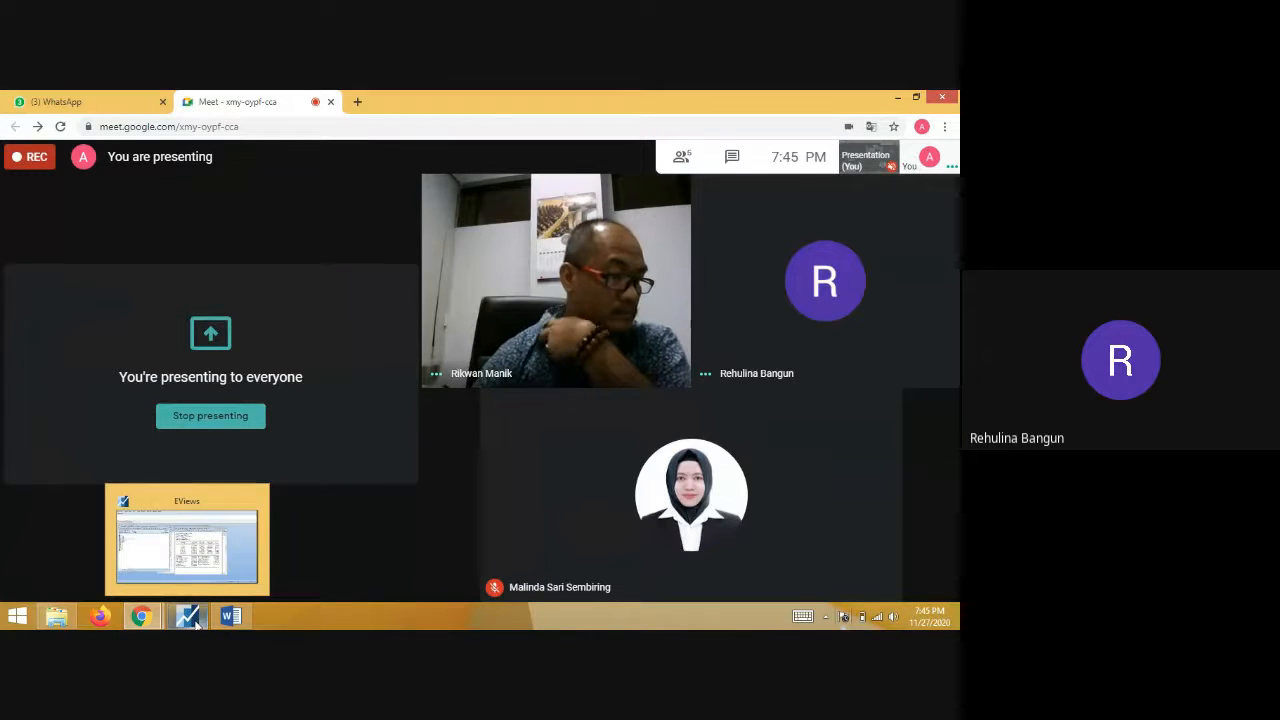
{"action": "left_click", "coordinate": [198, 621]}
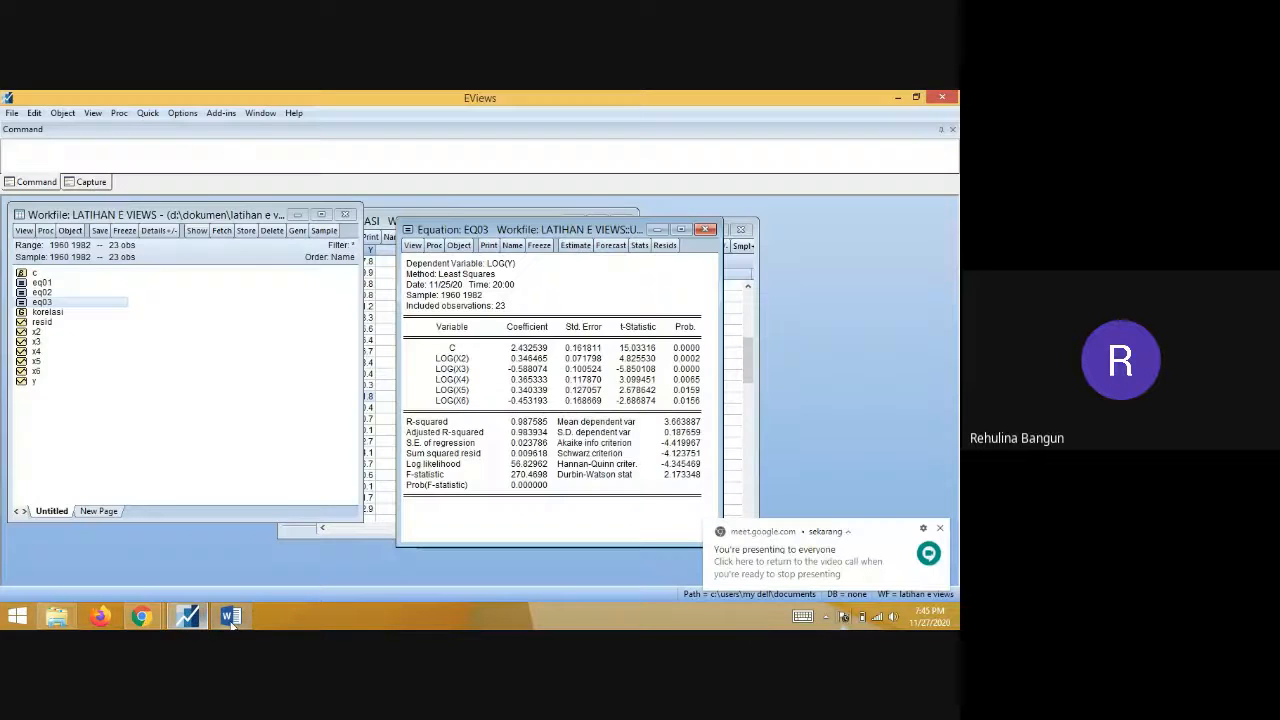
- Switch to the Word note and add the numbered heading "3. AUTOKORELASI" below the HETEROSKEDASTISITAS section, with an unnumbered line beneath it
{"action": "left_click", "coordinate": [230, 617]}
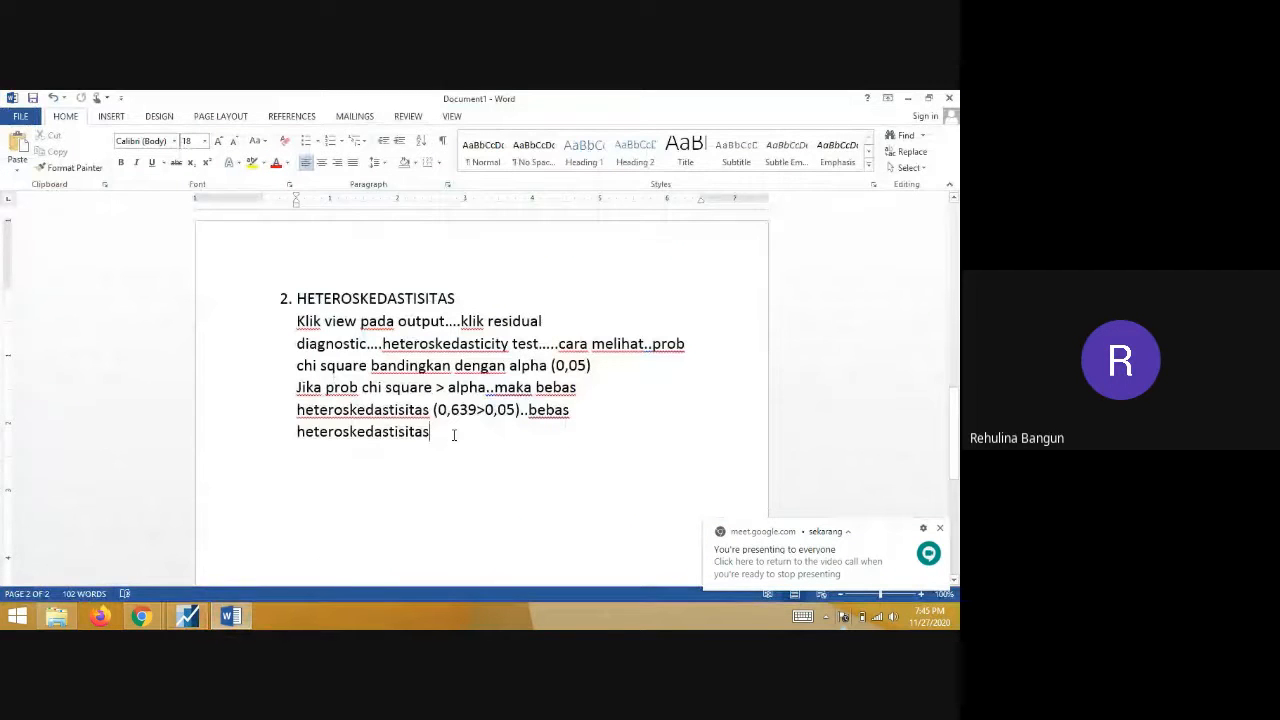
{"action": "key", "text": "Return"}
{"action": "key", "text": "Return"}
{"action": "key", "text": "Return"}
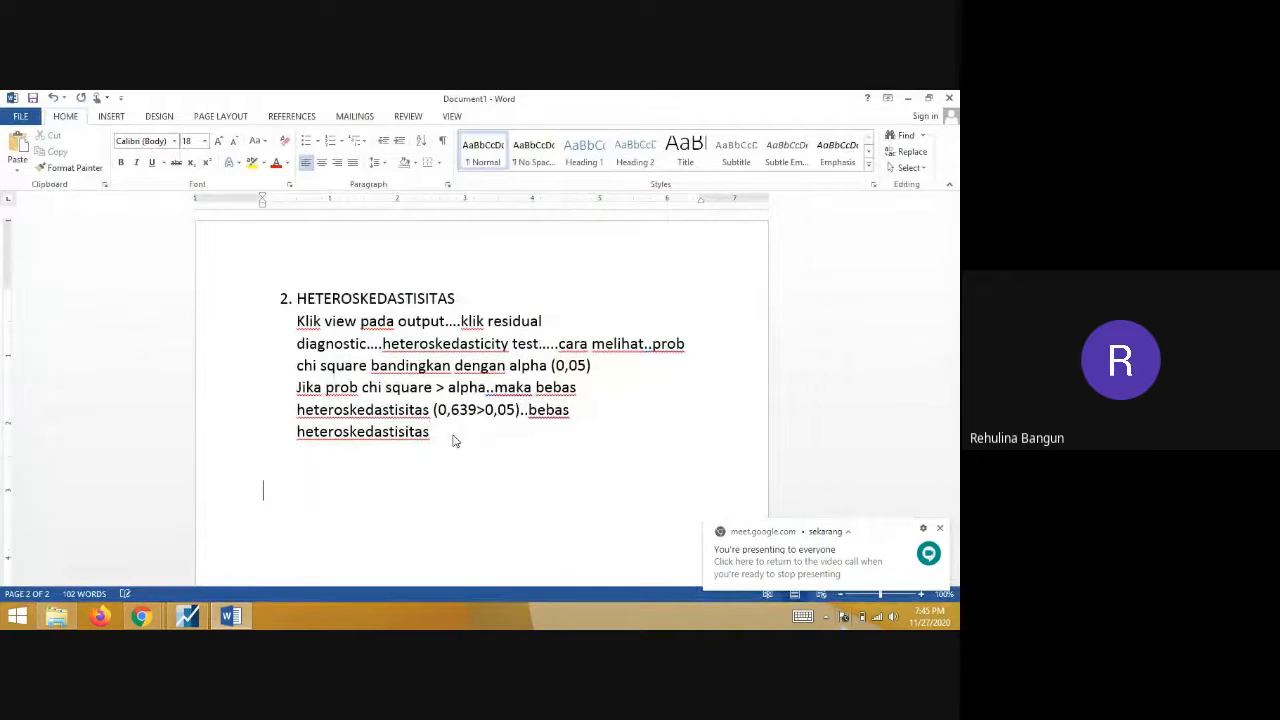
{"action": "type", "text": "3. "}
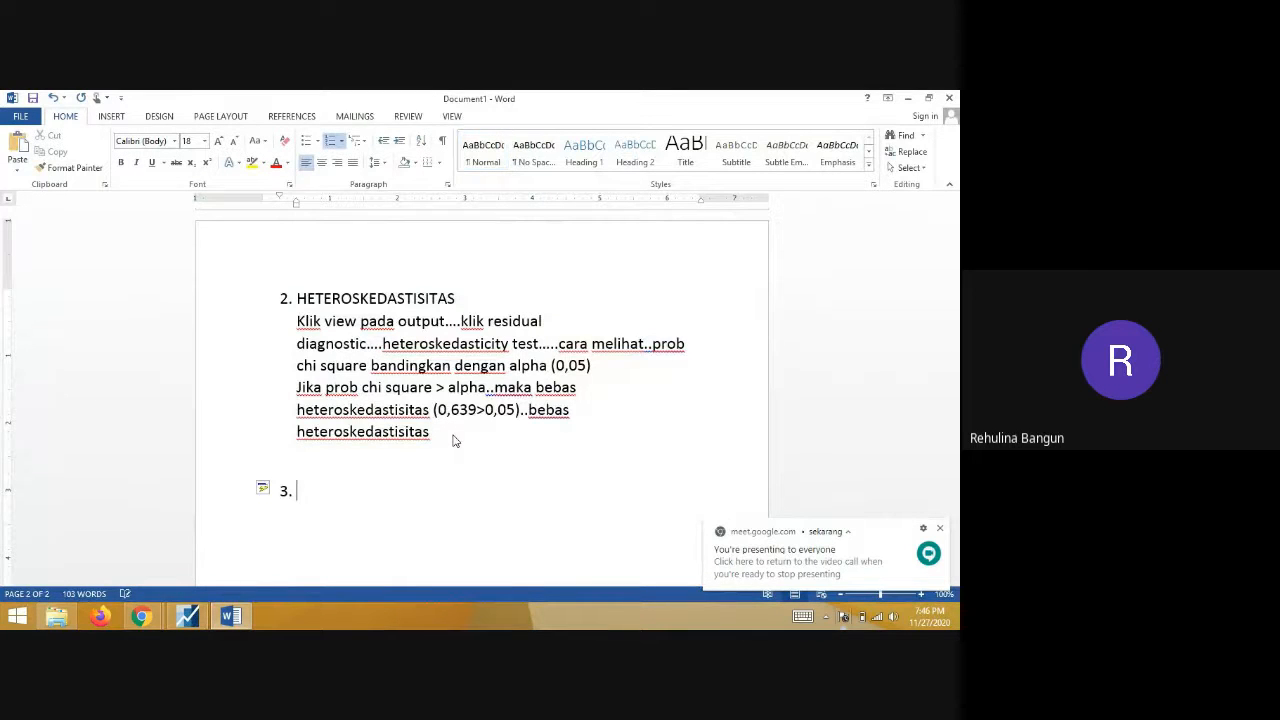
{"action": "type", "text": "auto"}
{"action": "key", "text": "BackSpace"}
{"action": "key", "text": "BackSpace"}
{"action": "key", "text": "BackSpace"}
{"action": "key", "text": "BackSpace"}
{"action": "key", "text": "BackSpace"}
{"action": "type", "text": "AUTOKORELASI"}
{"action": "key", "text": "Return"}
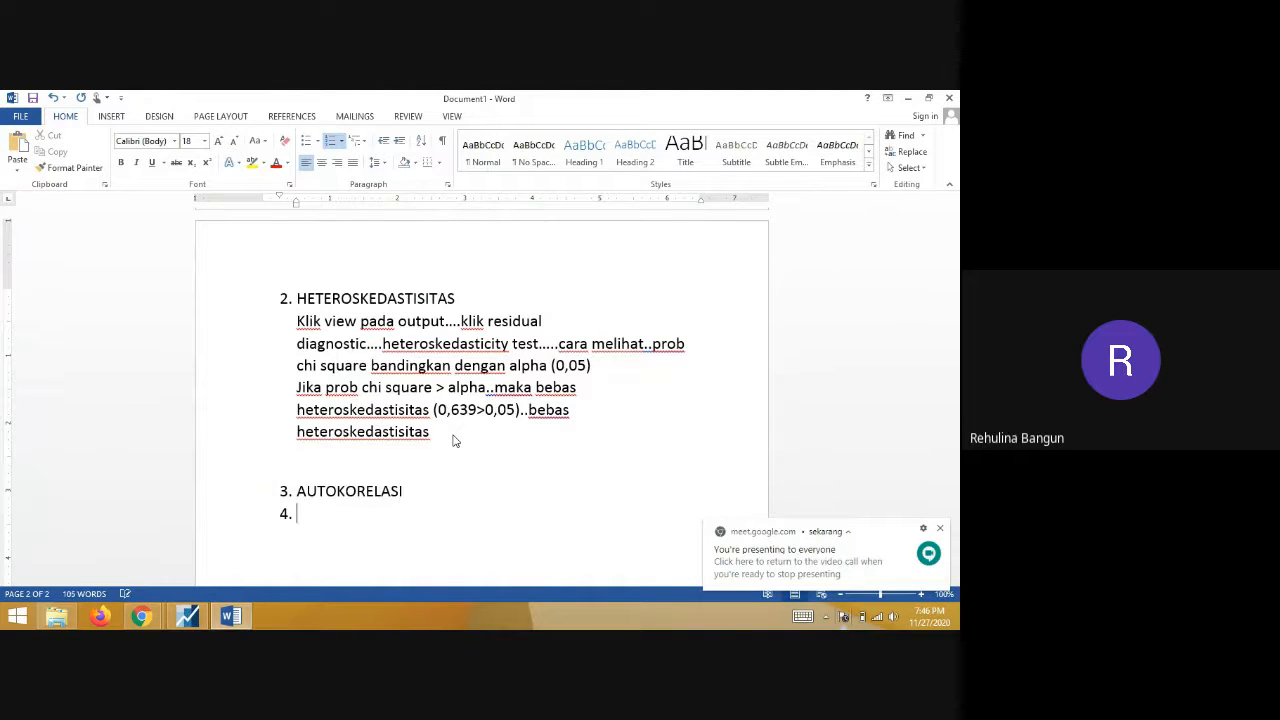
{"action": "key", "text": "BackSpace"}
- Switch to EViews and run the Serial Correlation LM Test on equation EQ03 with 2 lags, moving its window aside
{"action": "left_click", "coordinate": [188, 616]}
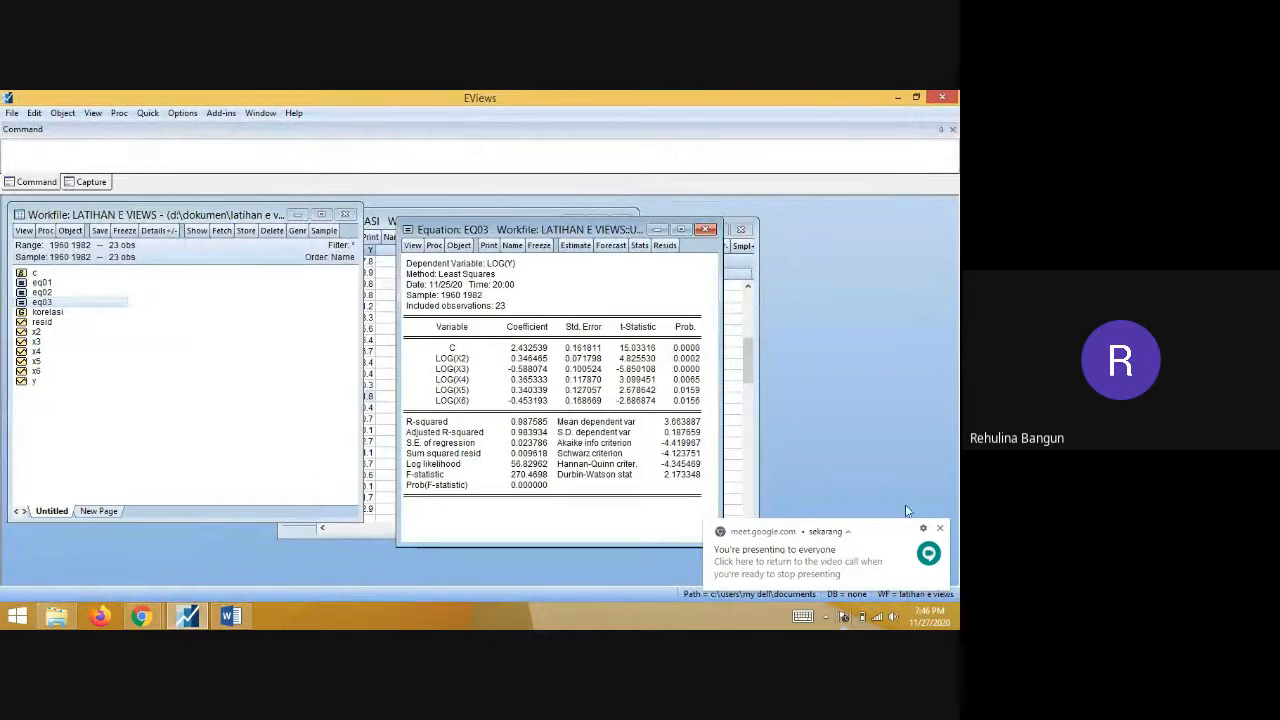
{"action": "left_click", "coordinate": [940, 528]}
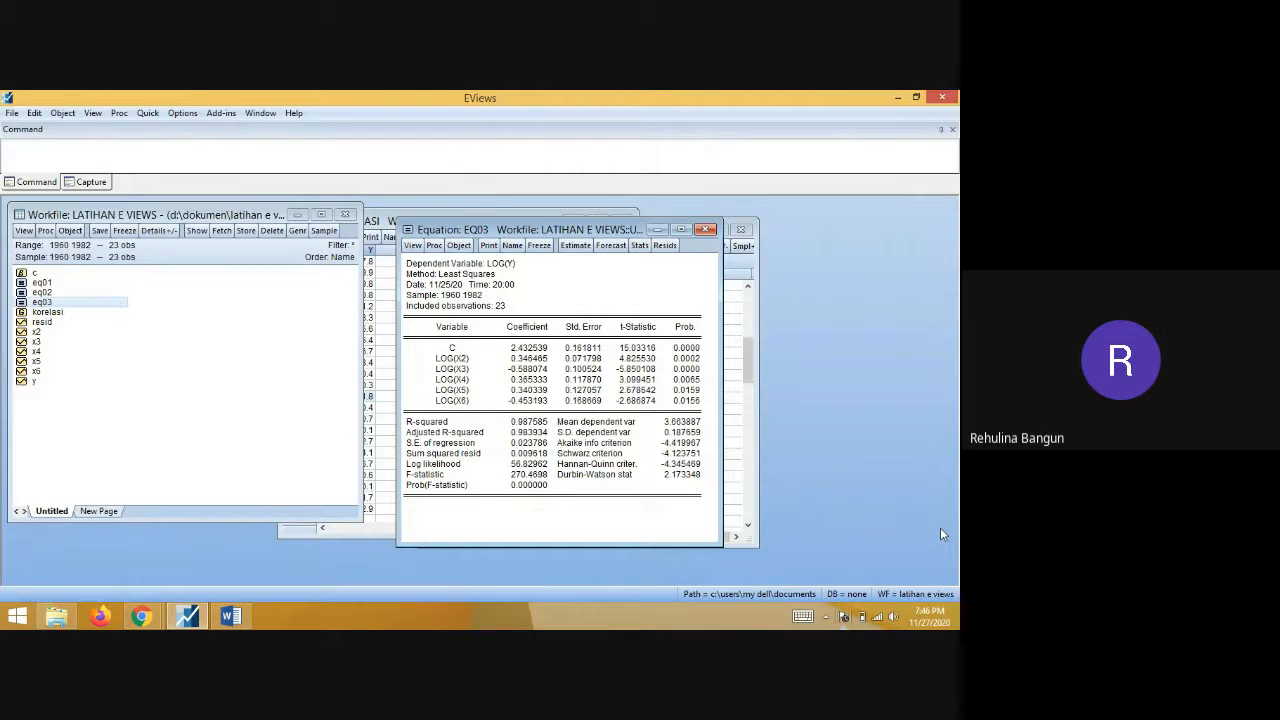
{"action": "left_click", "coordinate": [413, 246]}
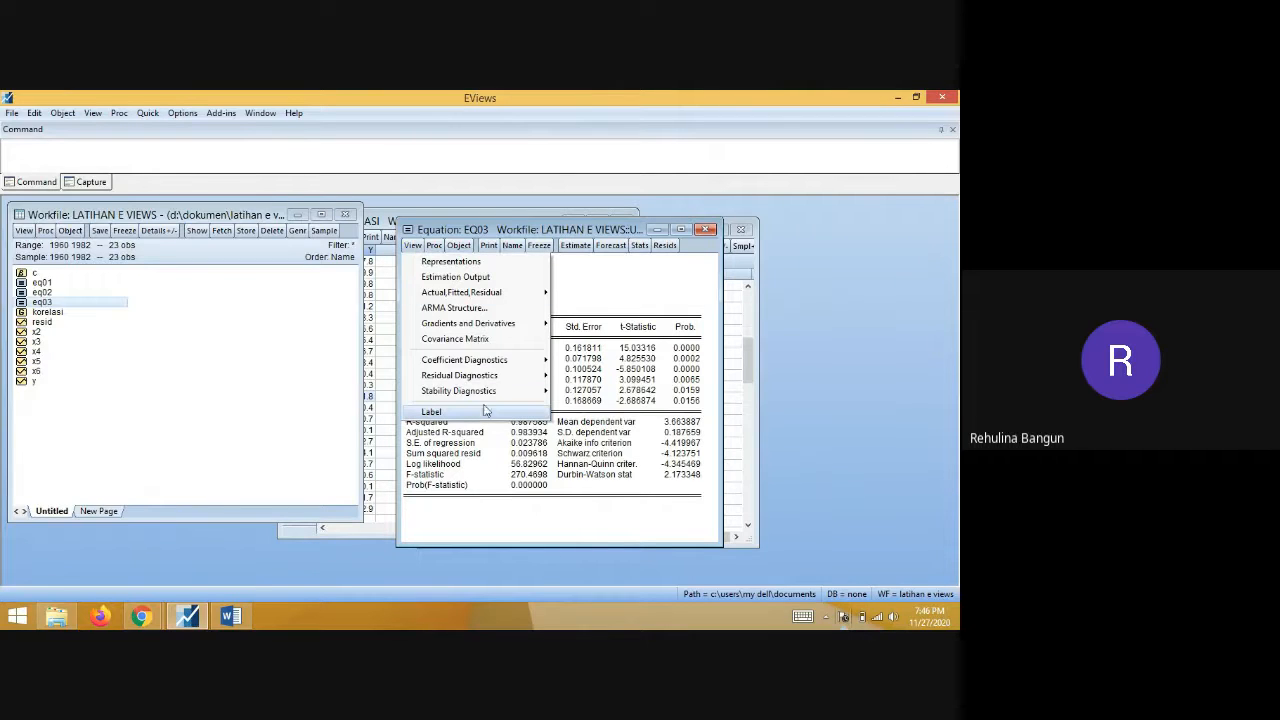
{"action": "mouse_move", "coordinate": [514, 377]}
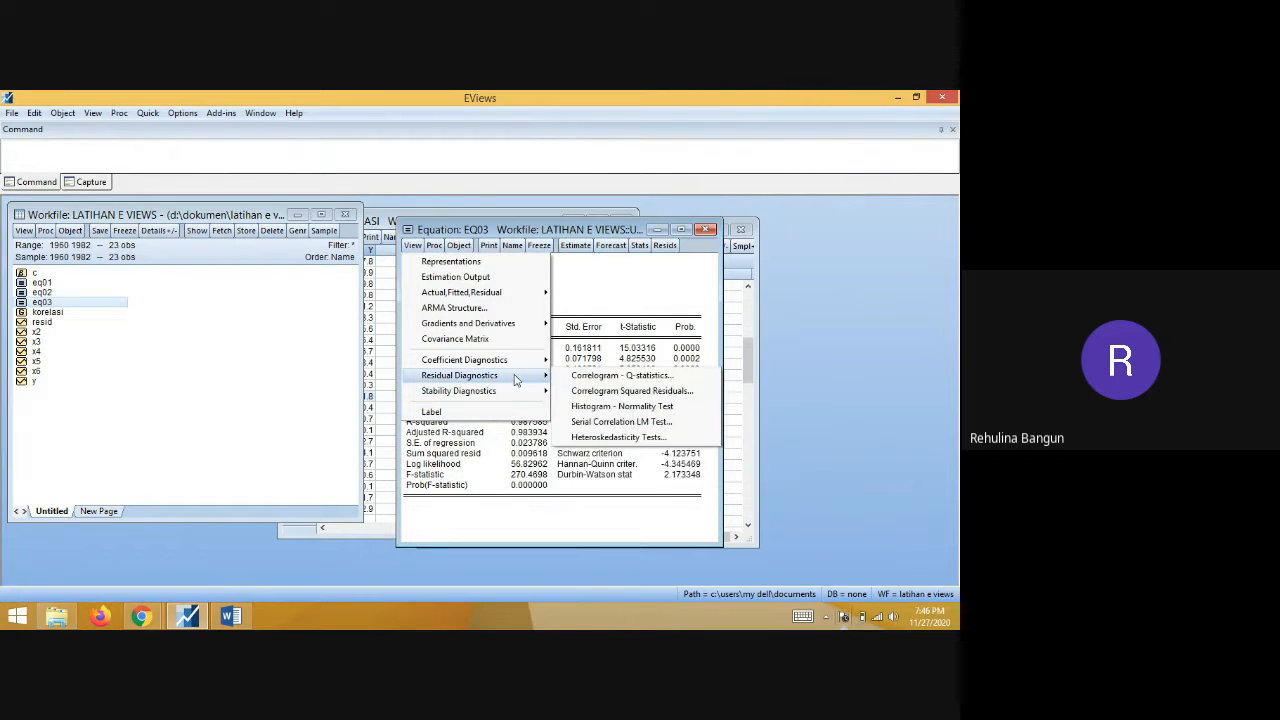
{"action": "left_click", "coordinate": [612, 424]}
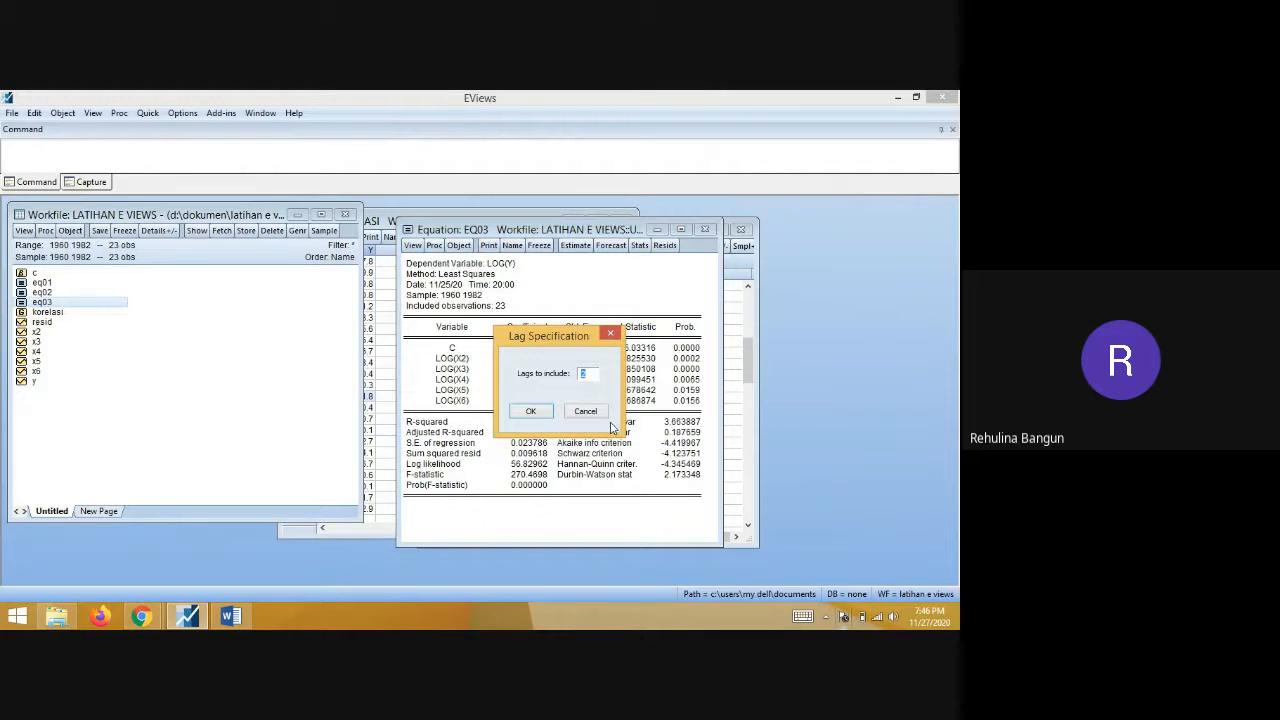
{"action": "left_click", "coordinate": [531, 412]}
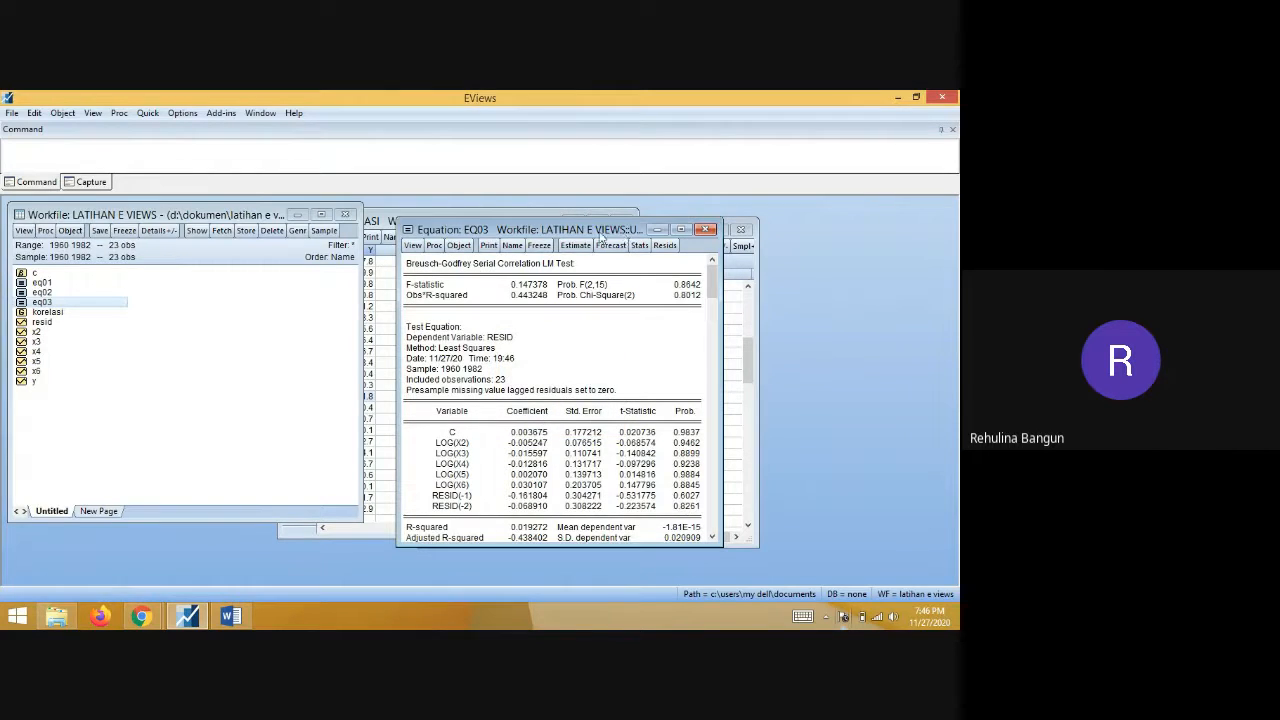
{"action": "left_click_drag", "start_coordinate": [602, 236], "coordinate": [512, 213]}
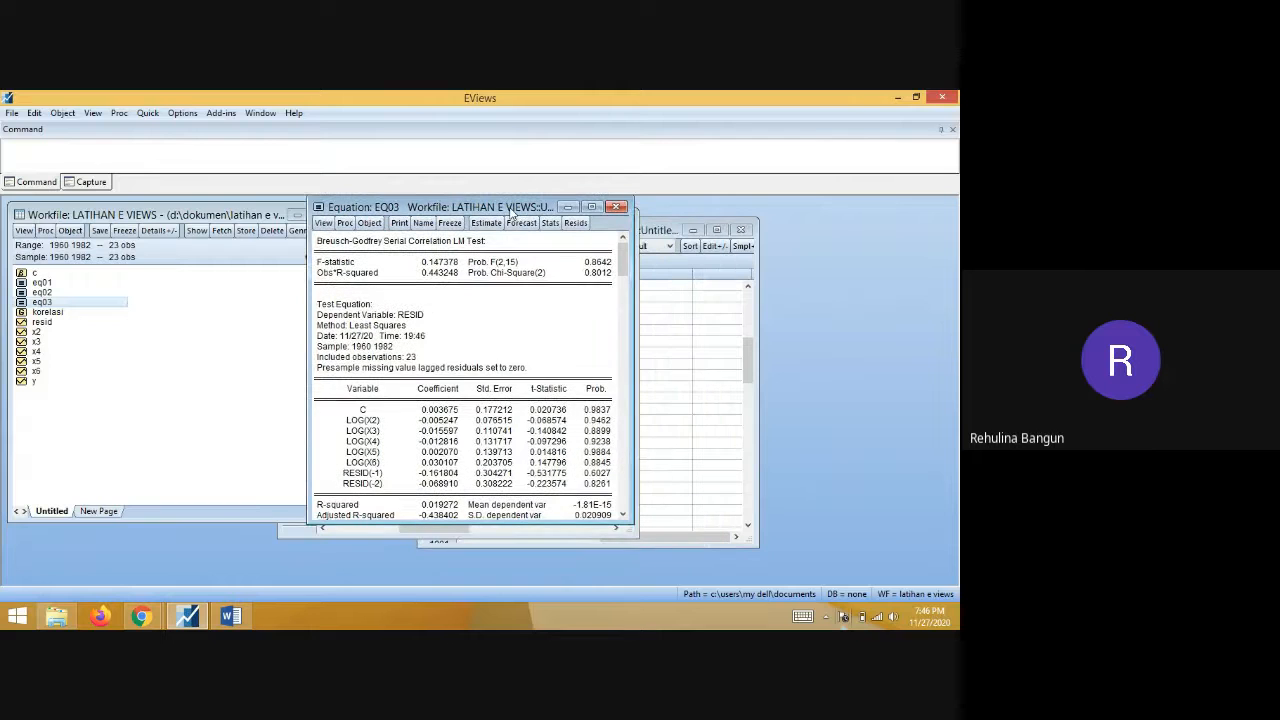
- In the Word note, write "KLIK VIEW PADA OUPUT...klik residual diagnostic...klik serial correlation LM test...pada lag to include klik 2.." under AUTOKORELASI
{"action": "left_click", "coordinate": [230, 616]}
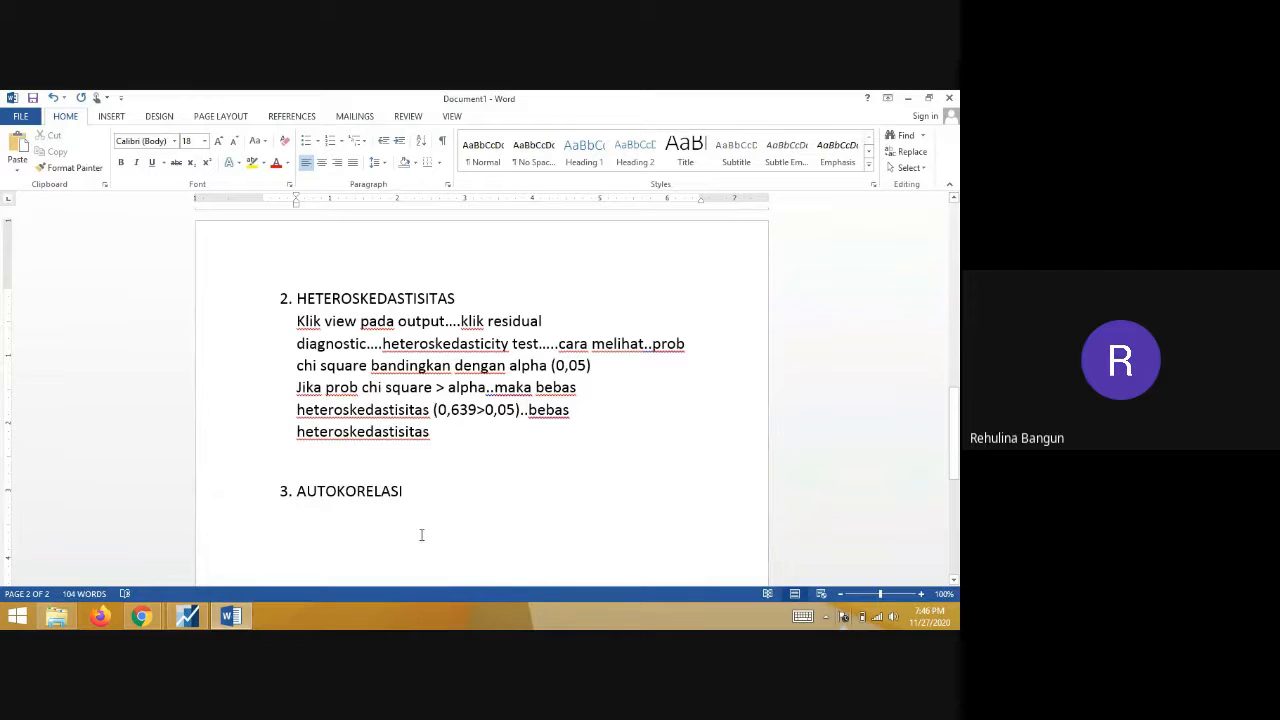
{"action": "type", "text": "KL"}
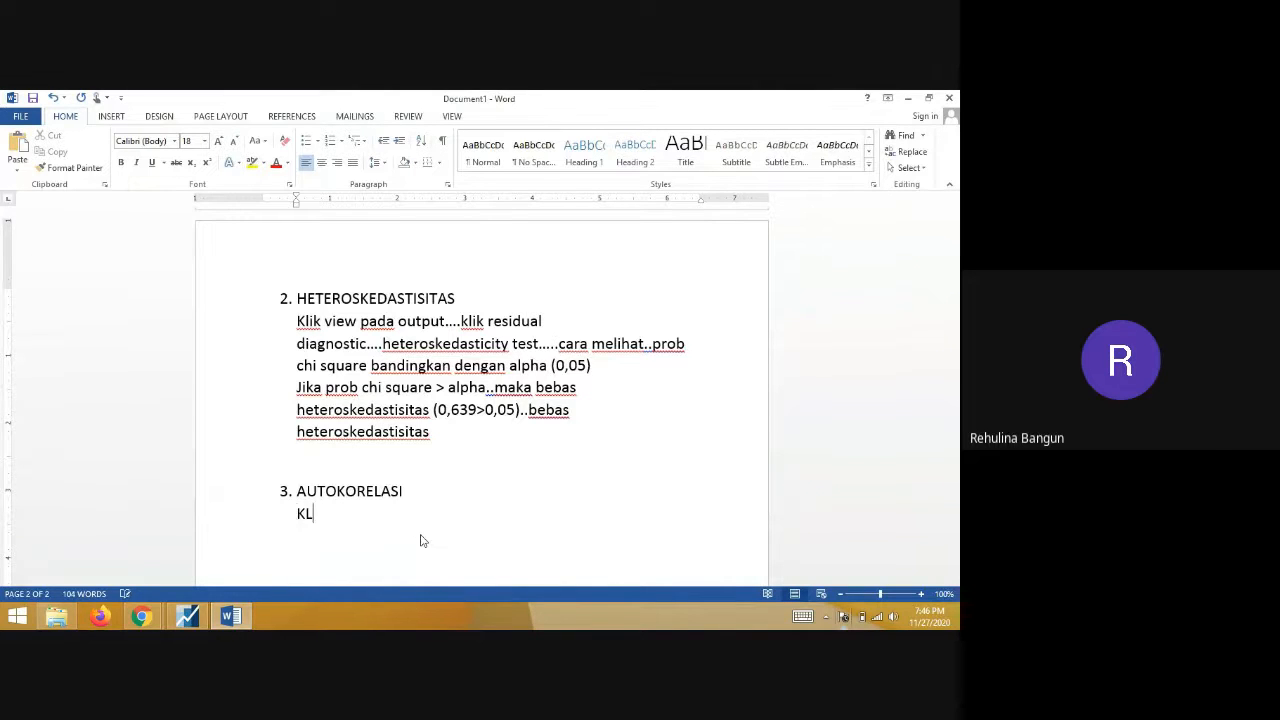
{"action": "type", "text": "IK VIEW PADA OUPUT..."}
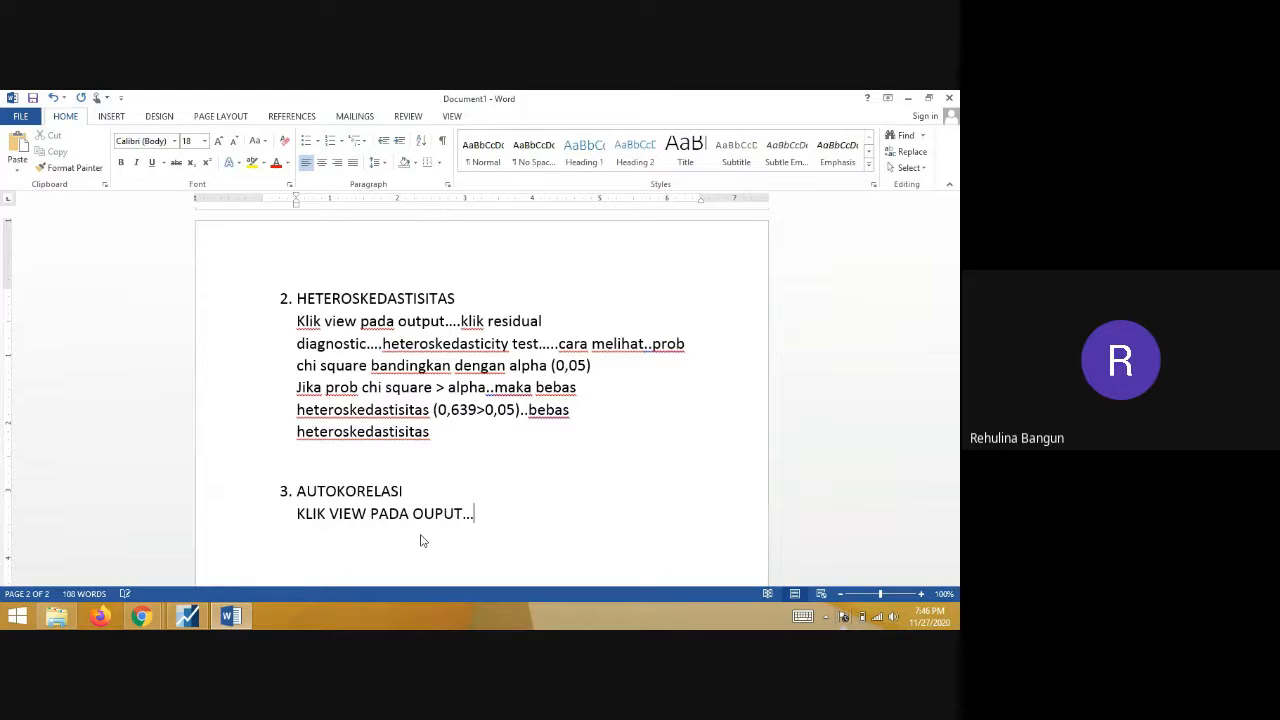
{"action": "type", "text": "klik residual diagnosti"}
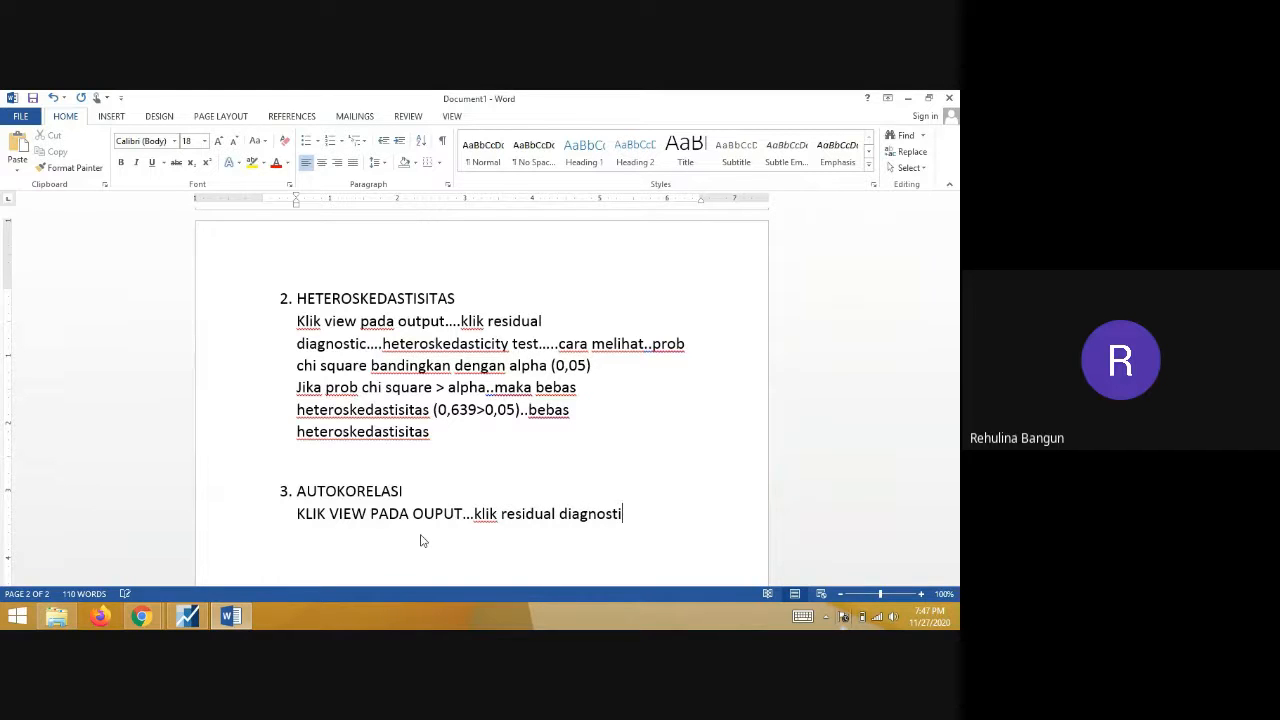
{"action": "type", "text": "c...klik serial co"}
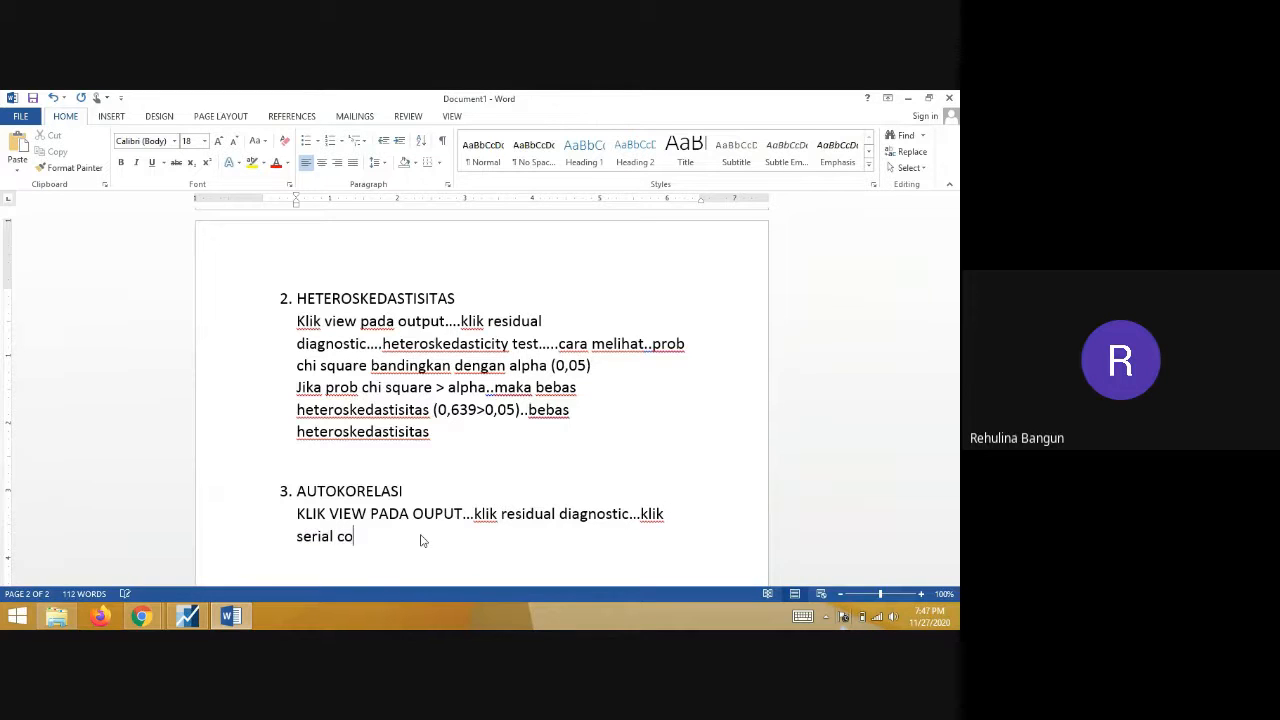
{"action": "type", "text": "rrelation LM test...pada lag t"}
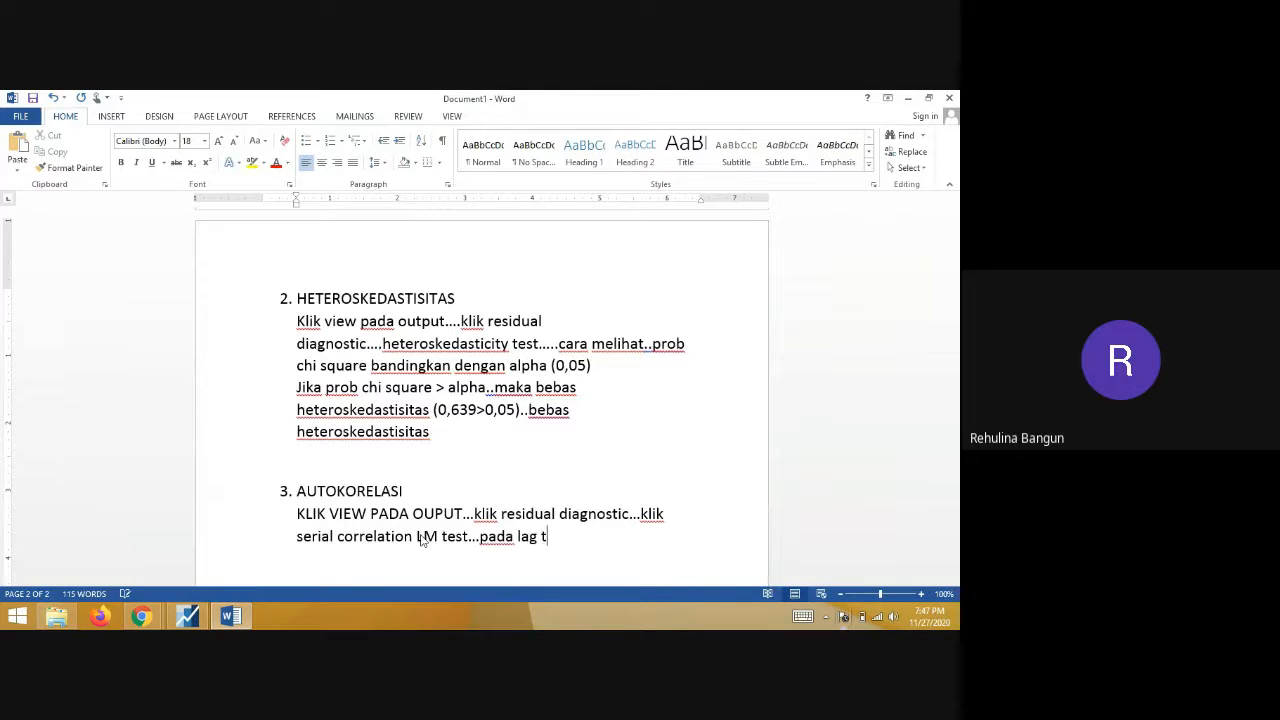
{"action": "type", "text": "o include klik 2.."}
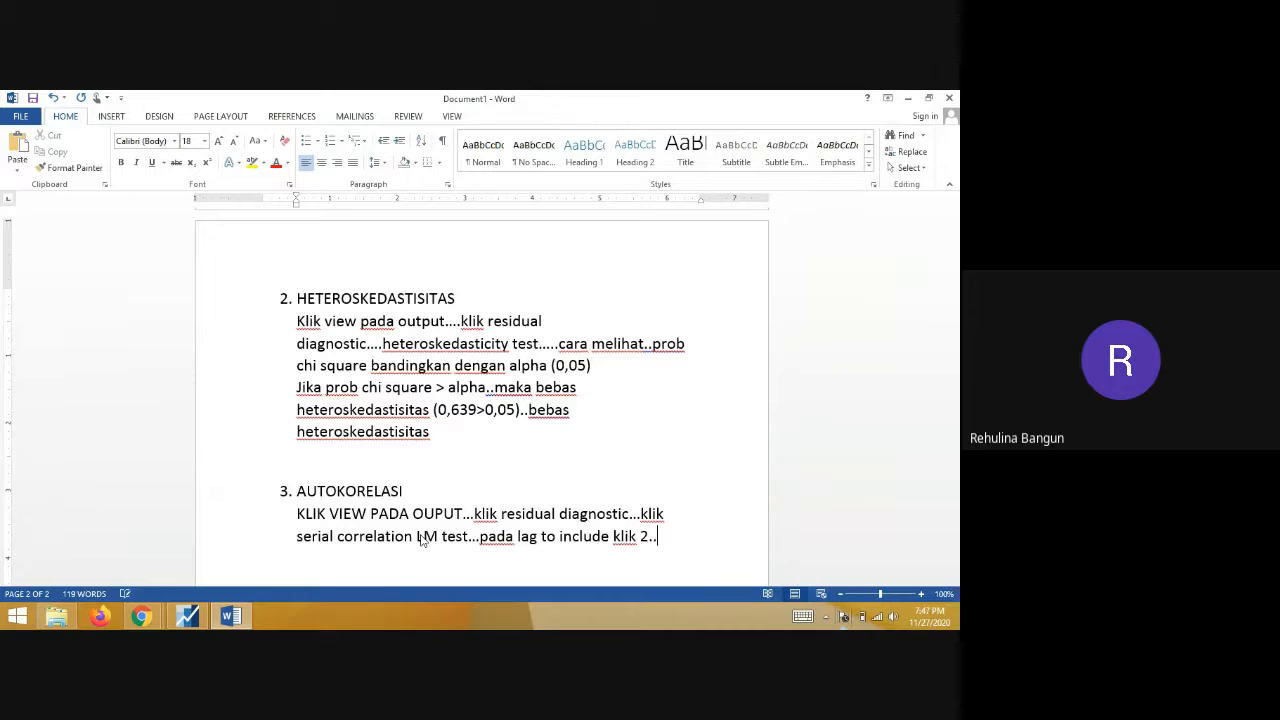
{"action": "key", "text": "Return"}
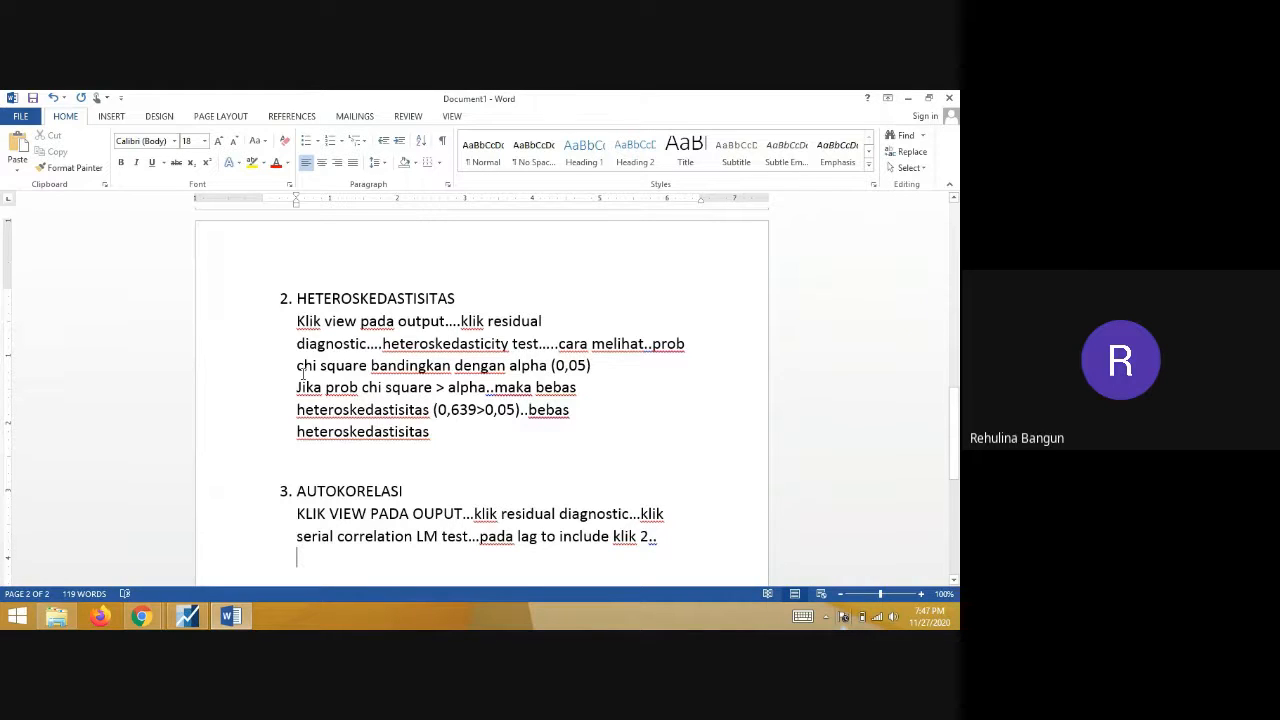
- Copy the chi square versus alpha (0,05) comparison and the text through "maka bebas" from HETEROSKEDASTISITAS to the end of the AUTOKORELASI section
{"action": "left_click_drag", "start_coordinate": [297, 366], "coordinate": [677, 389]}
{"action": "key", "text": "ctrl+c"}
{"action": "left_click", "coordinate": [693, 540]}
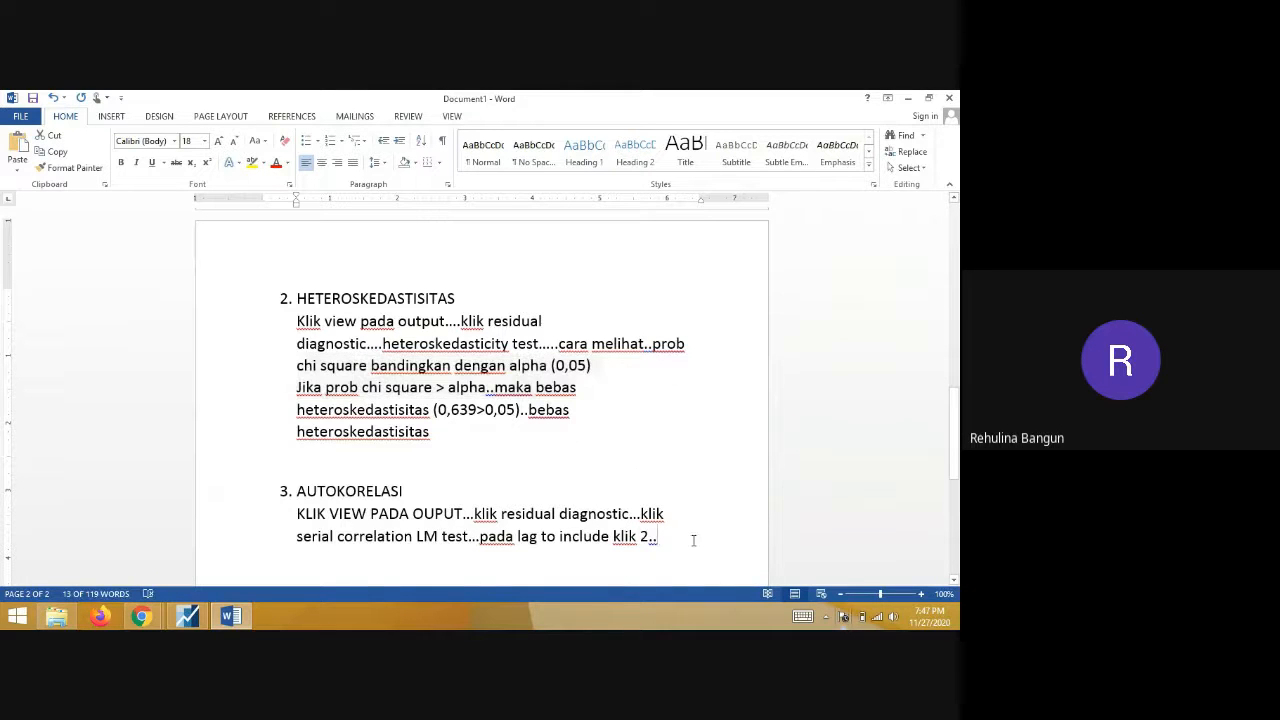
{"action": "key", "text": "Return"}
{"action": "key", "text": "ctrl+v"}
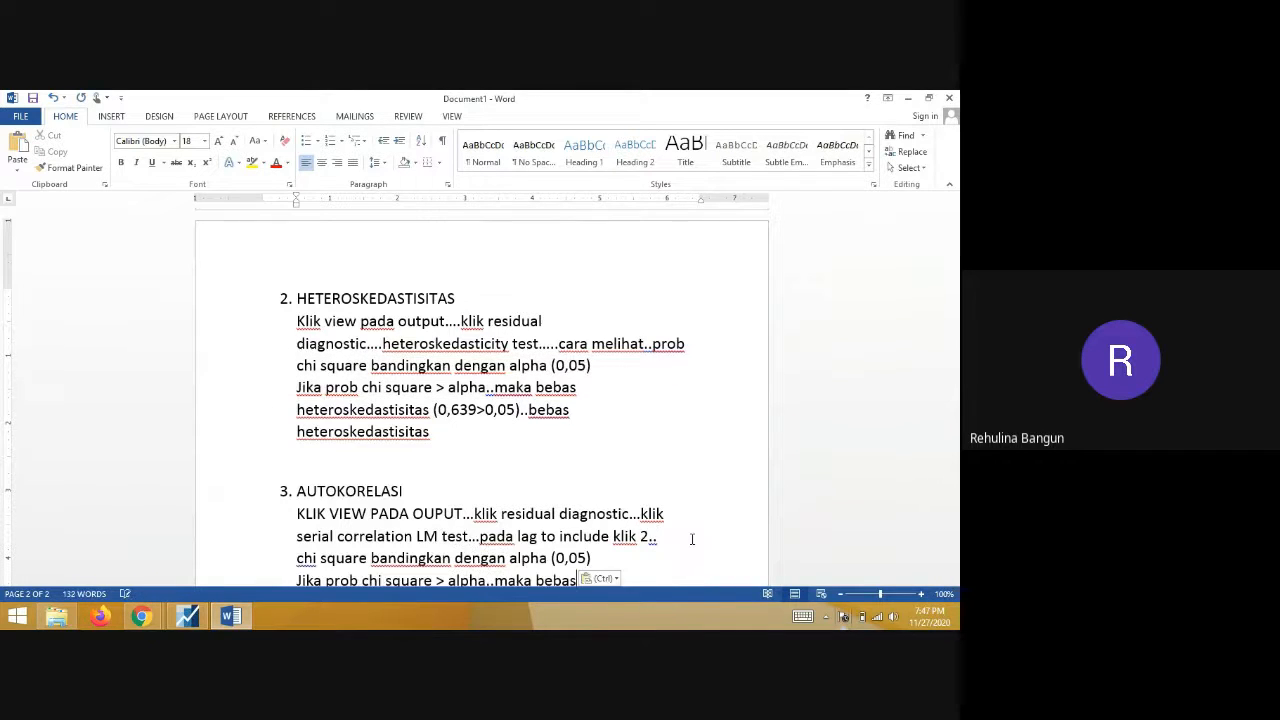
- Select the LM test's Chi-Square probability in EViews and add the line "Ini adalah pendekatan lagrange multiplier" to the Word note's AUTOKORELASI section
{"action": "left_click", "coordinate": [180, 615]}
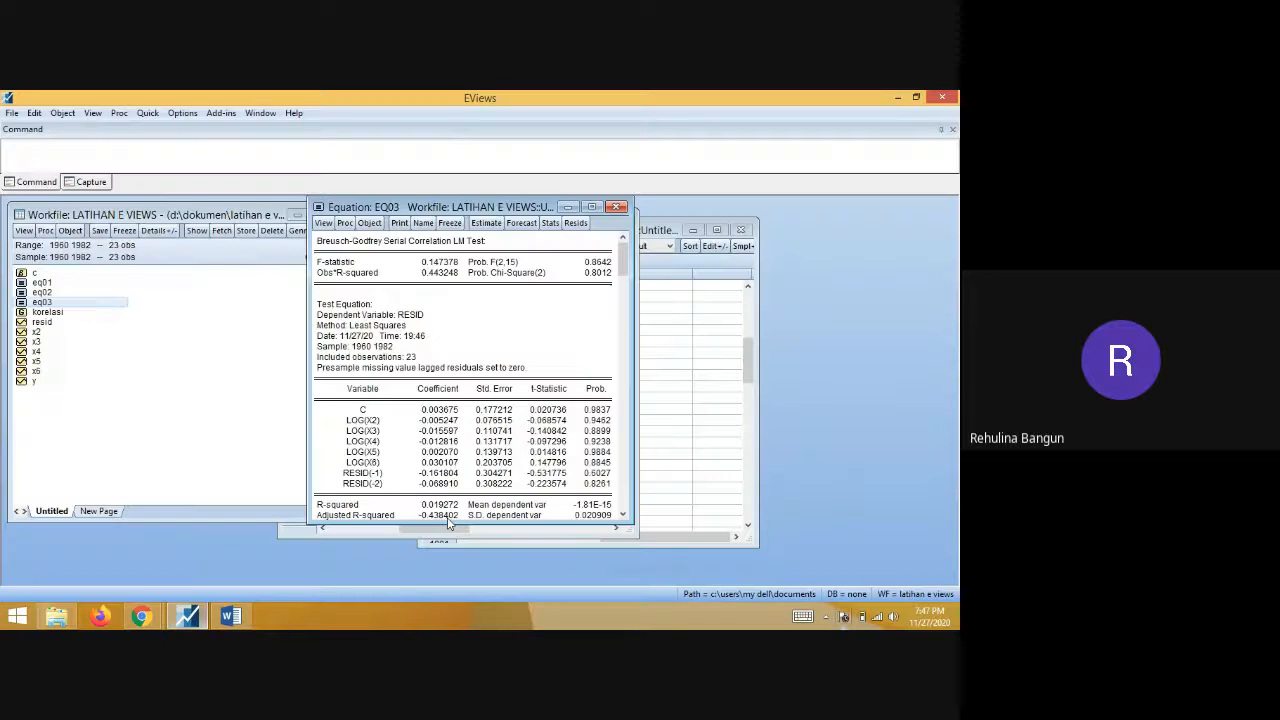
{"action": "left_click", "coordinate": [598, 272]}
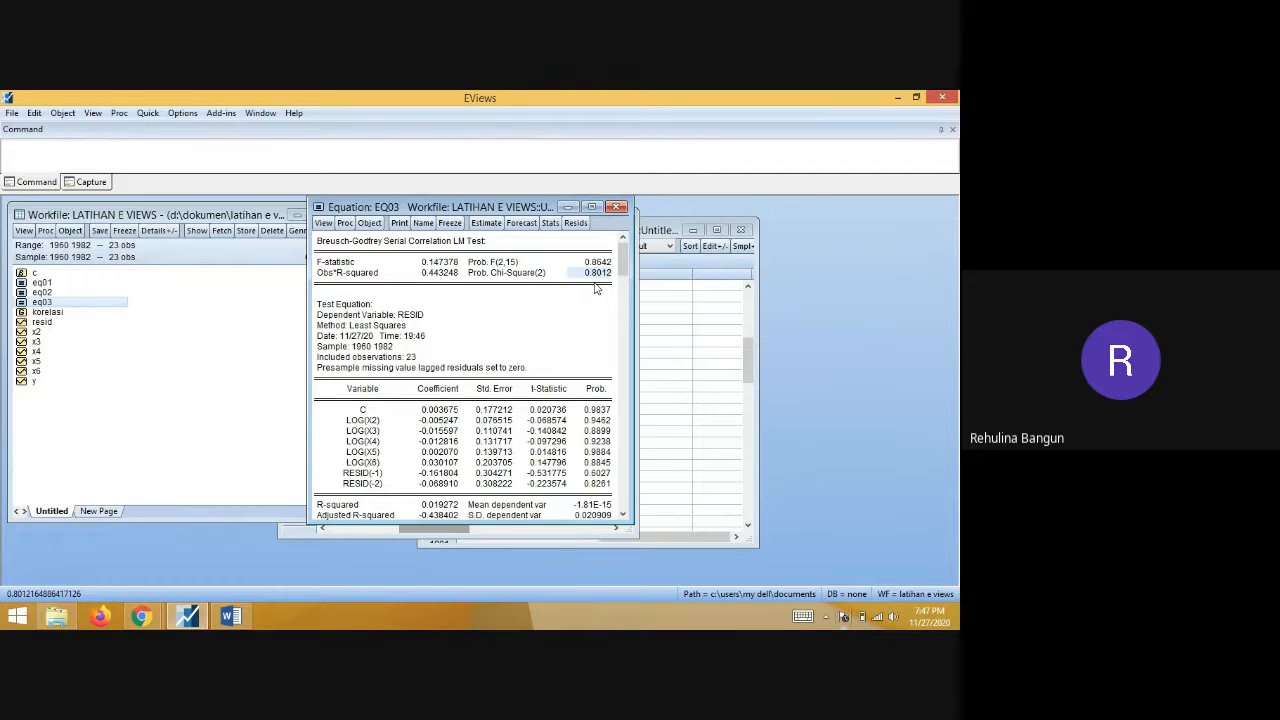
{"action": "left_click", "coordinate": [235, 617]}
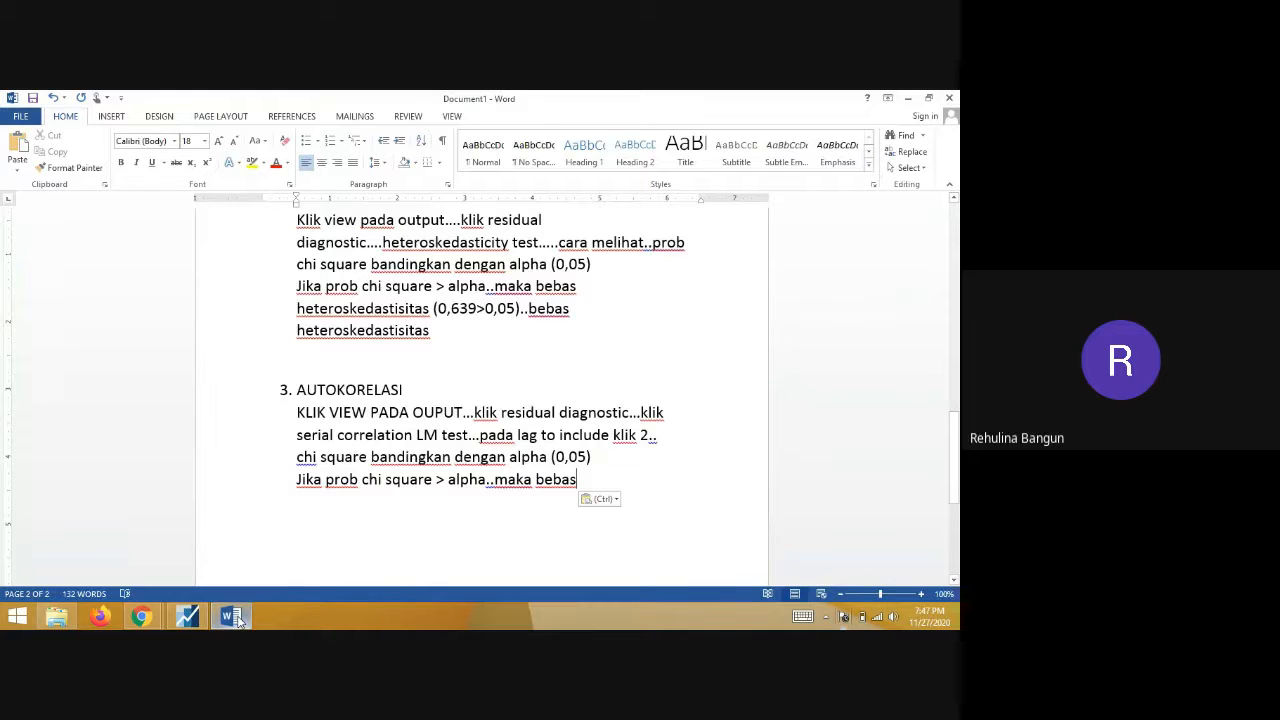
{"action": "key", "text": "Return"}
{"action": "type", "text": "Ini adalah p"}
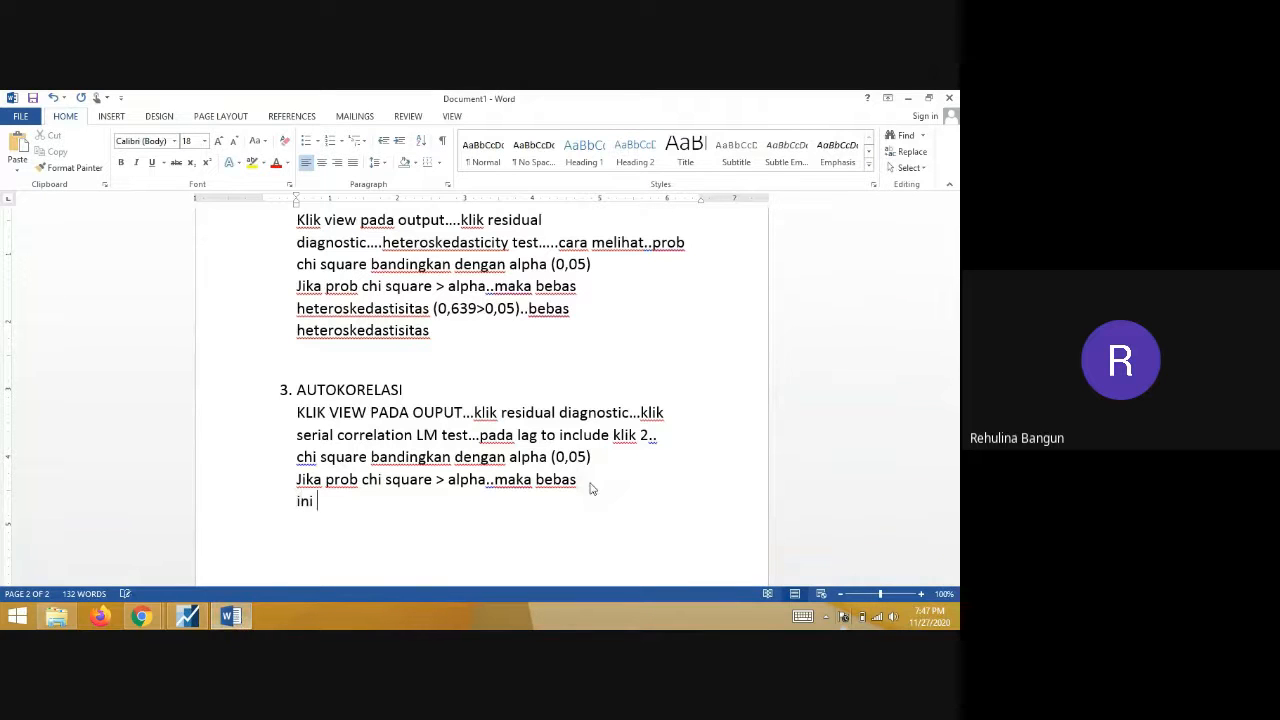
{"action": "type", "text": "endekatan"}
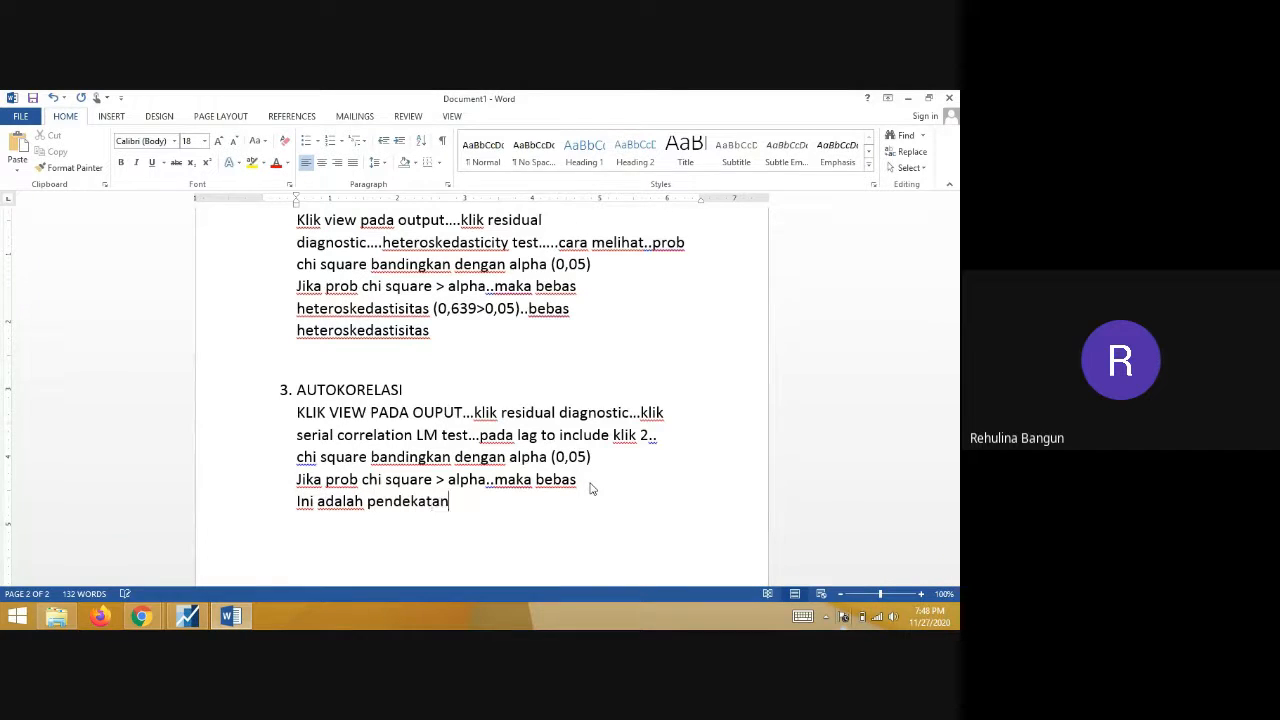
{"action": "type", "text": " lagrange m"}
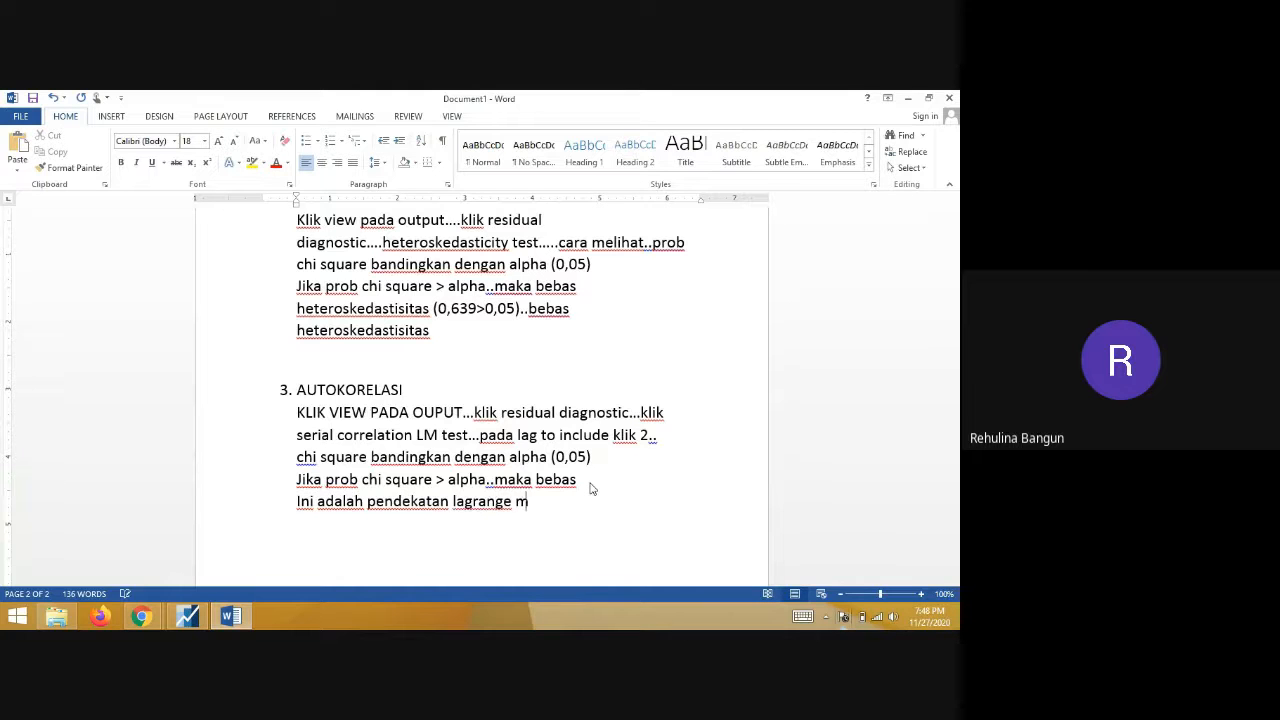
{"action": "type", "text": "ultiplier"}
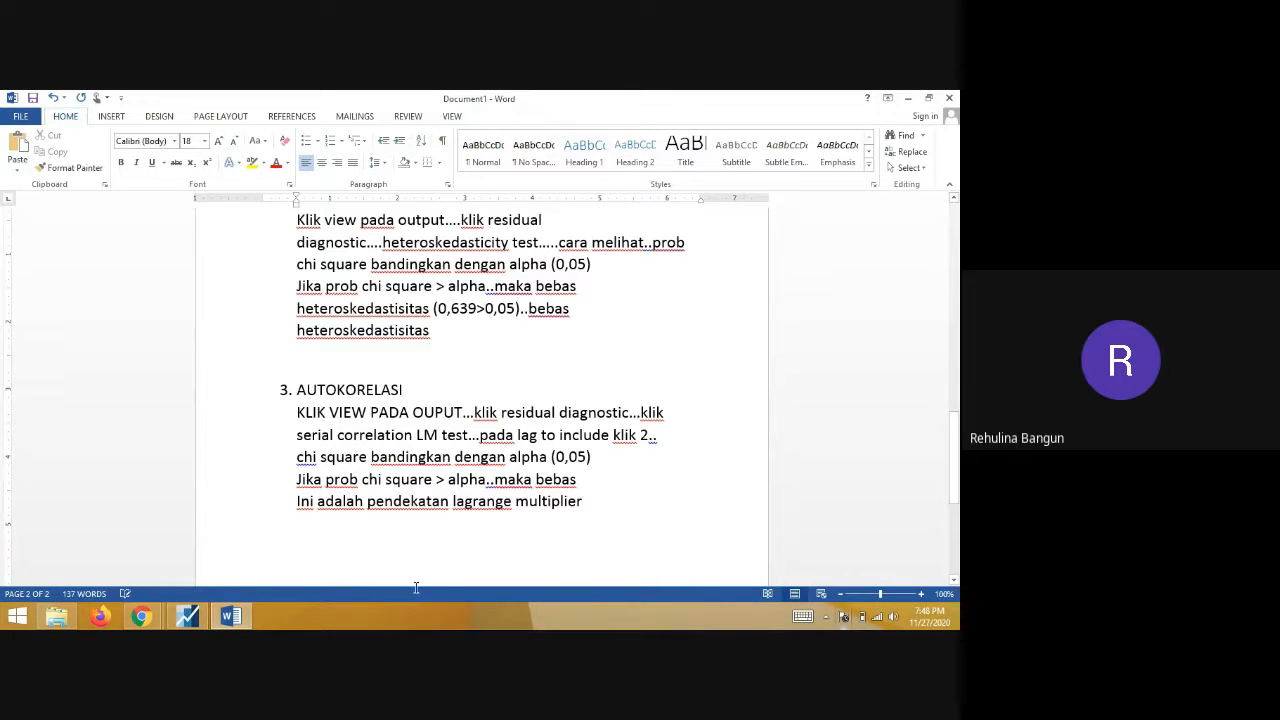
- Switch to EViews and rerun the Serial Correlation LM Test on EQ03 with 3 lags
{"action": "left_click", "coordinate": [229, 616]}
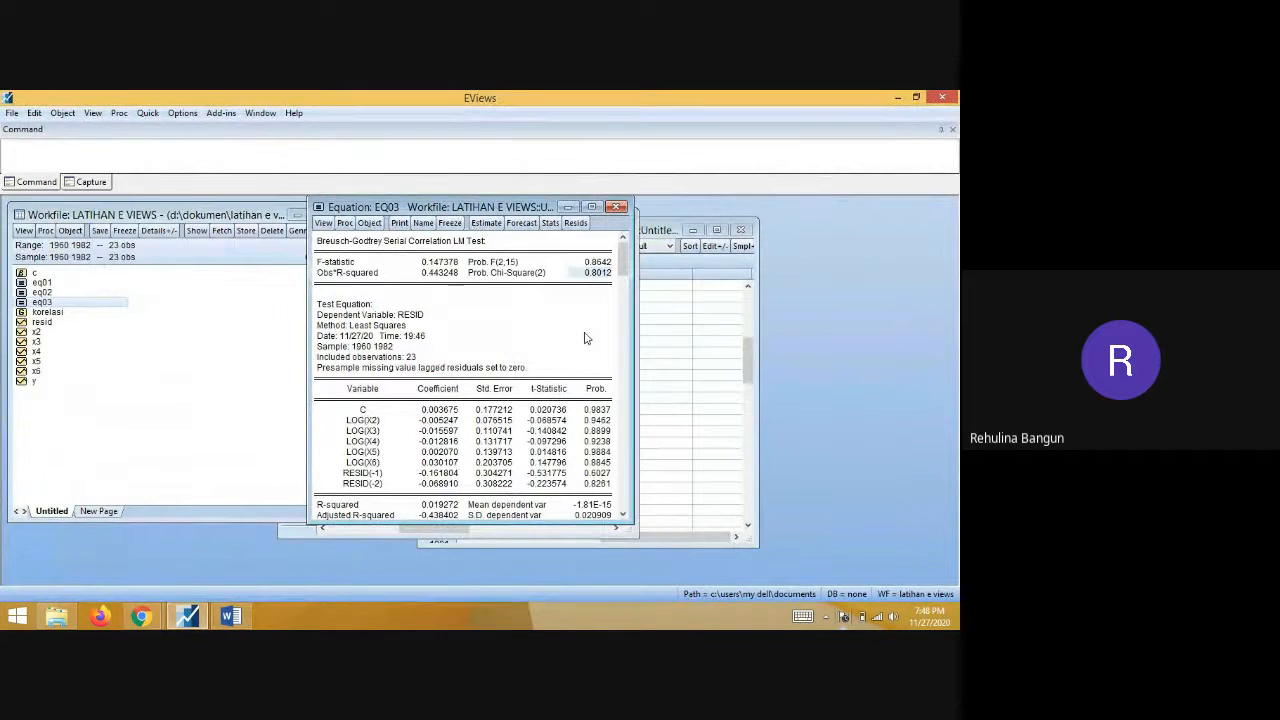
{"action": "scroll", "coordinate": [585, 338], "scroll_direction": "down", "scroll_amount": 1}
{"action": "scroll", "coordinate": [585, 340], "scroll_direction": "down", "scroll_amount": 1}
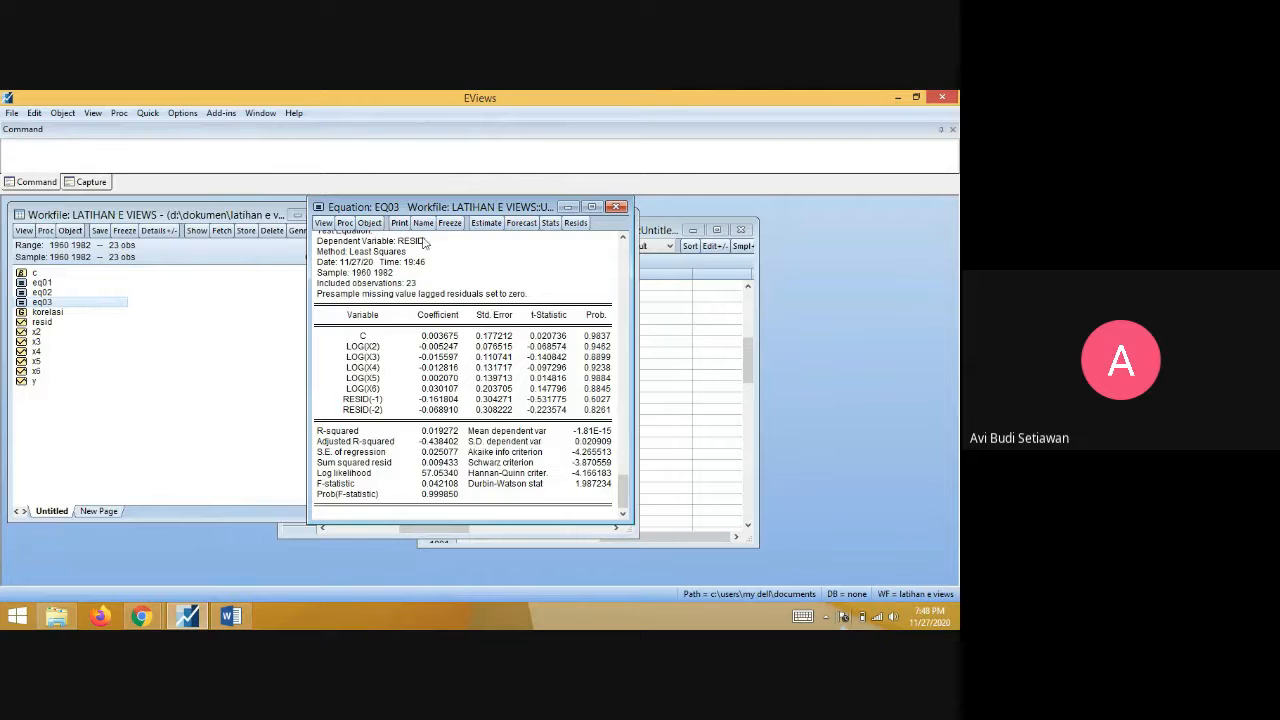
{"action": "left_click", "coordinate": [323, 223]}
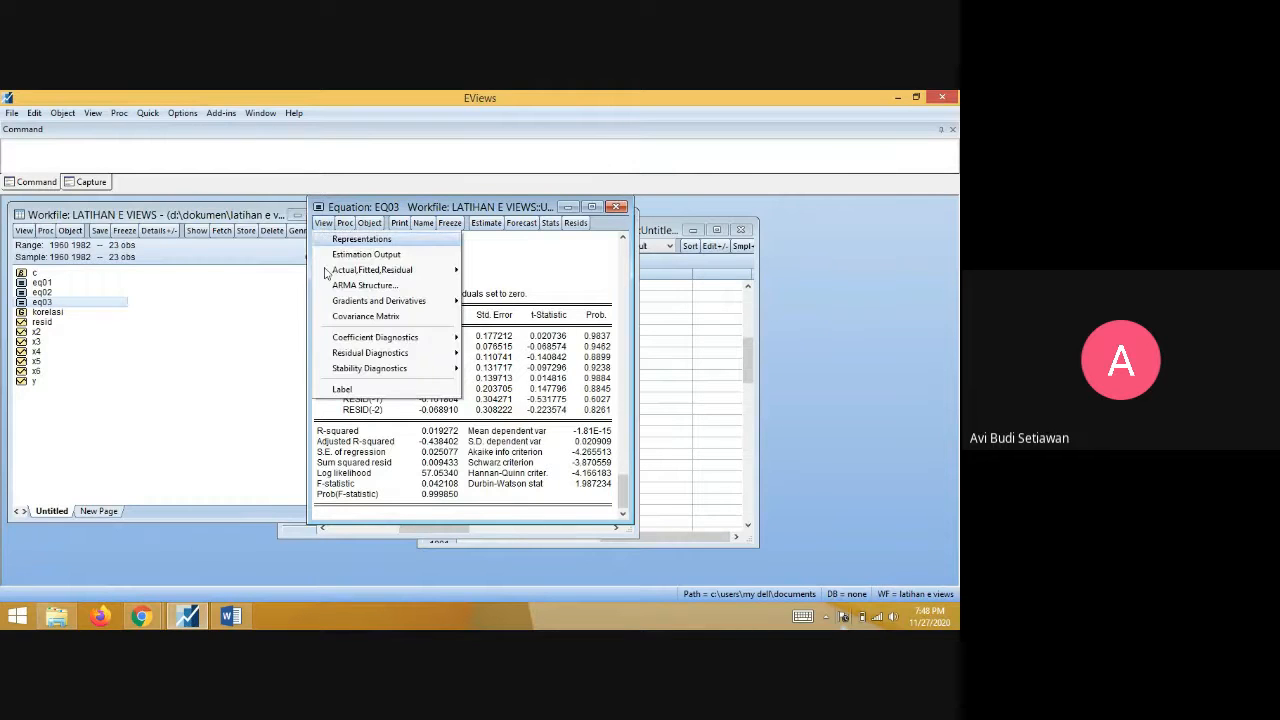
{"action": "mouse_move", "coordinate": [400, 353]}
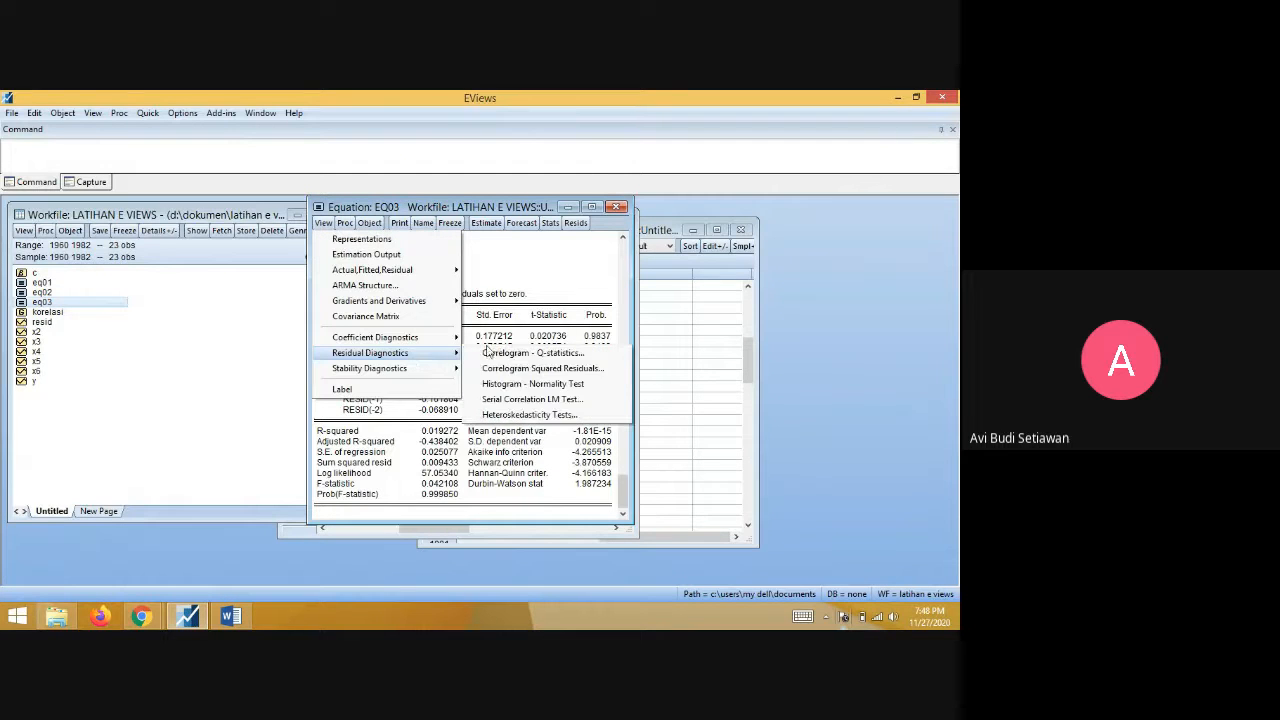
{"action": "left_click", "coordinate": [540, 400]}
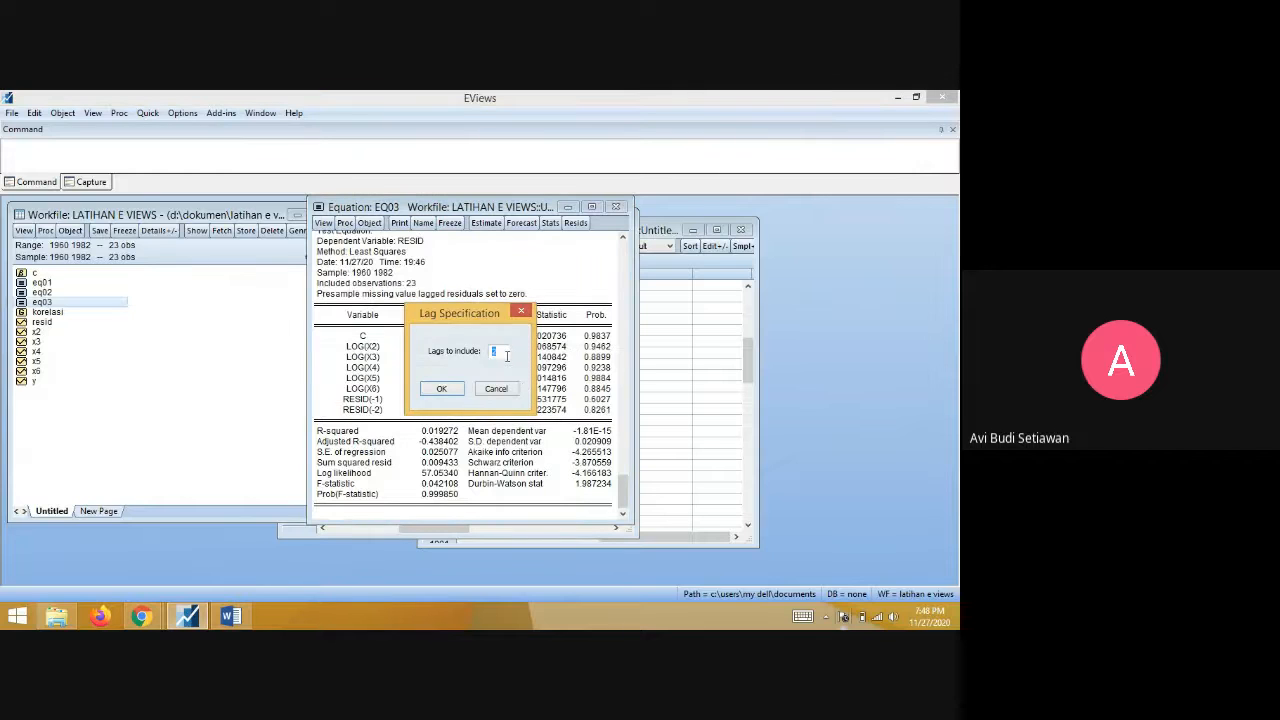
{"action": "type", "text": "2"}
{"action": "type", "text": "3"}
{"action": "key", "text": "Return"}
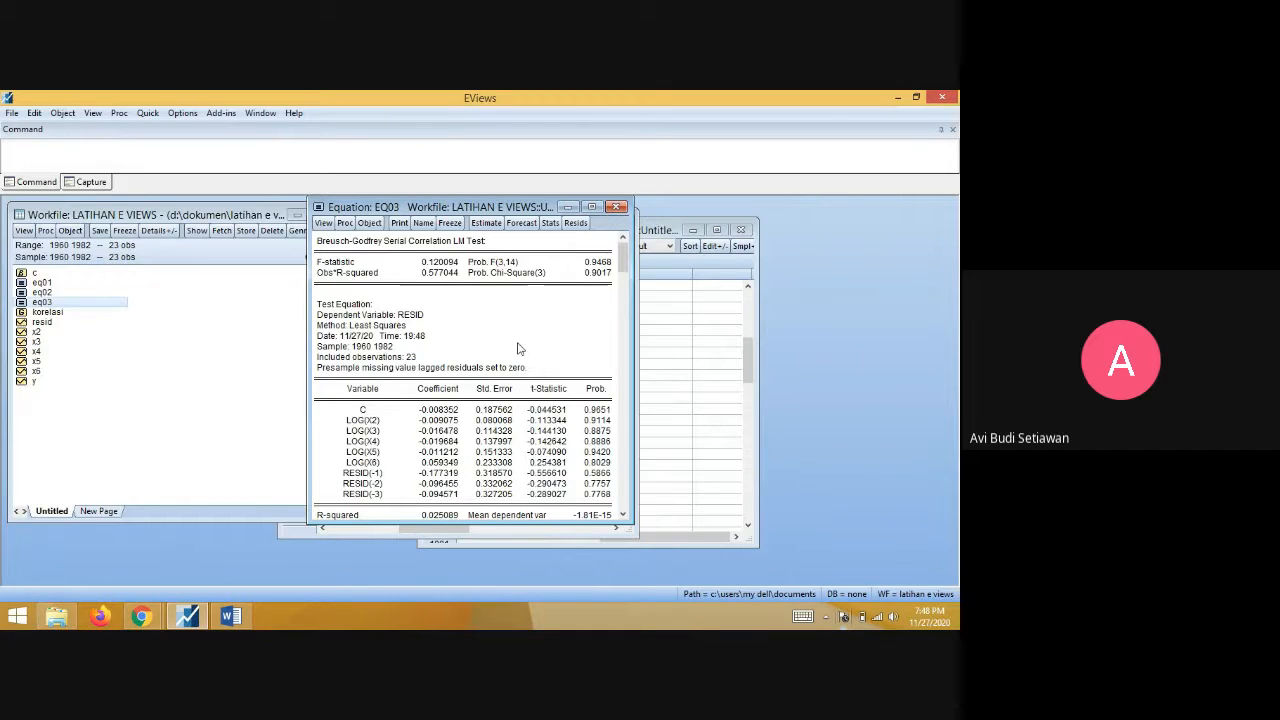
- Examine the LM test equation and select its lagged residual terms RESID(-1) to RESID(-3)
{"action": "scroll", "coordinate": [524, 344], "scroll_direction": "down", "scroll_amount": 1}
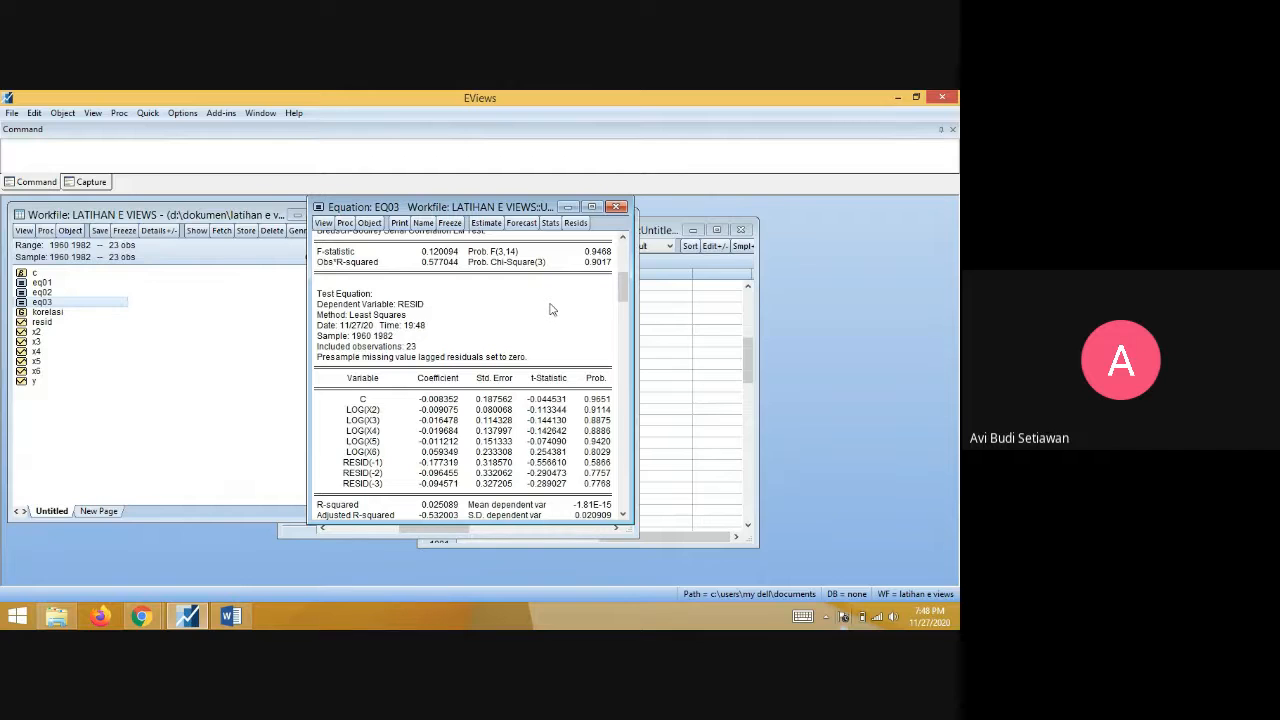
{"action": "scroll", "coordinate": [551, 310], "scroll_direction": "down", "scroll_amount": 2}
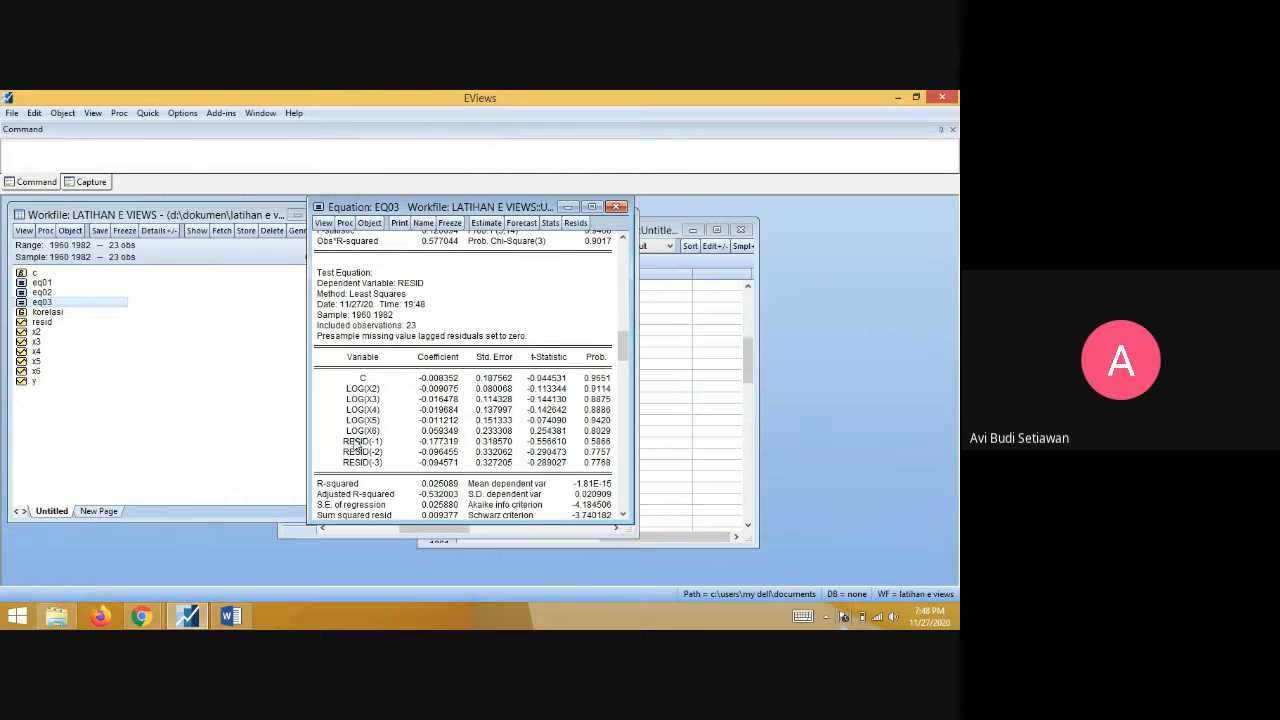
{"action": "left_click_drag", "start_coordinate": [358, 442], "coordinate": [363, 466]}
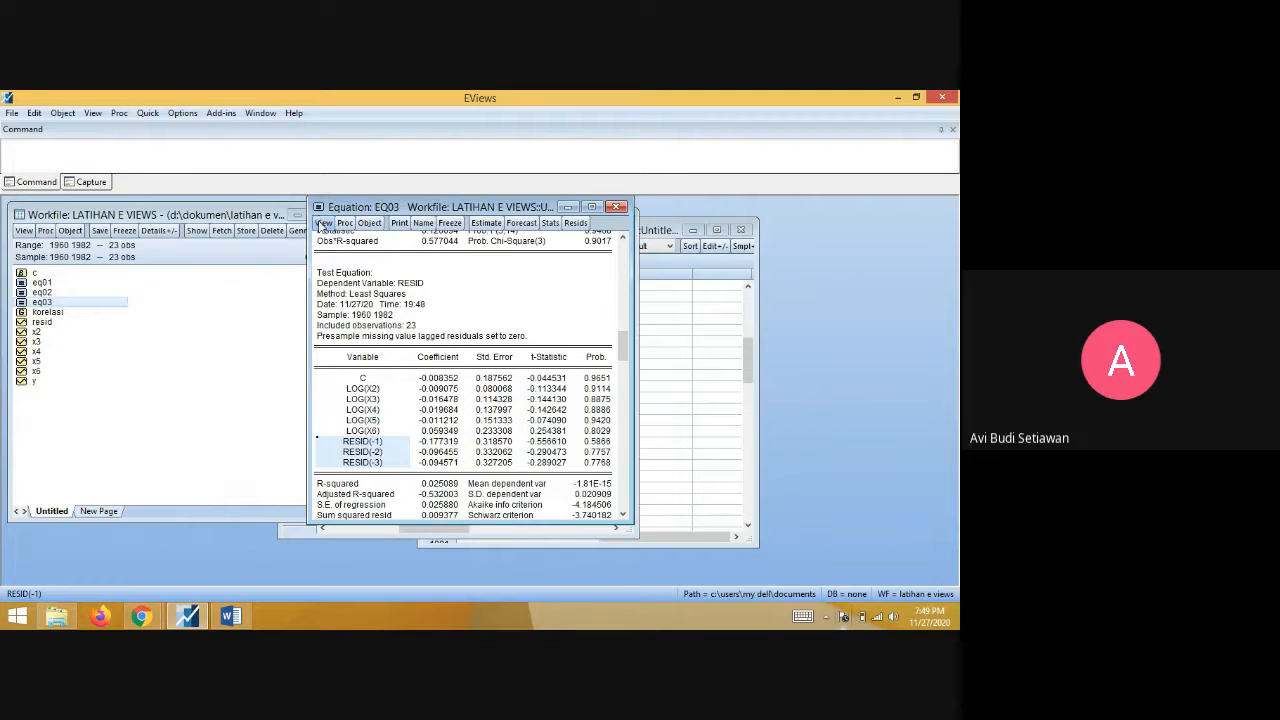
- Return equation EQ03 from the LM test results to its estimation output view
{"action": "left_click", "coordinate": [323, 222]}
{"action": "left_click", "coordinate": [364, 256]}
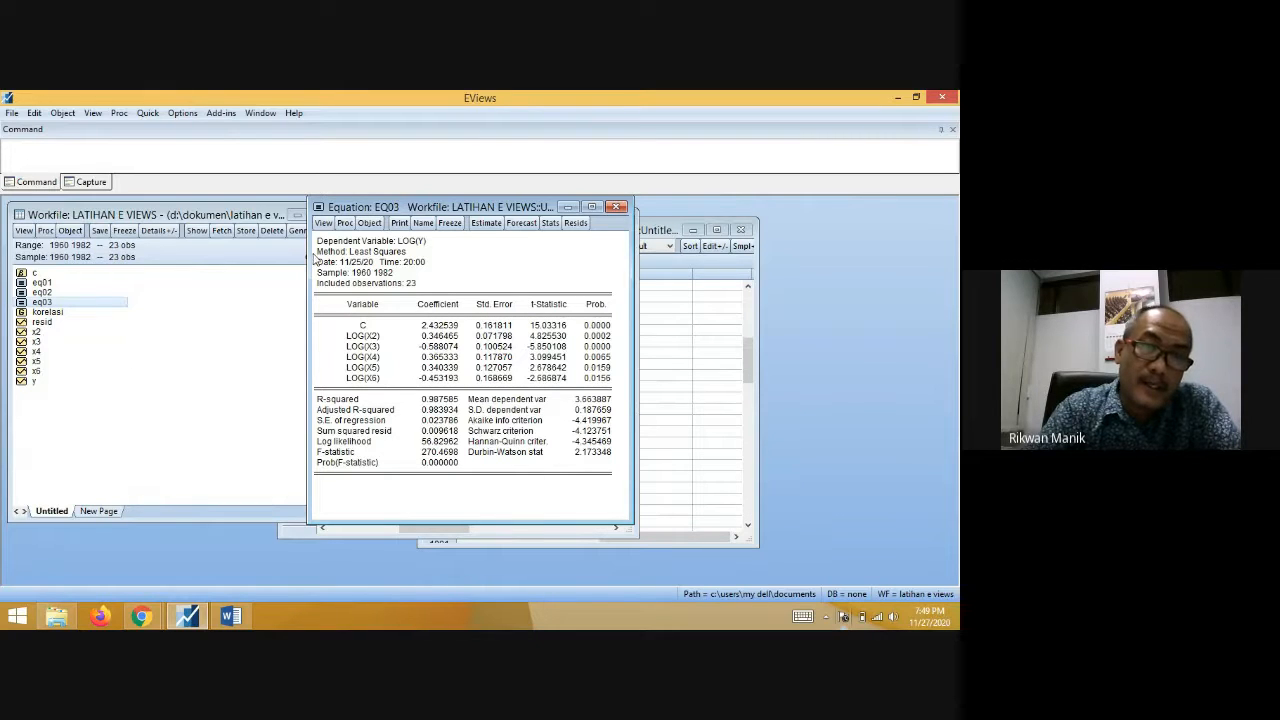
{"action": "left_click", "coordinate": [324, 223]}
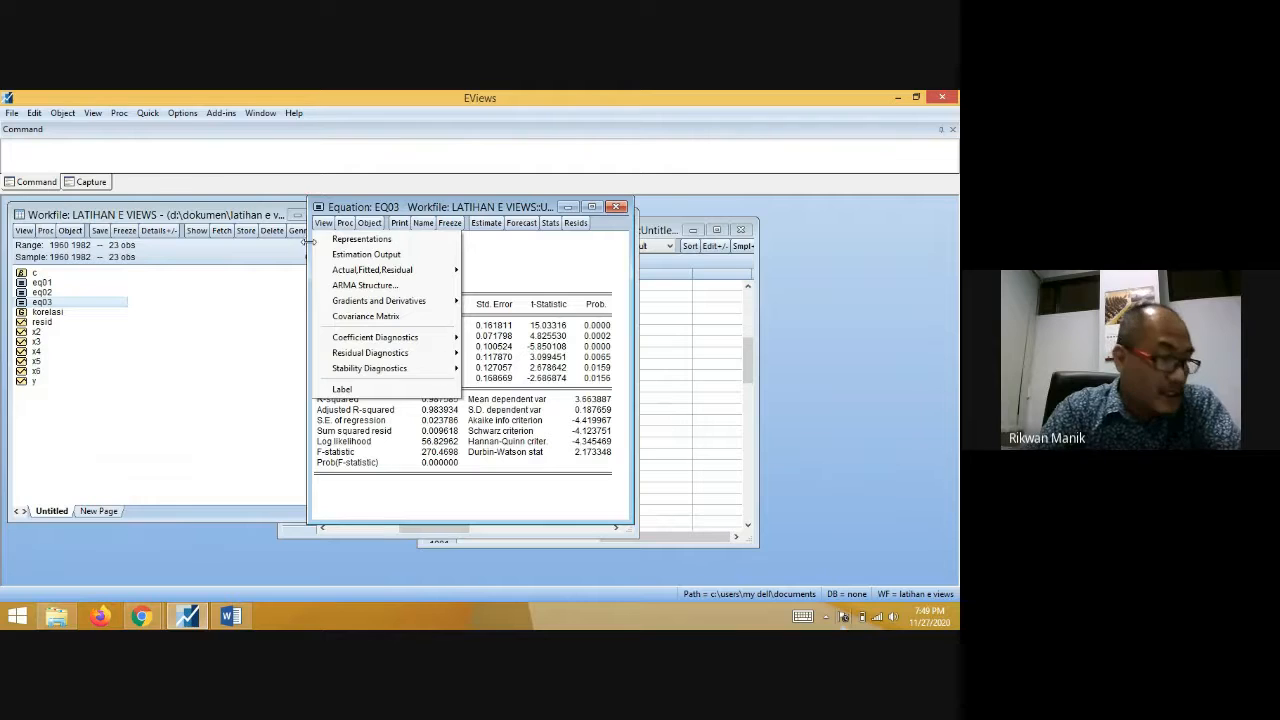
- Run the Serial Correlation LM Test on EQ03 with 3 lags and review its test equation
{"action": "left_click", "coordinate": [270, 291]}
{"action": "left_click", "coordinate": [427, 258]}
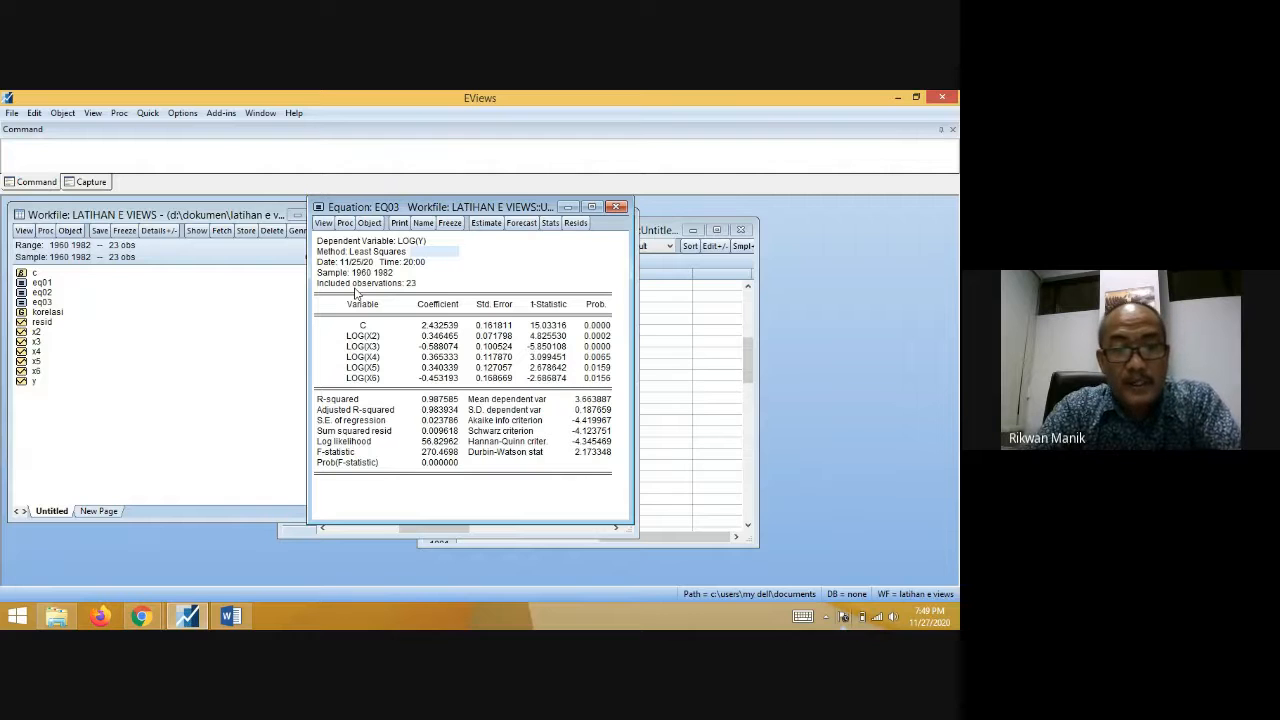
{"action": "left_click", "coordinate": [323, 222]}
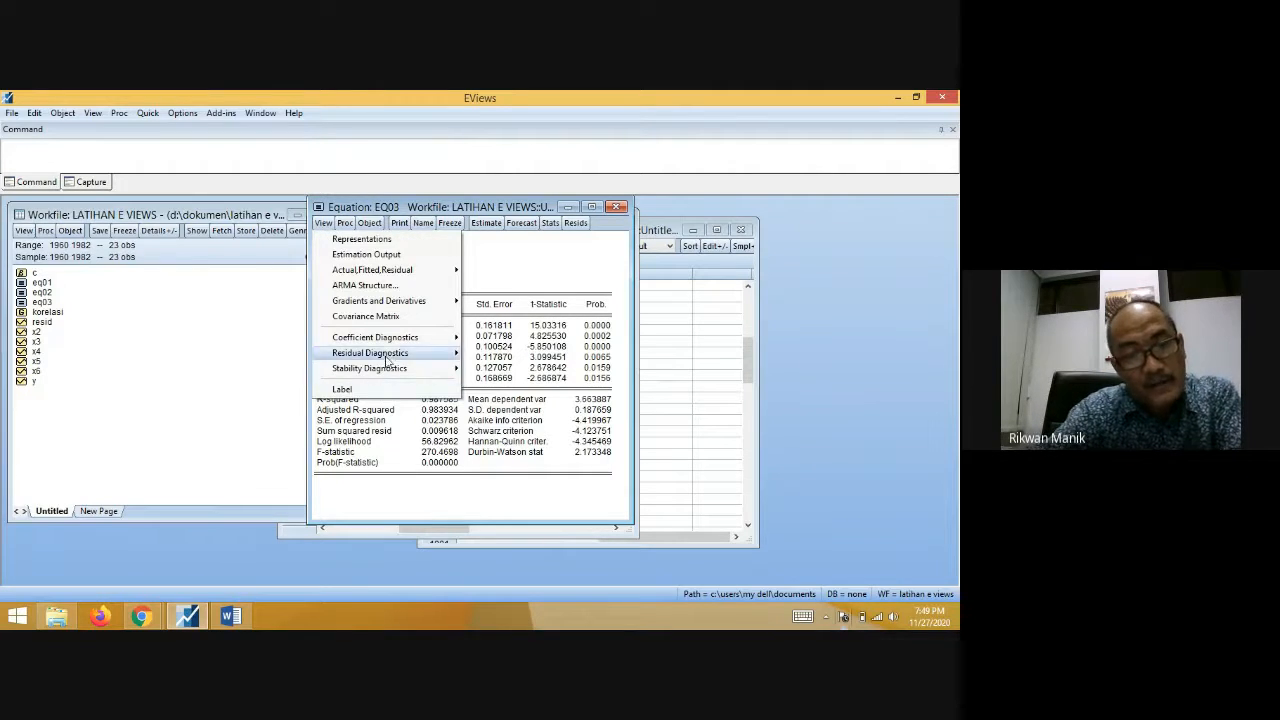
{"action": "mouse_move", "coordinate": [420, 353]}
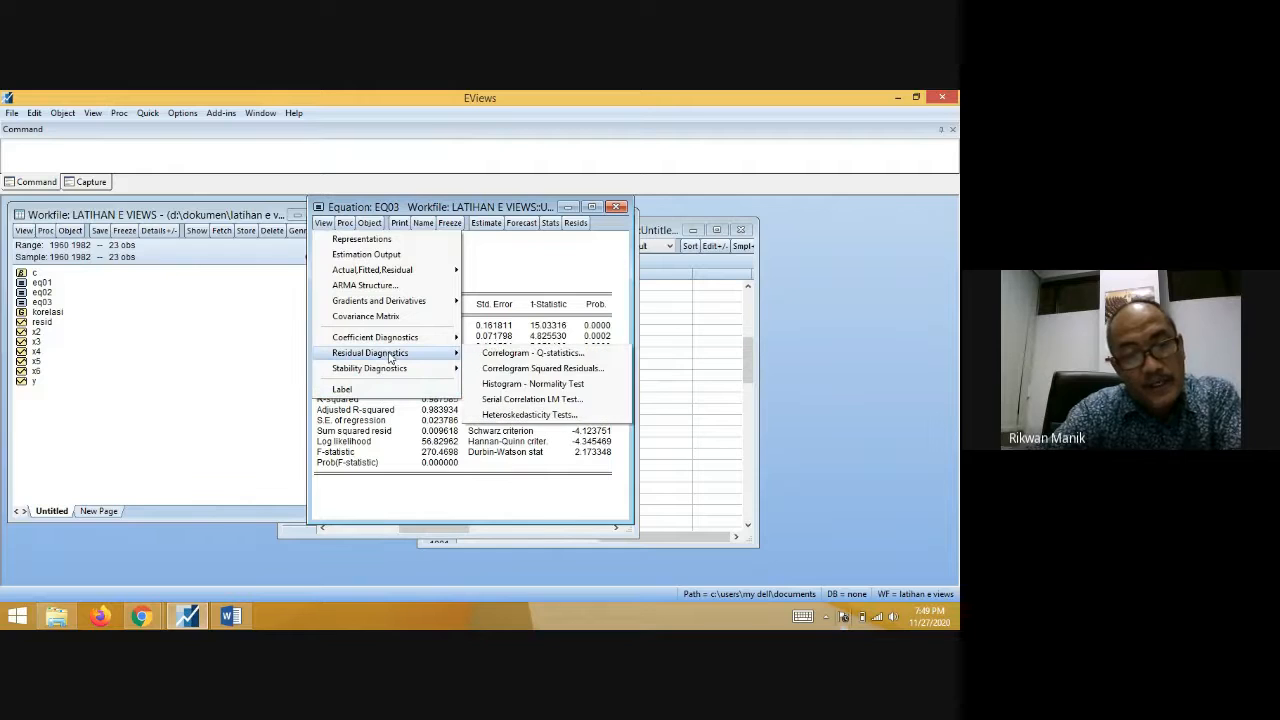
{"action": "left_click", "coordinate": [531, 399]}
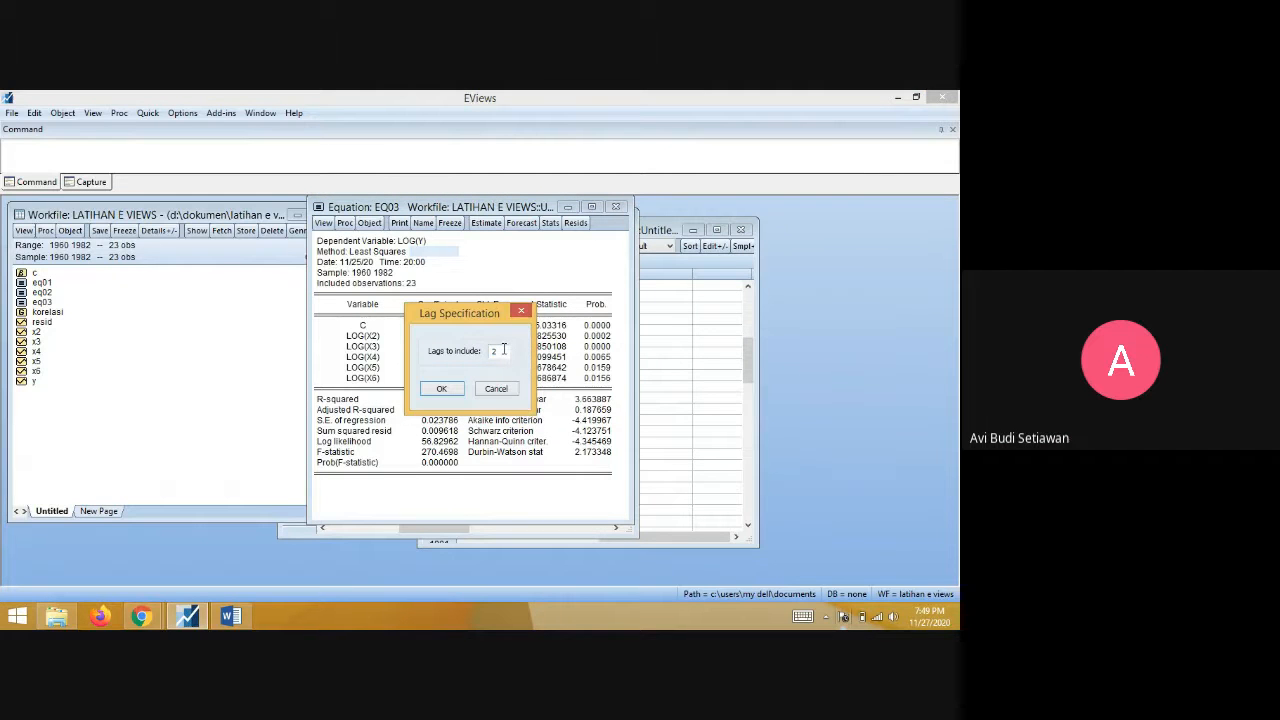
{"action": "type", "text": "3"}
{"action": "key", "text": "Return"}
{"action": "scroll", "coordinate": [504, 354], "scroll_direction": "down", "scroll_amount": 3}
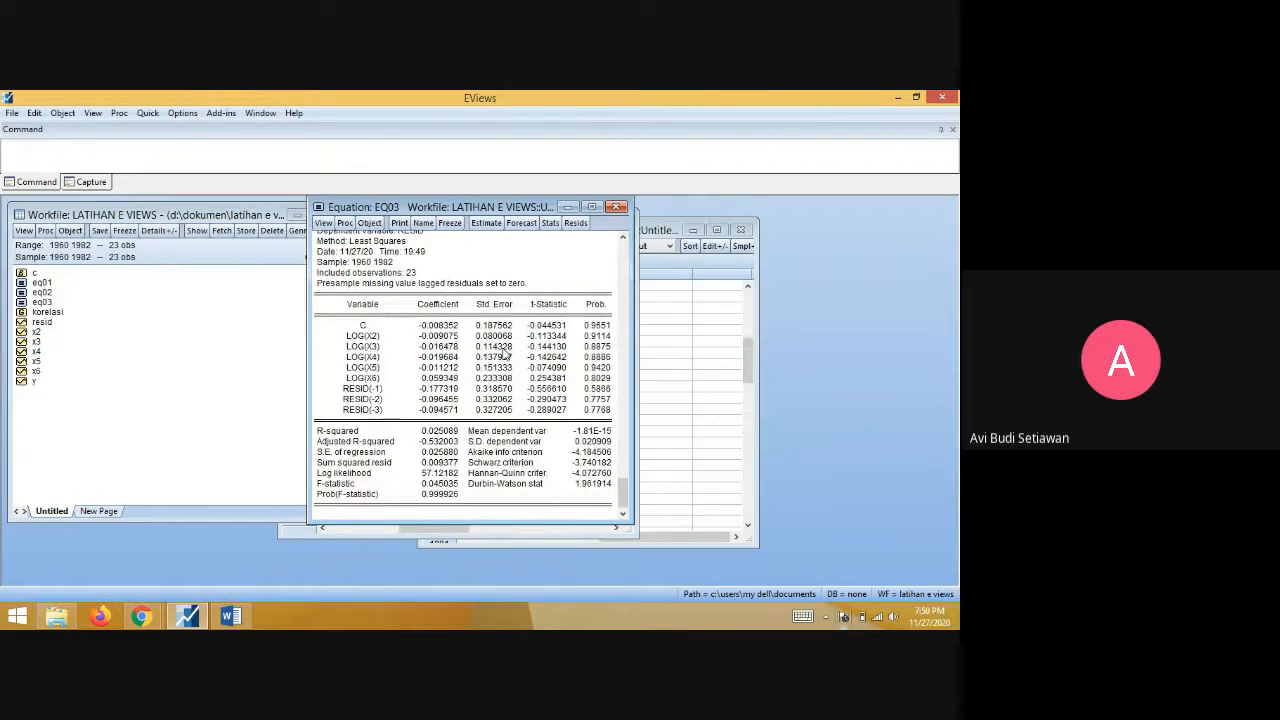
{"action": "scroll", "coordinate": [505, 355], "scroll_direction": "up", "scroll_amount": 1}
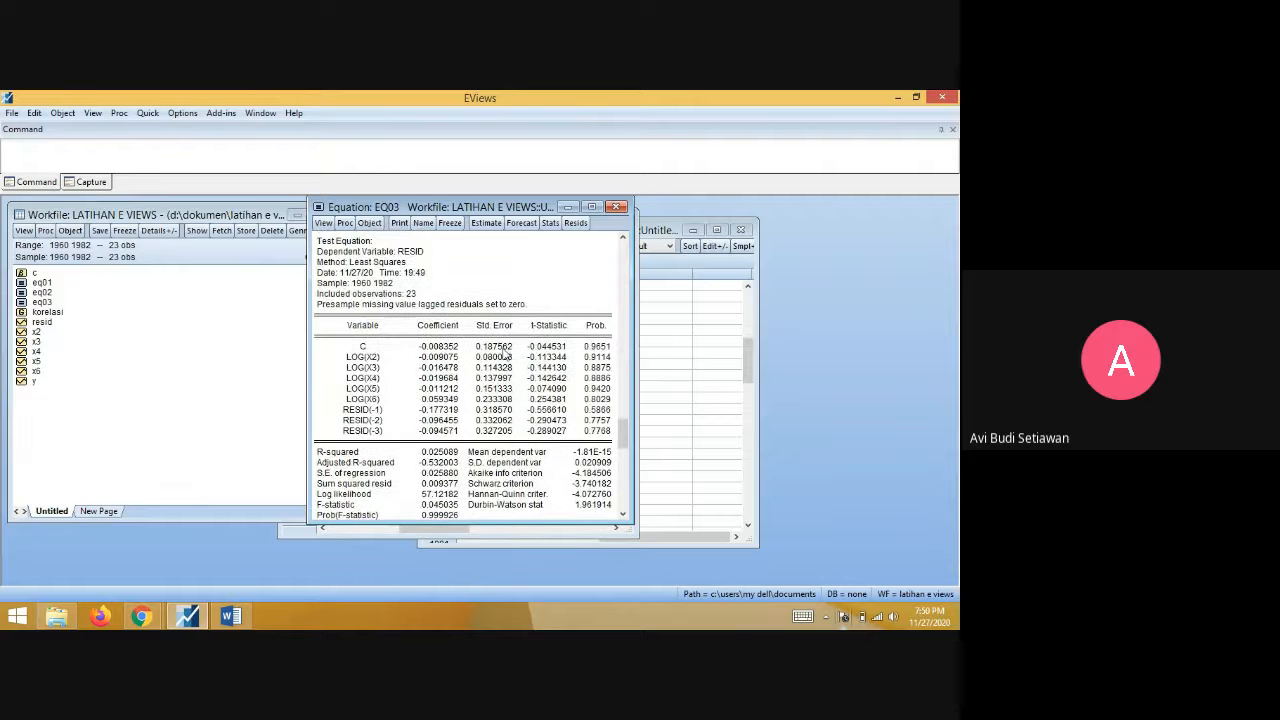
- Restore EQ03's estimation output and run the Serial Correlation LM Test with 2 lags for comparison
{"action": "left_click", "coordinate": [327, 226]}
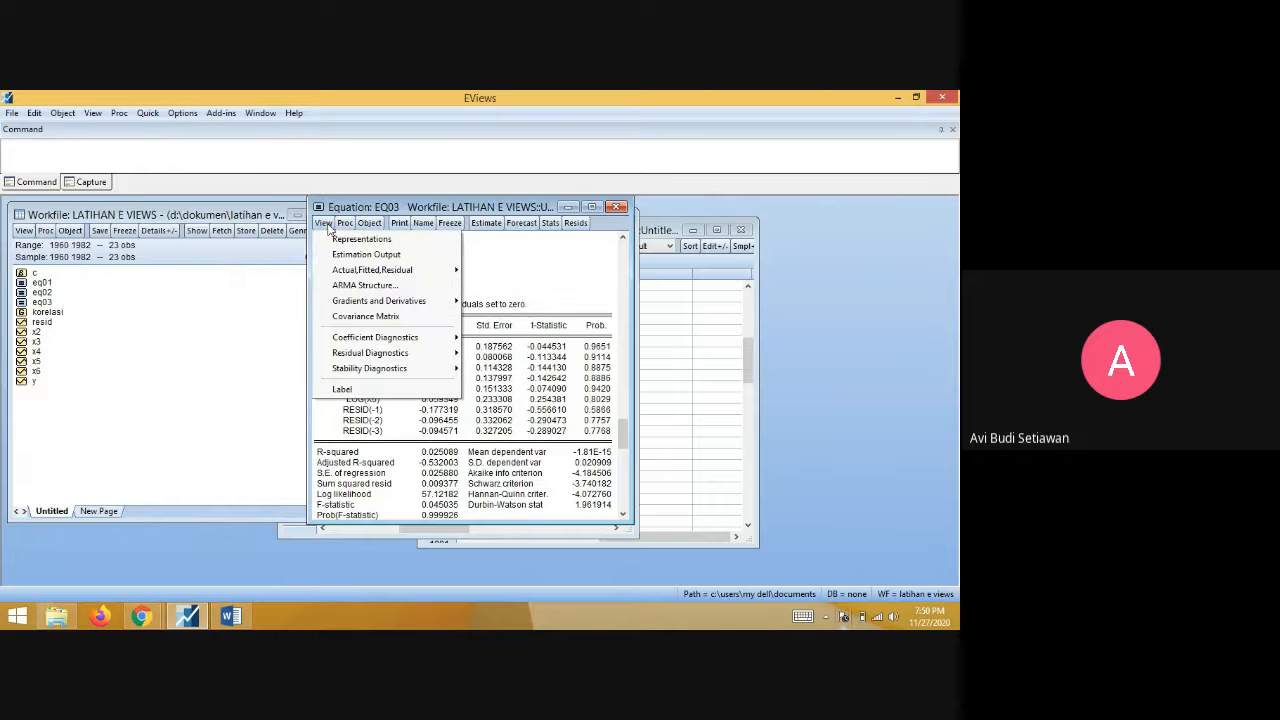
{"action": "left_click", "coordinate": [378, 255]}
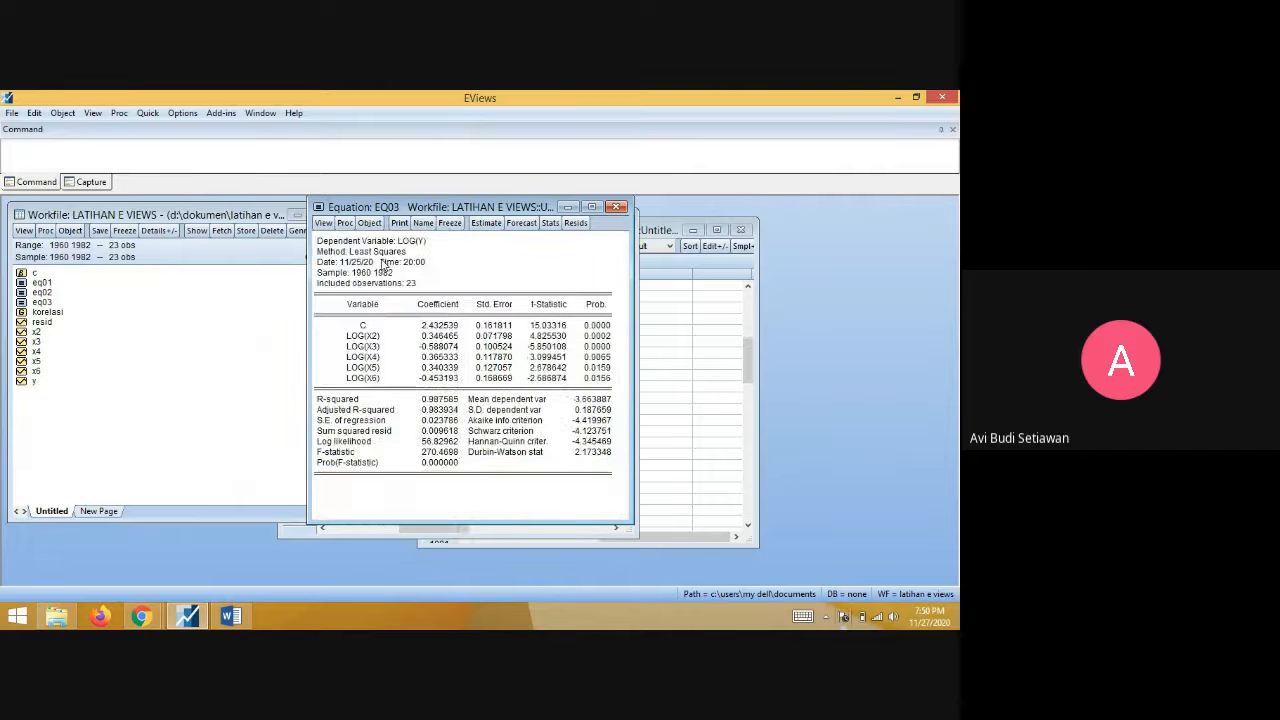
{"action": "left_click", "coordinate": [323, 223]}
{"action": "mouse_move", "coordinate": [371, 358]}
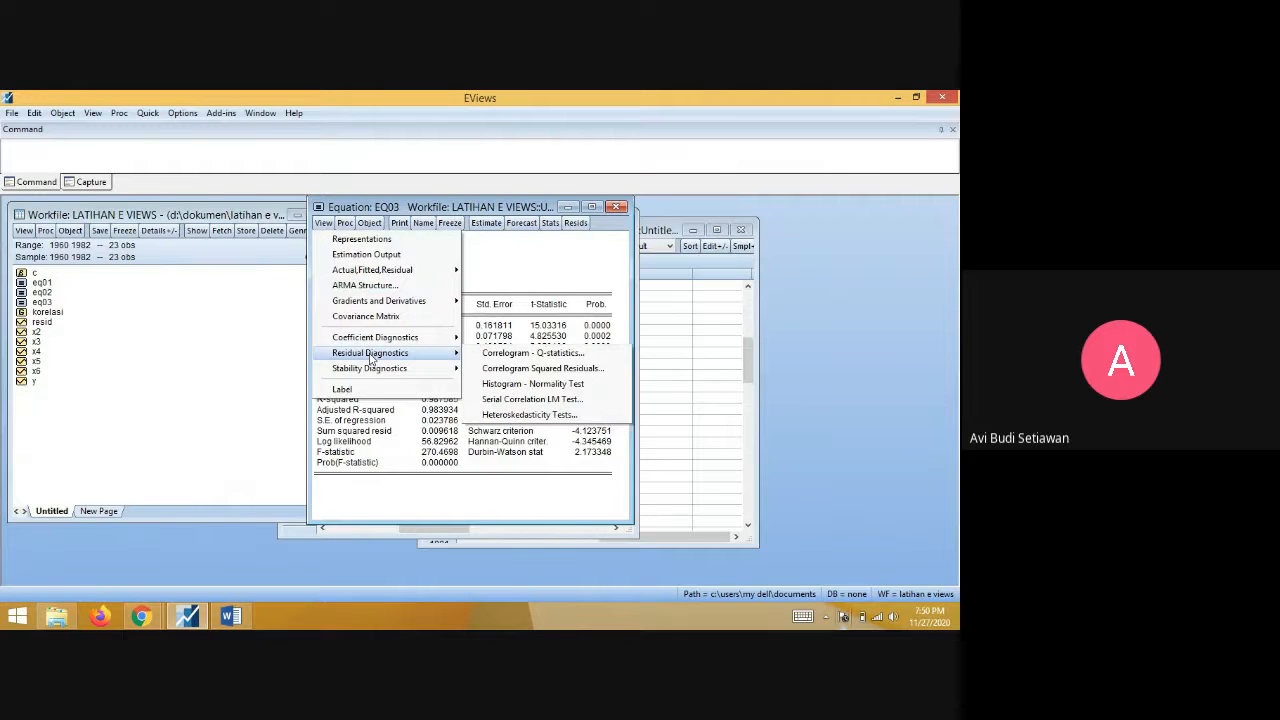
{"action": "left_click", "coordinate": [553, 400]}
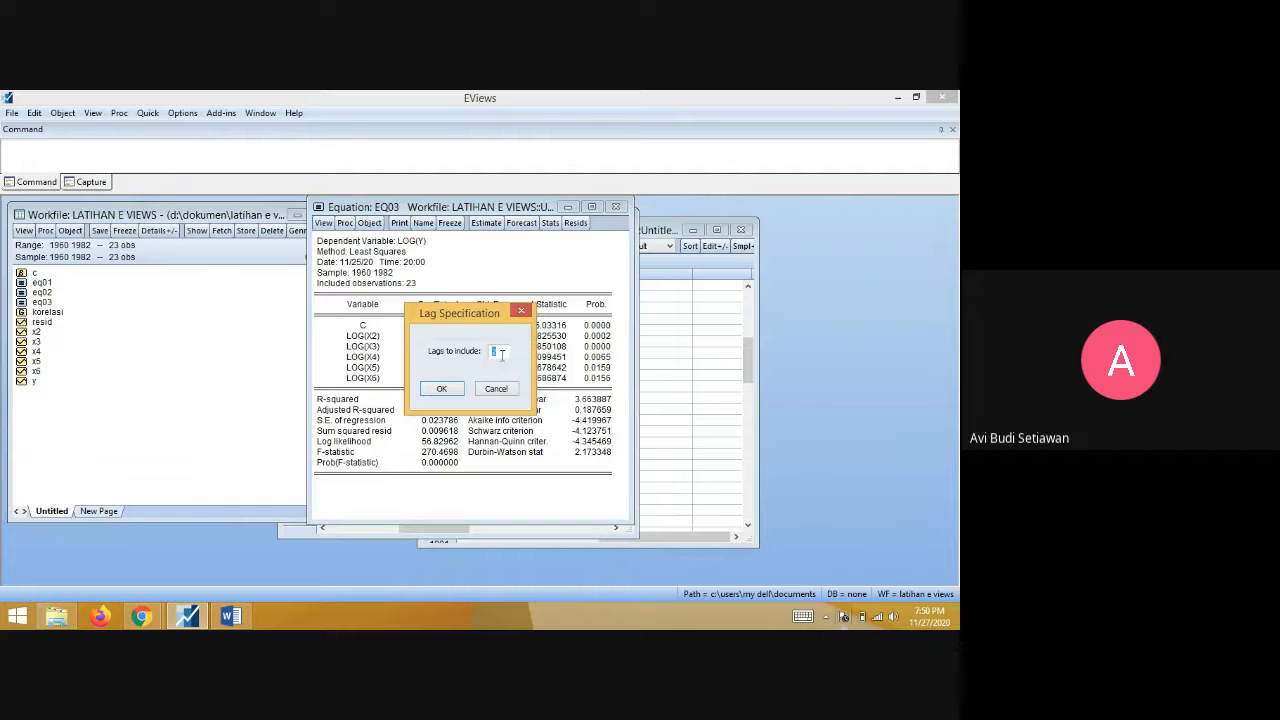
{"action": "left_click", "coordinate": [447, 389]}
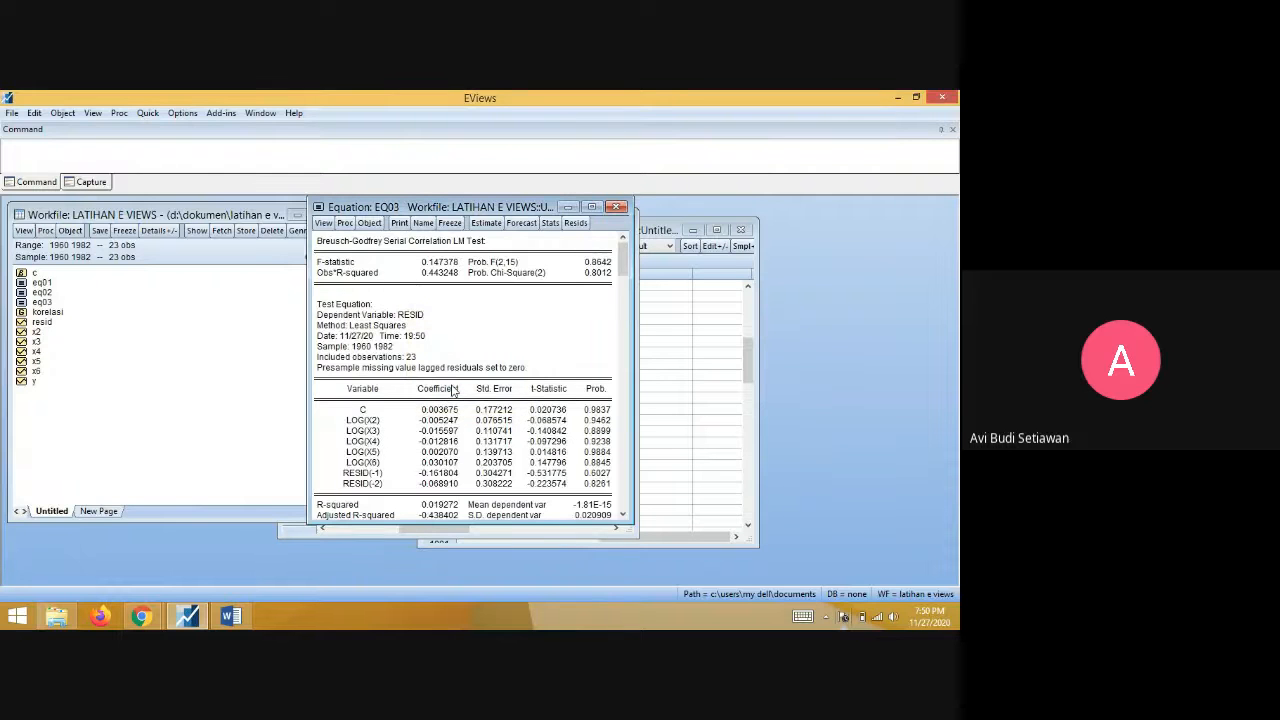
{"action": "scroll", "coordinate": [453, 391], "scroll_direction": "down", "scroll_amount": 3}
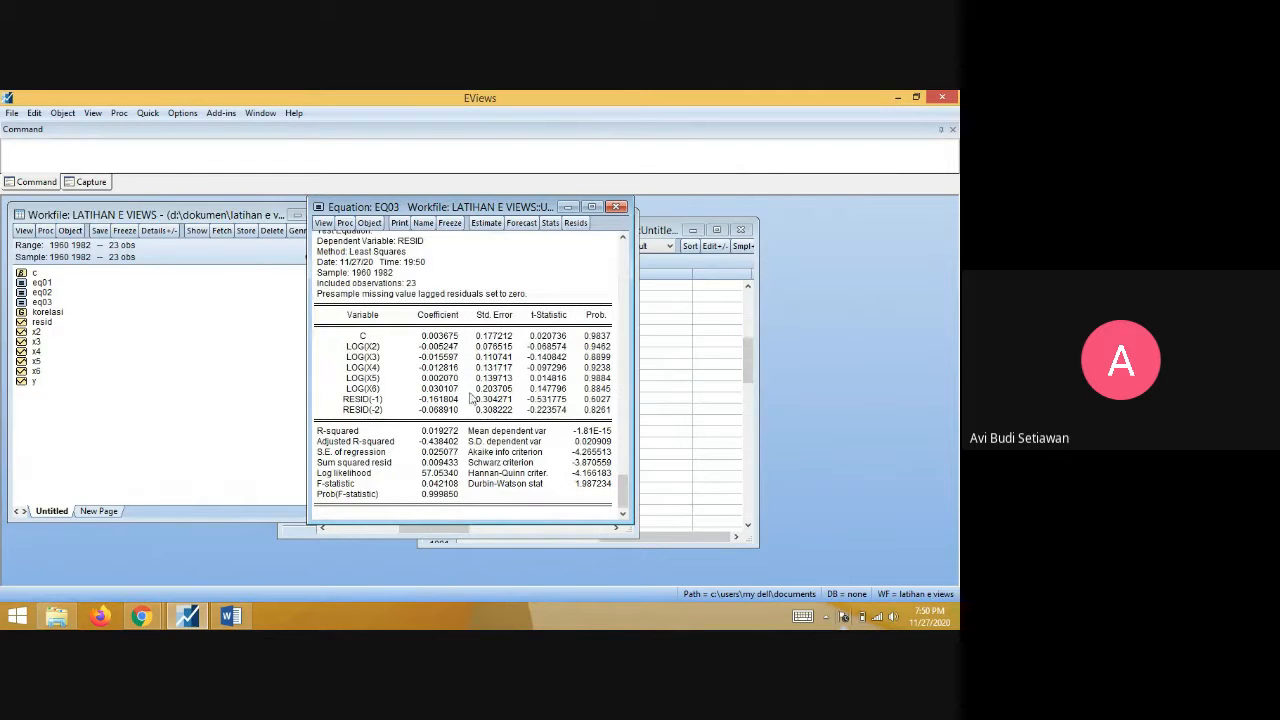
{"action": "scroll", "coordinate": [497, 392], "scroll_direction": "up", "scroll_amount": 1}
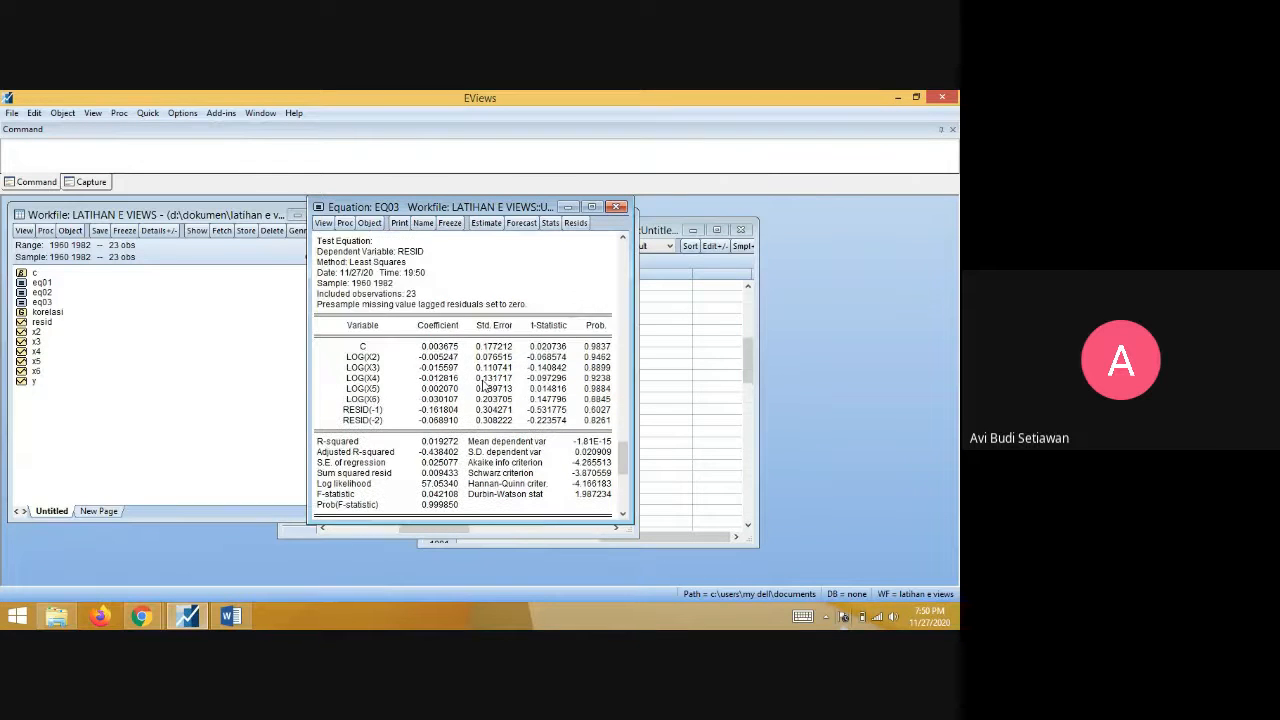
{"action": "left_click", "coordinate": [323, 223]}
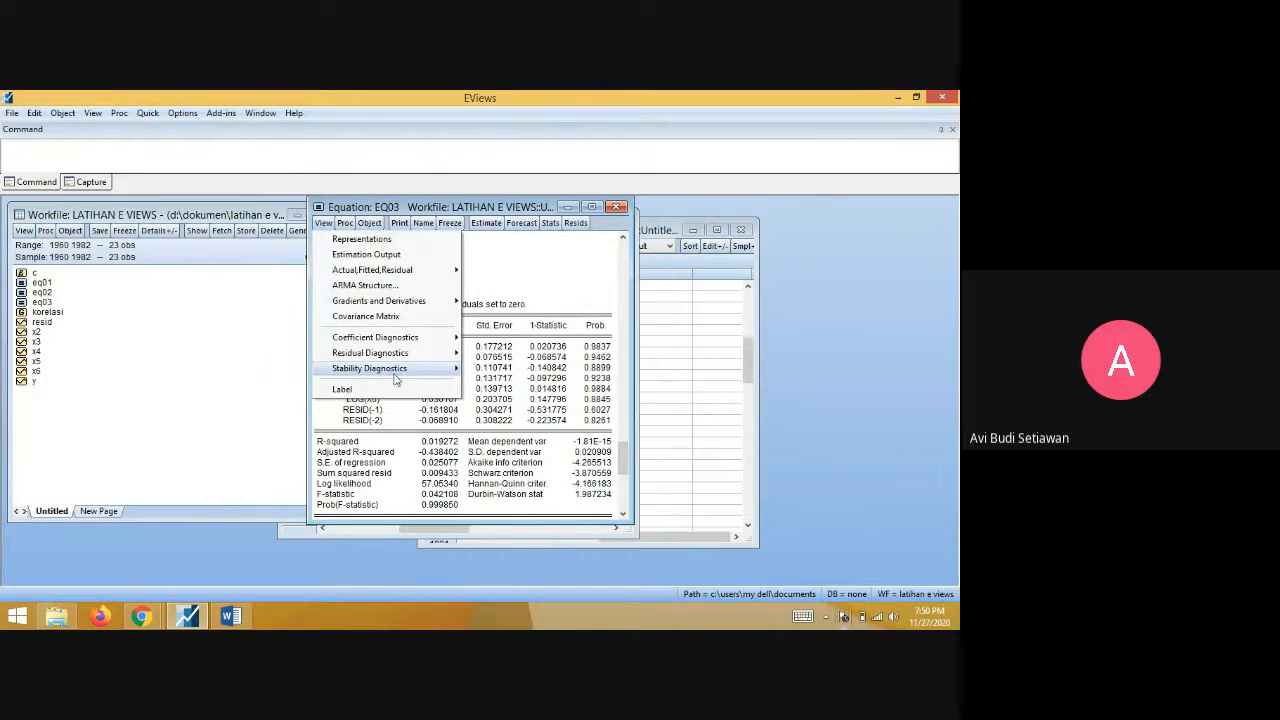
{"action": "left_click", "coordinate": [537, 417]}
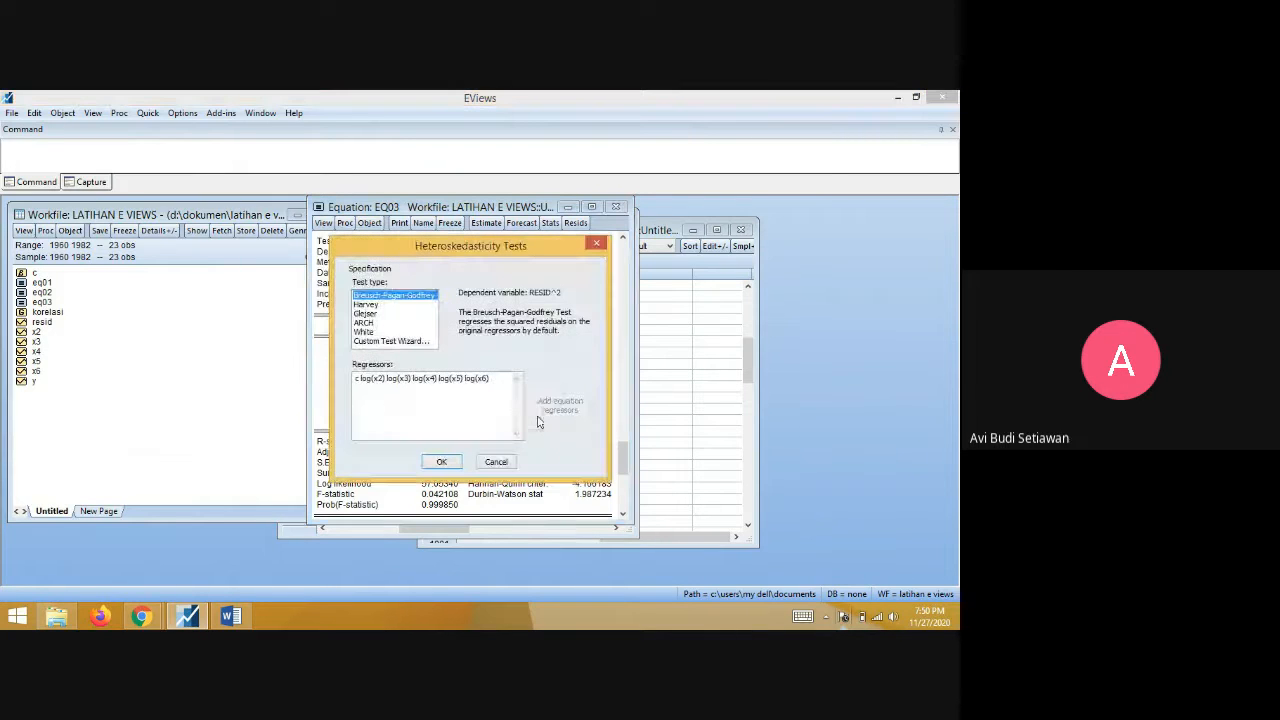
{"action": "left_click", "coordinate": [505, 463]}
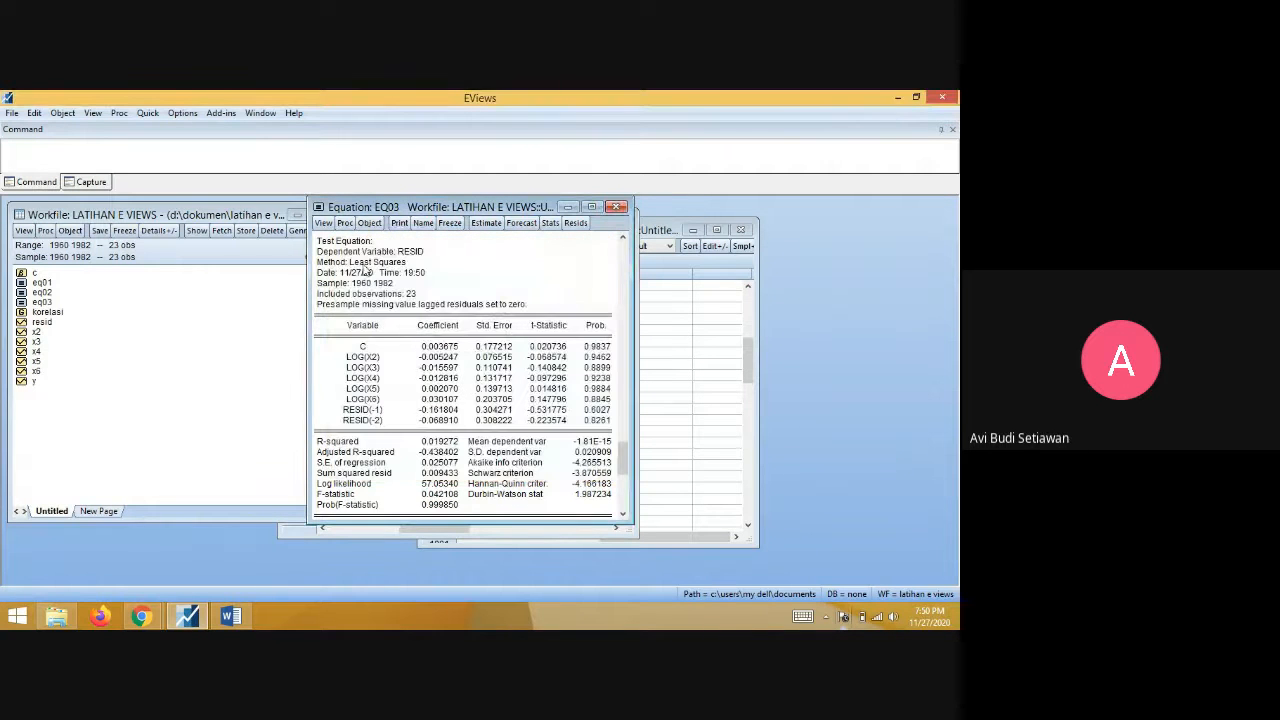
- Repeat the Serial Correlation LM Test with 3 lags, review the results, and return EQ03 to its estimation output
{"action": "left_click", "coordinate": [323, 223]}
{"action": "mouse_move", "coordinate": [381, 357]}
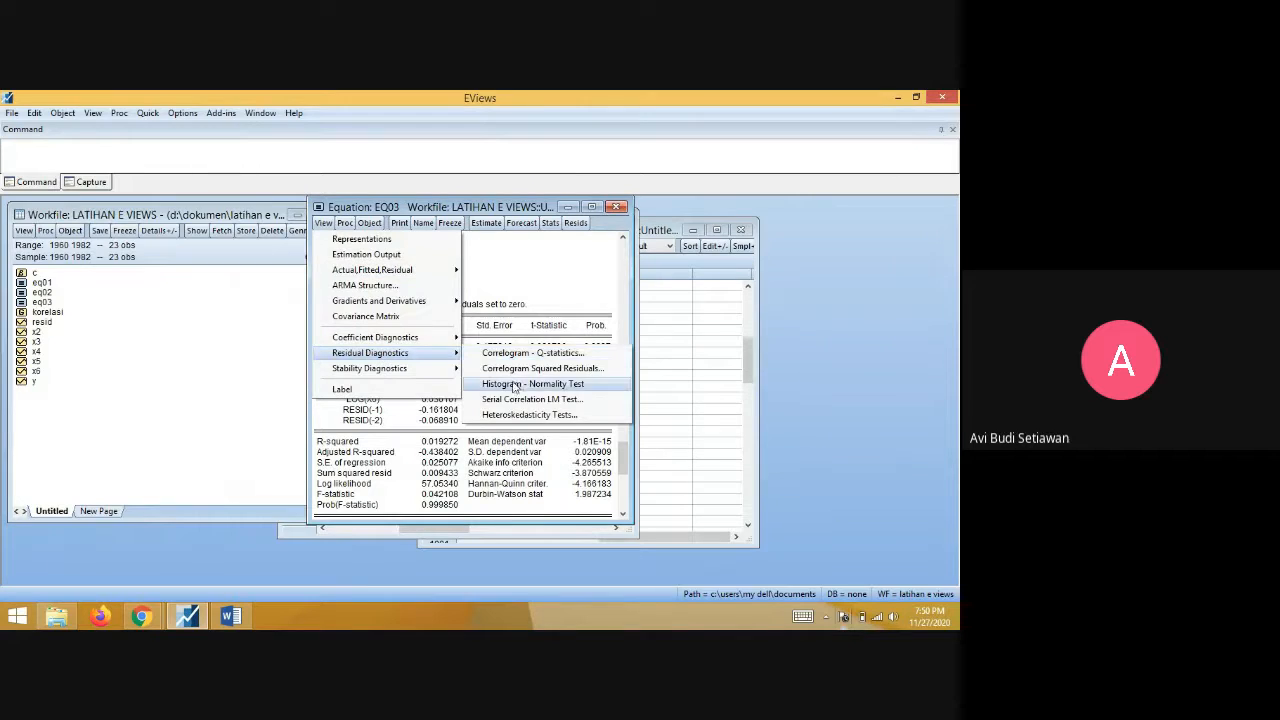
{"action": "left_click", "coordinate": [520, 399]}
{"action": "left_click", "coordinate": [502, 350]}
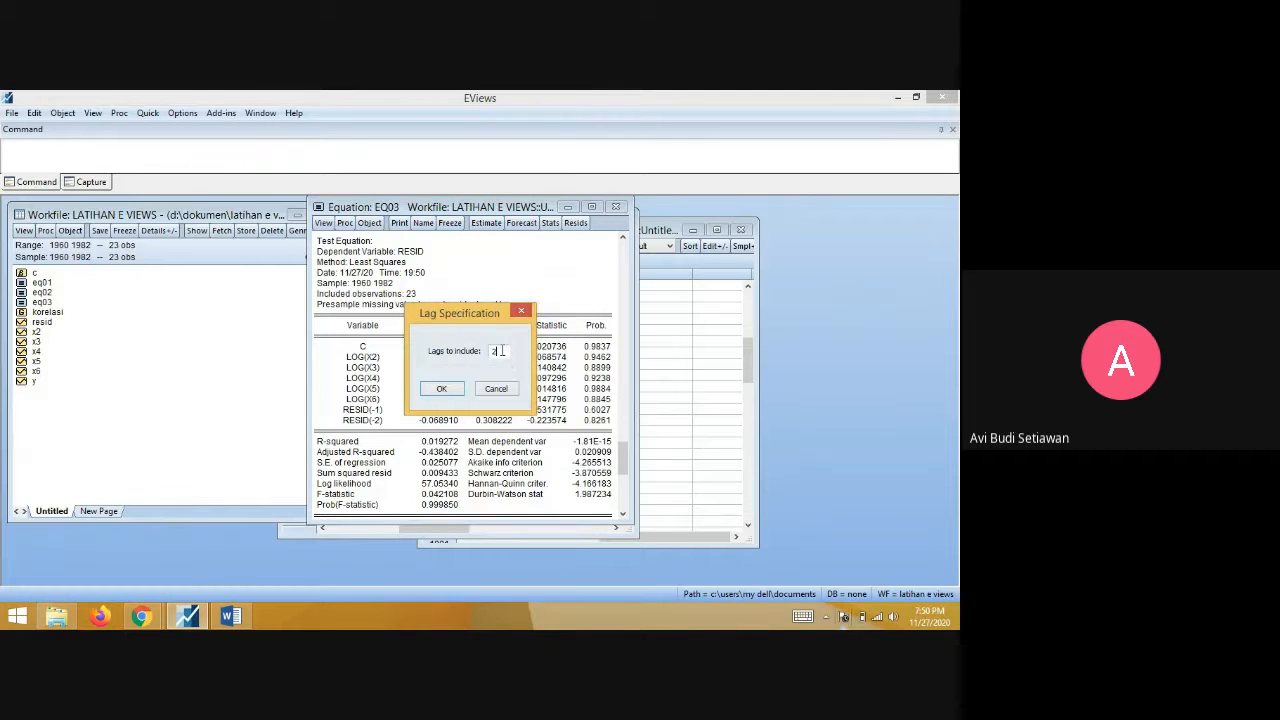
{"action": "type", "text": "3"}
{"action": "key", "text": "Return"}
{"action": "scroll", "coordinate": [546, 375], "scroll_direction": "down", "scroll_amount": 1}
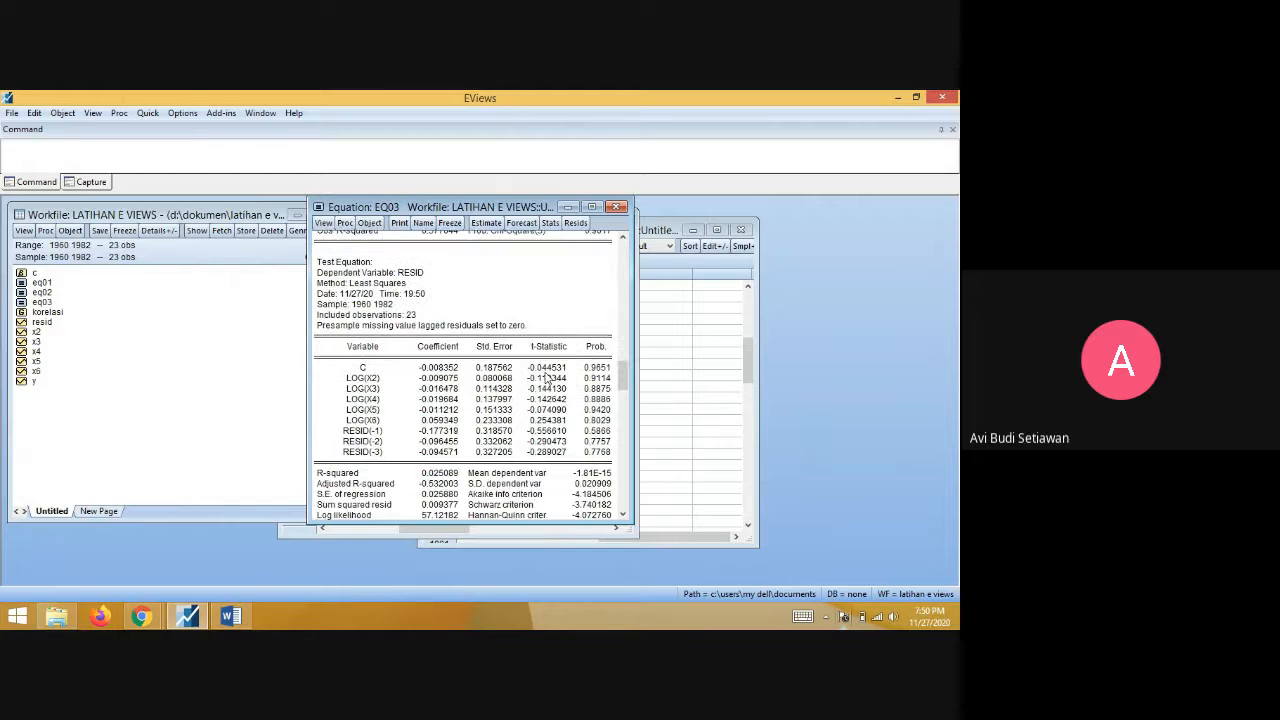
{"action": "scroll", "coordinate": [547, 378], "scroll_direction": "down", "scroll_amount": 1}
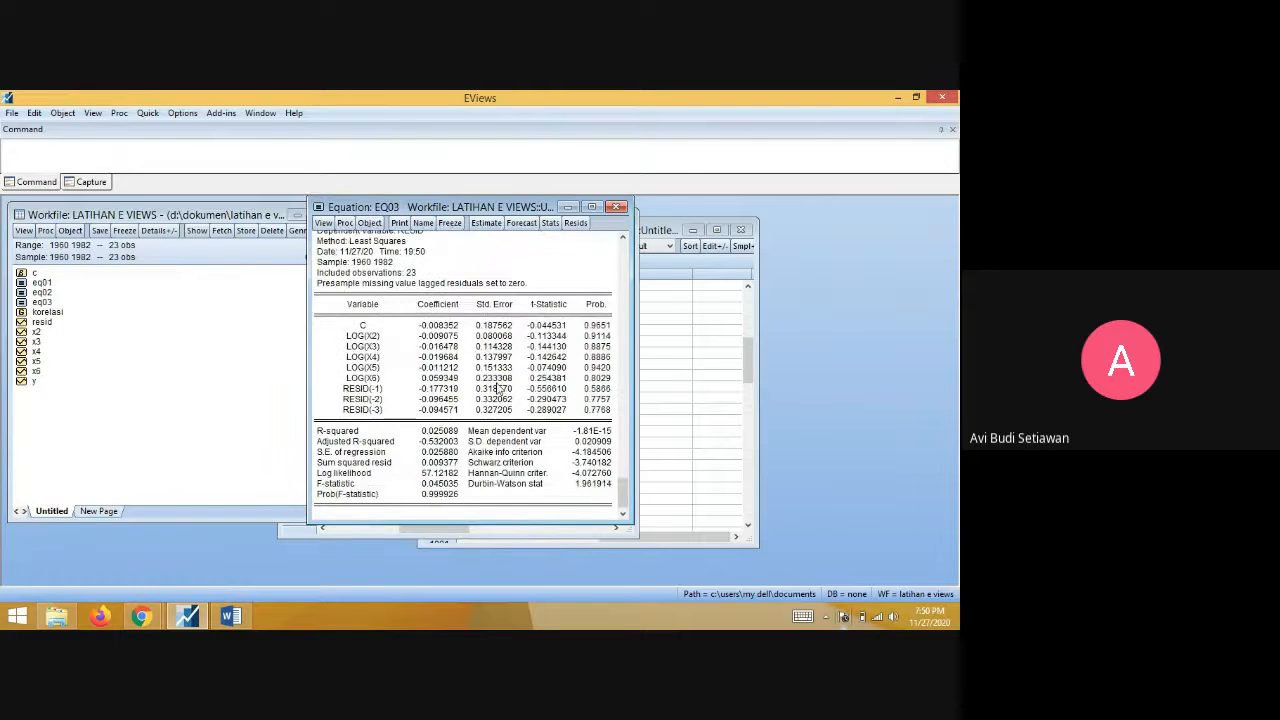
{"action": "scroll", "coordinate": [498, 388], "scroll_direction": "up", "scroll_amount": 1}
{"action": "scroll", "coordinate": [498, 388], "scroll_direction": "up", "scroll_amount": 2}
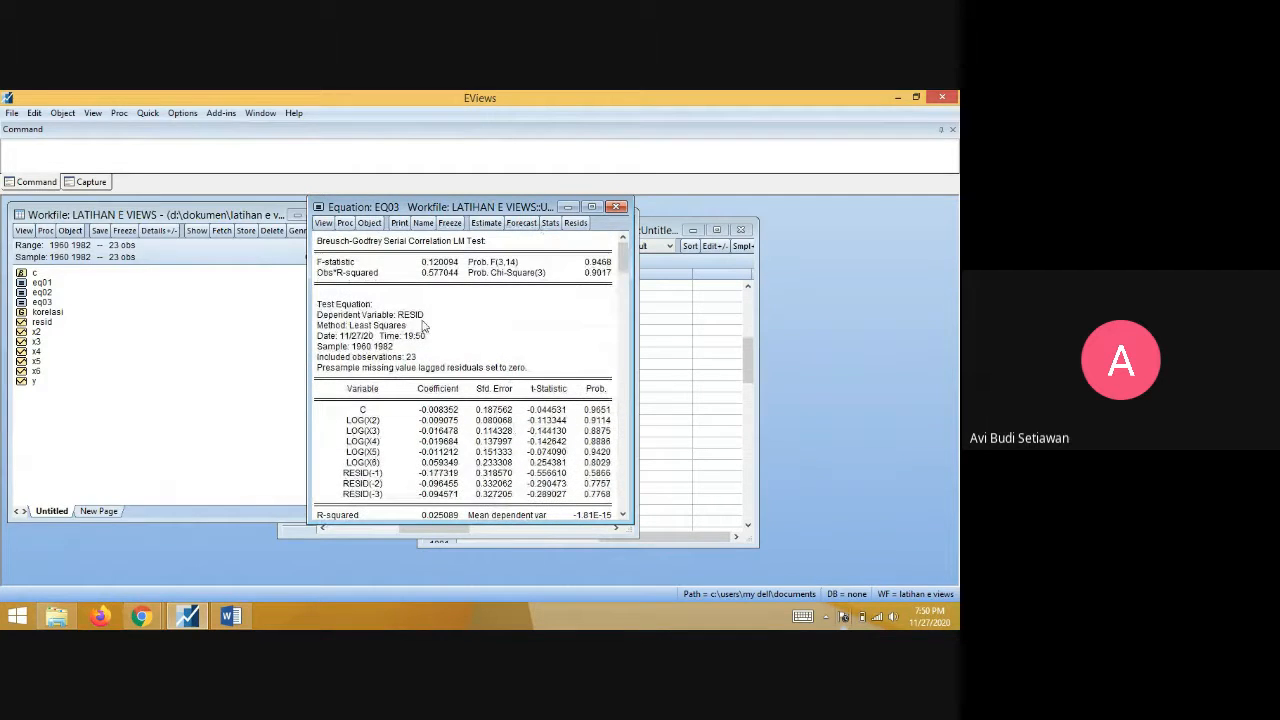
{"action": "left_click", "coordinate": [327, 223]}
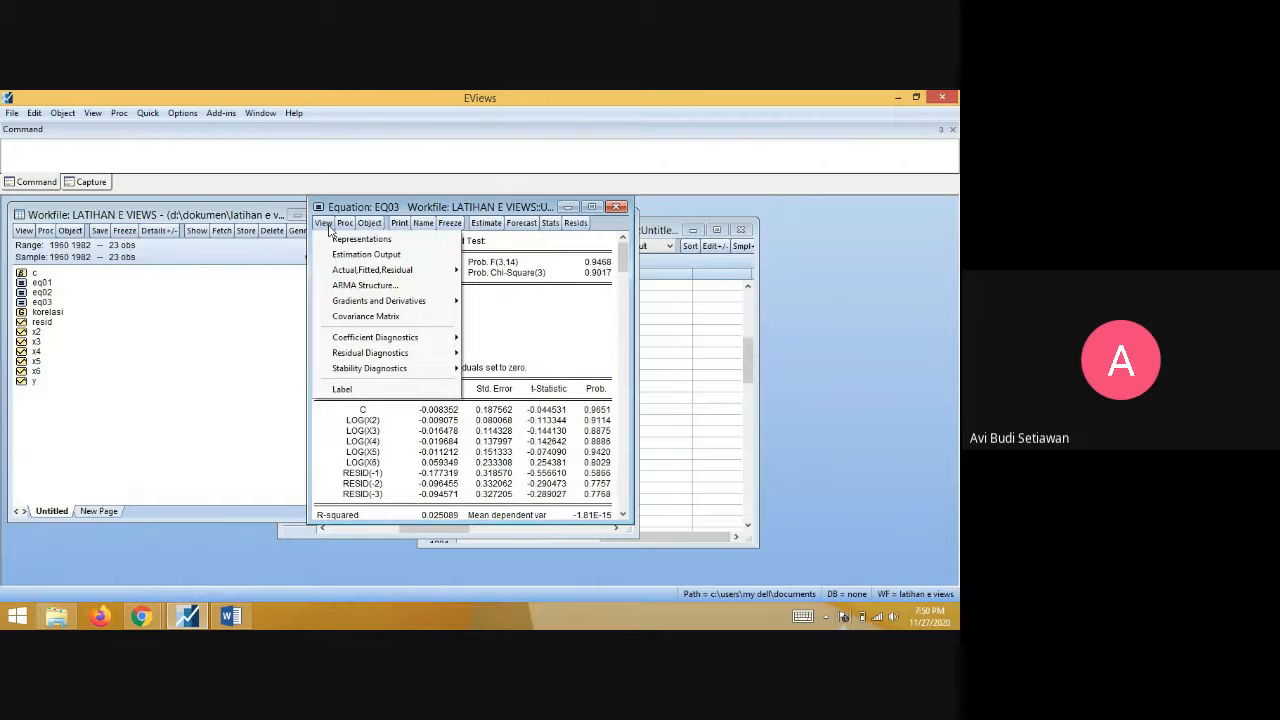
{"action": "left_click", "coordinate": [347, 255]}
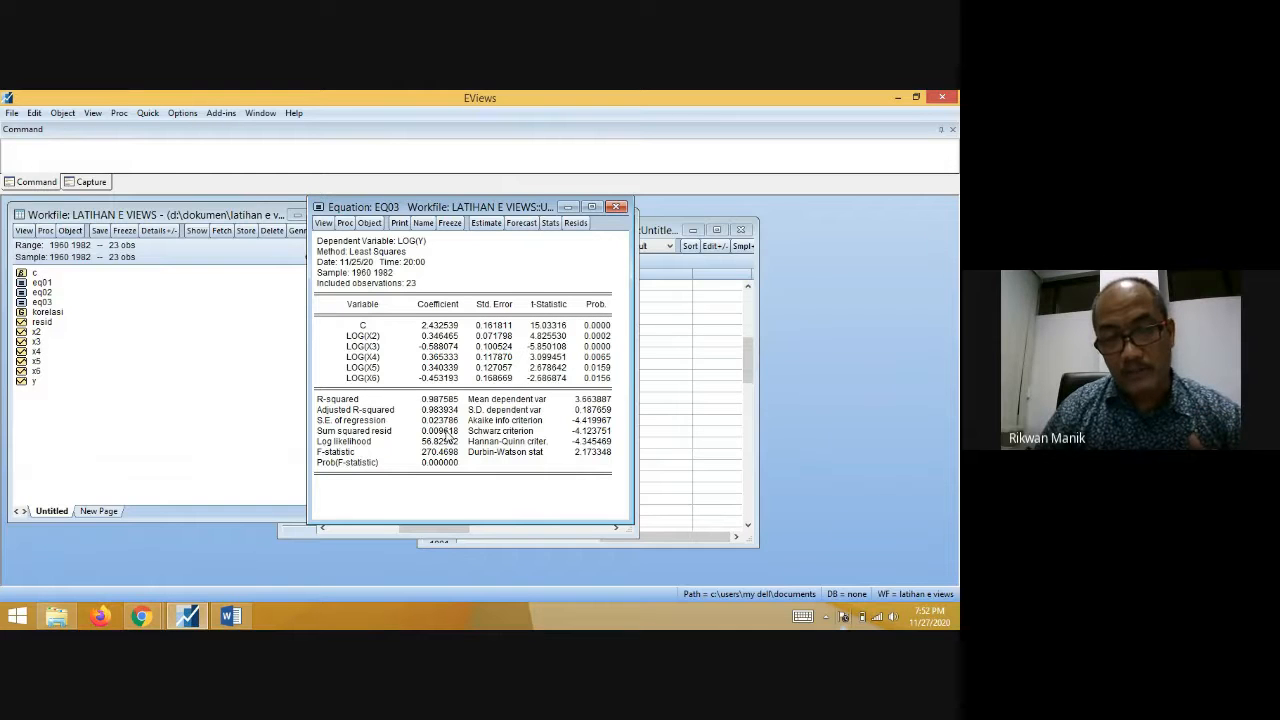
{"action": "left_click", "coordinate": [322, 223]}
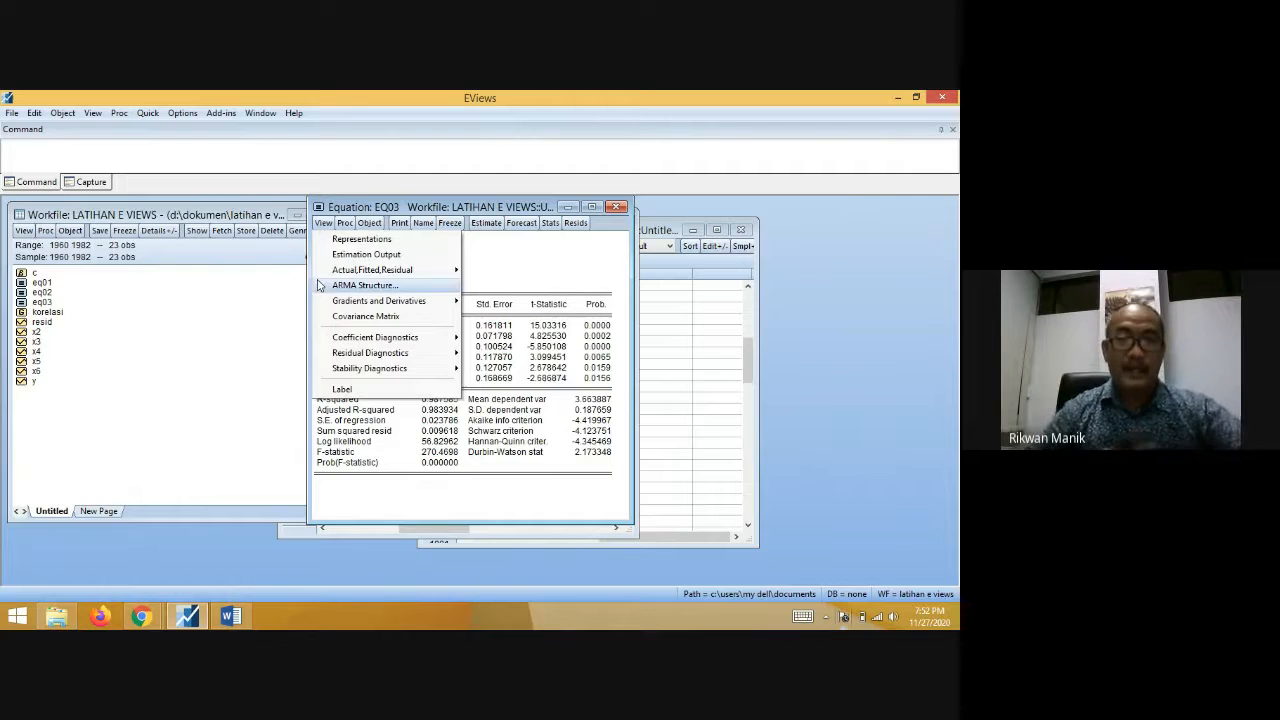
{"action": "left_click", "coordinate": [505, 411]}
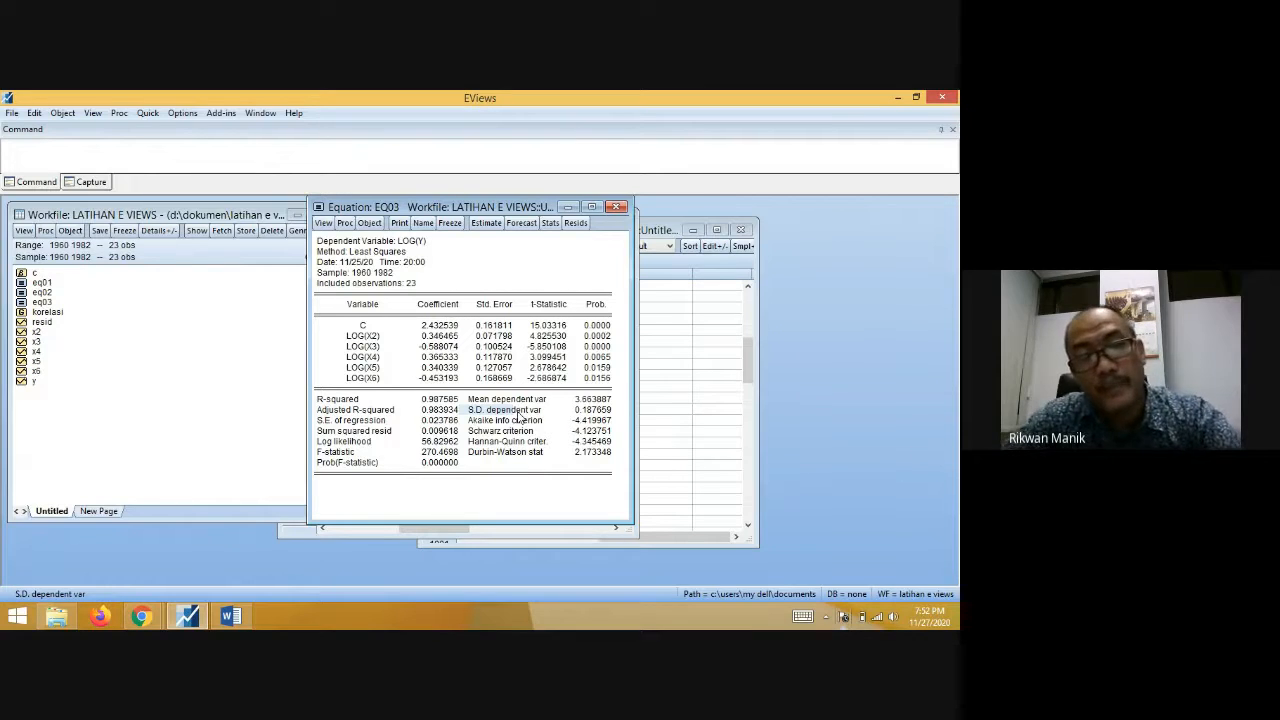
{"action": "left_click", "coordinate": [397, 487]}
{"action": "left_click", "coordinate": [430, 505]}
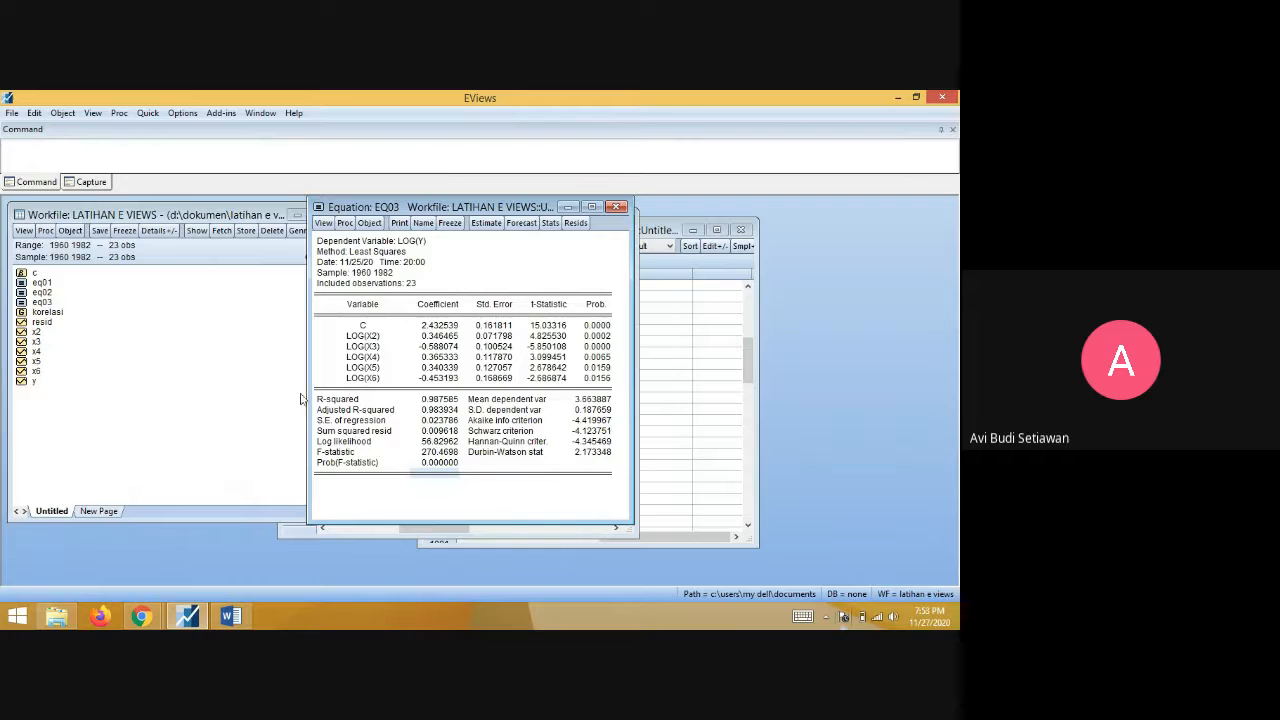
- Run the Histogram - Normality Test on EQ03's residuals and select the statistics box beside the histogram
{"action": "left_click", "coordinate": [322, 224]}
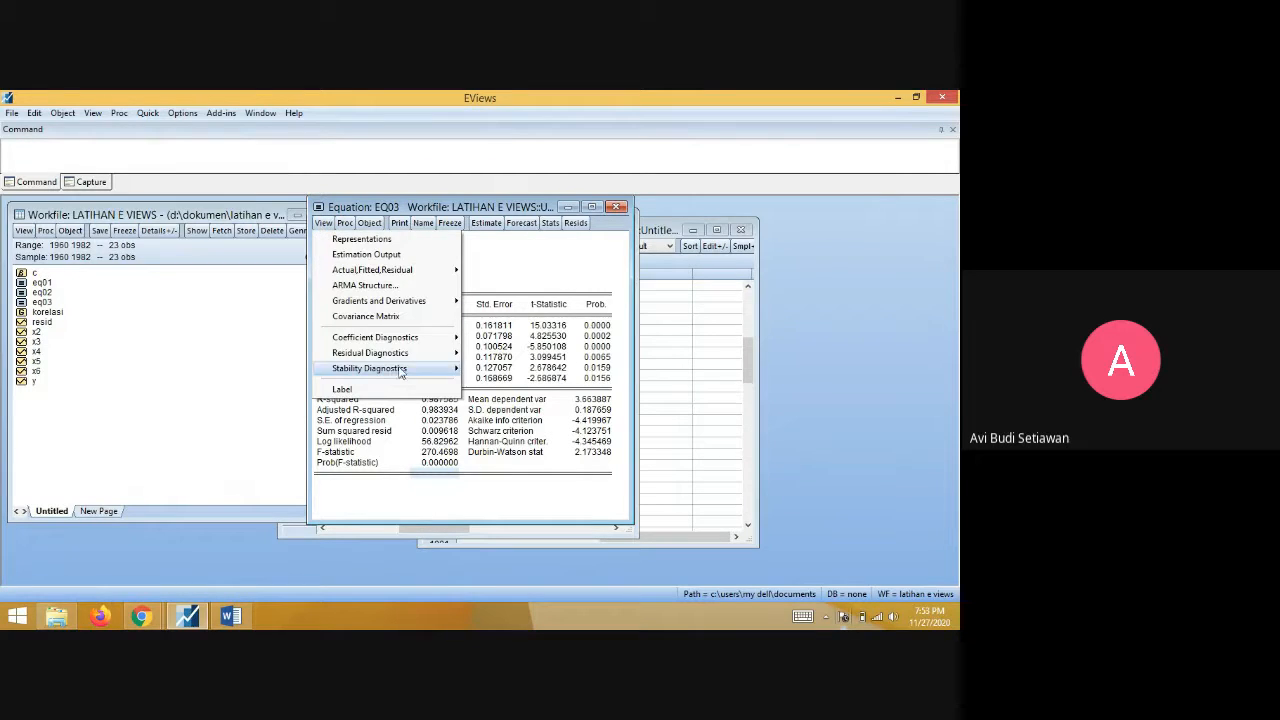
{"action": "mouse_move", "coordinate": [414, 358]}
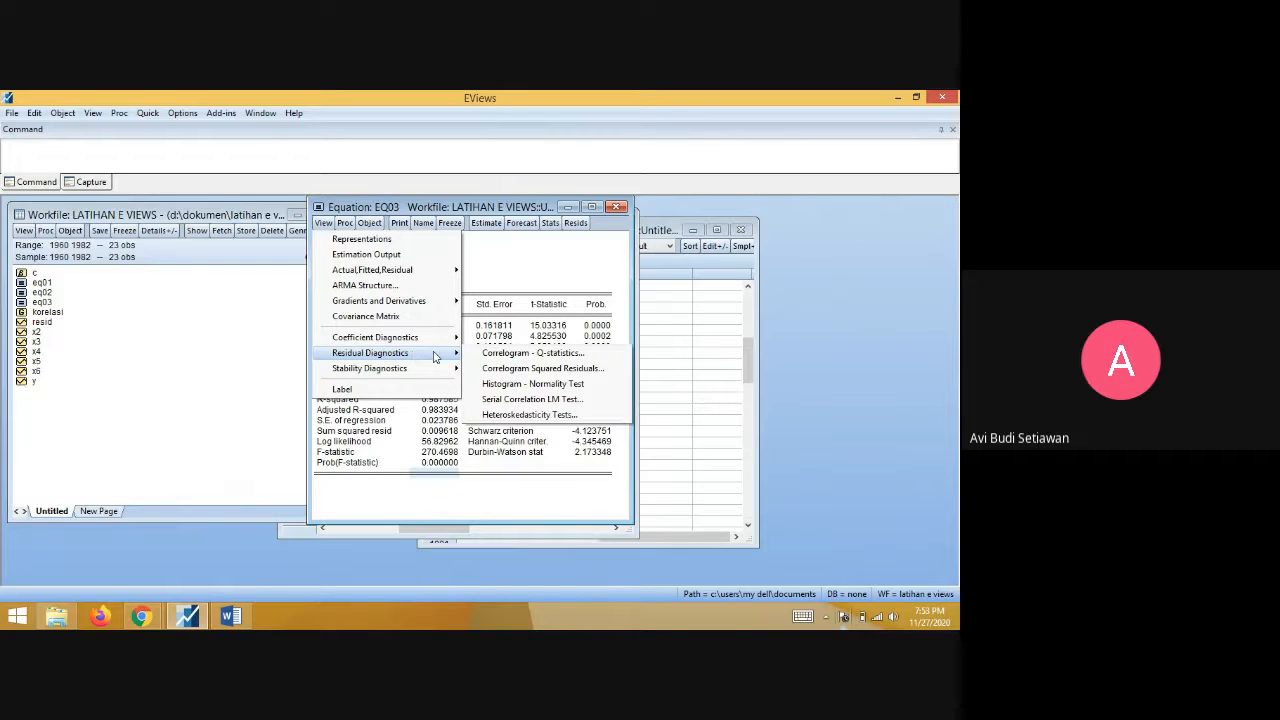
{"action": "left_click", "coordinate": [547, 386]}
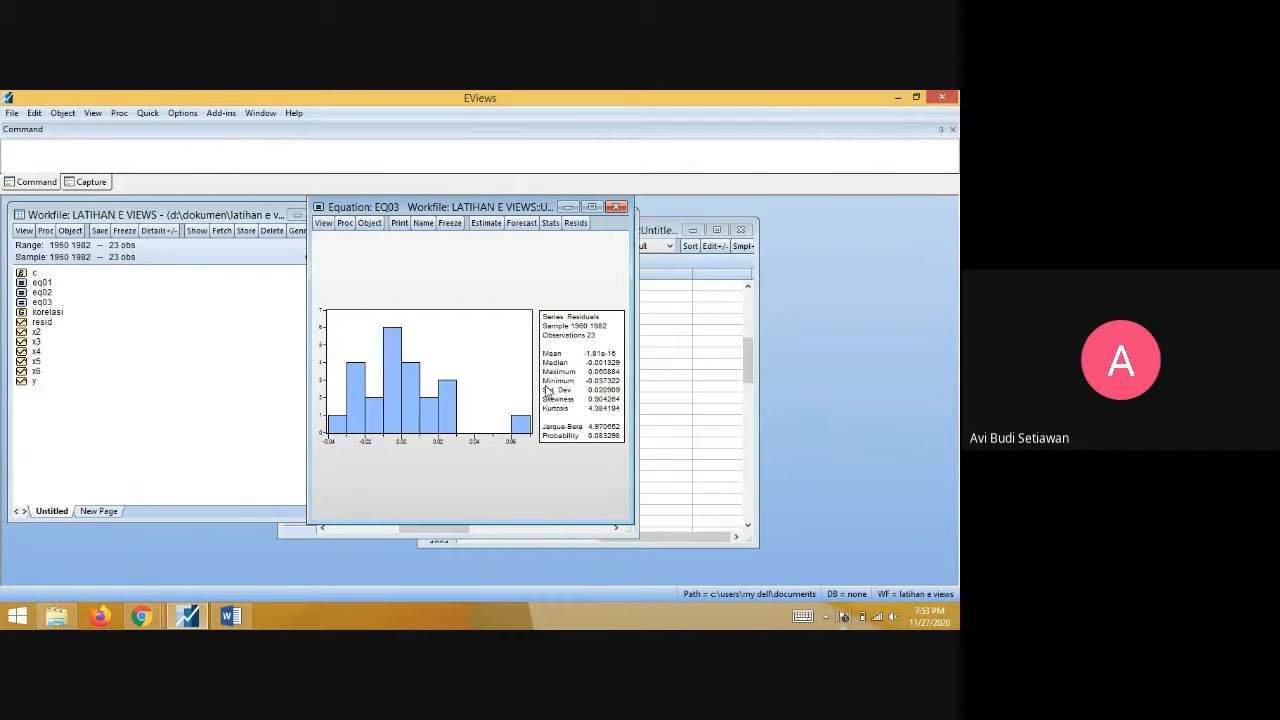
{"action": "left_click", "coordinate": [601, 444]}
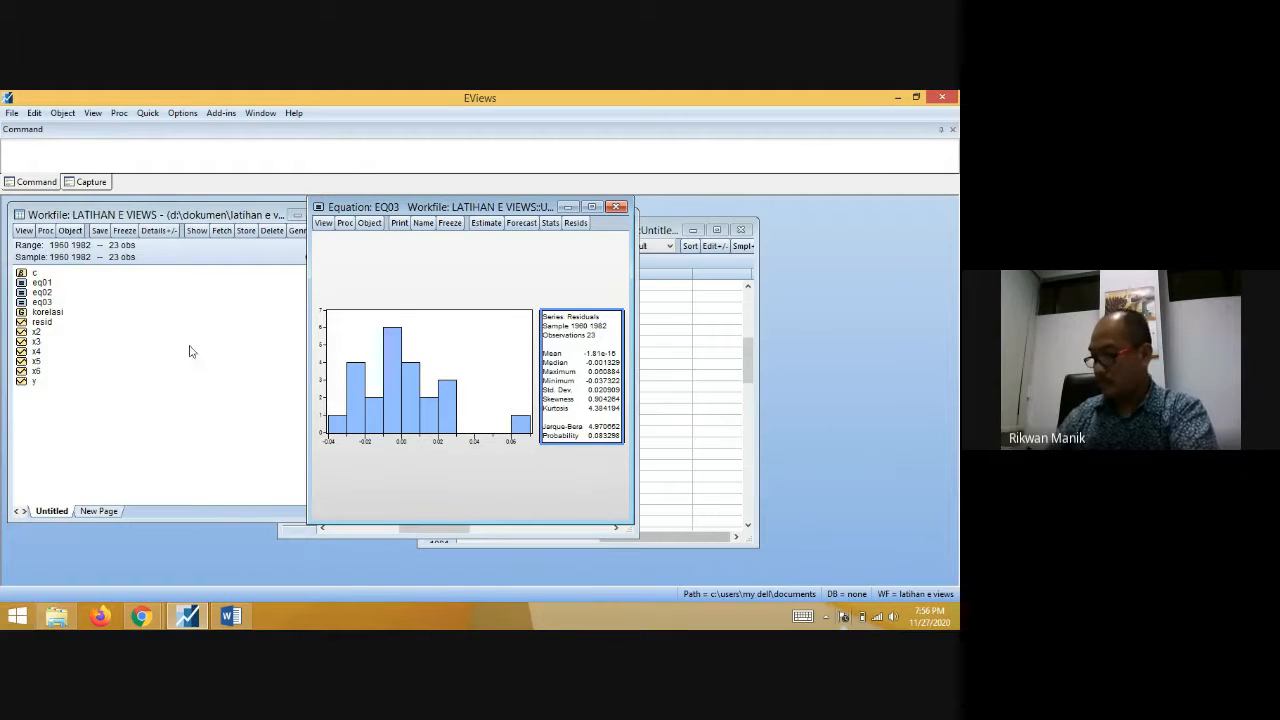
- Return EQ03 to its estimation output and select the coefficient rows LOG(X2) through LOG(X6)
{"action": "left_click", "coordinate": [323, 222]}
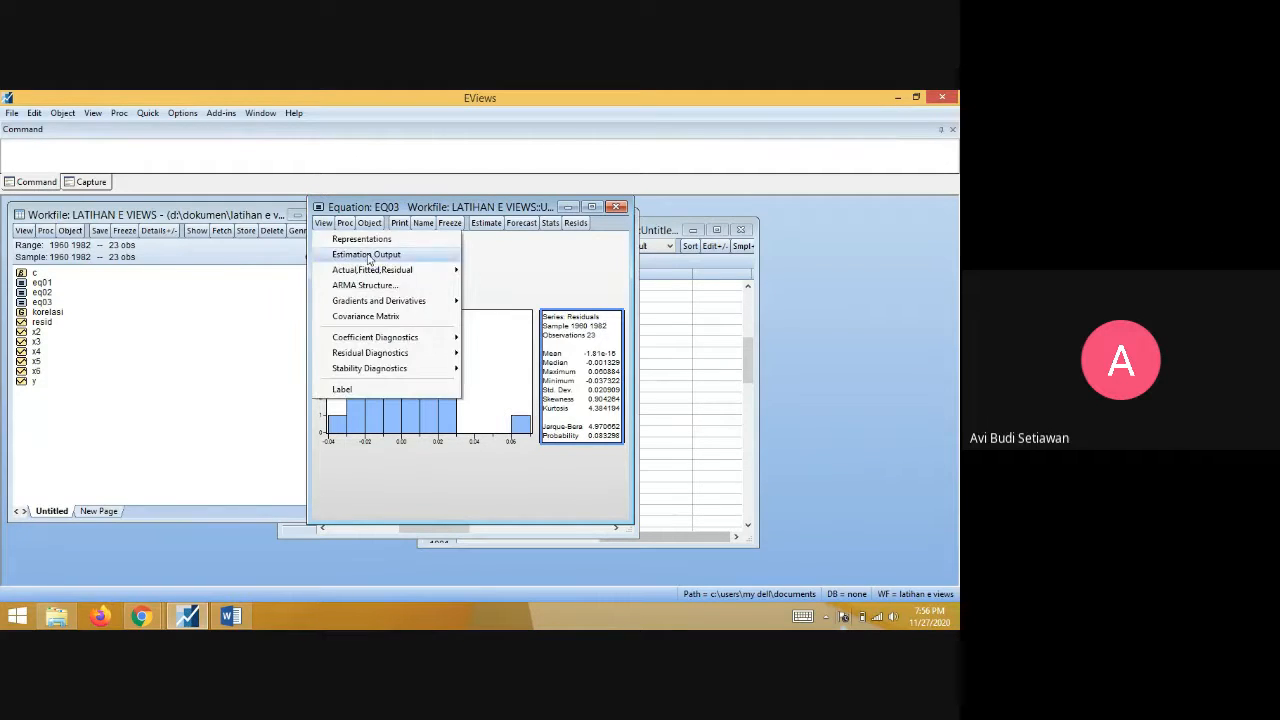
{"action": "left_click", "coordinate": [366, 254]}
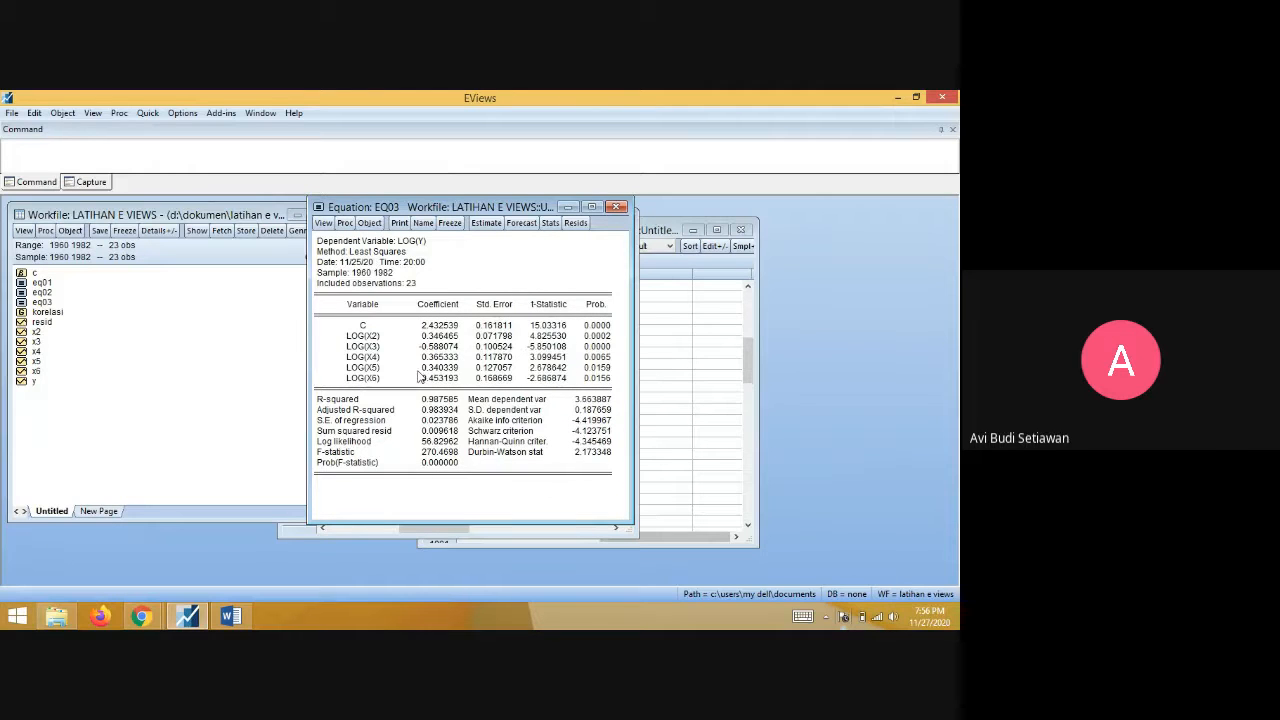
{"action": "left_click", "coordinate": [366, 338]}
{"action": "left_click_drag", "start_coordinate": [370, 343], "coordinate": [594, 385]}
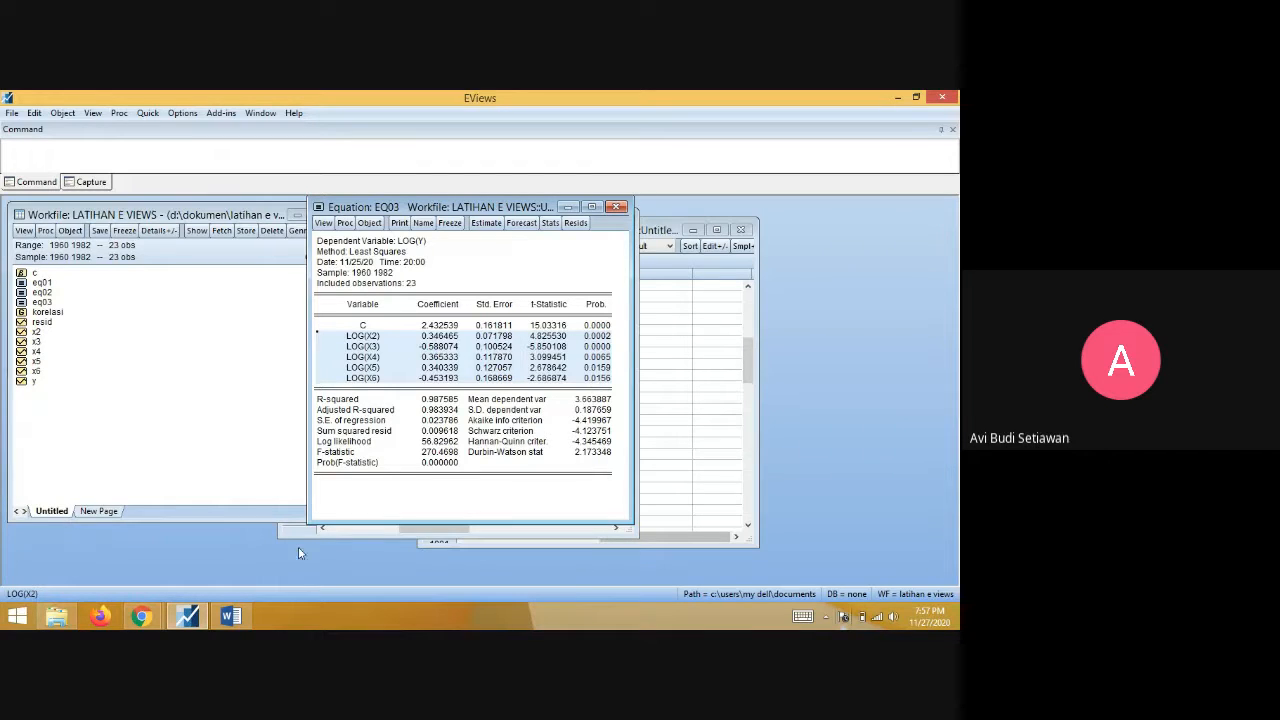
{"action": "left_click", "coordinate": [200, 621]}
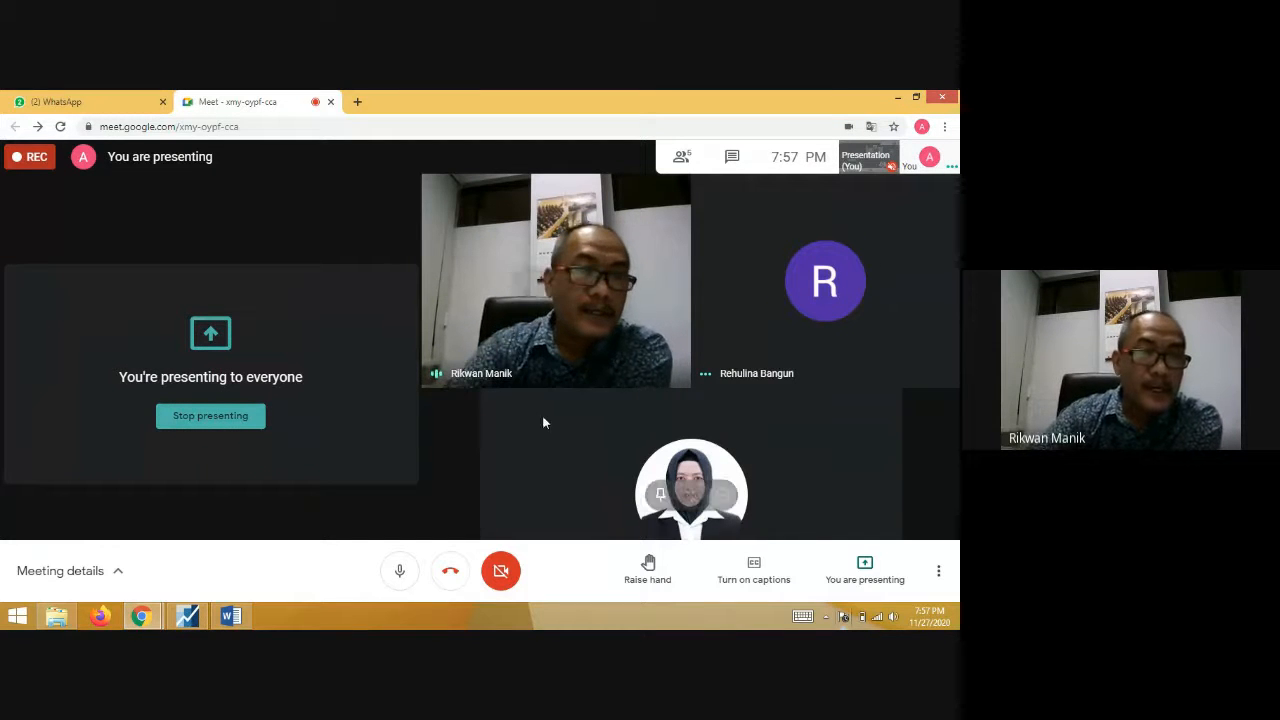
{"action": "left_click", "coordinate": [238, 618]}
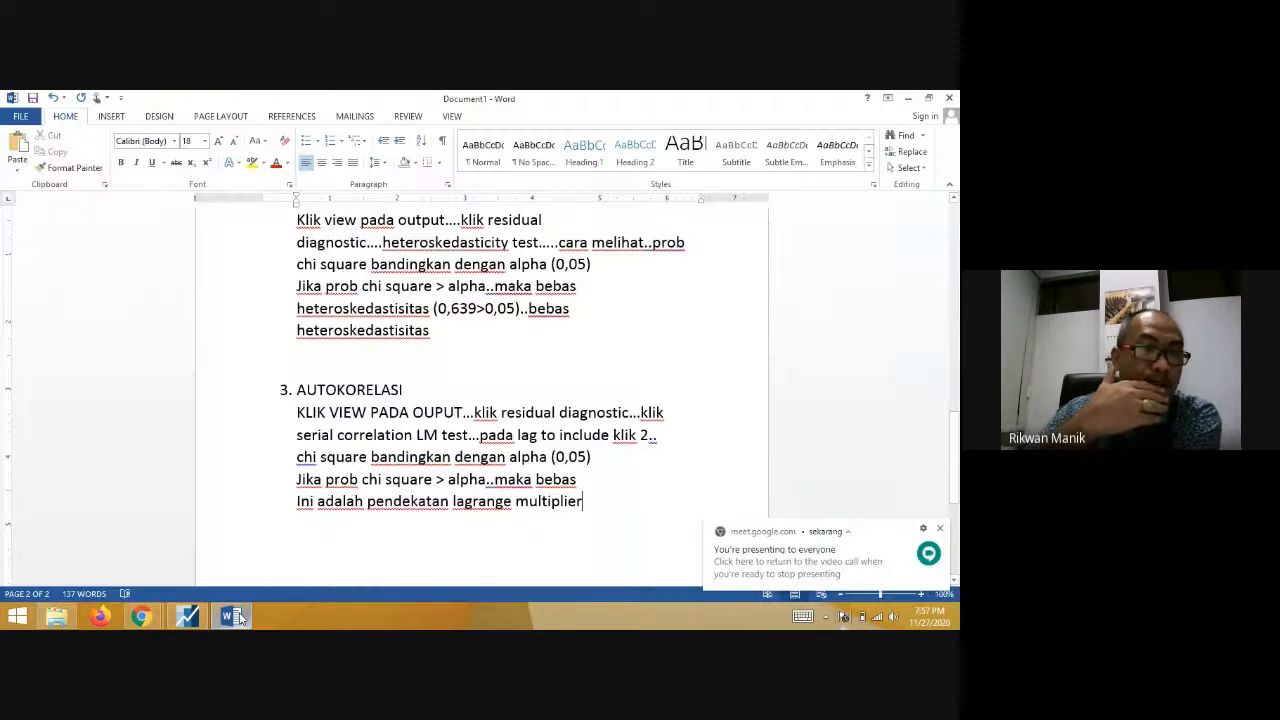
{"action": "left_click", "coordinate": [236, 618]}
{"action": "left_click", "coordinate": [203, 618]}
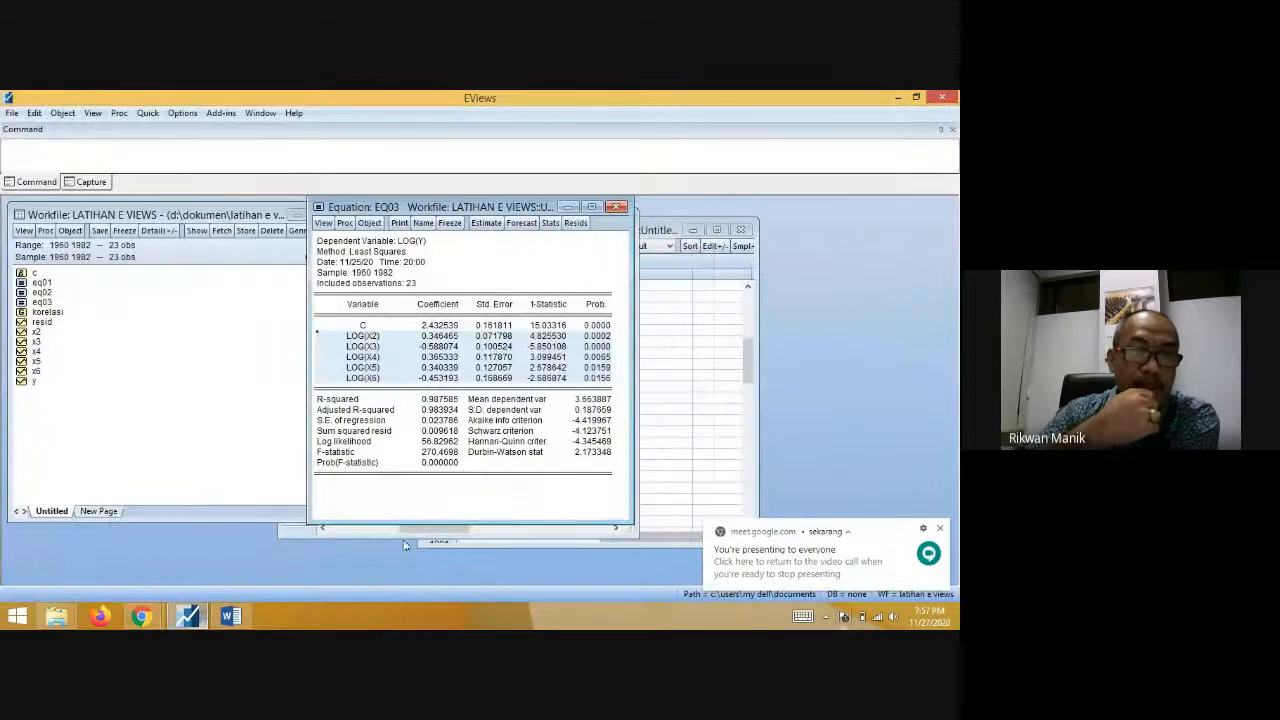
{"action": "left_click", "coordinate": [238, 618]}
{"action": "left_click", "coordinate": [187, 617]}
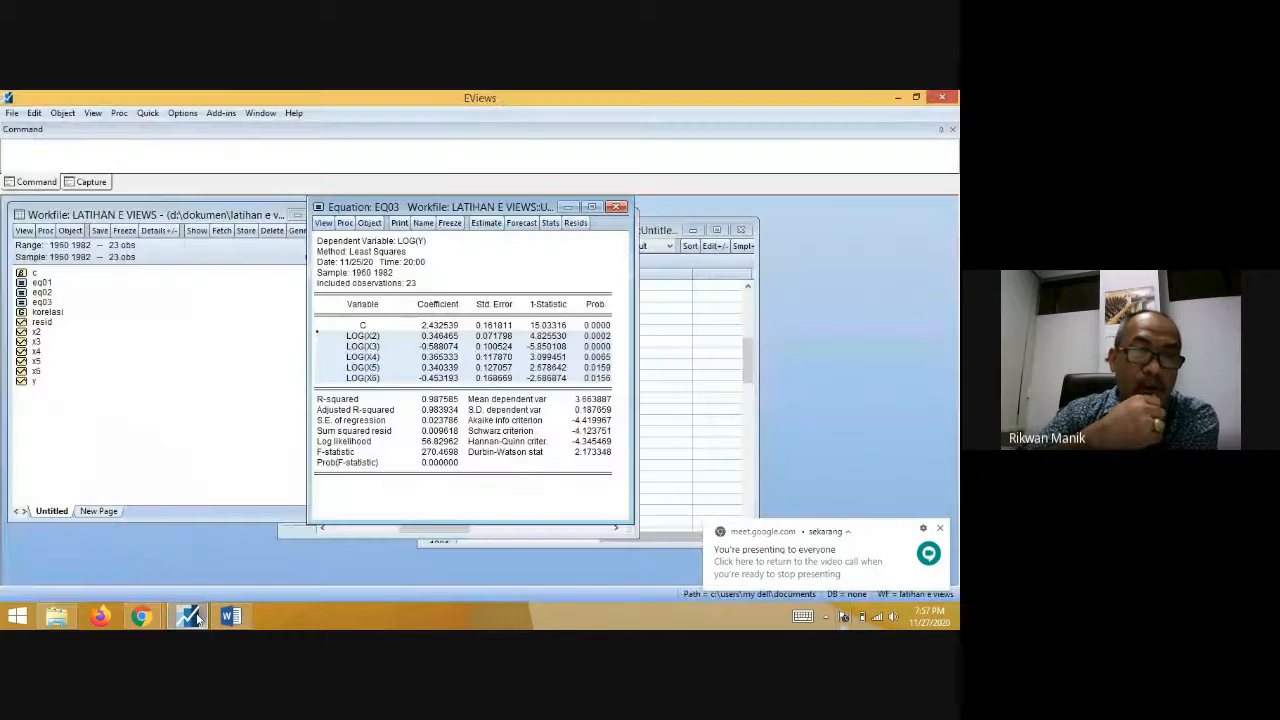
- Show the residual diagnostic tests available for EQ03, and switch to the Google Meet call
{"action": "left_click", "coordinate": [323, 222]}
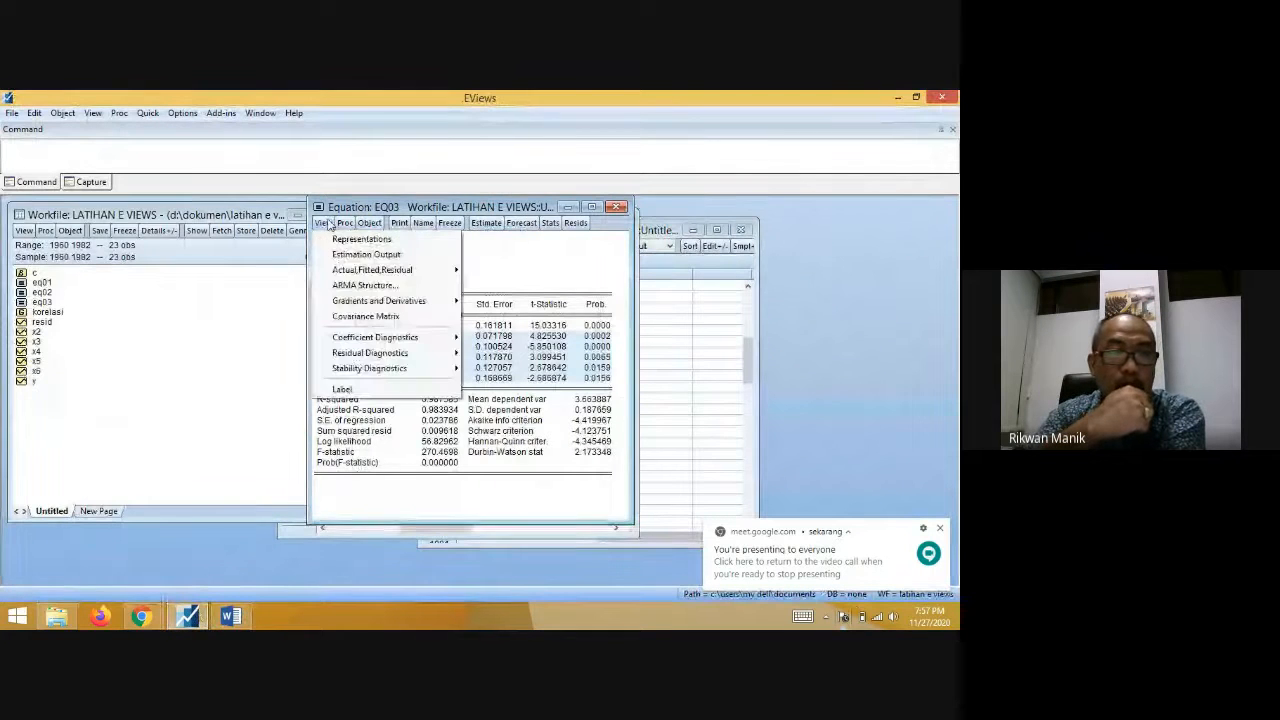
{"action": "mouse_move", "coordinate": [430, 356]}
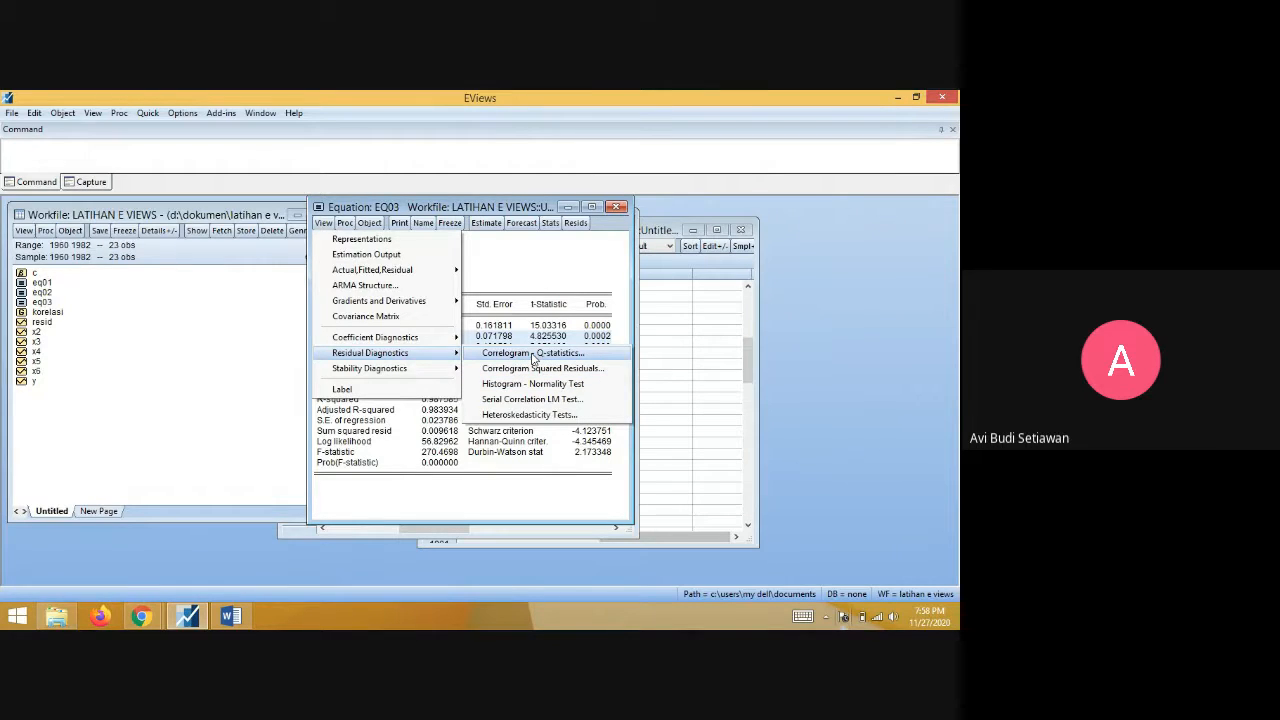
{"action": "left_click", "coordinate": [185, 617]}
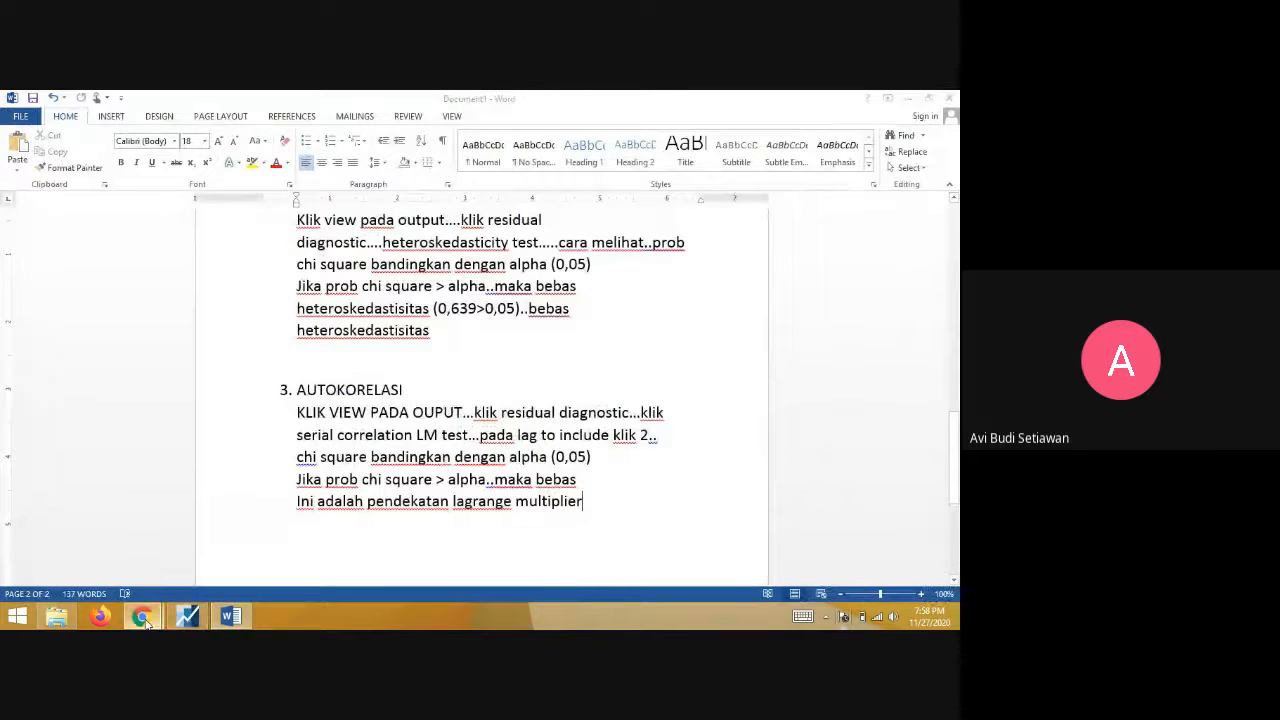
{"action": "mouse_move", "coordinate": [146, 619]}
{"action": "left_click", "coordinate": [206, 532]}
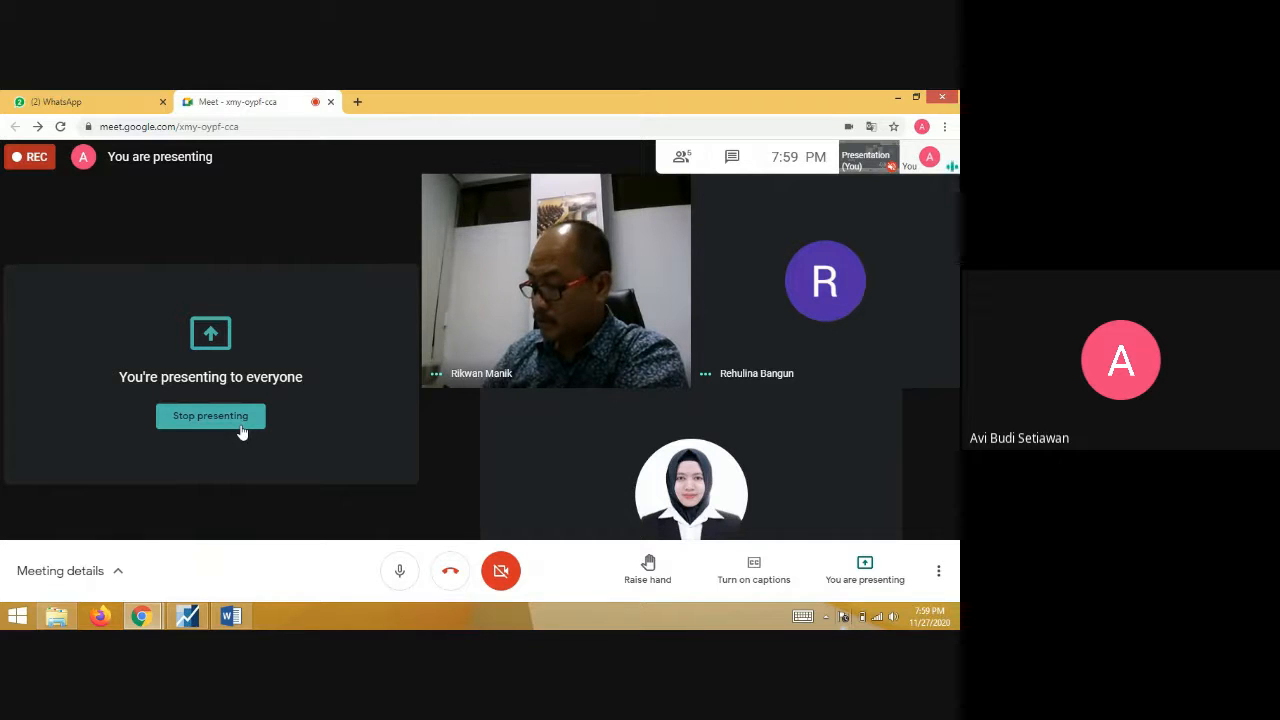
- Exit EViews, saving the LATIHAN E VIEWS workfile with double precision series storage
{"action": "left_click", "coordinate": [195, 614]}
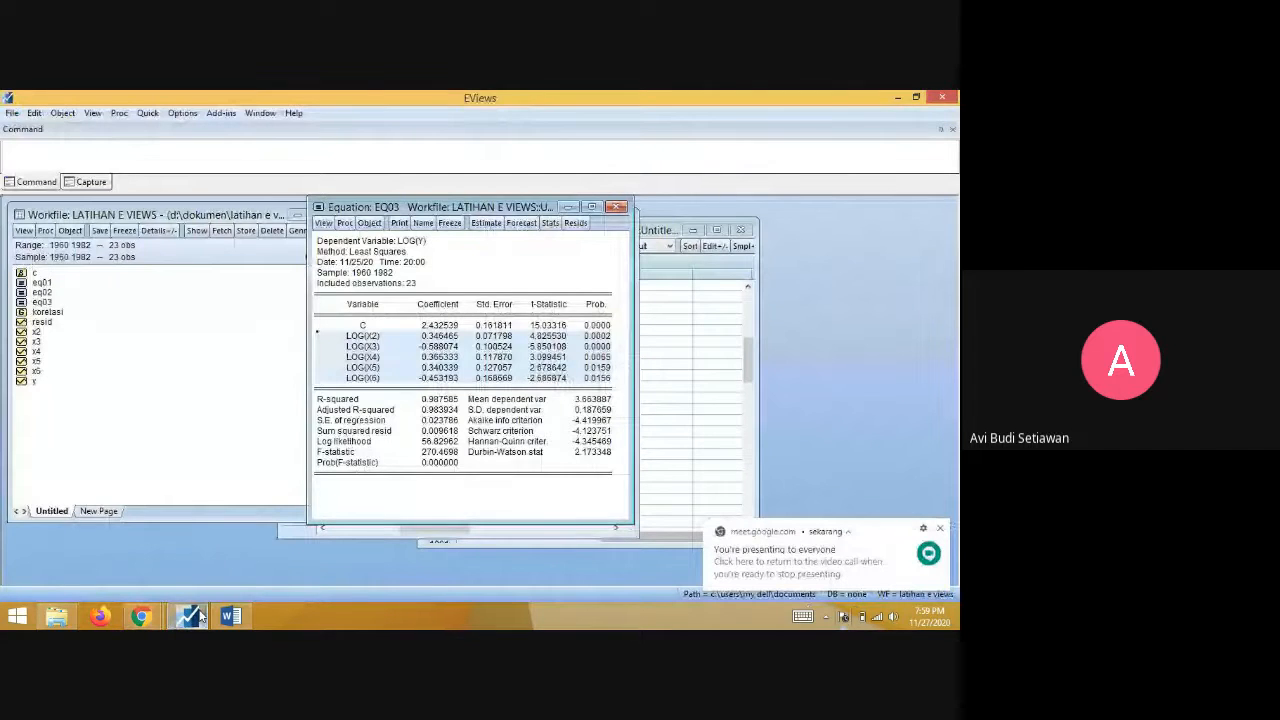
{"action": "left_click", "coordinate": [942, 97]}
{"action": "left_click", "coordinate": [445, 379]}
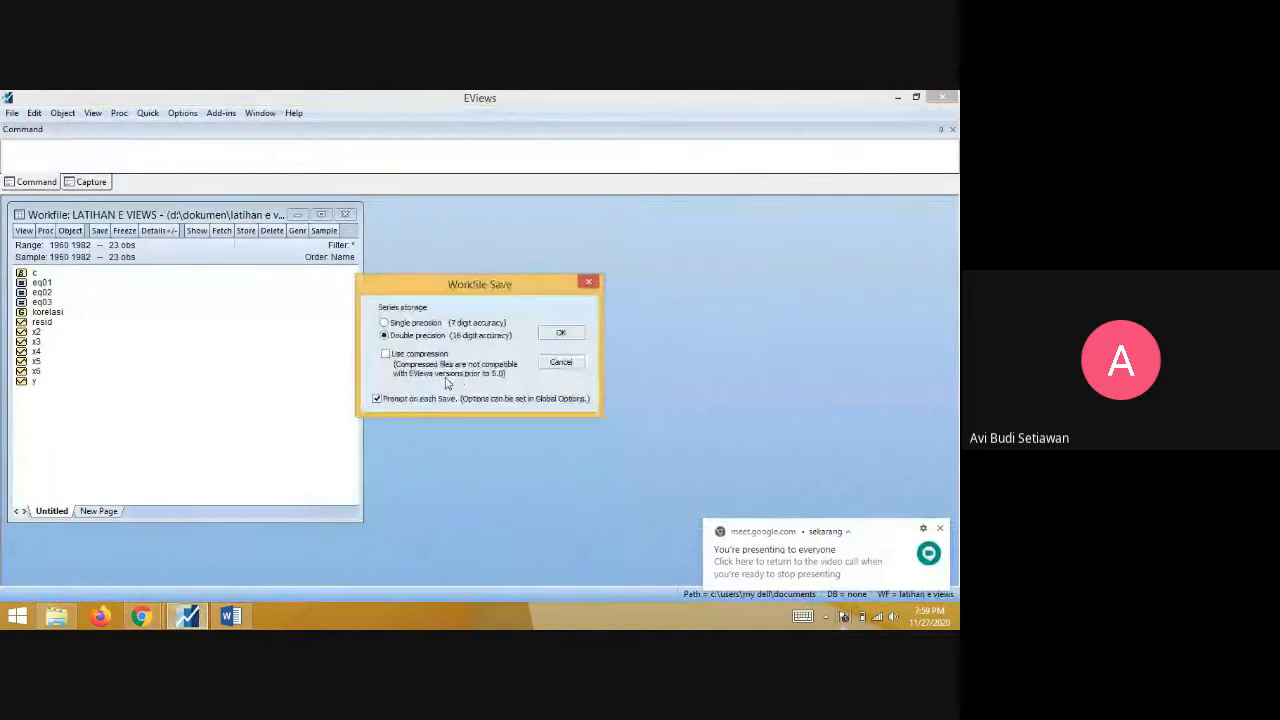
{"action": "left_click", "coordinate": [561, 333]}
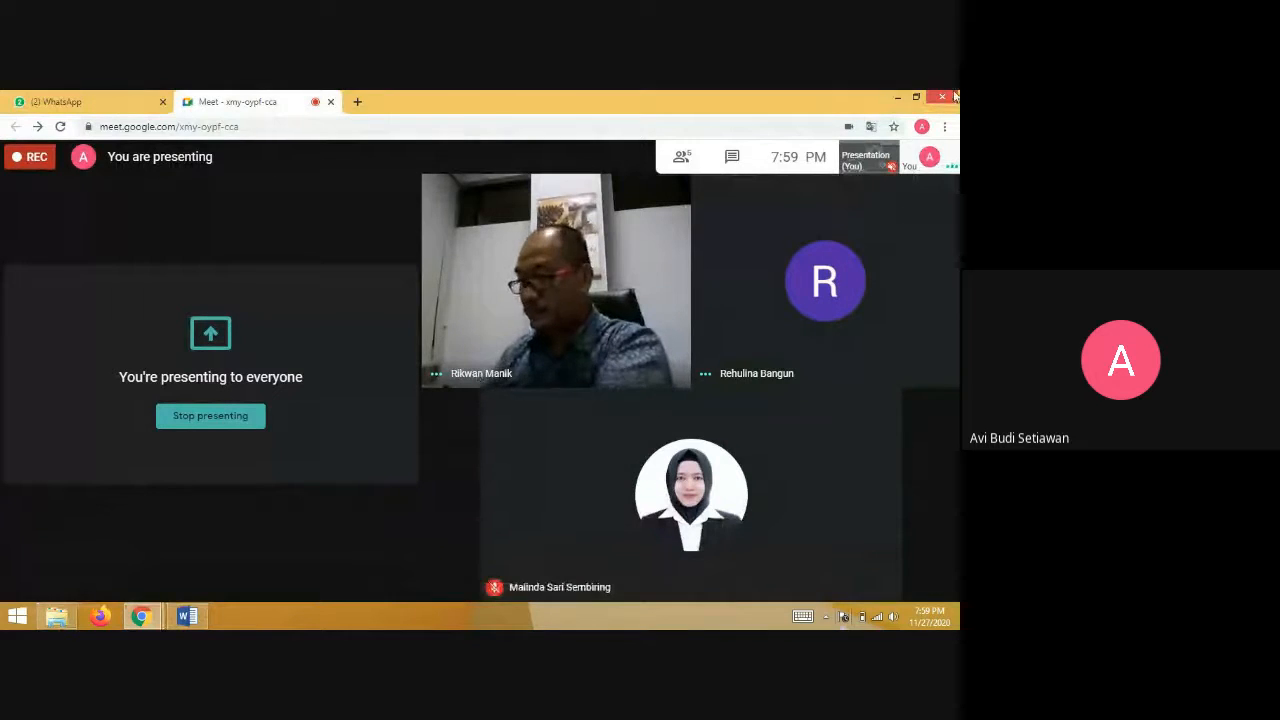
- Save the Word note in the D: drive's dokumen folder as "asumsi klasik 2 plus input data panel"
{"action": "left_click", "coordinate": [899, 100]}
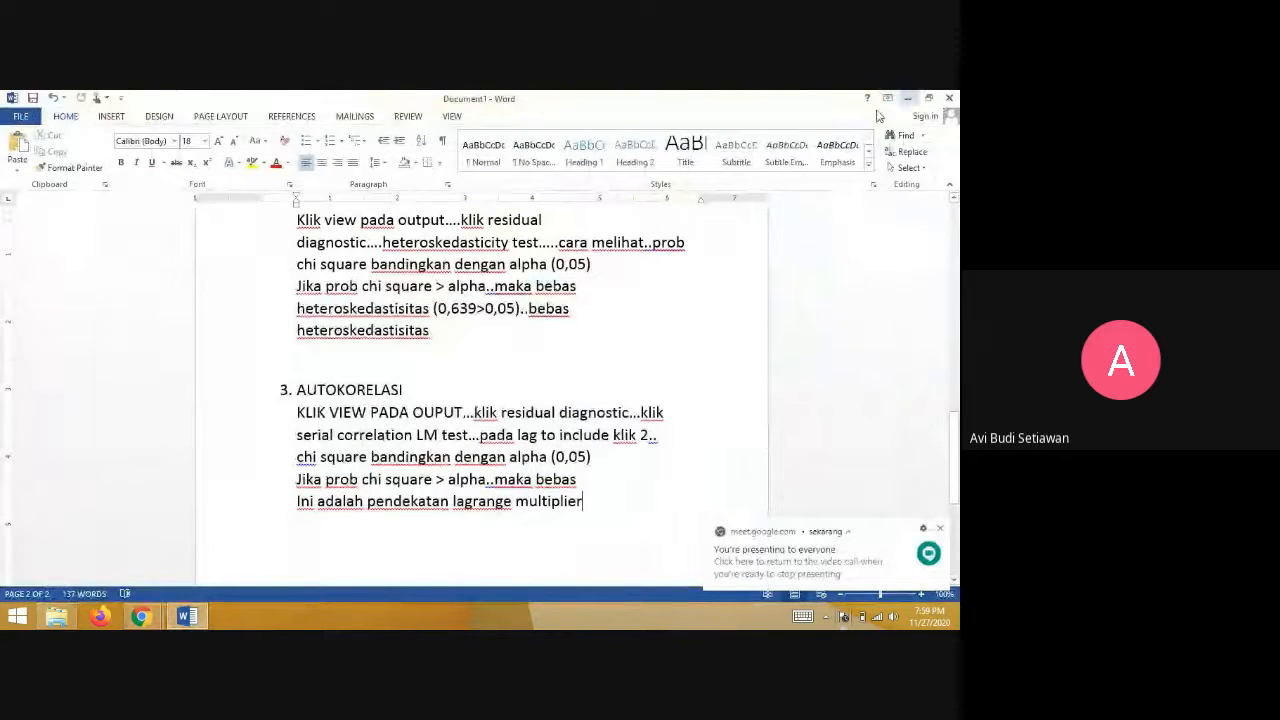
{"action": "left_click", "coordinate": [32, 97]}
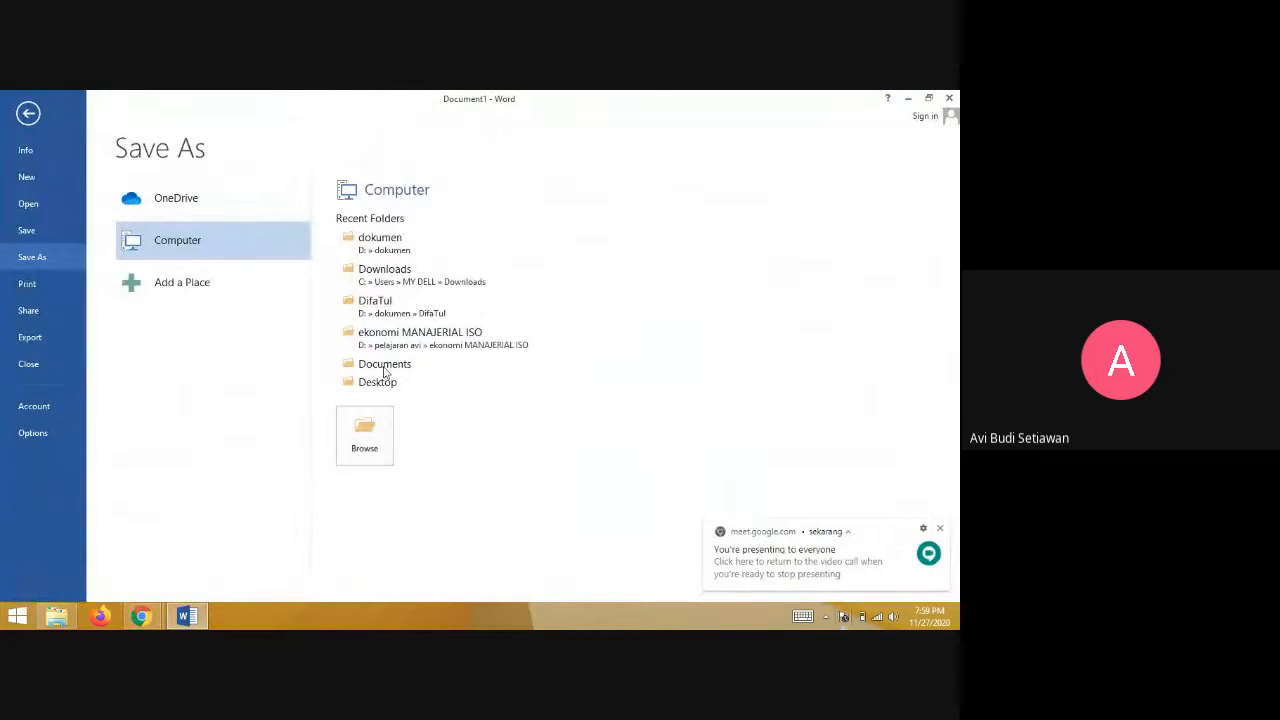
{"action": "left_click", "coordinate": [390, 245]}
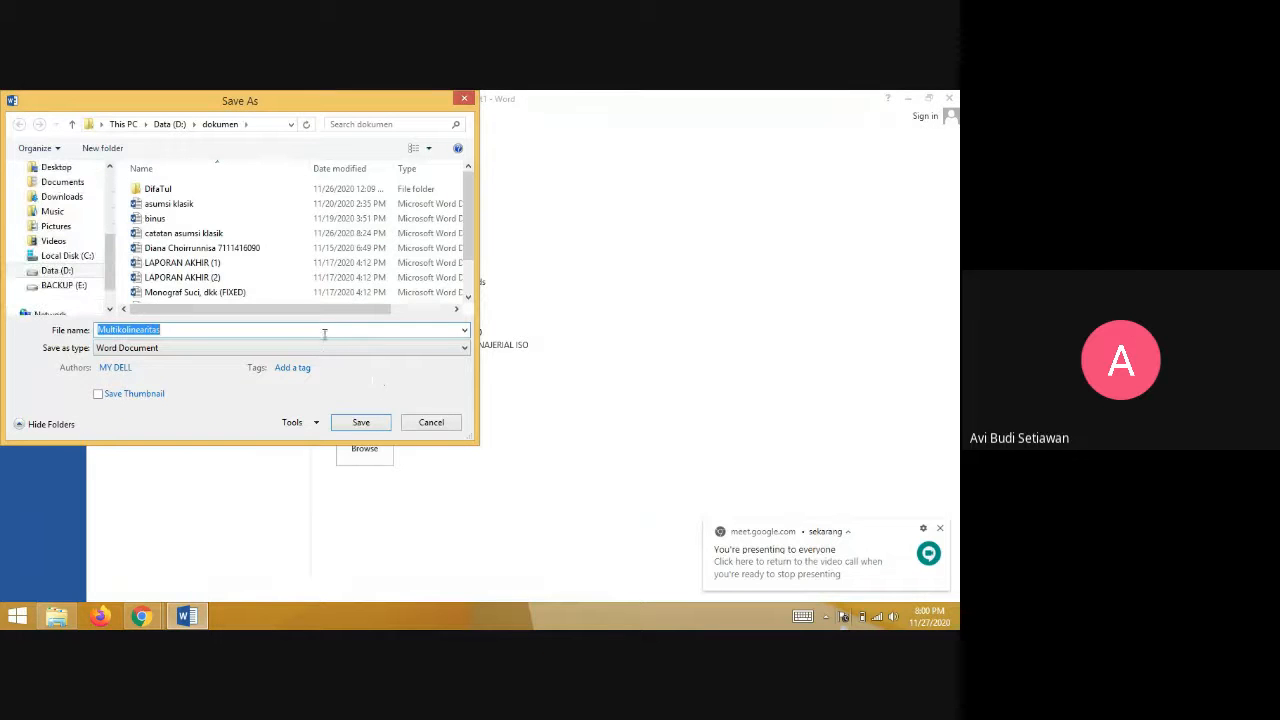
{"action": "type", "text": "asumsi klasi"}
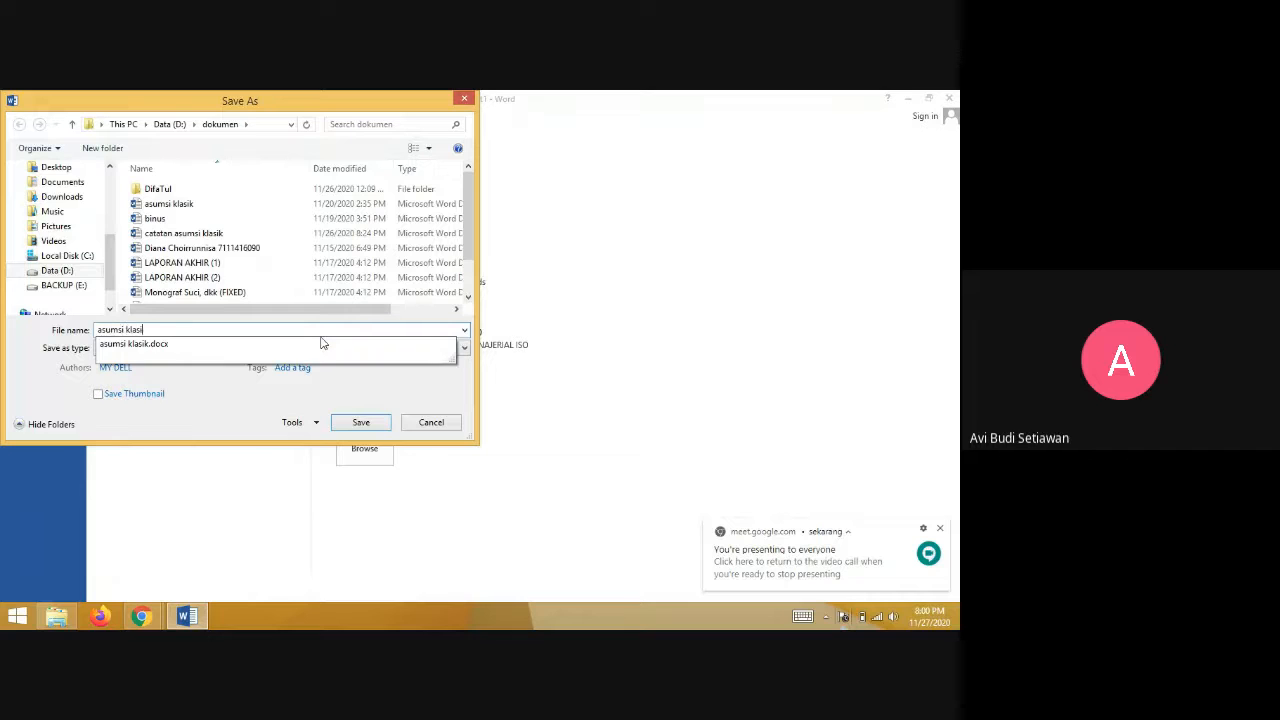
{"action": "type", "text": "k 2 plus input data panel"}
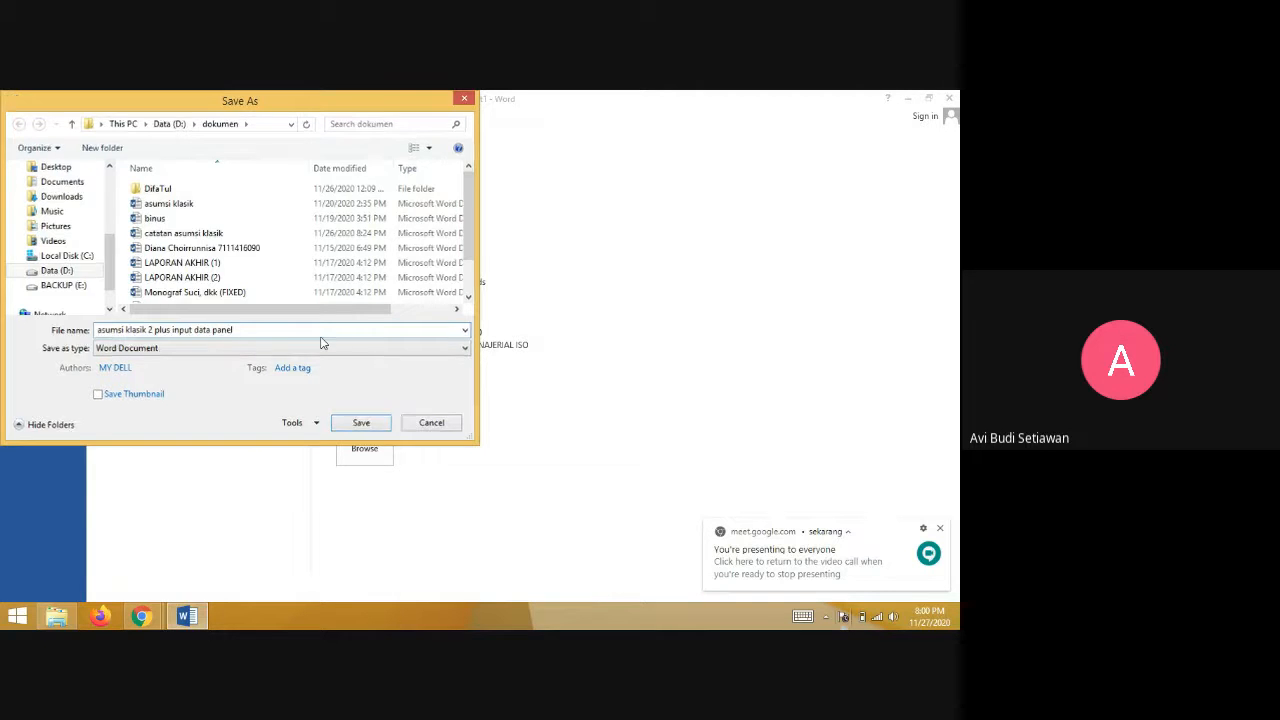
{"action": "key", "text": "Return"}
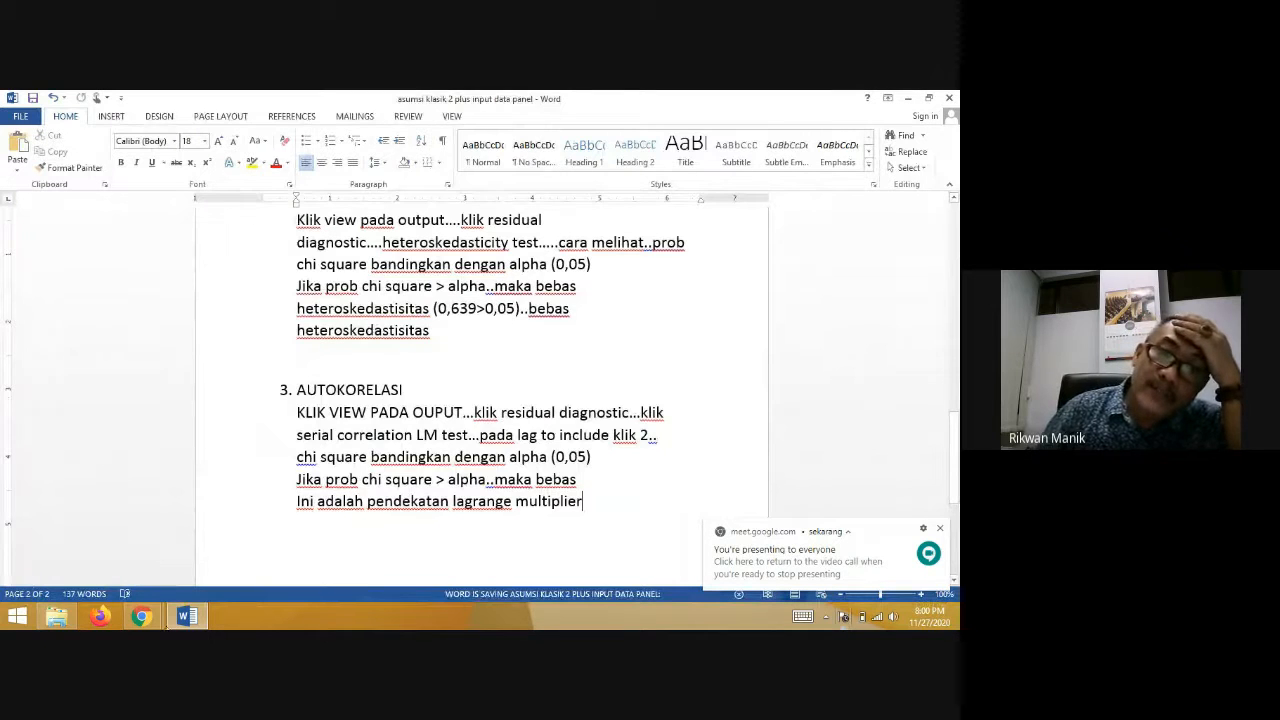
- Minimize the Google Meet and Word windows and launch a fresh session of EViews 9 from the desktop
{"action": "left_click", "coordinate": [153, 620]}
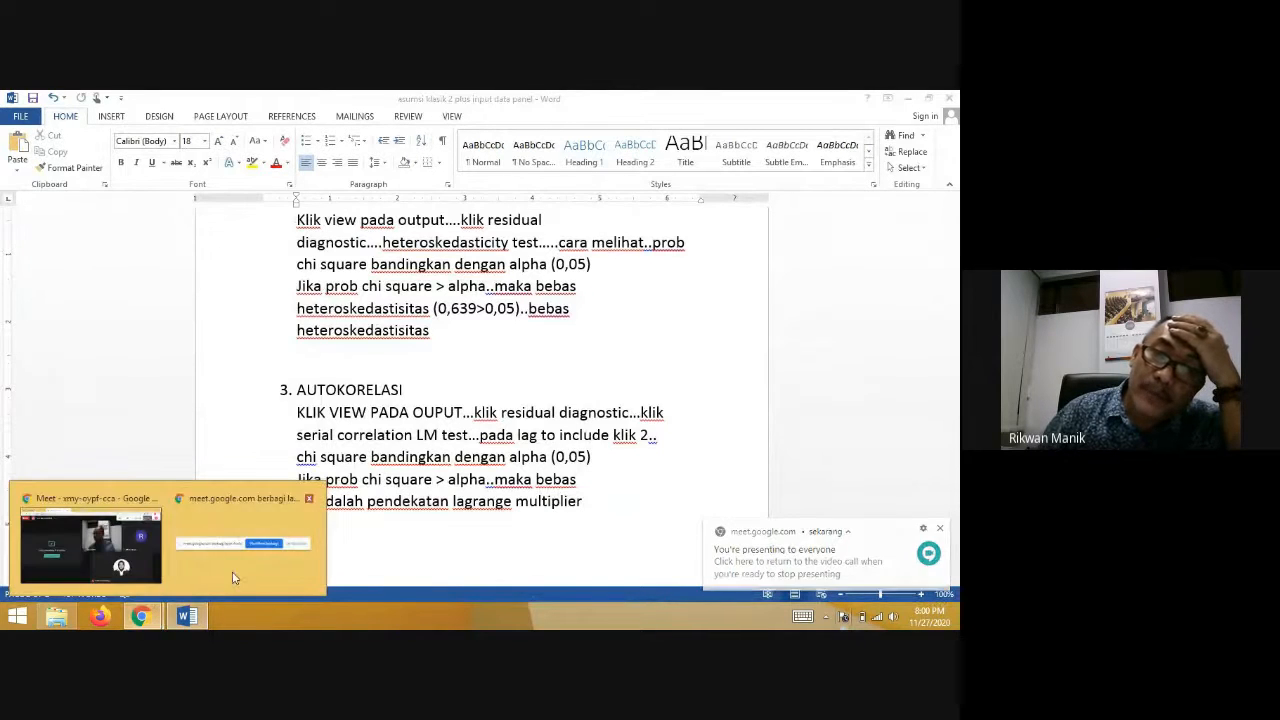
{"action": "left_click", "coordinate": [85, 541]}
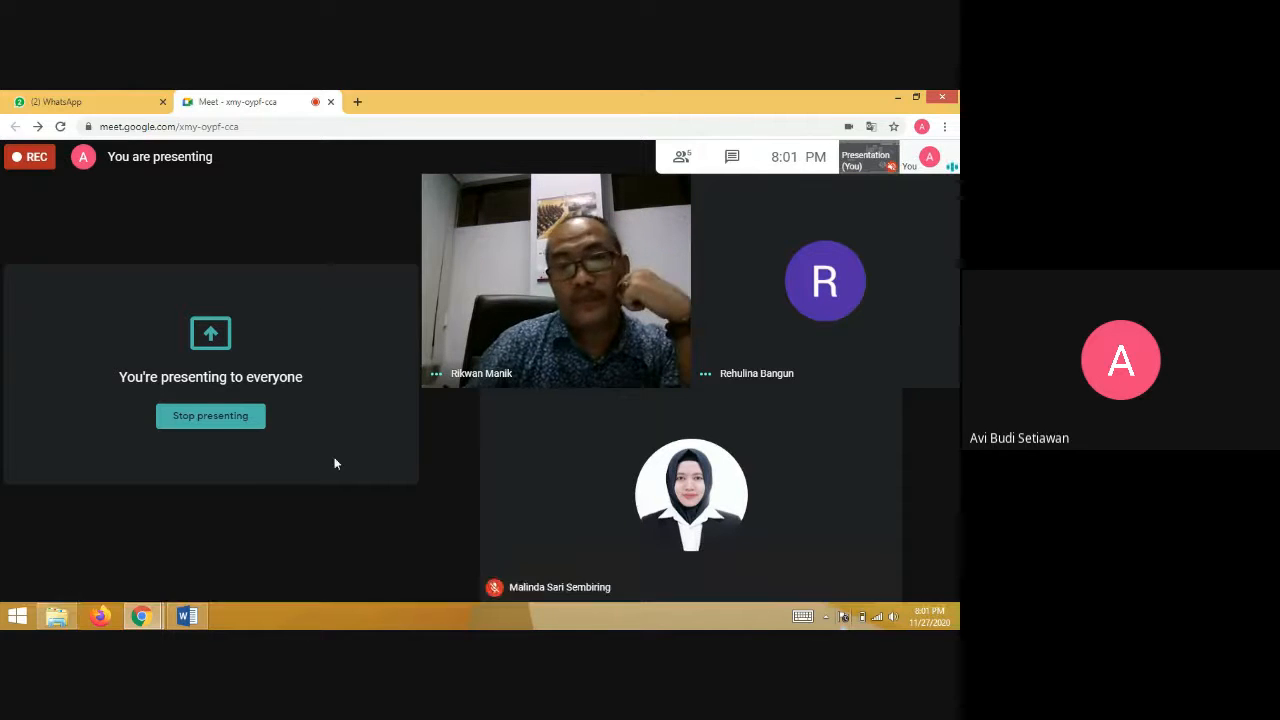
{"action": "left_click", "coordinate": [896, 99]}
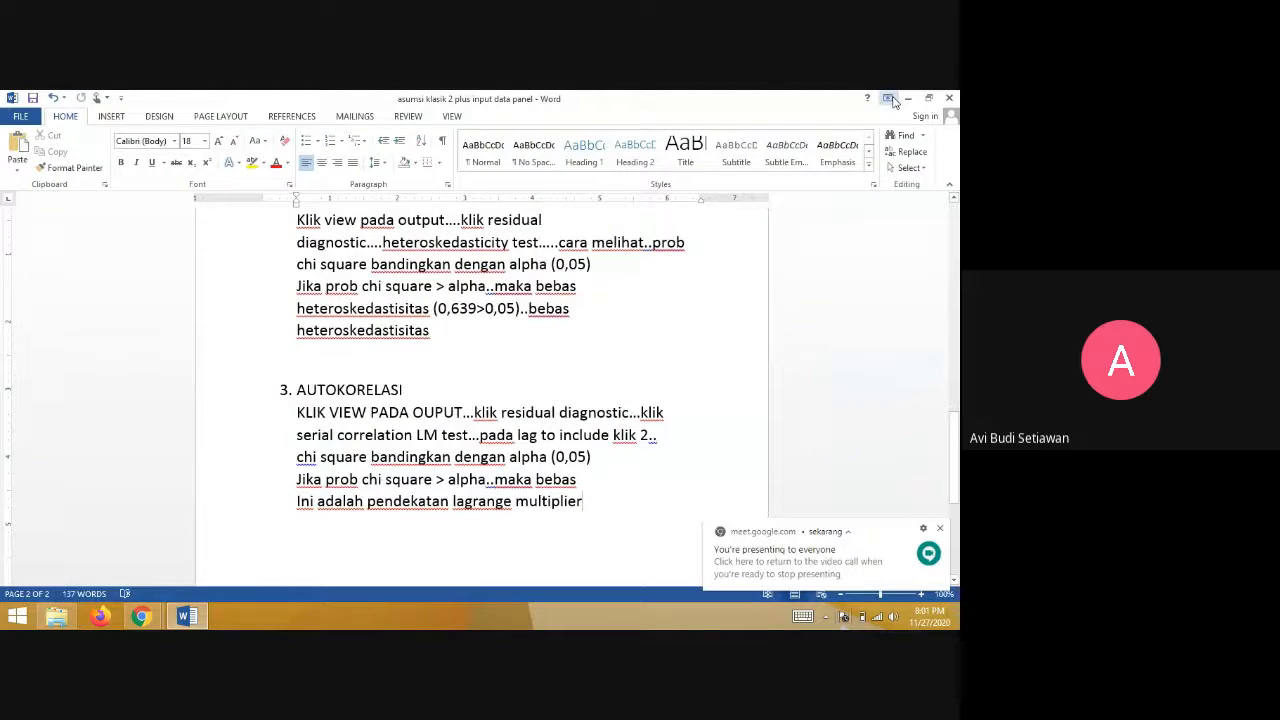
{"action": "left_click", "coordinate": [905, 99]}
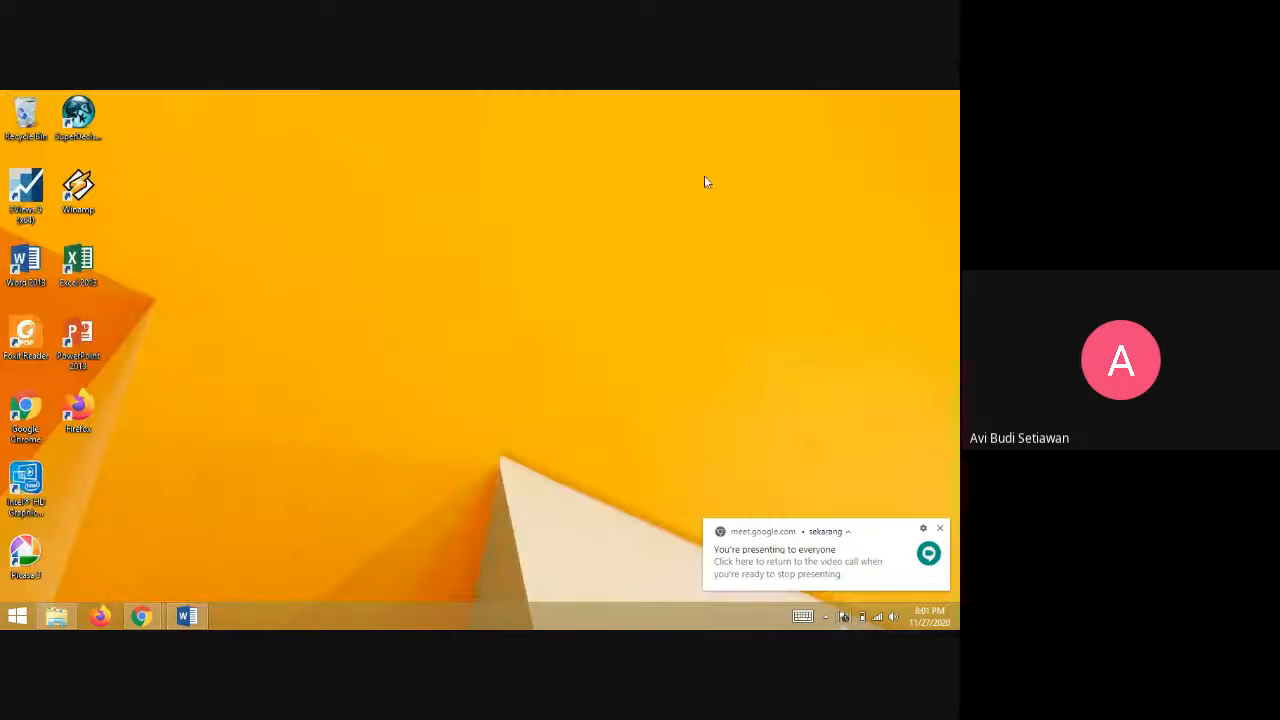
{"action": "double_click", "coordinate": [28, 196]}
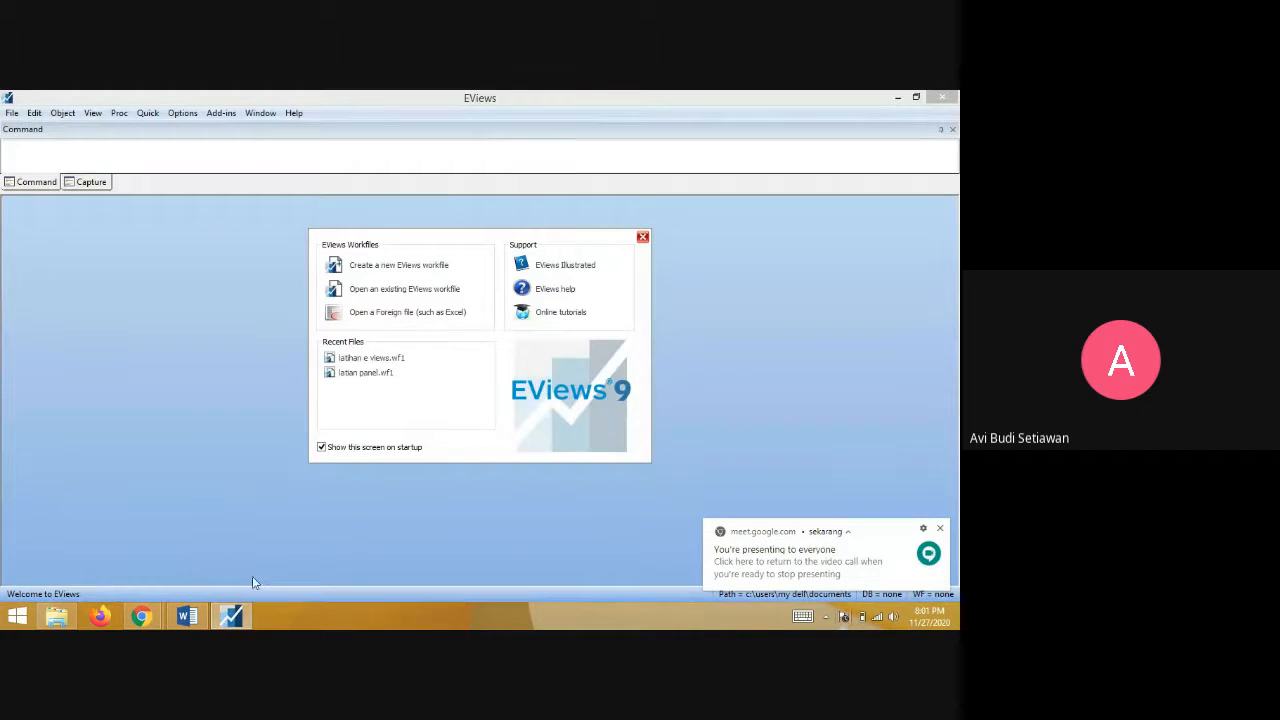
- Find the ekonometrika data folder on drive D: and open the workbook "latihan data panel 2020 (1)" in Excel
{"action": "left_click", "coordinate": [56, 616]}
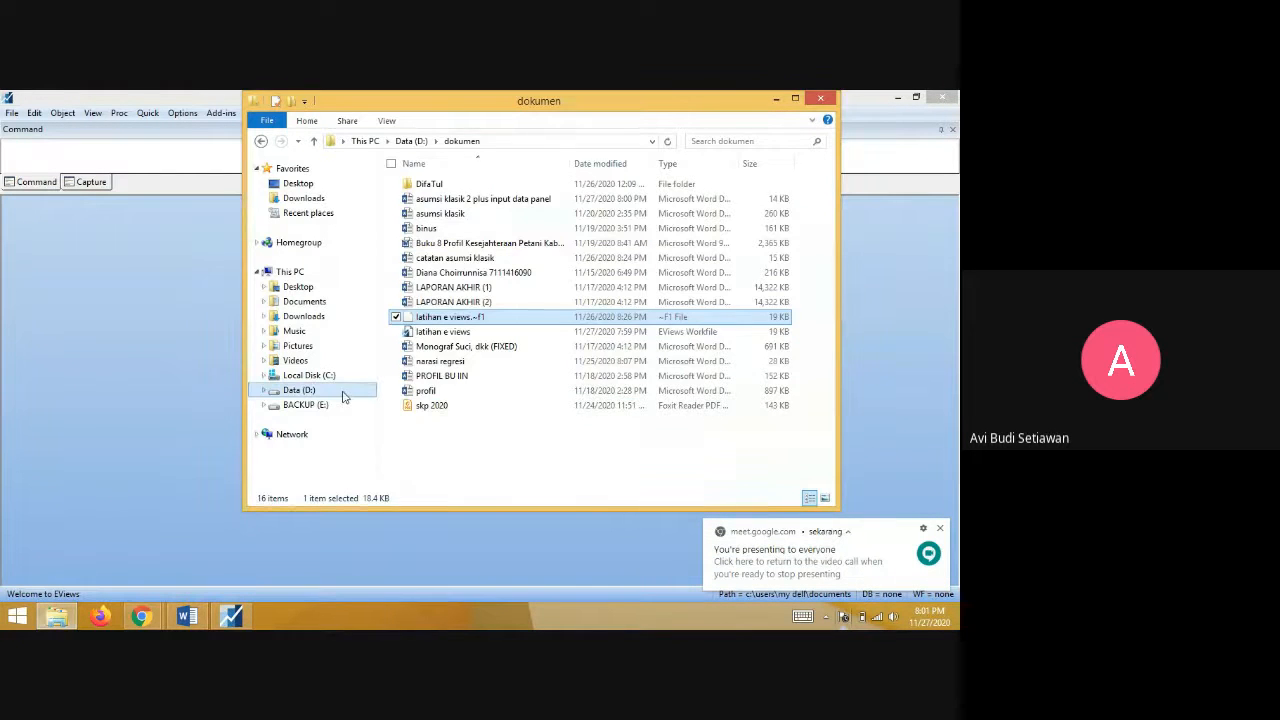
{"action": "left_click", "coordinate": [360, 394]}
{"action": "double_click", "coordinate": [428, 258]}
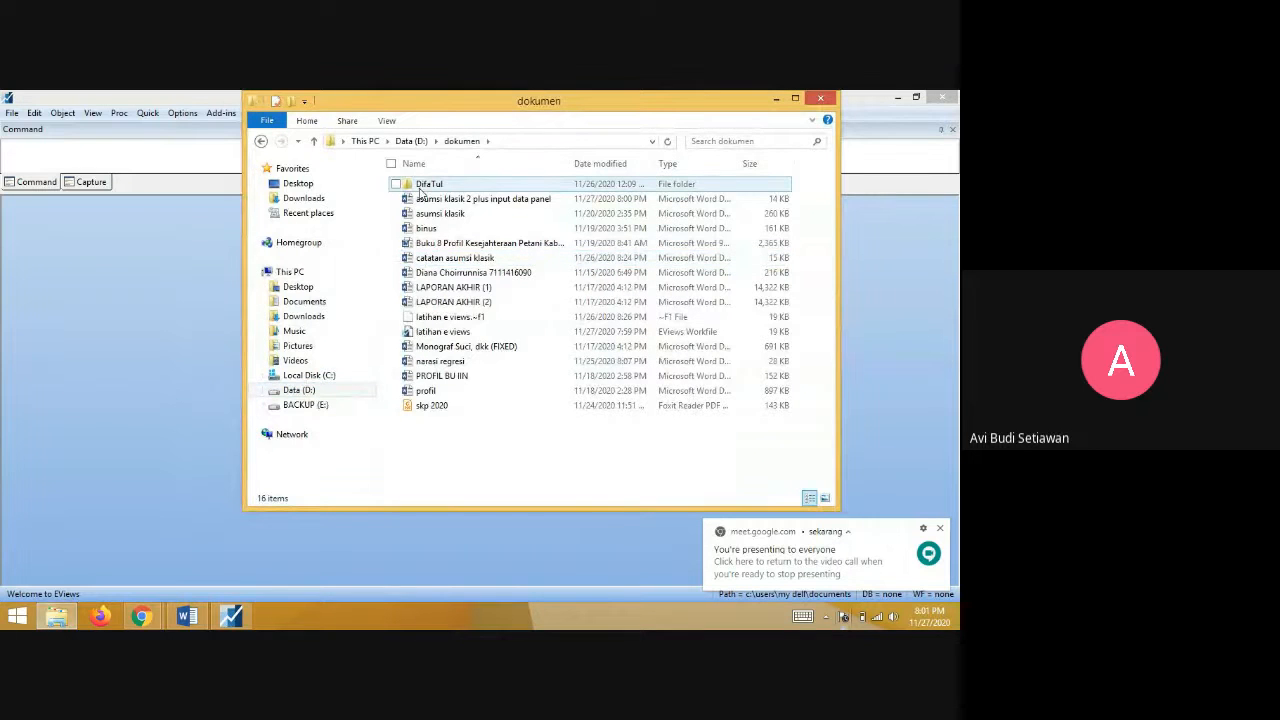
{"action": "left_click", "coordinate": [261, 141]}
{"action": "double_click", "coordinate": [445, 332]}
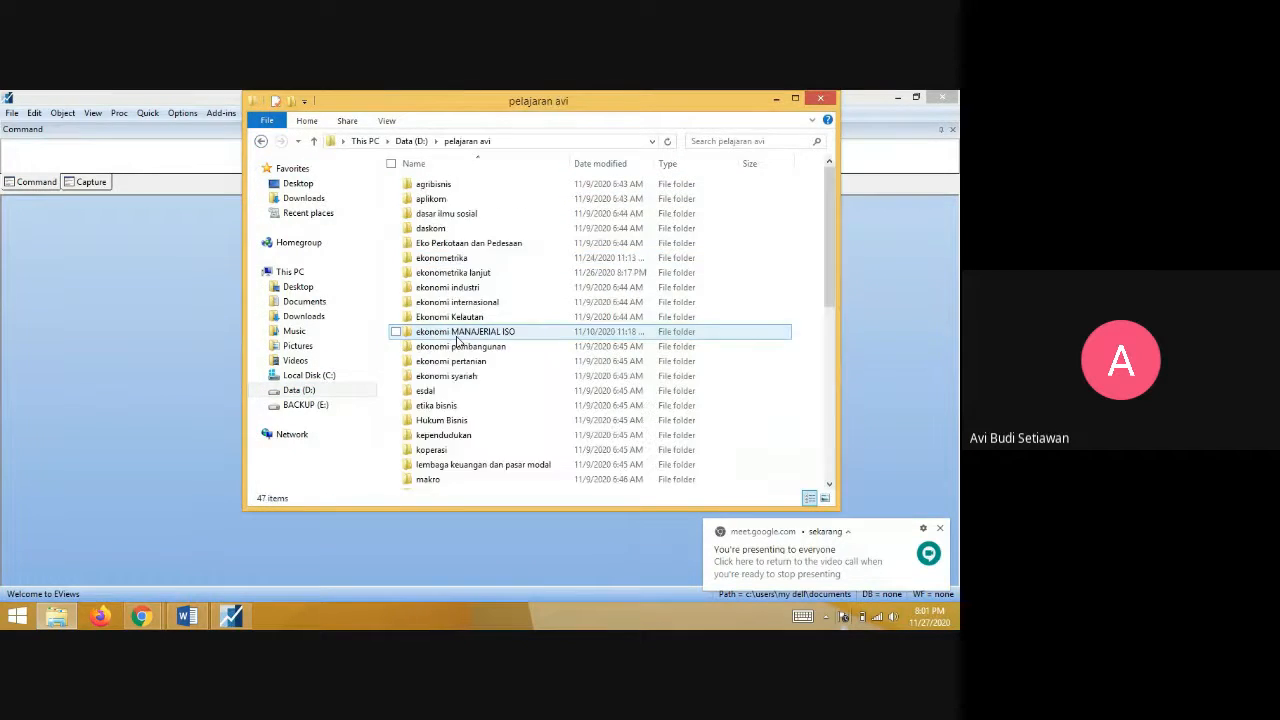
{"action": "double_click", "coordinate": [443, 257]}
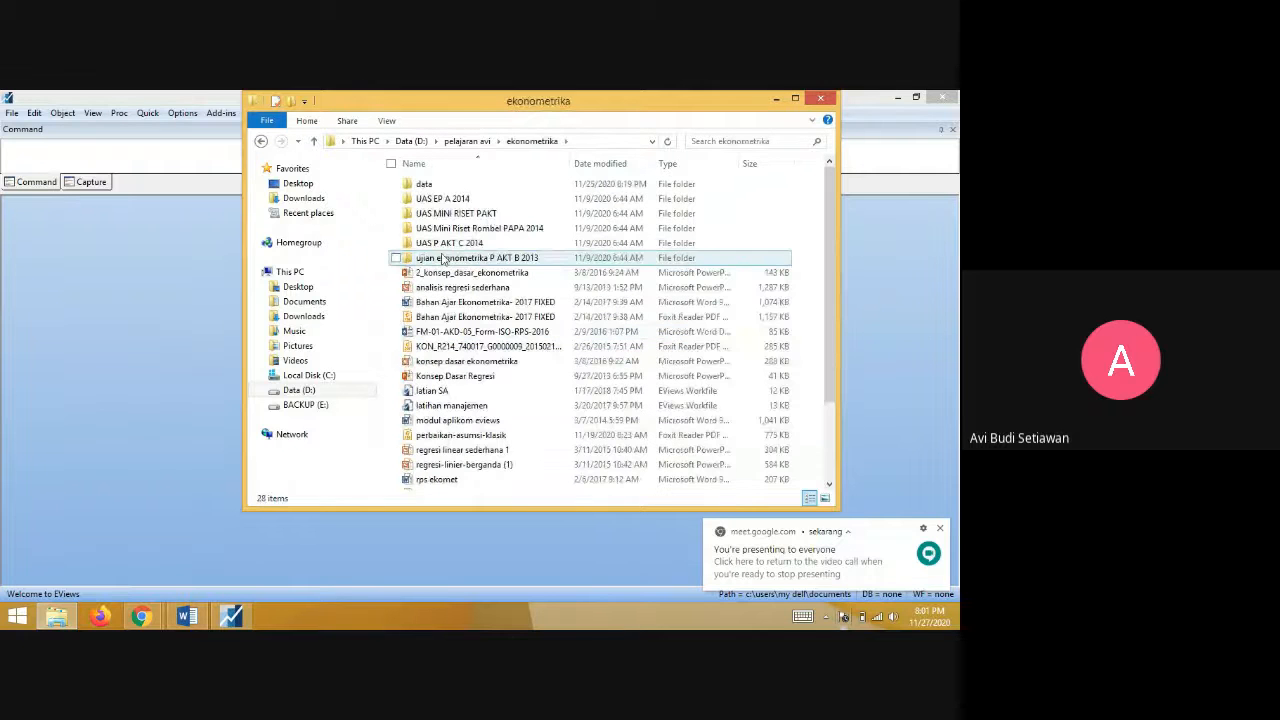
{"action": "double_click", "coordinate": [421, 188]}
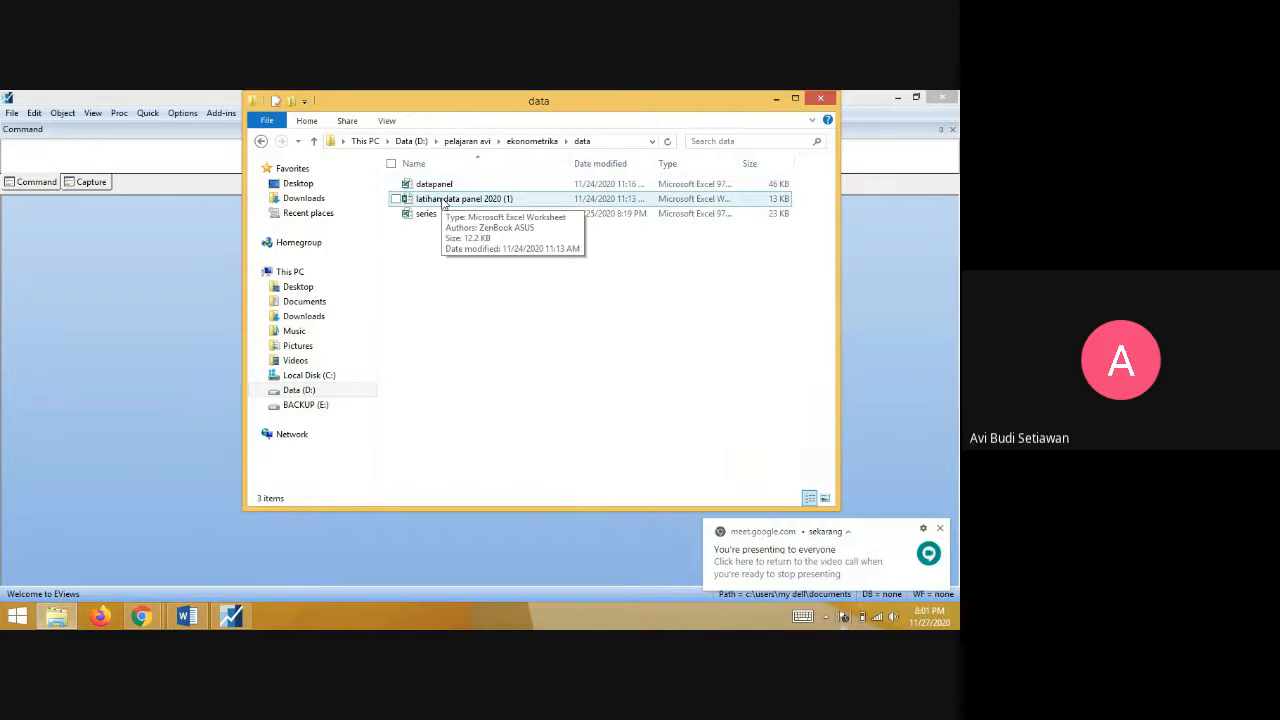
{"action": "double_click", "coordinate": [447, 199]}
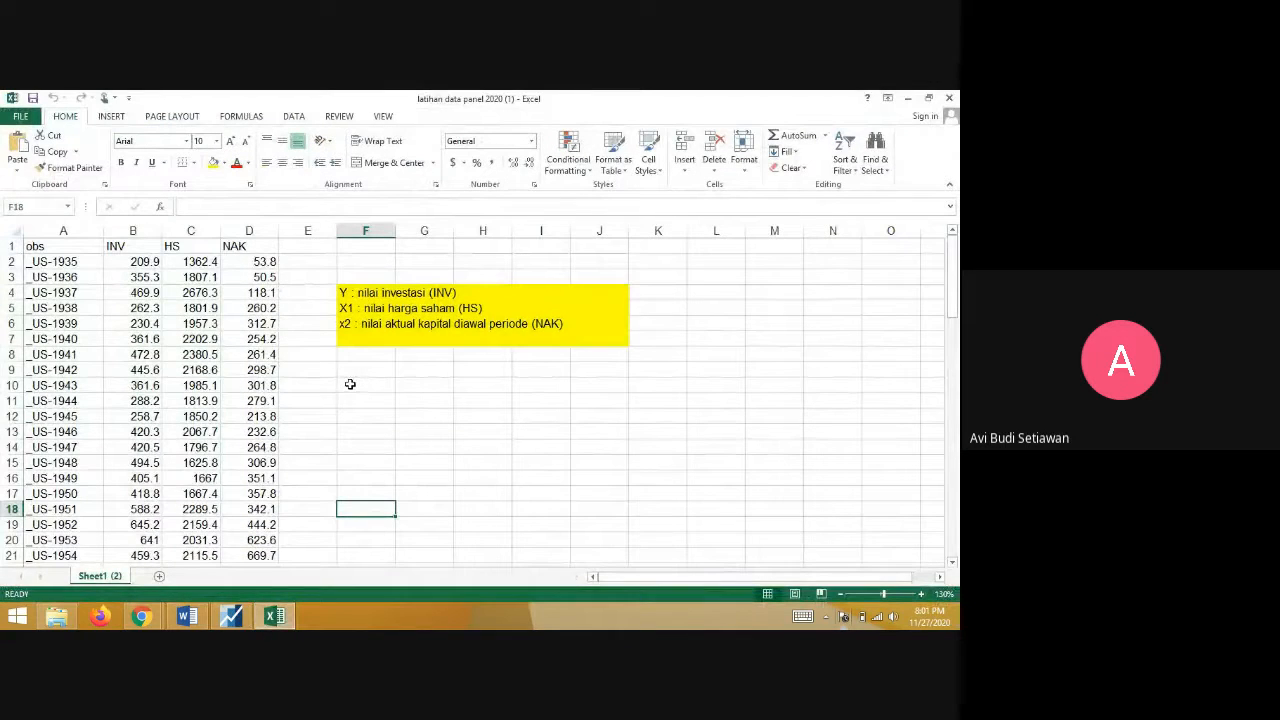
- Look through the obs, INV, HS and NAK panel data down to the last rows, and briefly check the EViews start screen
{"action": "scroll", "coordinate": [350, 384], "scroll_direction": "down", "scroll_amount": 20}
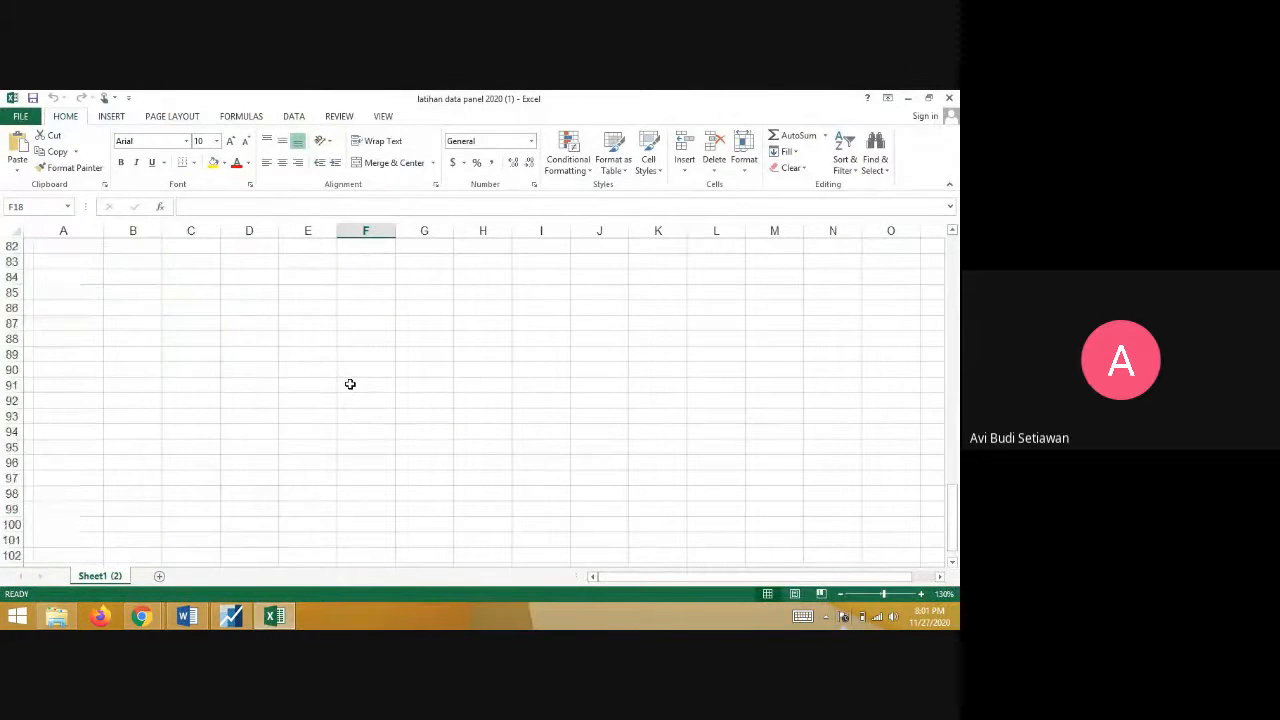
{"action": "scroll", "coordinate": [350, 384], "scroll_direction": "up", "scroll_amount": 20}
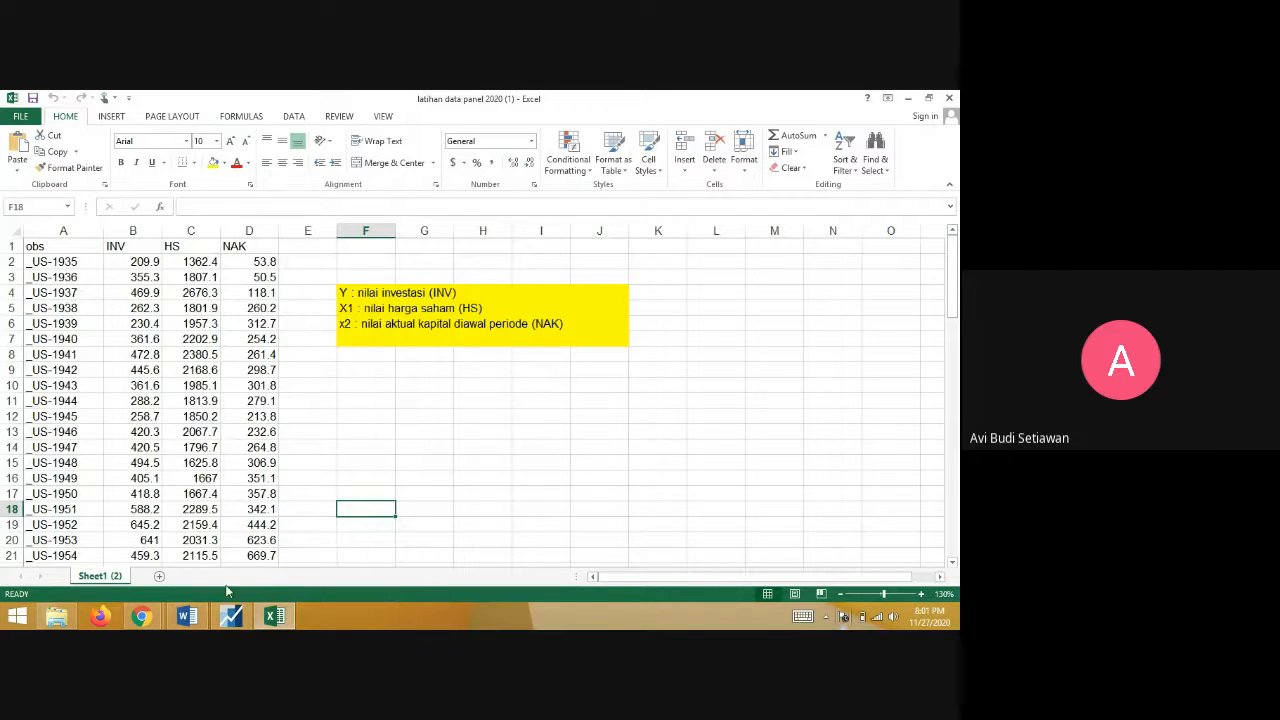
{"action": "left_click", "coordinate": [240, 617]}
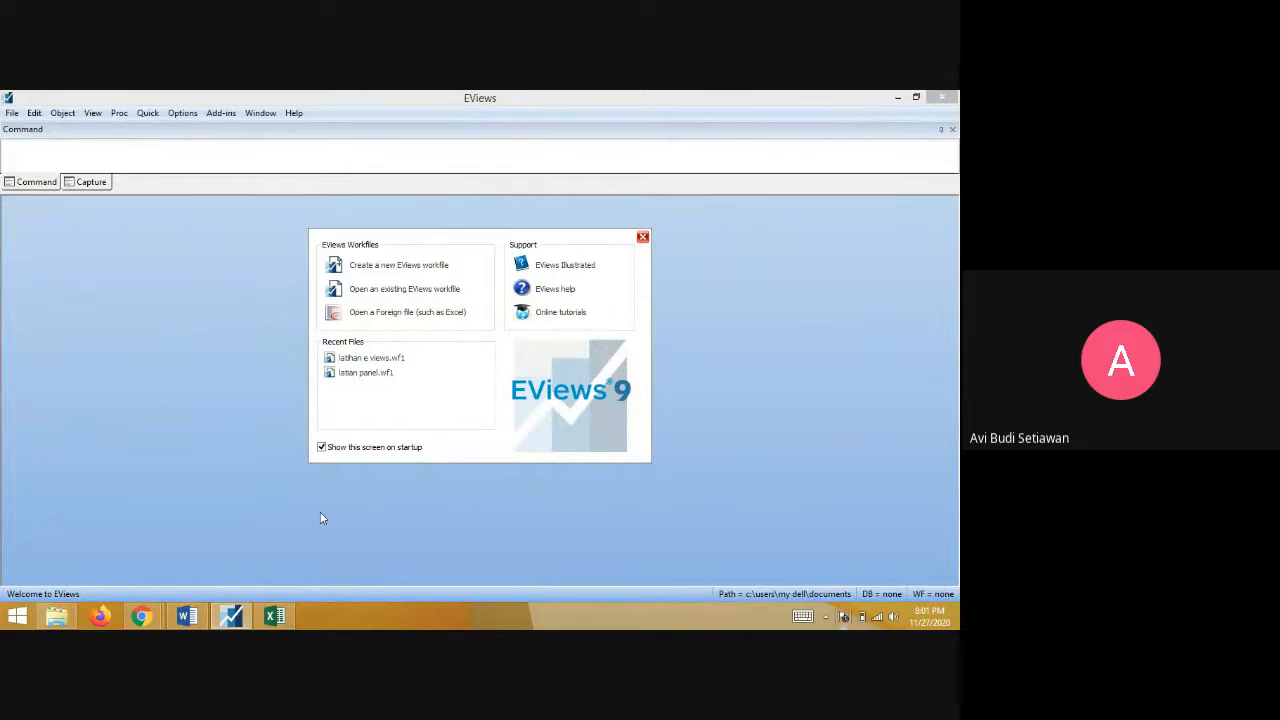
{"action": "left_click", "coordinate": [268, 617]}
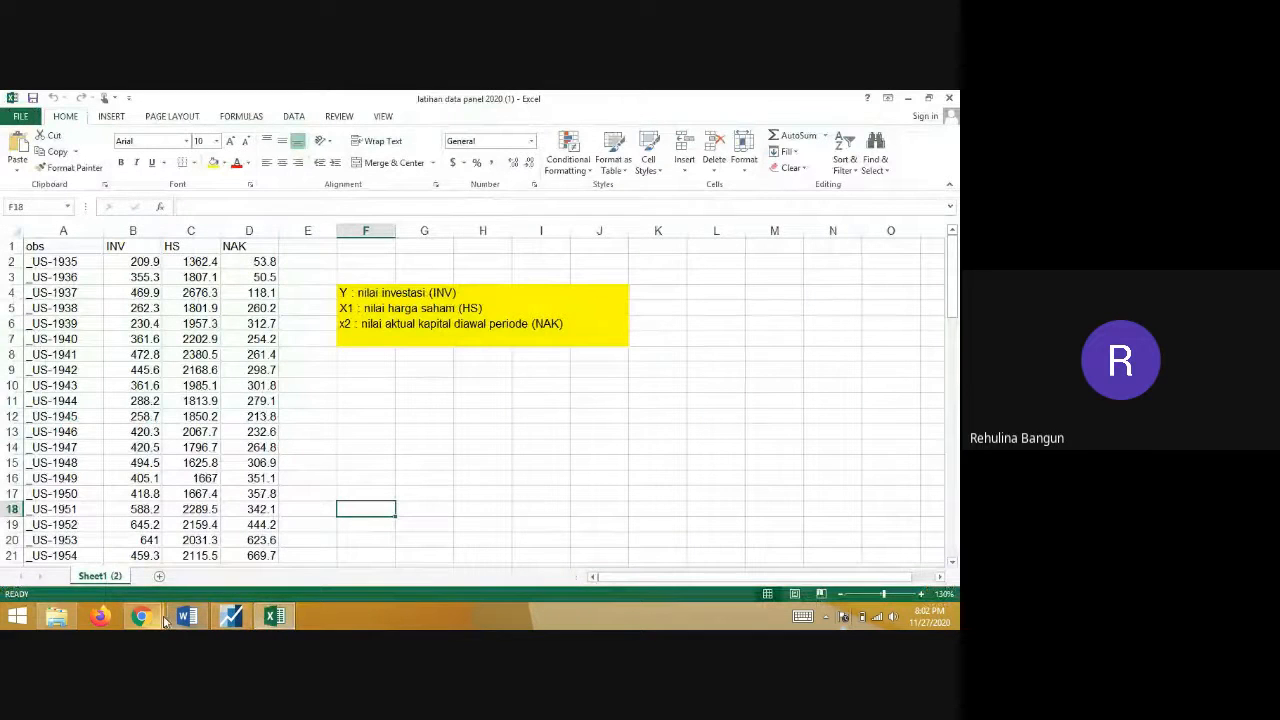
- Switch to the Google Meet call and stop presenting the screen
{"action": "mouse_move", "coordinate": [150, 612]}
{"action": "left_click", "coordinate": [83, 551]}
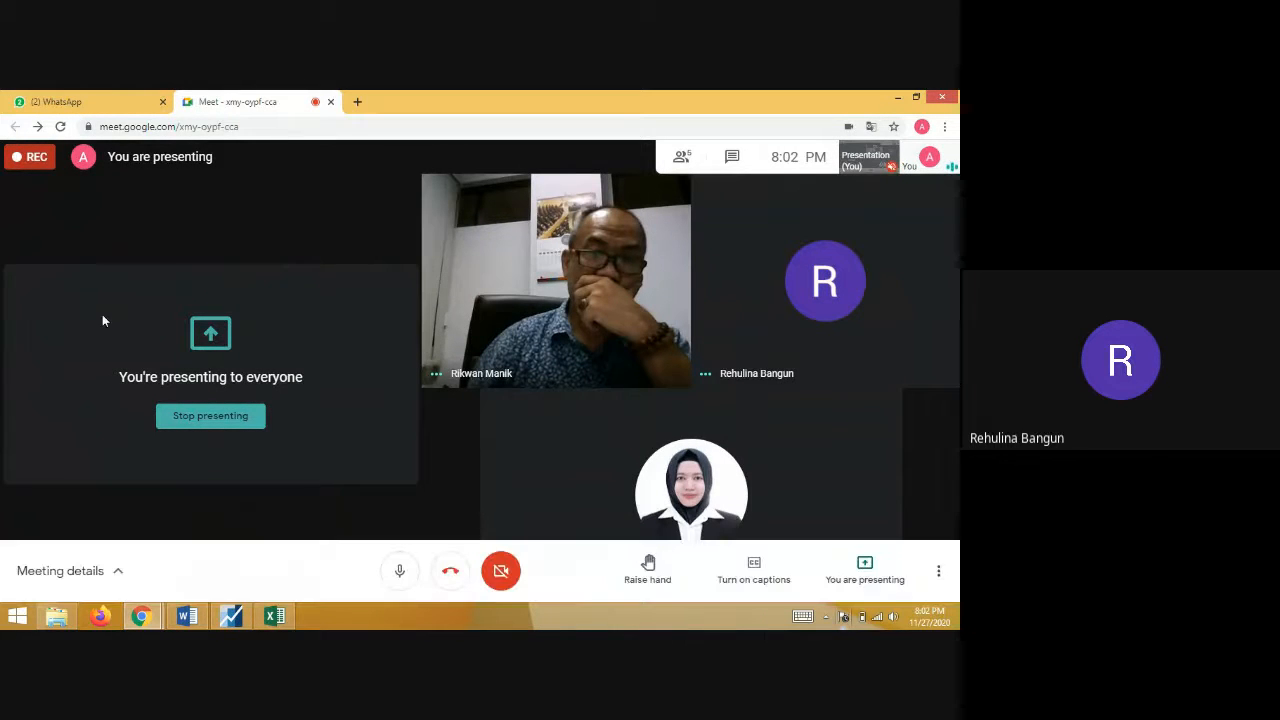
{"action": "left_click", "coordinate": [190, 417]}
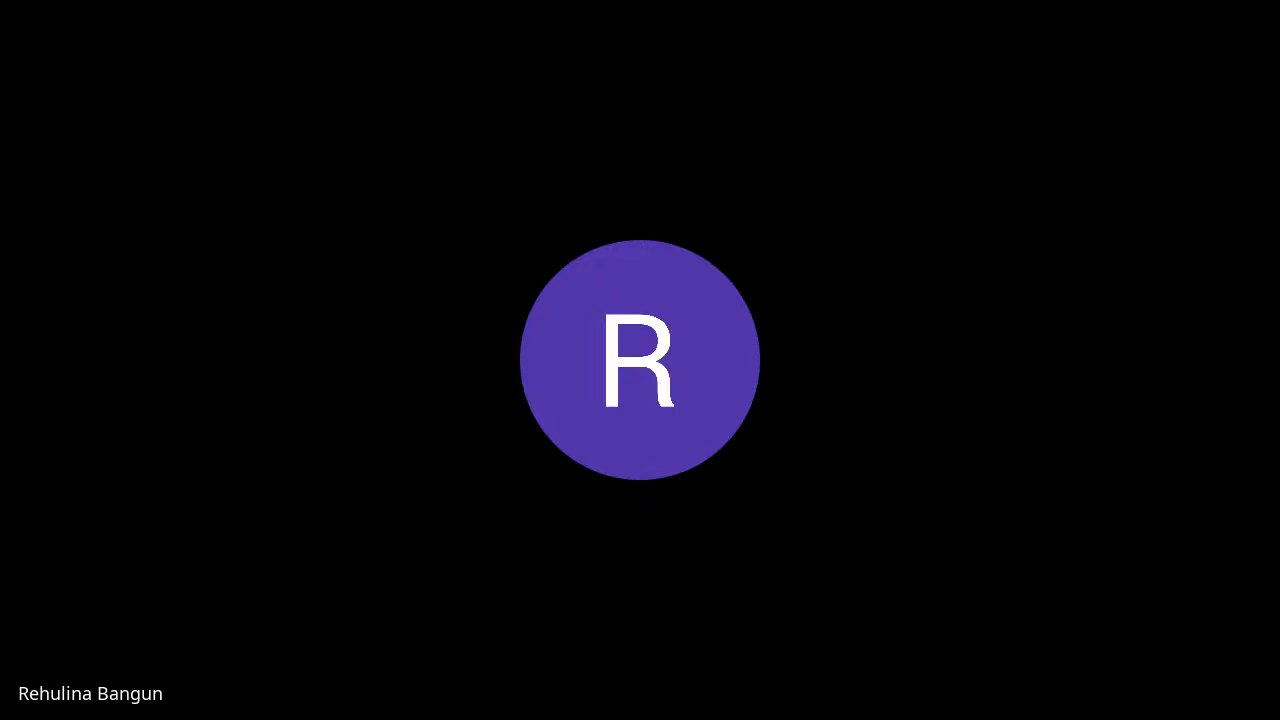
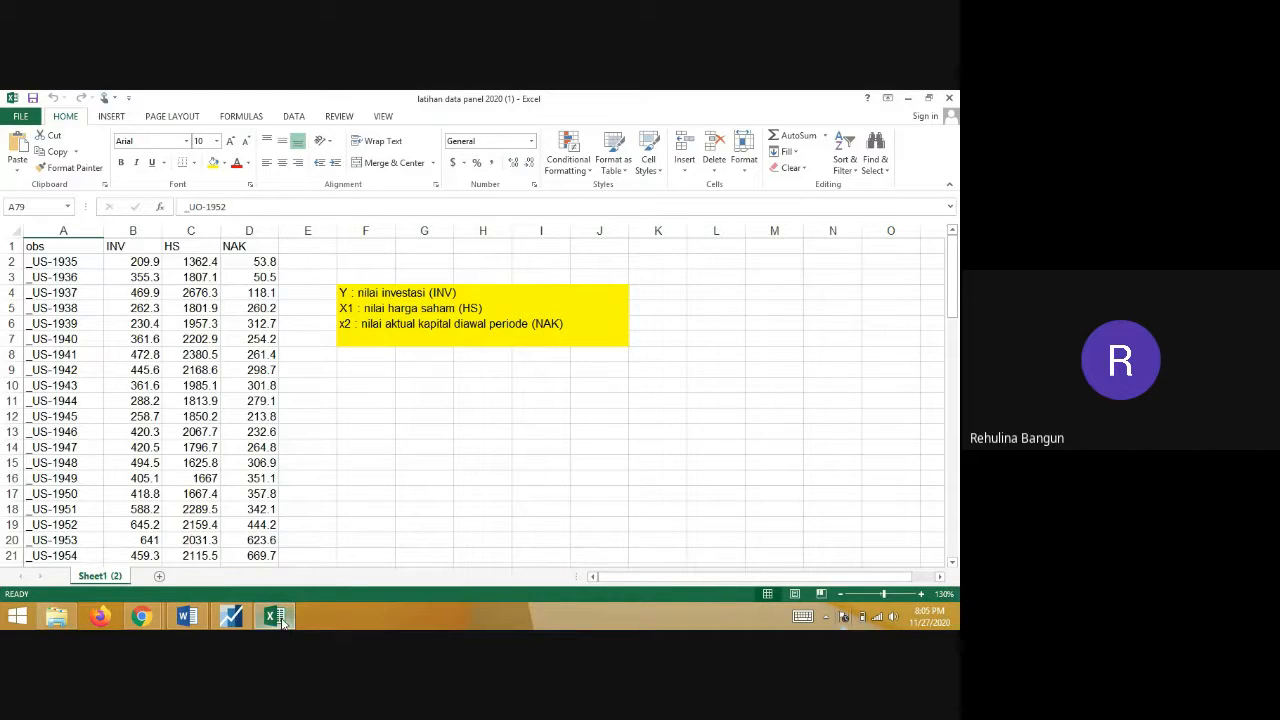
- Bring the "latihan data panel 2020 (1)" workbook to the front and dismiss the Google Meet presenting notification
{"action": "mouse_move", "coordinate": [282, 622]}
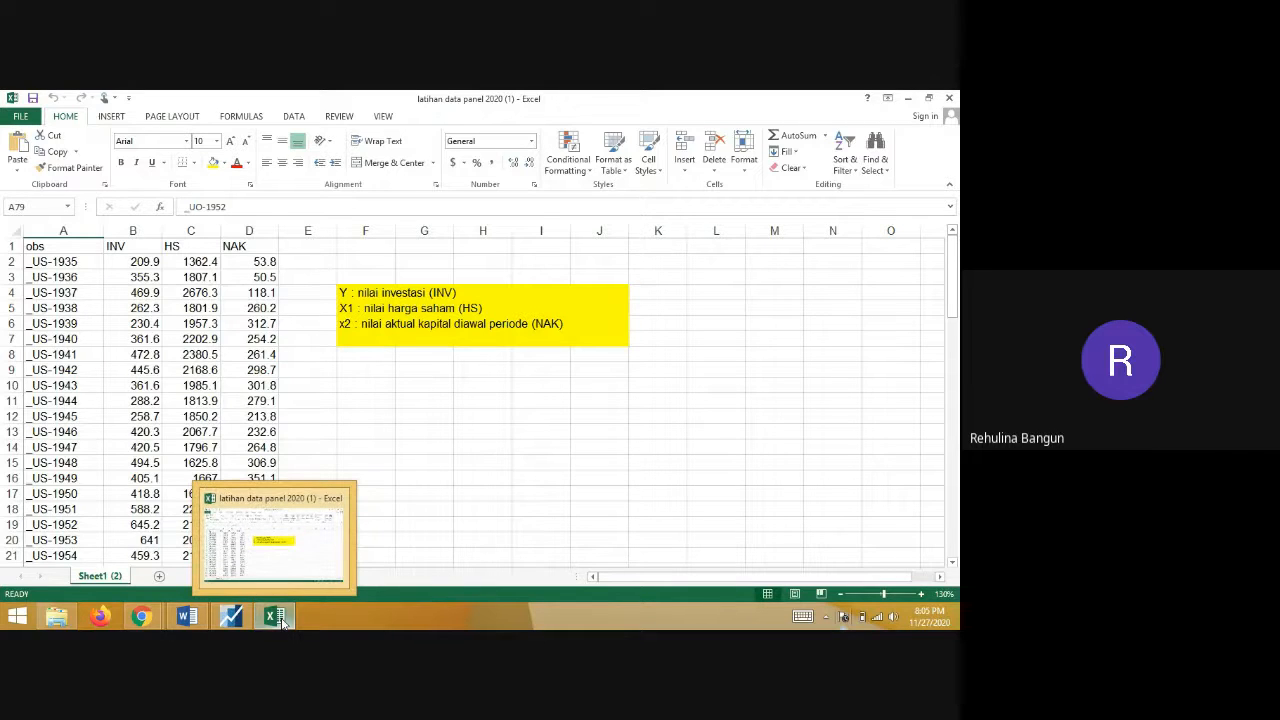
{"action": "left_click", "coordinate": [282, 622]}
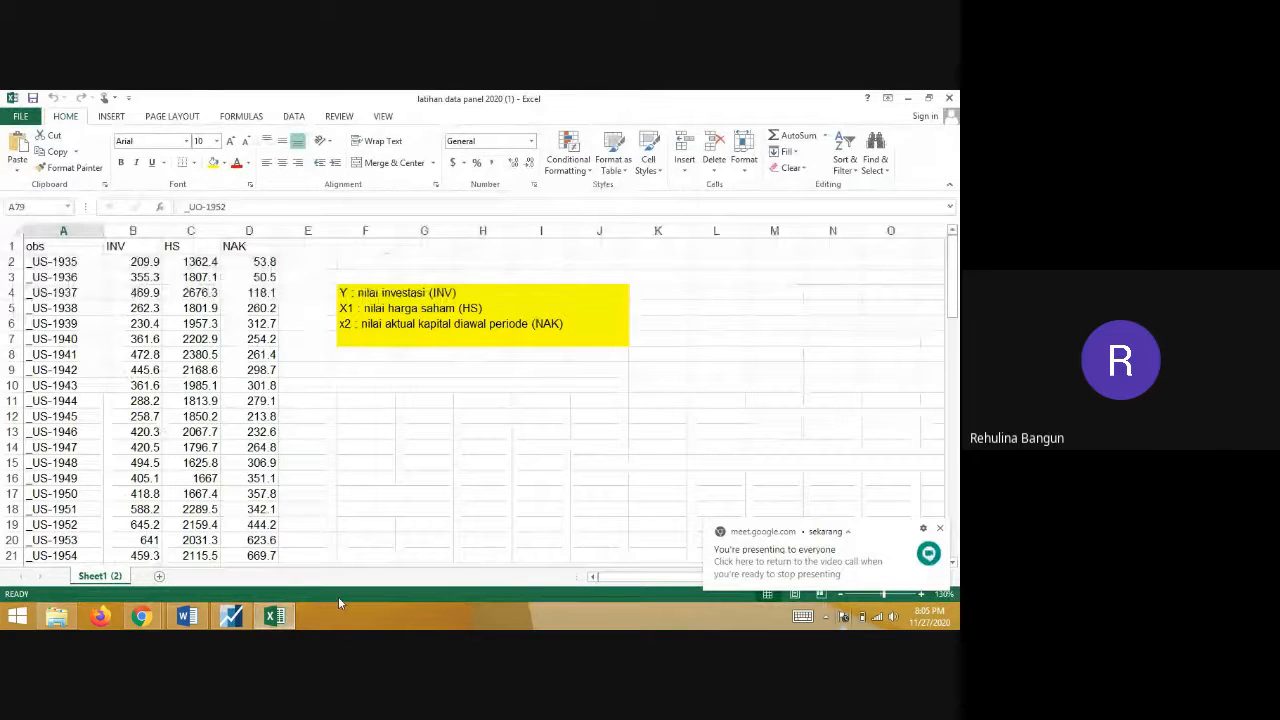
{"action": "left_click", "coordinate": [940, 527]}
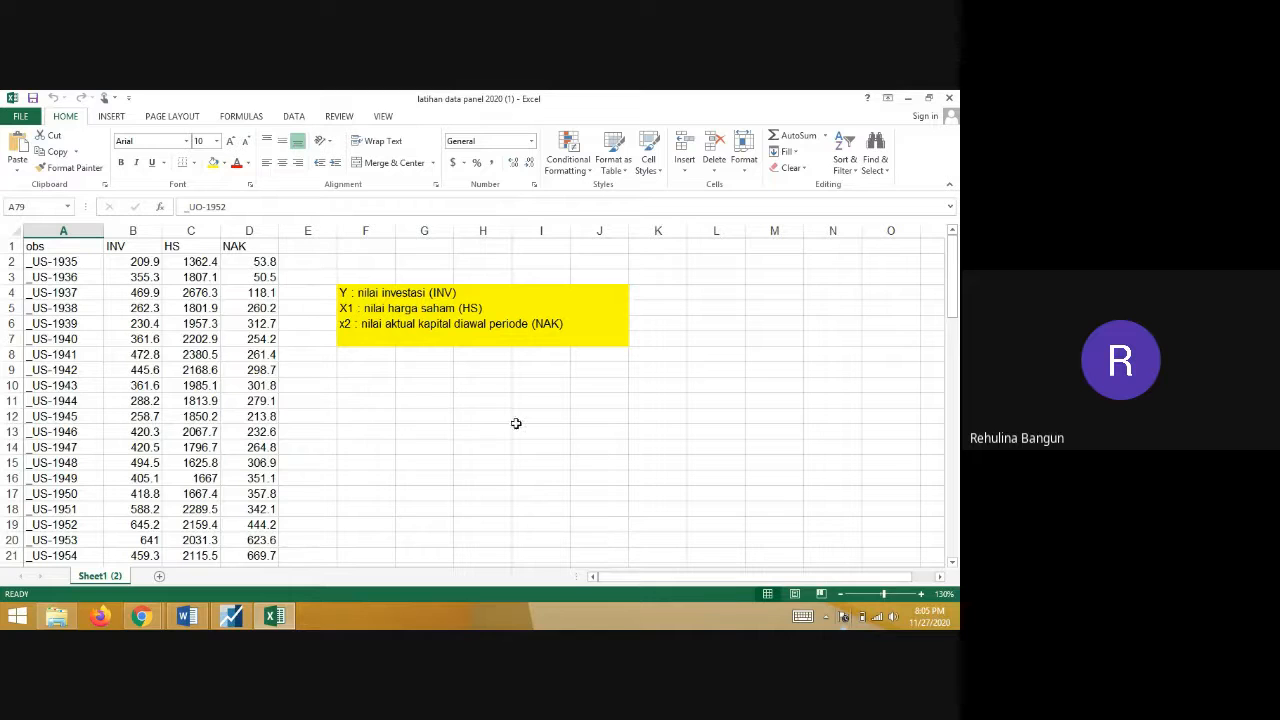
- Examine the obs labels from _US-1935 to _US-1954 and the IBM, Good and UO blocks below them
{"action": "left_click_drag", "start_coordinate": [75, 261], "coordinate": [80, 287]}
{"action": "left_click", "coordinate": [85, 263]}
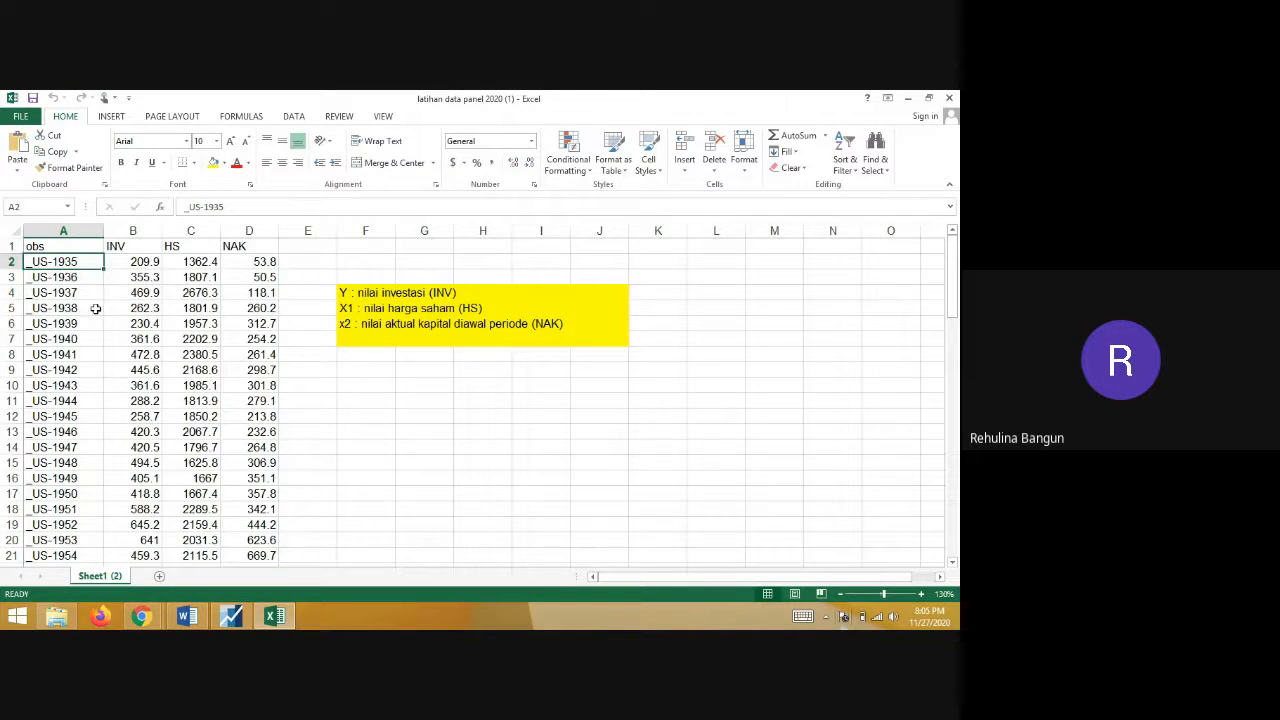
{"action": "scroll", "coordinate": [94, 337], "scroll_direction": "down", "scroll_amount": 3}
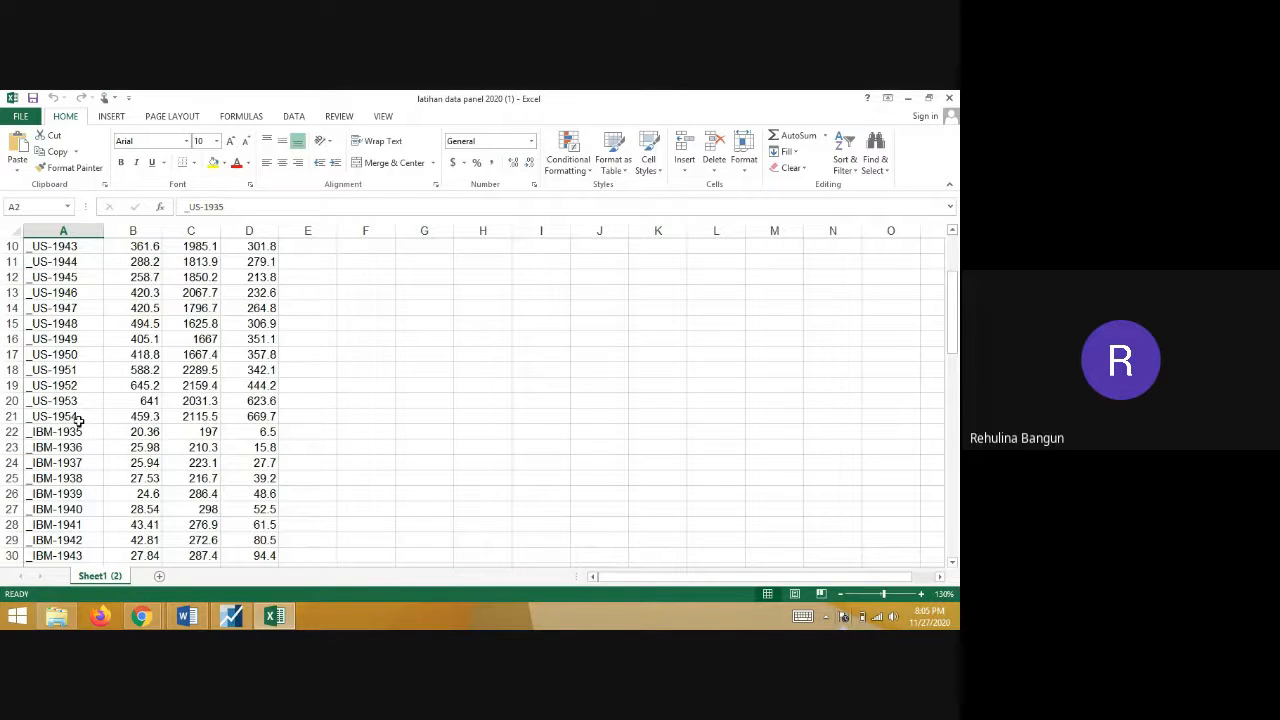
{"action": "left_click", "coordinate": [78, 418]}
{"action": "scroll", "coordinate": [200, 432], "scroll_direction": "up", "scroll_amount": 3}
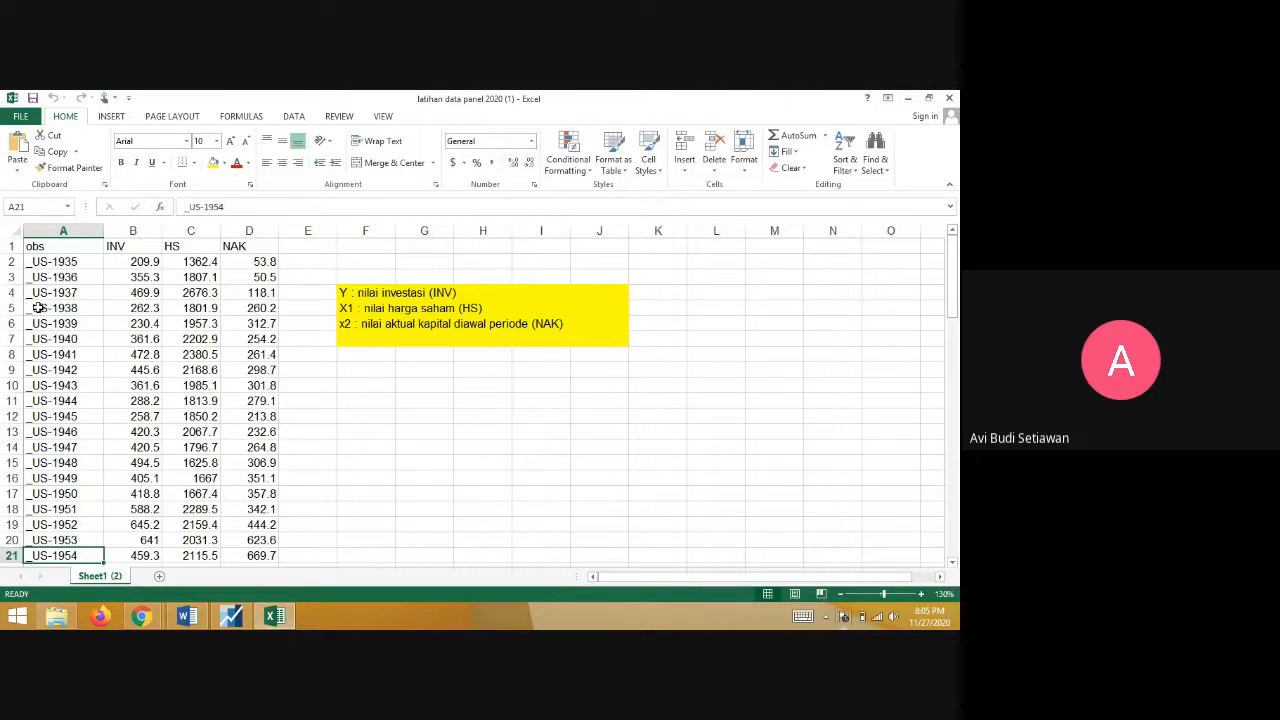
{"action": "scroll", "coordinate": [37, 307], "scroll_direction": "down", "scroll_amount": 2}
{"action": "scroll", "coordinate": [37, 307], "scroll_direction": "down", "scroll_amount": 10}
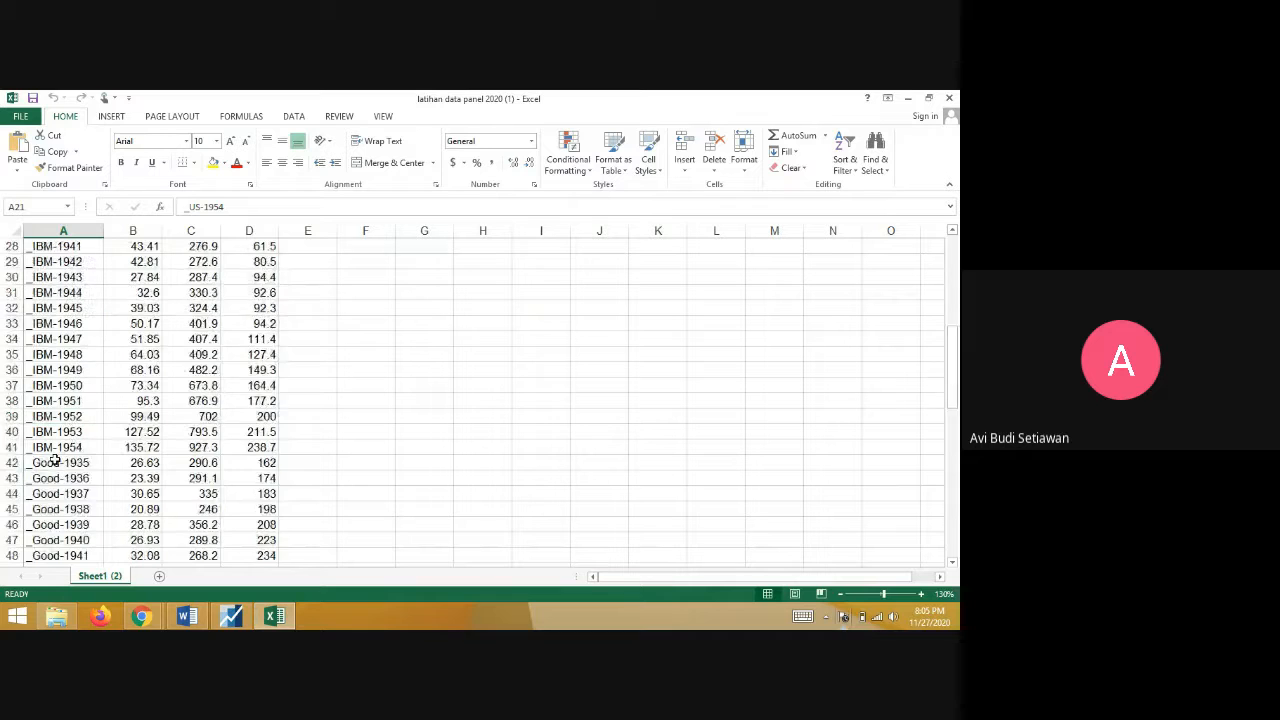
{"action": "scroll", "coordinate": [55, 458], "scroll_direction": "down", "scroll_amount": 10}
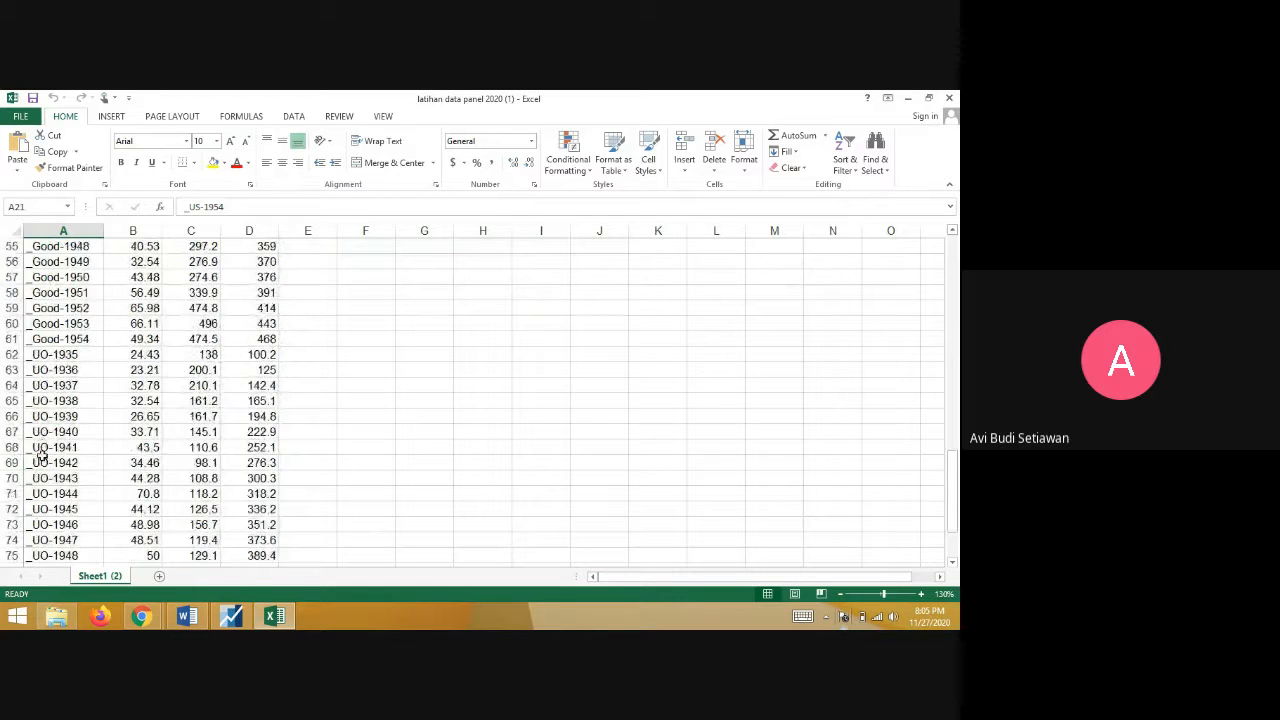
{"action": "scroll", "coordinate": [45, 452], "scroll_direction": "down", "scroll_amount": 4}
{"action": "scroll", "coordinate": [55, 420], "scroll_direction": "up", "scroll_amount": 20}
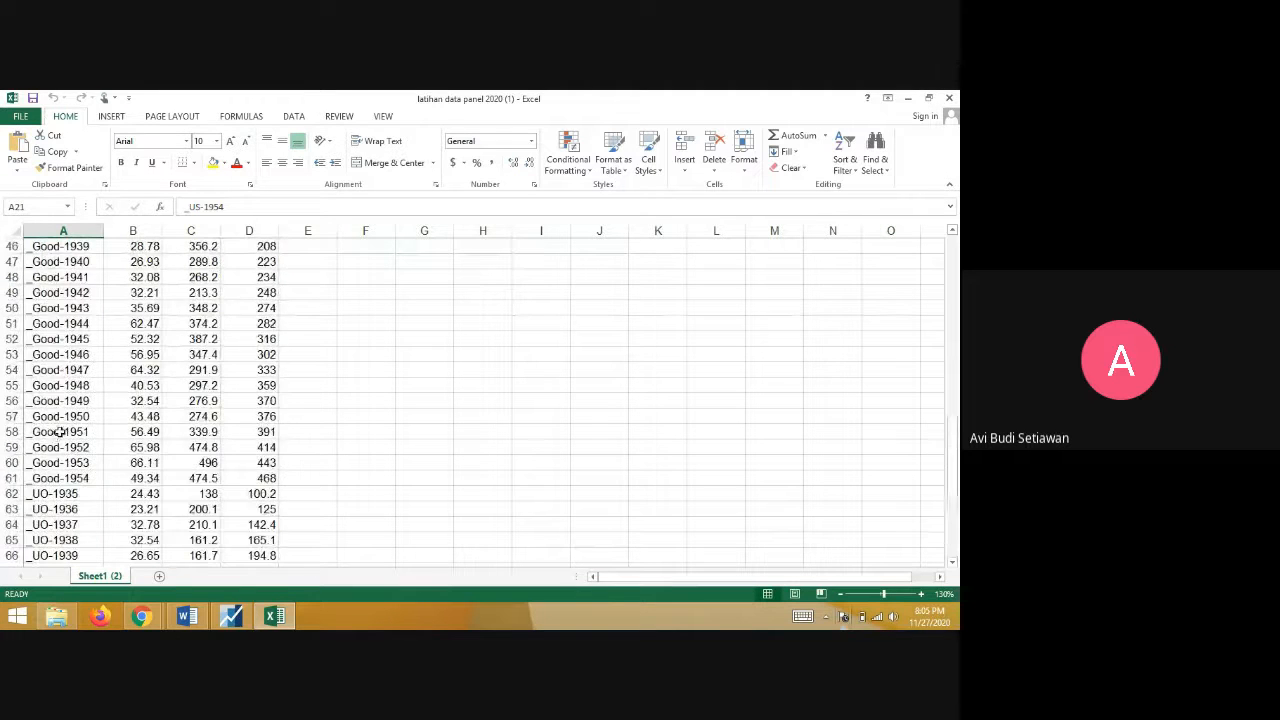
{"action": "scroll", "coordinate": [67, 388], "scroll_direction": "up", "scroll_amount": 2}
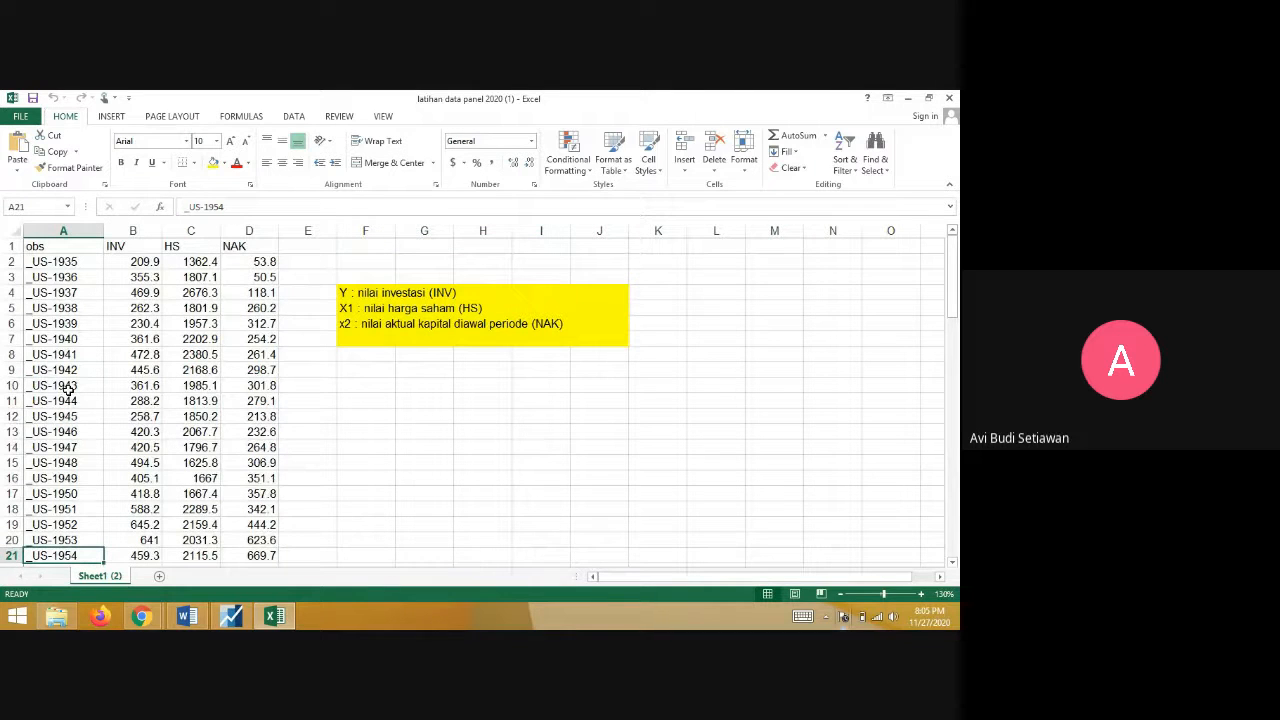
- Select the US labels in A2:A21 to count the years, look through the remaining firms' rows, and clear the selection
{"action": "left_click_drag", "start_coordinate": [72, 261], "coordinate": [72, 497]}
{"action": "scroll", "coordinate": [64, 513], "scroll_direction": "up", "scroll_amount": 2}
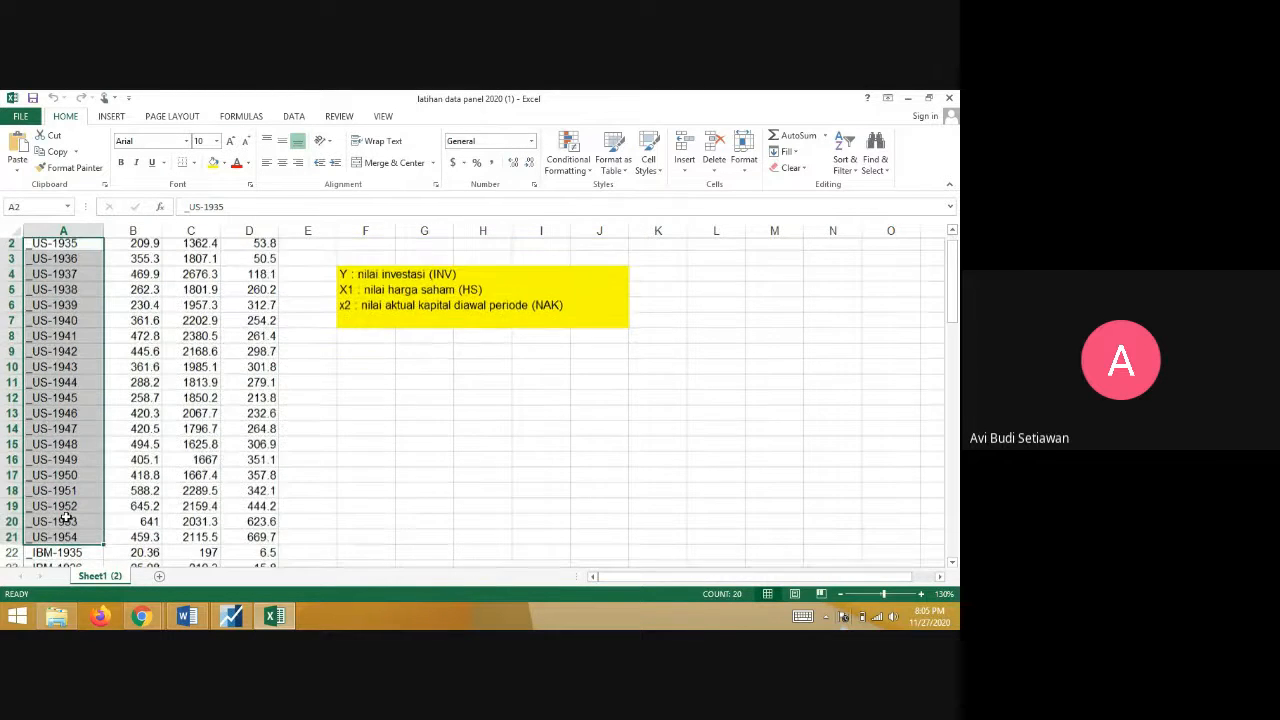
{"action": "scroll", "coordinate": [64, 513], "scroll_direction": "down", "scroll_amount": 14}
{"action": "scroll", "coordinate": [66, 509], "scroll_direction": "down", "scroll_amount": 11}
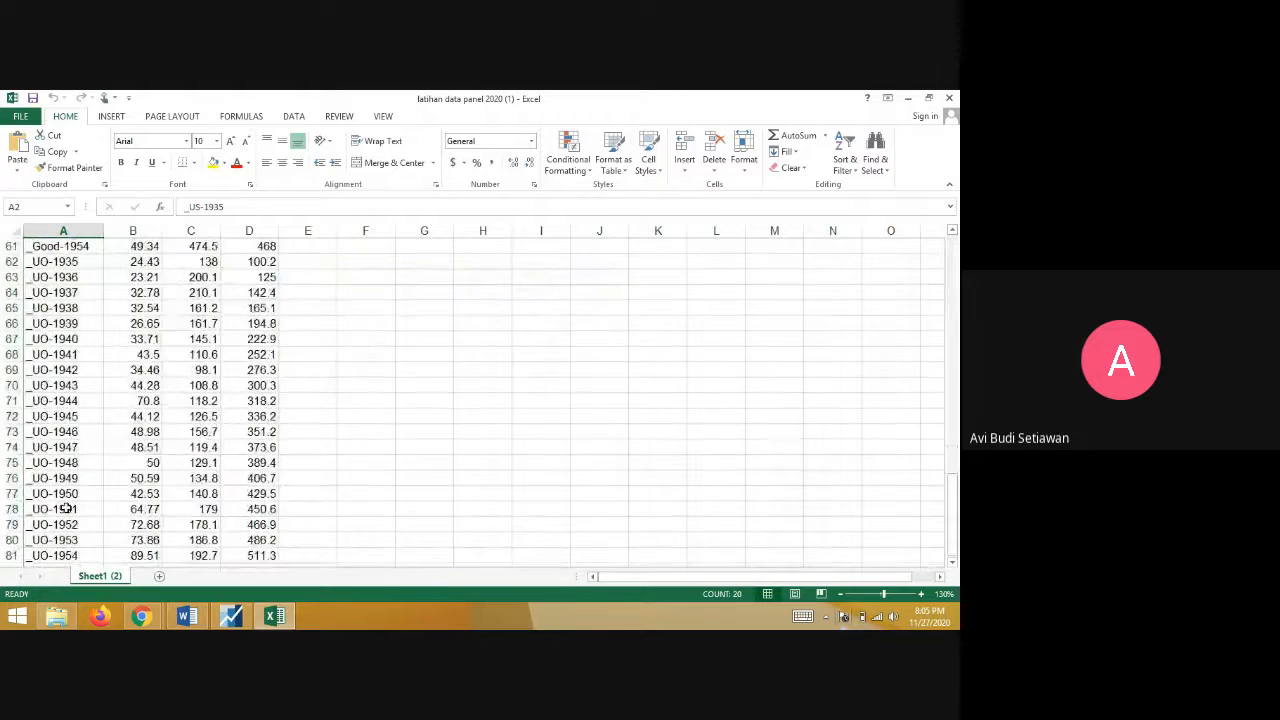
{"action": "scroll", "coordinate": [66, 509], "scroll_direction": "up", "scroll_amount": 20}
{"action": "scroll", "coordinate": [68, 507], "scroll_direction": "up", "scroll_amount": 5}
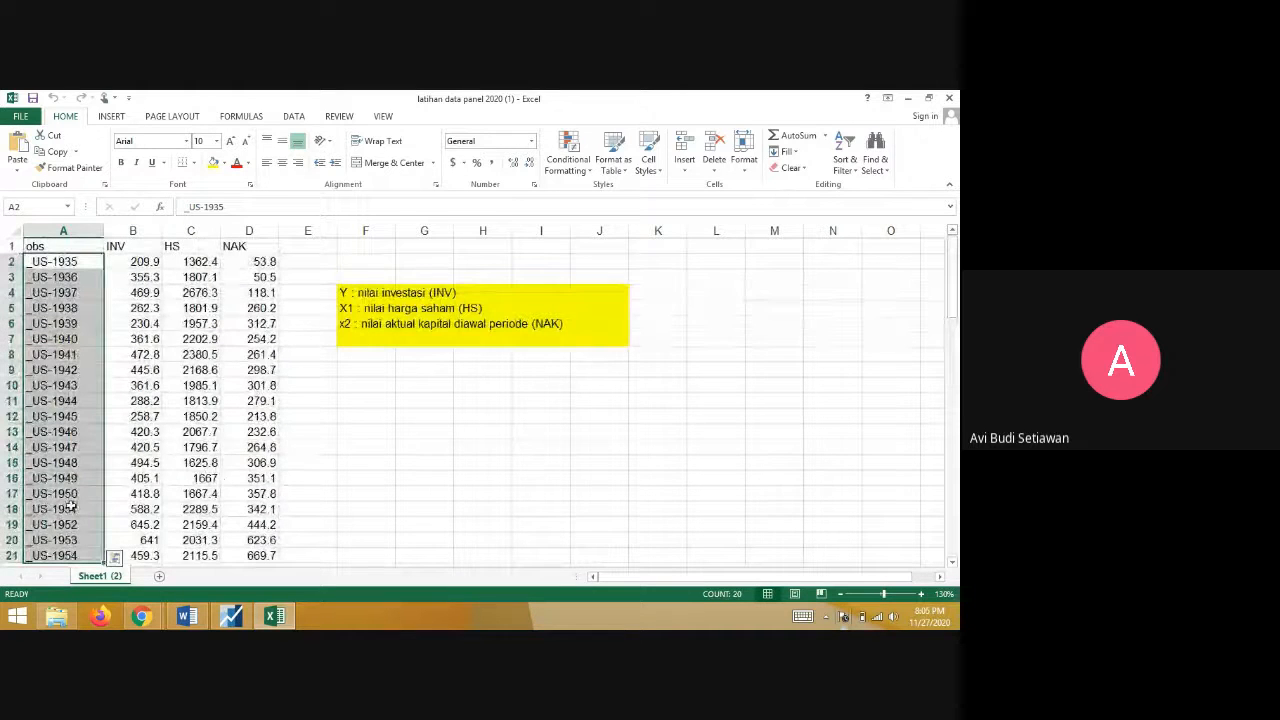
{"action": "left_click", "coordinate": [373, 430]}
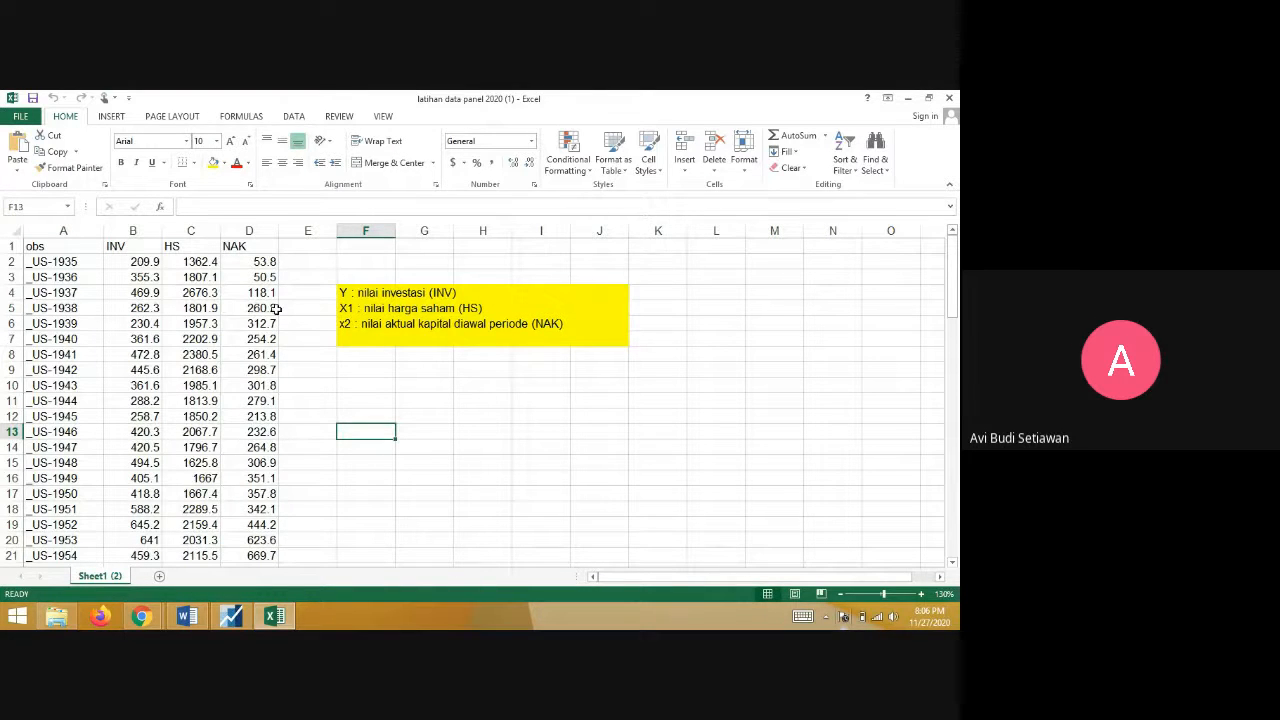
- Check the first HS, NAK and INV values, and compare how the data are stacked by firm and year
{"action": "left_click", "coordinate": [203, 261]}
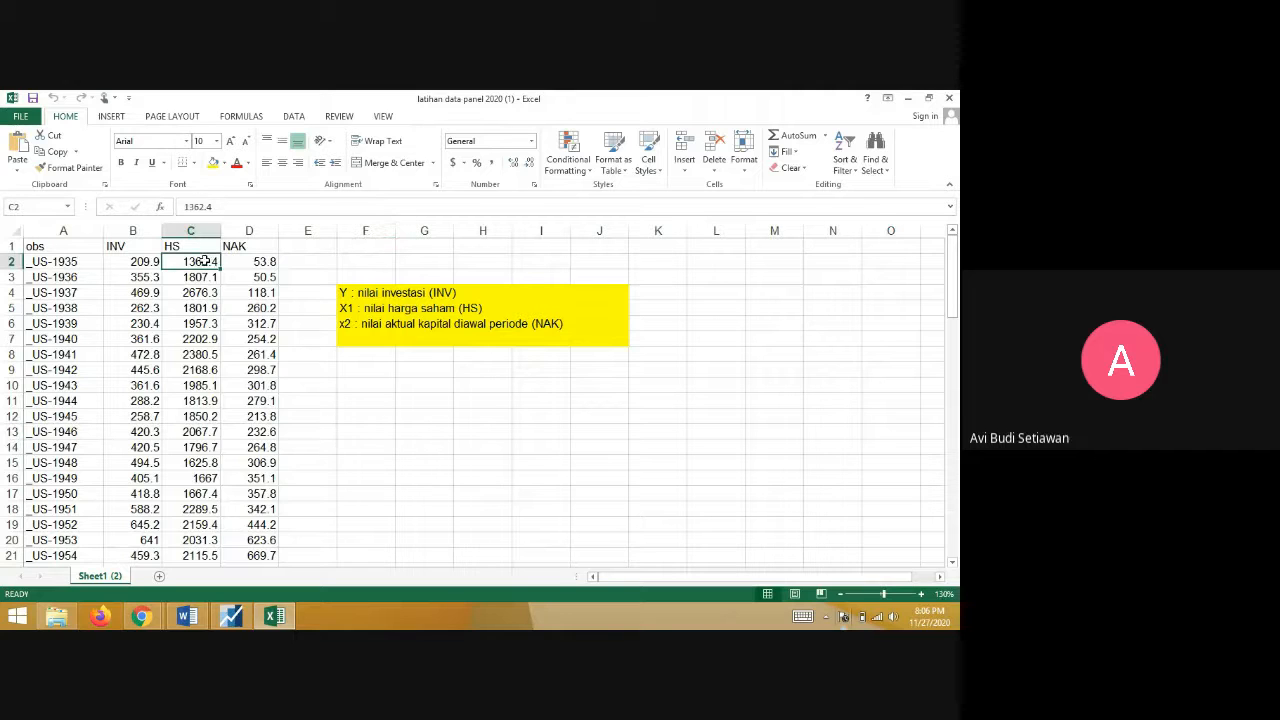
{"action": "left_click", "coordinate": [267, 266]}
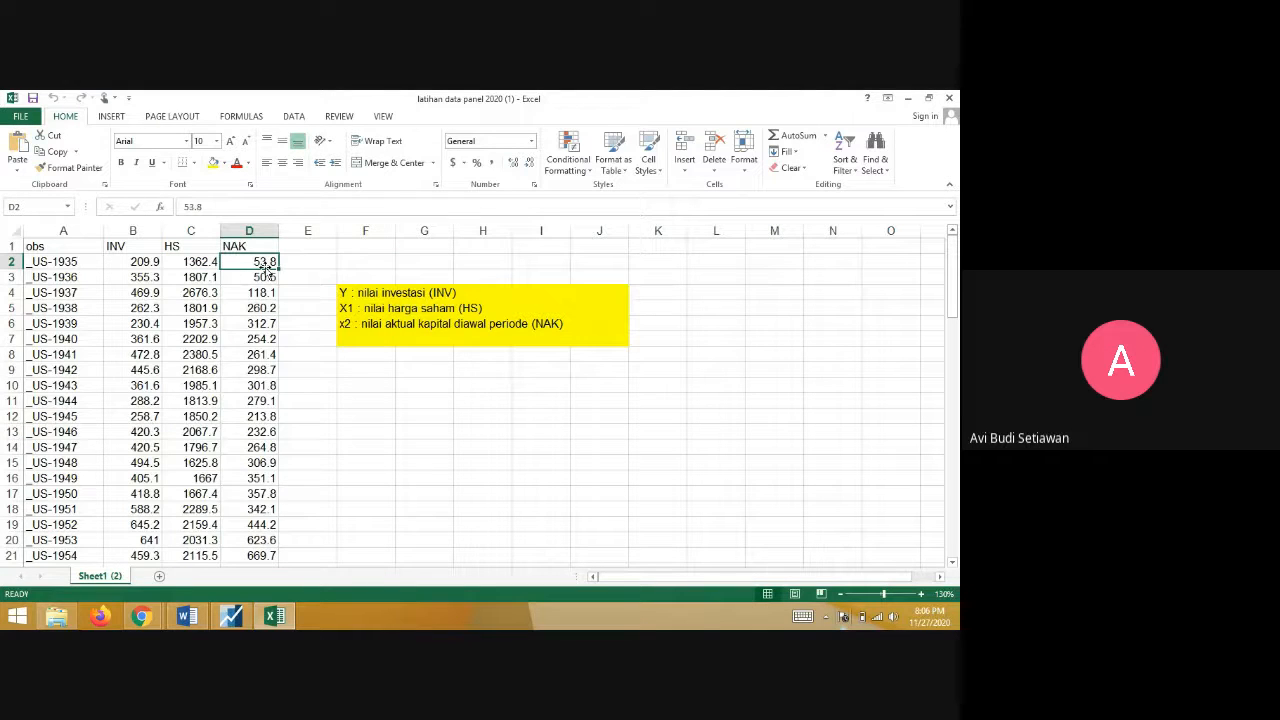
{"action": "left_click", "coordinate": [143, 262]}
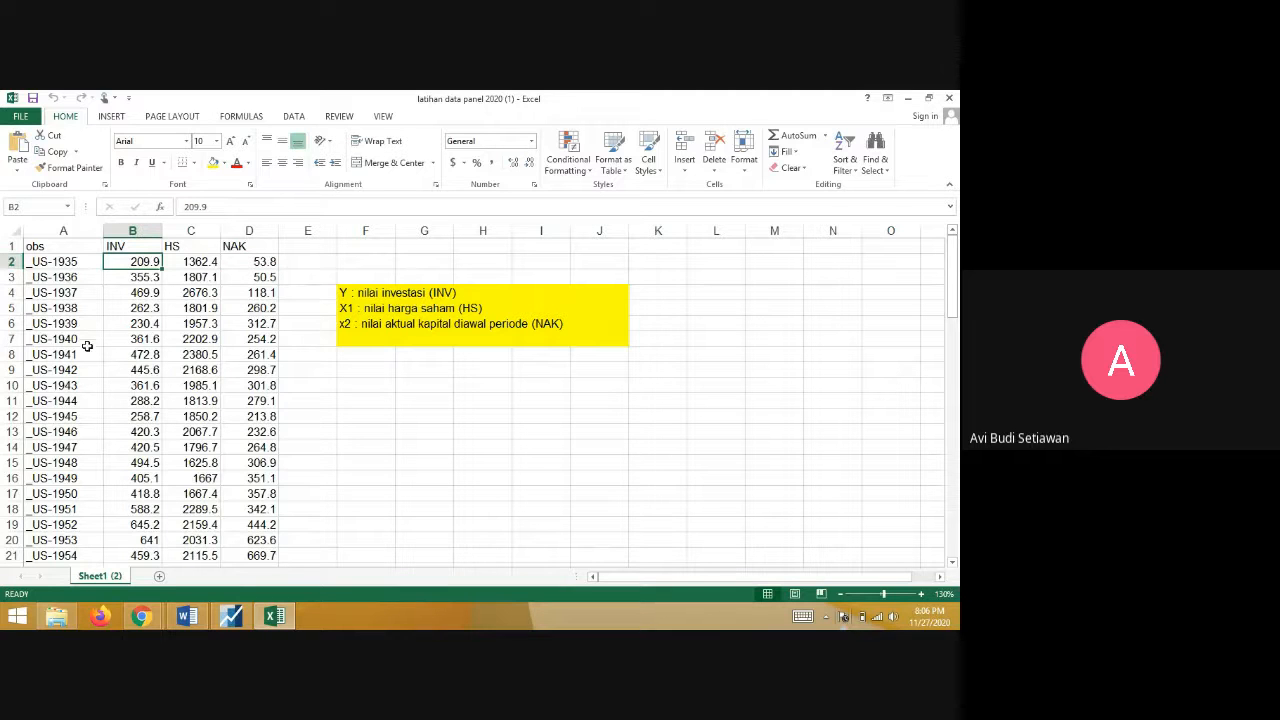
{"action": "scroll", "coordinate": [97, 394], "scroll_direction": "down", "scroll_amount": 3}
{"action": "scroll", "coordinate": [98, 400], "scroll_direction": "up", "scroll_amount": 3}
{"action": "scroll", "coordinate": [98, 400], "scroll_direction": "down", "scroll_amount": 6}
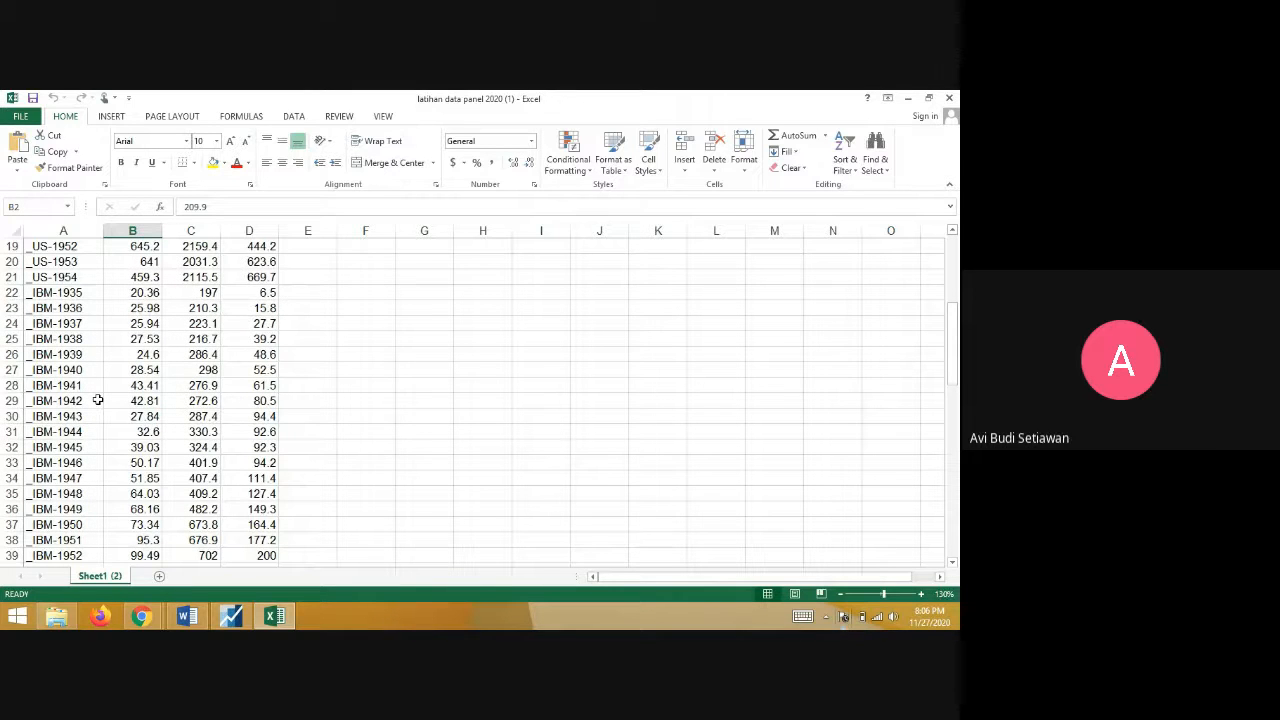
{"action": "scroll", "coordinate": [98, 400], "scroll_direction": "down", "scroll_amount": 16}
{"action": "scroll", "coordinate": [98, 400], "scroll_direction": "up", "scroll_amount": 5}
{"action": "scroll", "coordinate": [98, 400], "scroll_direction": "up", "scroll_amount": 14}
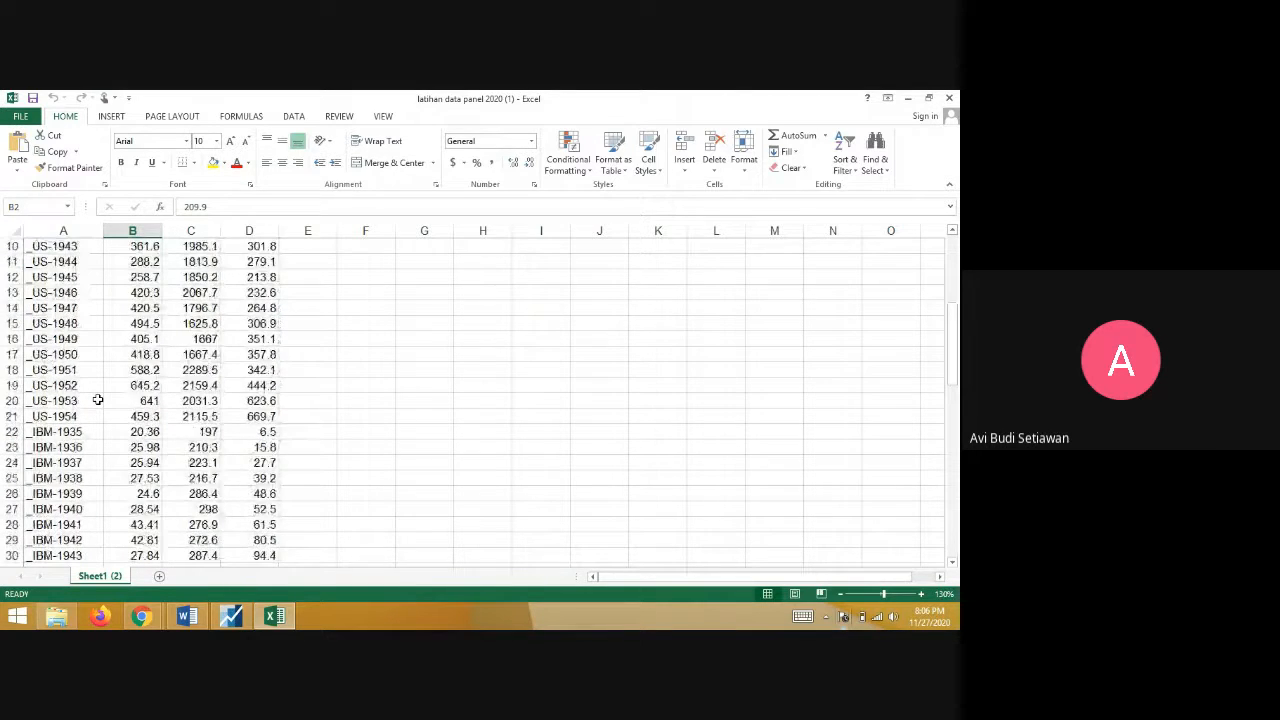
{"action": "scroll", "coordinate": [98, 400], "scroll_direction": "down", "scroll_amount": 16}
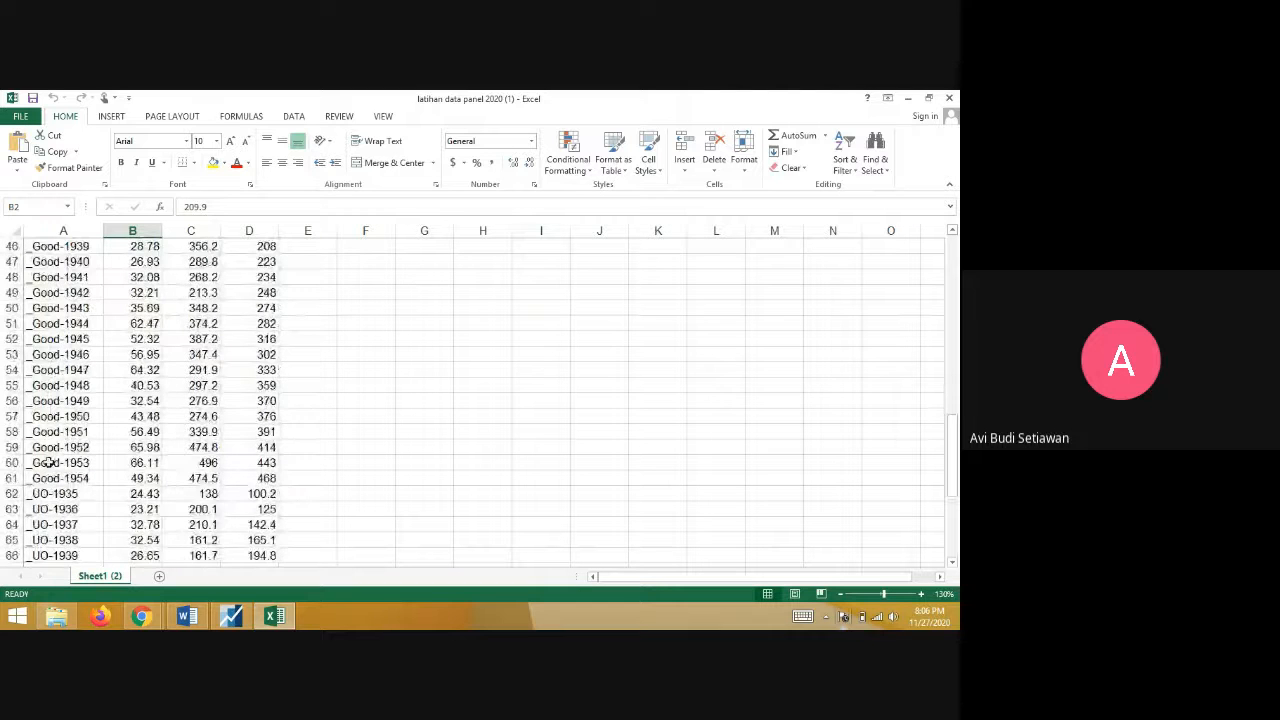
{"action": "scroll", "coordinate": [323, 396], "scroll_direction": "up", "scroll_amount": 10}
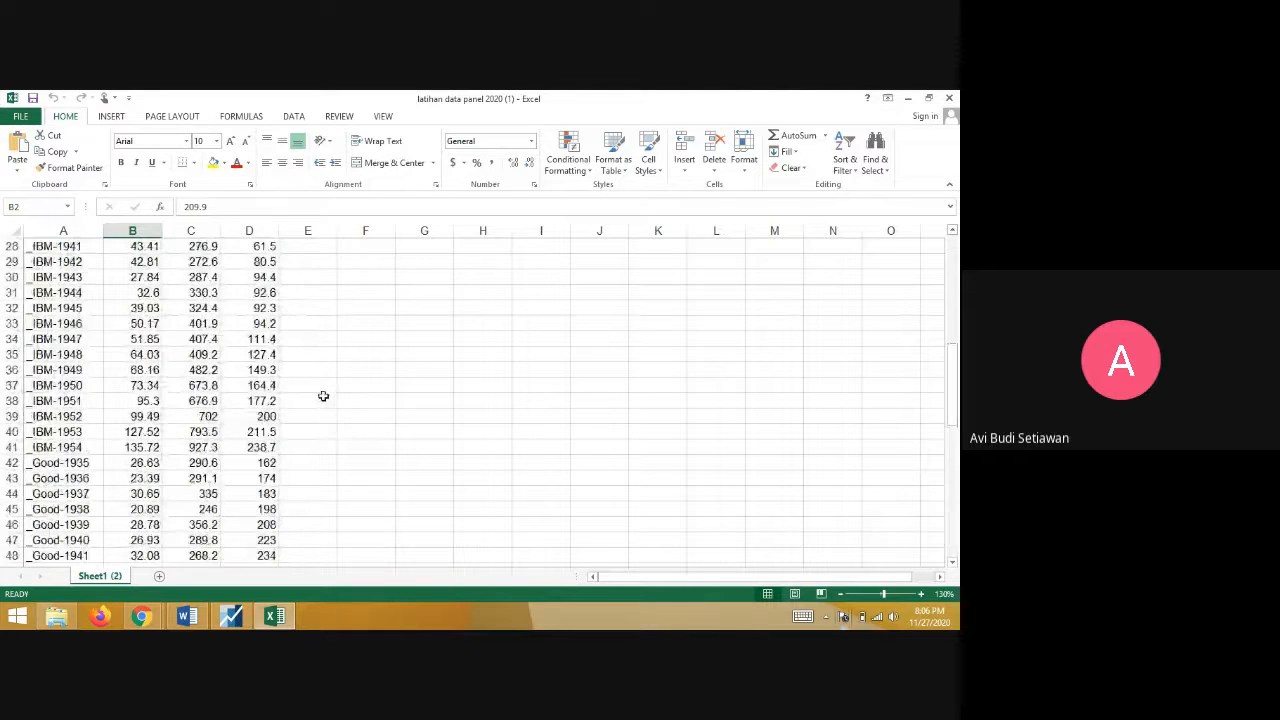
{"action": "scroll", "coordinate": [300, 396], "scroll_direction": "up", "scroll_amount": 9}
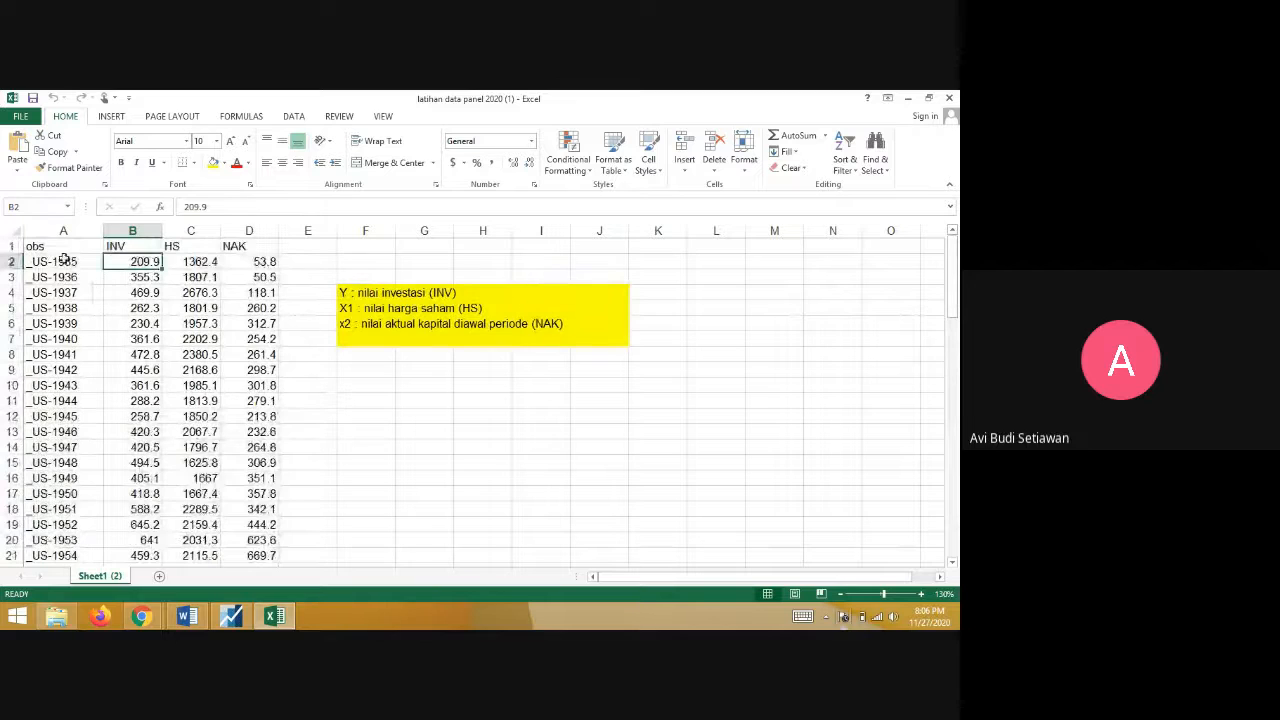
- Reselect the US year labels A2:A21 and review how the other firms' observations follow them
{"action": "left_click_drag", "start_coordinate": [60, 261], "coordinate": [60, 465]}
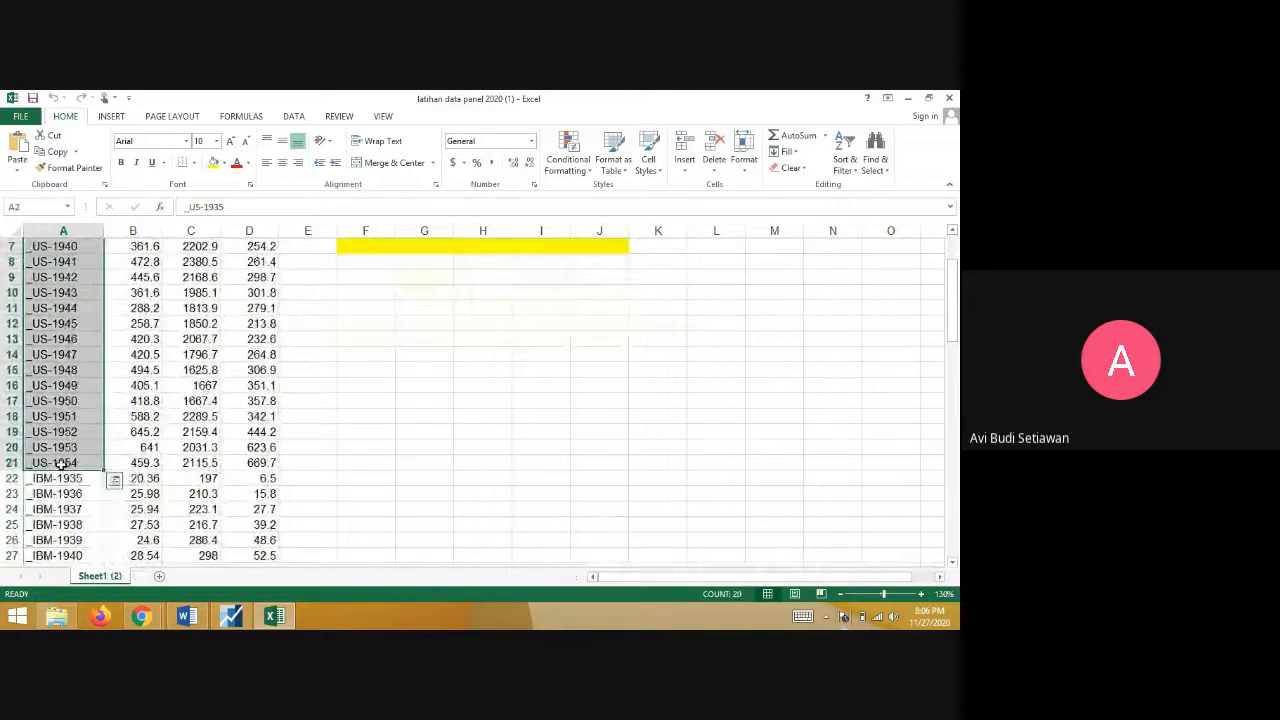
{"action": "scroll", "coordinate": [60, 450], "scroll_direction": "up", "scroll_amount": 2}
{"action": "scroll", "coordinate": [62, 440], "scroll_direction": "down", "scroll_amount": 6}
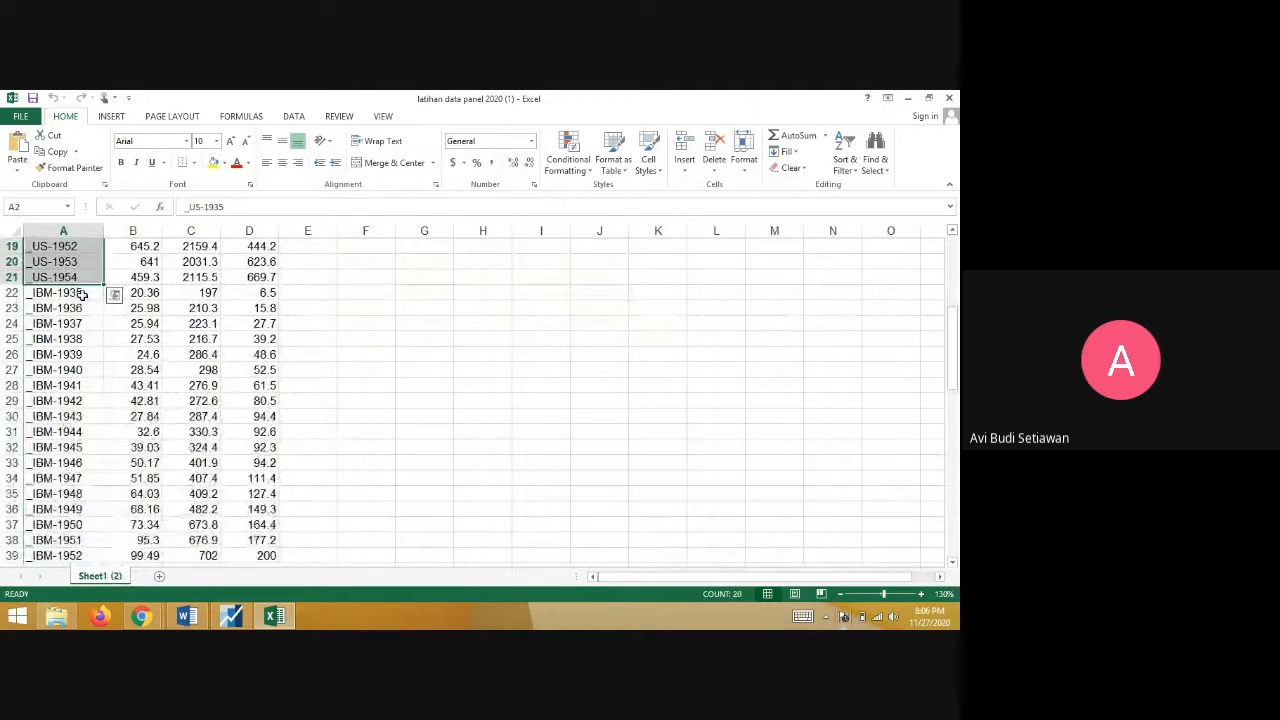
{"action": "scroll", "coordinate": [260, 450], "scroll_direction": "up", "scroll_amount": 3}
{"action": "scroll", "coordinate": [300, 510], "scroll_direction": "up", "scroll_amount": 3}
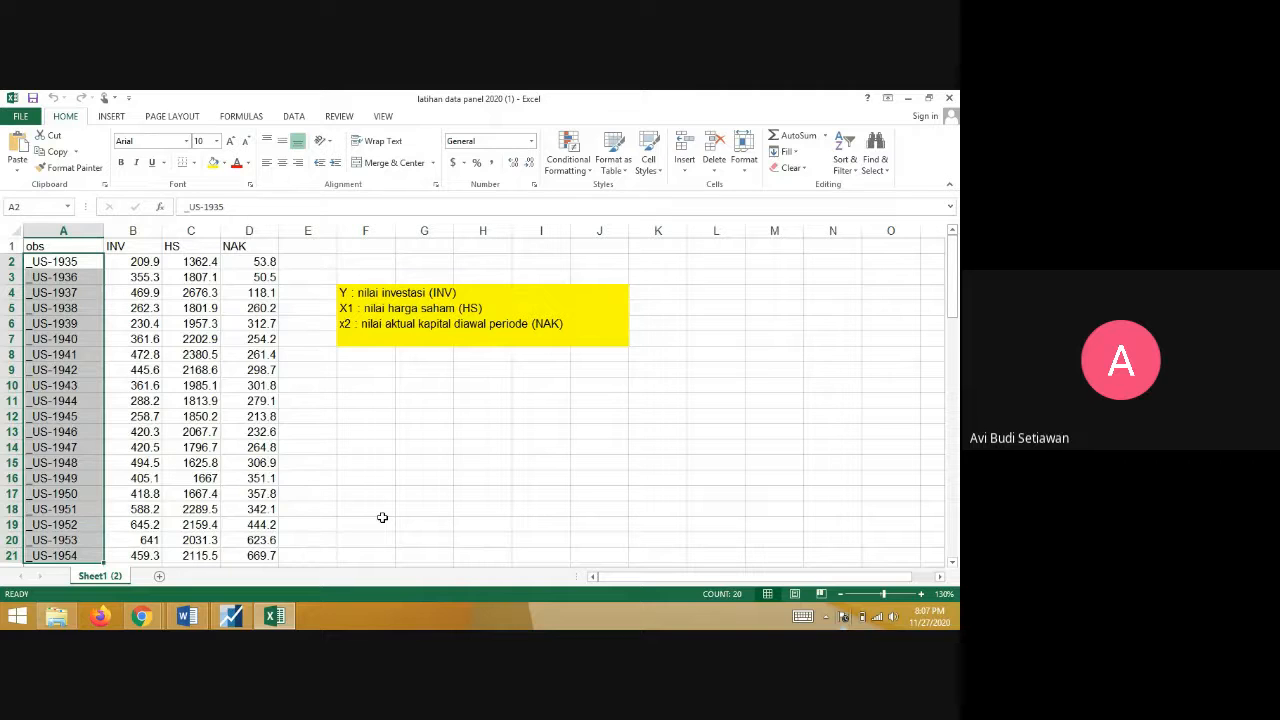
{"action": "scroll", "coordinate": [382, 517], "scroll_direction": "down", "scroll_amount": 17}
{"action": "scroll", "coordinate": [382, 517], "scroll_direction": "up", "scroll_amount": 6}
{"action": "scroll", "coordinate": [382, 517], "scroll_direction": "up", "scroll_amount": 11}
- Switch to EViews and start creating a new workfile from the start screen
{"action": "left_click", "coordinate": [231, 616]}
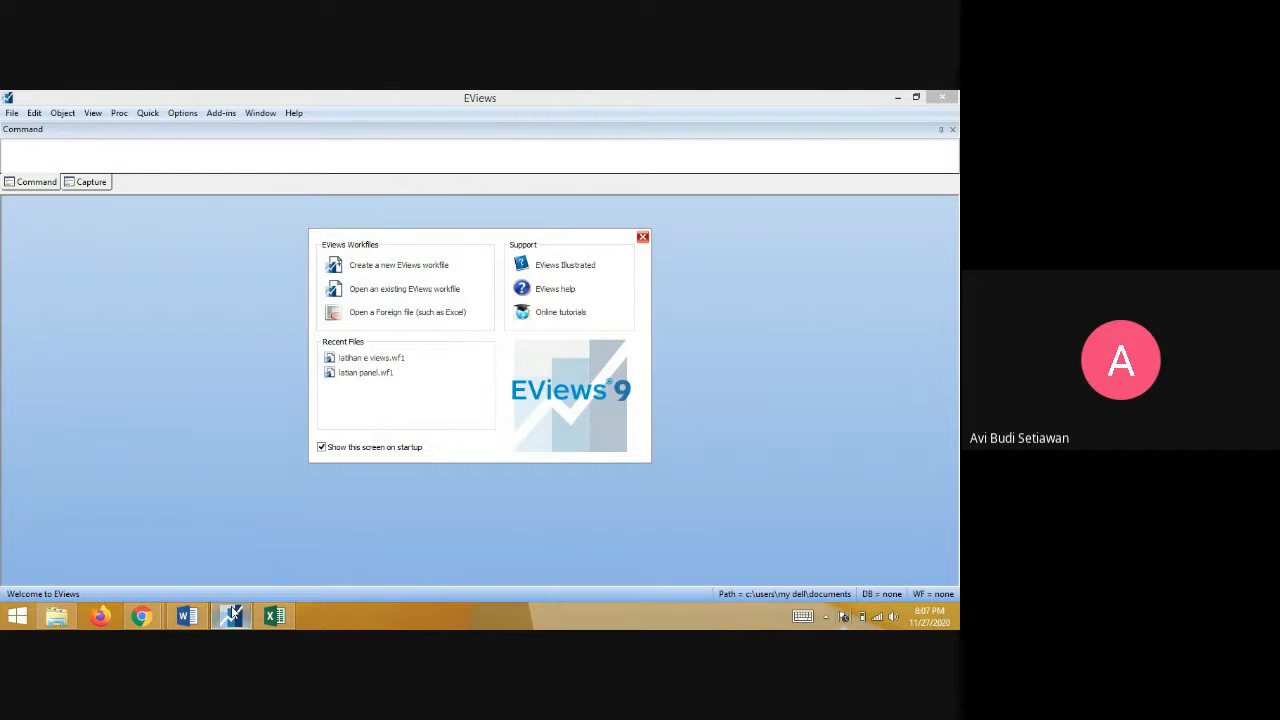
{"action": "mouse_move", "coordinate": [158, 622]}
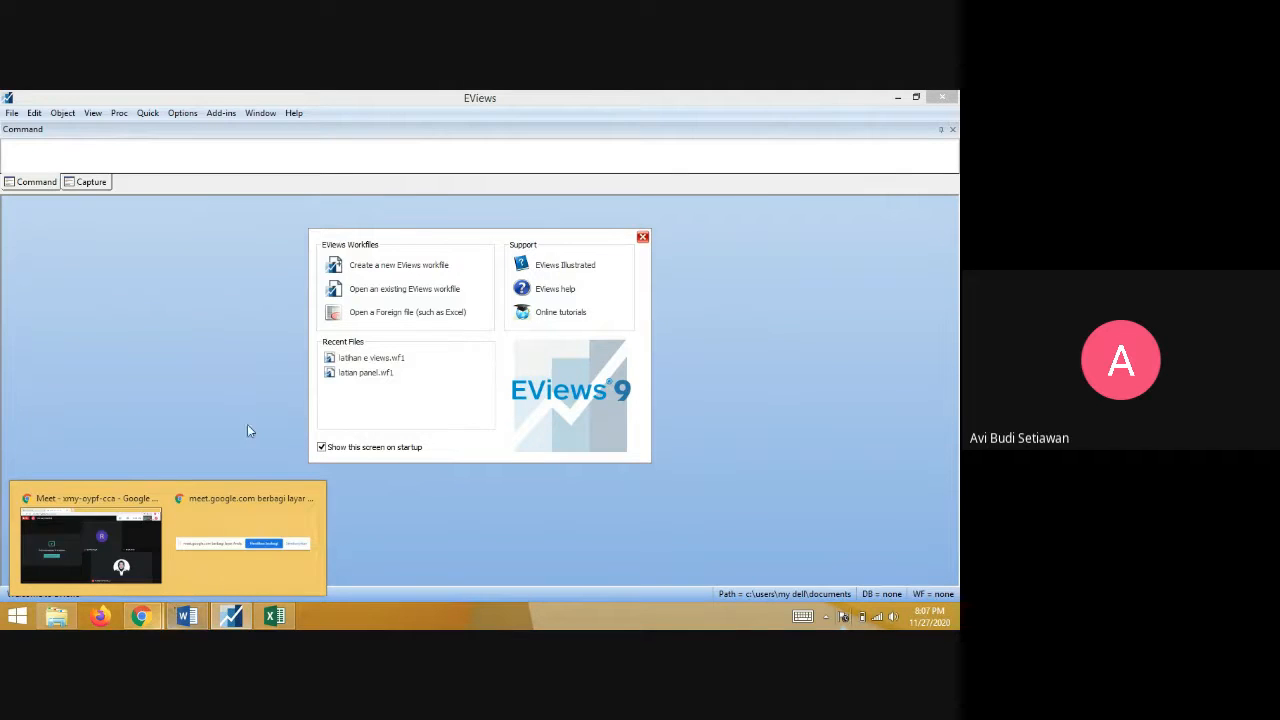
{"action": "left_click", "coordinate": [392, 266]}
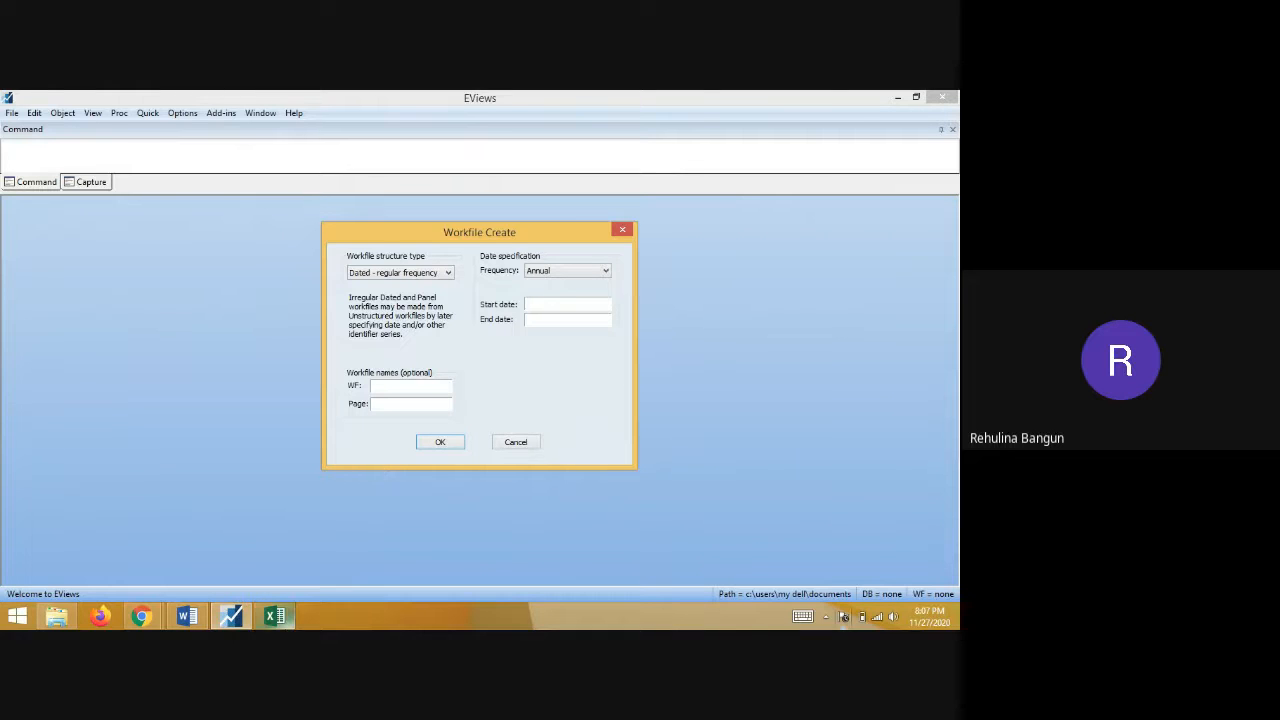
- Return to the Excel workbook and check the firm names and years in the obs column down to the last data row
{"action": "left_click", "coordinate": [274, 616]}
{"action": "scroll", "coordinate": [310, 500], "scroll_direction": "down", "scroll_amount": 3}
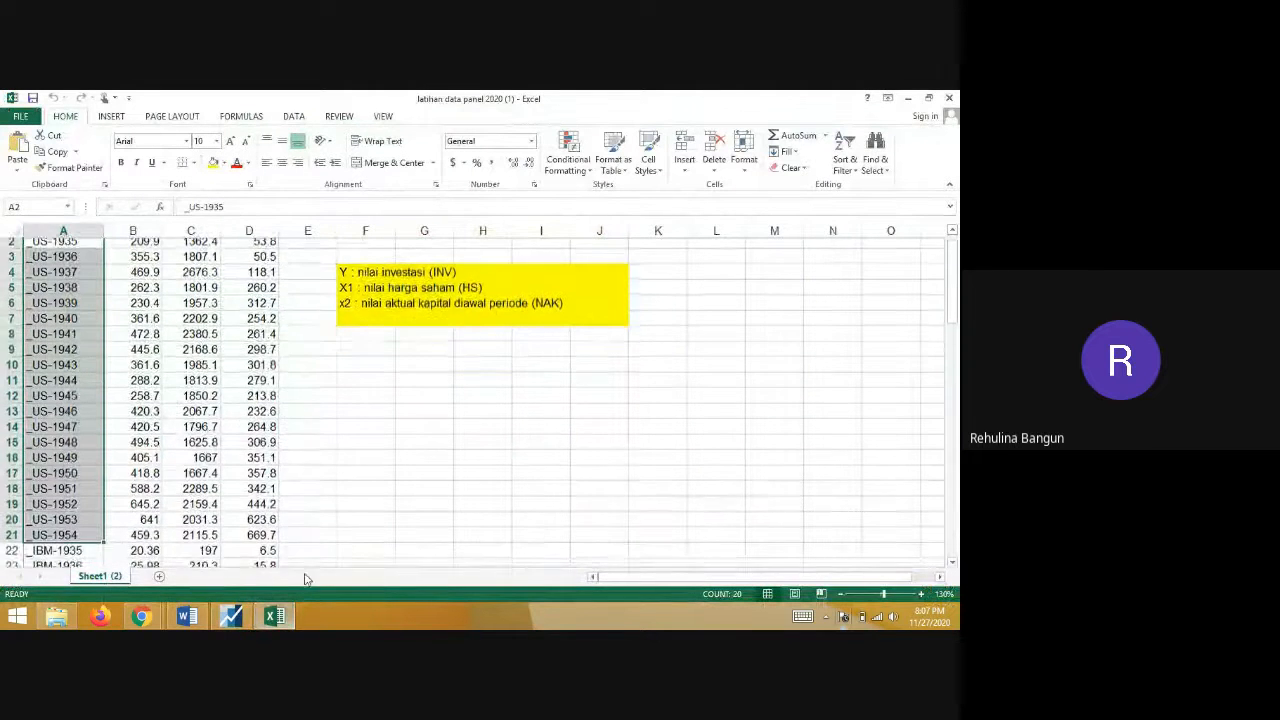
{"action": "left_click", "coordinate": [274, 616]}
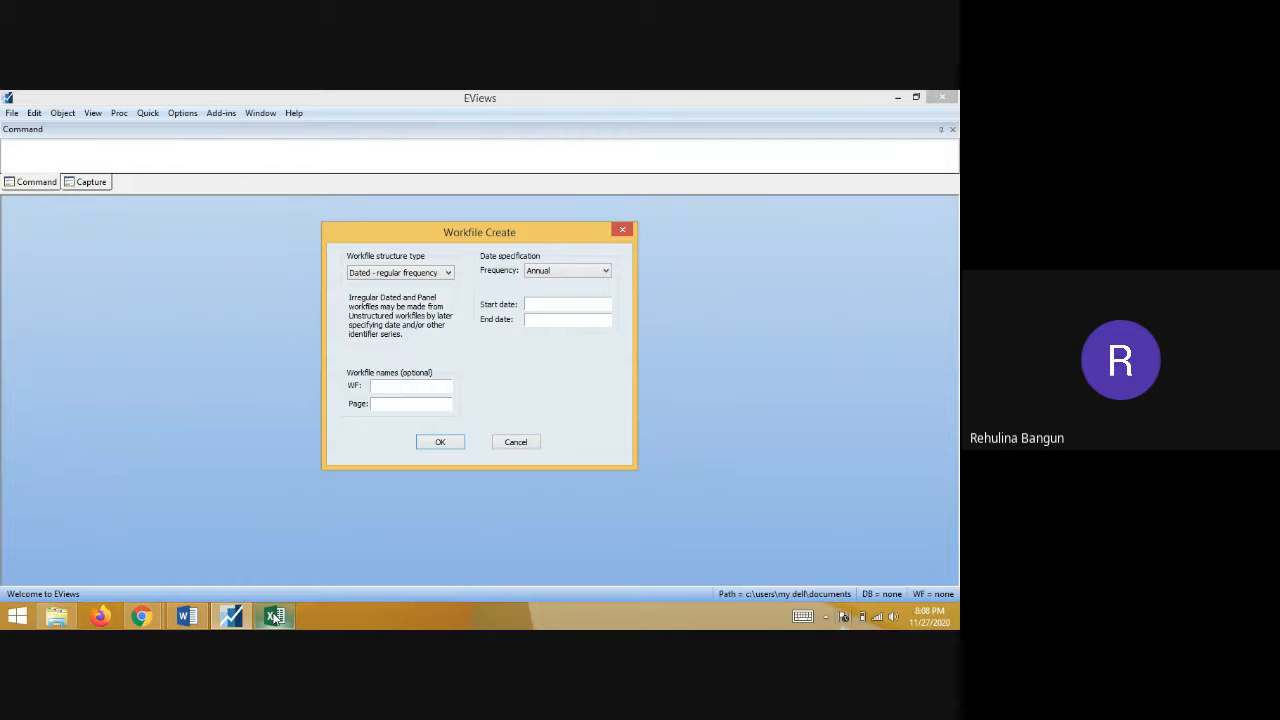
{"action": "left_click", "coordinate": [274, 617]}
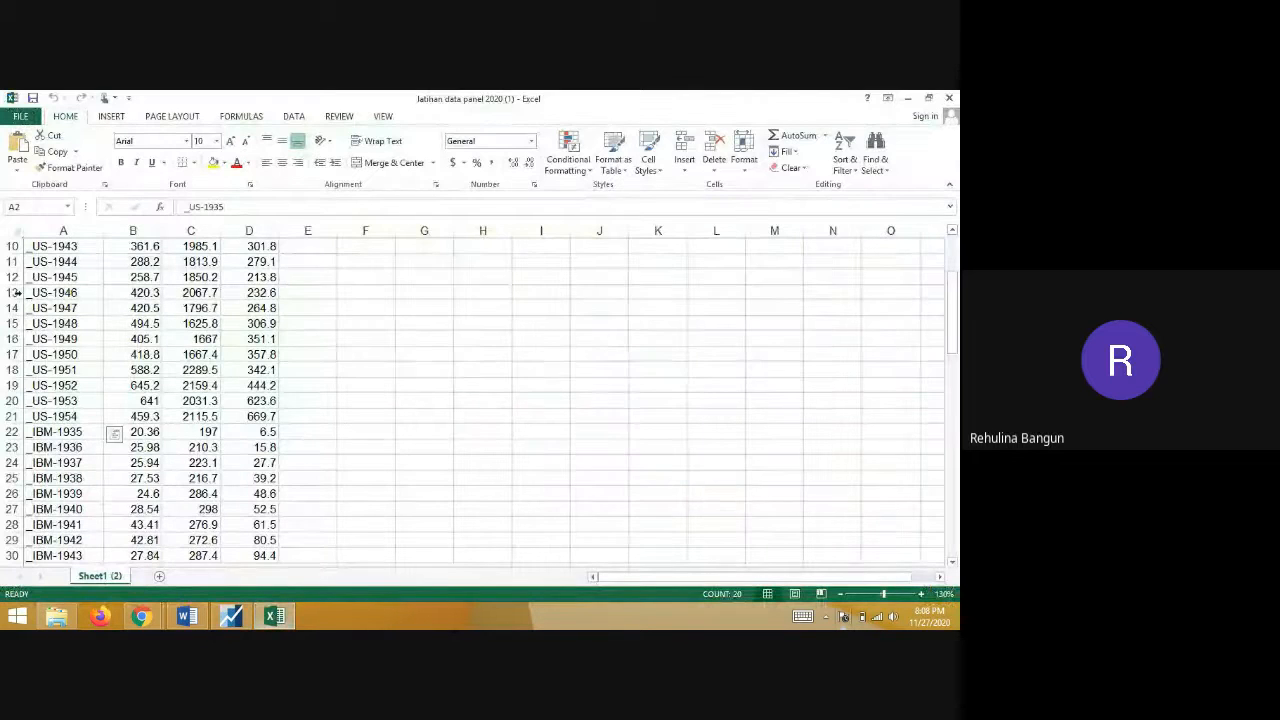
{"action": "scroll", "coordinate": [50, 432], "scroll_direction": "down", "scroll_amount": 3}
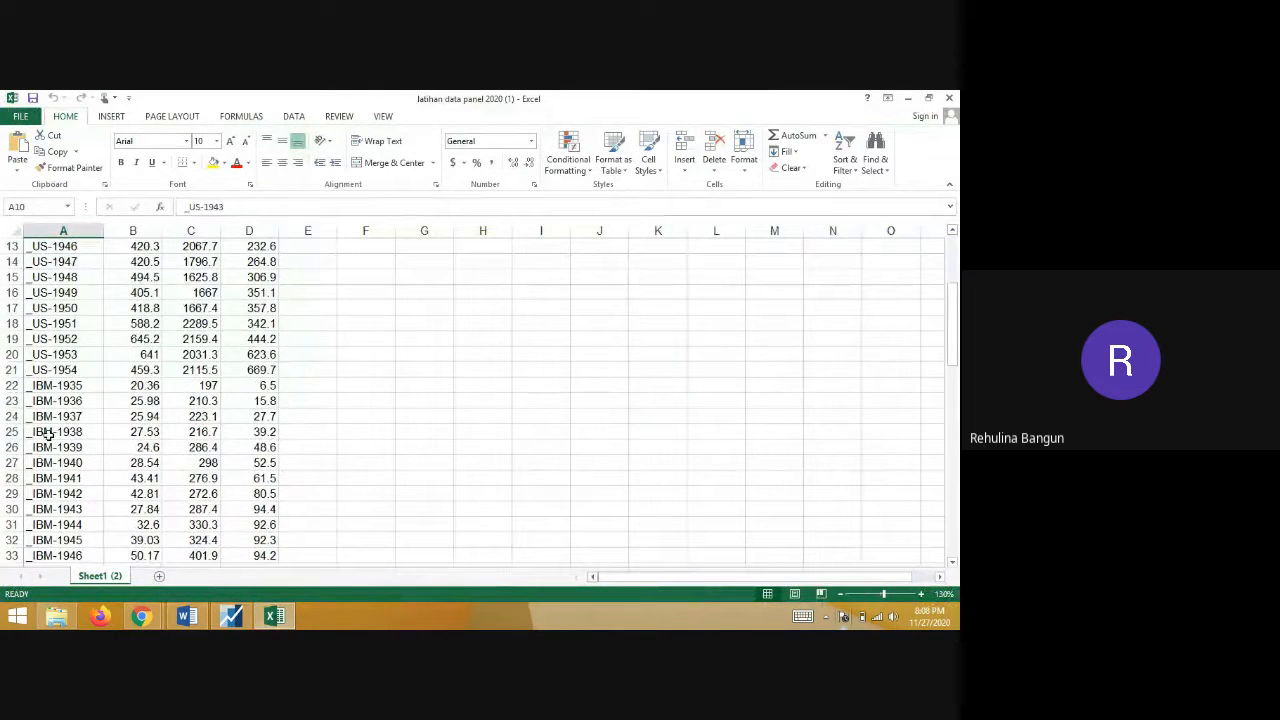
{"action": "left_click", "coordinate": [48, 433]}
{"action": "scroll", "coordinate": [48, 433], "scroll_direction": "down", "scroll_amount": 5}
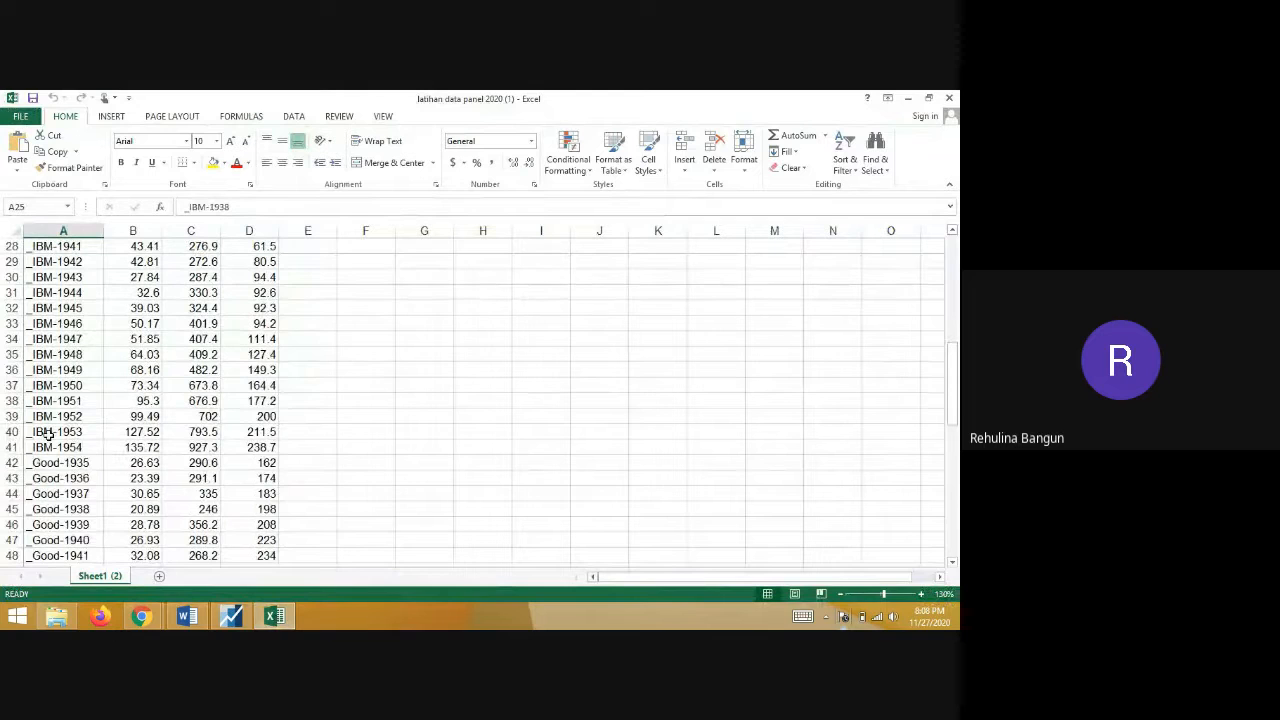
{"action": "left_click", "coordinate": [30, 493]}
{"action": "scroll", "coordinate": [30, 493], "scroll_direction": "down", "scroll_amount": 5}
{"action": "scroll", "coordinate": [30, 493], "scroll_direction": "down", "scroll_amount": 3}
{"action": "left_click", "coordinate": [44, 462]}
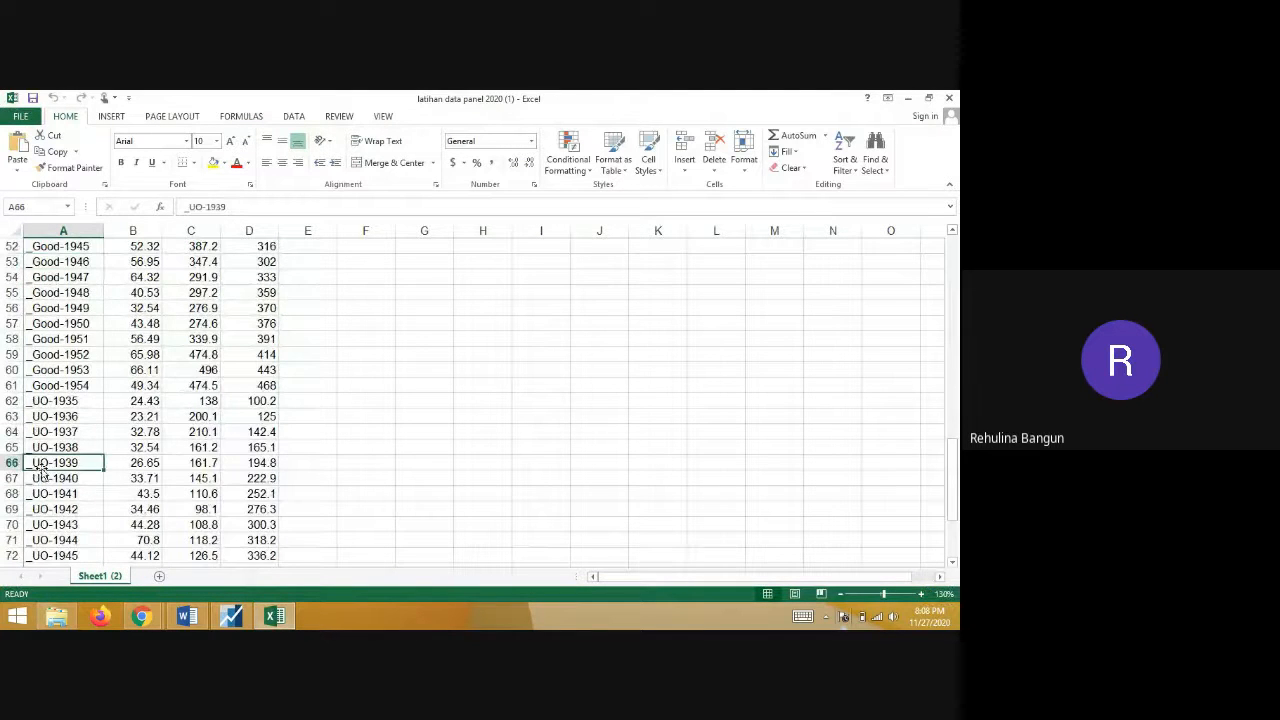
{"action": "scroll", "coordinate": [44, 470], "scroll_direction": "down", "scroll_amount": 2}
{"action": "scroll", "coordinate": [44, 478], "scroll_direction": "down", "scroll_amount": 5}
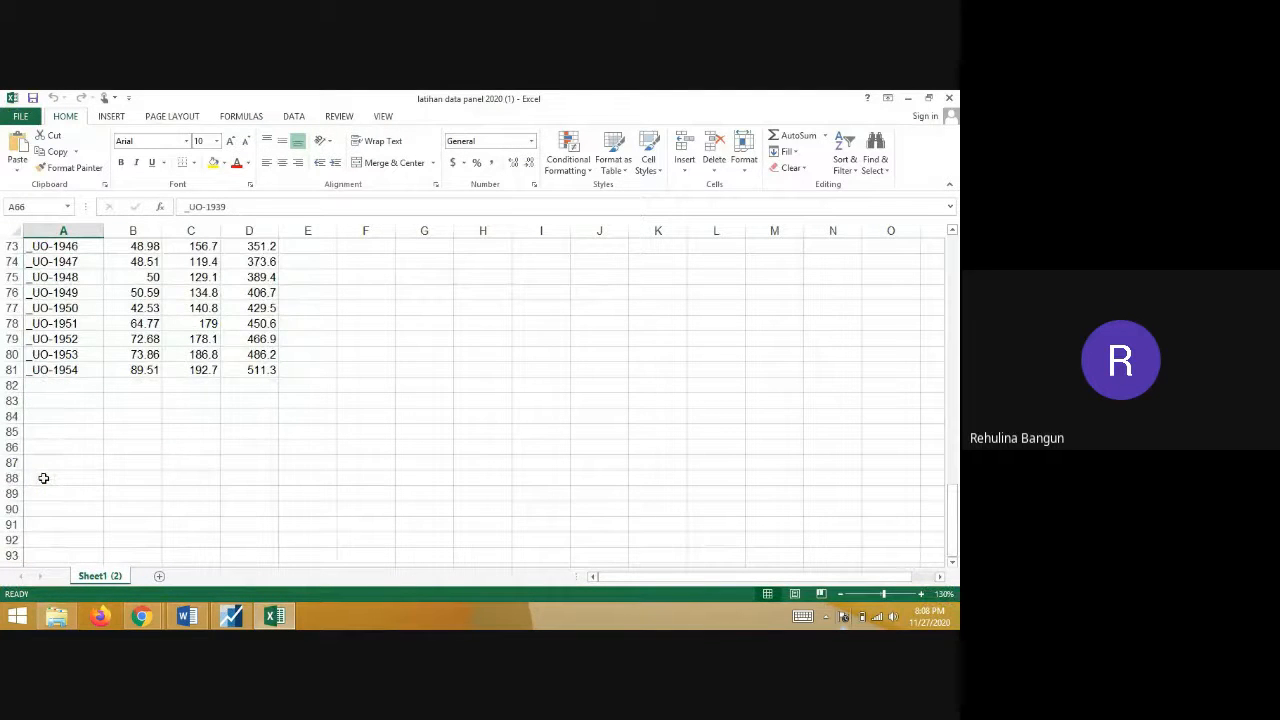
- Open the datapanel workbook from the data folder, check how its firms are stacked by year, and close it
{"action": "left_click", "coordinate": [57, 616]}
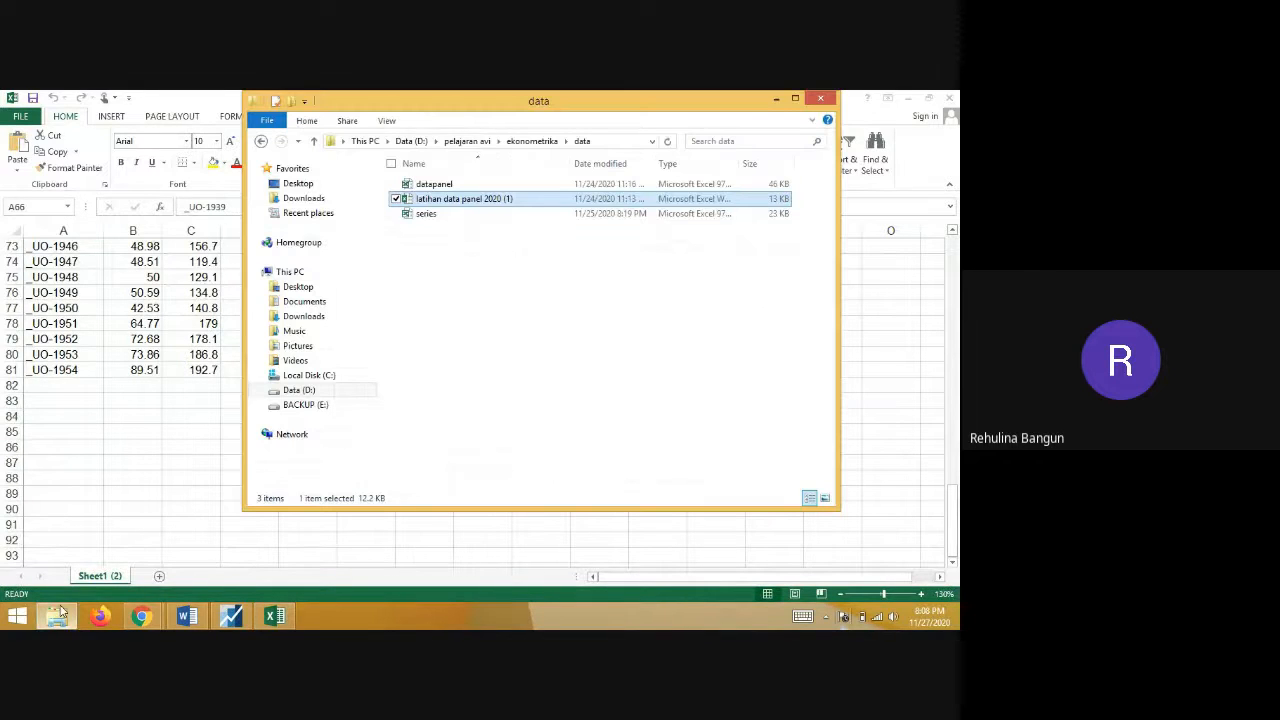
{"action": "double_click", "coordinate": [436, 184]}
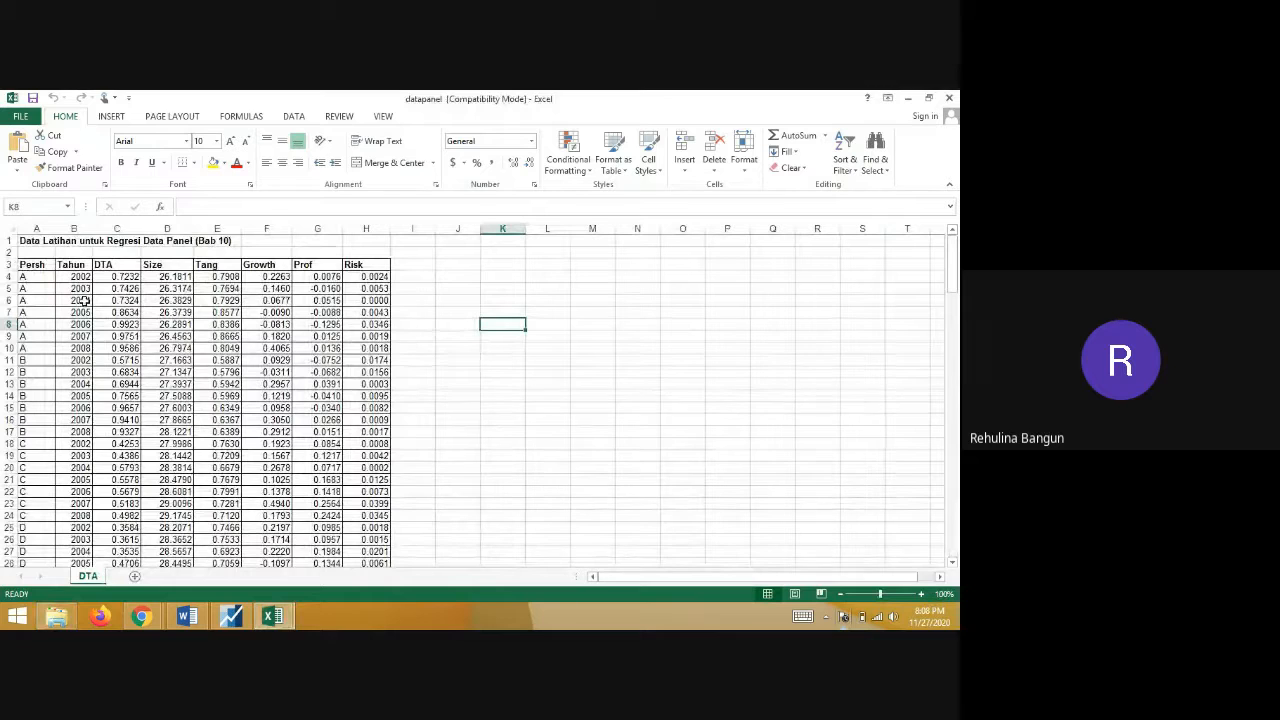
{"action": "left_click", "coordinate": [34, 290]}
{"action": "left_click", "coordinate": [42, 372]}
{"action": "left_click", "coordinate": [42, 420]}
{"action": "left_click", "coordinate": [34, 493]}
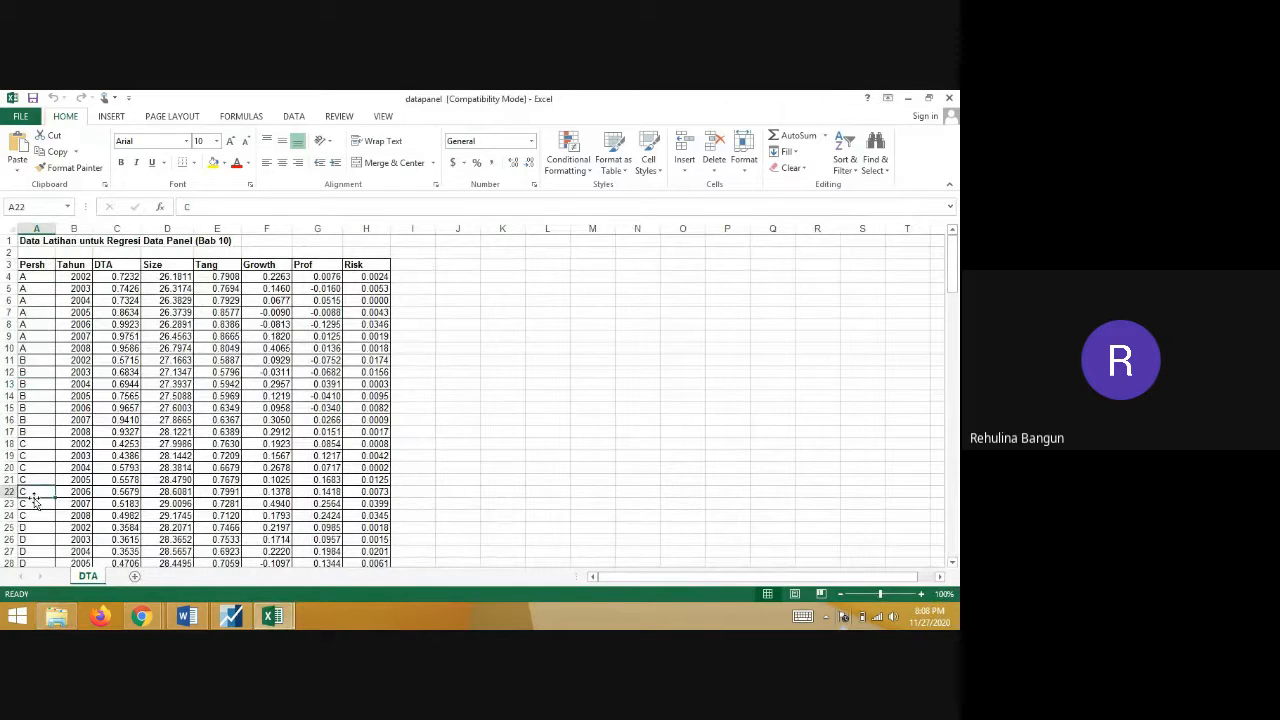
{"action": "scroll", "coordinate": [34, 500], "scroll_direction": "down", "scroll_amount": 2}
{"action": "left_click", "coordinate": [29, 503]}
{"action": "scroll", "coordinate": [84, 437], "scroll_direction": "up", "scroll_amount": 2}
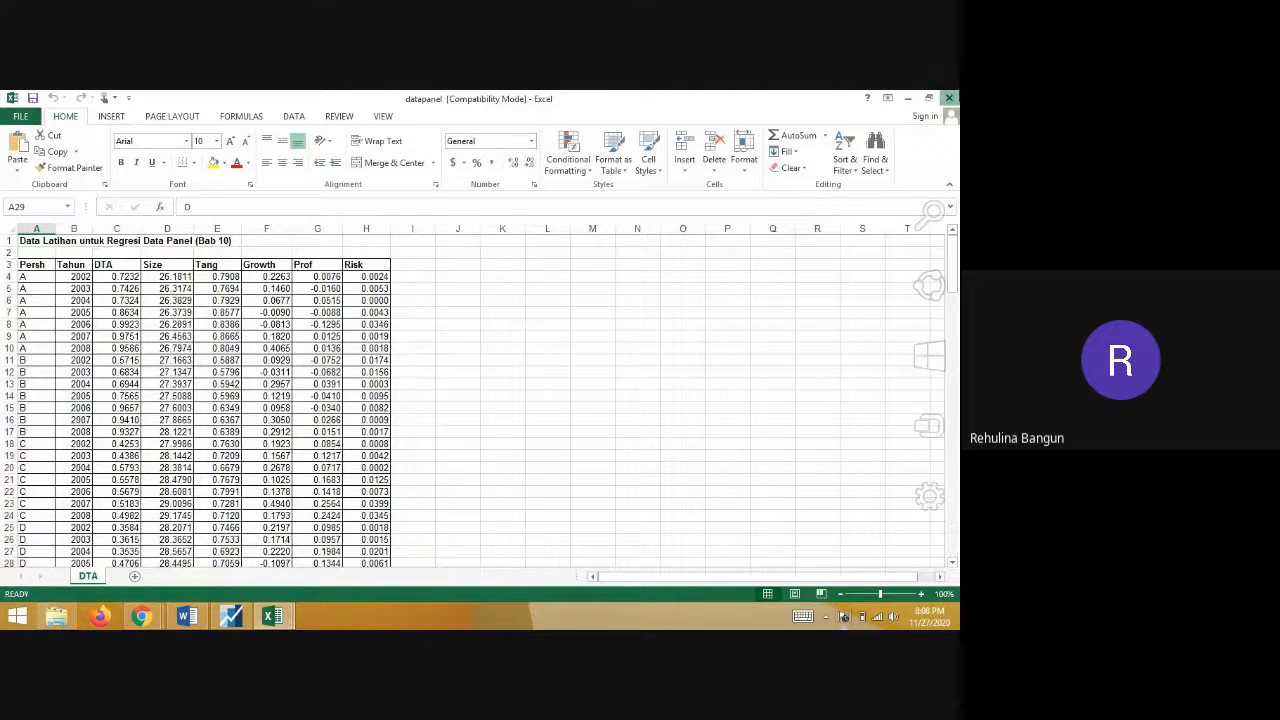
{"action": "left_click", "coordinate": [949, 97]}
{"action": "scroll", "coordinate": [255, 339], "scroll_direction": "up", "scroll_amount": 12}
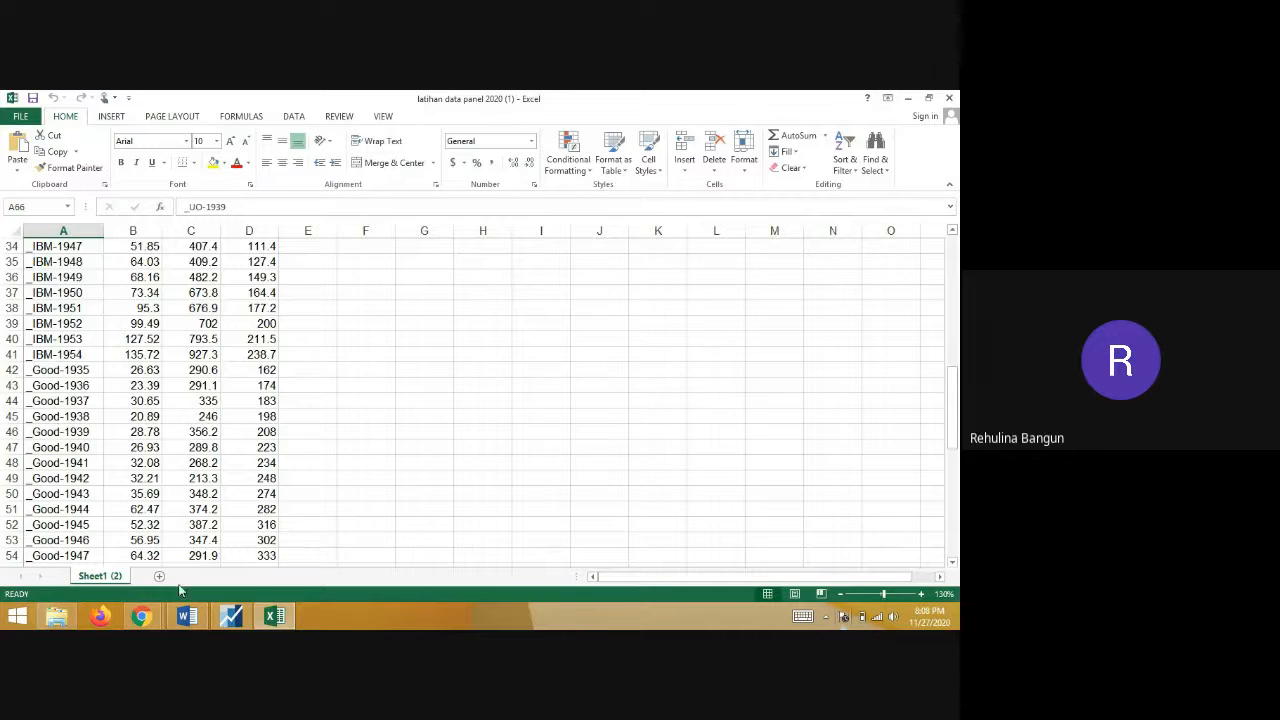
- Switch to EViews and set the new workfile's structure to Balanced Panel with Annual frequency
{"action": "left_click", "coordinate": [232, 617]}
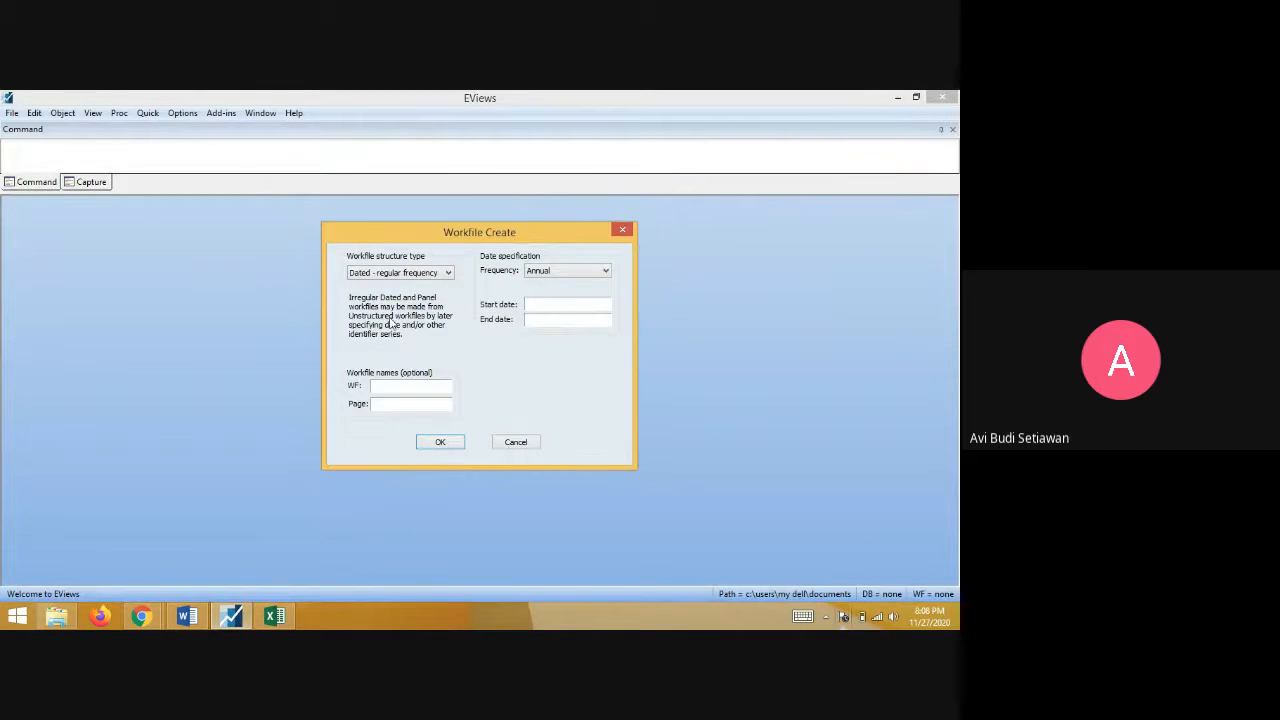
{"action": "left_click", "coordinate": [433, 274]}
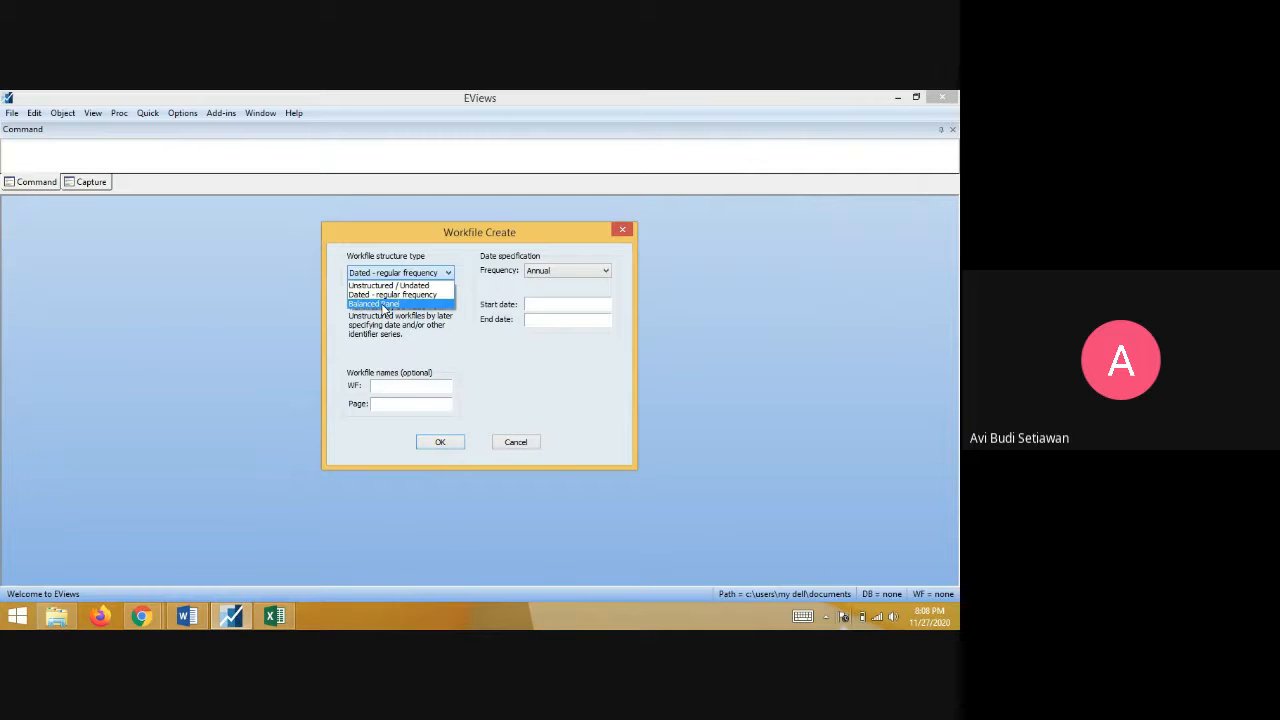
{"action": "left_click", "coordinate": [384, 305]}
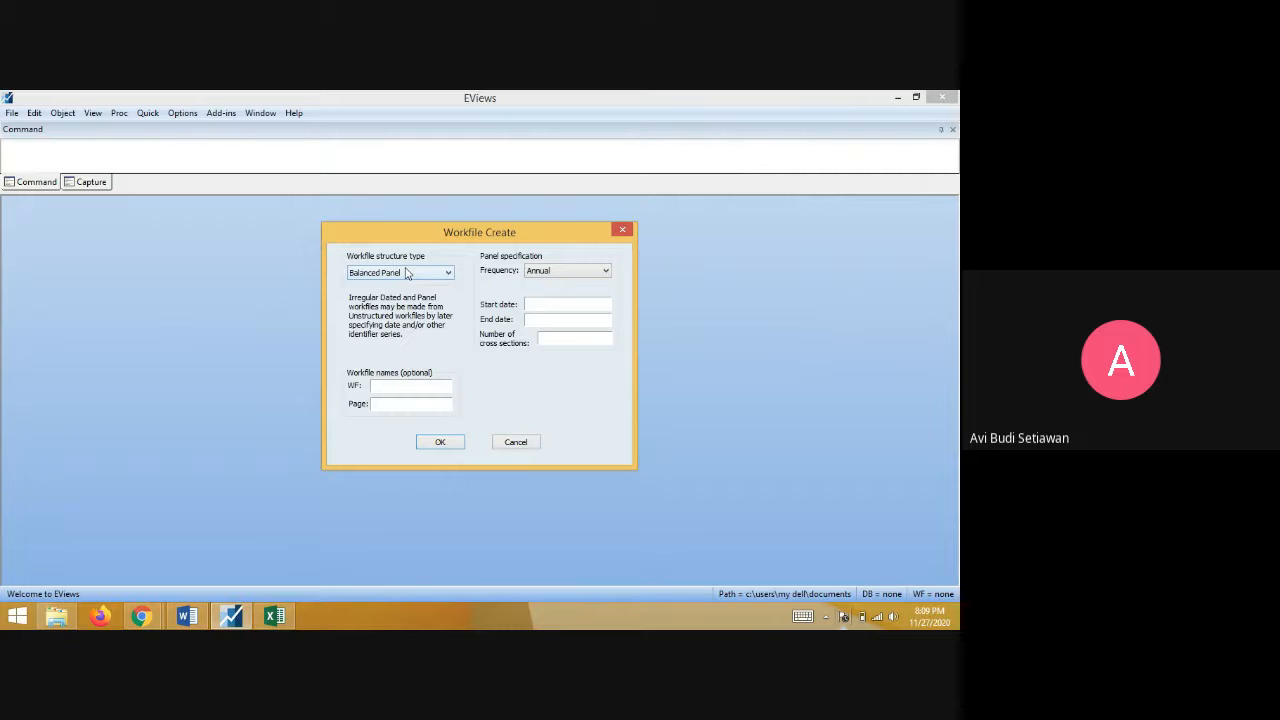
{"action": "left_click", "coordinate": [560, 275]}
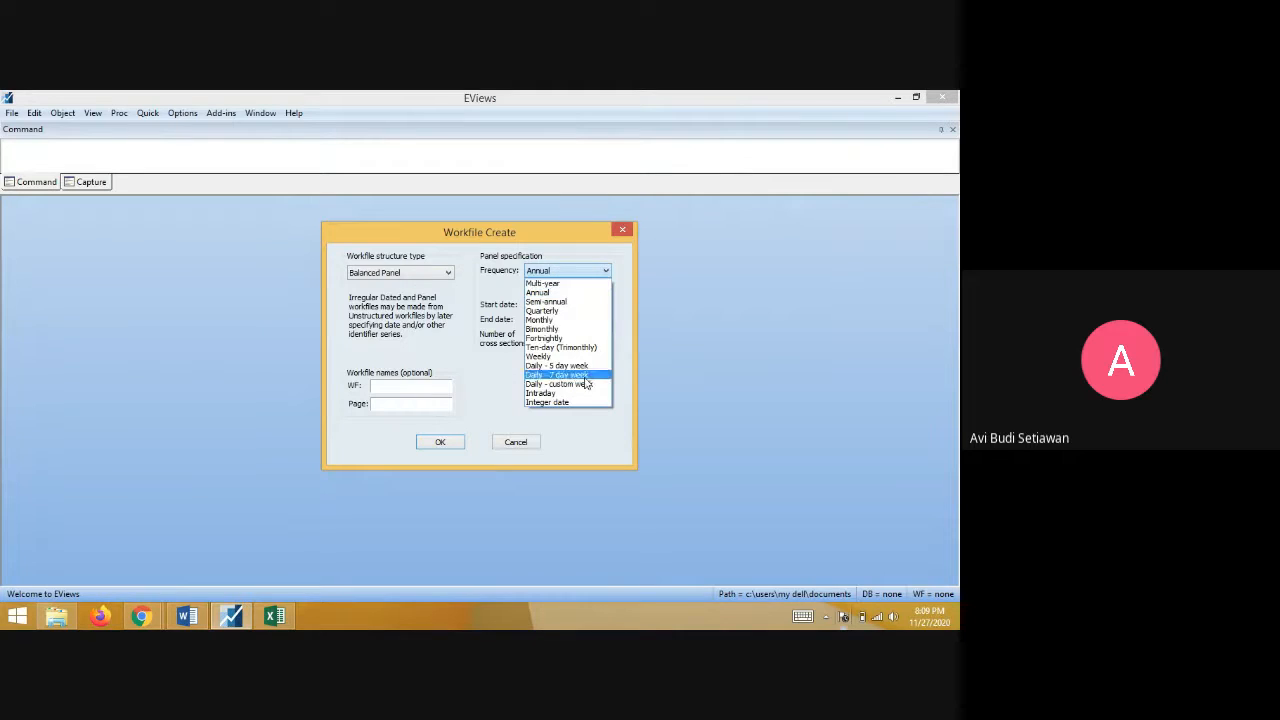
{"action": "left_click", "coordinate": [553, 292]}
- Set the panel's start date to 1935, end date to 1954 and number of cross sections to 4
{"action": "left_click", "coordinate": [555, 301]}
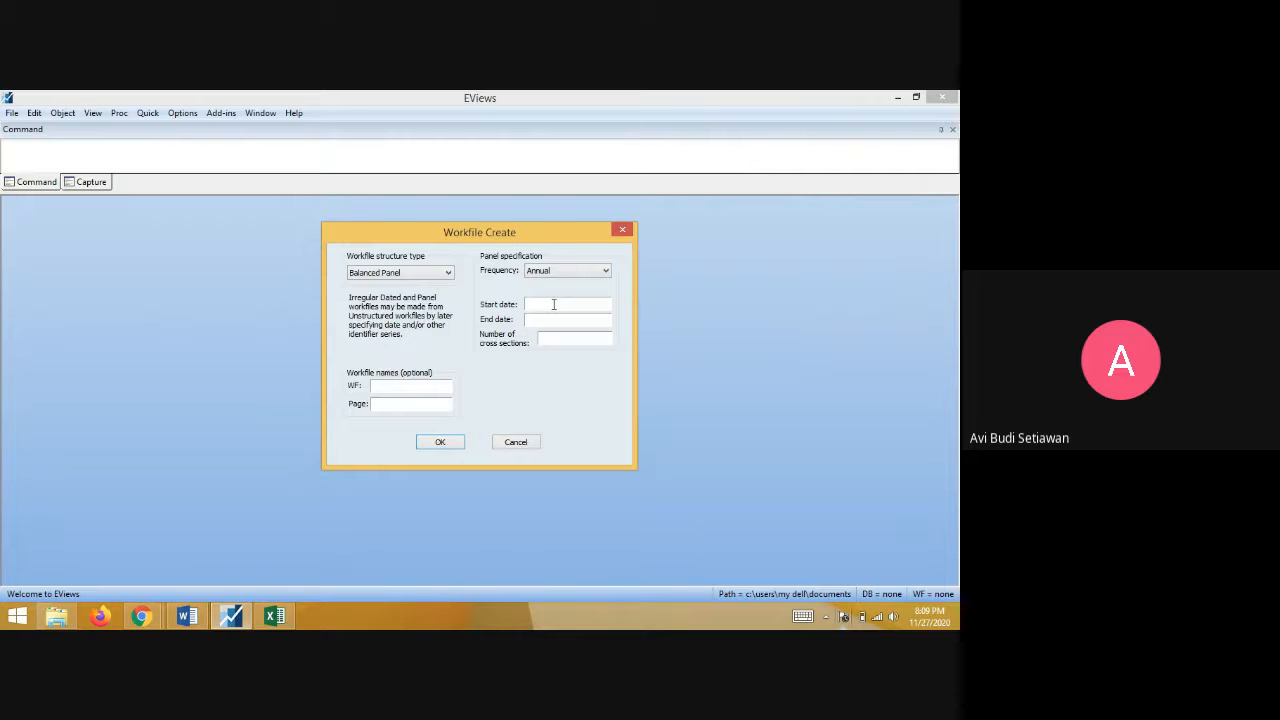
{"action": "type", "text": "1935"}
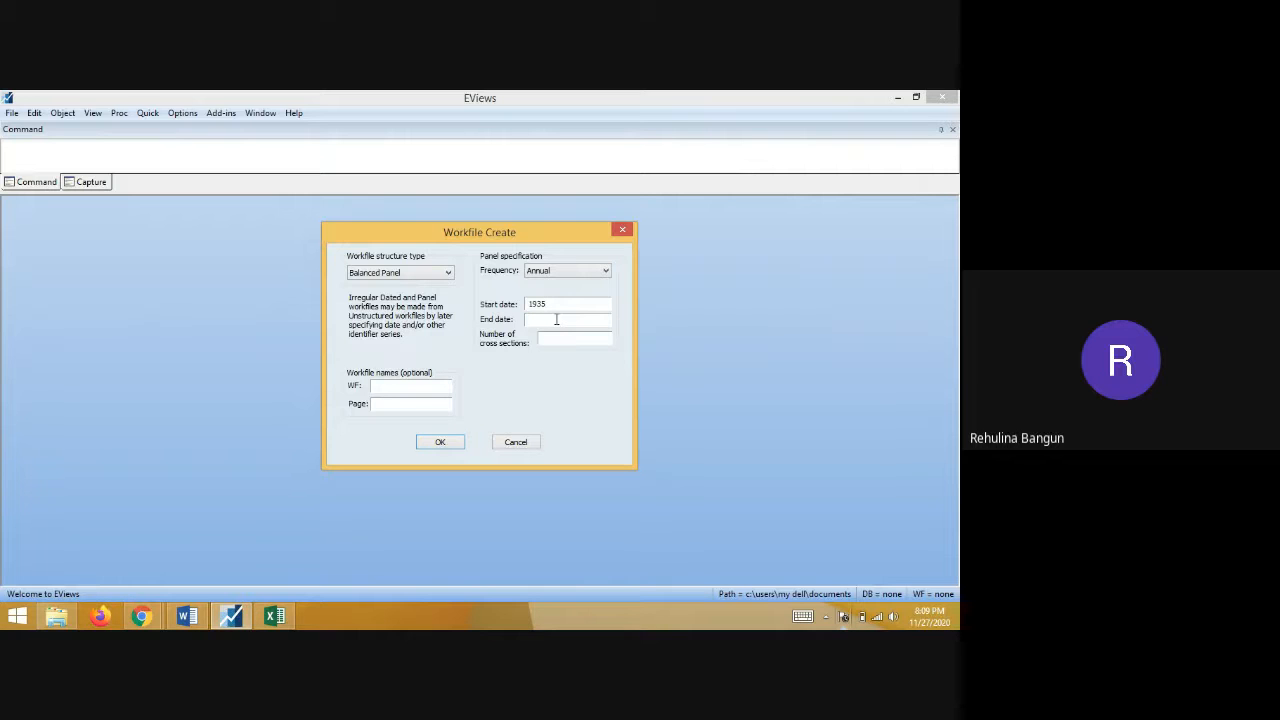
{"action": "left_click", "coordinate": [557, 319]}
{"action": "type", "text": "1954"}
{"action": "left_click", "coordinate": [570, 339]}
{"action": "type", "text": "4"}
- Switch to the Word notes and add the heading "INPUT DATA PANEL" below the Lagrange multiplier line
{"action": "left_click", "coordinate": [196, 620]}
{"action": "scroll", "coordinate": [514, 477], "scroll_direction": "down", "scroll_amount": 4}
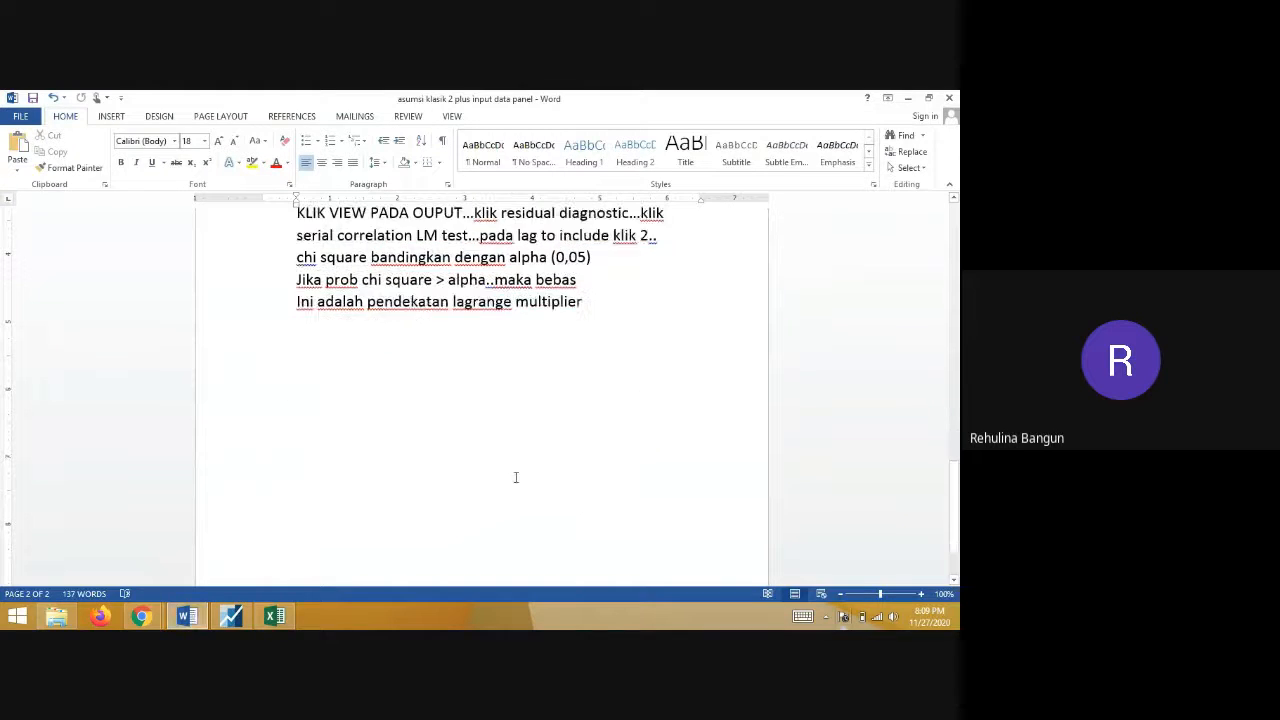
{"action": "key", "text": "Return"}
{"action": "key", "text": "Return"}
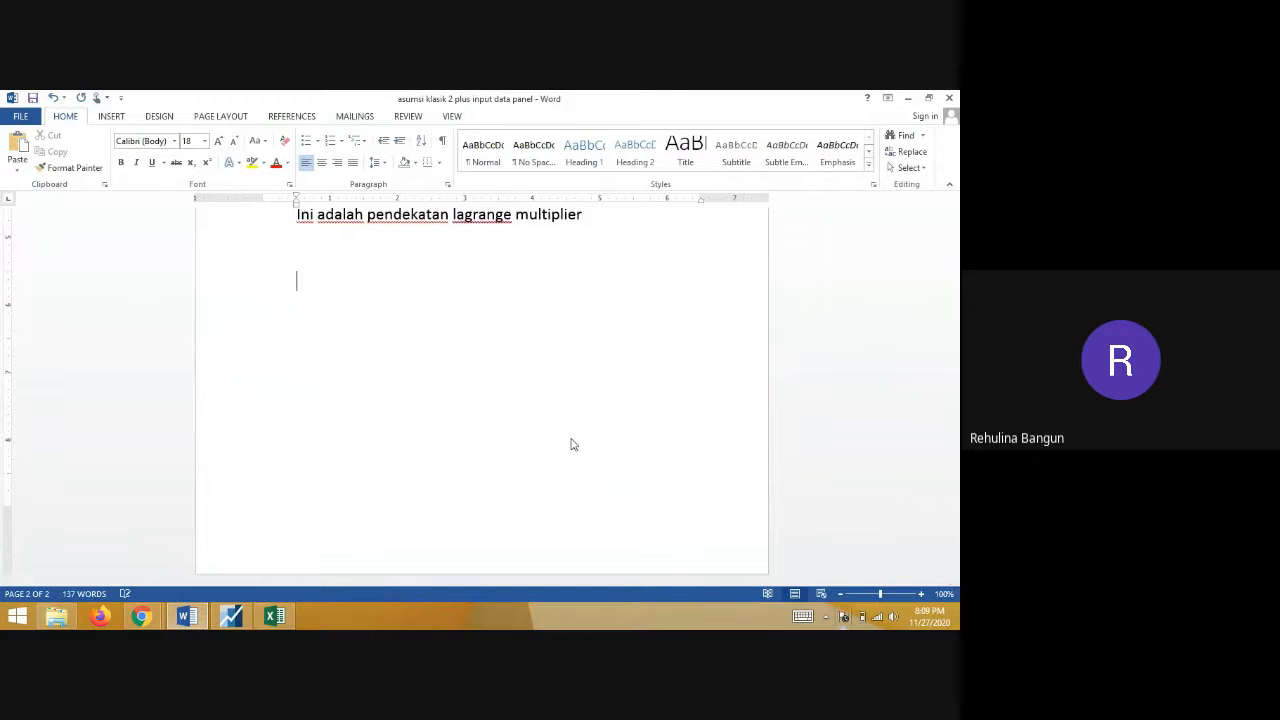
{"action": "type", "text": "INPUT DATA PANE"}
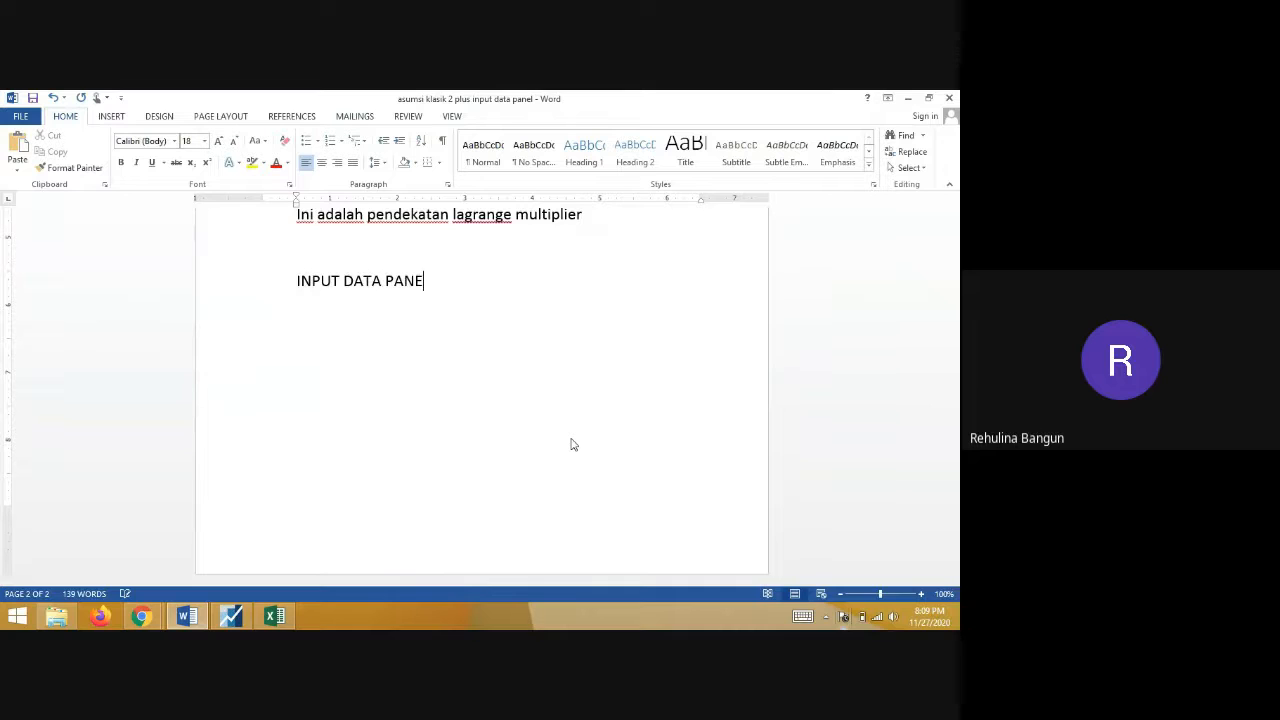
{"action": "type", "text": "L"}
{"action": "key", "text": "Return"}
- Start a numbered list under the heading with the first item "Klik new workfile"
{"action": "type", "text": "KE"}
{"action": "key", "text": "BackSpace"}
{"action": "key", "text": "BackSpace"}
{"action": "type", "text": "1. "}
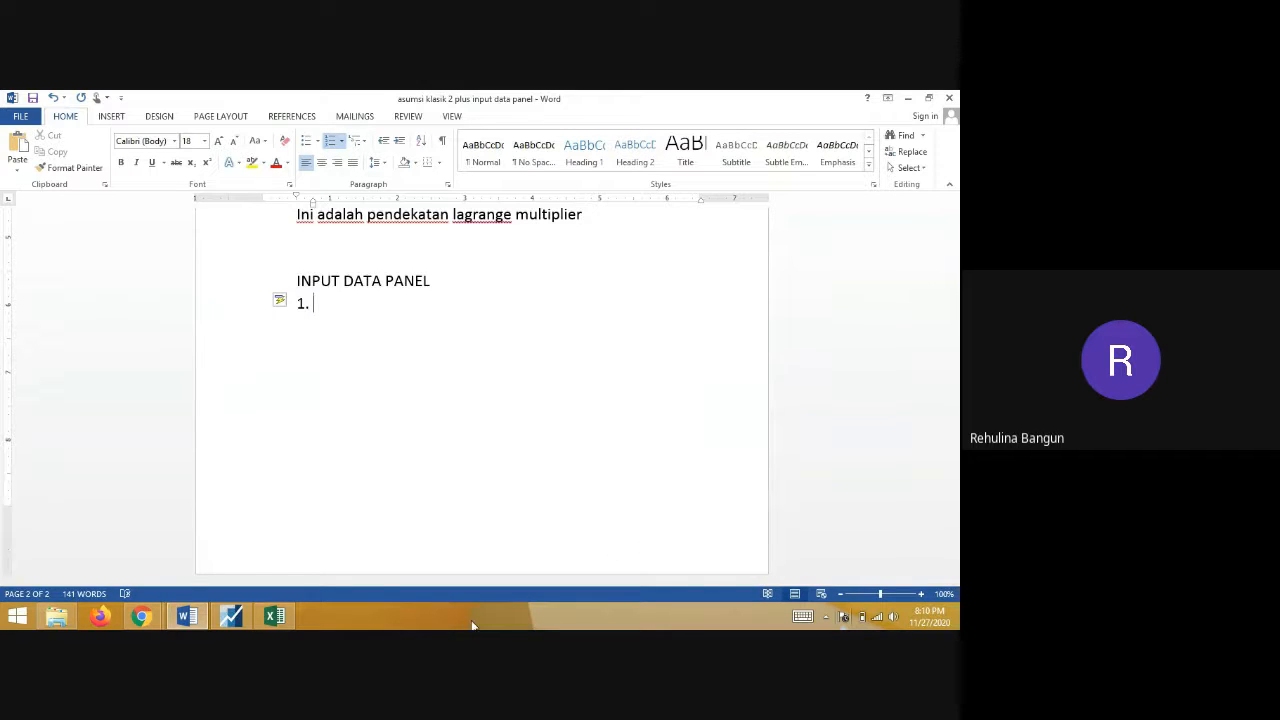
{"action": "type", "text": "Klik new workfi"}
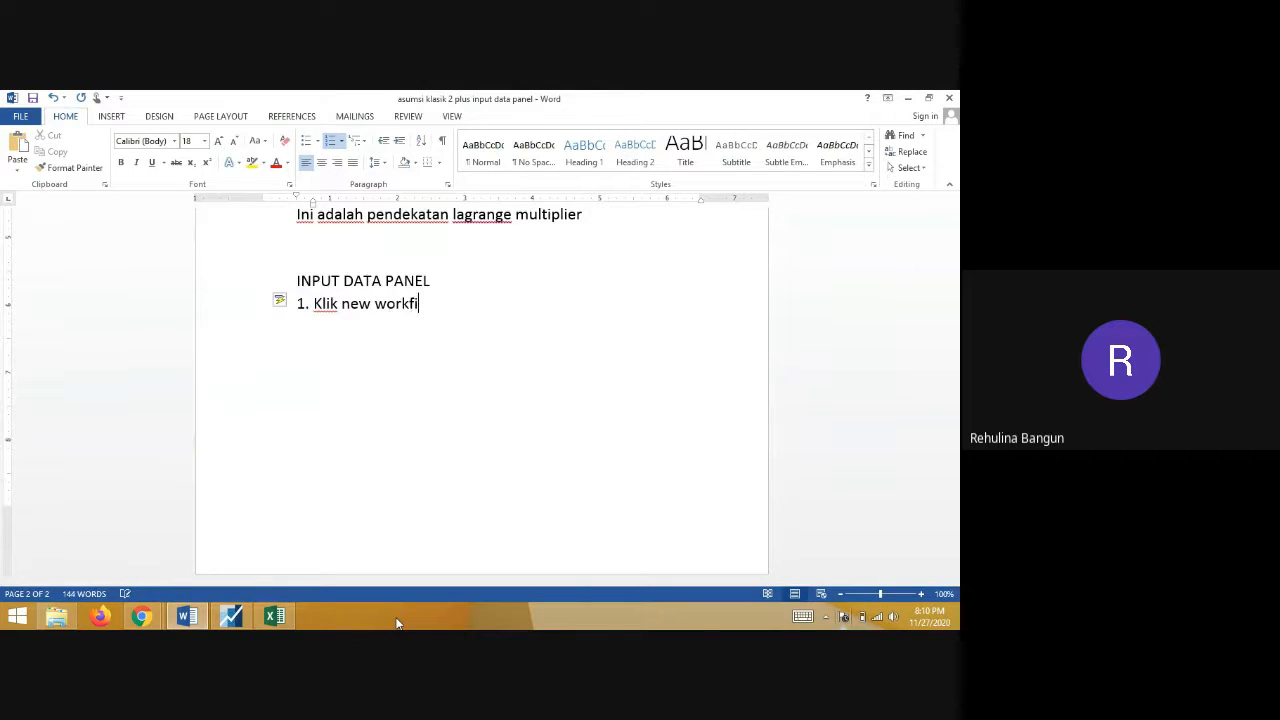
{"action": "type", "text": "le"}
{"action": "key", "text": "Return"}
- Write the second list item as "Pilih balance panel", correcting the misspelled word
{"action": "type", "text": "pilih palanc"}
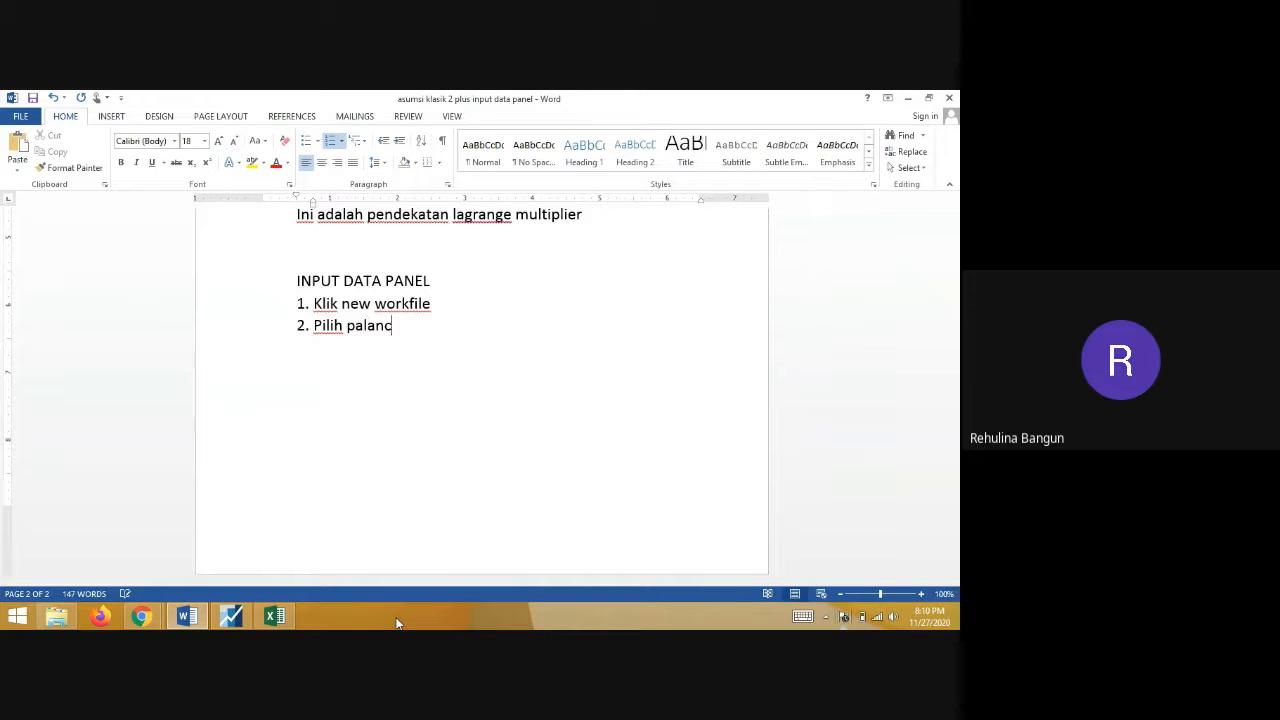
{"action": "type", "text": "e panel"}
{"action": "double_click", "coordinate": [350, 330]}
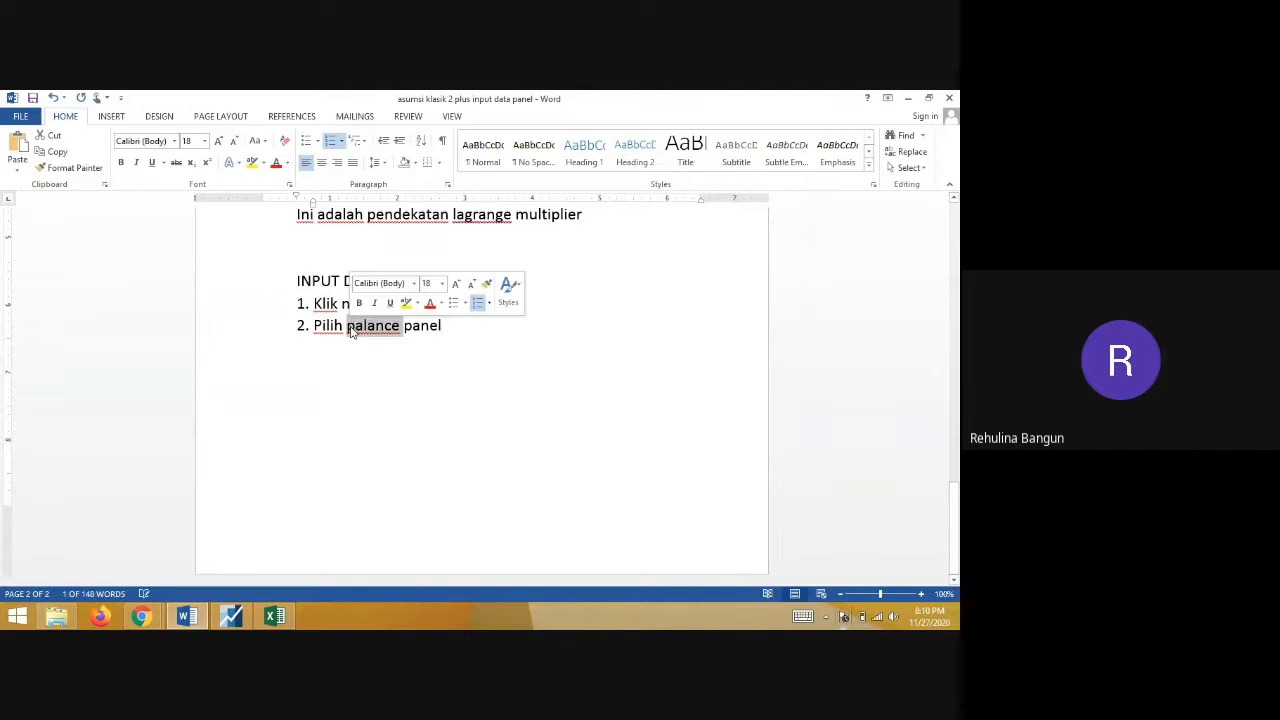
{"action": "key", "text": "Right"}
{"action": "key", "text": "Left"}
{"action": "key", "text": "Left"}
{"action": "key", "text": "Left"}
{"action": "key", "text": "Left"}
{"action": "key", "text": "Left"}
{"action": "key", "text": "Left"}
{"action": "key", "text": "Left"}
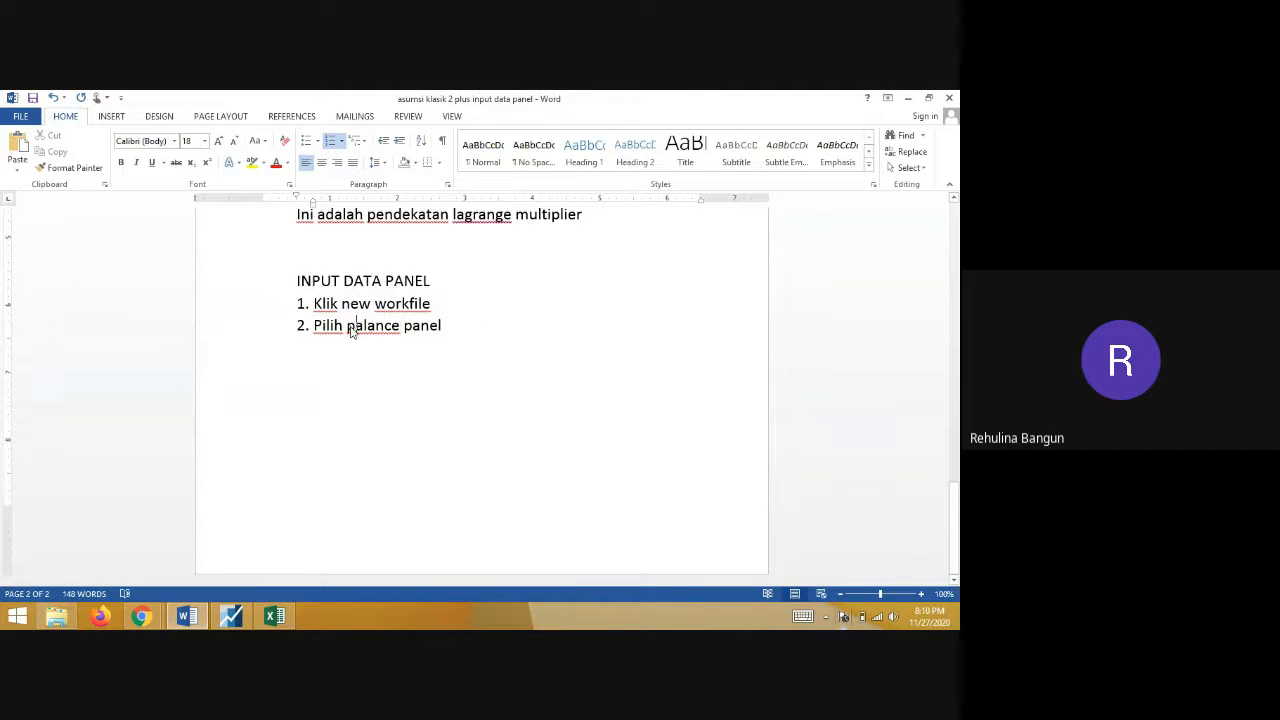
{"action": "key", "text": "BackSpace"}
{"action": "type", "text": "b"}
- Add the third list item "Masukan observasi dan tahun" and start a fourth item
{"action": "left_click", "coordinate": [588, 321]}
{"action": "key", "text": "Return"}
{"action": "type", "text": "masuka"}
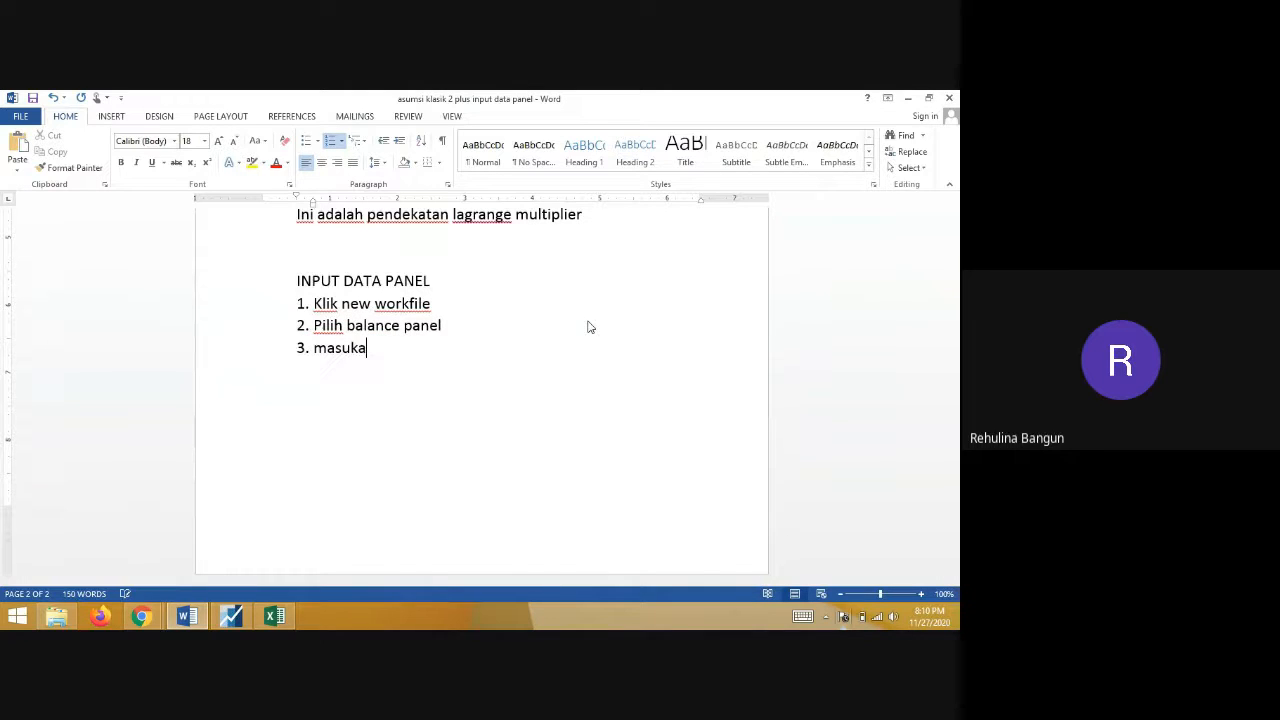
{"action": "type", "text": "n o"}
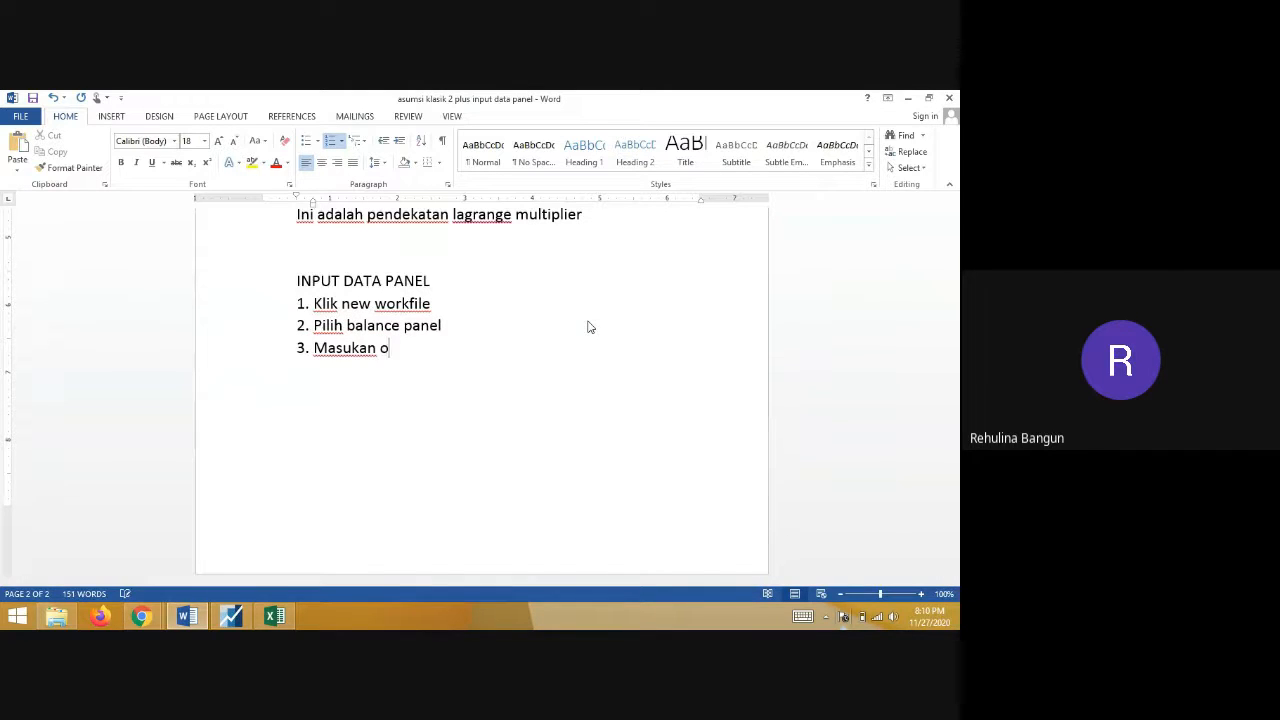
{"action": "key", "text": "BackSpace"}
{"action": "type", "text": "observasi dan "}
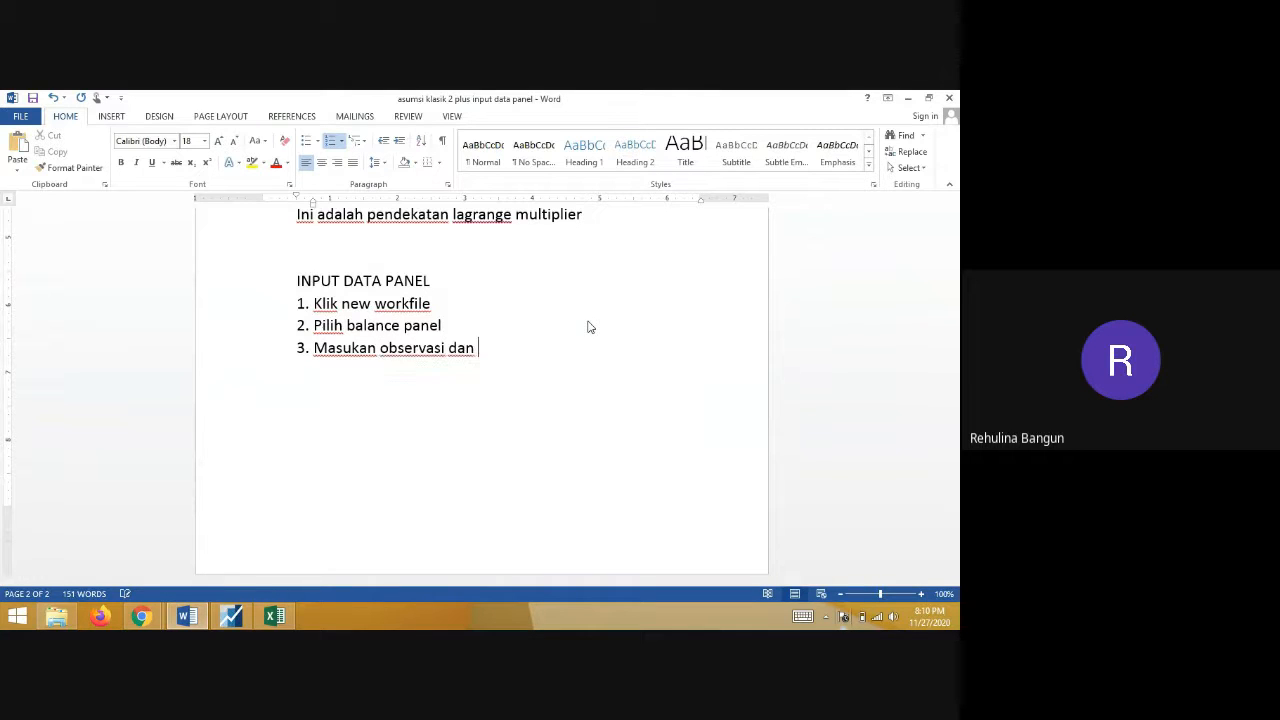
{"action": "type", "text": "tahun"}
{"action": "key", "text": "Return"}
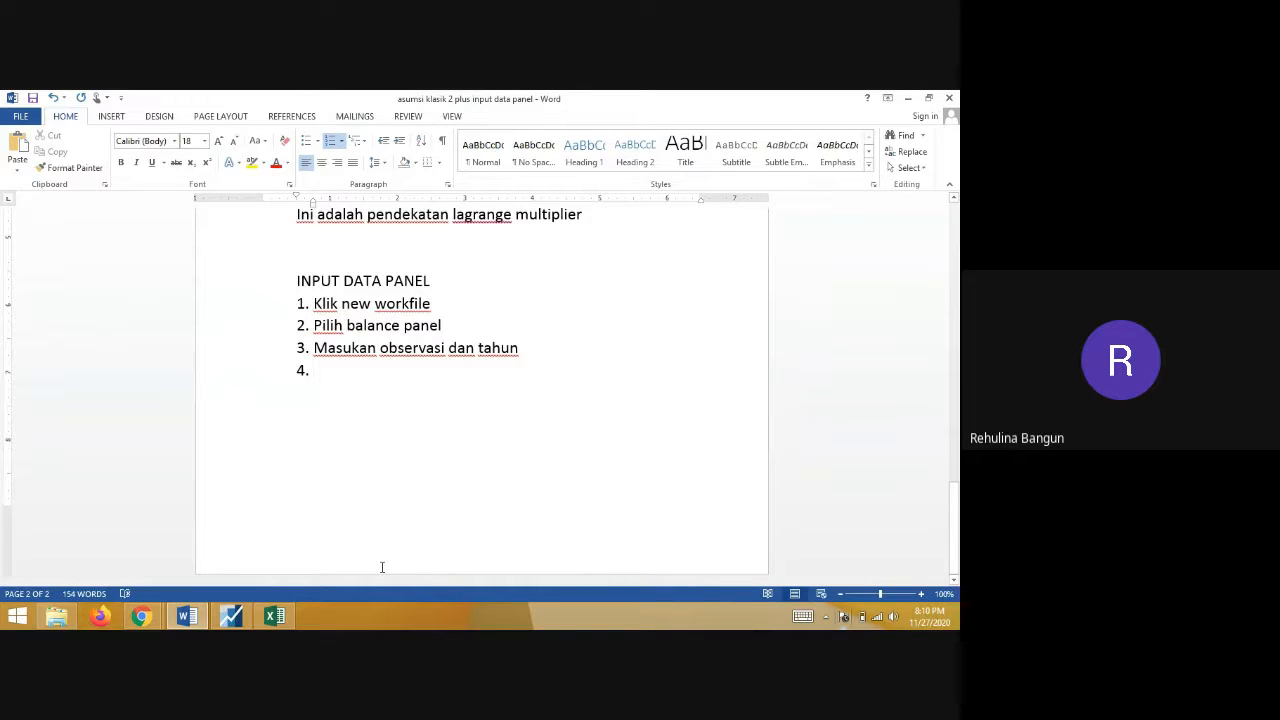
- Extend the third list item with "..klik OK" and clear the stray text from the fourth item
{"action": "type", "text": "klik"}
{"action": "key", "text": "BackSpace"}
{"action": "key", "text": "BackSpace"}
{"action": "key", "text": "BackSpace"}
{"action": "type", "text": "..klik O"}
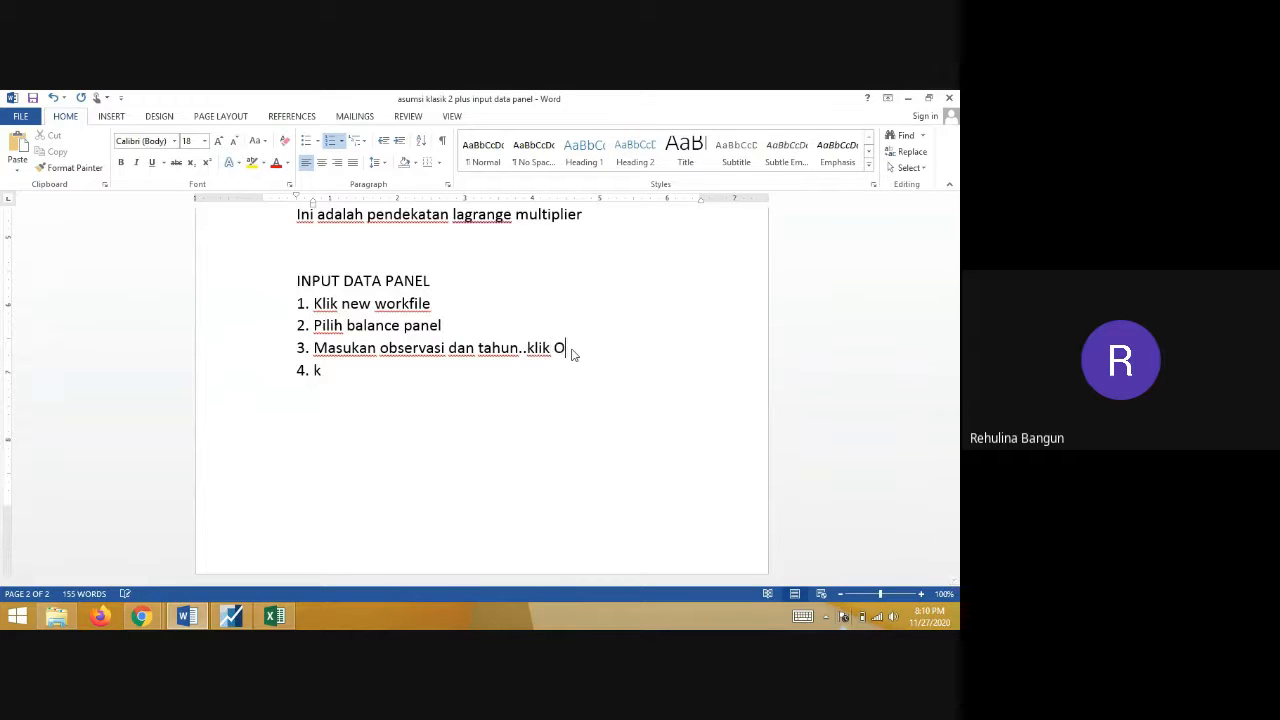
{"action": "type", "text": "K"}
{"action": "key", "text": "Down"}
{"action": "key", "text": "BackSpace"}
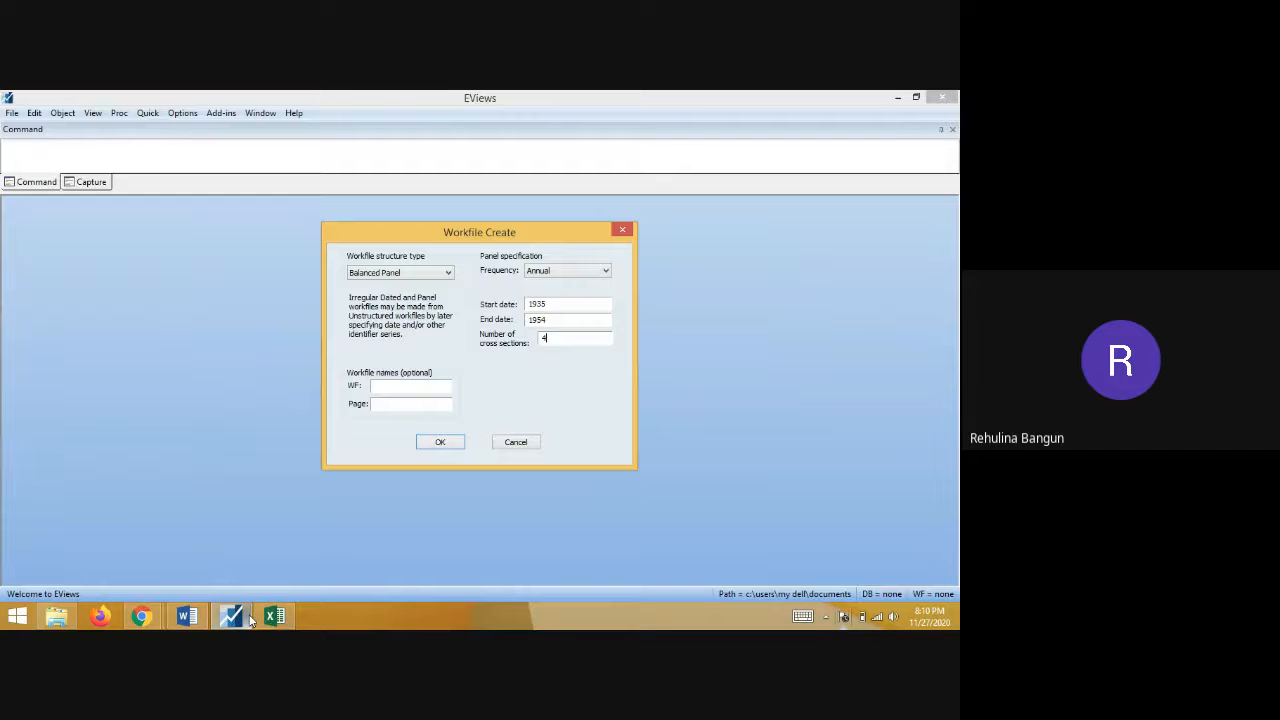
- Switch to EViews, create the balanced panel workfile, and inspect the crossid series before closing it
{"action": "left_click", "coordinate": [231, 616]}
{"action": "left_click", "coordinate": [428, 443]}
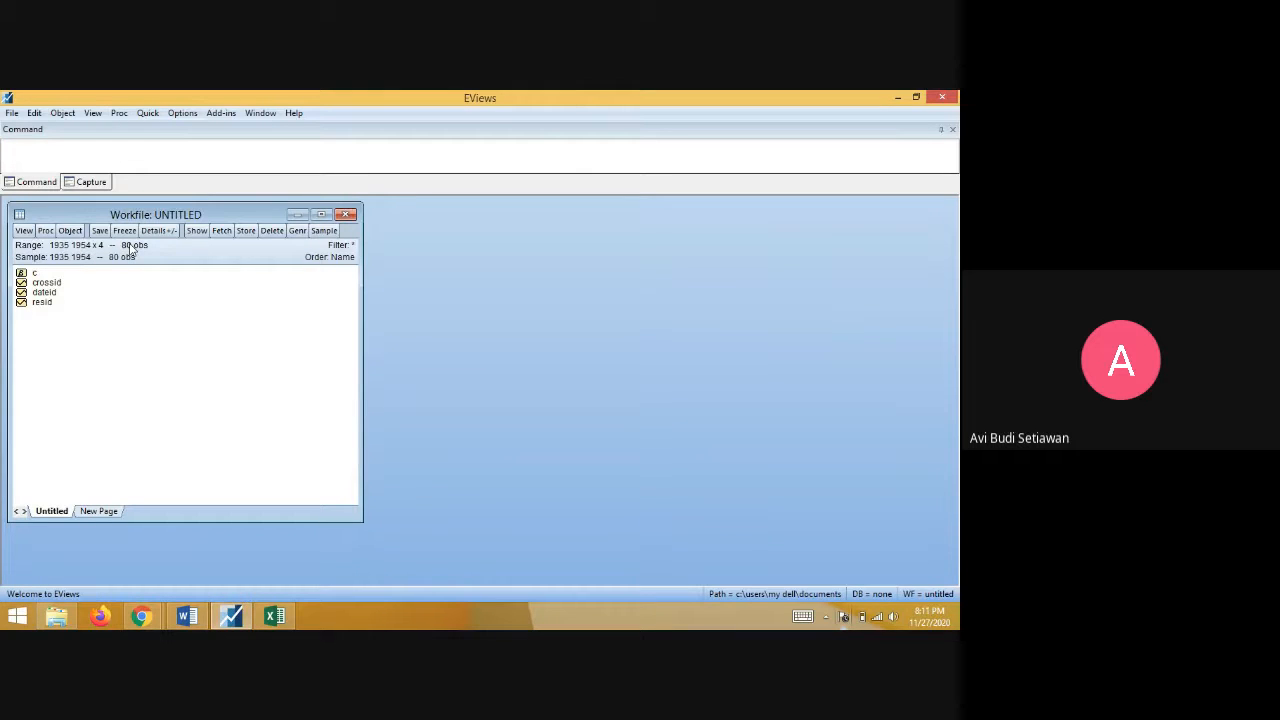
{"action": "double_click", "coordinate": [50, 283]}
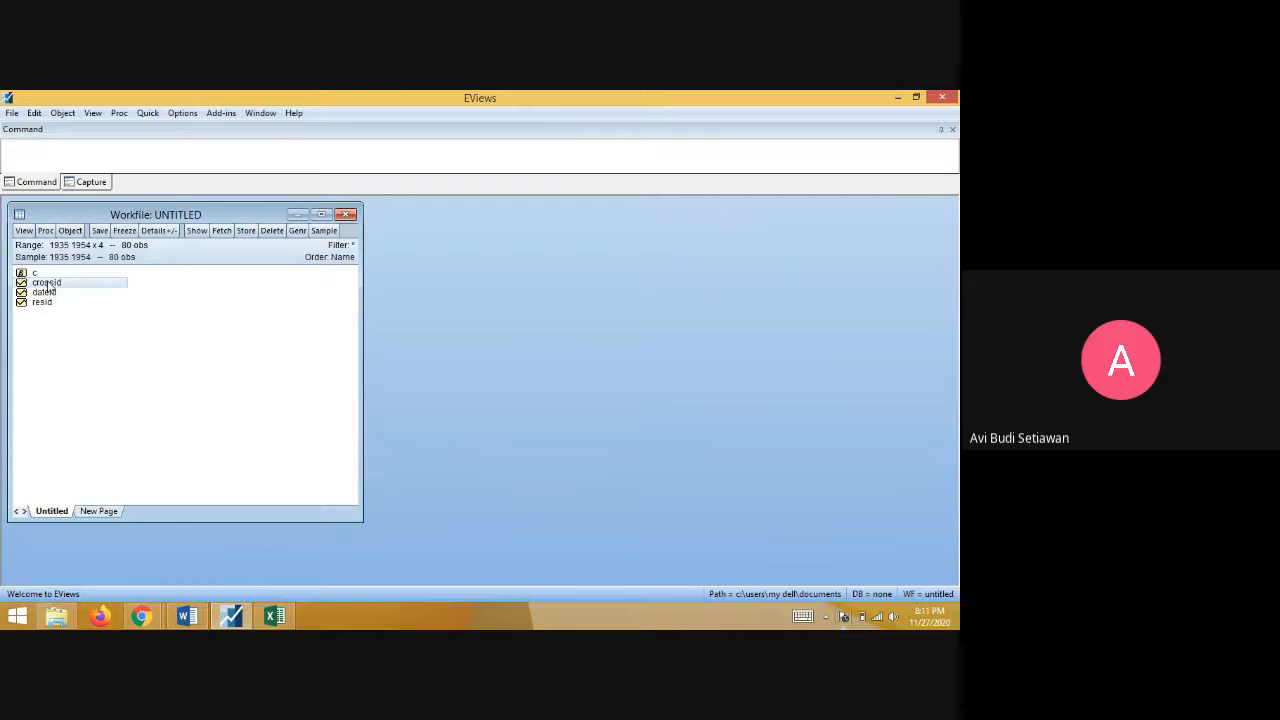
{"action": "scroll", "coordinate": [76, 396], "scroll_direction": "down", "scroll_amount": 2}
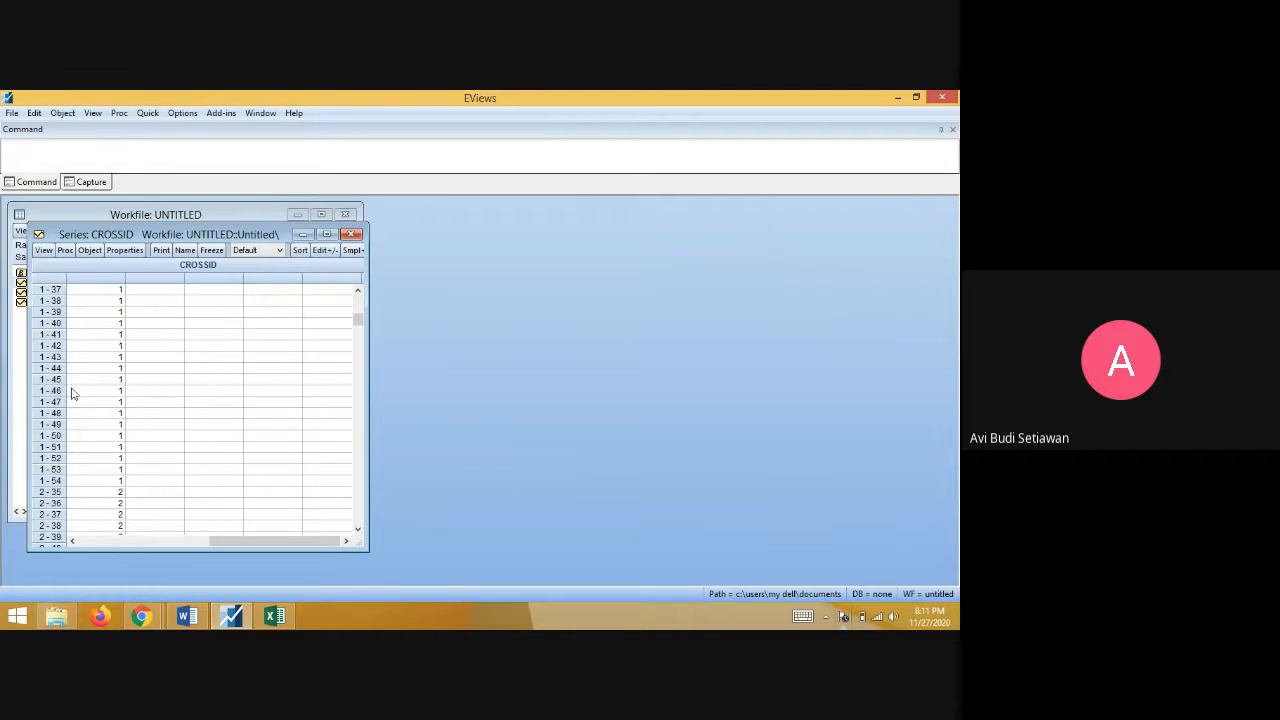
{"action": "left_click", "coordinate": [351, 235]}
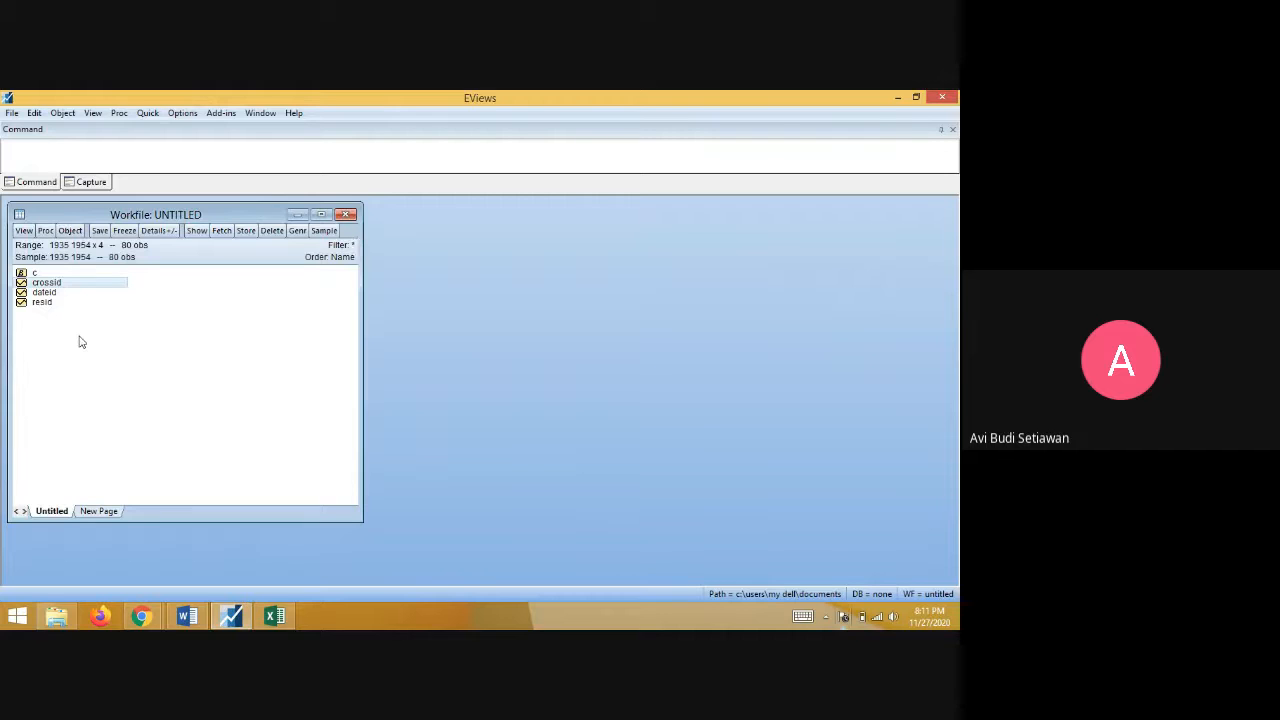
- Create a new series object named y in the workfile and check its observation rows
{"action": "left_click", "coordinate": [70, 231]}
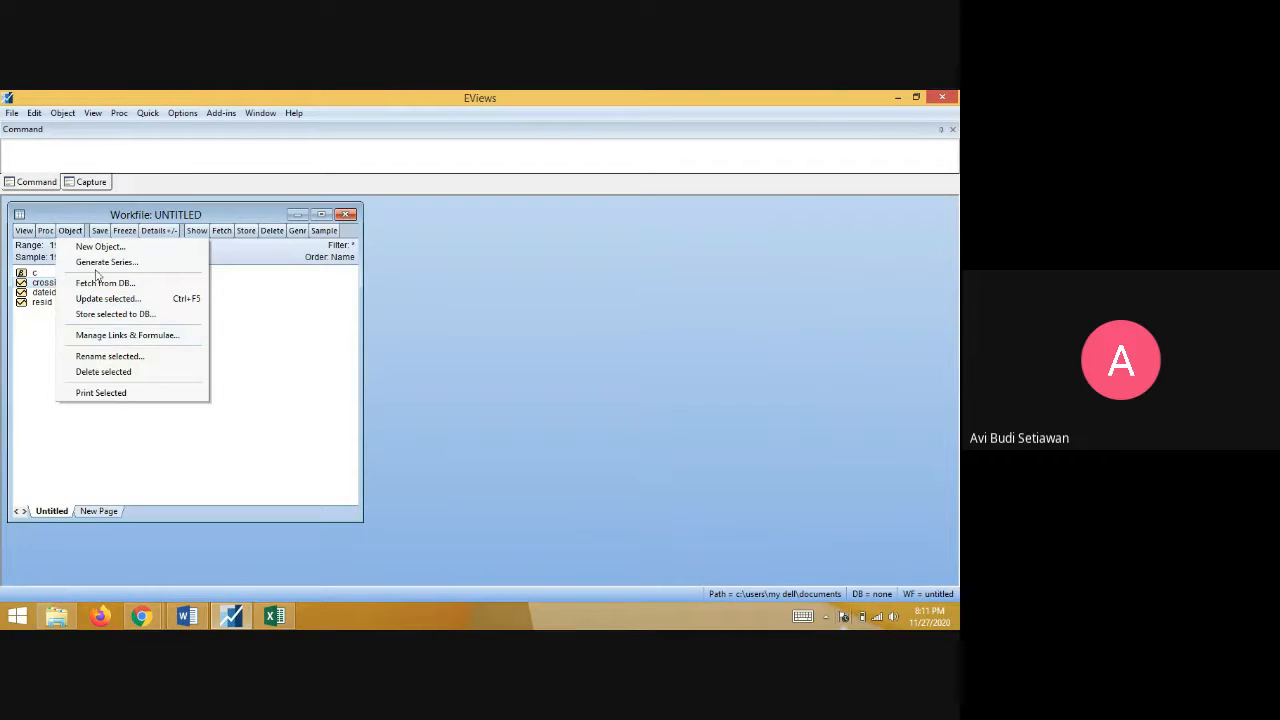
{"action": "left_click", "coordinate": [88, 247]}
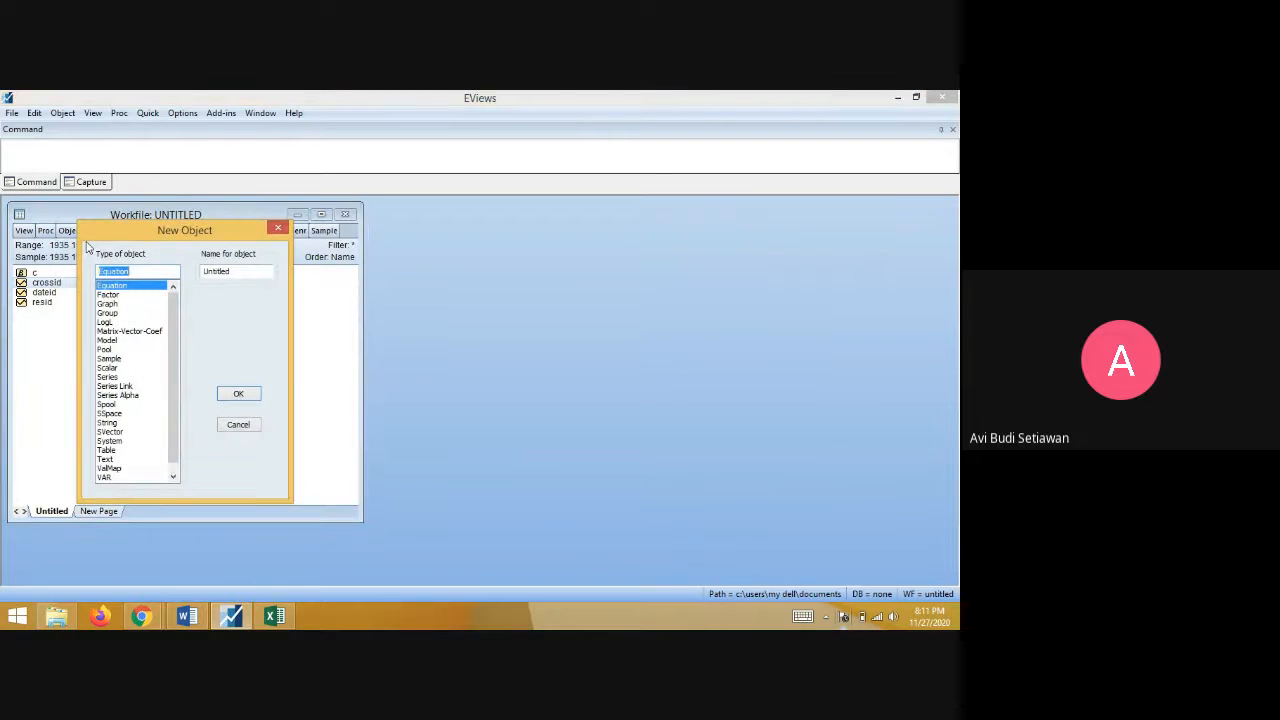
{"action": "left_click", "coordinate": [112, 378]}
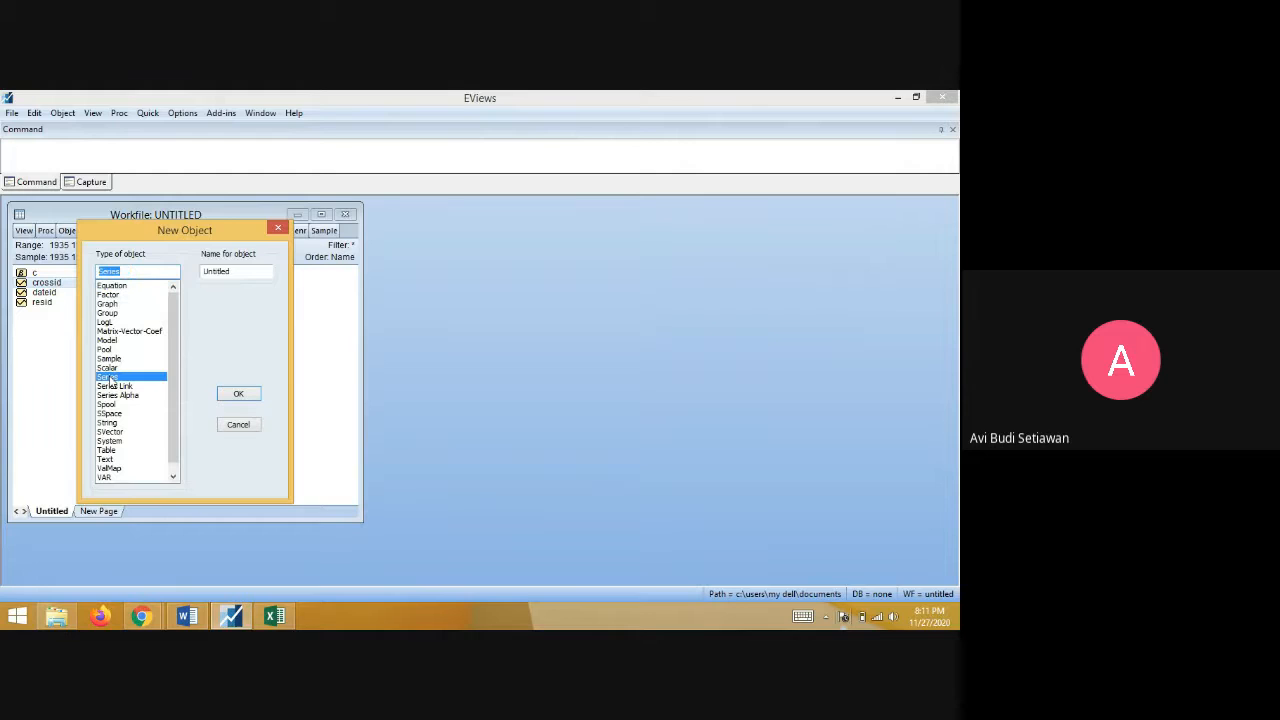
{"action": "left_click", "coordinate": [205, 271]}
{"action": "type", "text": "y"}
{"action": "key", "text": "Return"}
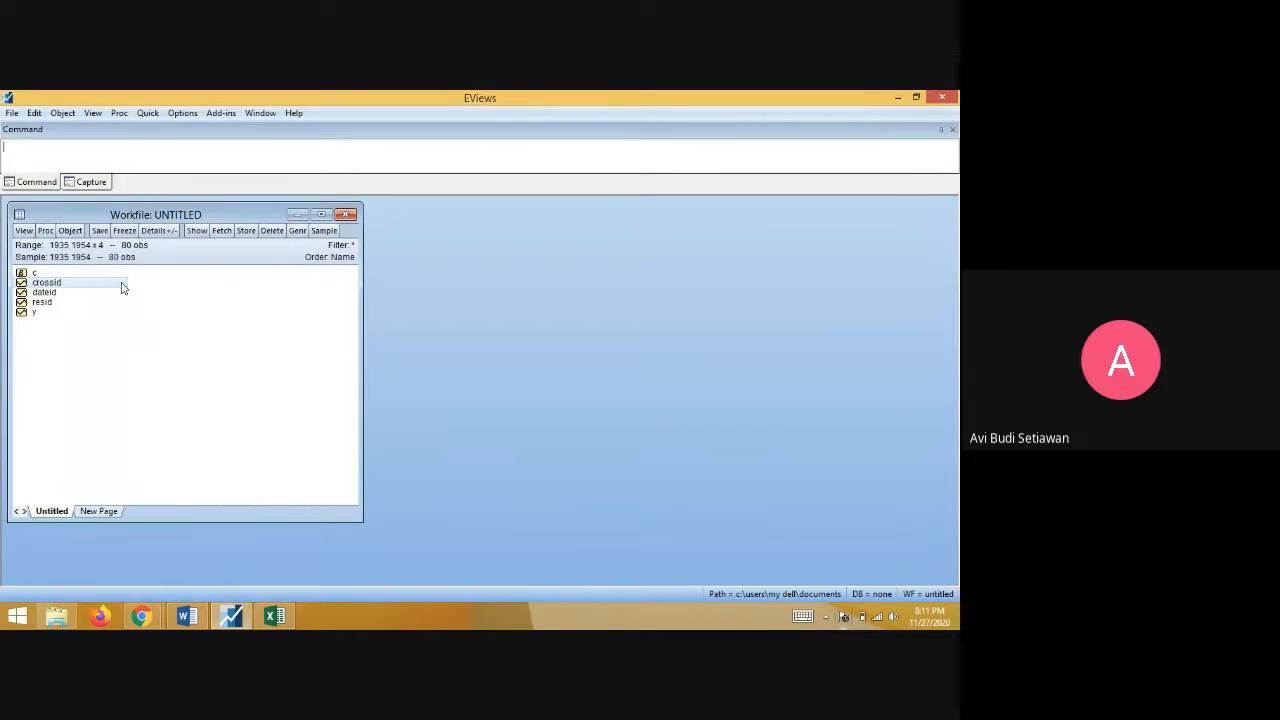
{"action": "double_click", "coordinate": [33, 315]}
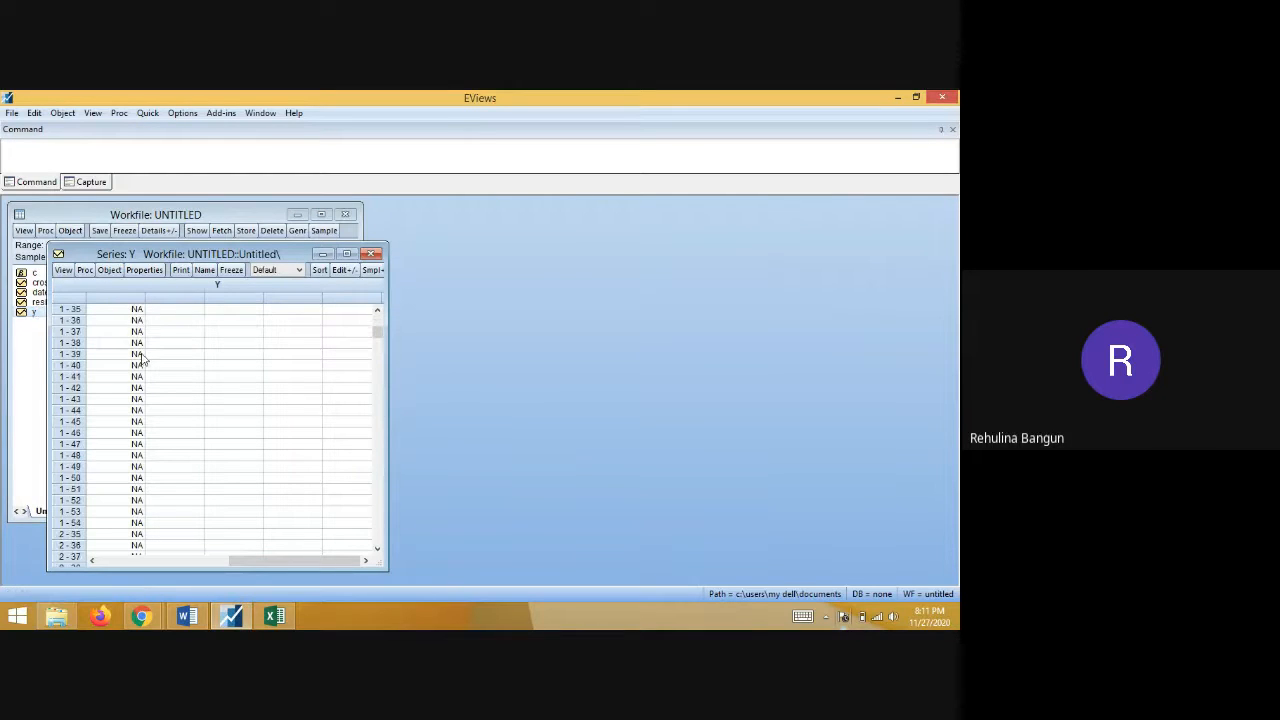
{"action": "left_click", "coordinate": [370, 253]}
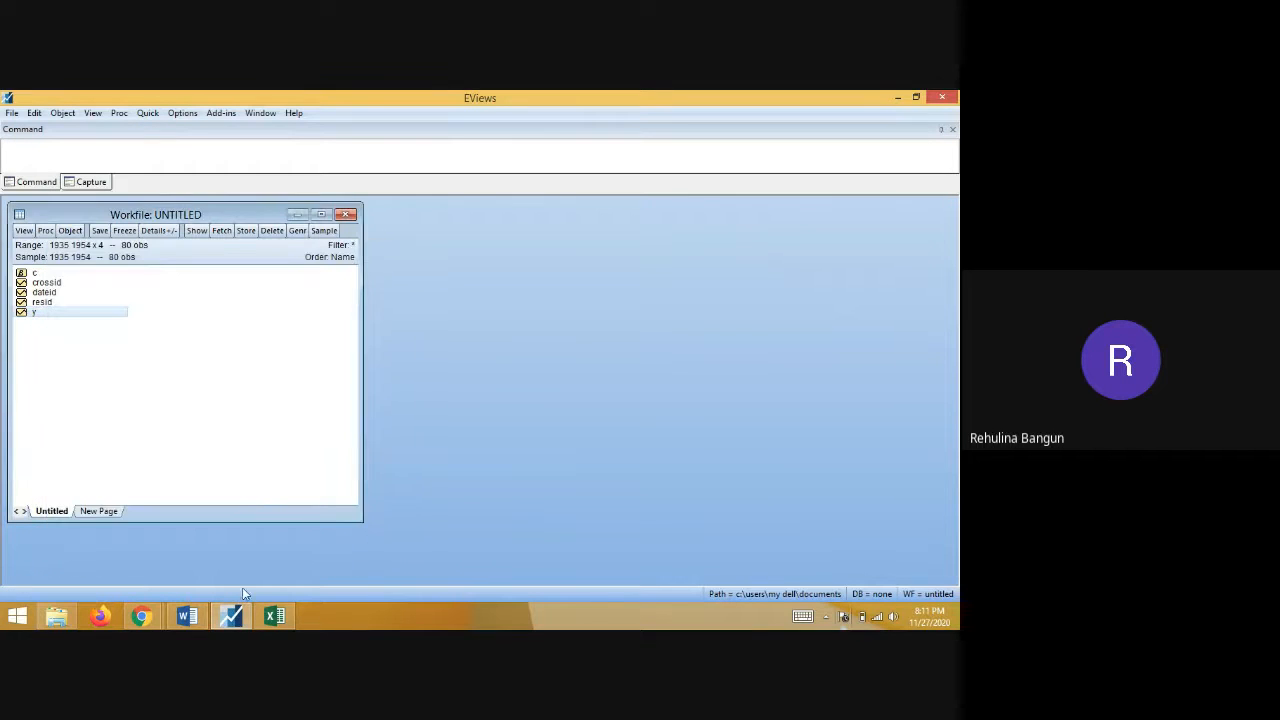
- Switch to Word and write the fourth list item "Klik object—new object---klik series—ketik nama variiabel", and start a fifth item
{"action": "left_click", "coordinate": [189, 617]}
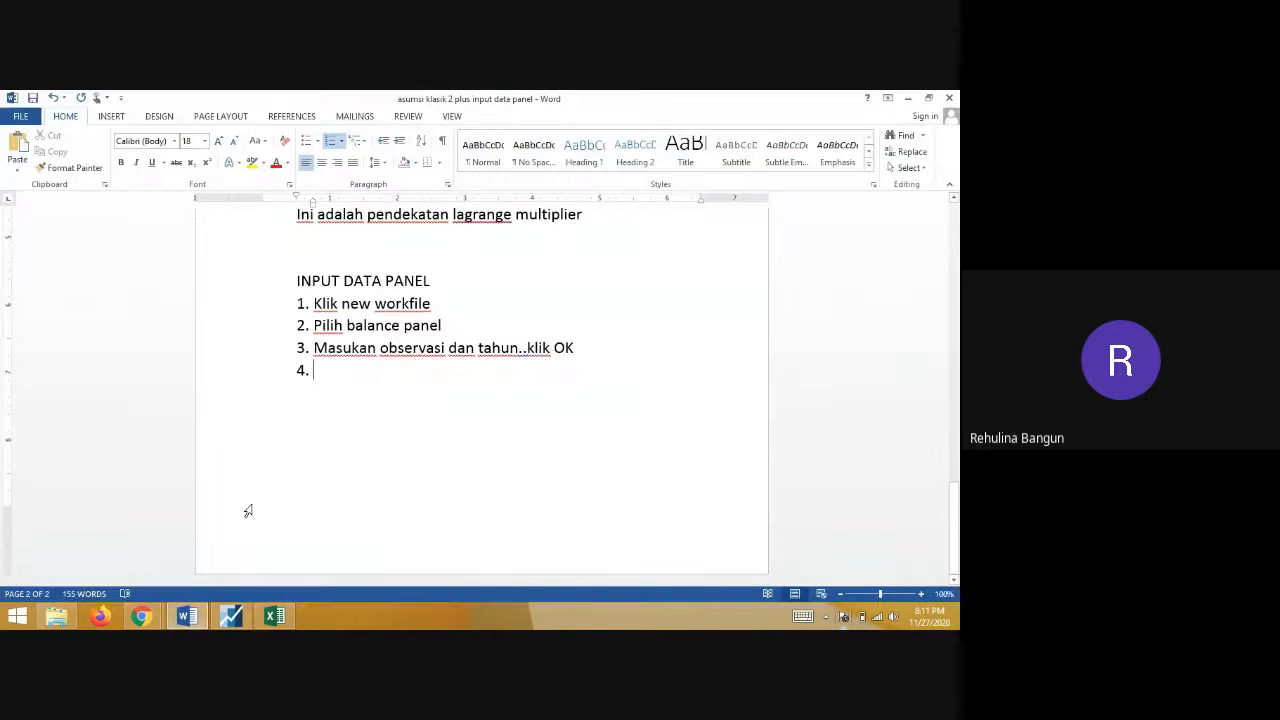
{"action": "type", "text": "klik object"}
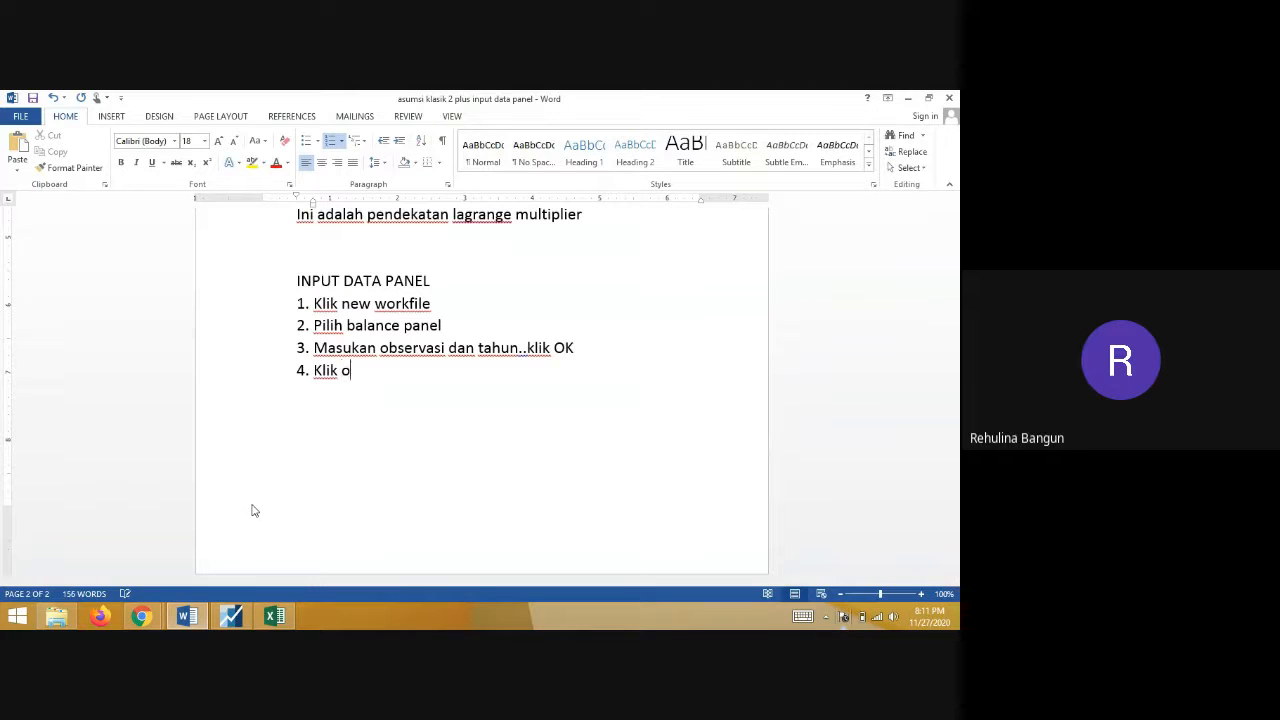
{"action": "type", "text": "--new op"}
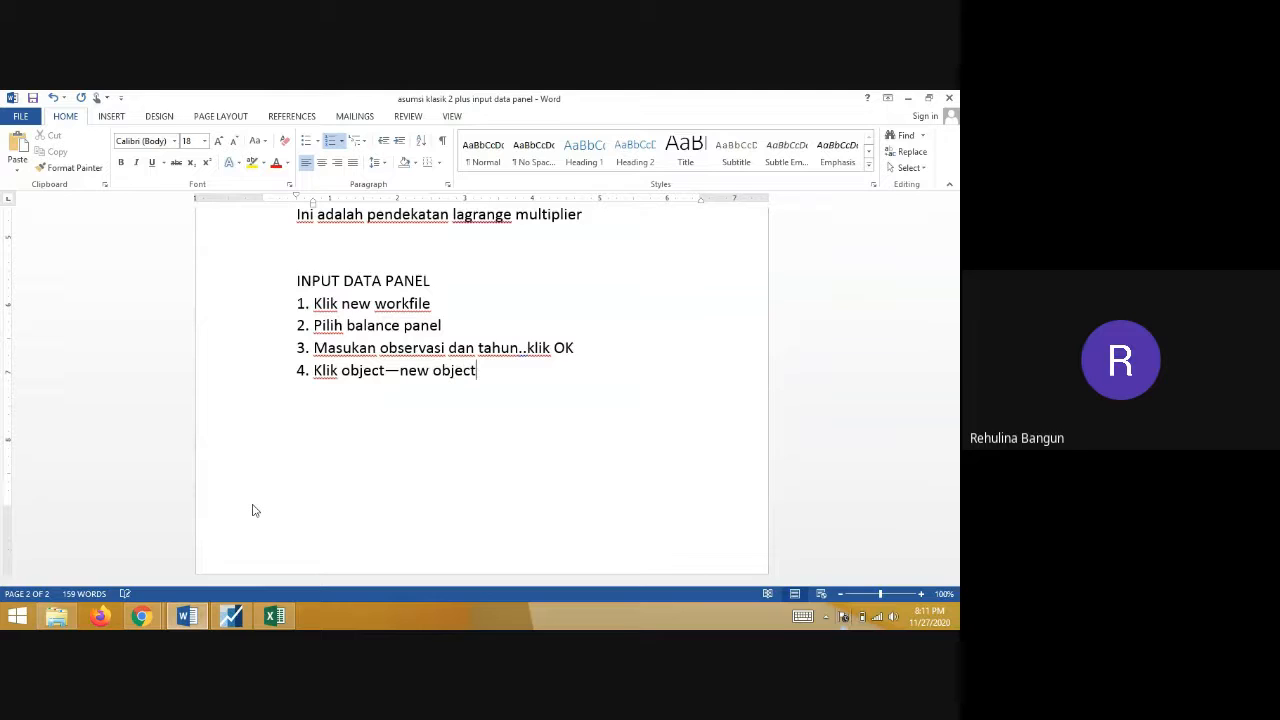
{"action": "type", "text": "ject---klimk"}
{"action": "type", "text": "k se"}
{"action": "type", "text": "ries---mas"}
{"action": "key", "text": "BackSpace"}
{"action": "key", "text": "BackSpace"}
{"action": "type", "text": "ketik nama "}
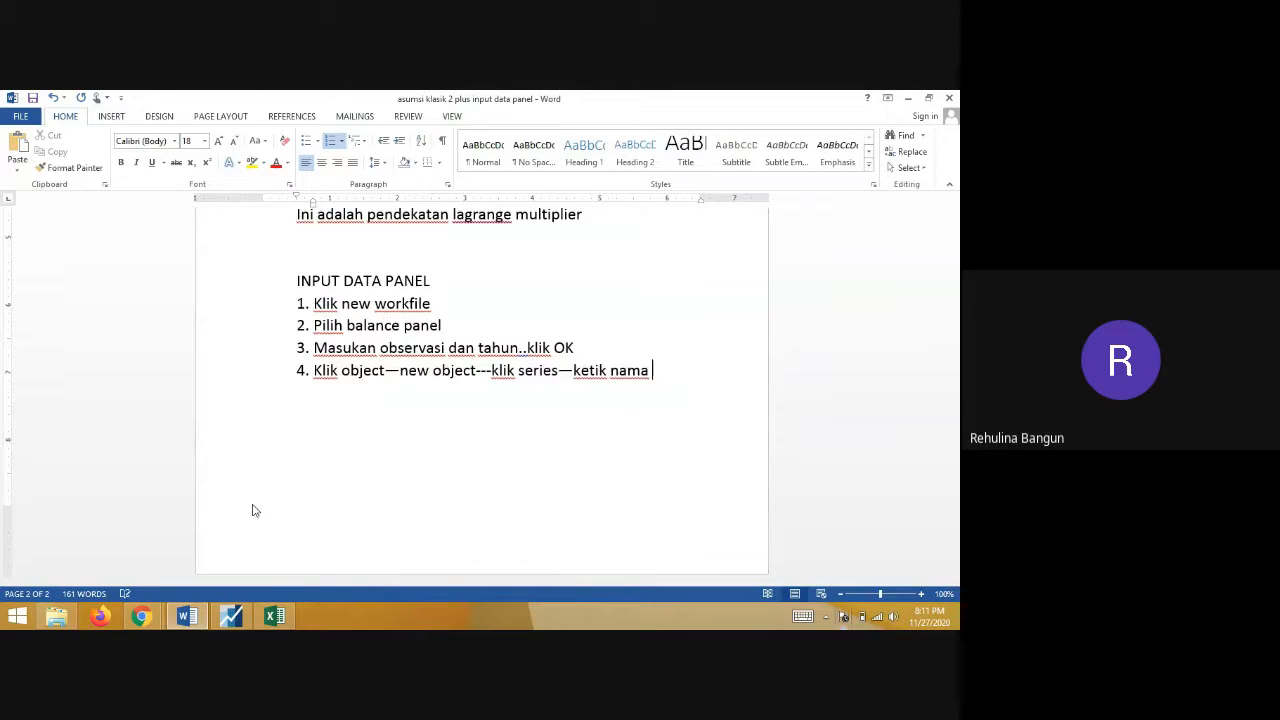
{"action": "type", "text": "variiabek"}
{"action": "key", "text": "Return"}
- Switch to EViews and create a new series object named x1 in the workfile
{"action": "left_click", "coordinate": [241, 605]}
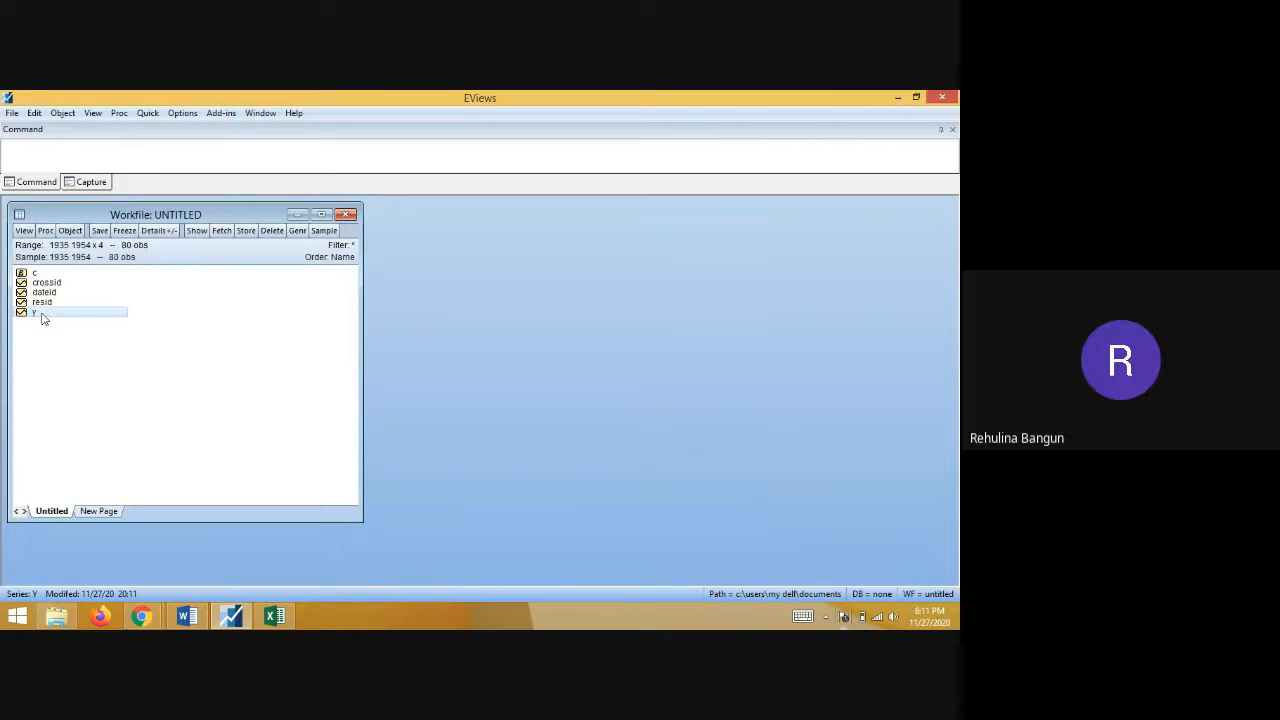
{"action": "left_click", "coordinate": [70, 231]}
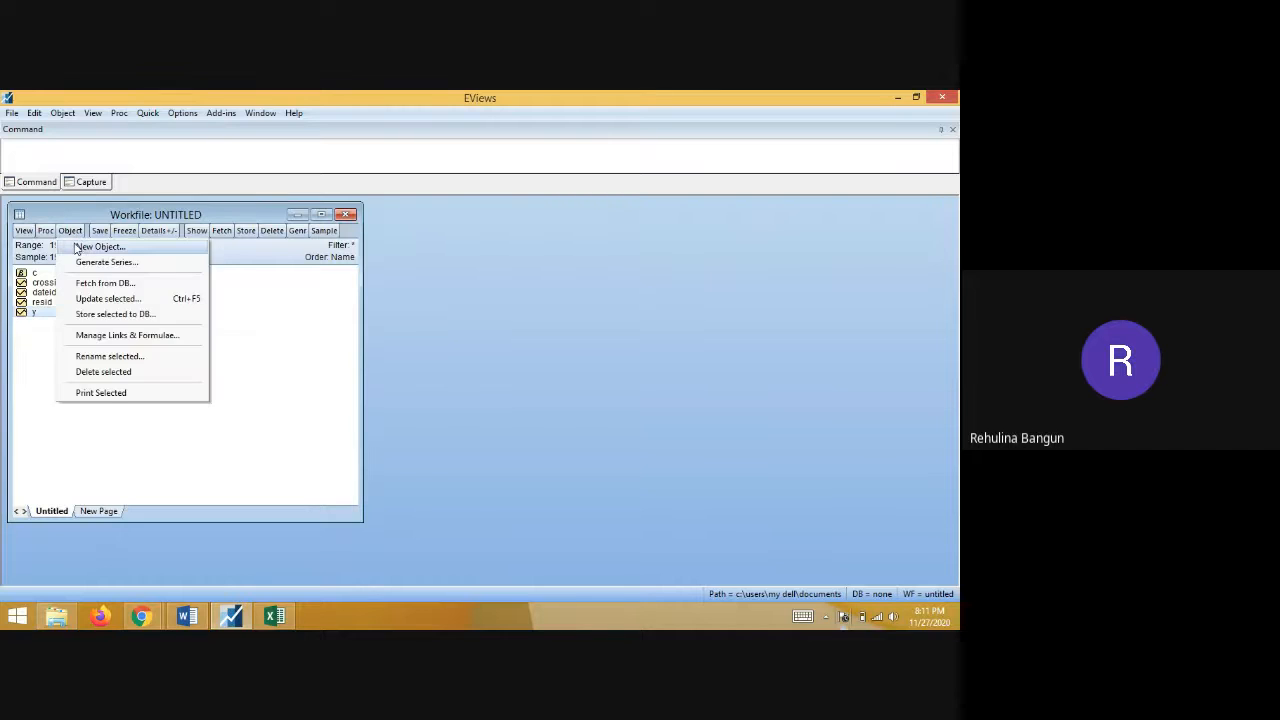
{"action": "left_click", "coordinate": [76, 249]}
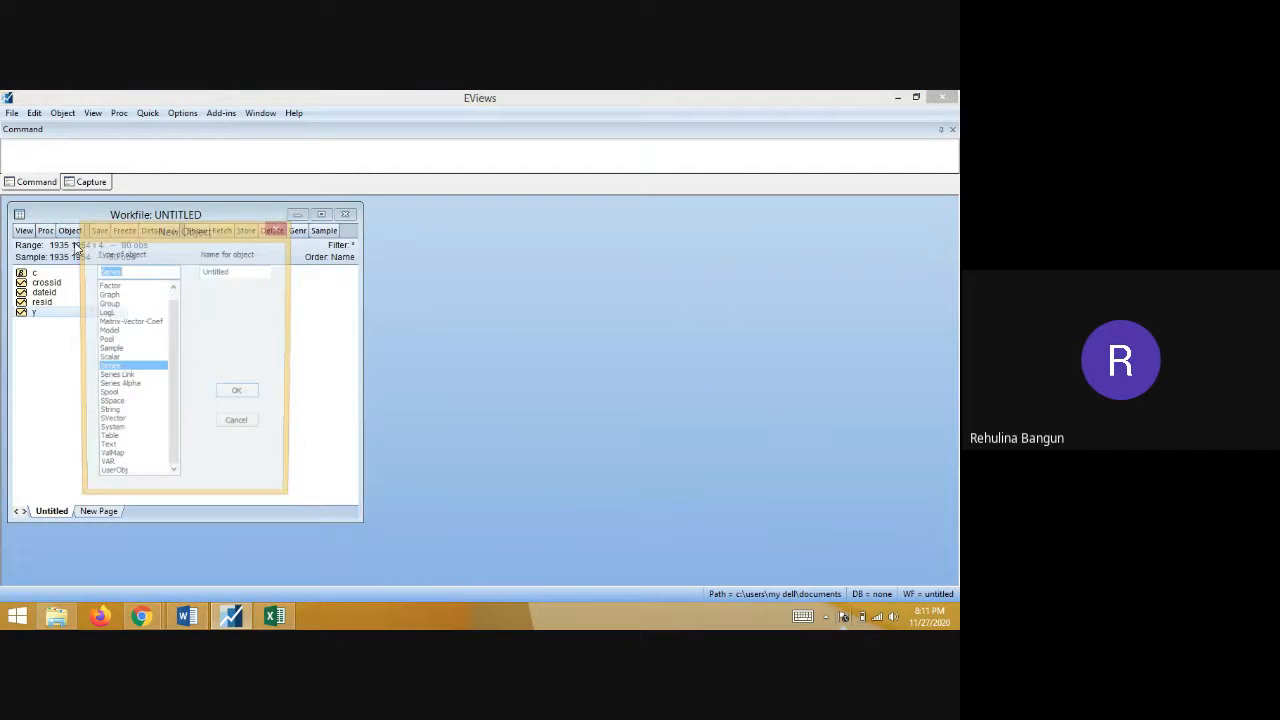
{"action": "double_click", "coordinate": [257, 270]}
{"action": "type", "text": "x1"}
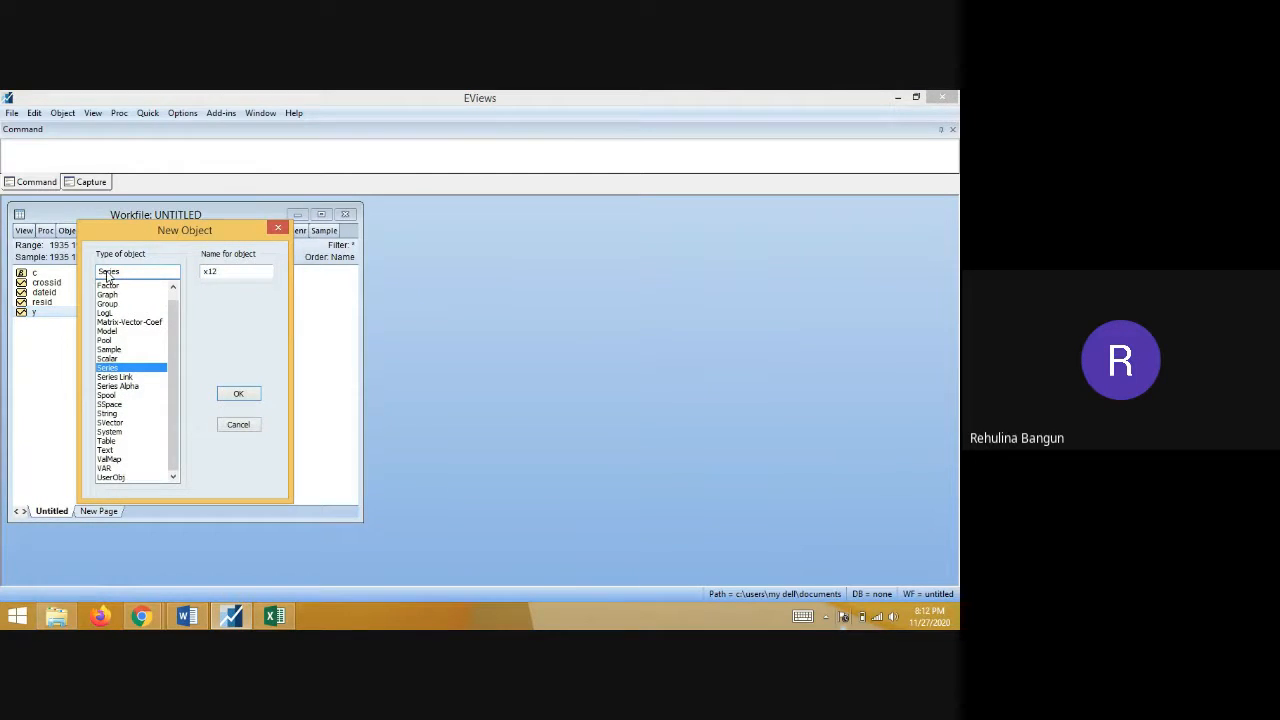
{"action": "key", "text": "Return"}
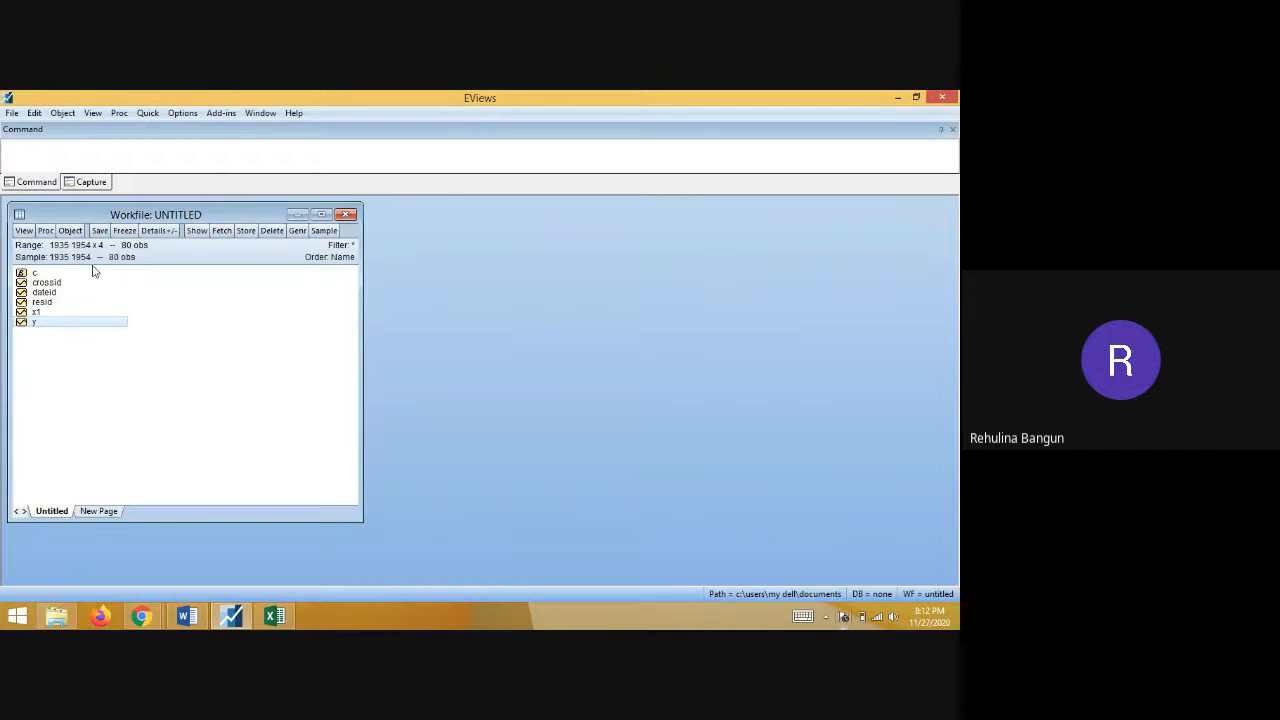
- Create a new series object named x2 and check the observation rows of the y series
{"action": "left_click", "coordinate": [72, 231]}
{"action": "left_click", "coordinate": [78, 247]}
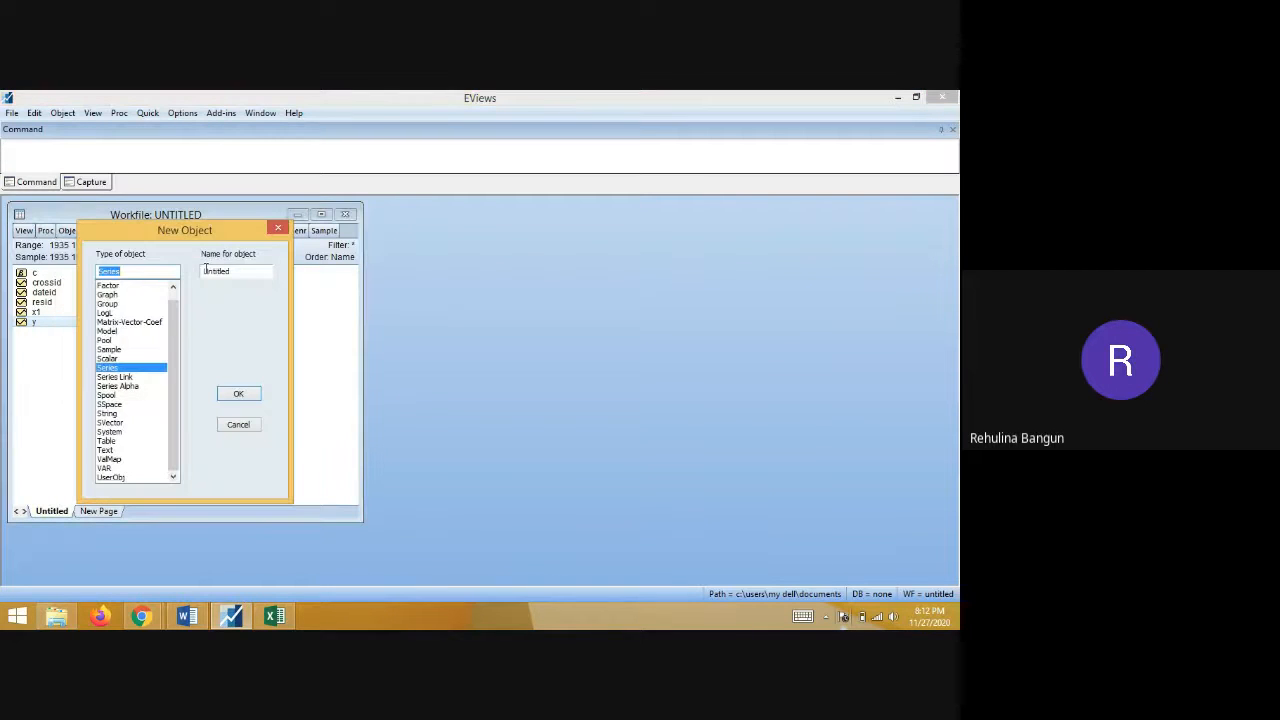
{"action": "double_click", "coordinate": [246, 272]}
{"action": "type", "text": "x2"}
{"action": "key", "text": "Return"}
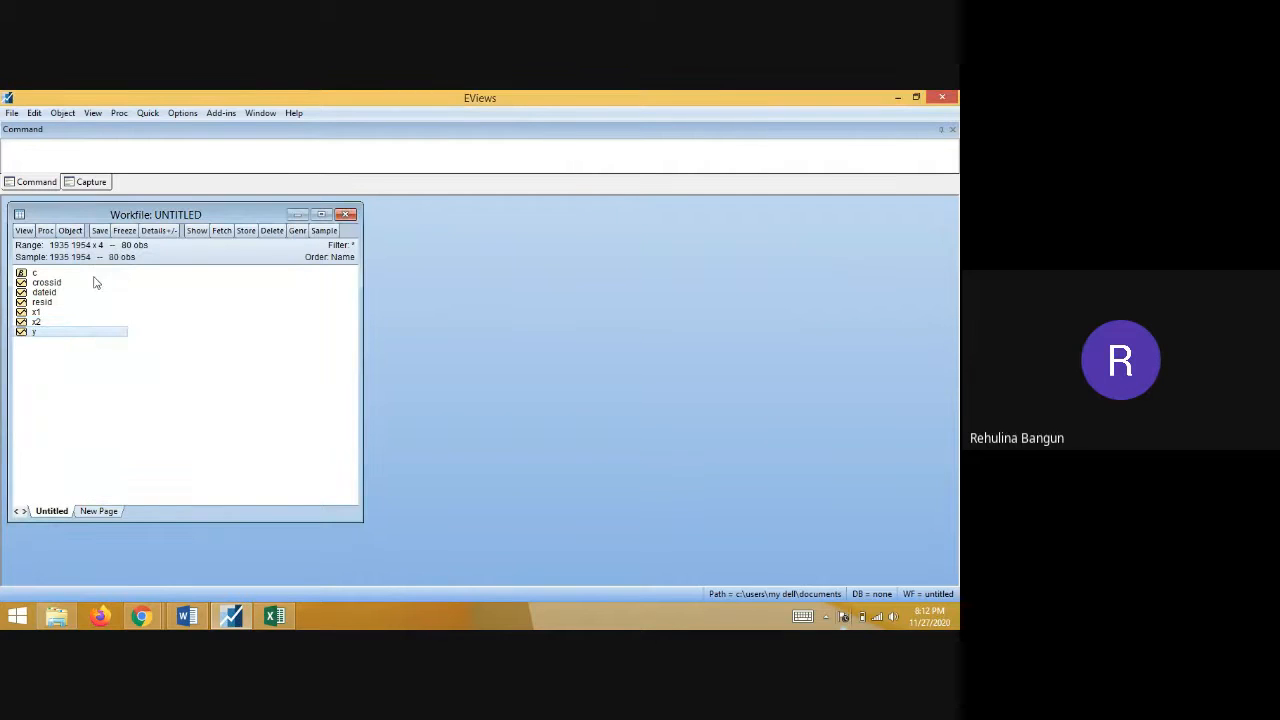
{"action": "double_click", "coordinate": [40, 332]}
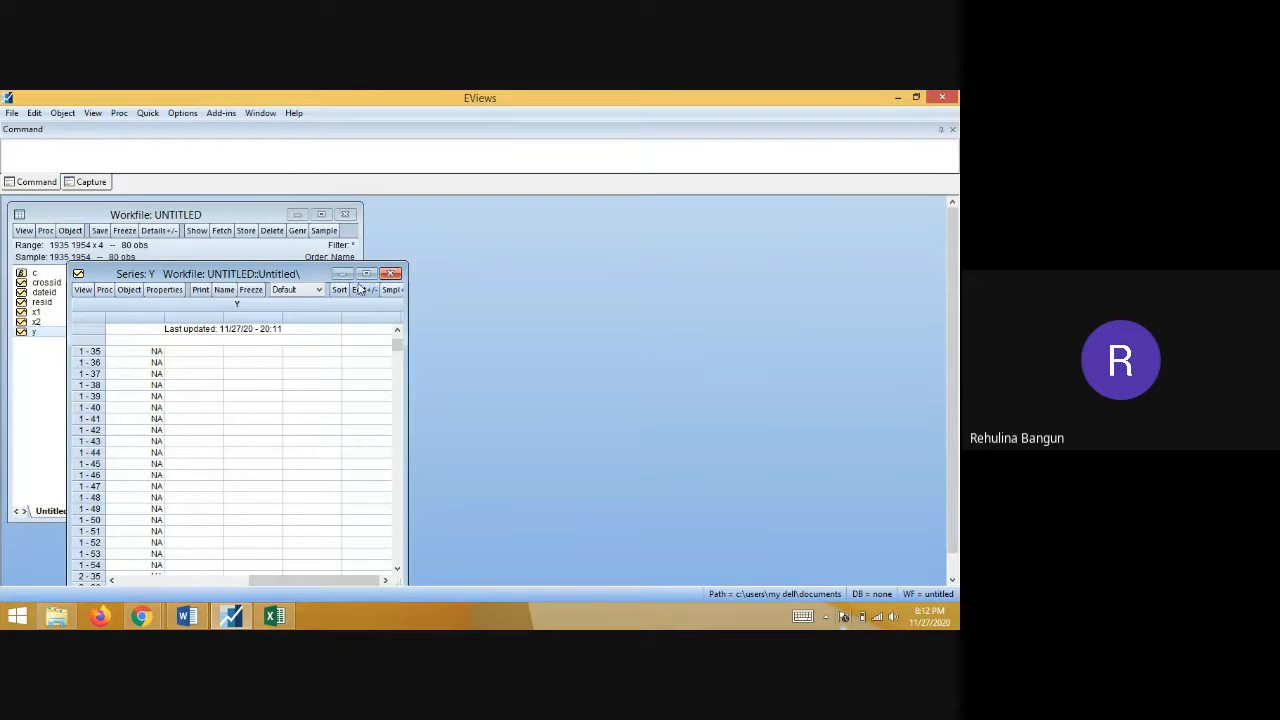
{"action": "left_click", "coordinate": [390, 274]}
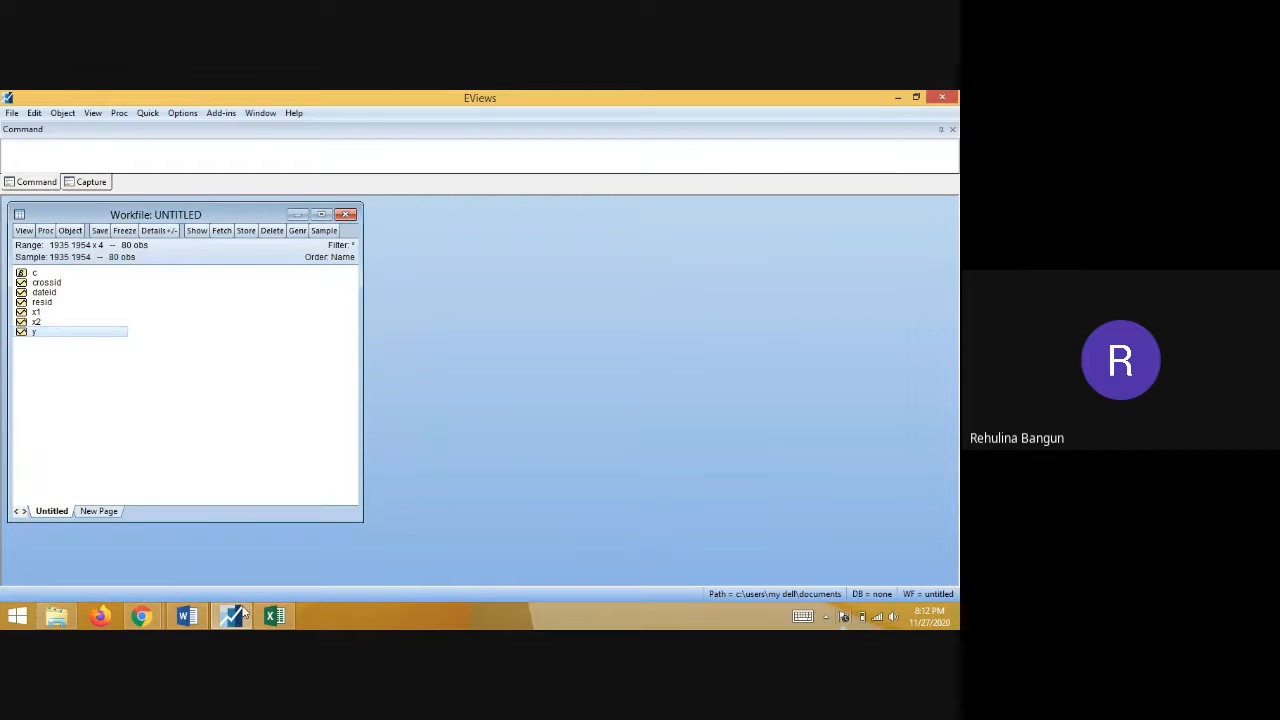
- Switch to Word and write the fifth list item "Memasukan data..masuk ke excel..copy..paste di e views (jangan lupa klik edit dulu).."
{"action": "left_click", "coordinate": [187, 615]}
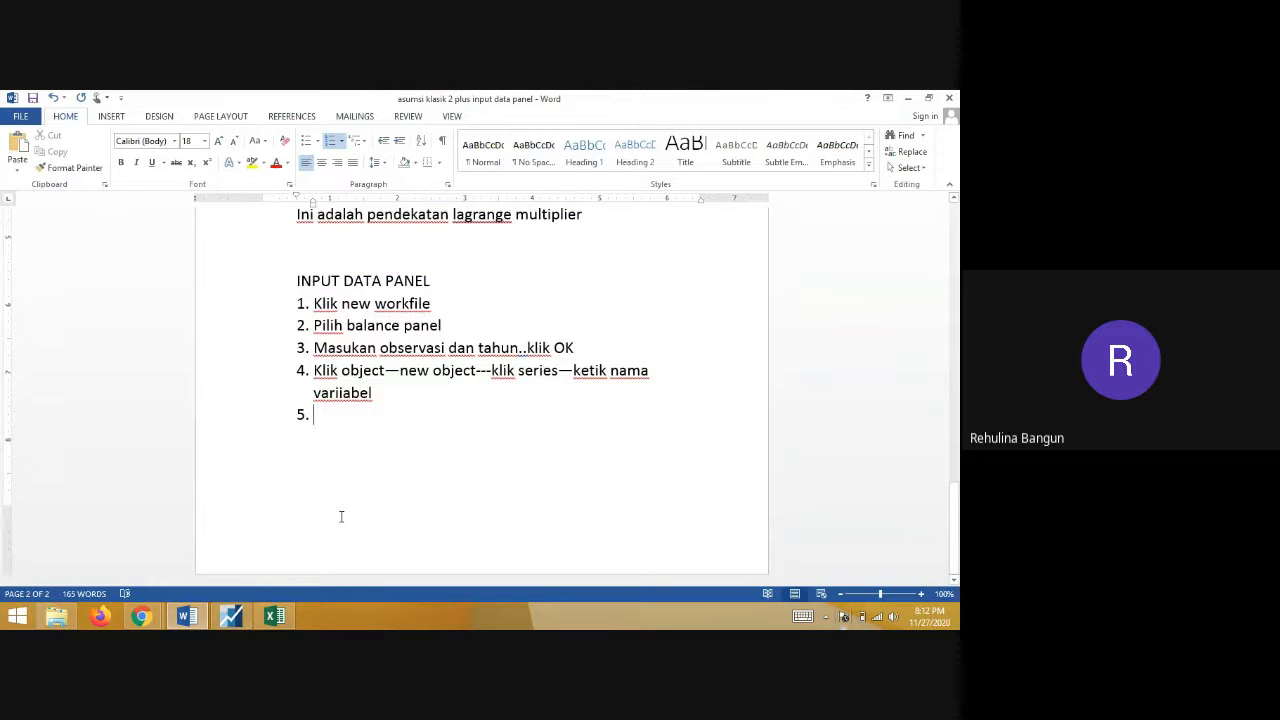
{"action": "type", "text": "mekmasu"}
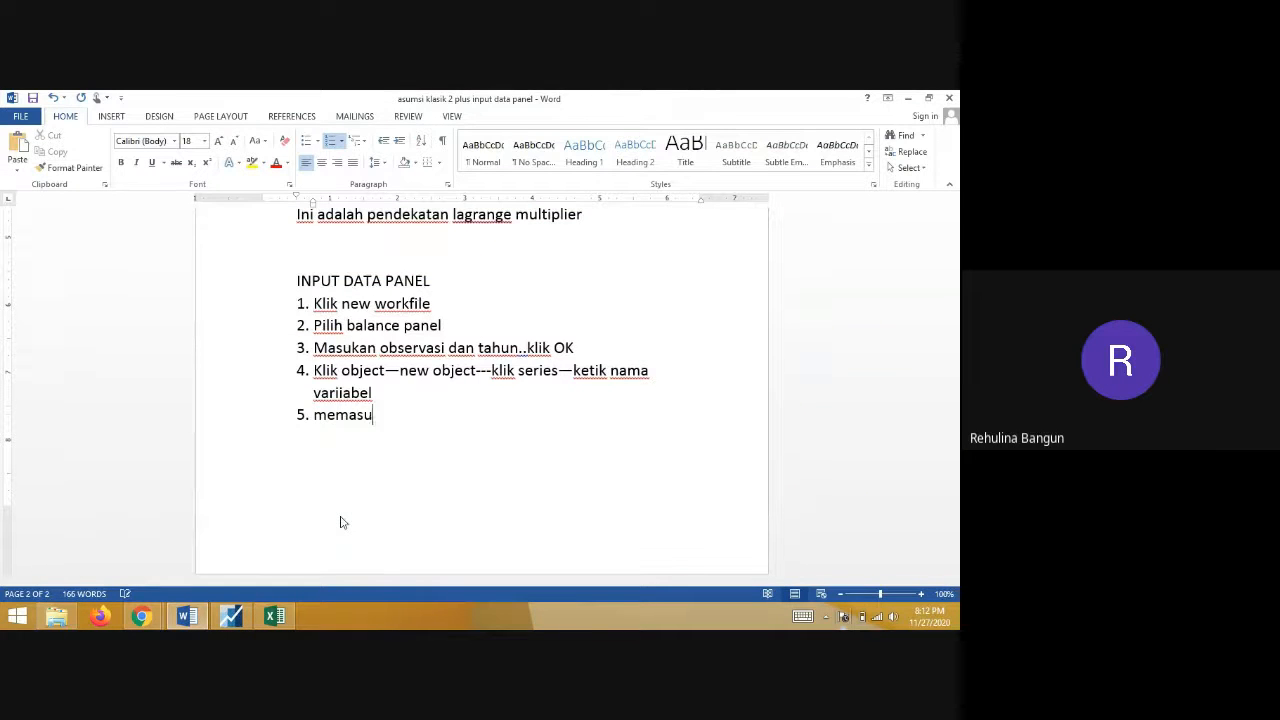
{"action": "type", "text": "kan data.."}
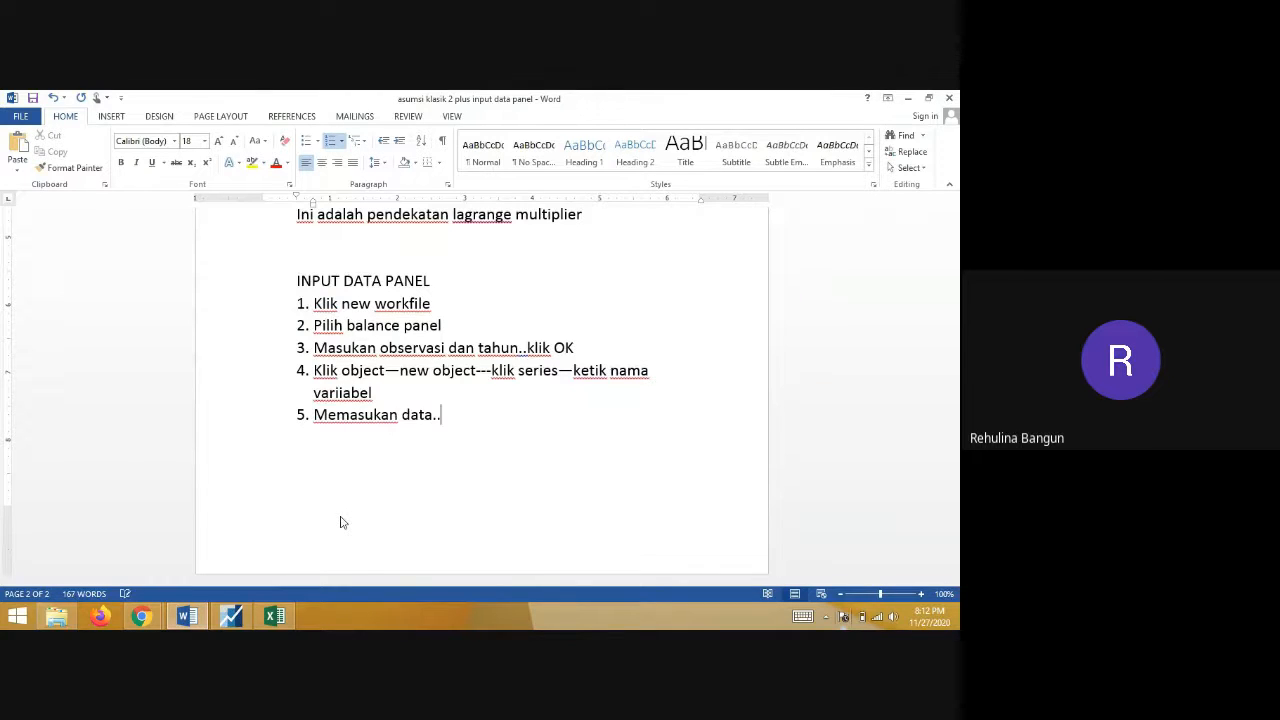
{"action": "type", "text": "masuk ke excel"}
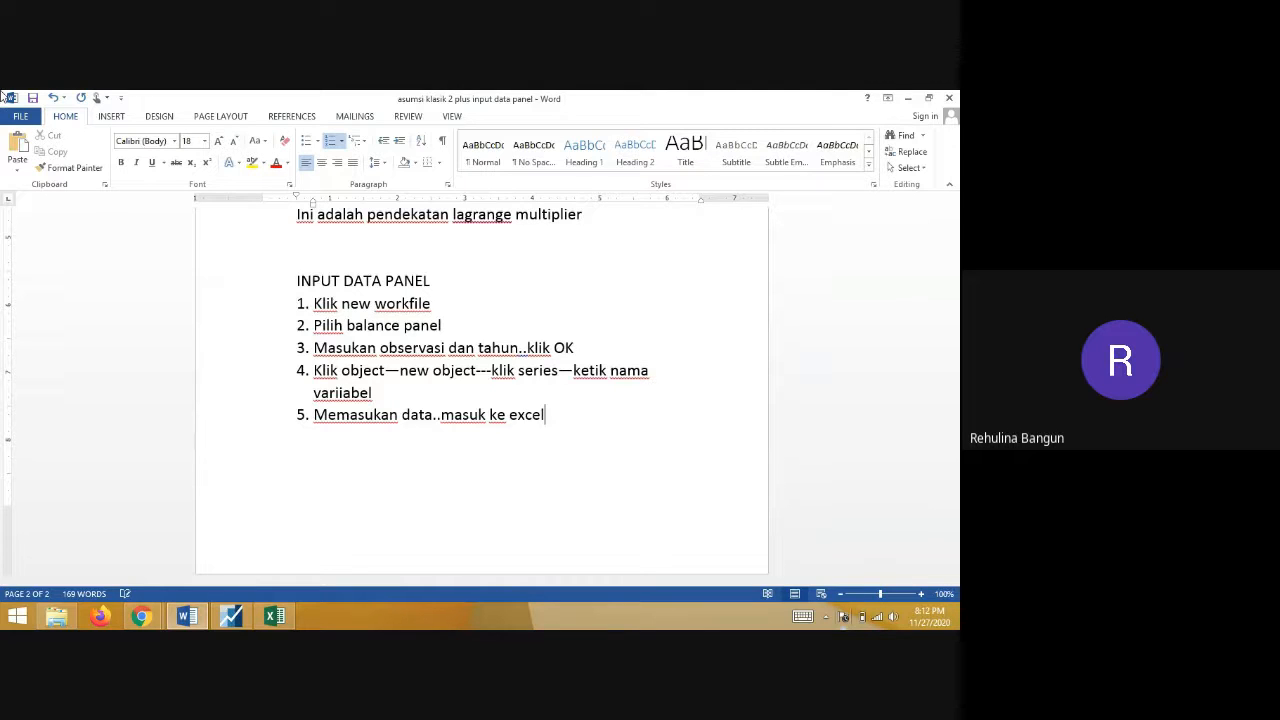
{"action": "type", "text": "..copy..paste dk"}
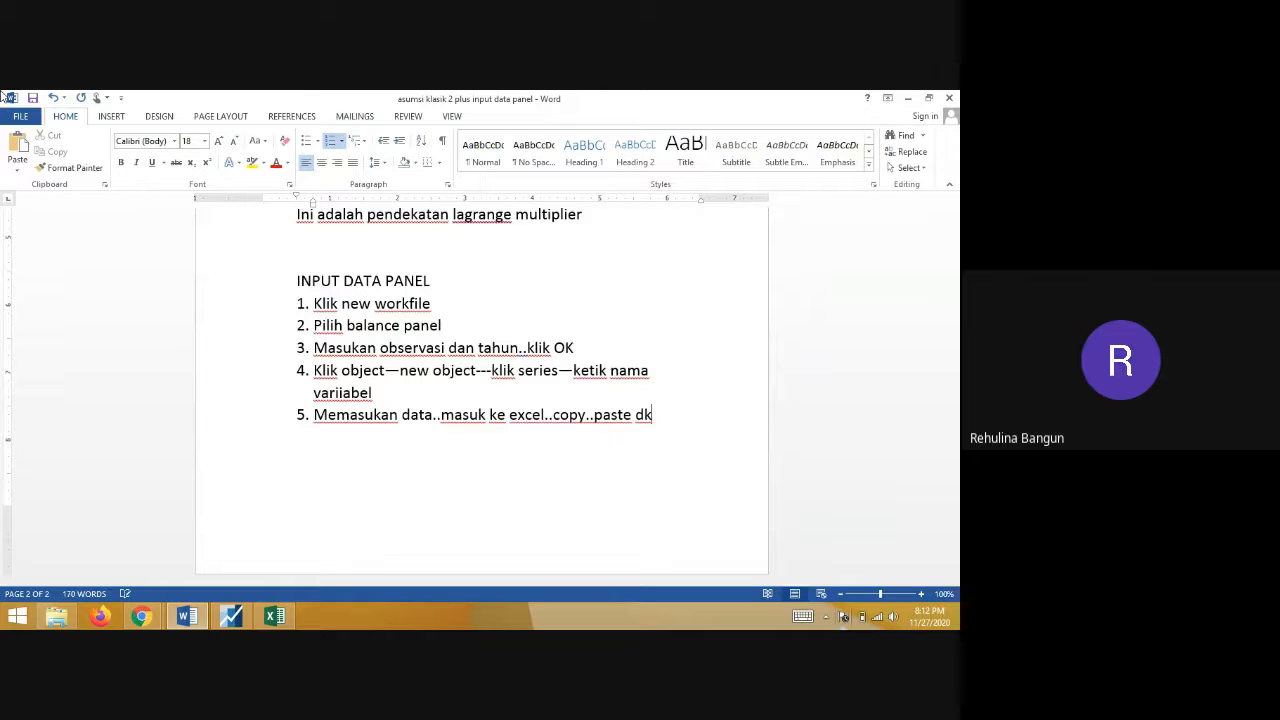
{"action": "type", "text": "i views (jangan lupoa "}
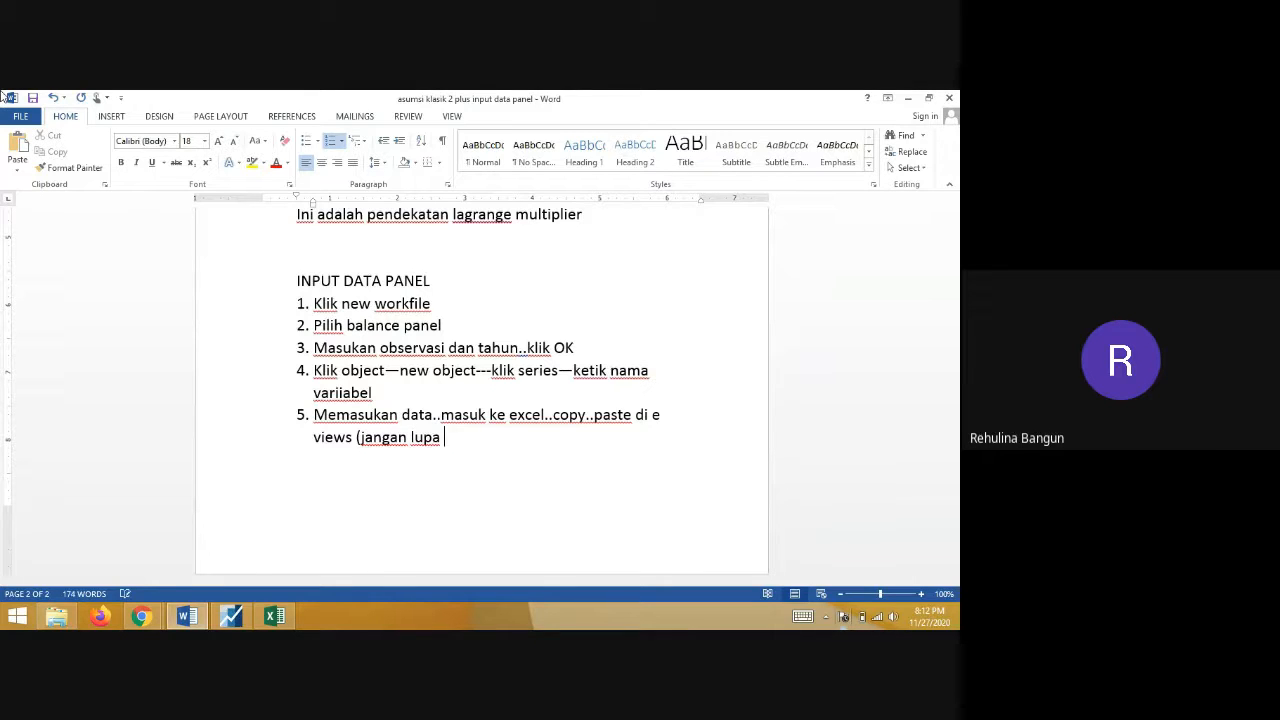
{"action": "type", "text": "klik edit dulu"}
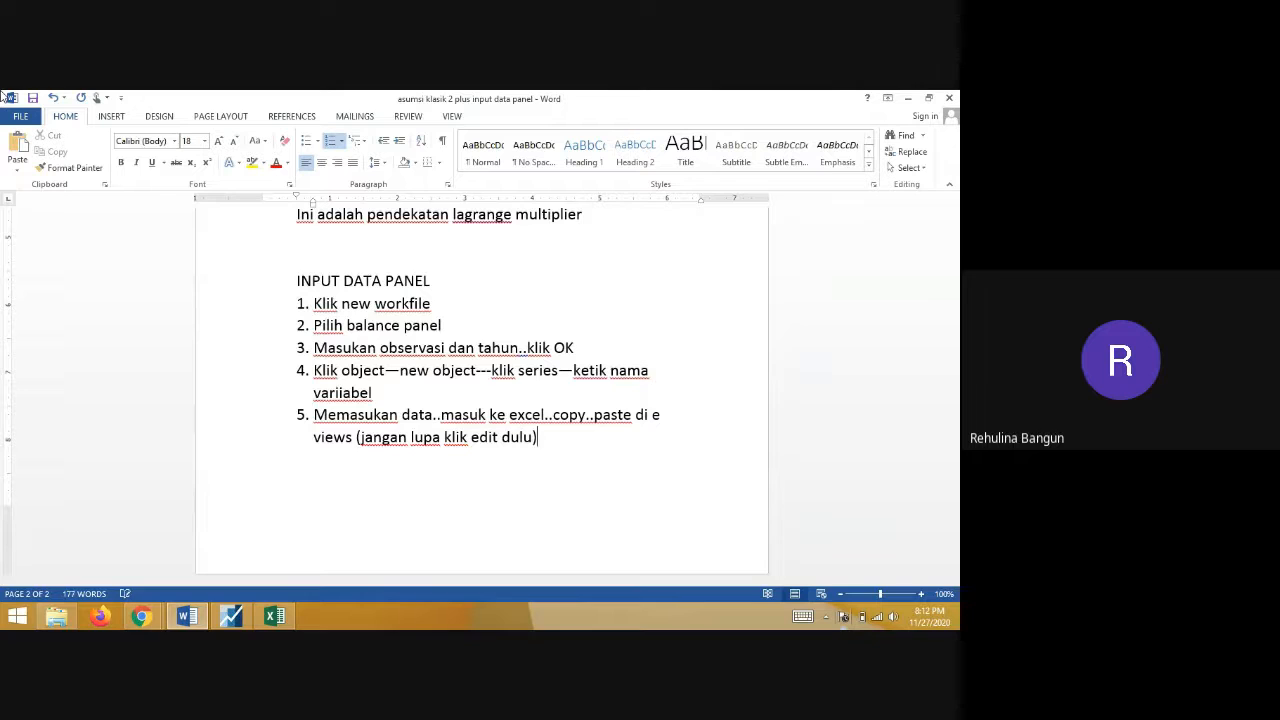
{"action": "type", "text": ").."}
{"action": "key", "text": "Return"}
{"action": "type", "text": "kalau sudah "}
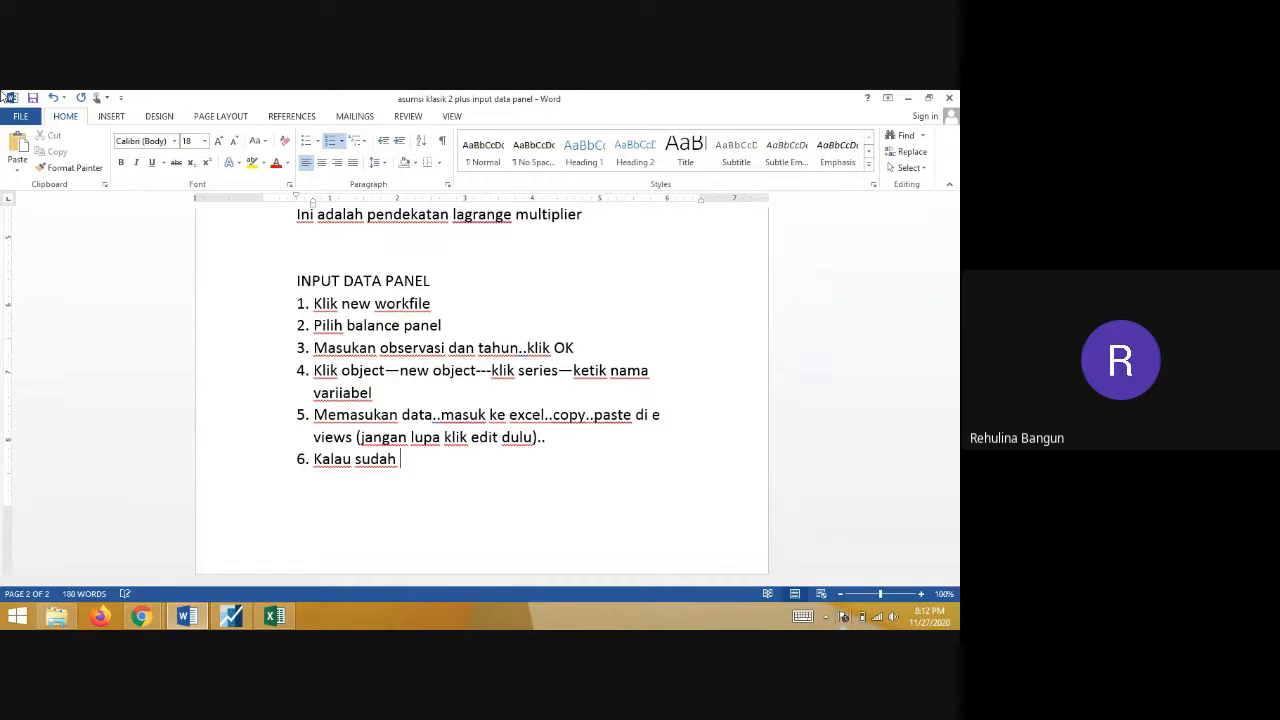
{"action": "type", "text": "klik nam"}
{"action": "key", "text": "BackSpace"}
{"action": "key", "text": "BackSpace"}
{"action": "key", "text": "BackSpace"}
{"action": "key", "text": "BackSpace"}
{"action": "key", "text": "BackSpace"}
{"action": "key", "text": "BackSpace"}
{"action": "key", "text": "BackSpace"}
{"action": "key", "text": "BackSpace"}
{"action": "key", "text": "BackSpace"}
{"action": "key", "text": "BackSpace"}
{"action": "key", "text": "BackSpace"}
{"action": "key", "text": "BackSpace"}
{"action": "key", "text": "BackSpace"}
{"action": "key", "text": "BackSpace"}
{"action": "key", "text": "BackSpace"}
{"action": "key", "text": "BackSpace"}
{"action": "key", "text": "BackSpace"}
{"action": "key", "text": "BackSpace"}
{"action": "key", "text": "BackSpace"}
{"action": "key", "text": "BackSpace"}
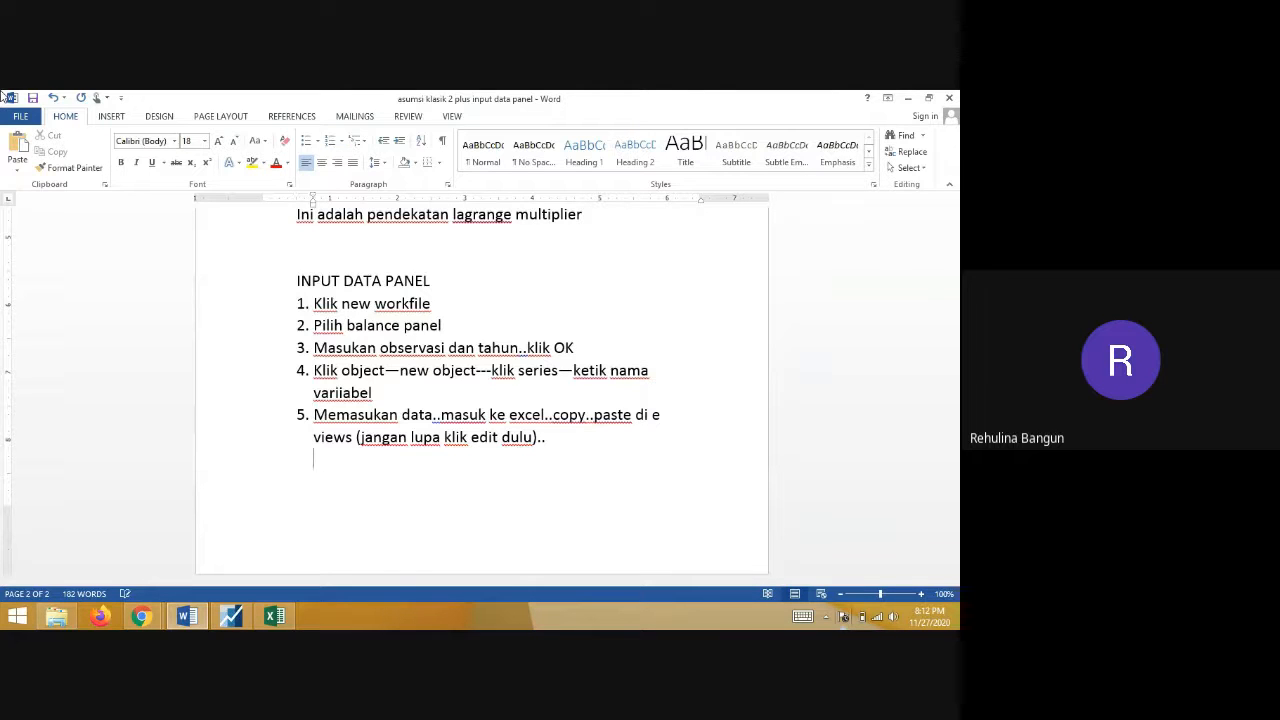
{"action": "key", "text": "BackSpace"}
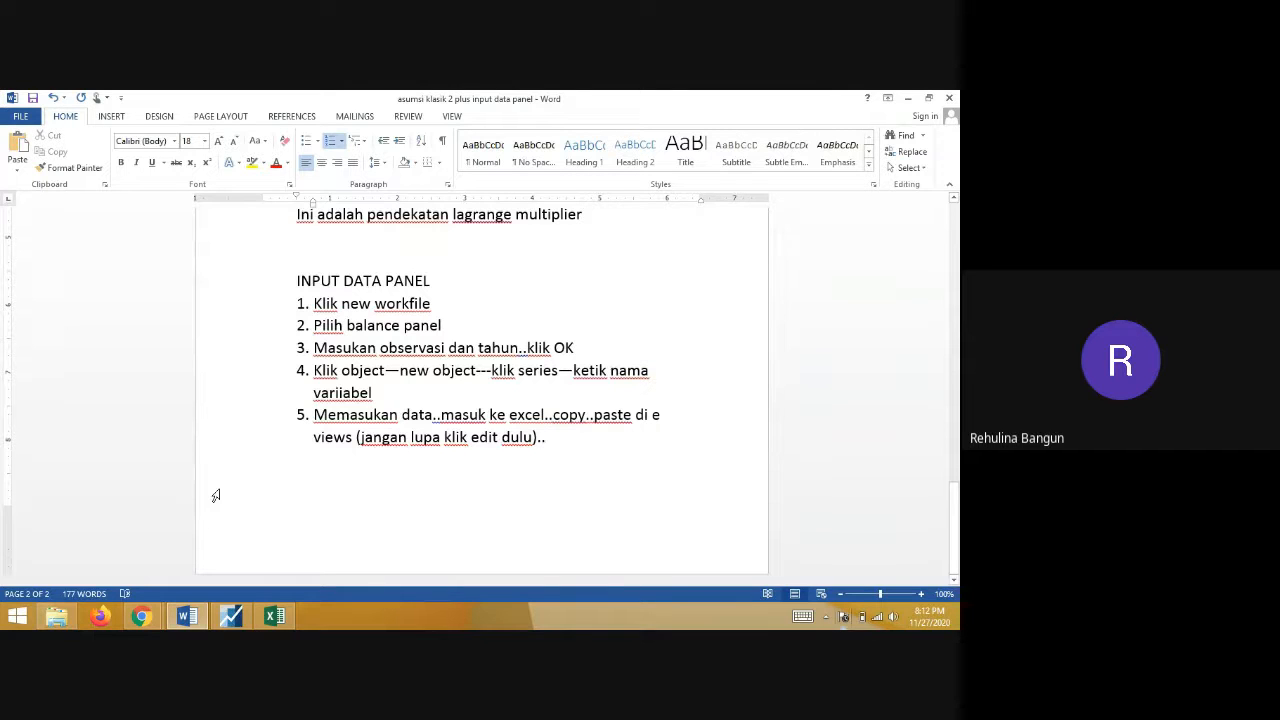
- Switch to EViews, open y, x1 and x2 together as a group, and save it under the default name before closing it
{"action": "left_click", "coordinate": [234, 616]}
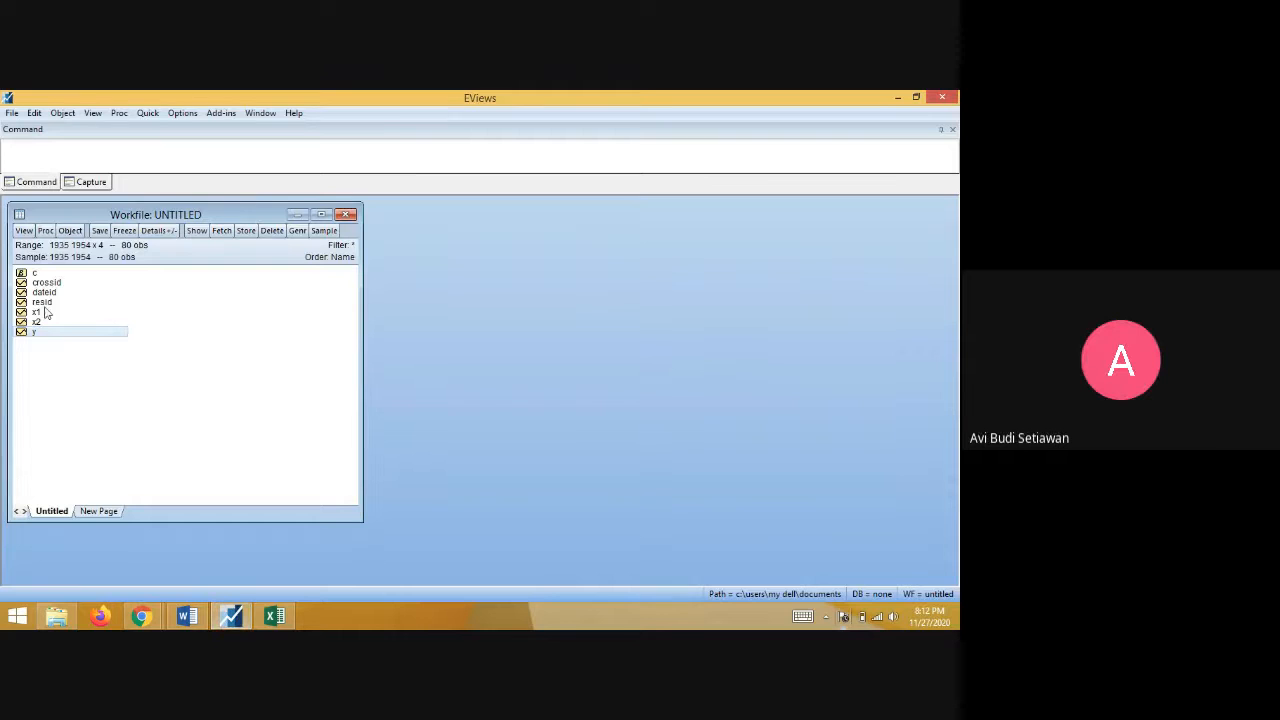
{"action": "left_click", "coordinate": [35, 313], "text": "ctrl"}
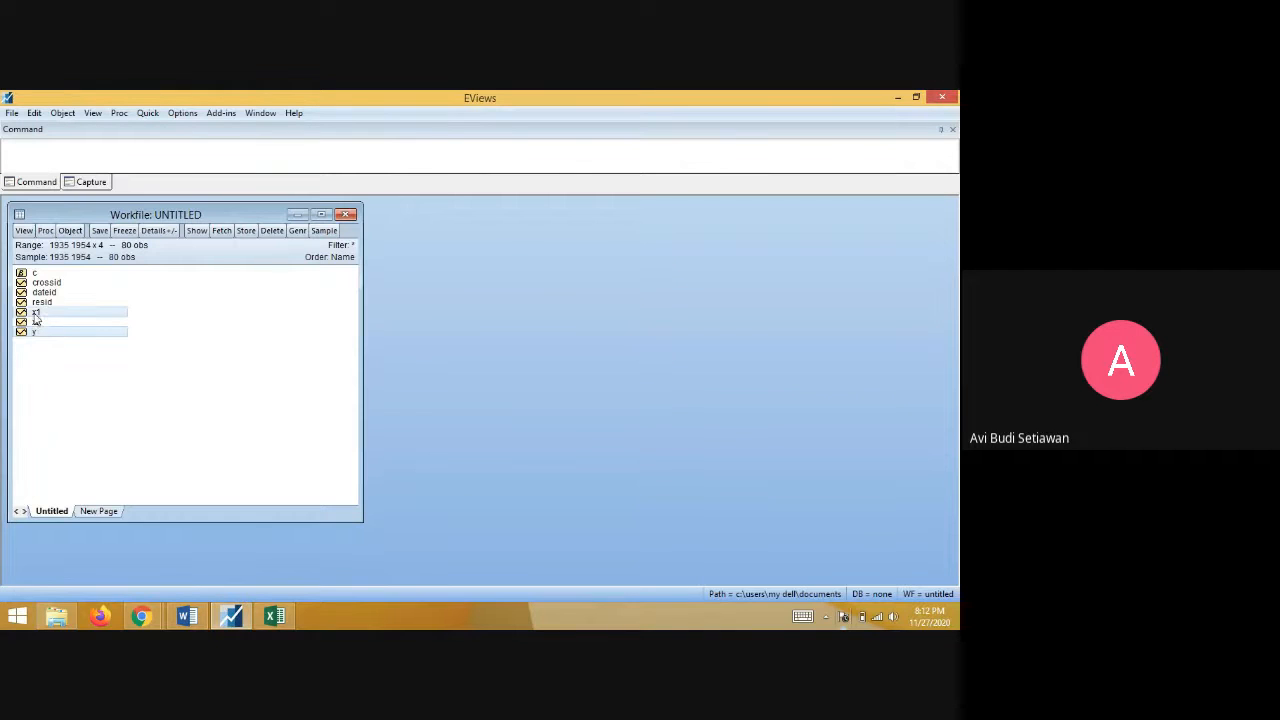
{"action": "left_click", "coordinate": [36, 323], "text": "ctrl"}
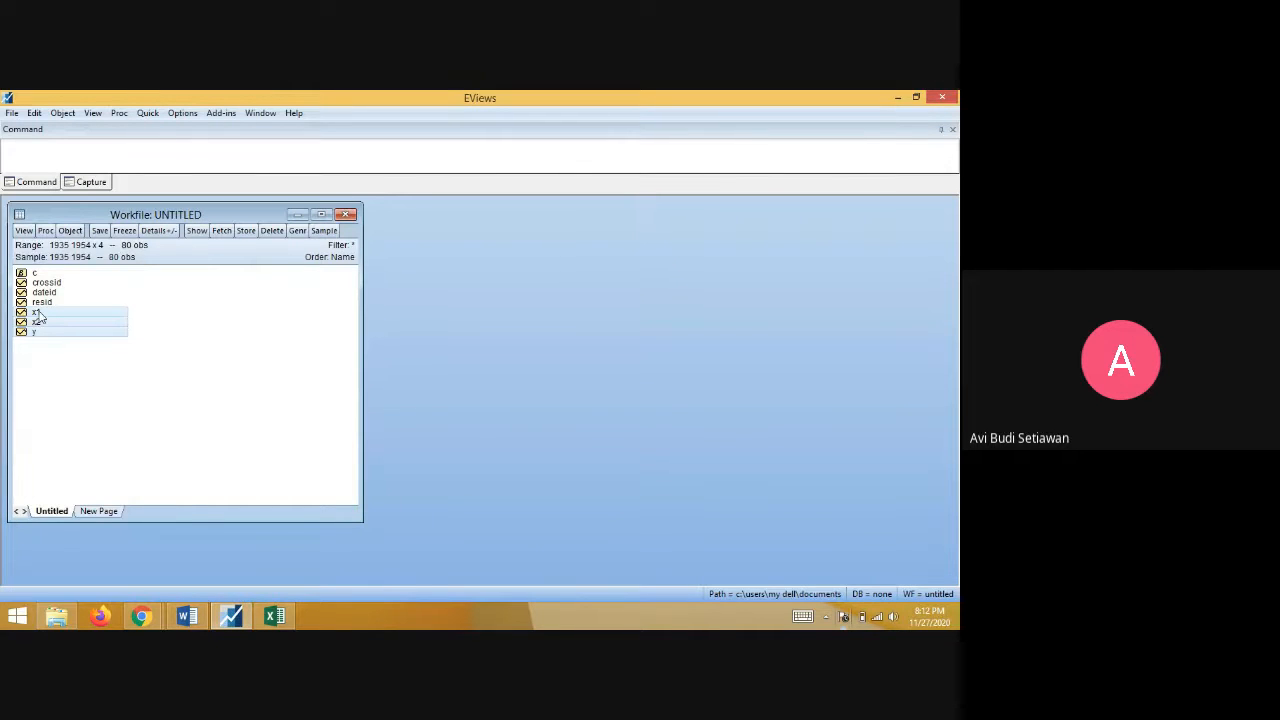
{"action": "right_click", "coordinate": [38, 315]}
{"action": "mouse_move", "coordinate": [77, 322]}
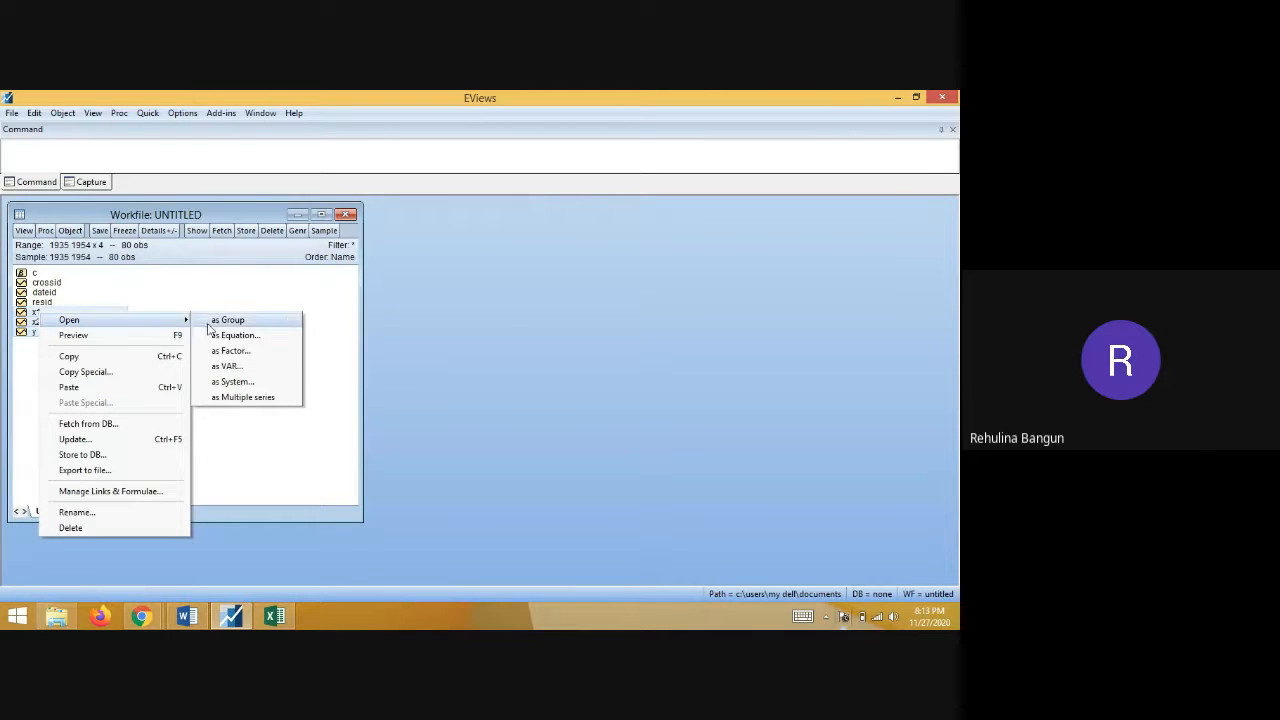
{"action": "left_click", "coordinate": [228, 320]}
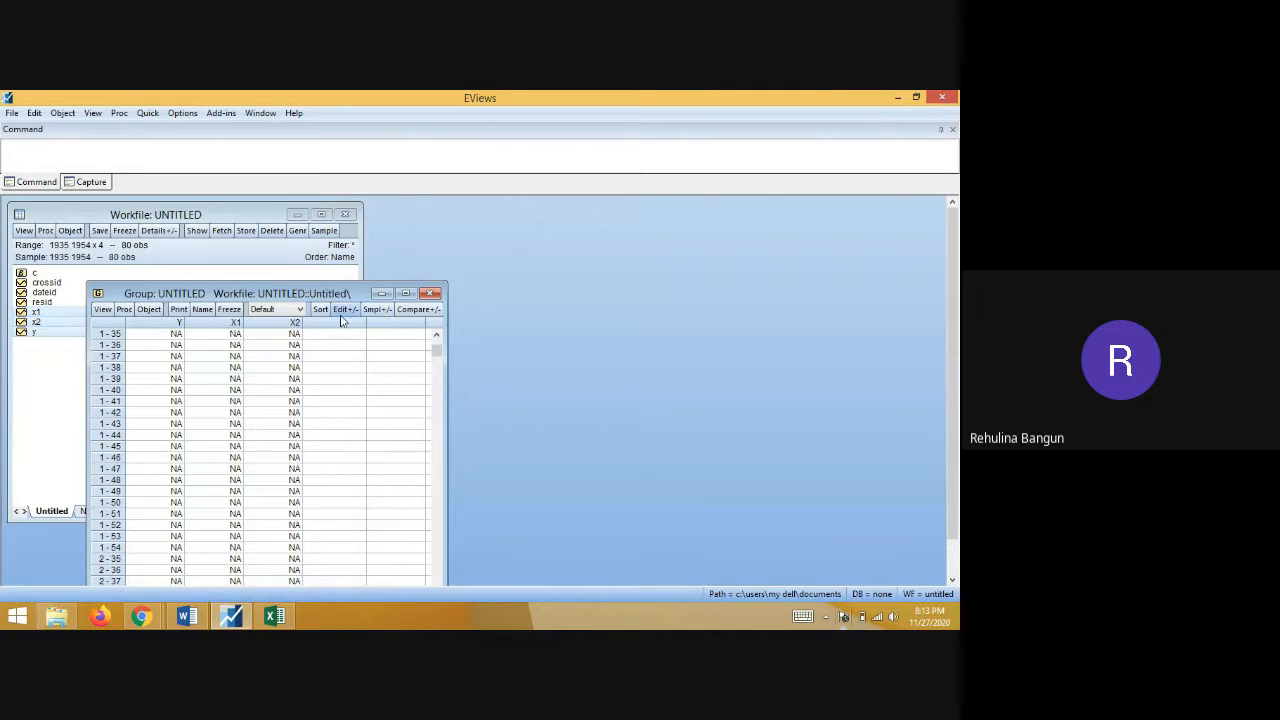
{"action": "left_click", "coordinate": [203, 309]}
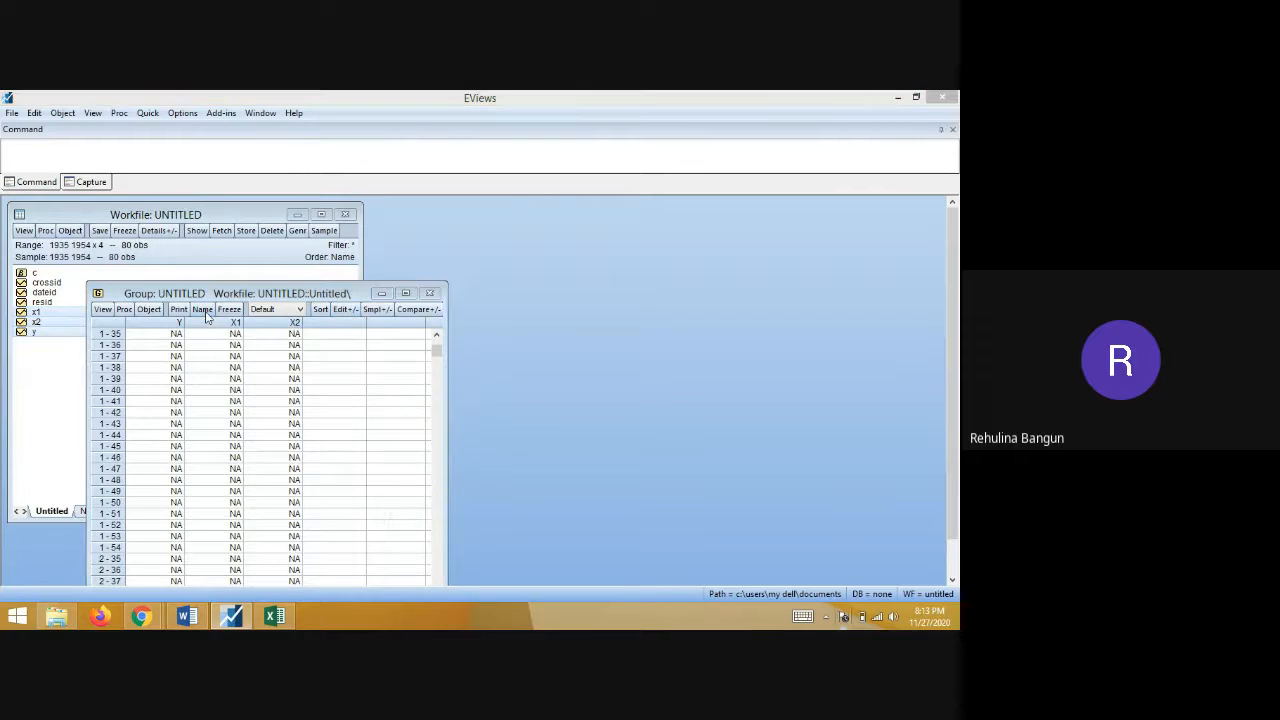
{"action": "left_click", "coordinate": [224, 500]}
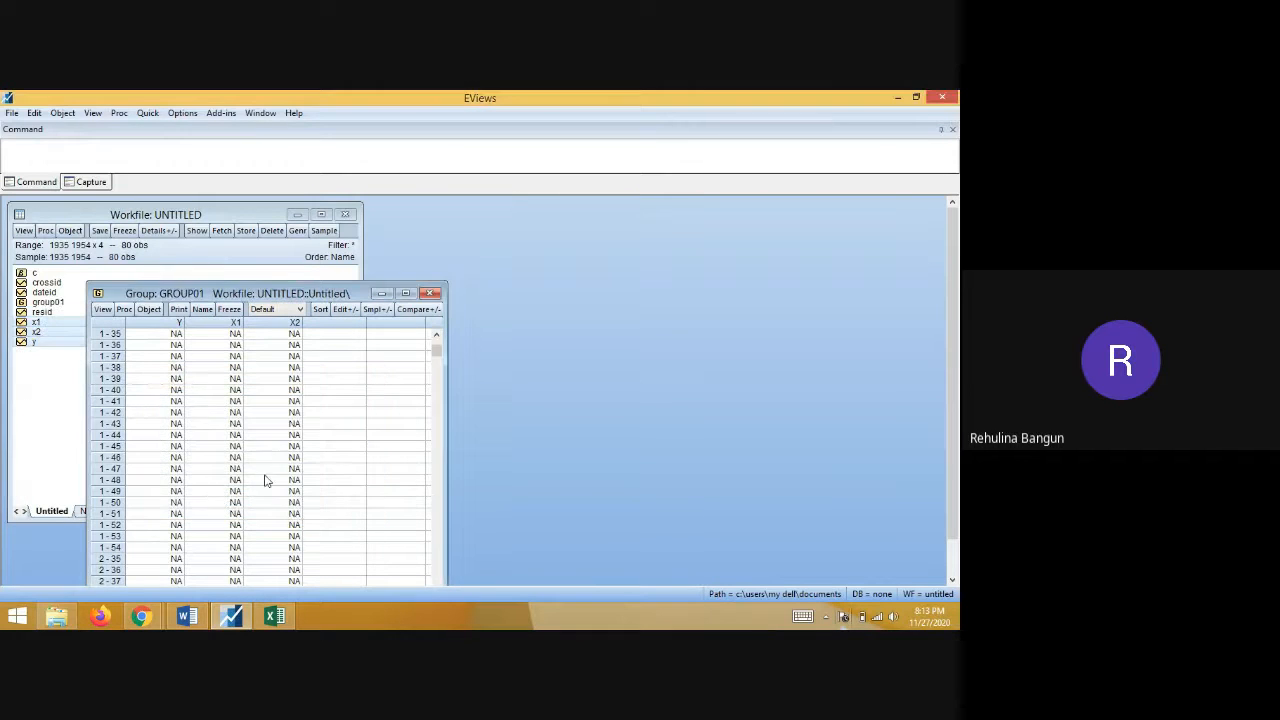
{"action": "left_click", "coordinate": [431, 292]}
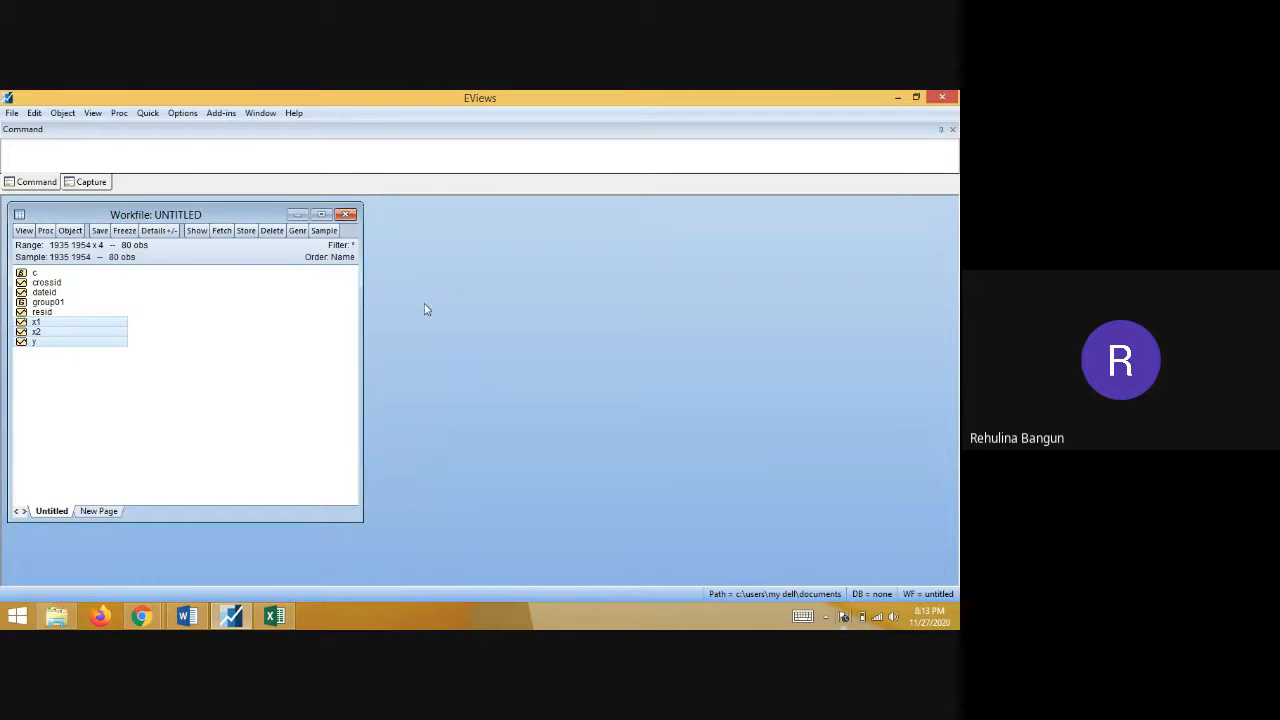
{"action": "left_click", "coordinate": [50, 401]}
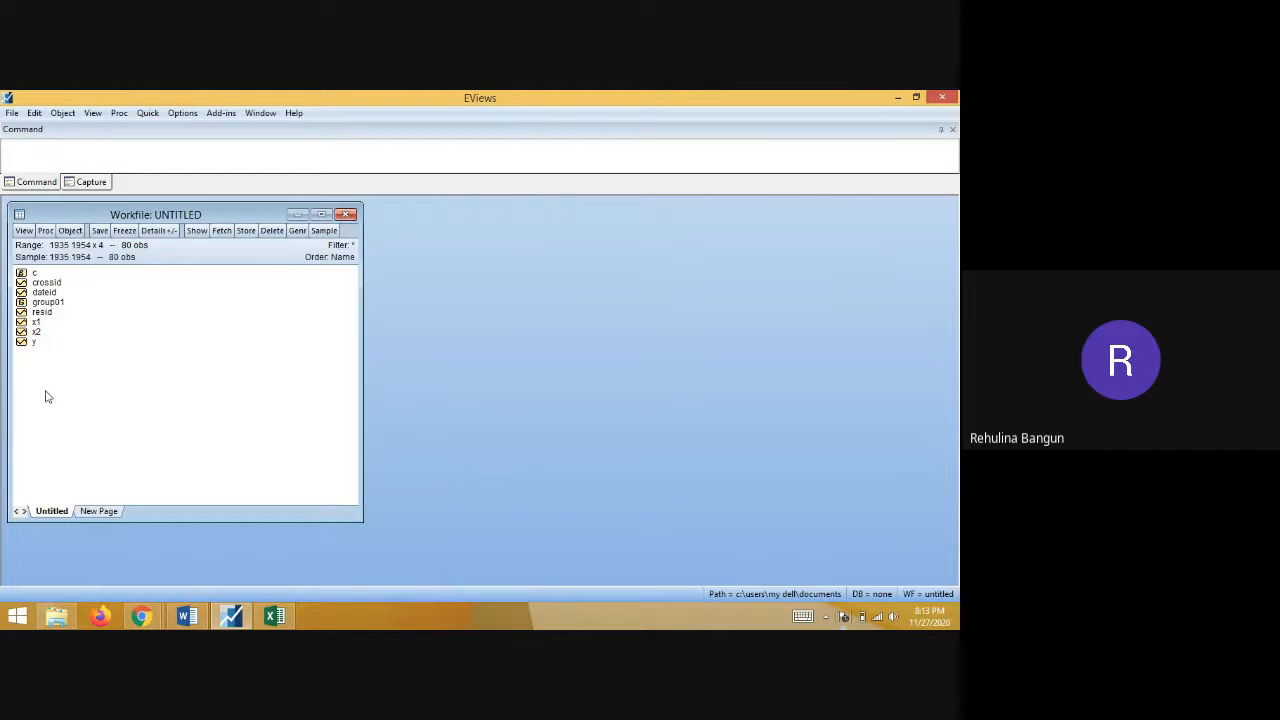
- Open the y series, switch to Excel, and copy the INV values from B2:B81
{"action": "double_click", "coordinate": [34, 343]}
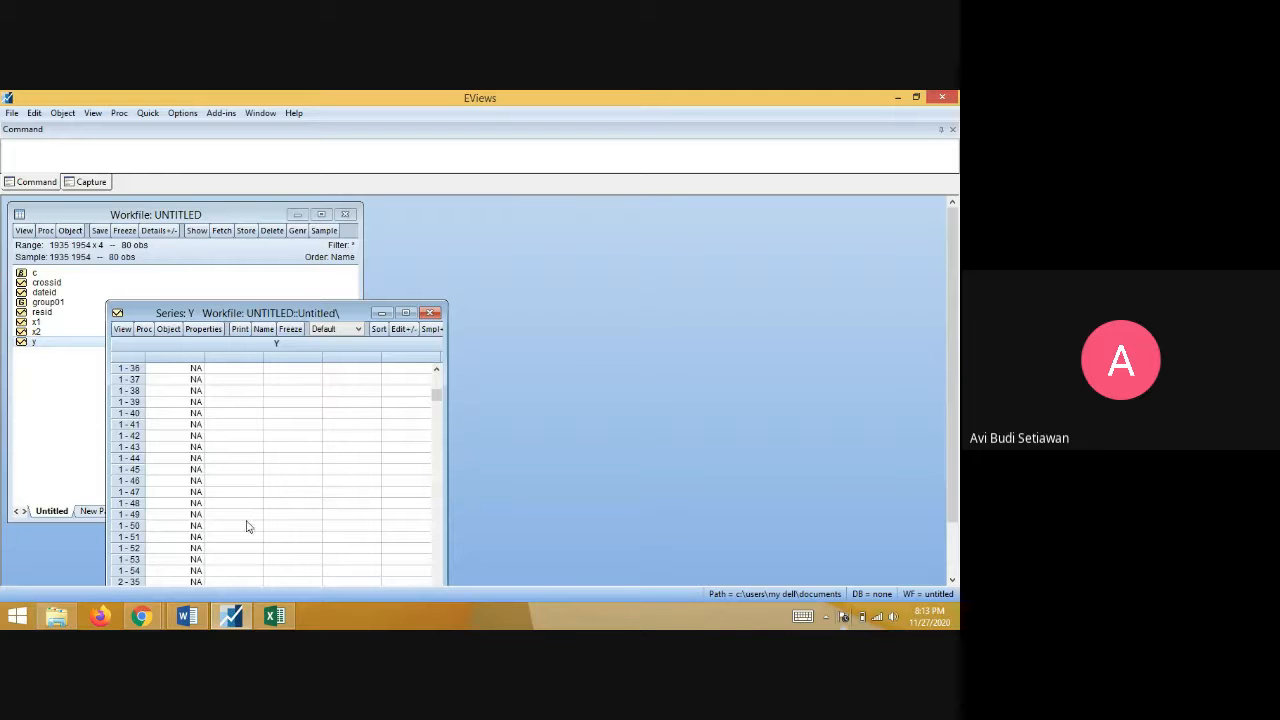
{"action": "left_click", "coordinate": [277, 616]}
{"action": "scroll", "coordinate": [394, 486], "scroll_direction": "up", "scroll_amount": 11}
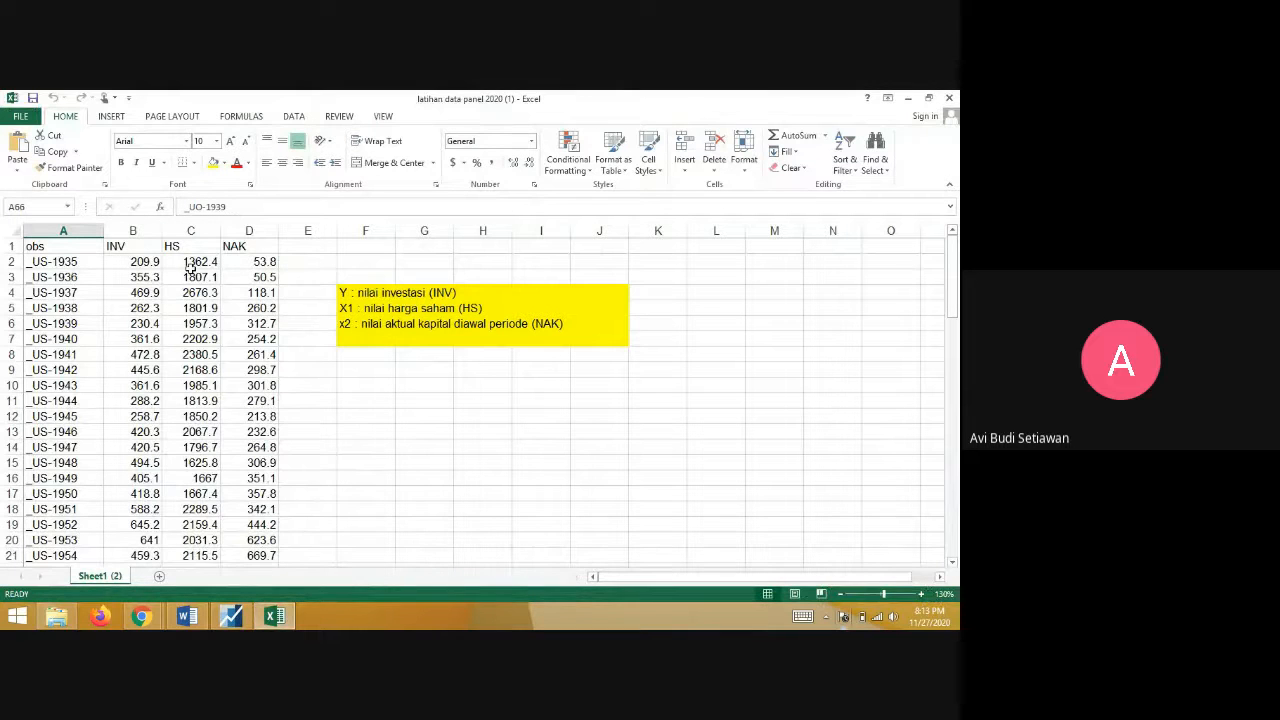
{"action": "left_click", "coordinate": [138, 262]}
{"action": "left_click_drag", "start_coordinate": [138, 262], "coordinate": [152, 524]}
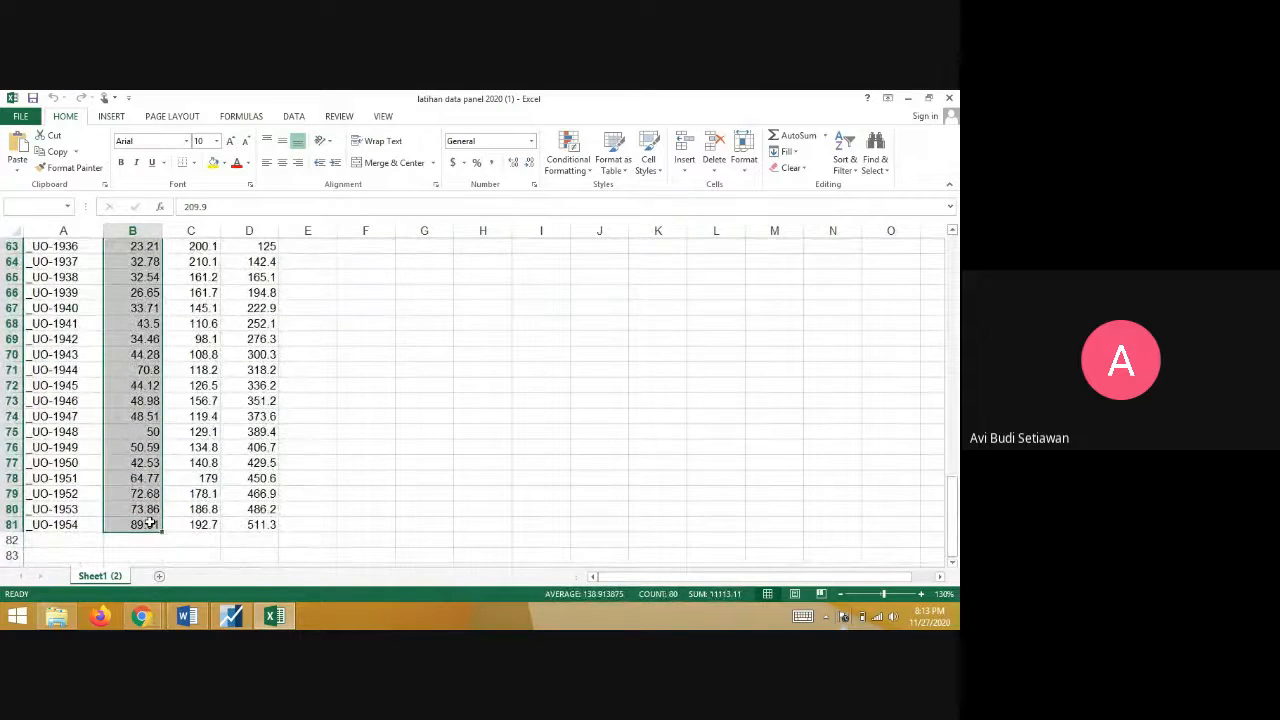
{"action": "right_click", "coordinate": [152, 524]}
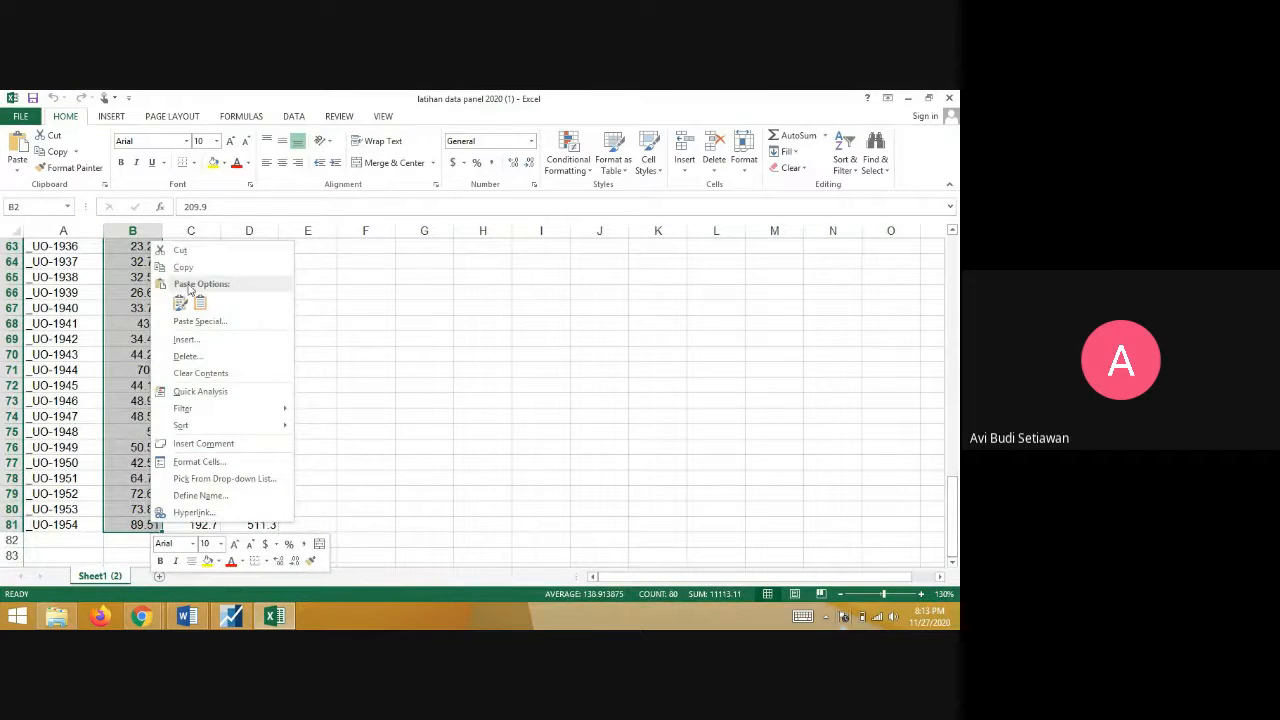
{"action": "left_click", "coordinate": [184, 267]}
{"action": "scroll", "coordinate": [188, 268], "scroll_direction": "up", "scroll_amount": 1}
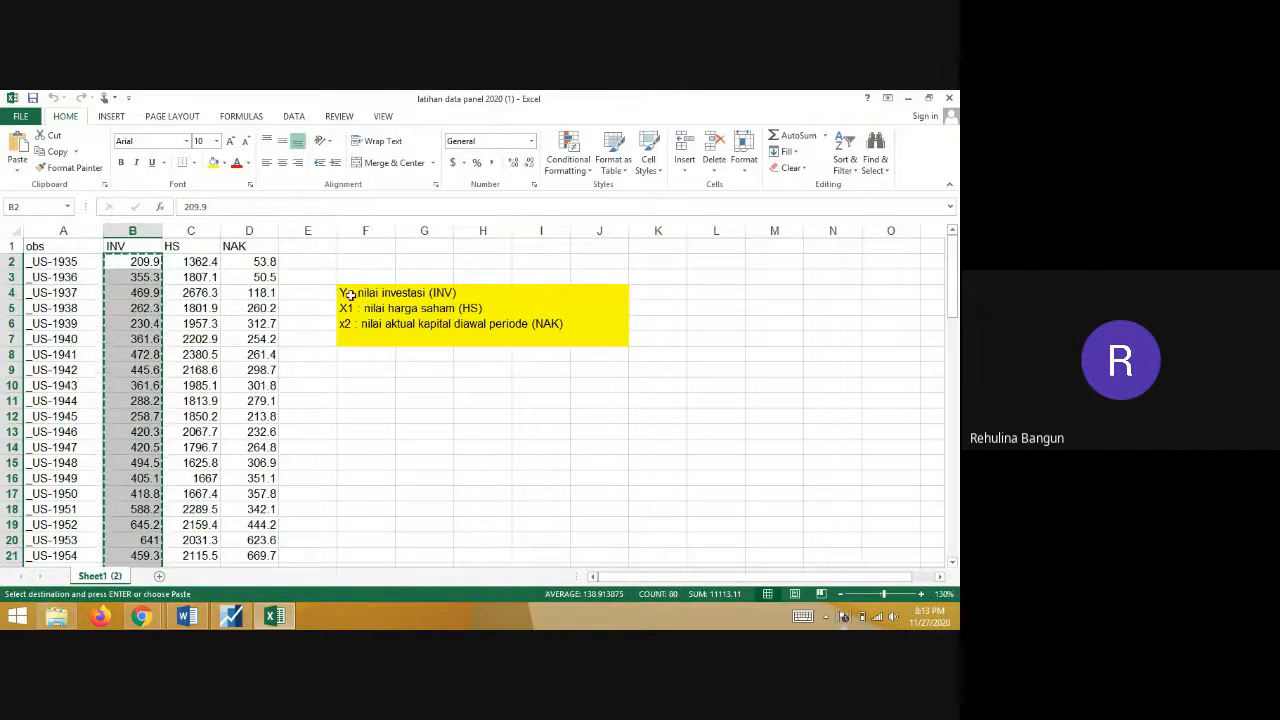
{"action": "scroll", "coordinate": [249, 327], "scroll_direction": "down", "scroll_amount": 20}
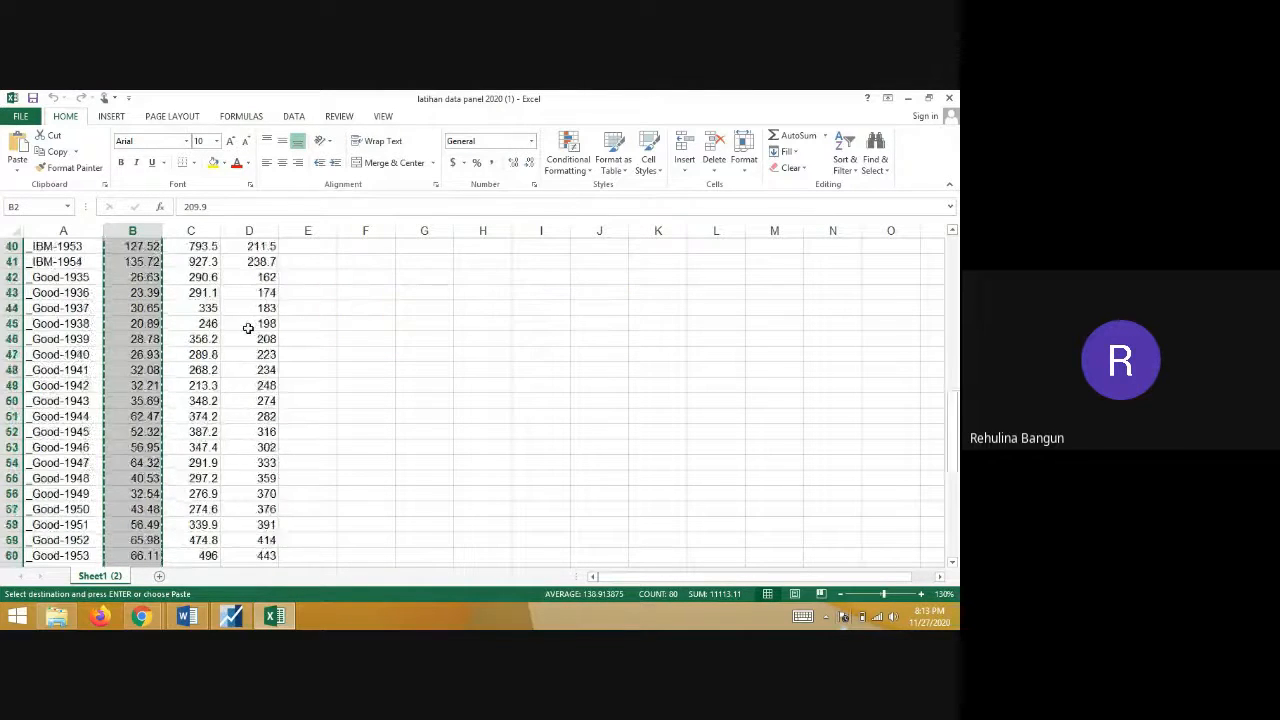
- Switch to EViews, enable editing of the y series, paste the INV values from observation 1-36 down, and close the series
{"action": "left_click", "coordinate": [231, 616]}
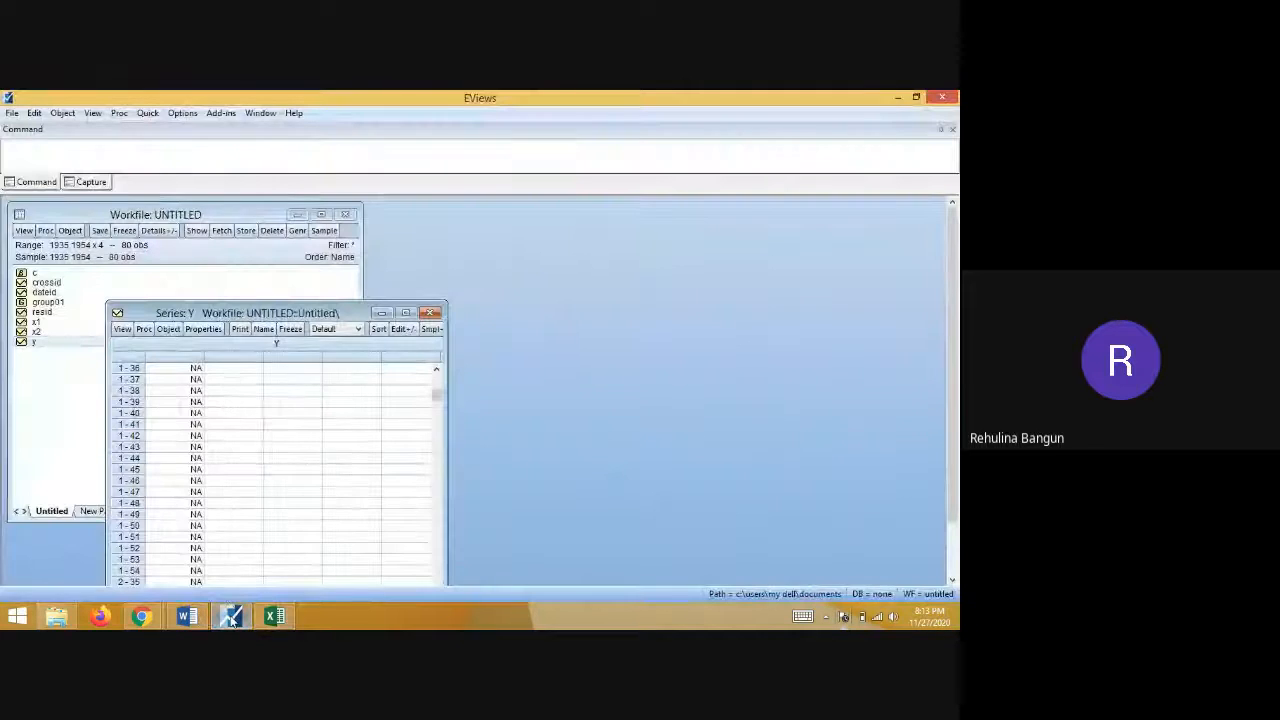
{"action": "left_click", "coordinate": [405, 331]}
{"action": "left_click", "coordinate": [198, 369]}
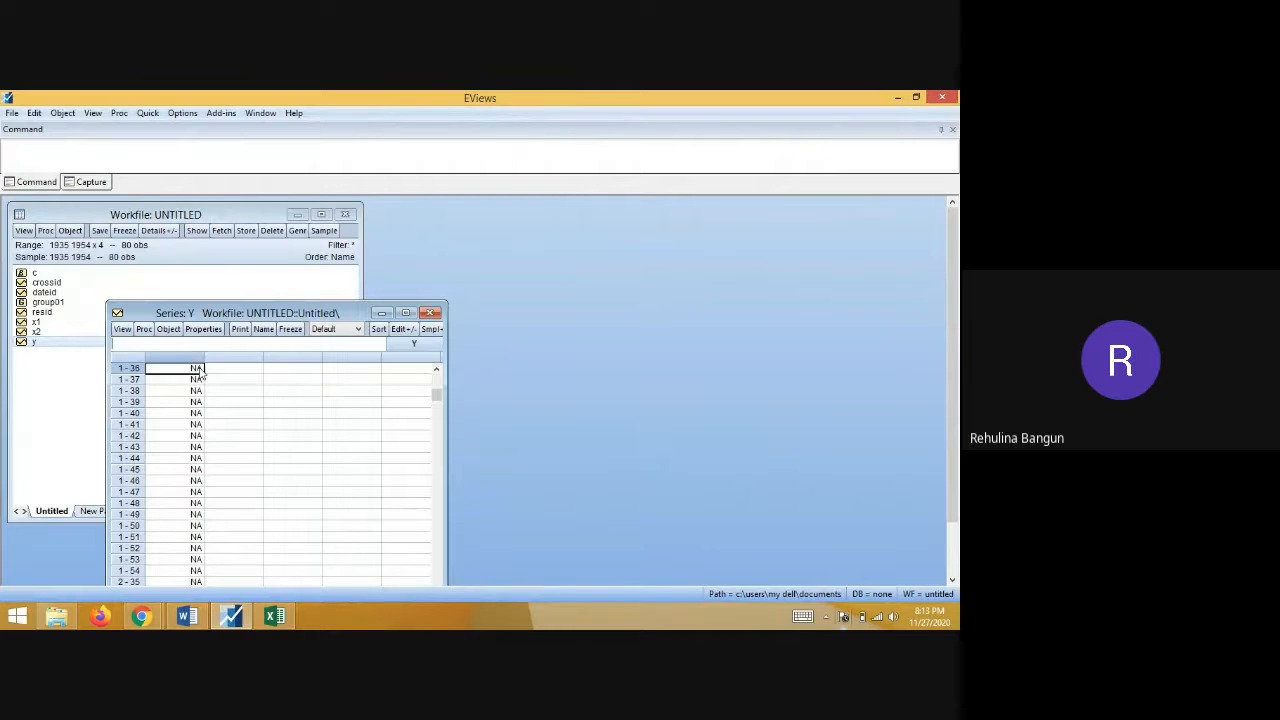
{"action": "right_click", "coordinate": [198, 369]}
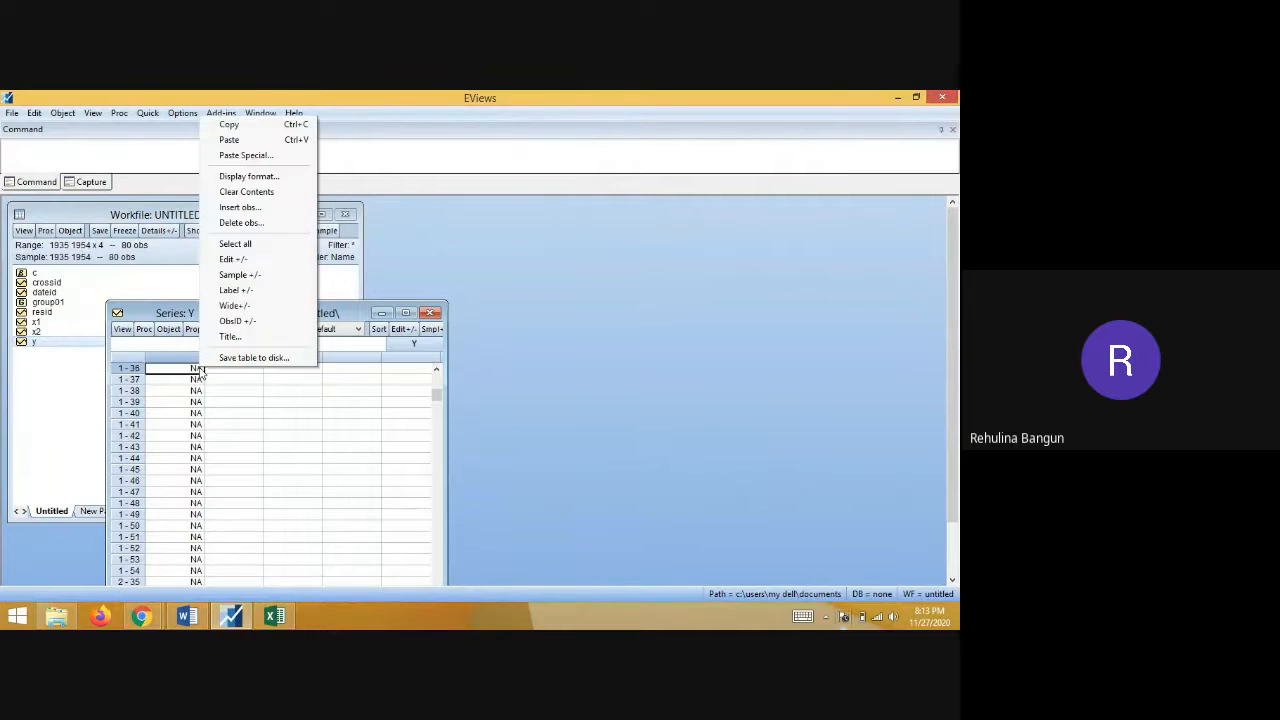
{"action": "left_click", "coordinate": [229, 140]}
{"action": "scroll", "coordinate": [257, 535], "scroll_direction": "down", "scroll_amount": 19}
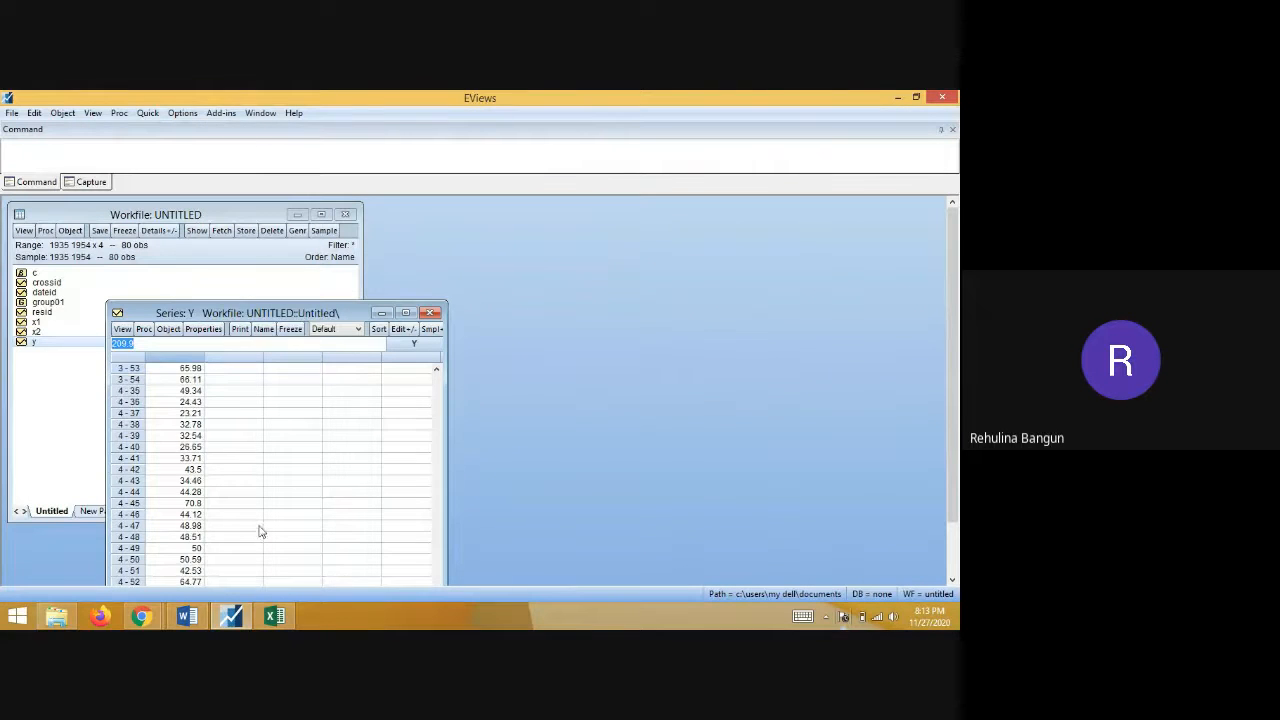
{"action": "left_click", "coordinate": [431, 313]}
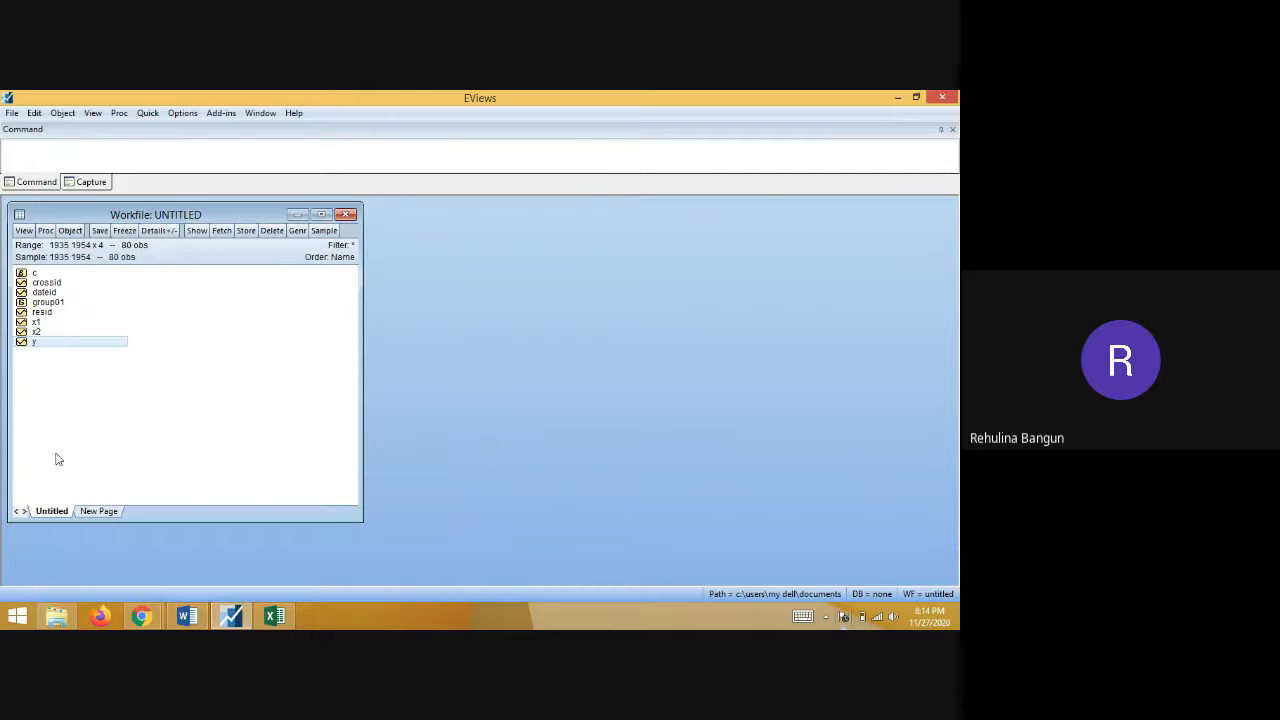
- Reopen the y series and check its first observation rows against the pasted data
{"action": "double_click", "coordinate": [36, 343]}
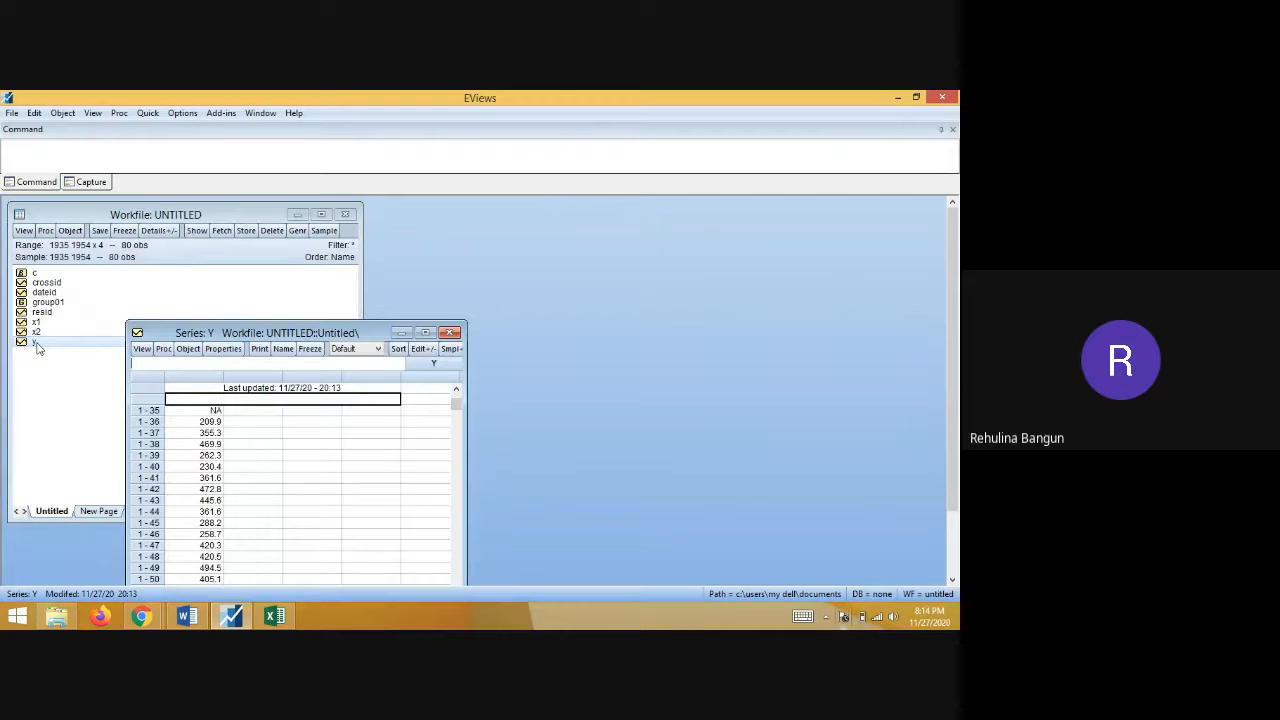
{"action": "scroll", "coordinate": [222, 405], "scroll_direction": "down", "scroll_amount": 1}
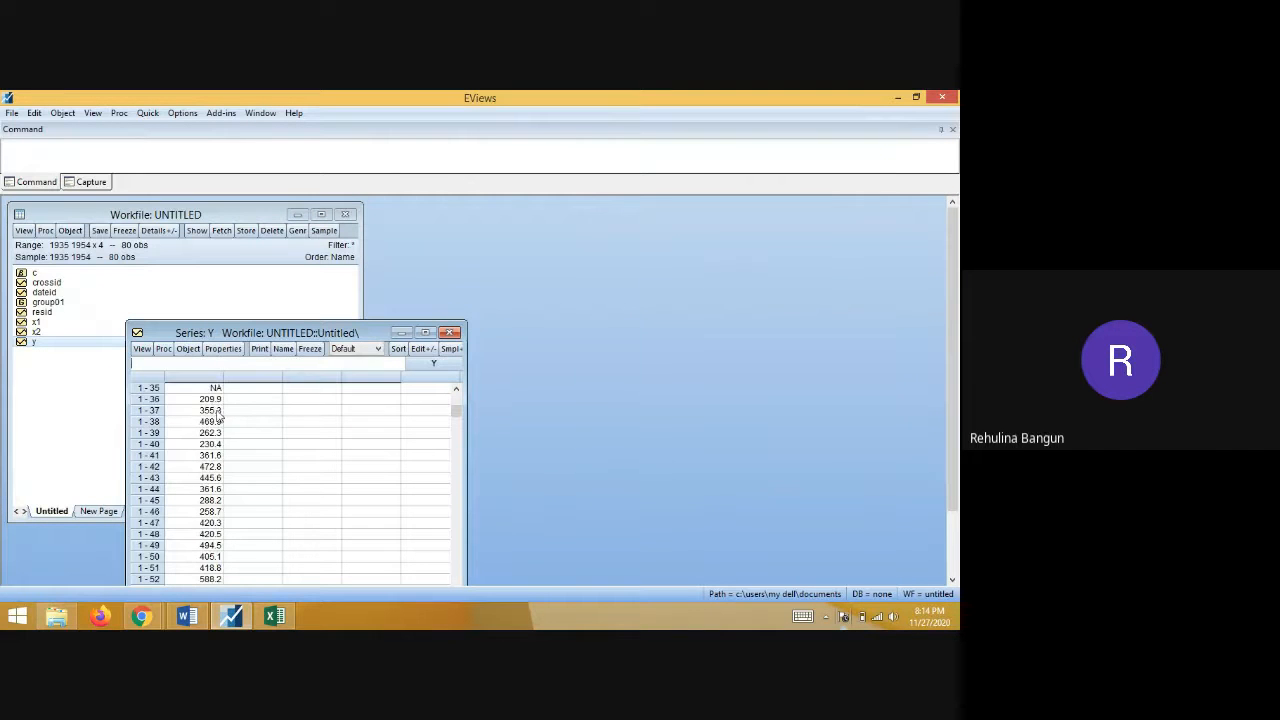
{"action": "scroll", "coordinate": [216, 408], "scroll_direction": "up", "scroll_amount": 1}
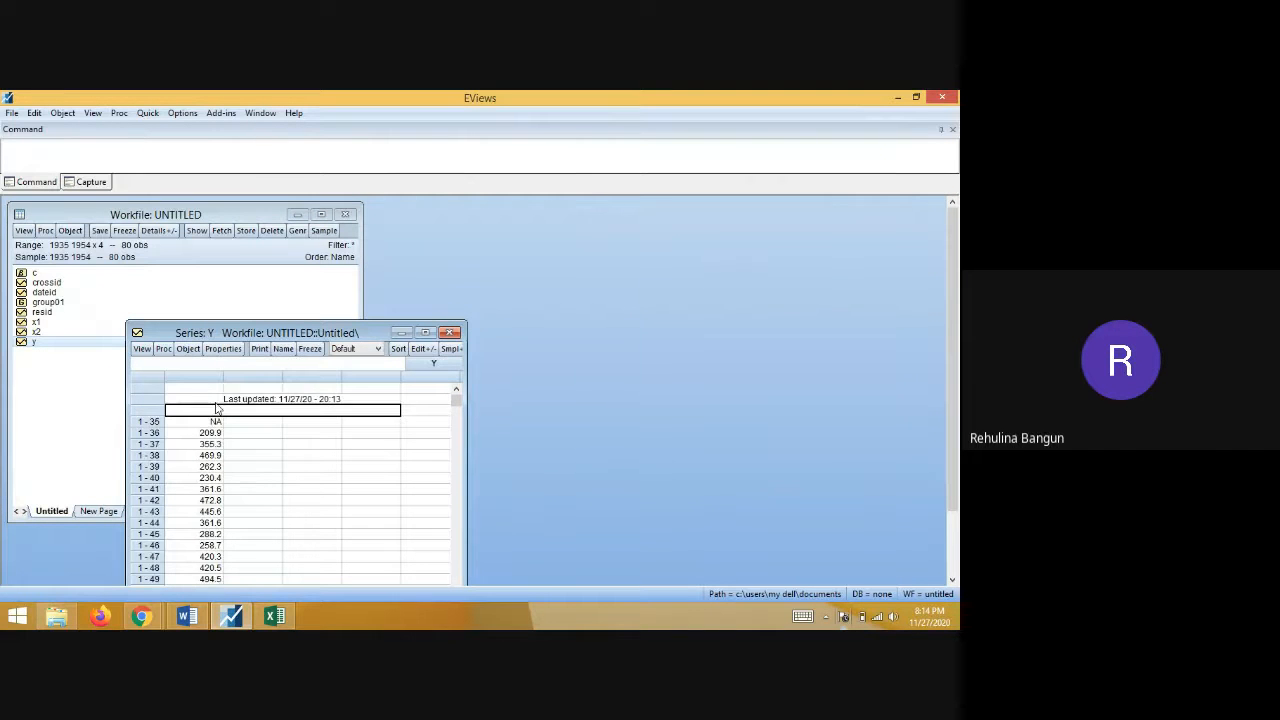
- Switch to Excel and rename the INV column header as Y and the HS column header as X2
{"action": "left_click", "coordinate": [274, 614]}
{"action": "scroll", "coordinate": [240, 501], "scroll_direction": "up", "scroll_amount": 20}
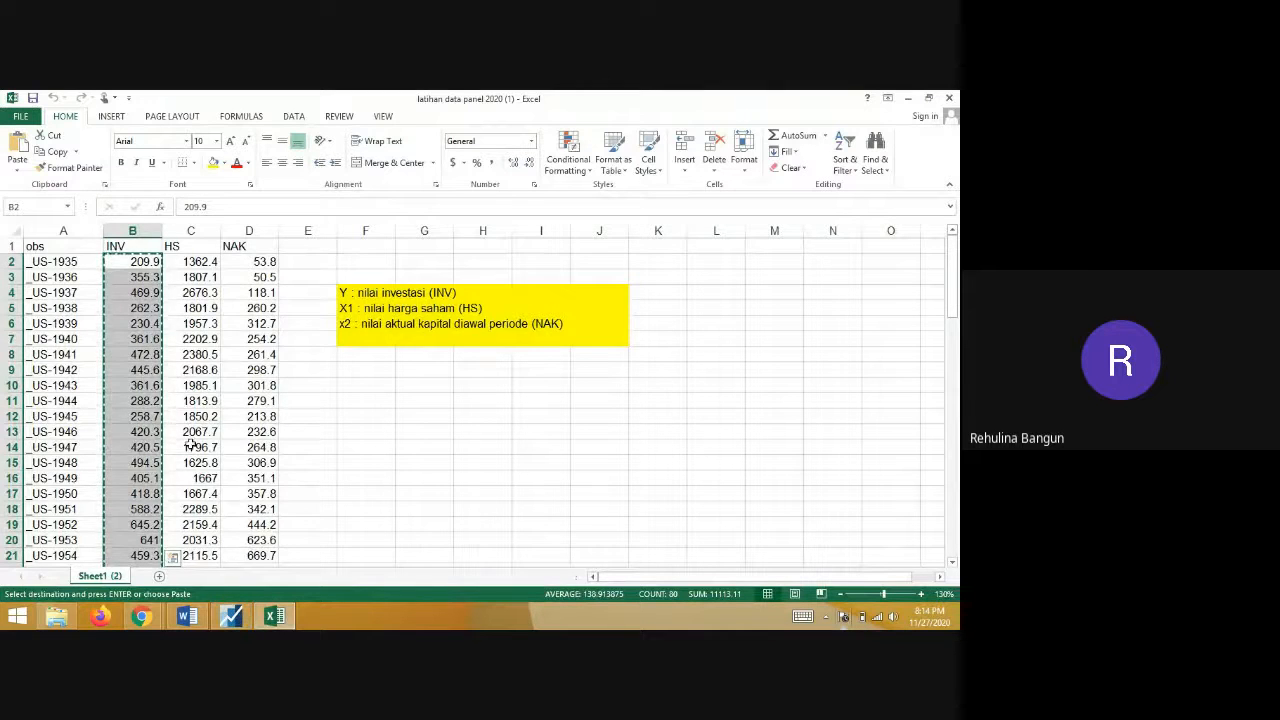
{"action": "scroll", "coordinate": [195, 440], "scroll_direction": "down", "scroll_amount": 2}
{"action": "scroll", "coordinate": [200, 425], "scroll_direction": "up", "scroll_amount": 2}
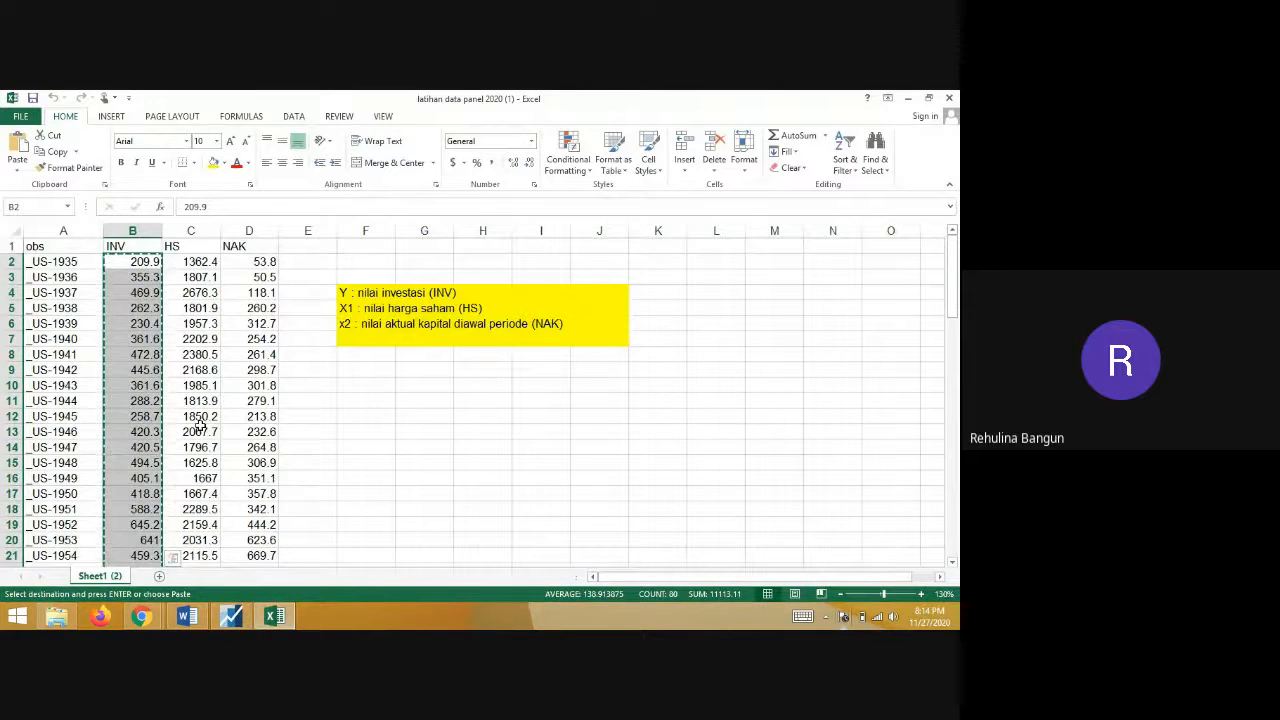
{"action": "left_click", "coordinate": [128, 261]}
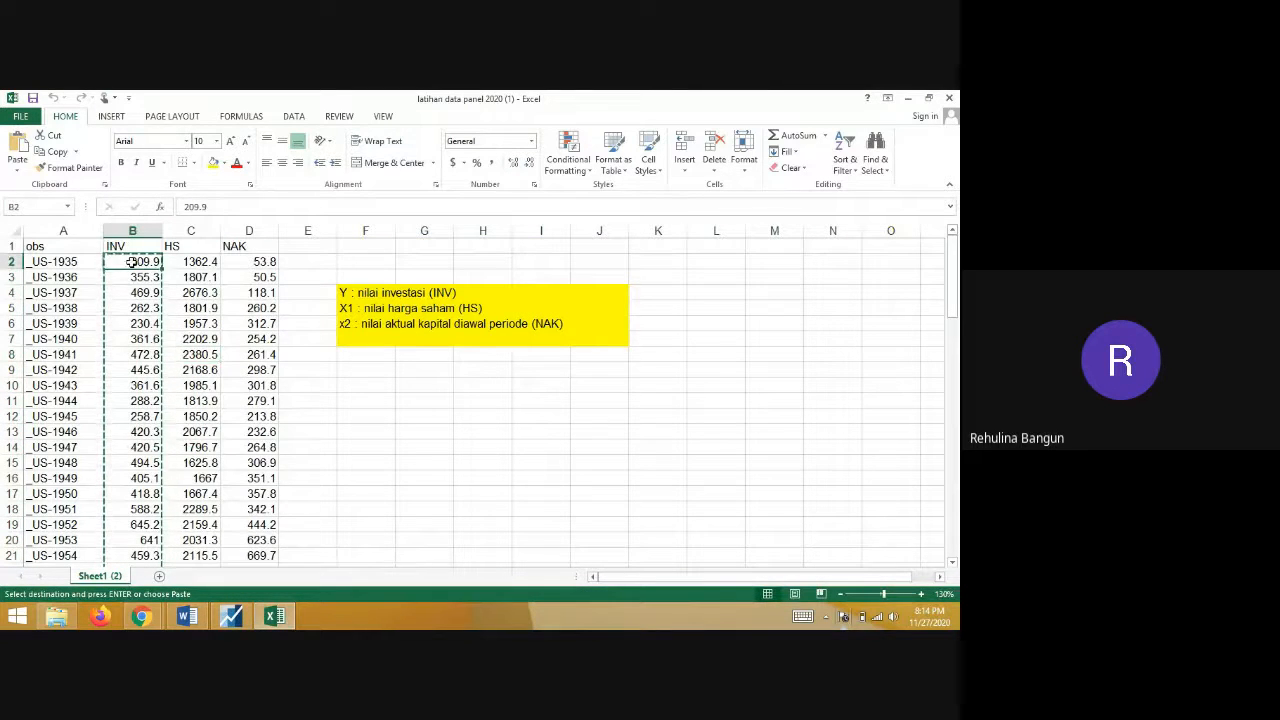
{"action": "left_click", "coordinate": [133, 246]}
{"action": "type", "text": "Y"}
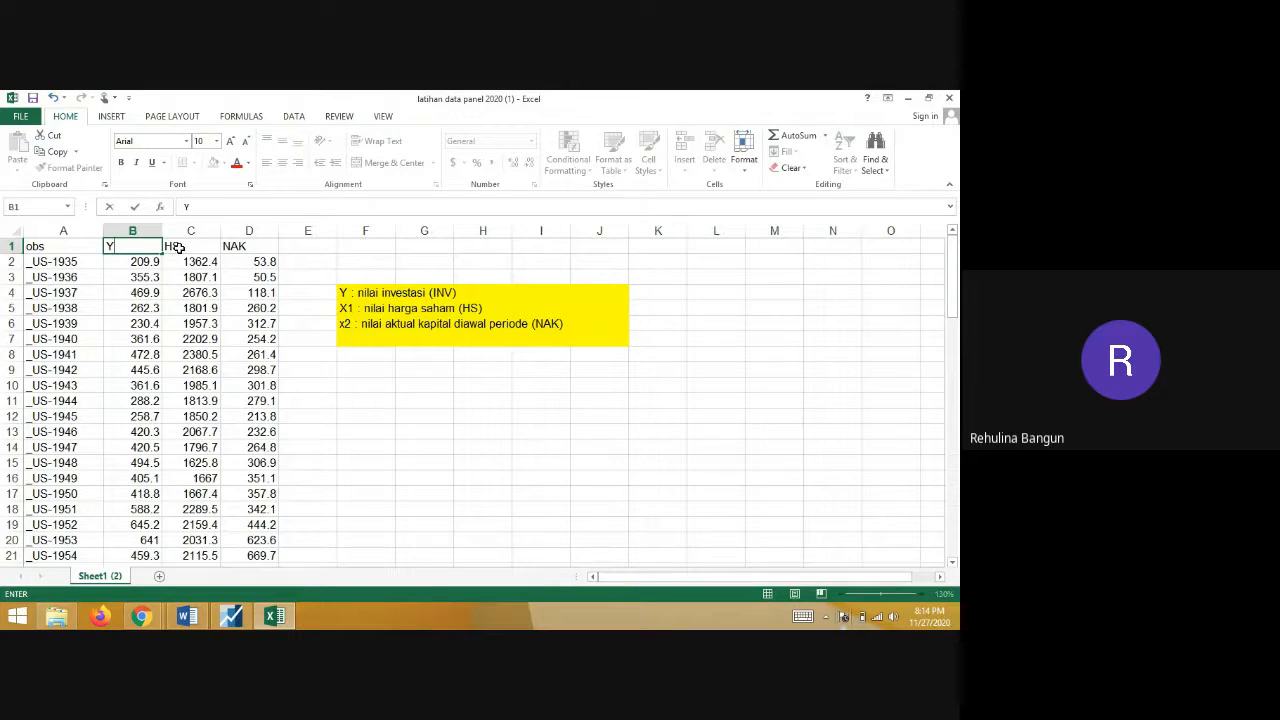
{"action": "left_click", "coordinate": [179, 247]}
{"action": "type", "text": "x2"}
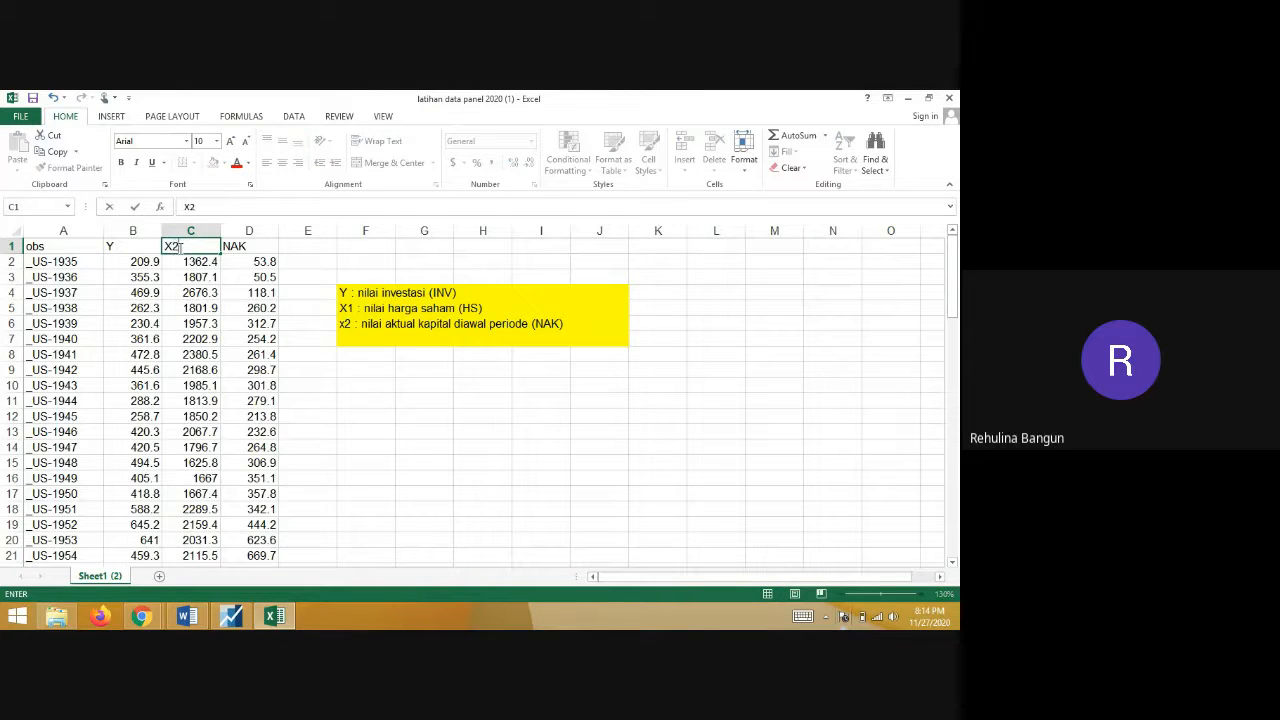
- Rename the NAK column header in cell D1 as X2
{"action": "double_click", "coordinate": [233, 248]}
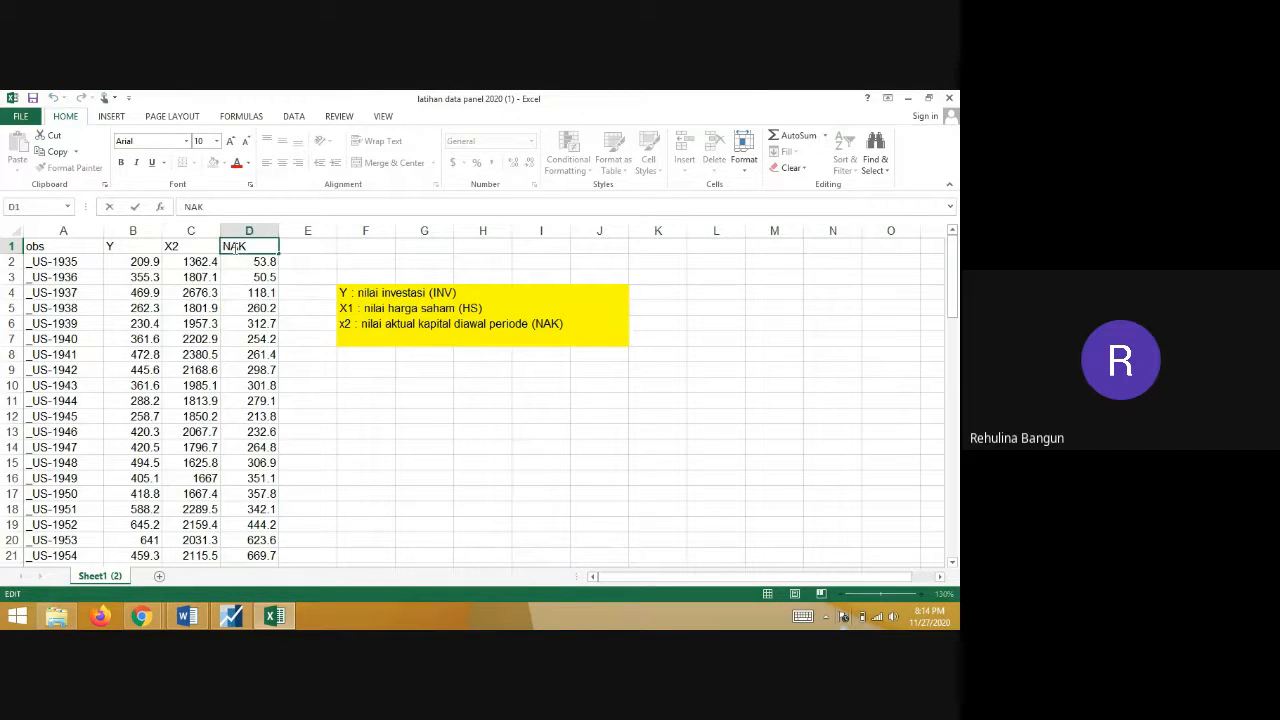
{"action": "type", "text": "X2"}
{"action": "key", "text": "BackSpace"}
{"action": "key", "text": "BackSpace"}
{"action": "key", "text": "BackSpace"}
{"action": "key", "text": "Delete"}
{"action": "key", "text": "Delete"}
{"action": "type", "text": "x@"}
{"action": "key", "text": "BackSpace"}
{"action": "type", "text": "2"}
- Correct the column header in cell C1 to X1
{"action": "left_click", "coordinate": [193, 246]}
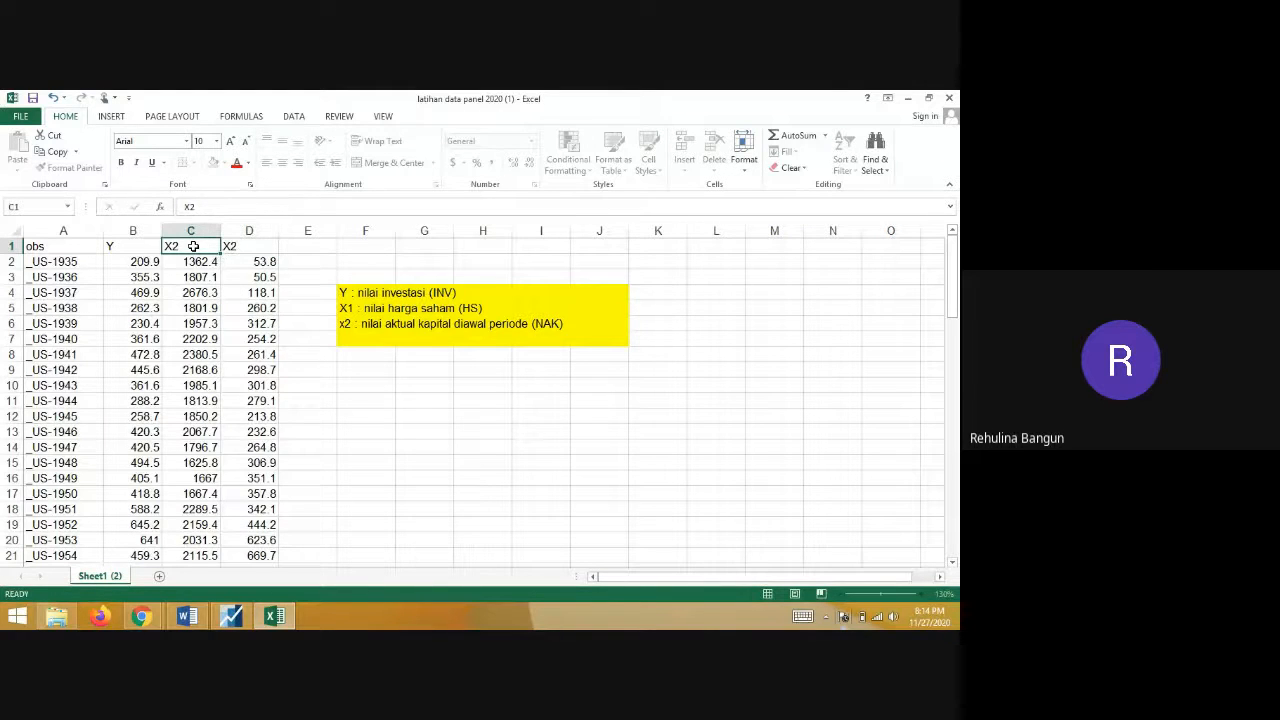
{"action": "double_click", "coordinate": [193, 246]}
{"action": "key", "text": "BackSpace"}
{"action": "type", "text": "1"}
{"action": "left_click", "coordinate": [343, 404]}
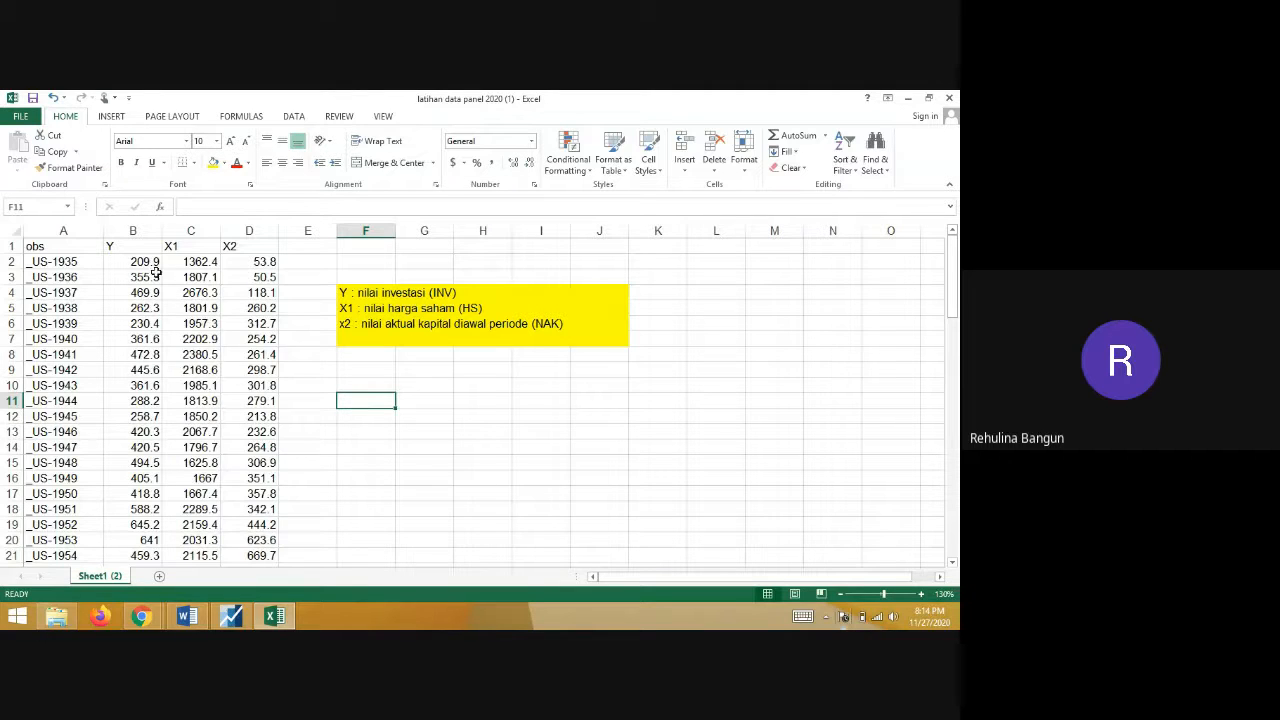
- Copy the Y values from B2:B81 and paste them into the EViews y series starting at observation 1-35
{"action": "left_click_drag", "start_coordinate": [146, 262], "coordinate": [155, 447]}
{"action": "key", "text": "ctrl+c"}
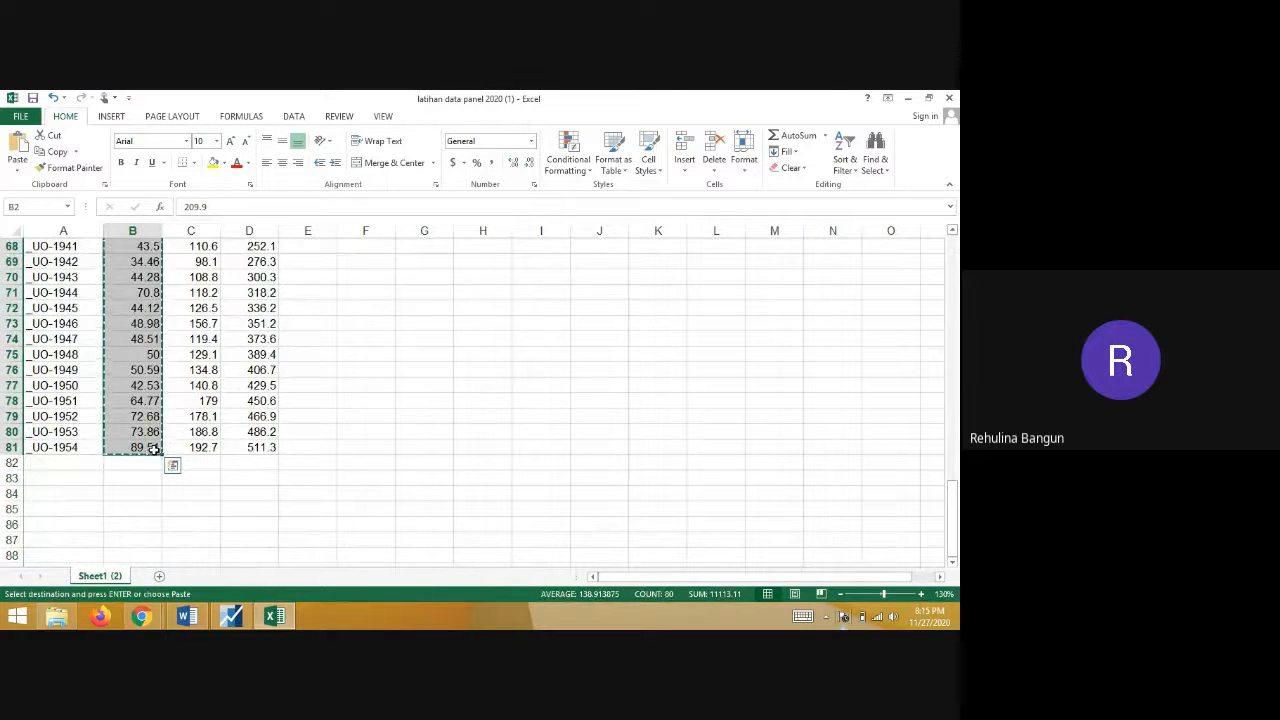
{"action": "left_click", "coordinate": [187, 616]}
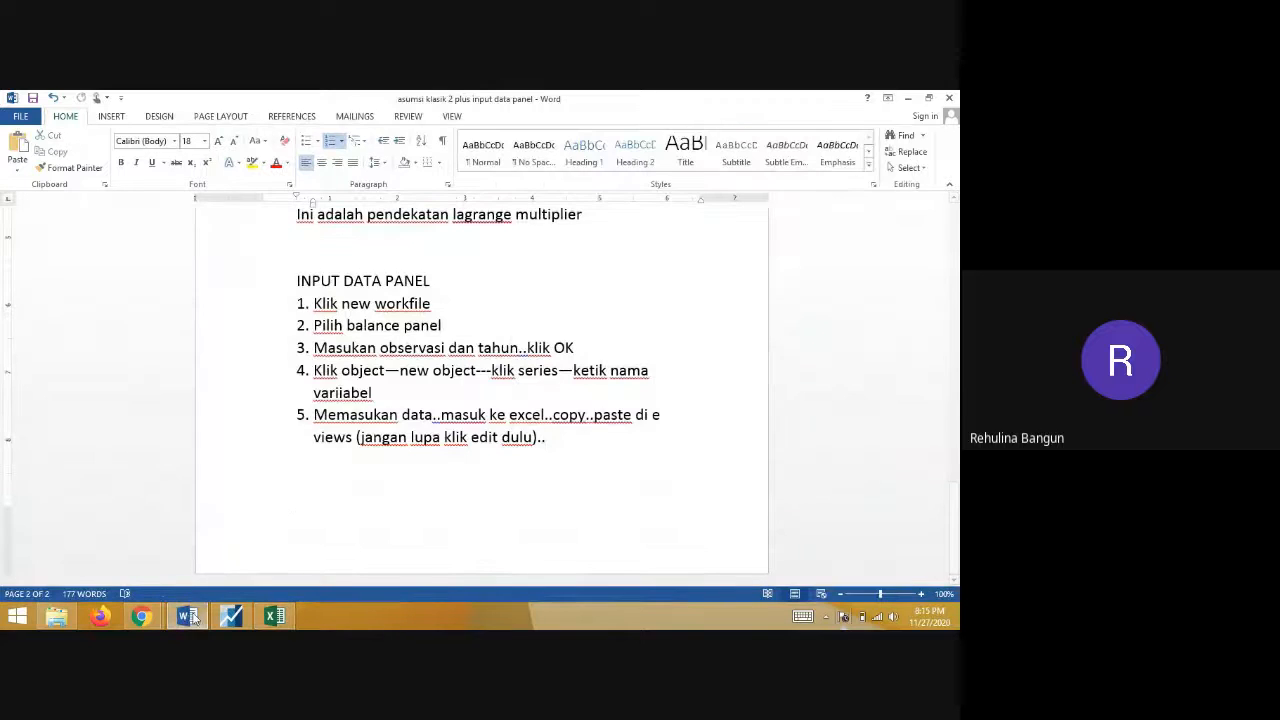
{"action": "left_click", "coordinate": [231, 616]}
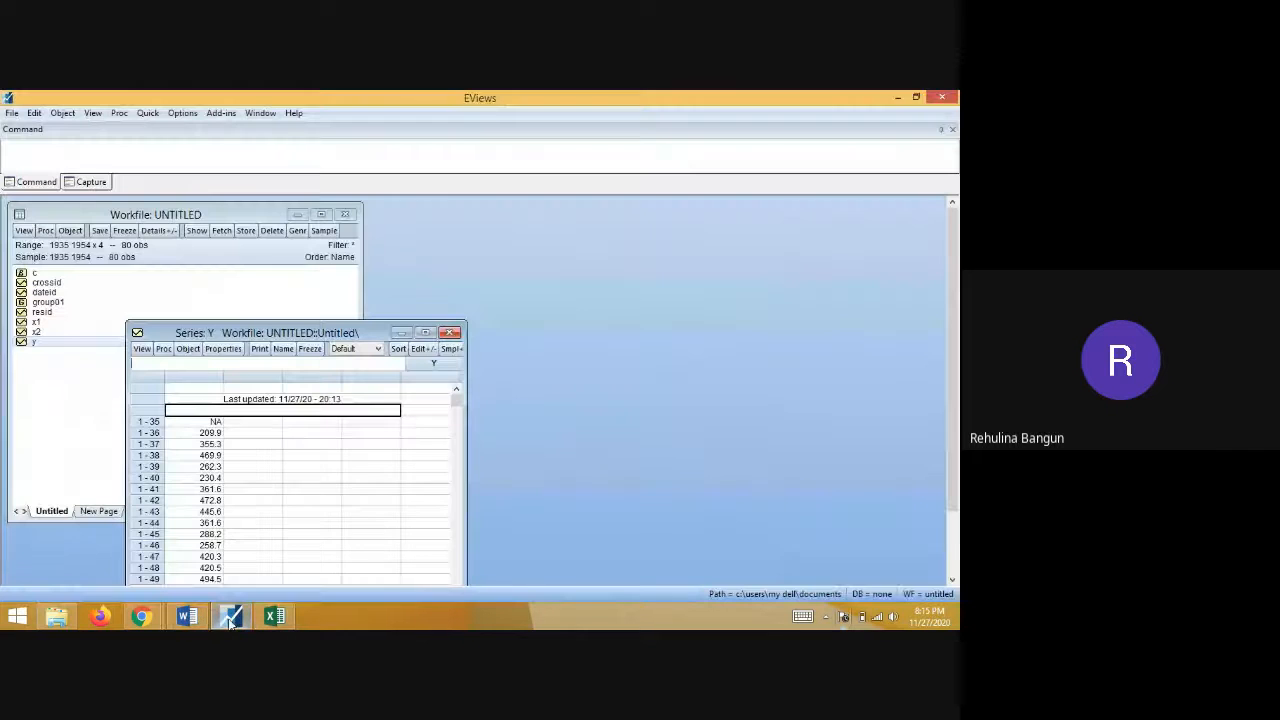
{"action": "left_click", "coordinate": [207, 422]}
{"action": "right_click", "coordinate": [206, 423]}
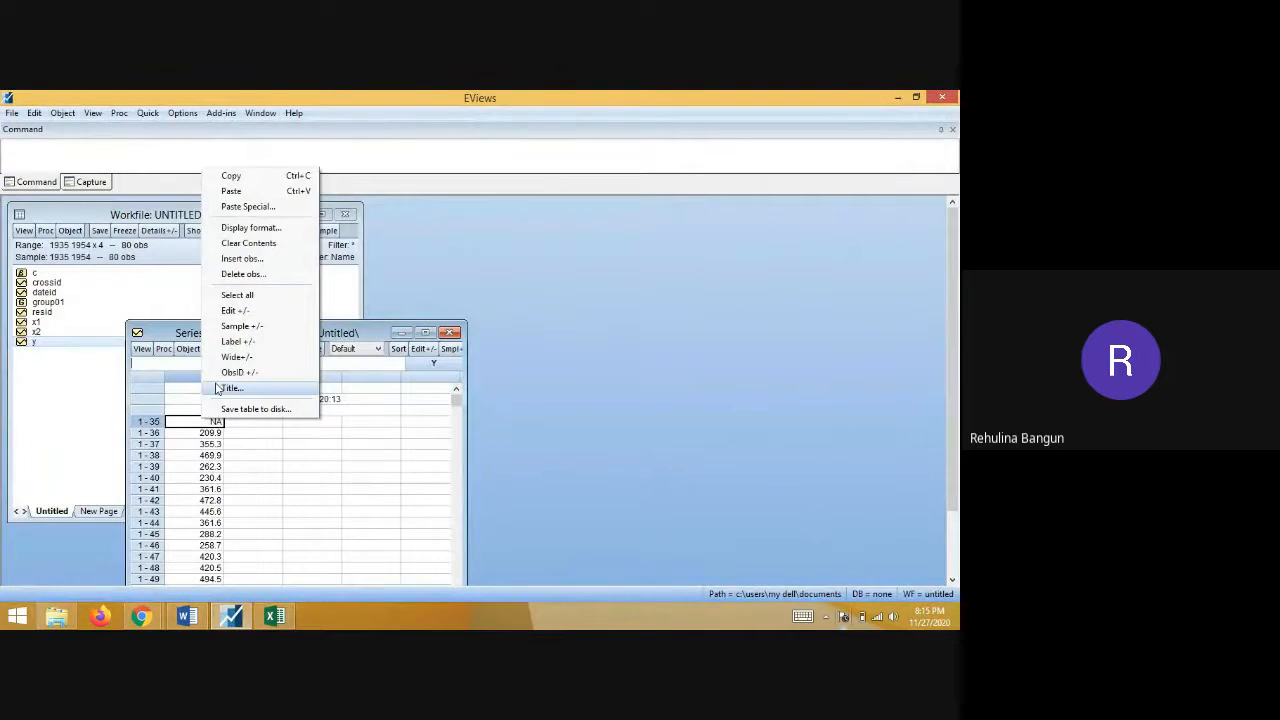
{"action": "left_click", "coordinate": [252, 191]}
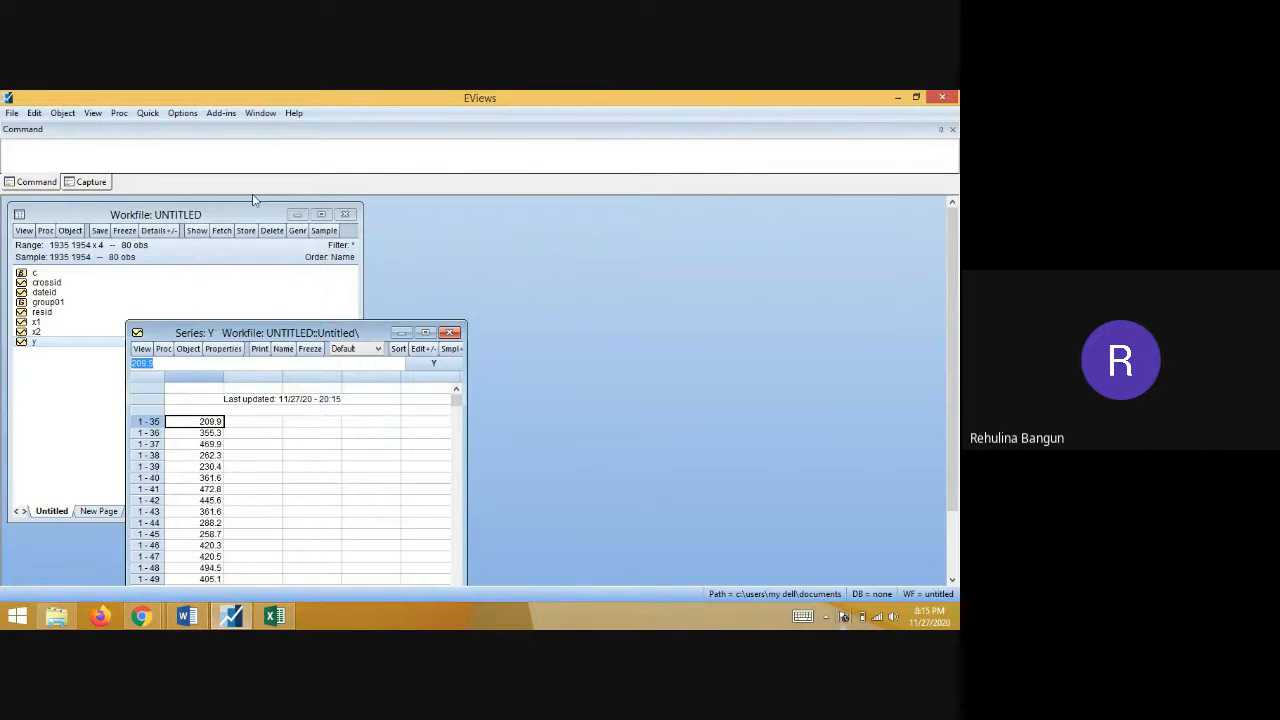
{"action": "key", "text": "Down"}
{"action": "key", "text": "Down"}
{"action": "key", "text": "Down"}
{"action": "key", "text": "Down"}
{"action": "key", "text": "Down"}
{"action": "key", "text": "Down"}
{"action": "key", "text": "Down"}
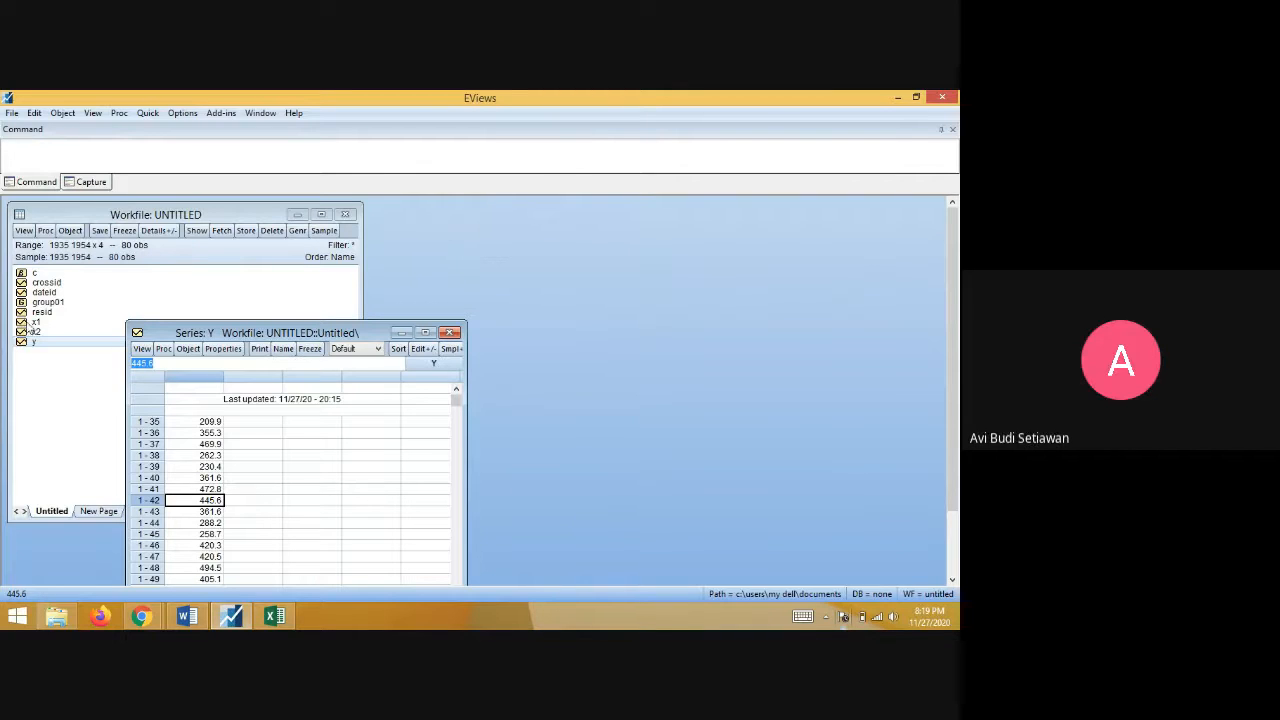
- Open the x1 series with editing enabled, then switch to Excel and copy the X1 values from C2:C81
{"action": "double_click", "coordinate": [37, 324]}
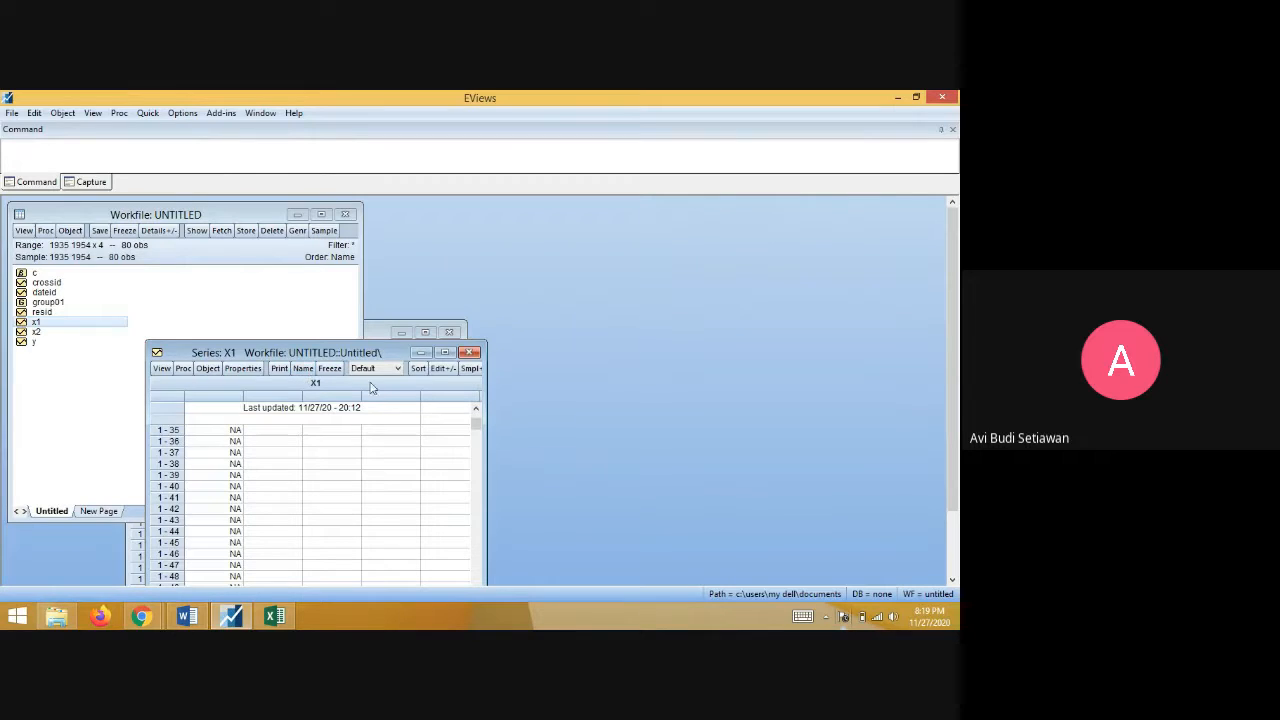
{"action": "left_click", "coordinate": [446, 370]}
{"action": "left_click", "coordinate": [268, 618]}
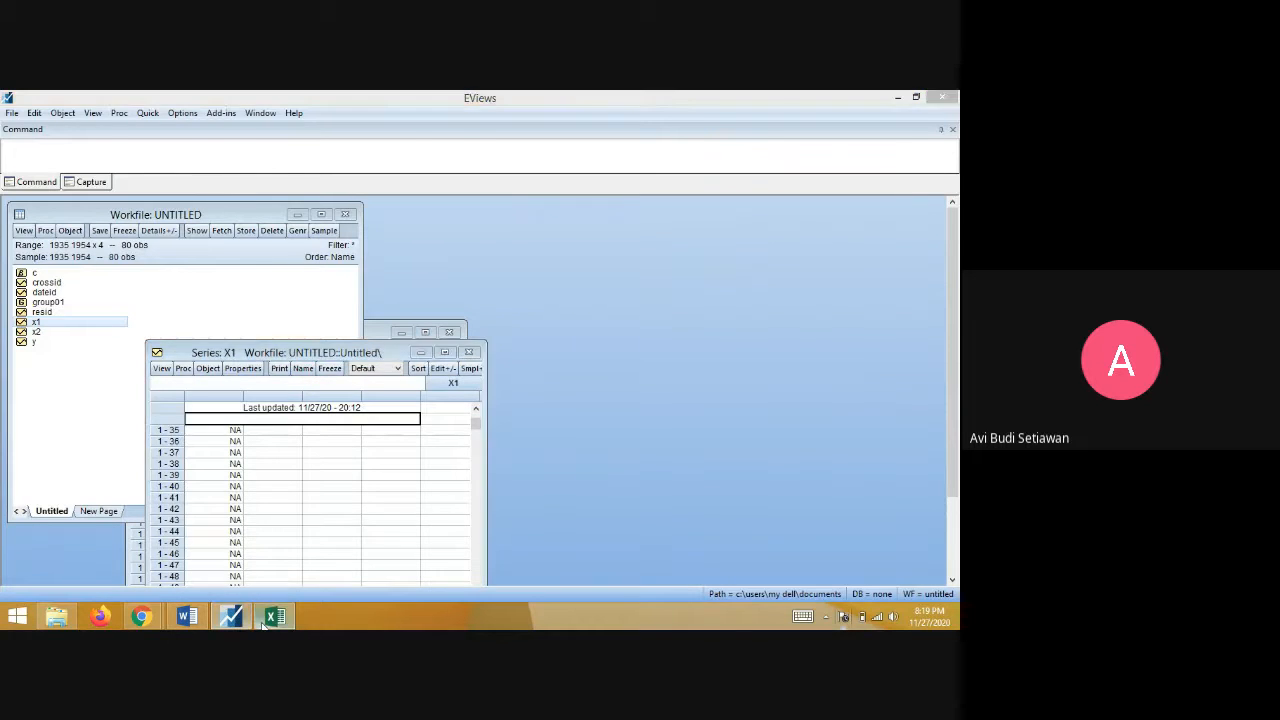
{"action": "scroll", "coordinate": [209, 272], "scroll_direction": "up", "scroll_amount": 20}
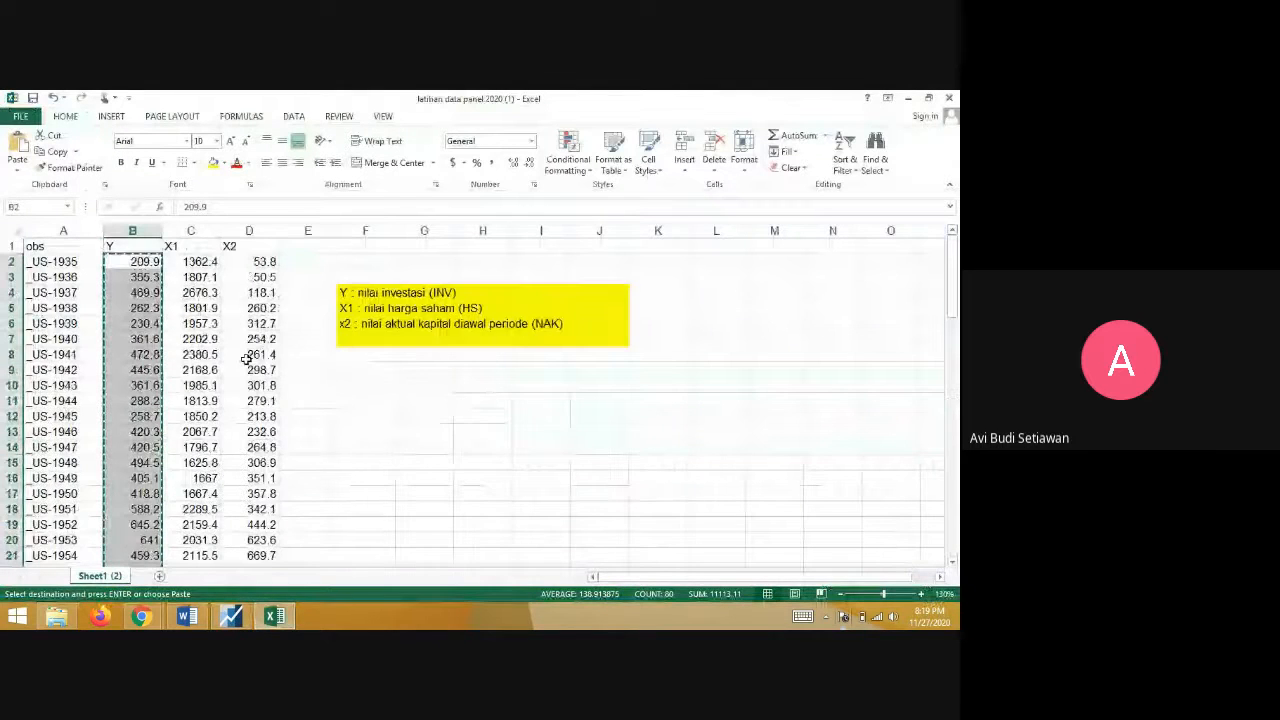
{"action": "left_click_drag", "start_coordinate": [205, 265], "coordinate": [200, 534]}
{"action": "key", "text": "ctrl+c"}
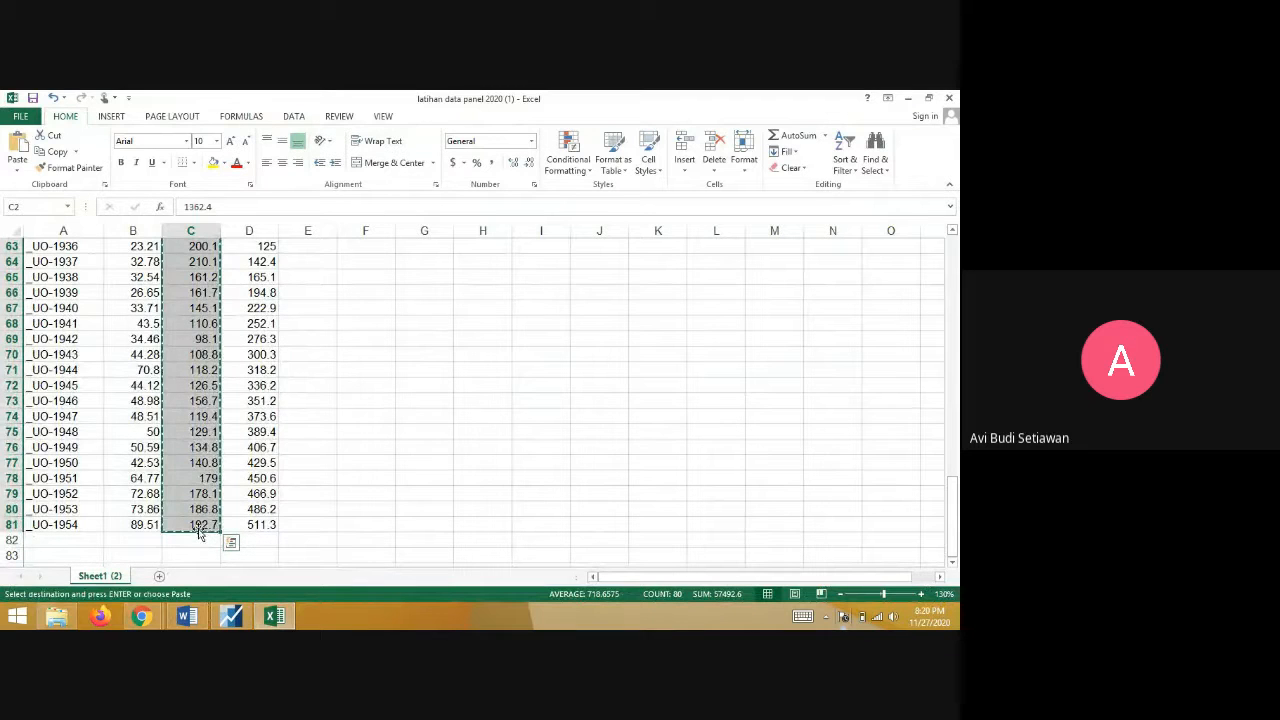
{"action": "scroll", "coordinate": [200, 530], "scroll_direction": "up", "scroll_amount": 14}
{"action": "scroll", "coordinate": [200, 530], "scroll_direction": "up", "scroll_amount": 7}
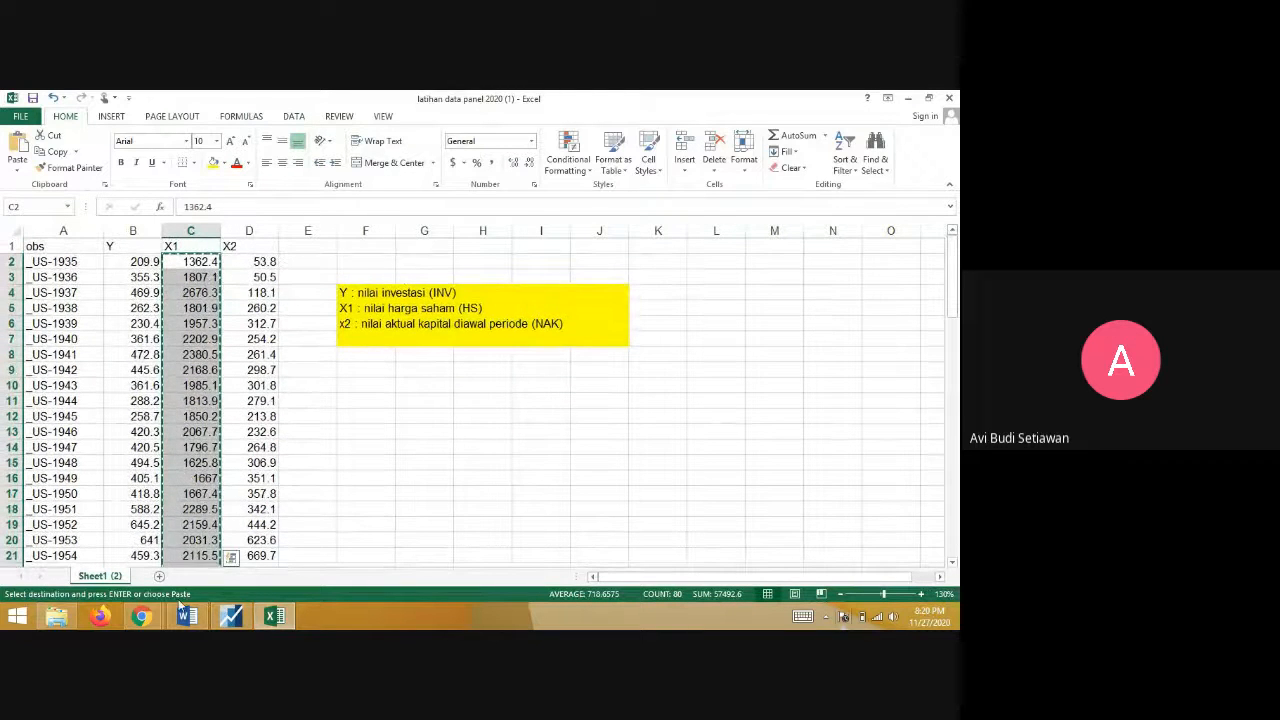
- Switch to EViews, paste the copied X1 values into the x1 series starting at observation 1-35, and close the series
{"action": "left_click", "coordinate": [231, 616]}
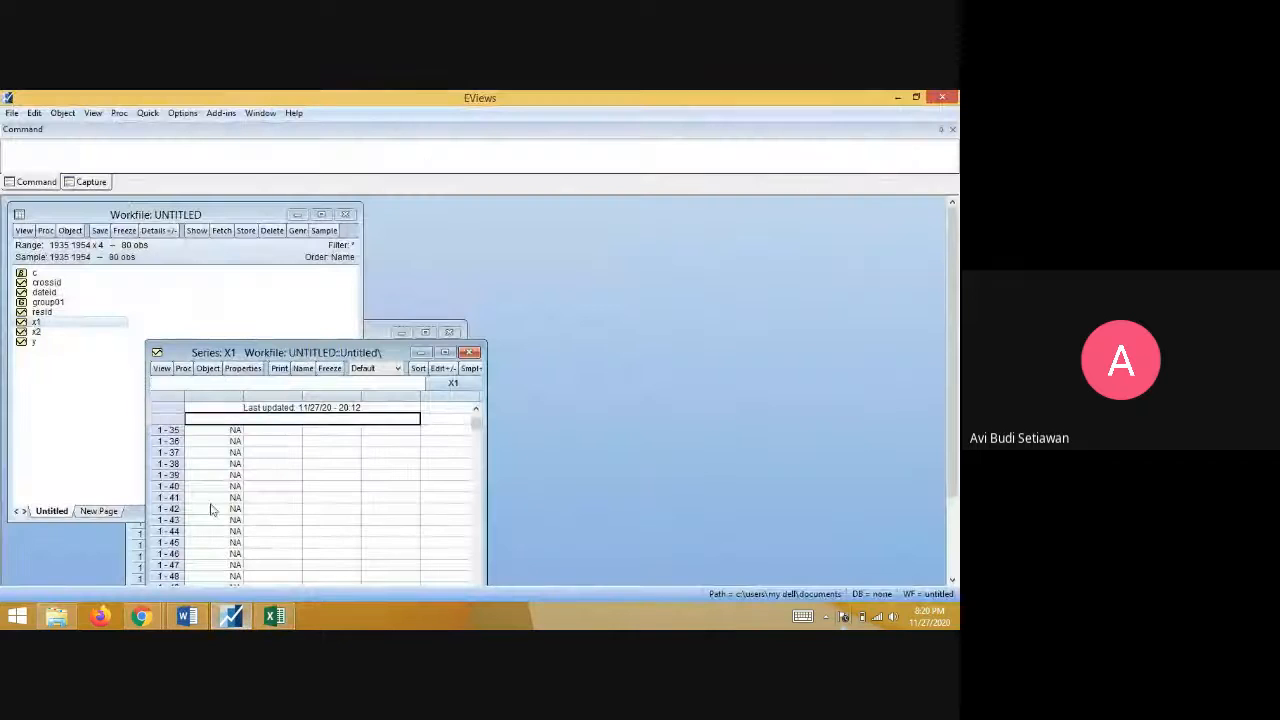
{"action": "left_click", "coordinate": [232, 432]}
{"action": "right_click", "coordinate": [228, 431]}
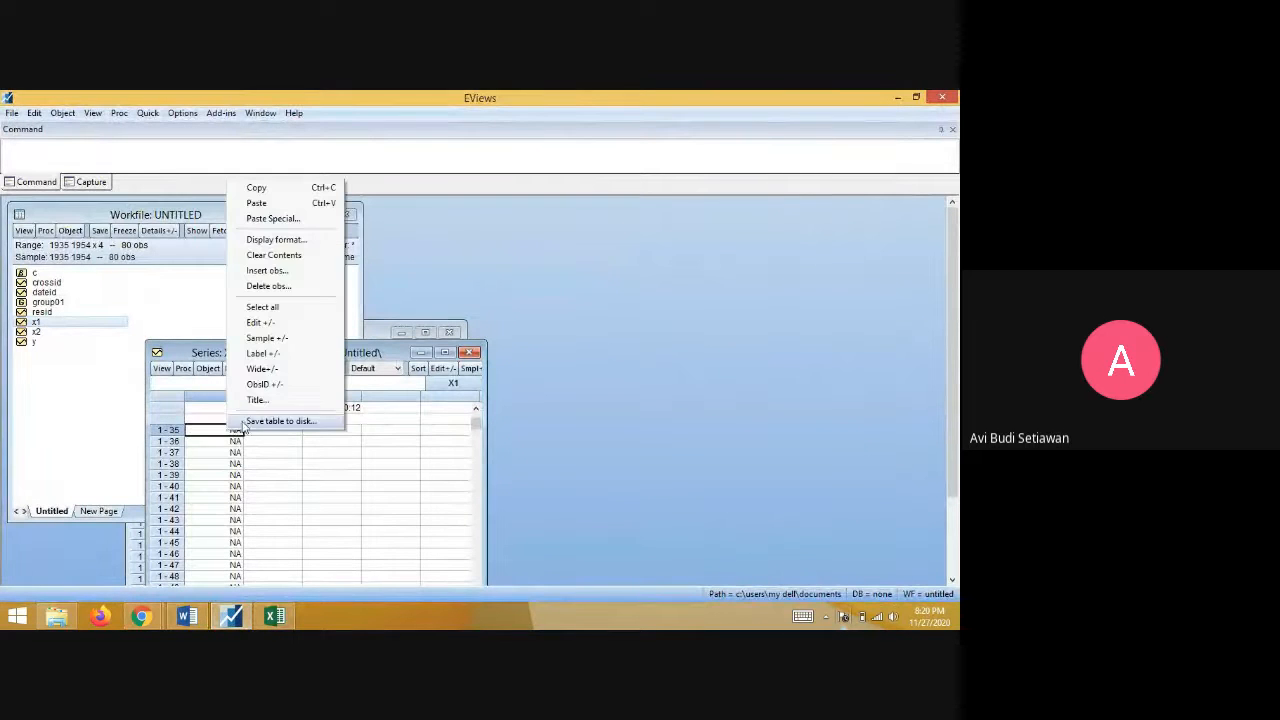
{"action": "left_click", "coordinate": [262, 203]}
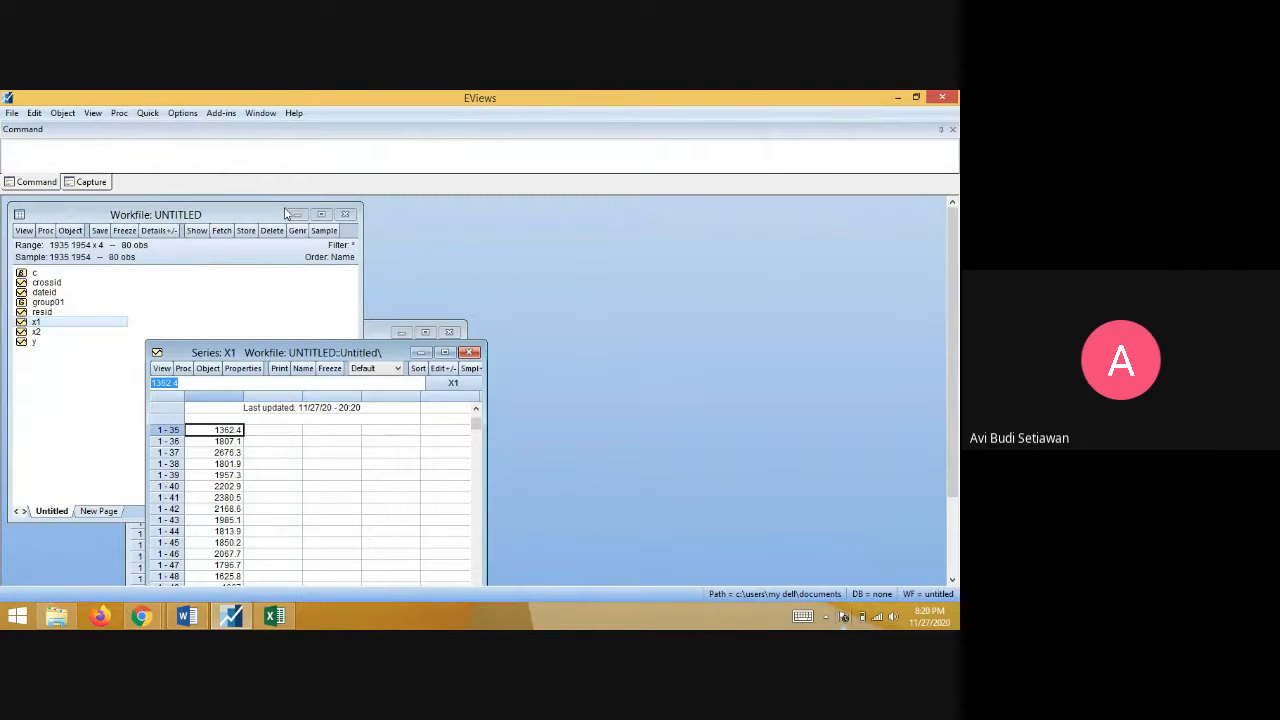
{"action": "left_click", "coordinate": [470, 353]}
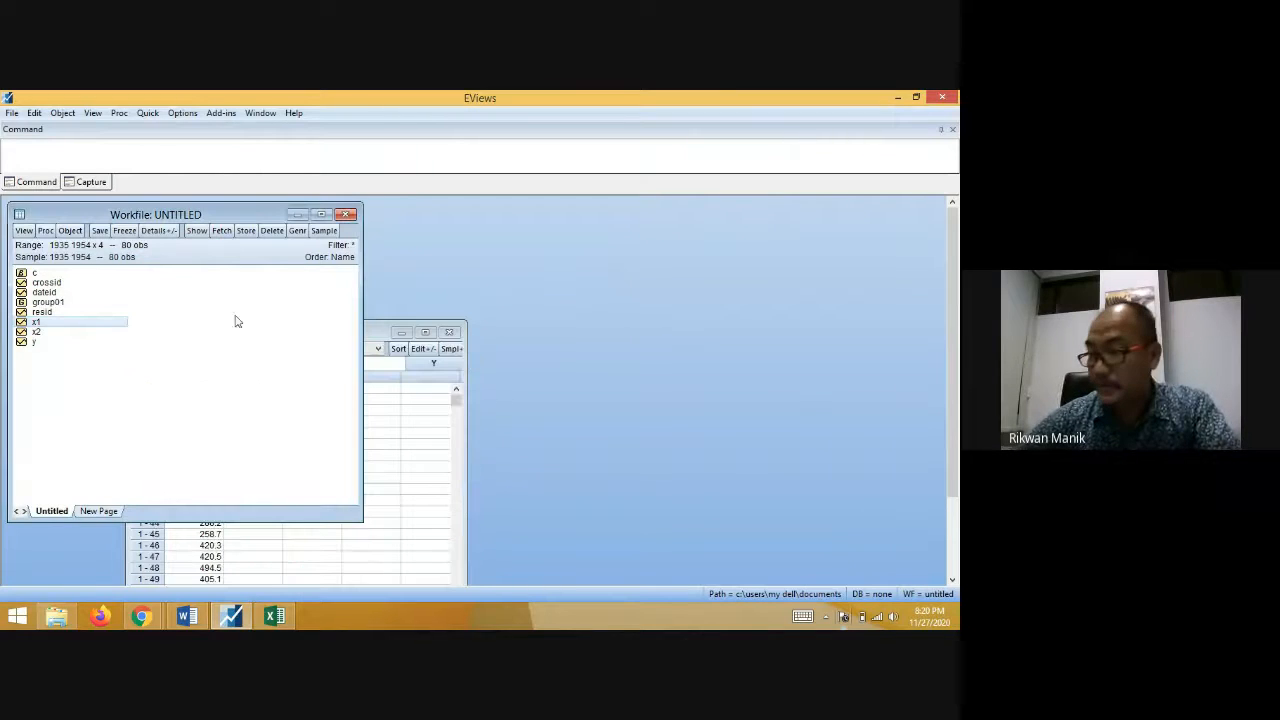
- Open the x2 series, then switch to Excel and copy the X2 values from D2:D81
{"action": "double_click", "coordinate": [36, 331]}
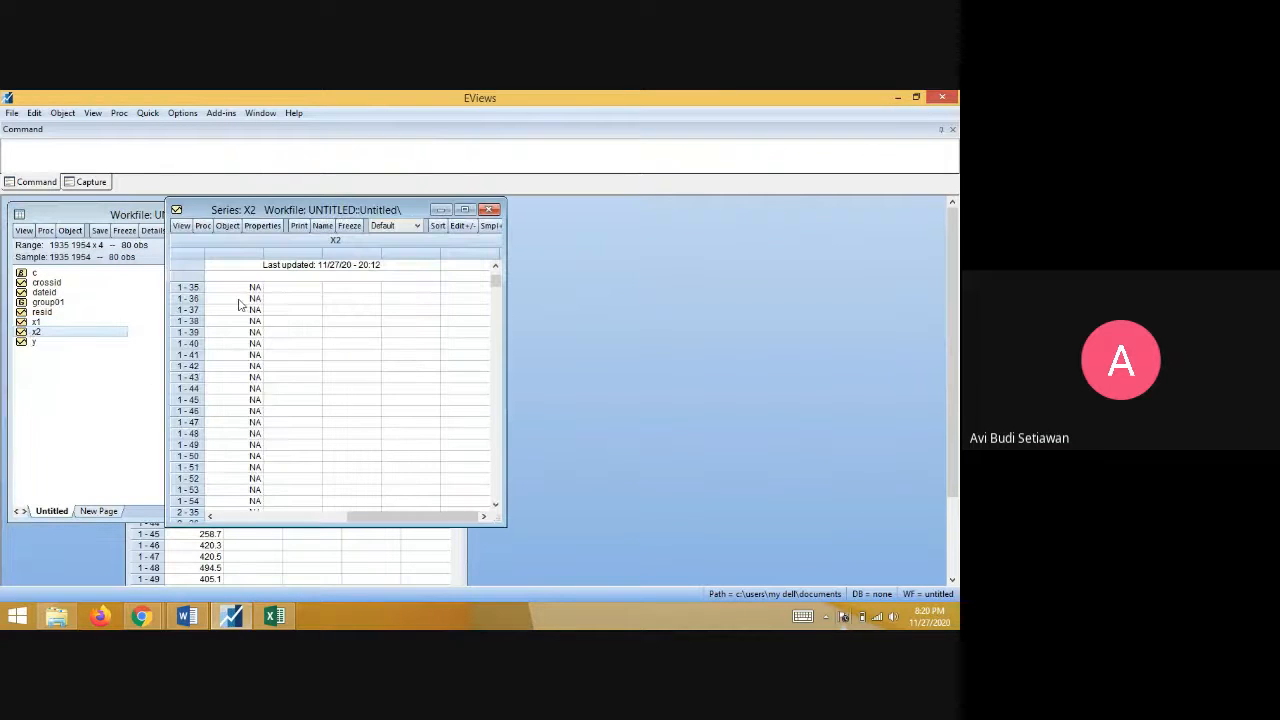
{"action": "left_click", "coordinate": [275, 615]}
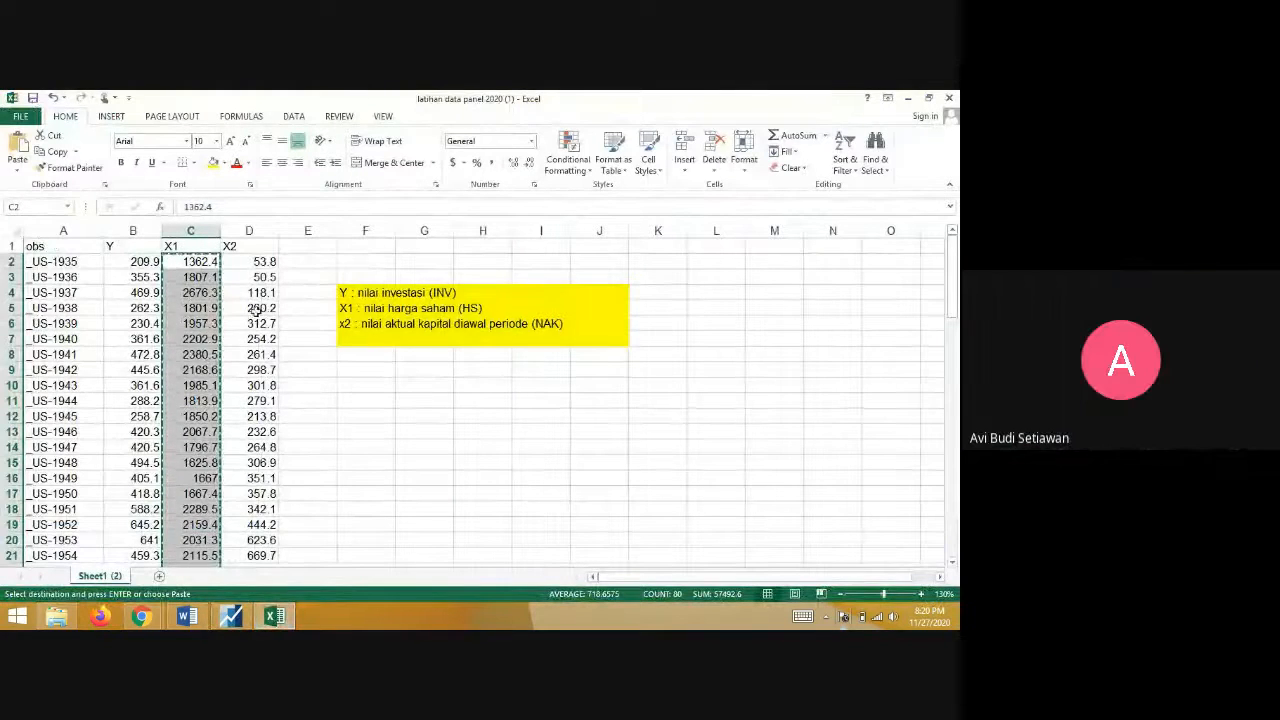
{"action": "left_click_drag", "start_coordinate": [263, 262], "coordinate": [249, 526]}
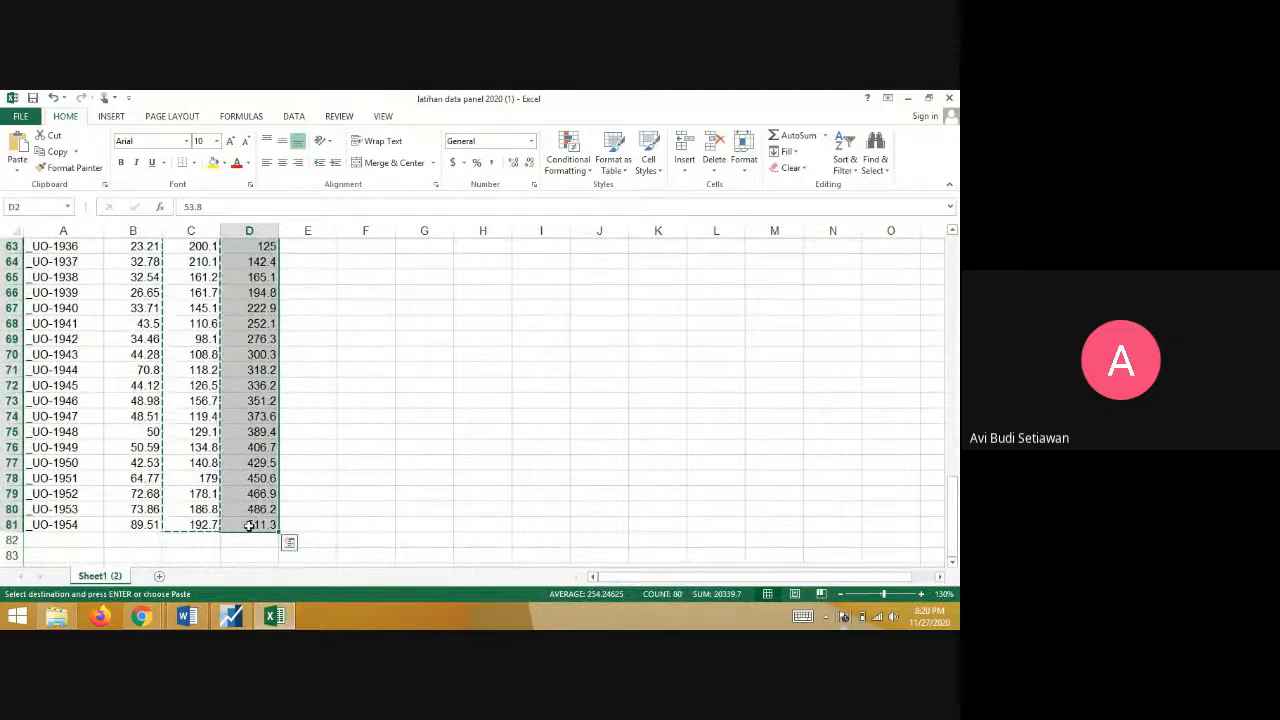
{"action": "scroll", "coordinate": [250, 528], "scroll_direction": "up", "scroll_amount": 20}
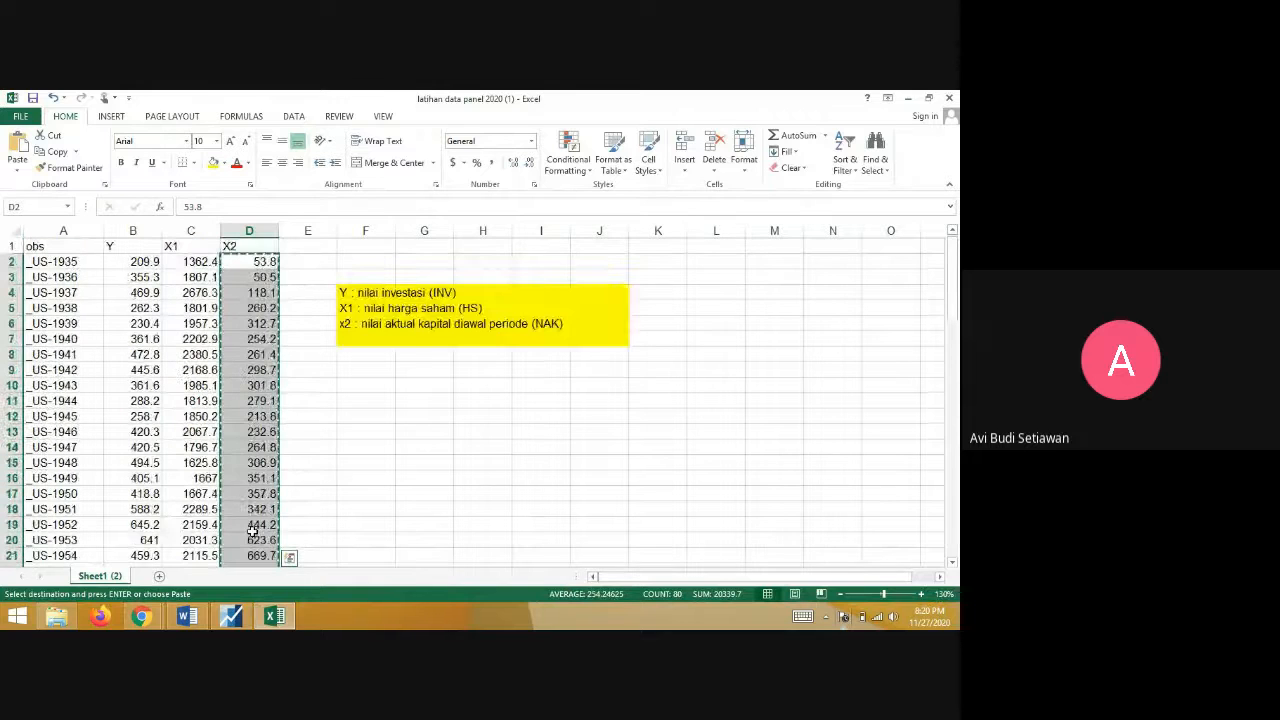
- Back in EViews, enable editing on the x2 series, paste the X2 values starting at observation 1-35, and close the series
{"action": "left_click", "coordinate": [231, 615]}
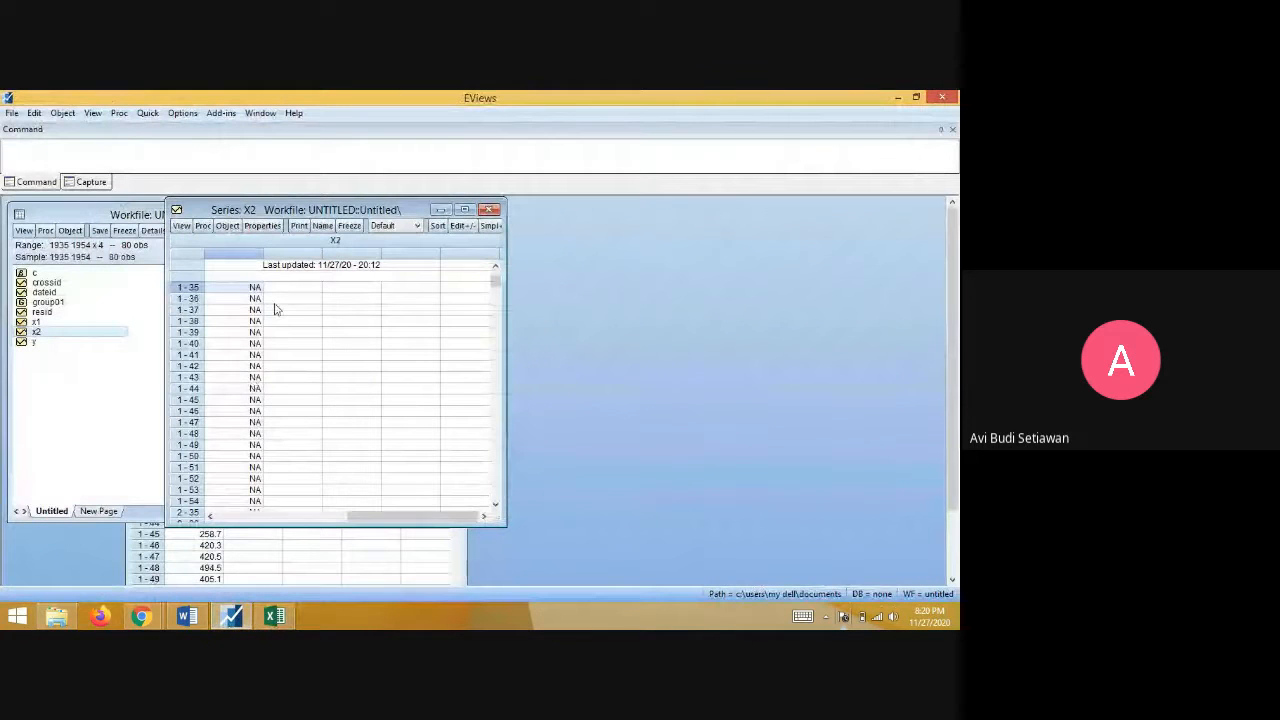
{"action": "right_click", "coordinate": [248, 289]}
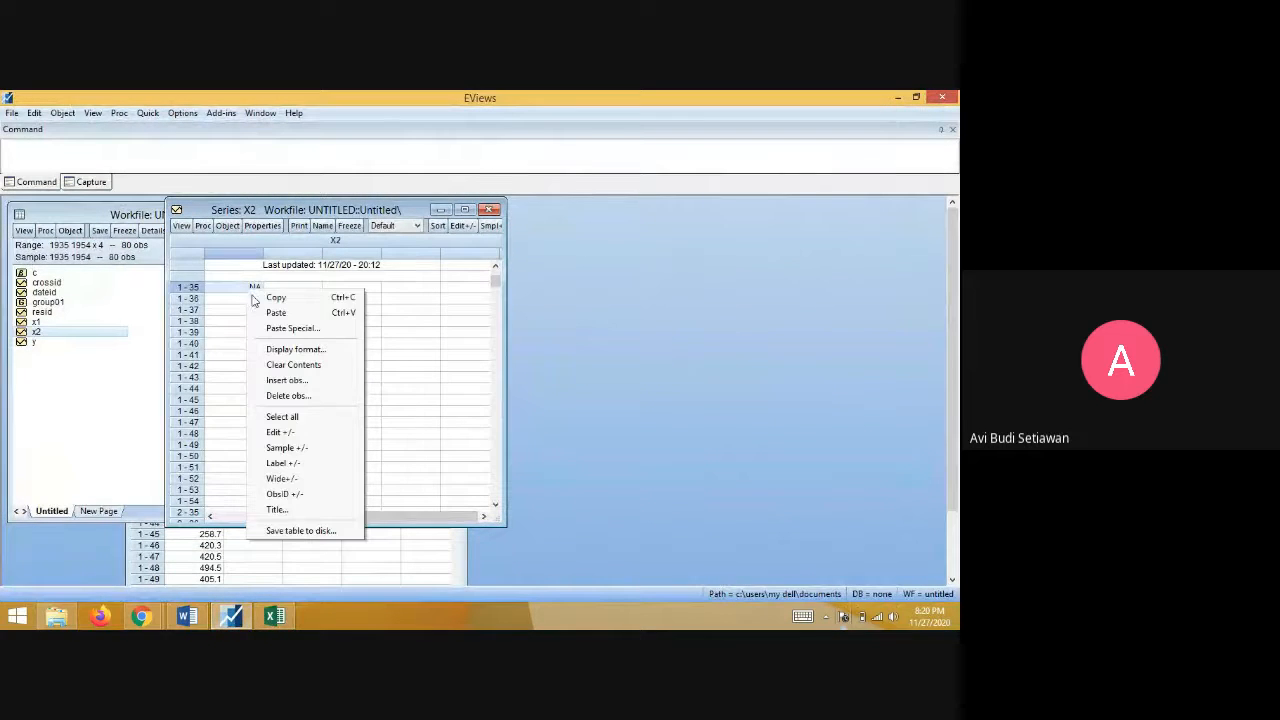
{"action": "left_click", "coordinate": [280, 315]}
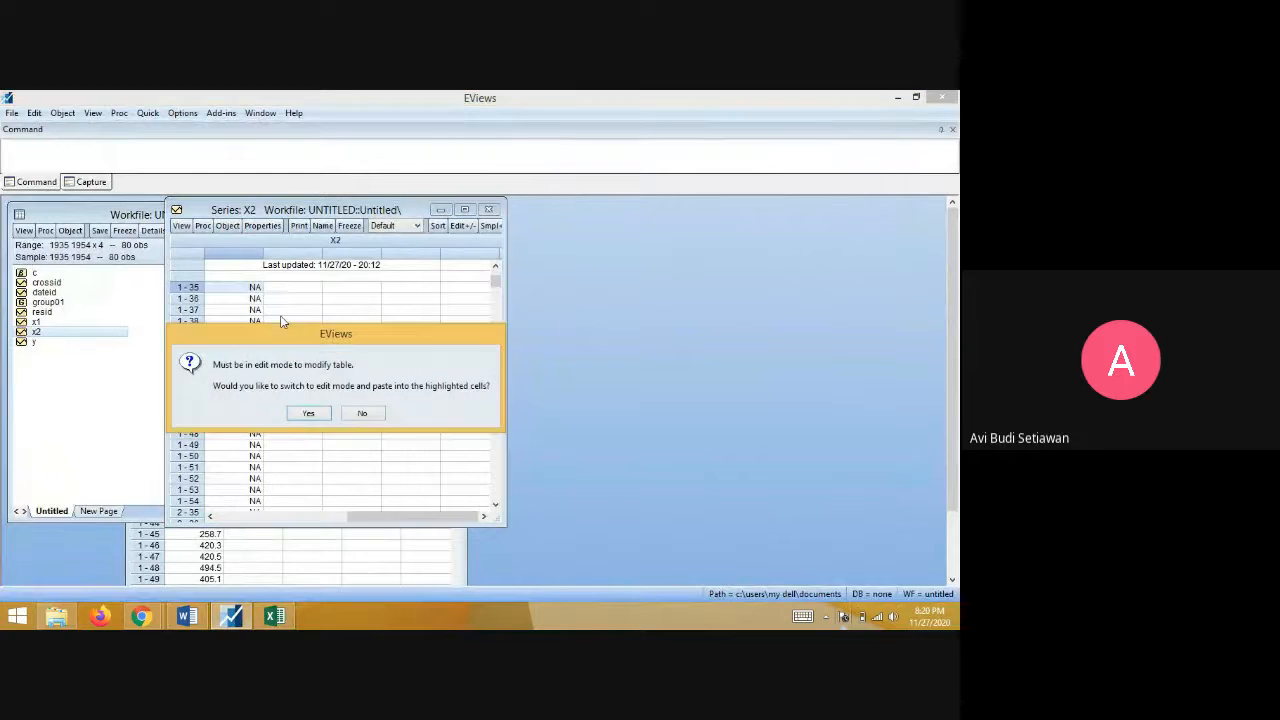
{"action": "left_click", "coordinate": [351, 412]}
{"action": "left_click", "coordinate": [458, 225]}
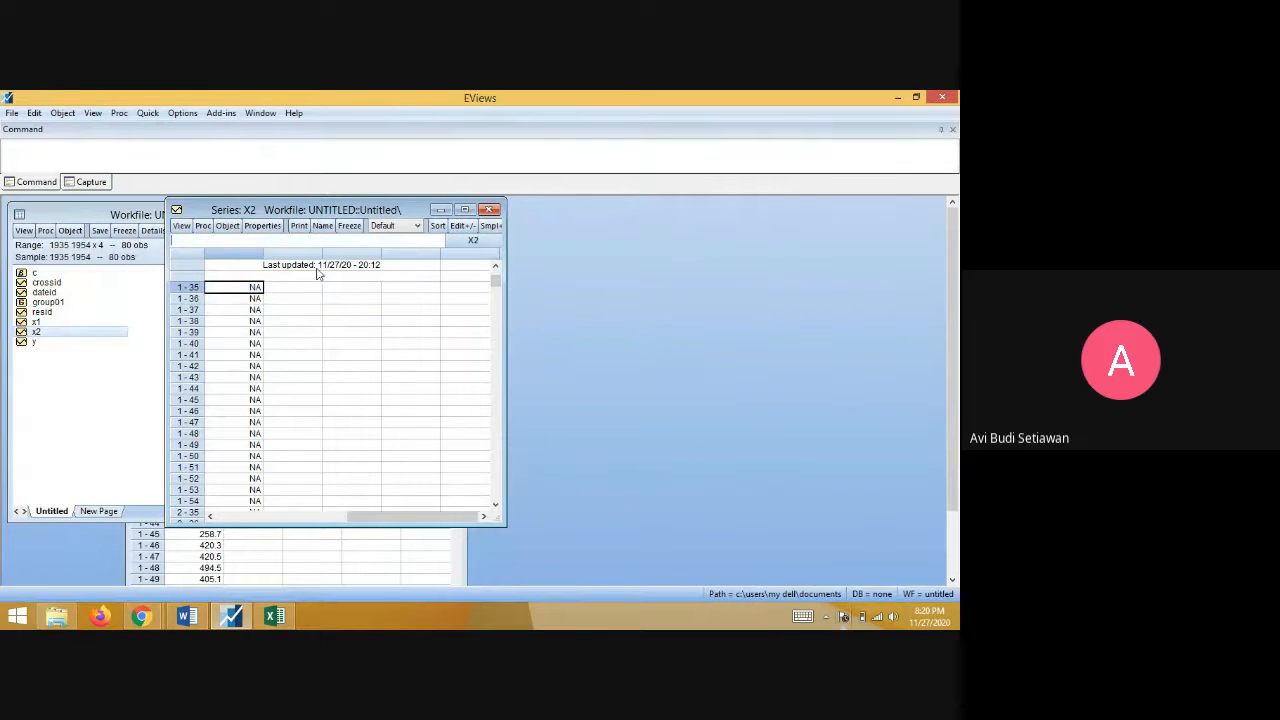
{"action": "key", "text": "ctrl+v"}
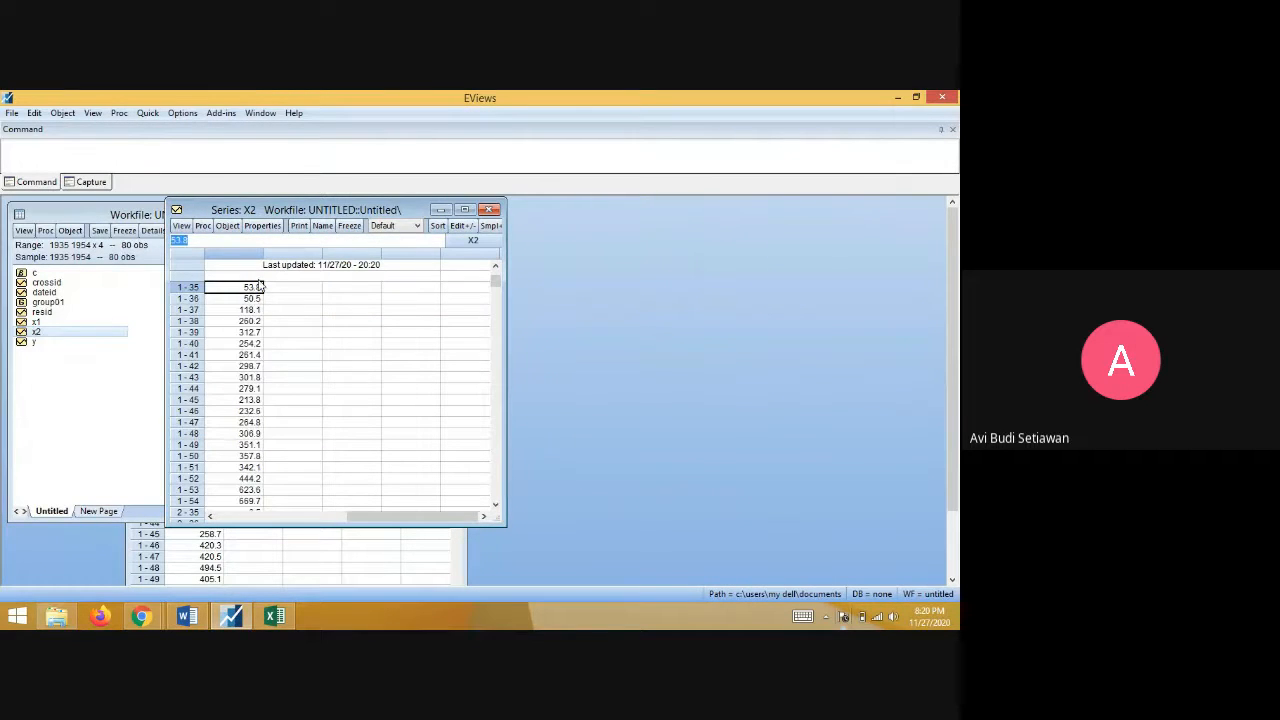
{"action": "left_click", "coordinate": [490, 210]}
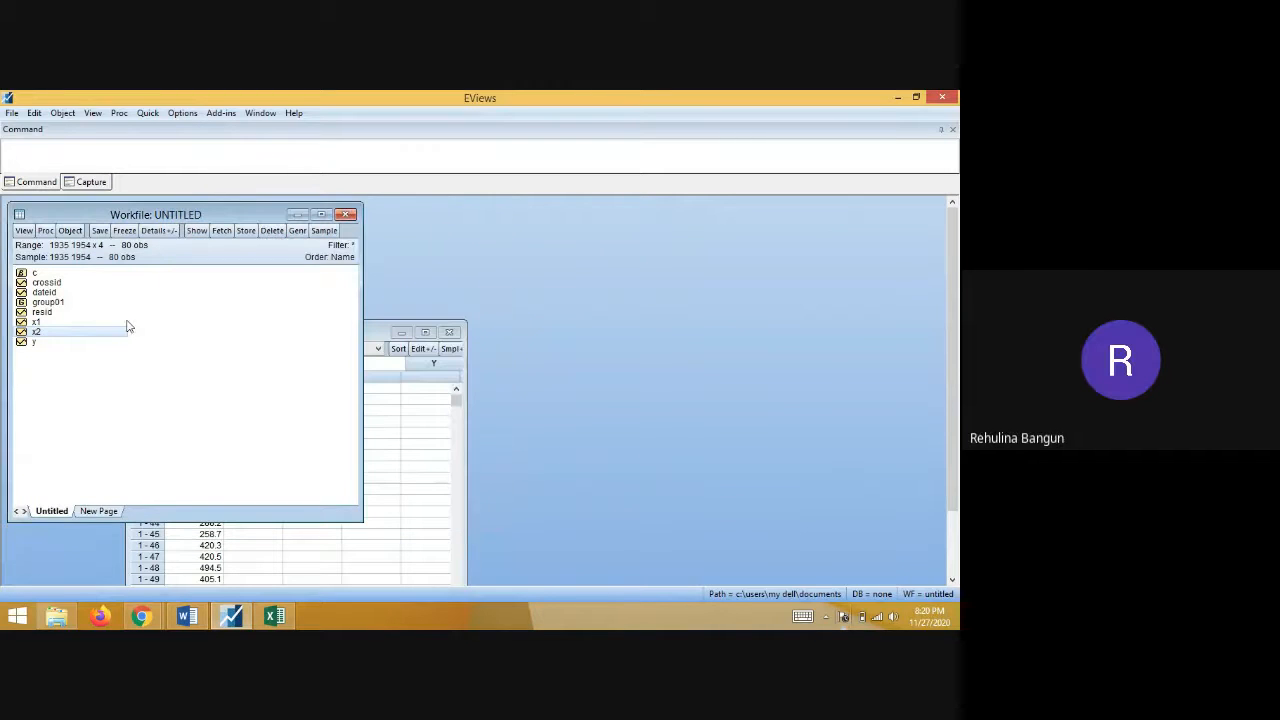
- Open group01 and review its Y, X1 and X2 values across the cross-sections, comparing the observation labels with the Excel sheet
{"action": "double_click", "coordinate": [50, 302]}
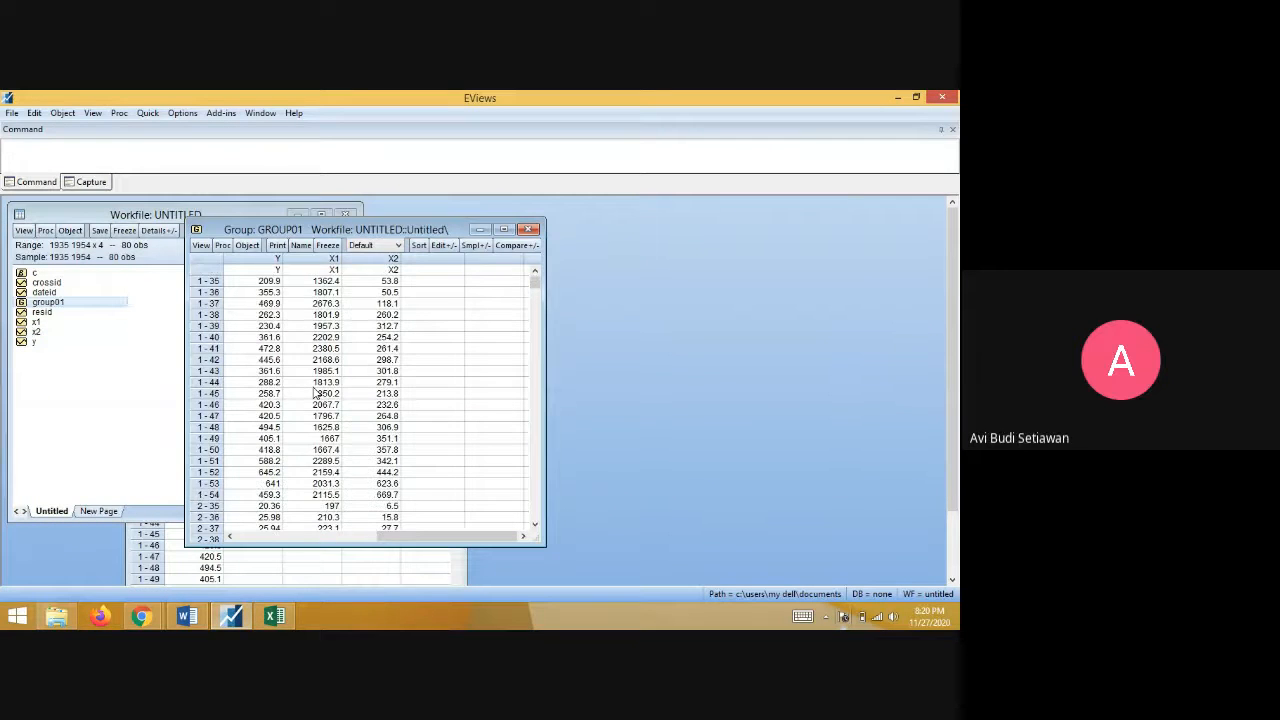
{"action": "left_click", "coordinate": [203, 282]}
{"action": "right_click", "coordinate": [201, 284]}
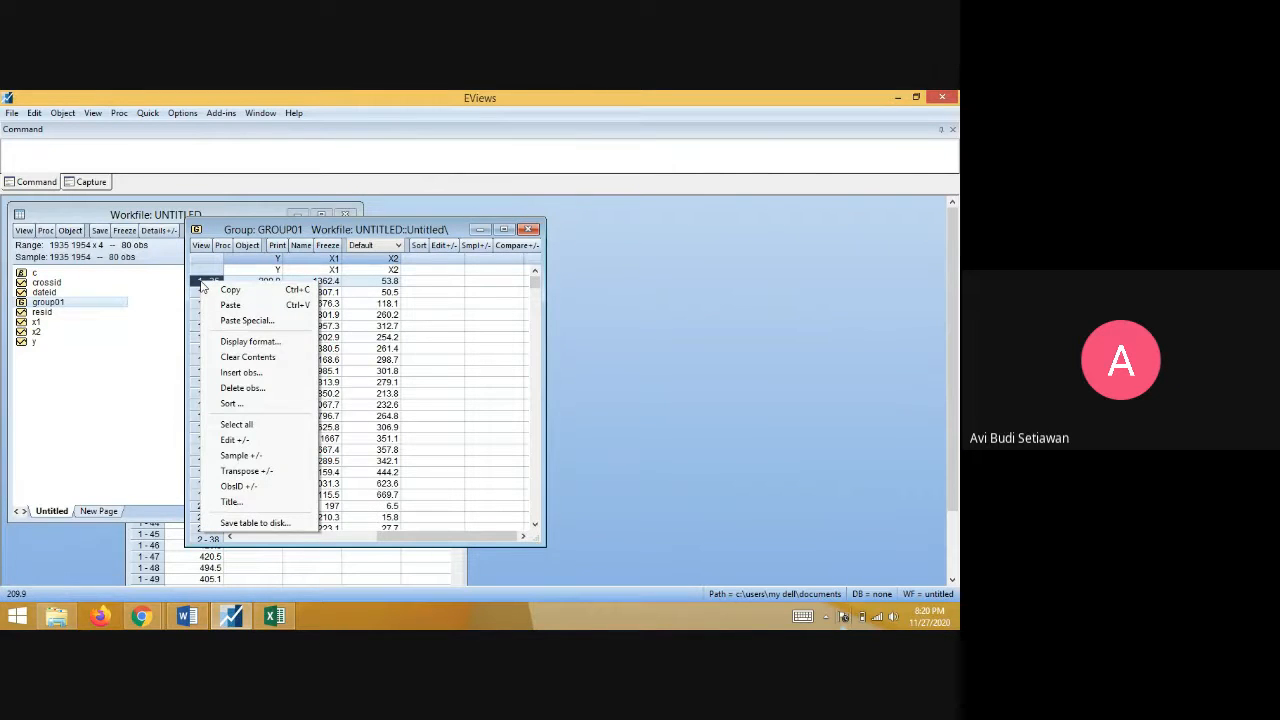
{"action": "left_click", "coordinate": [188, 385]}
{"action": "scroll", "coordinate": [235, 363], "scroll_direction": "down", "scroll_amount": 1}
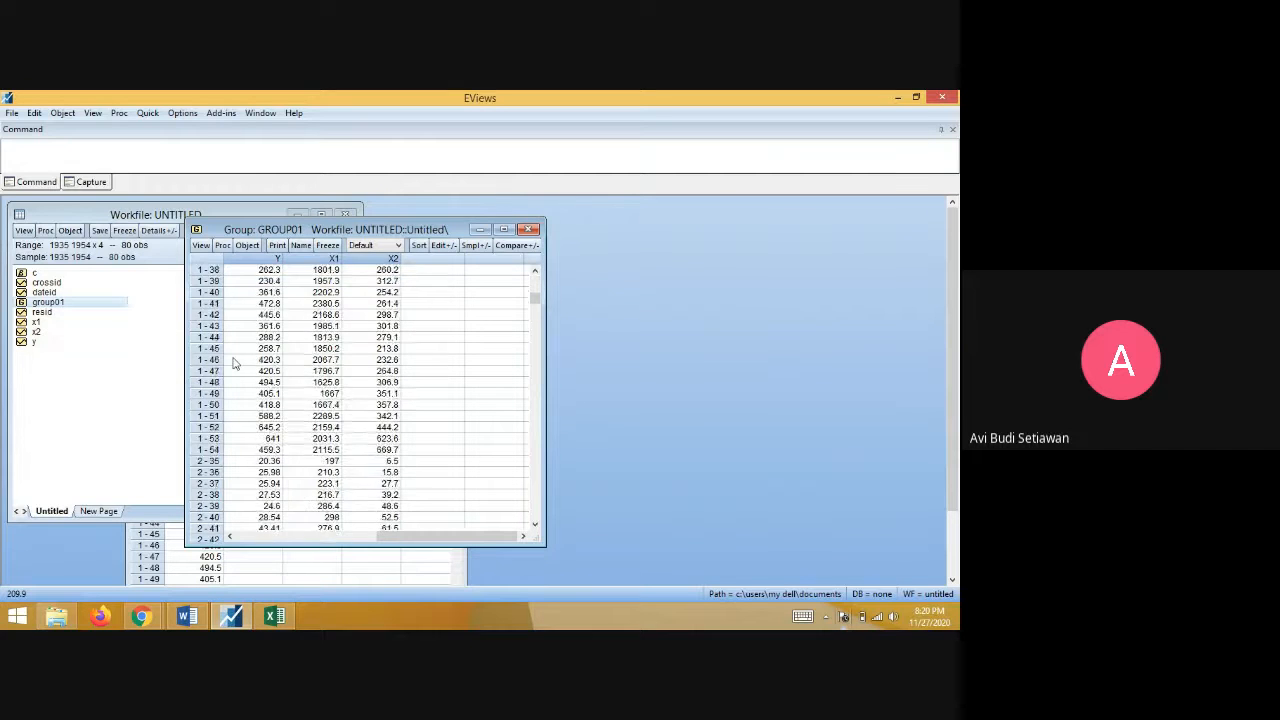
{"action": "scroll", "coordinate": [233, 363], "scroll_direction": "down", "scroll_amount": 7}
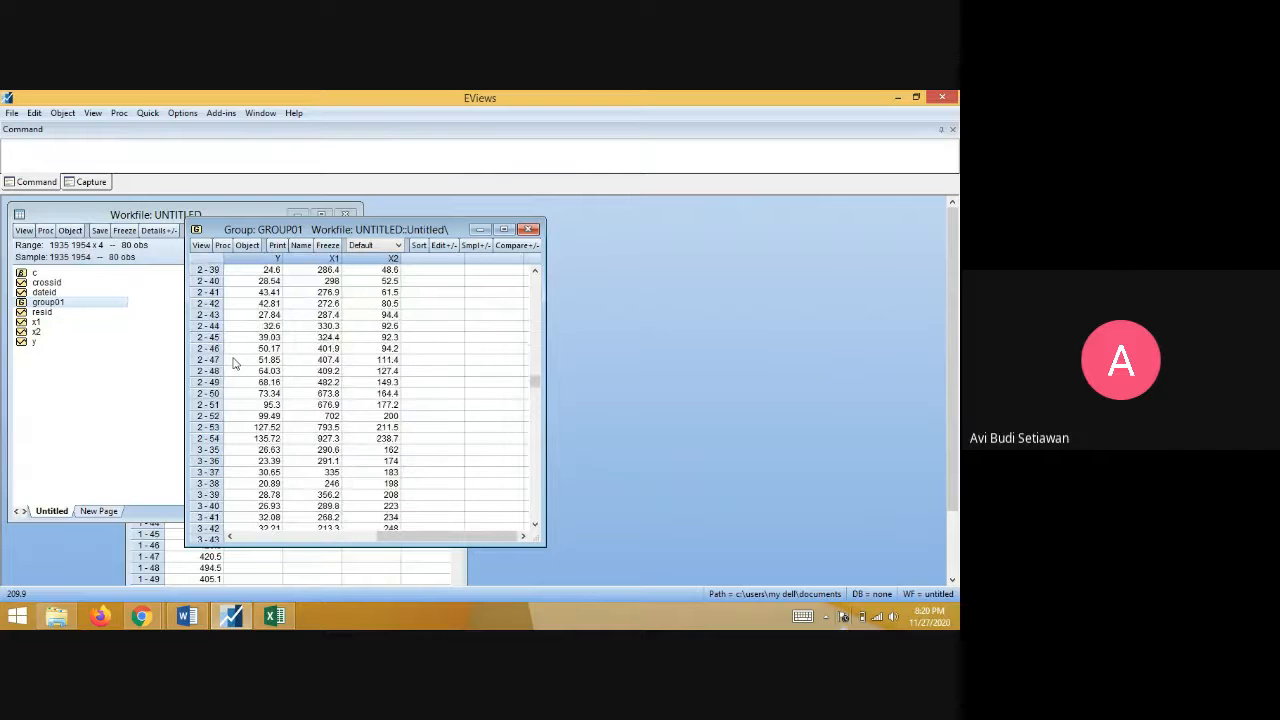
{"action": "scroll", "coordinate": [233, 363], "scroll_direction": "down", "scroll_amount": 9}
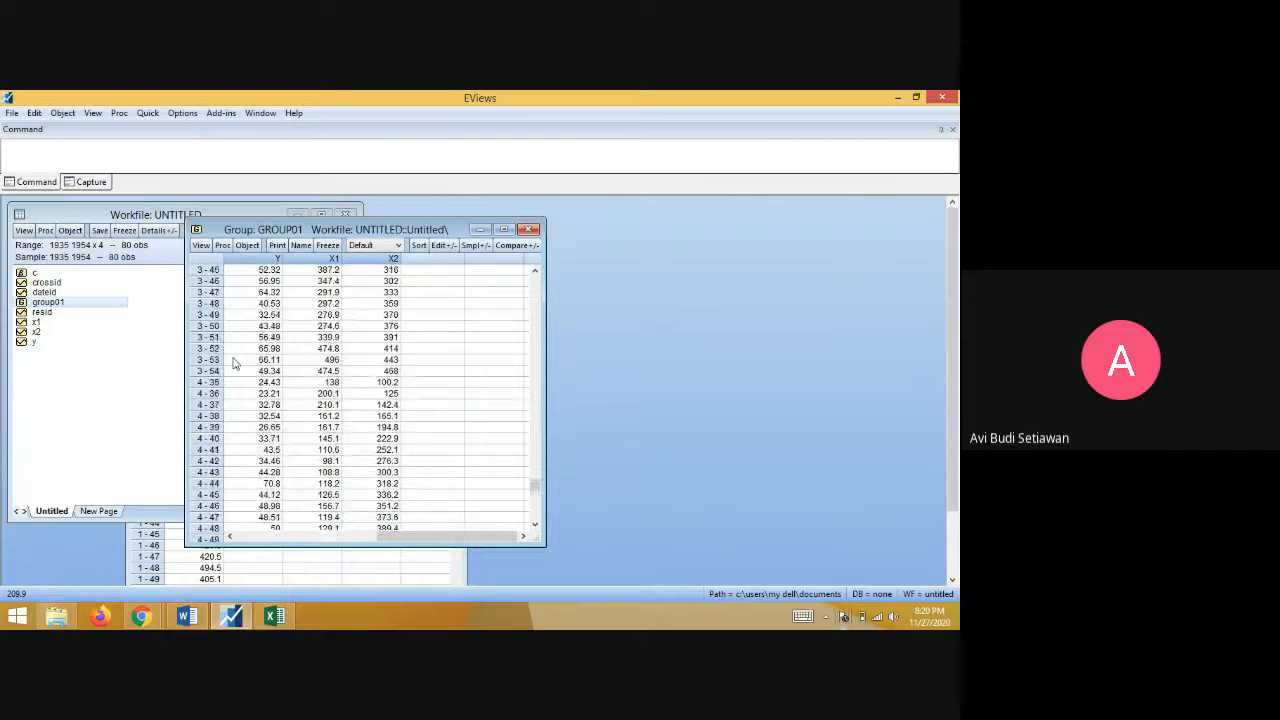
{"action": "scroll", "coordinate": [233, 363], "scroll_direction": "down", "scroll_amount": 1}
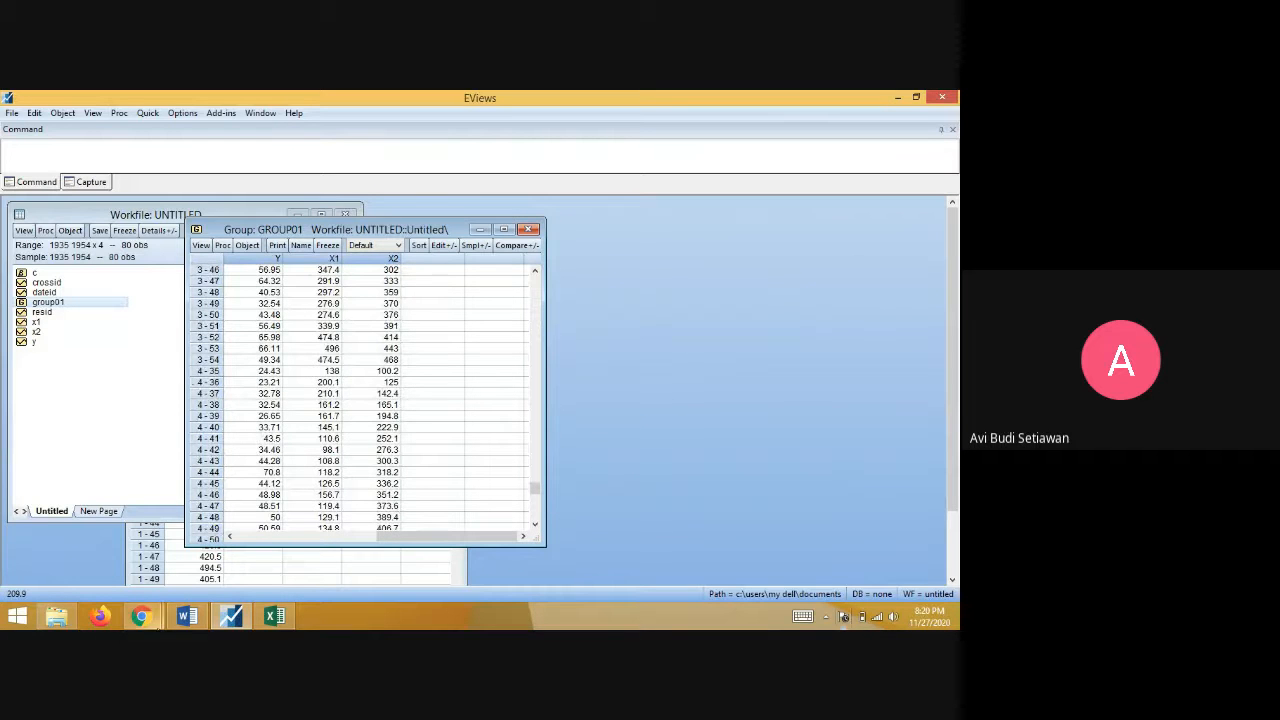
{"action": "left_click", "coordinate": [274, 615]}
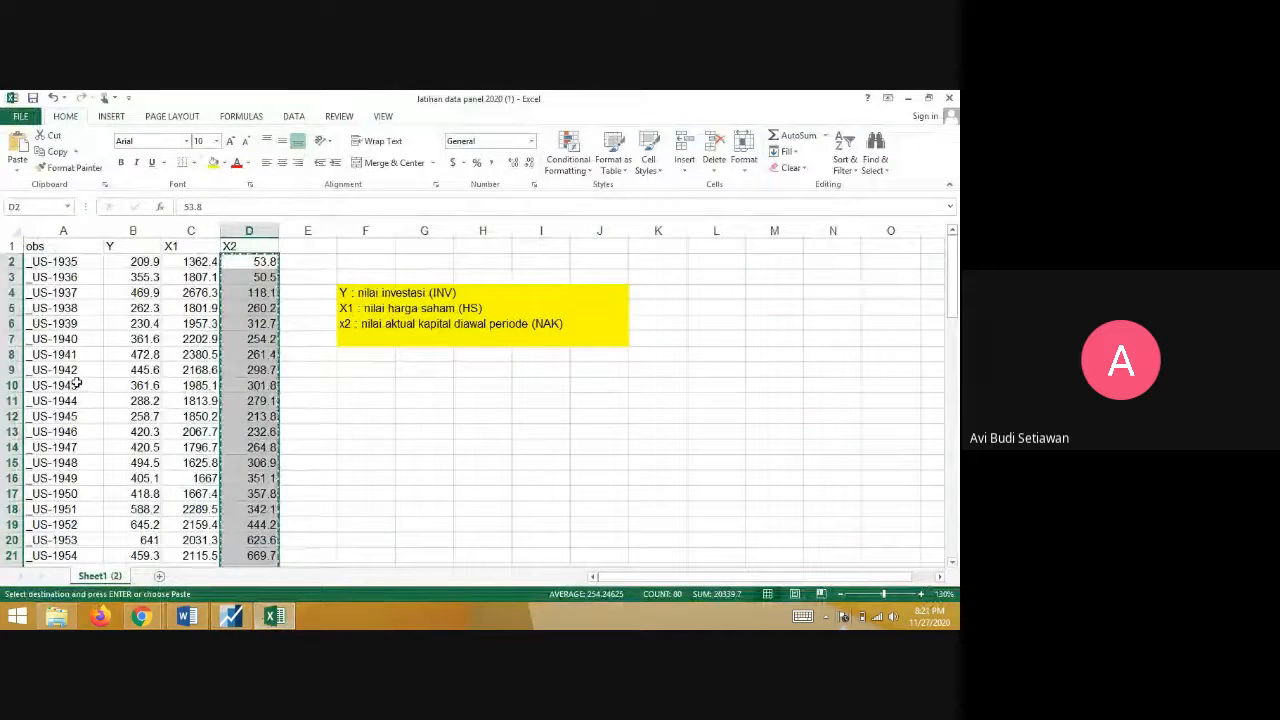
{"action": "left_click", "coordinate": [231, 616]}
{"action": "scroll", "coordinate": [209, 280], "scroll_direction": "down", "scroll_amount": 2}
{"action": "scroll", "coordinate": [209, 280], "scroll_direction": "up", "scroll_amount": 5}
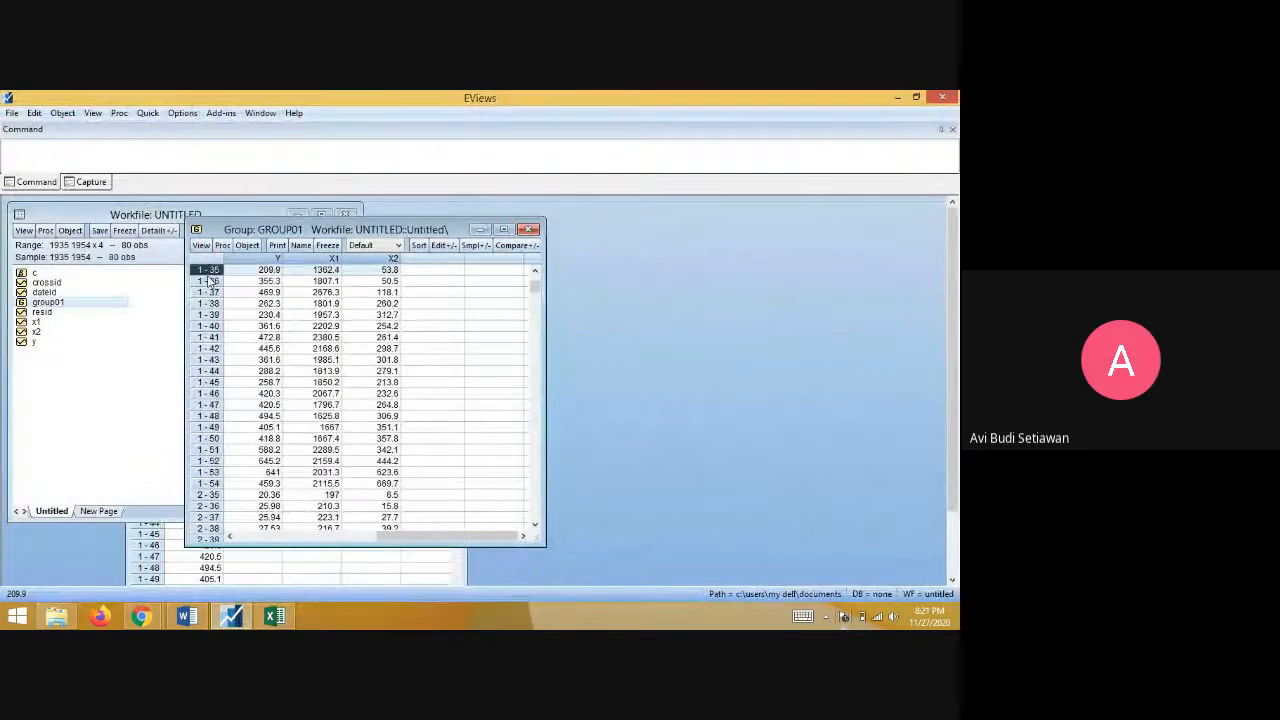
{"action": "scroll", "coordinate": [196, 376], "scroll_direction": "down", "scroll_amount": 1}
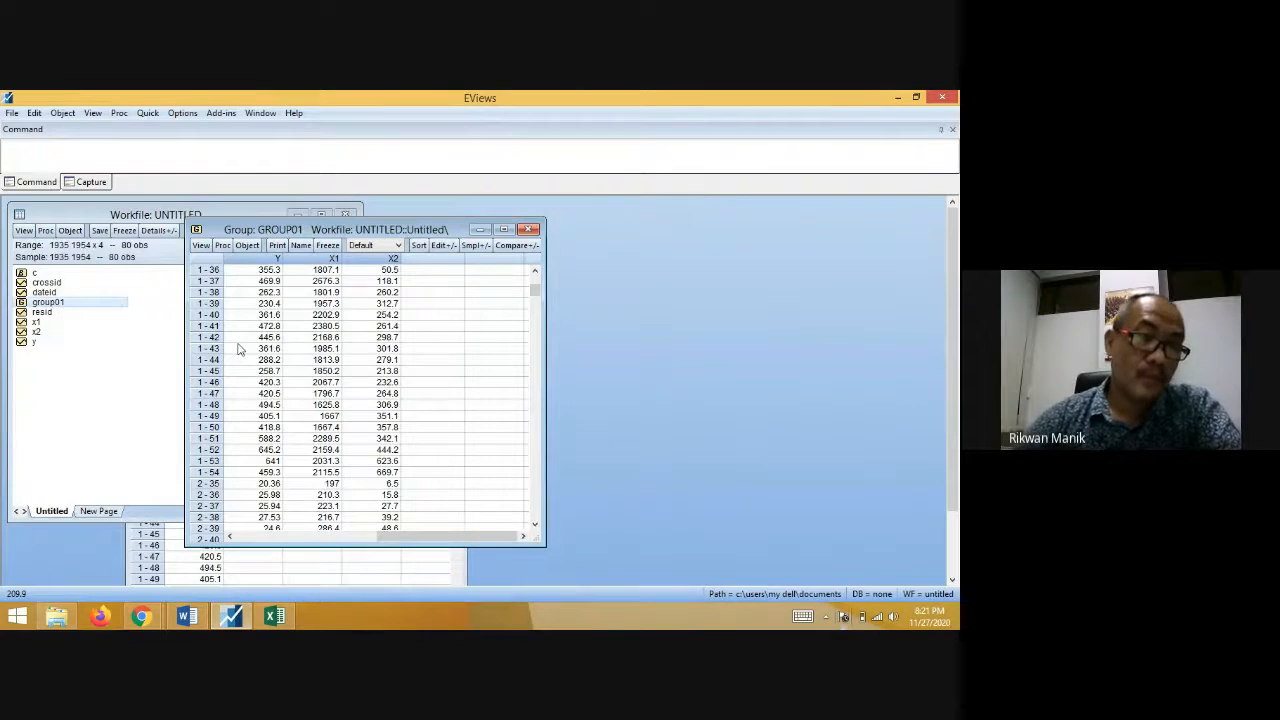
- Turn on edit mode for the group01 spreadsheet
{"action": "left_click", "coordinate": [200, 264]}
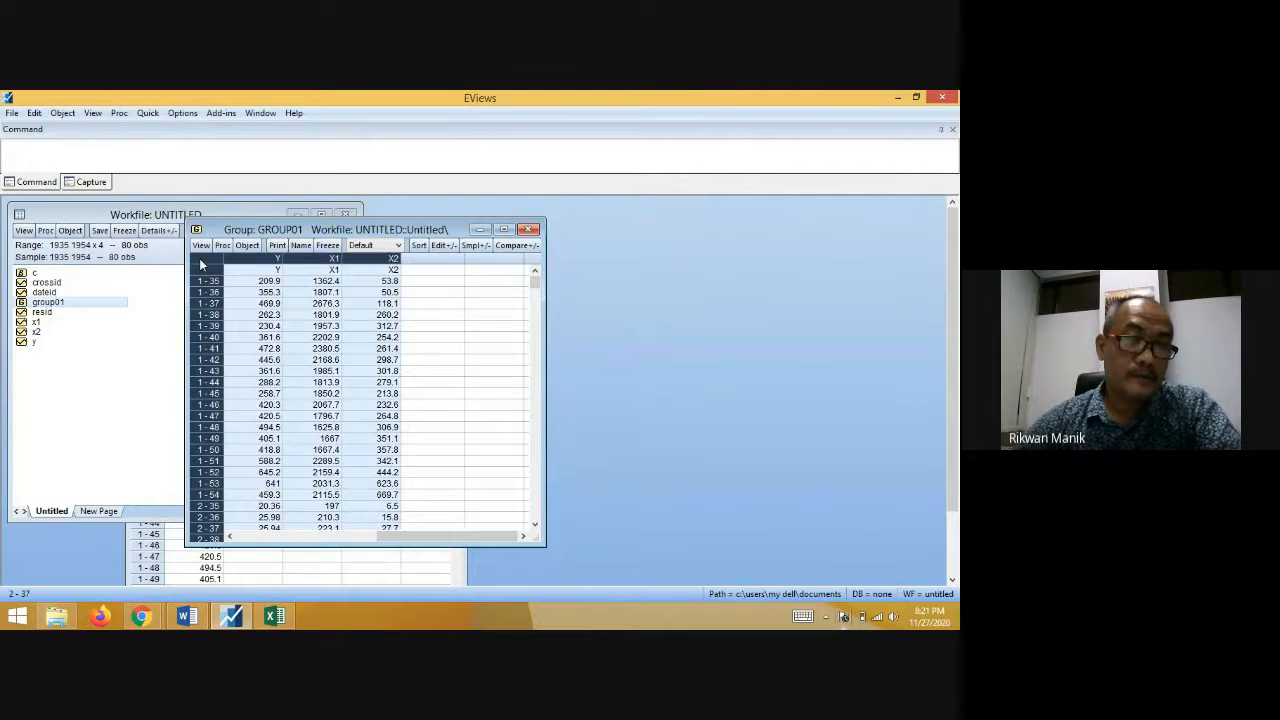
{"action": "left_click", "coordinate": [200, 283]}
{"action": "right_click", "coordinate": [200, 283]}
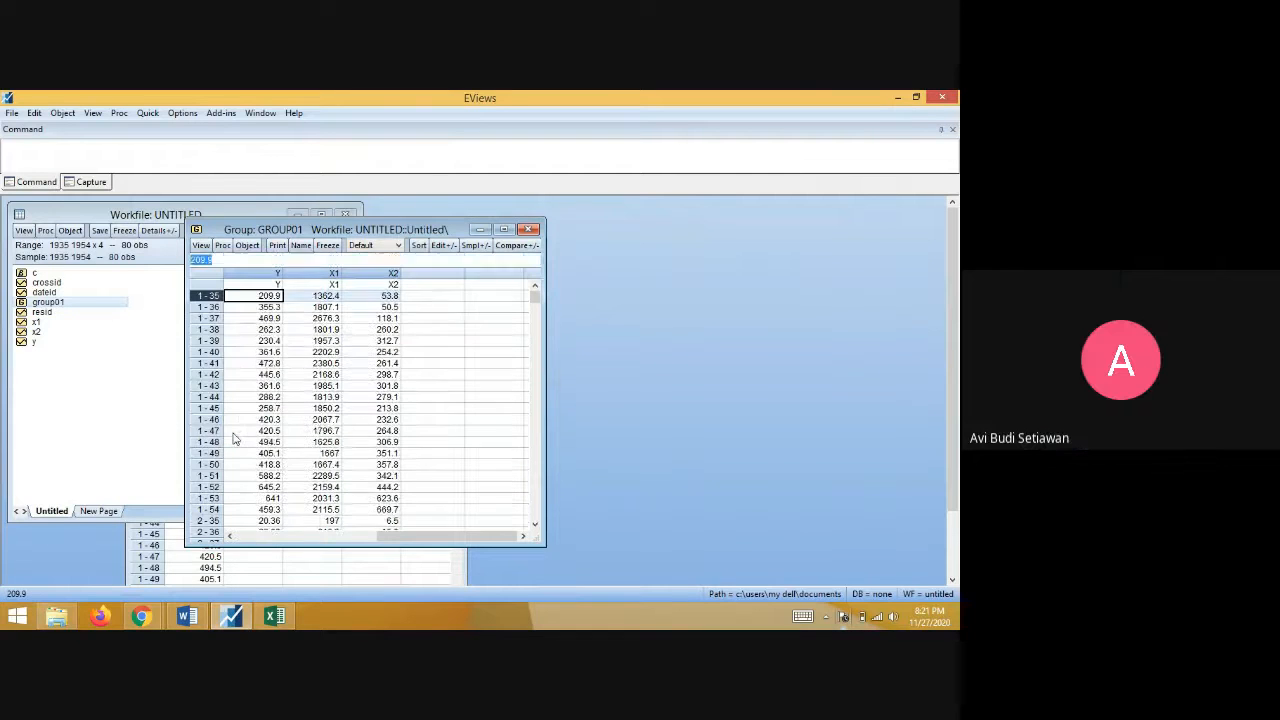
{"action": "left_click", "coordinate": [233, 436]}
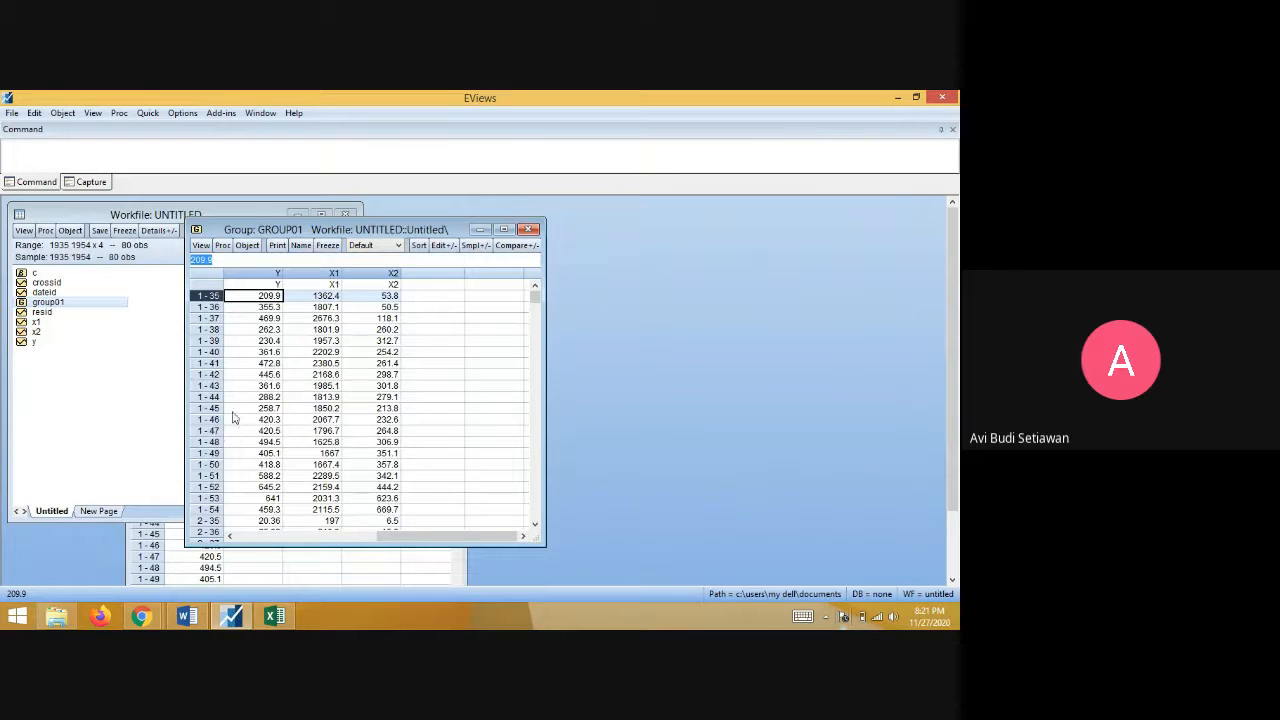
{"action": "right_click", "coordinate": [200, 300]}
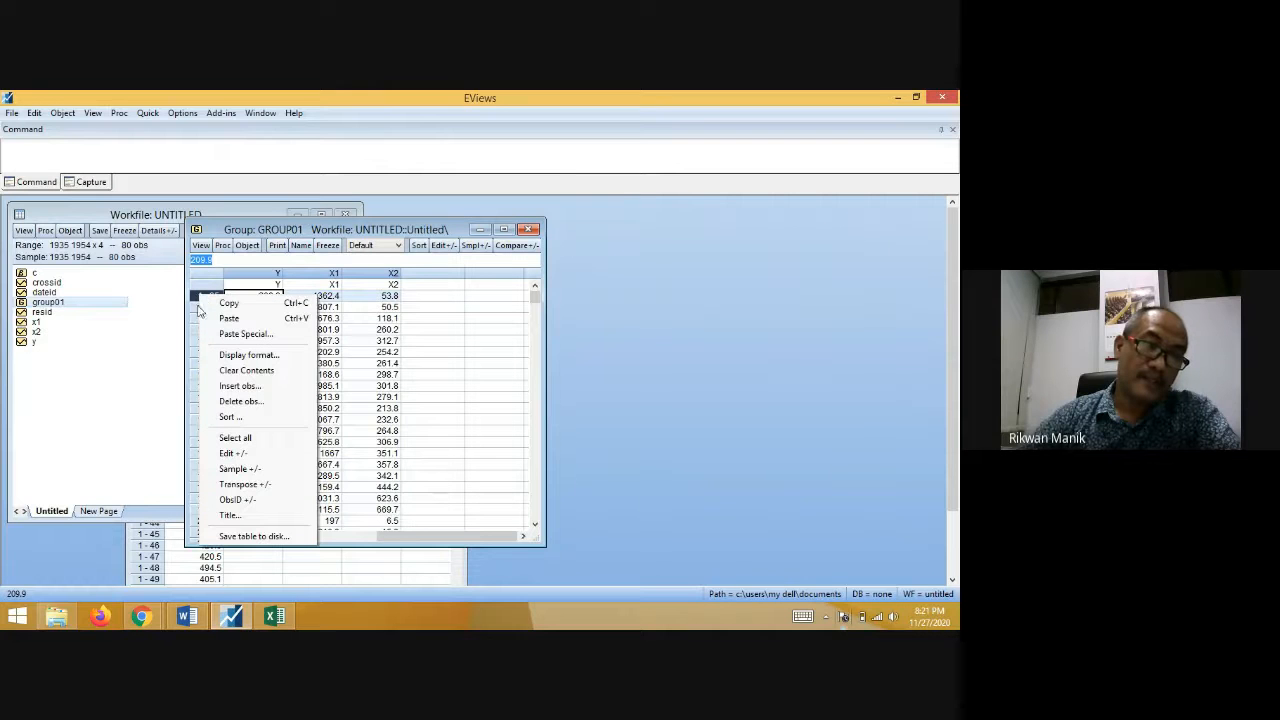
{"action": "left_click", "coordinate": [238, 469]}
{"action": "left_click", "coordinate": [216, 355]}
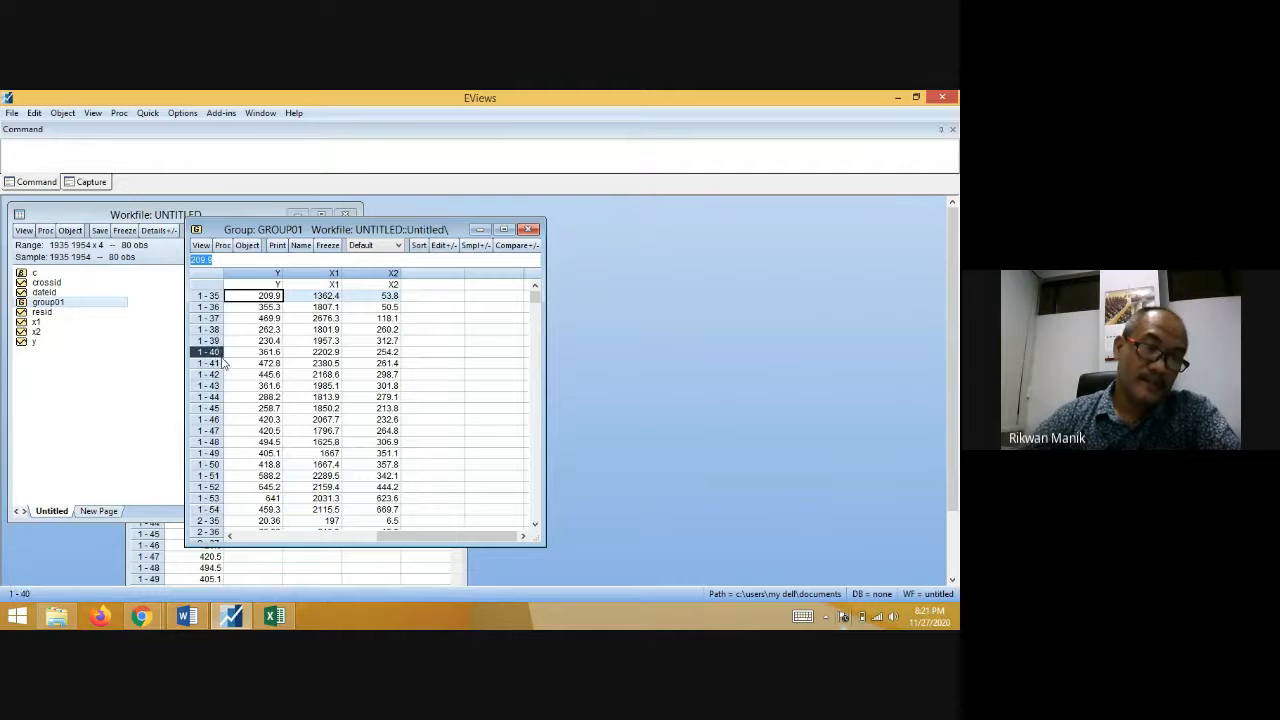
- Set the title of the group01 table to US
{"action": "left_click", "coordinate": [214, 297]}
{"action": "right_click", "coordinate": [215, 298]}
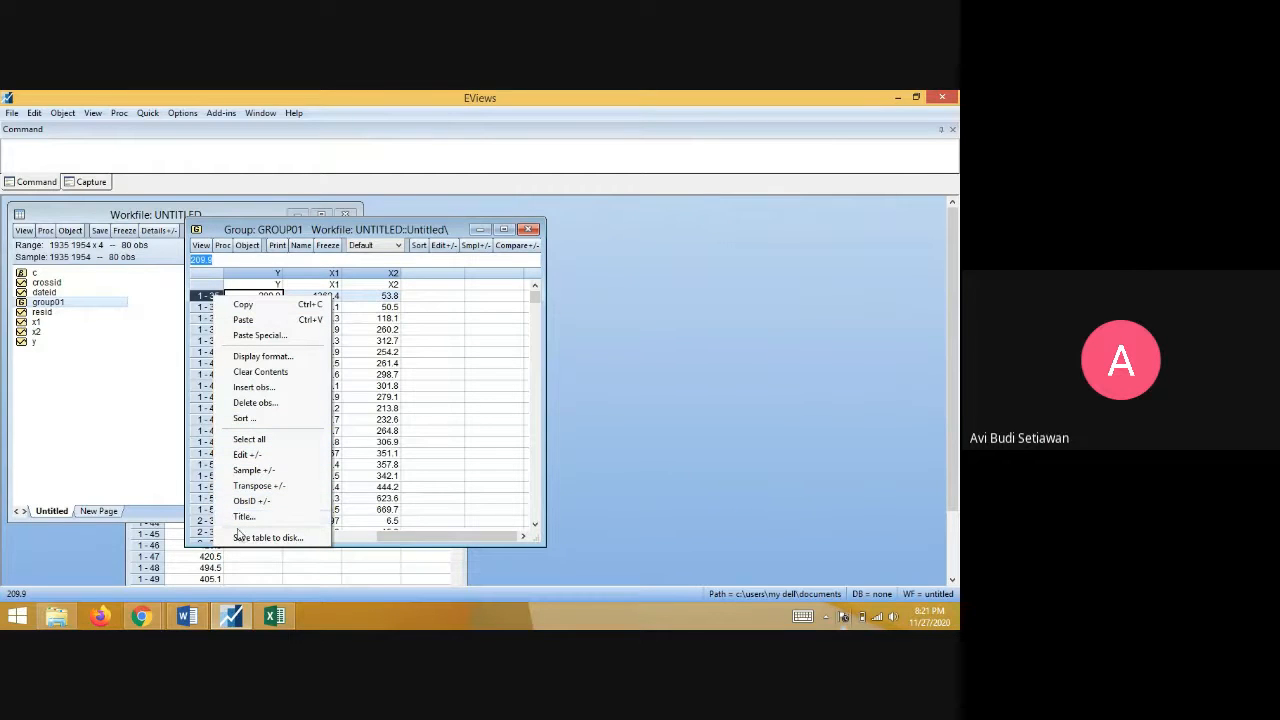
{"action": "left_click", "coordinate": [243, 516]}
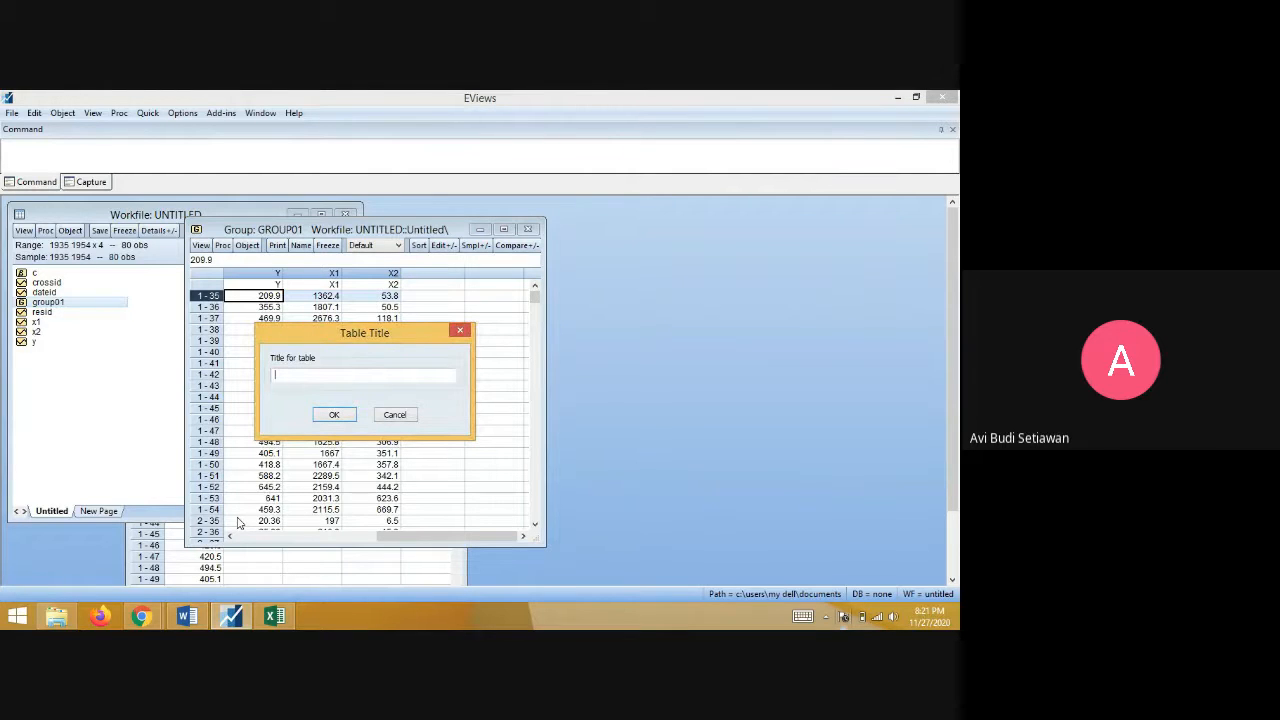
{"action": "type", "text": "us"}
{"action": "key", "text": "Return"}
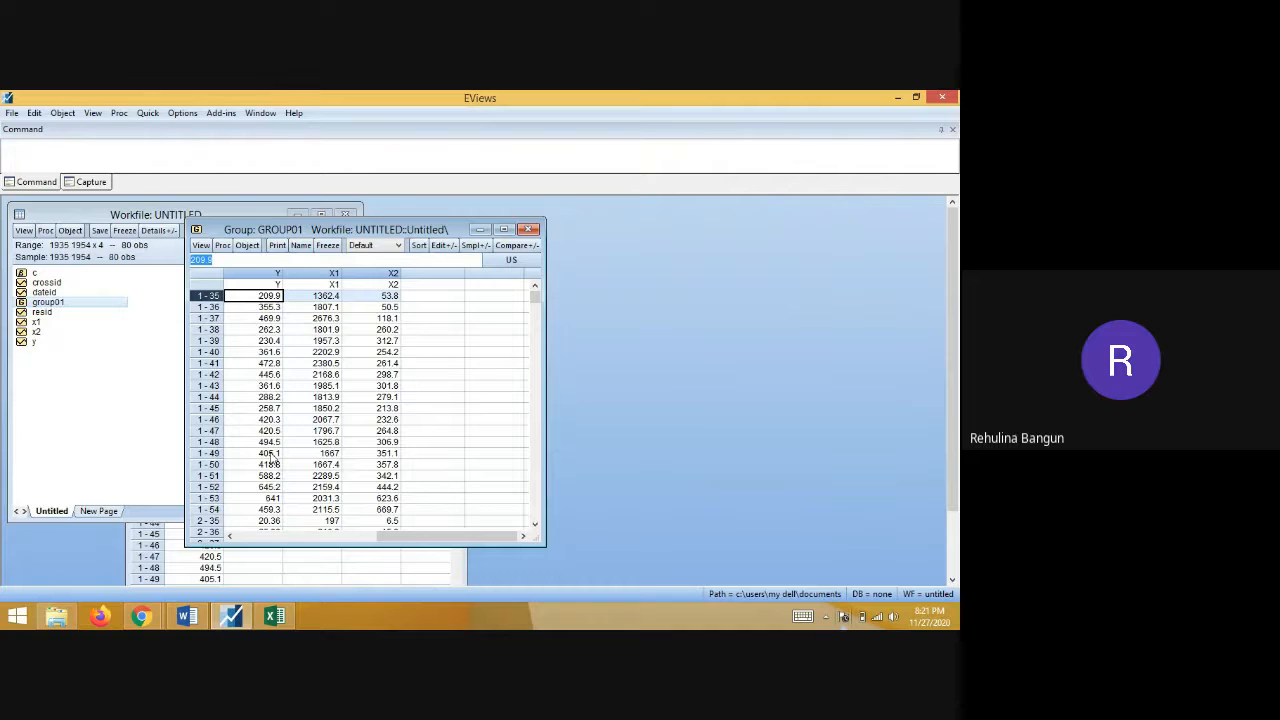
{"action": "left_click", "coordinate": [392, 374]}
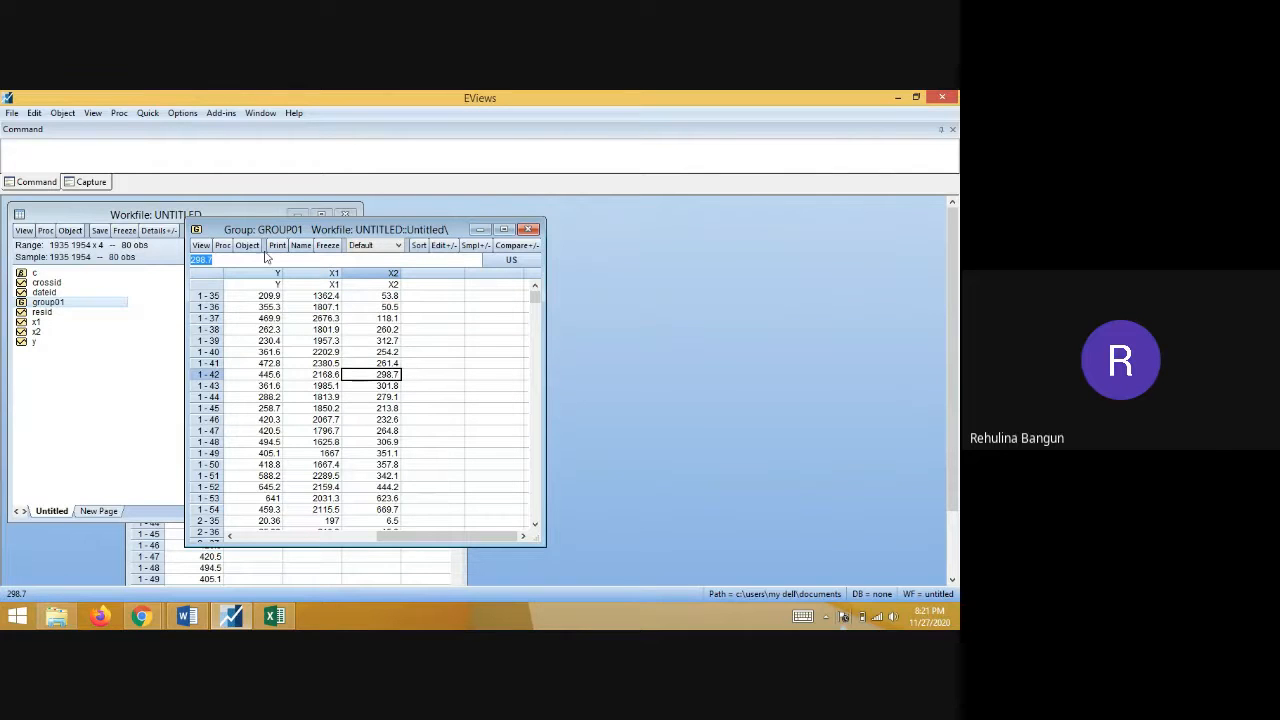
{"action": "left_click", "coordinate": [209, 296]}
{"action": "right_click", "coordinate": [209, 296]}
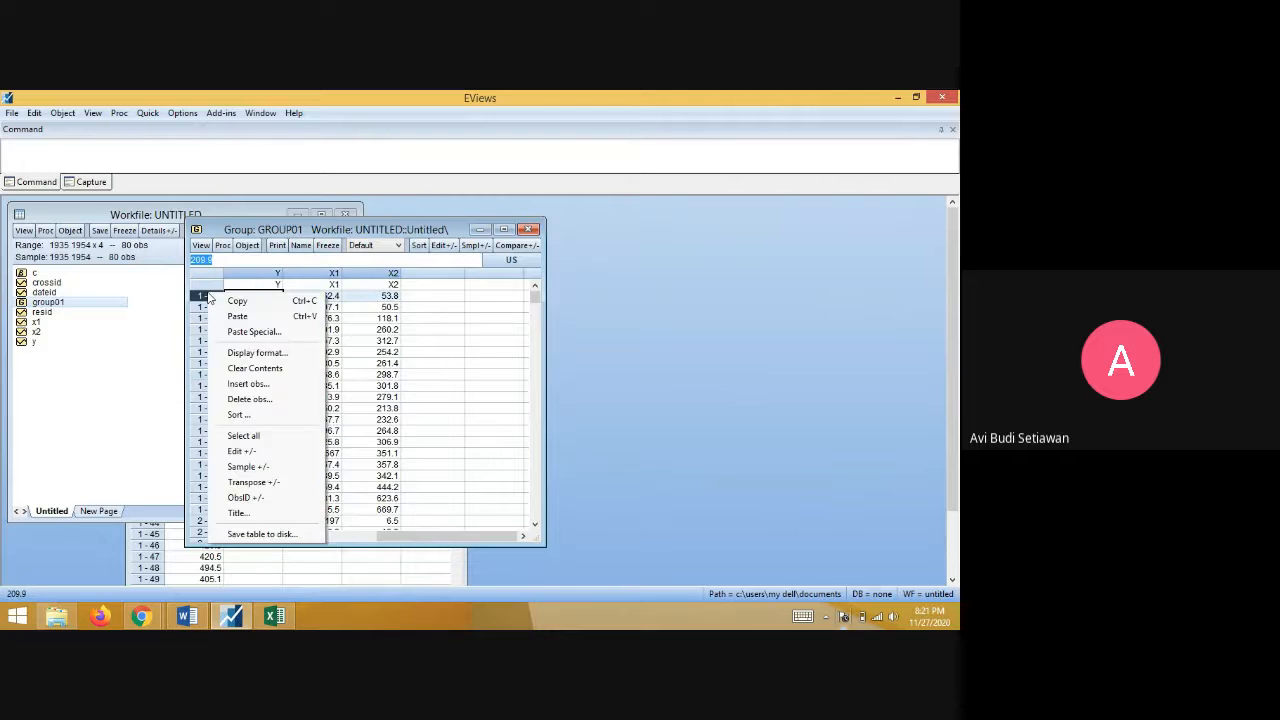
{"action": "left_click", "coordinate": [445, 386]}
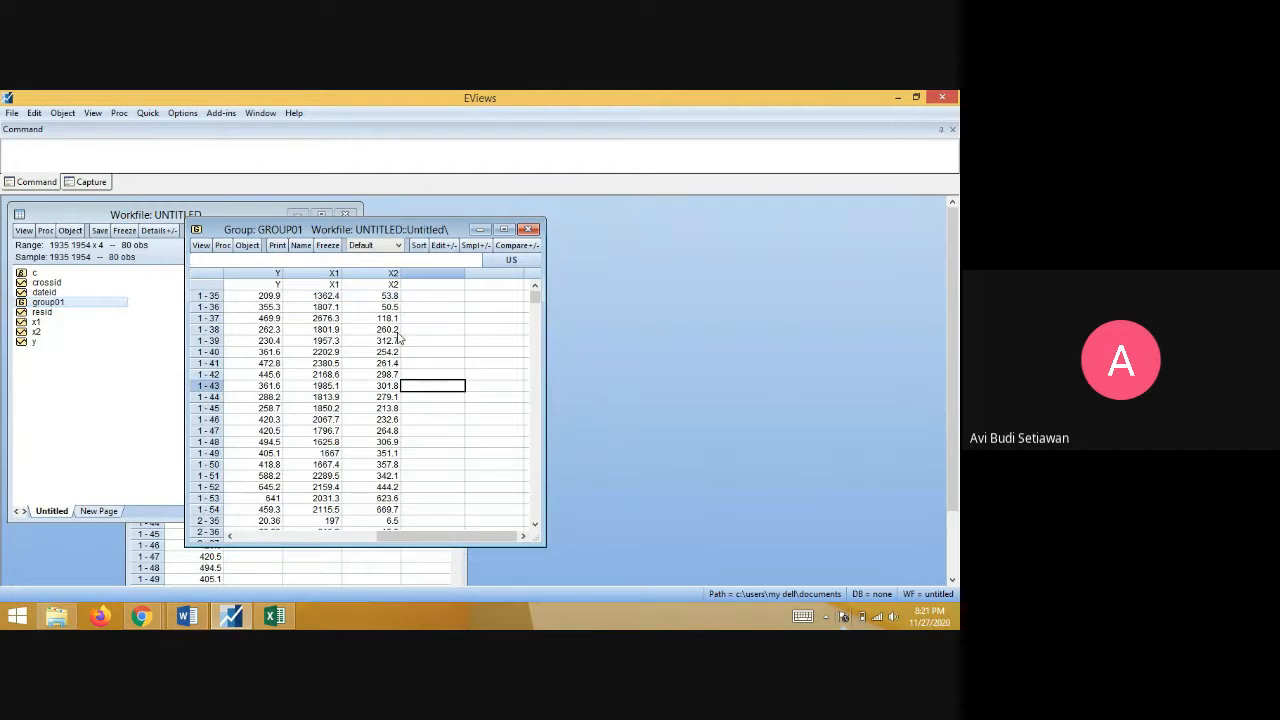
{"action": "left_click", "coordinate": [202, 279]}
{"action": "right_click", "coordinate": [202, 279]}
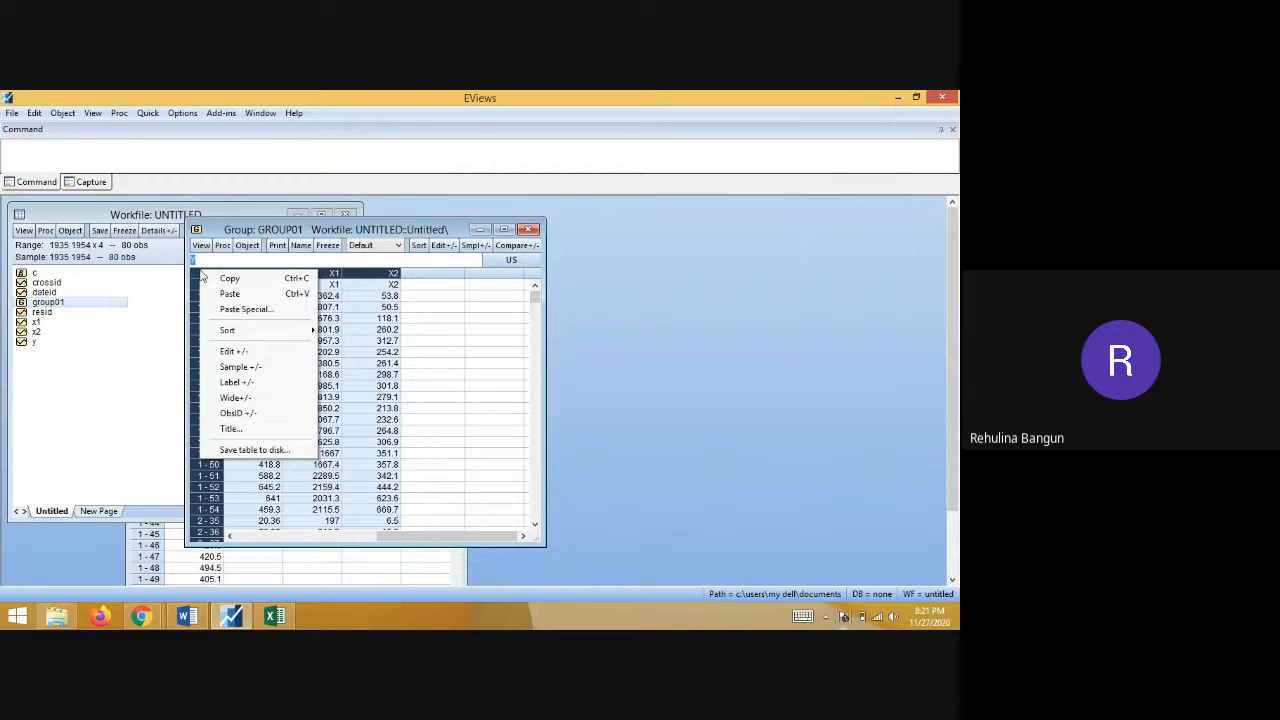
{"action": "left_click", "coordinate": [419, 394]}
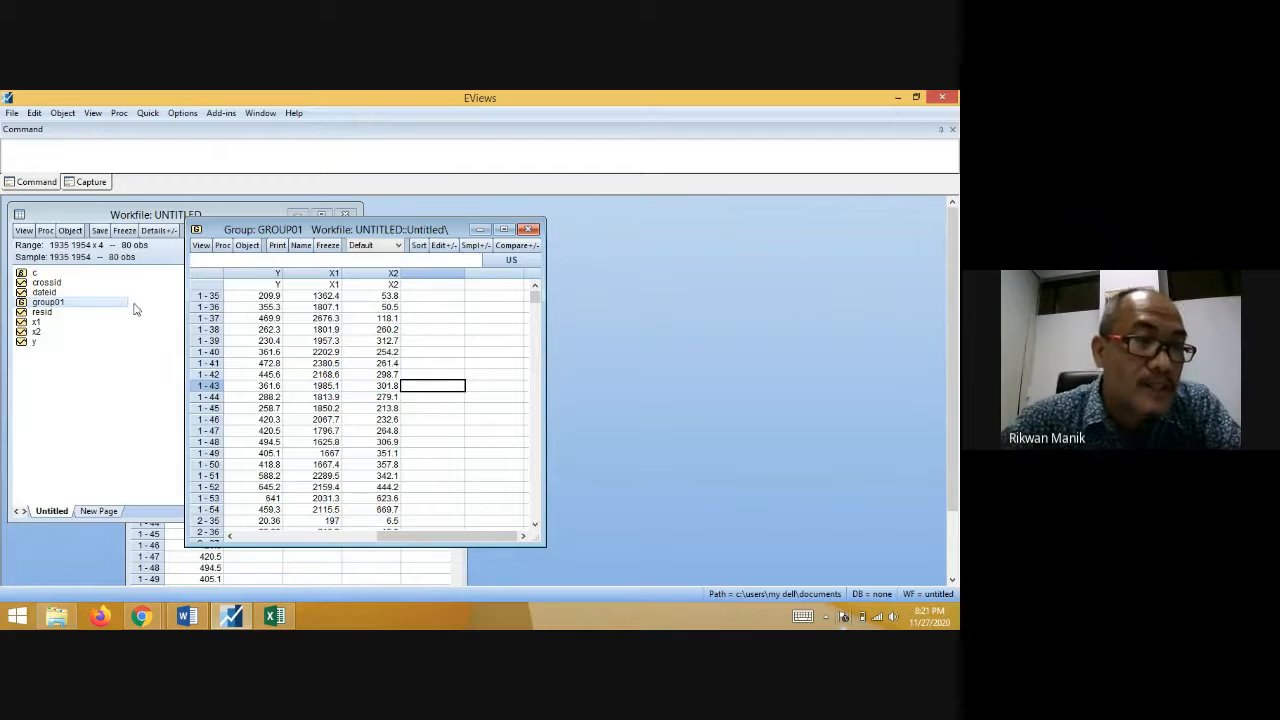
- Reopen group01 from the workfile and scan its Y, X1 and X2 values from the first to the last cross-section
{"action": "double_click", "coordinate": [54, 304]}
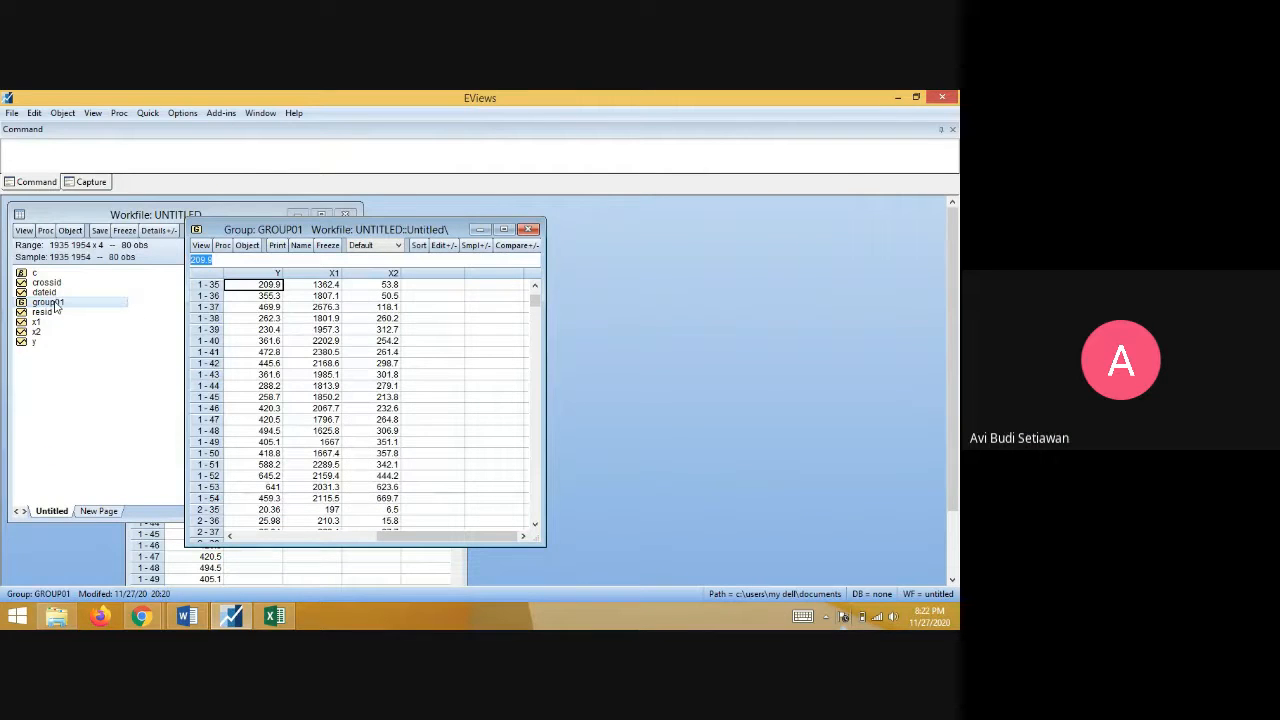
{"action": "left_click", "coordinate": [335, 329]}
{"action": "scroll", "coordinate": [340, 330], "scroll_direction": "down", "scroll_amount": 4}
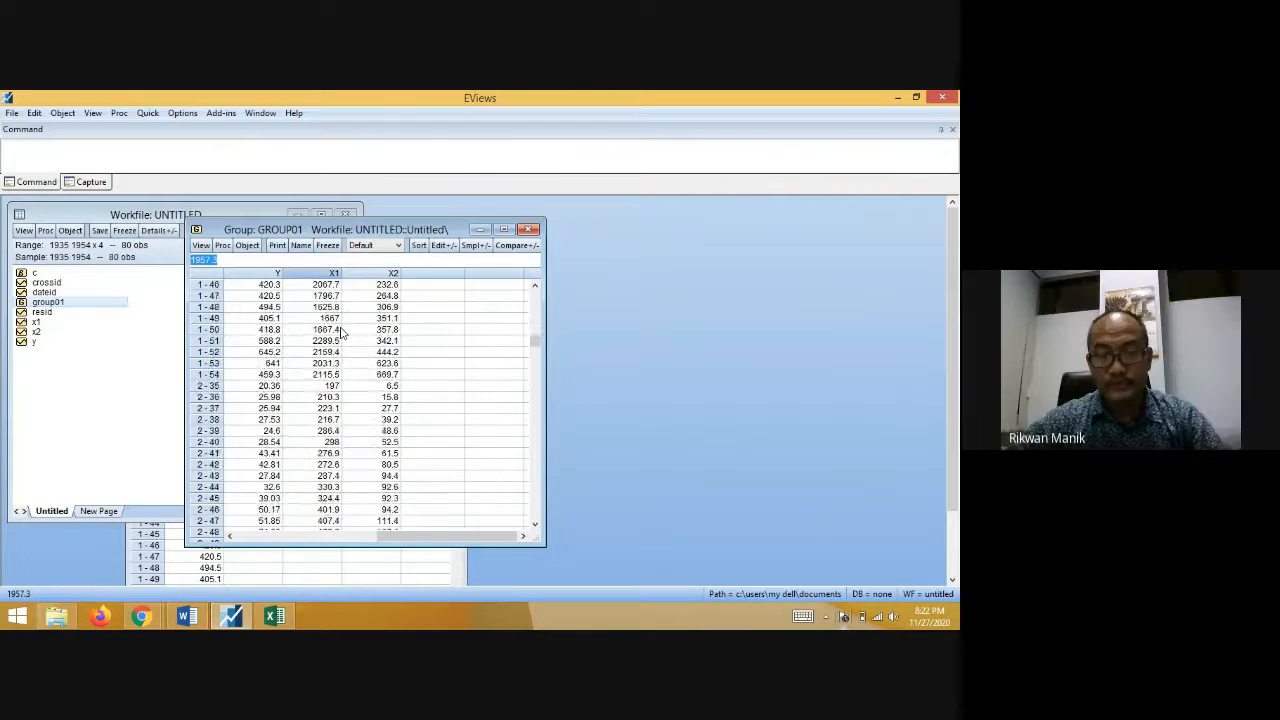
{"action": "scroll", "coordinate": [341, 333], "scroll_direction": "down", "scroll_amount": 16}
{"action": "scroll", "coordinate": [341, 333], "scroll_direction": "up", "scroll_amount": 20}
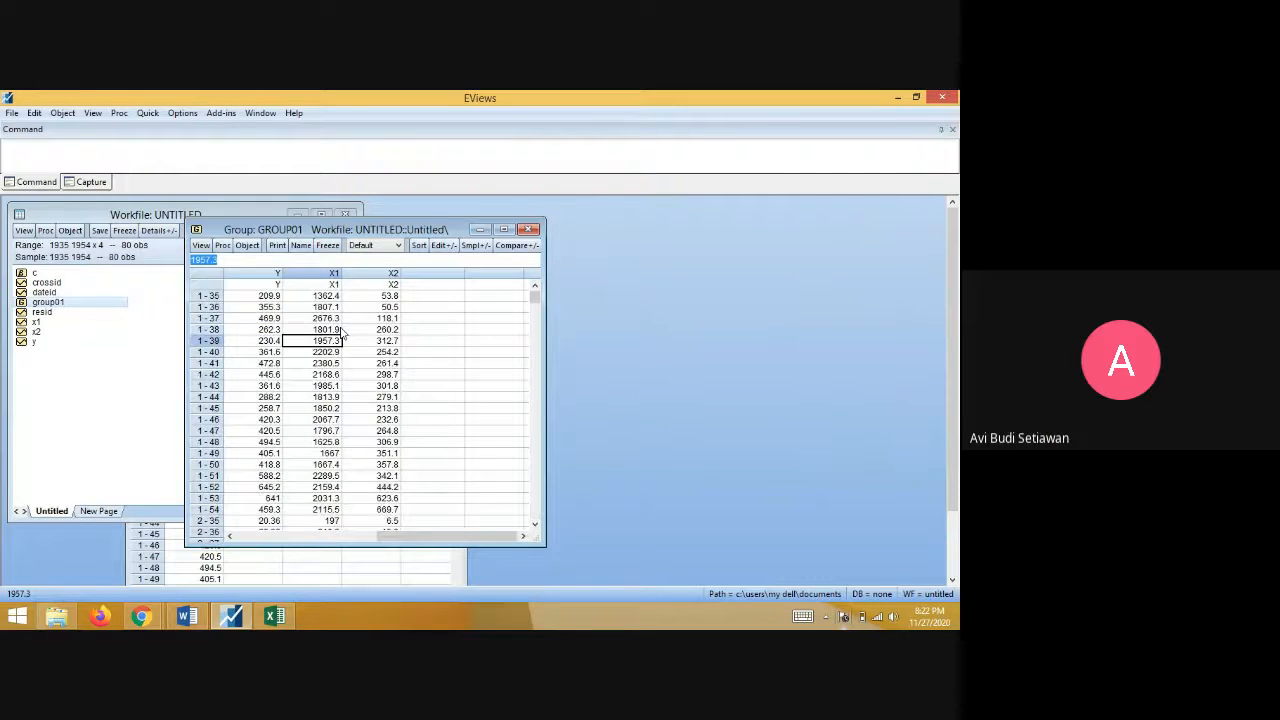
{"action": "scroll", "coordinate": [340, 330], "scroll_direction": "down", "scroll_amount": 1}
{"action": "scroll", "coordinate": [337, 329], "scroll_direction": "up", "scroll_amount": 1}
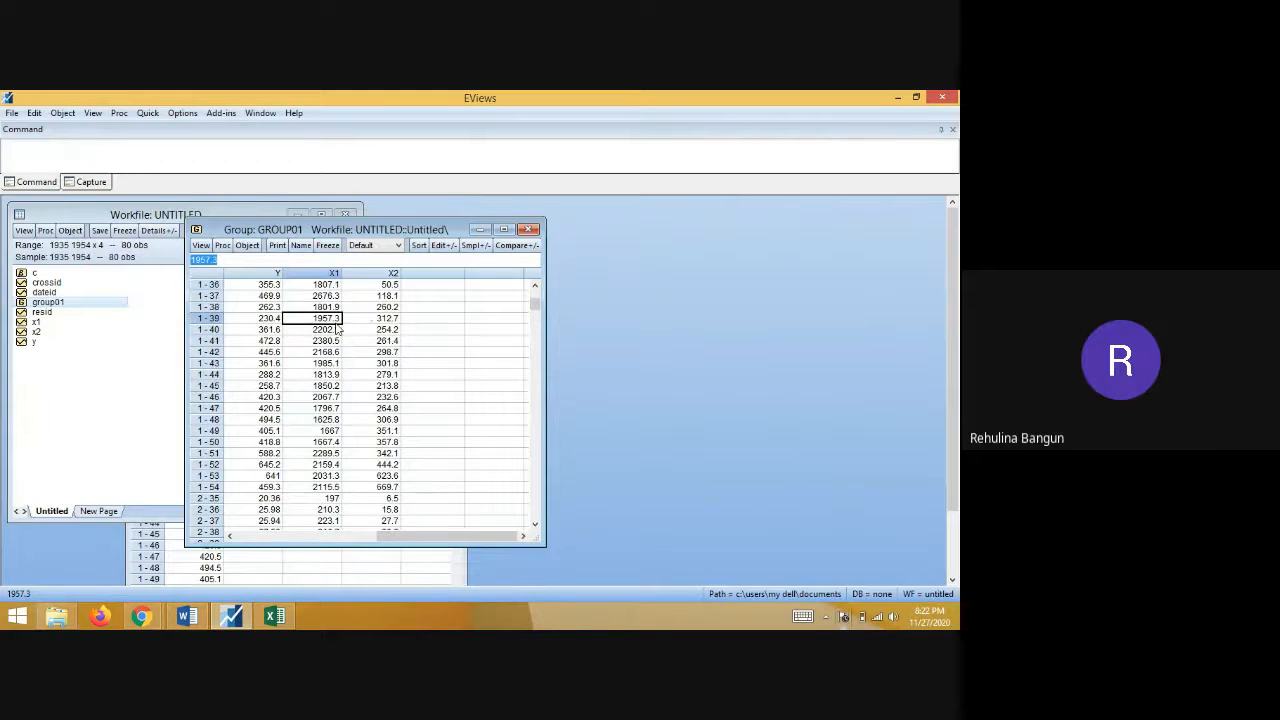
{"action": "left_click", "coordinate": [125, 260]}
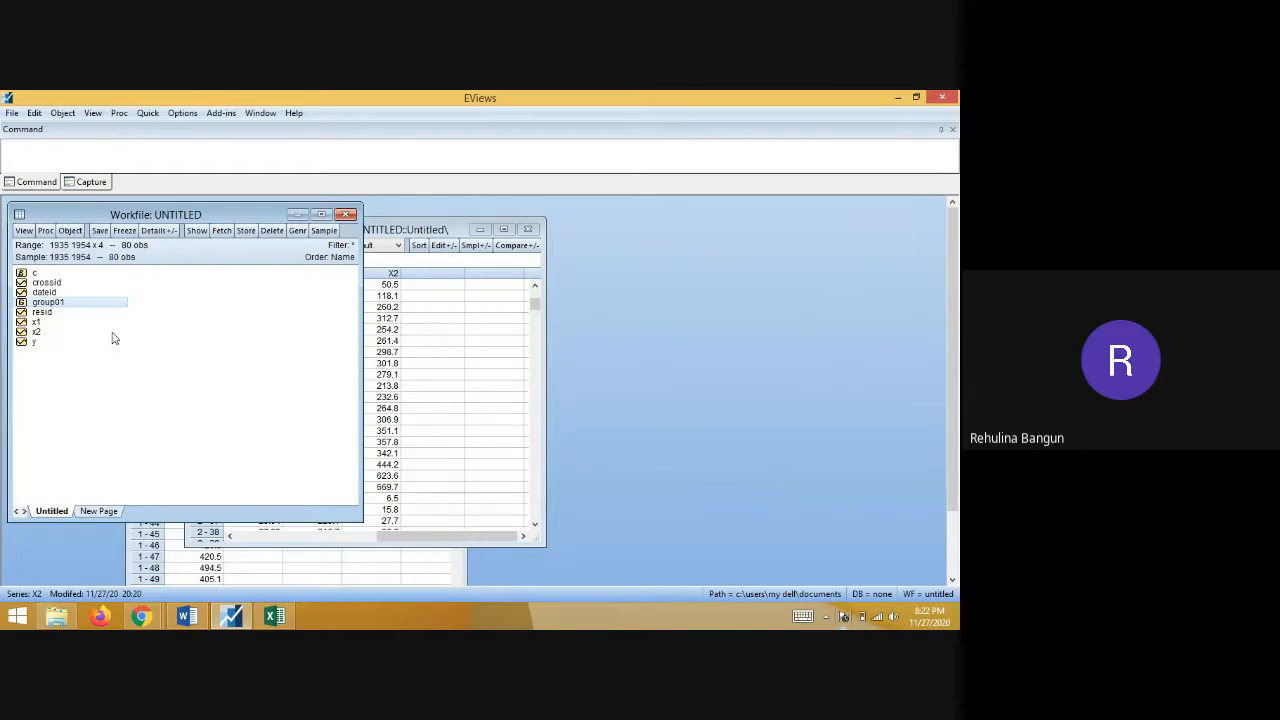
{"action": "mouse_move", "coordinate": [187, 612]}
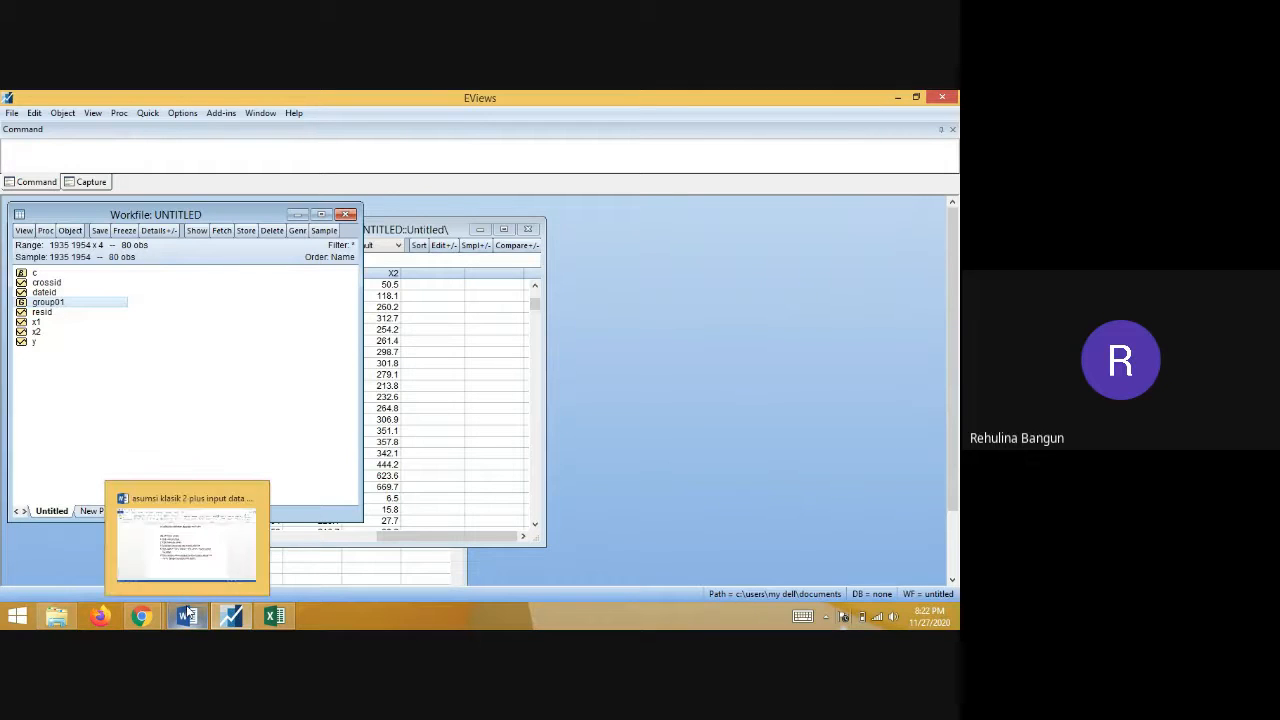
{"action": "left_click", "coordinate": [424, 467]}
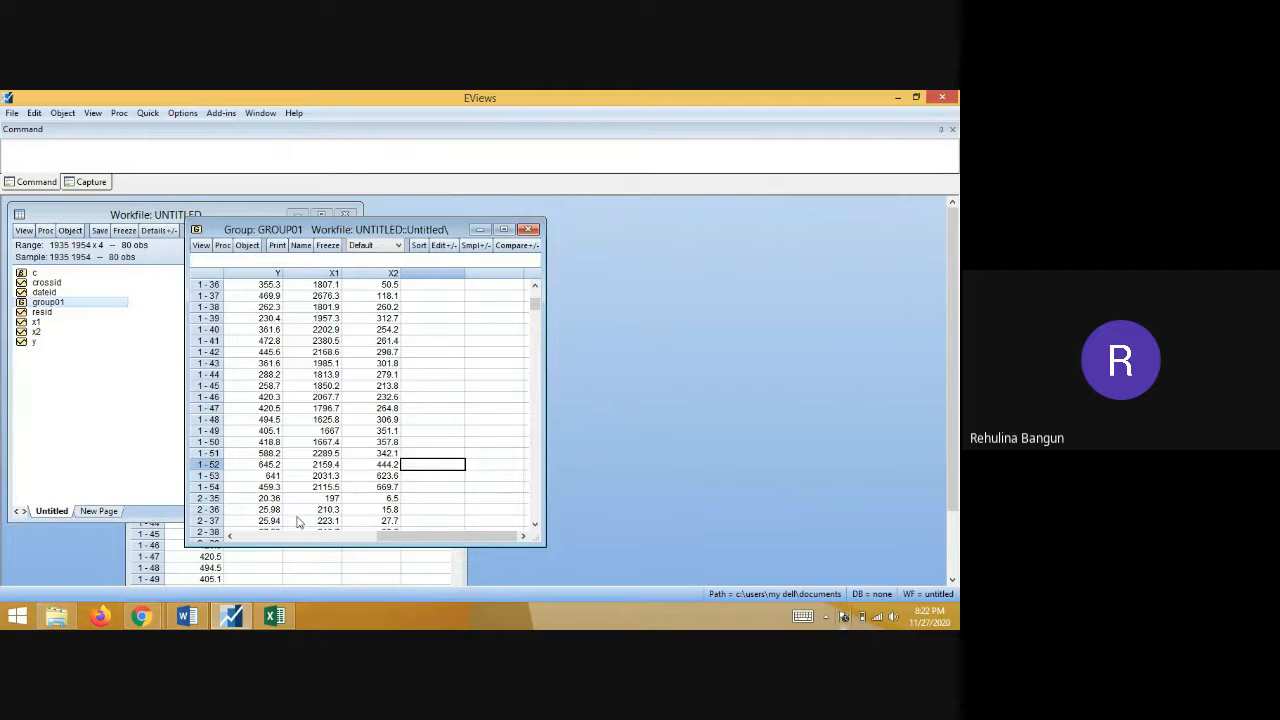
{"action": "scroll", "coordinate": [296, 521], "scroll_direction": "down", "scroll_amount": 2}
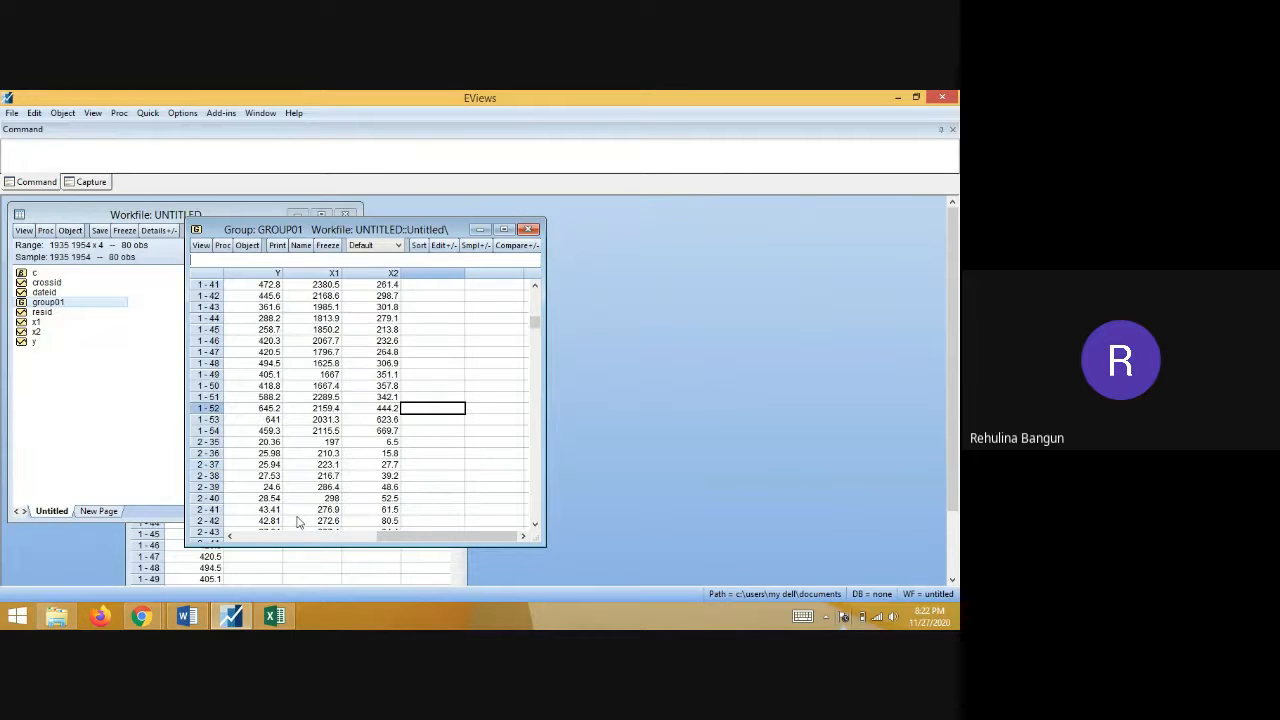
- Close the group01 window and the Y series window, leaving only the workfile open
{"action": "left_click", "coordinate": [255, 574]}
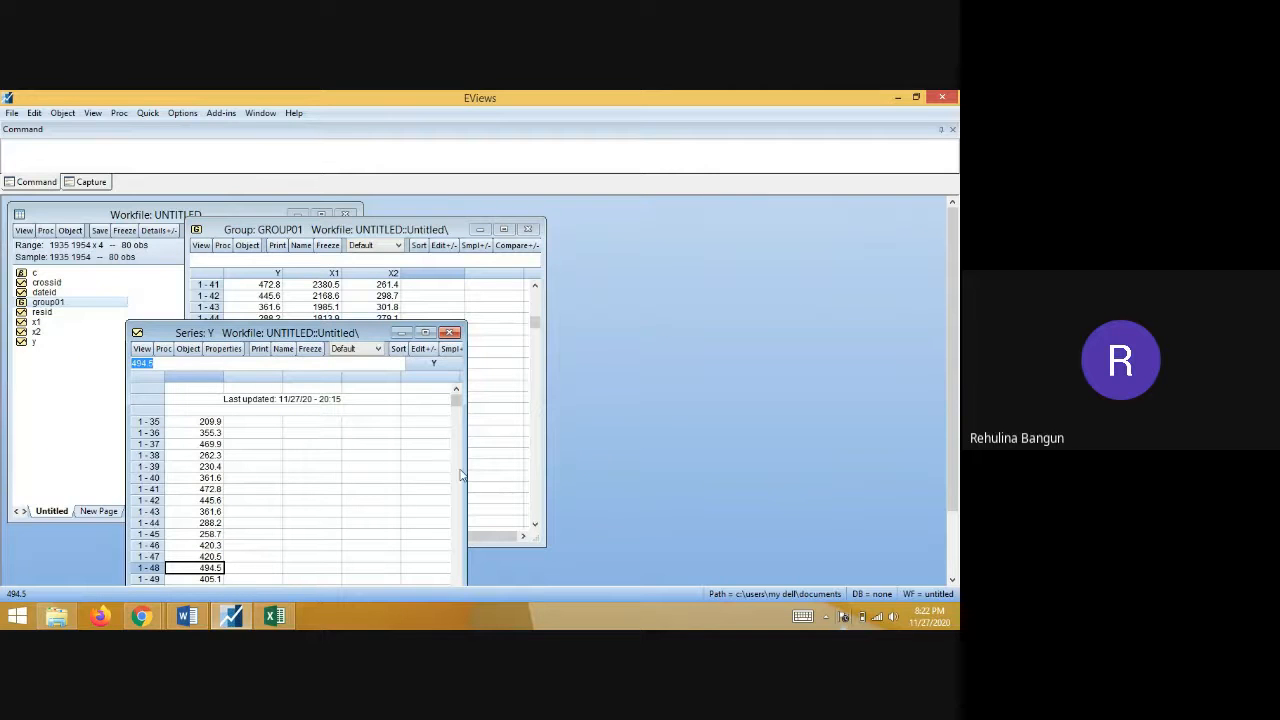
{"action": "left_click", "coordinate": [462, 433]}
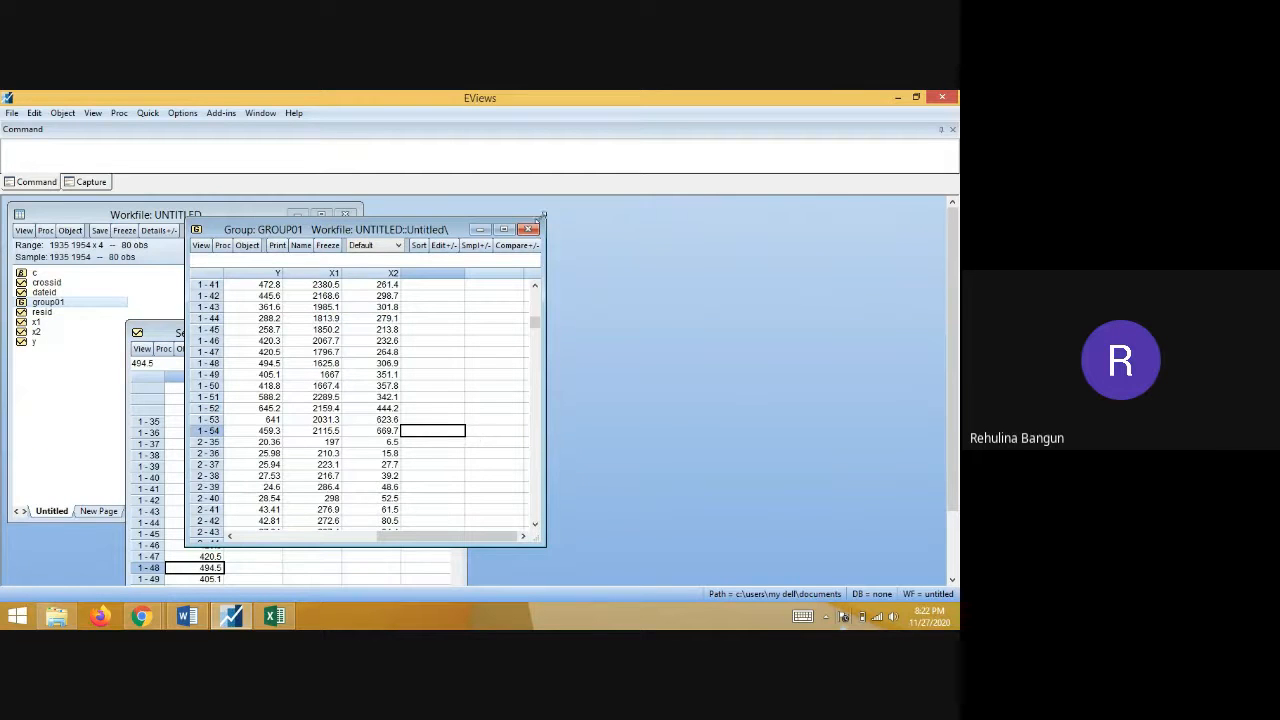
{"action": "left_click", "coordinate": [530, 229]}
{"action": "left_click", "coordinate": [449, 333]}
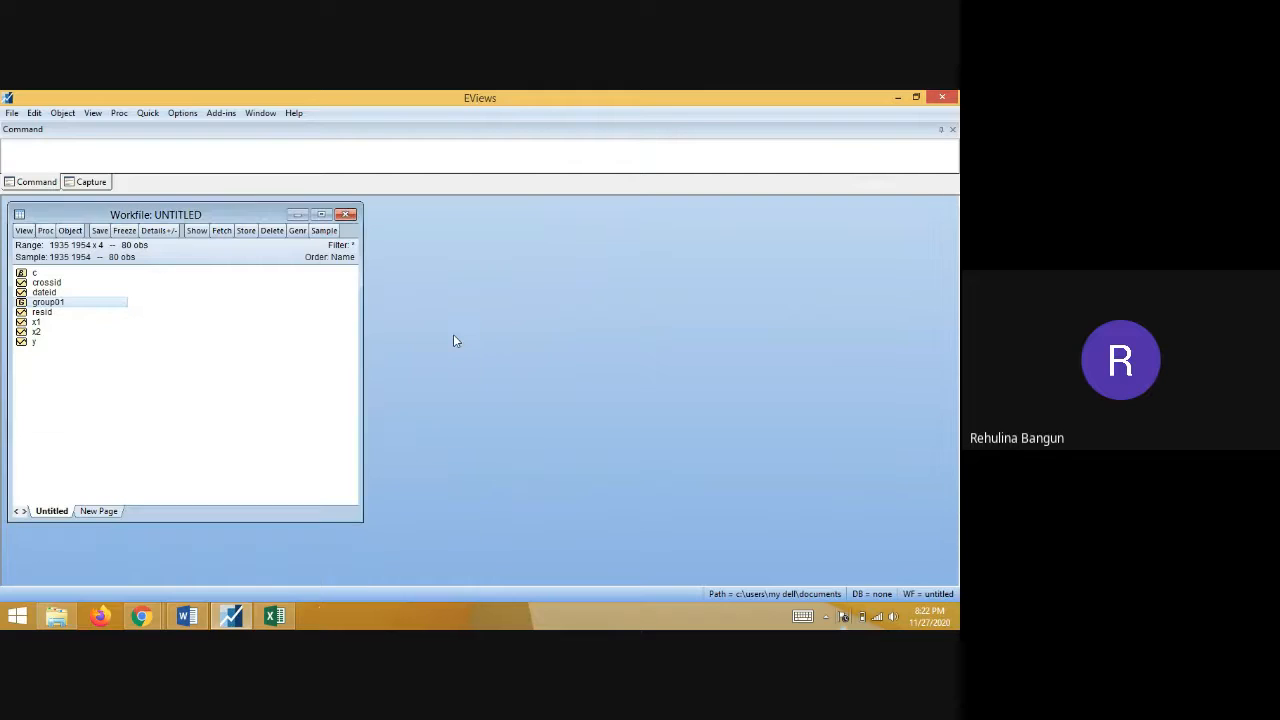
- Open group01 again from the workfile to display its Y, X1 and X2 spreadsheet
{"action": "left_click", "coordinate": [245, 305]}
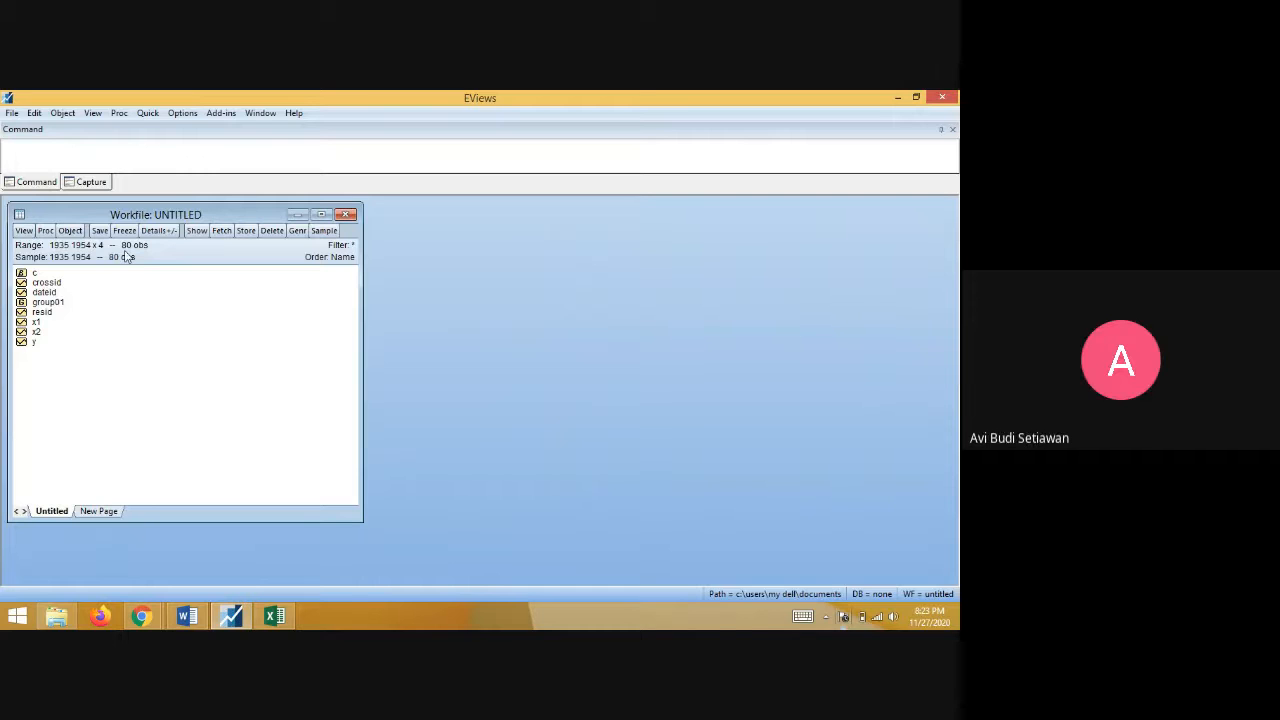
{"action": "double_click", "coordinate": [48, 302]}
{"action": "left_click", "coordinate": [322, 341]}
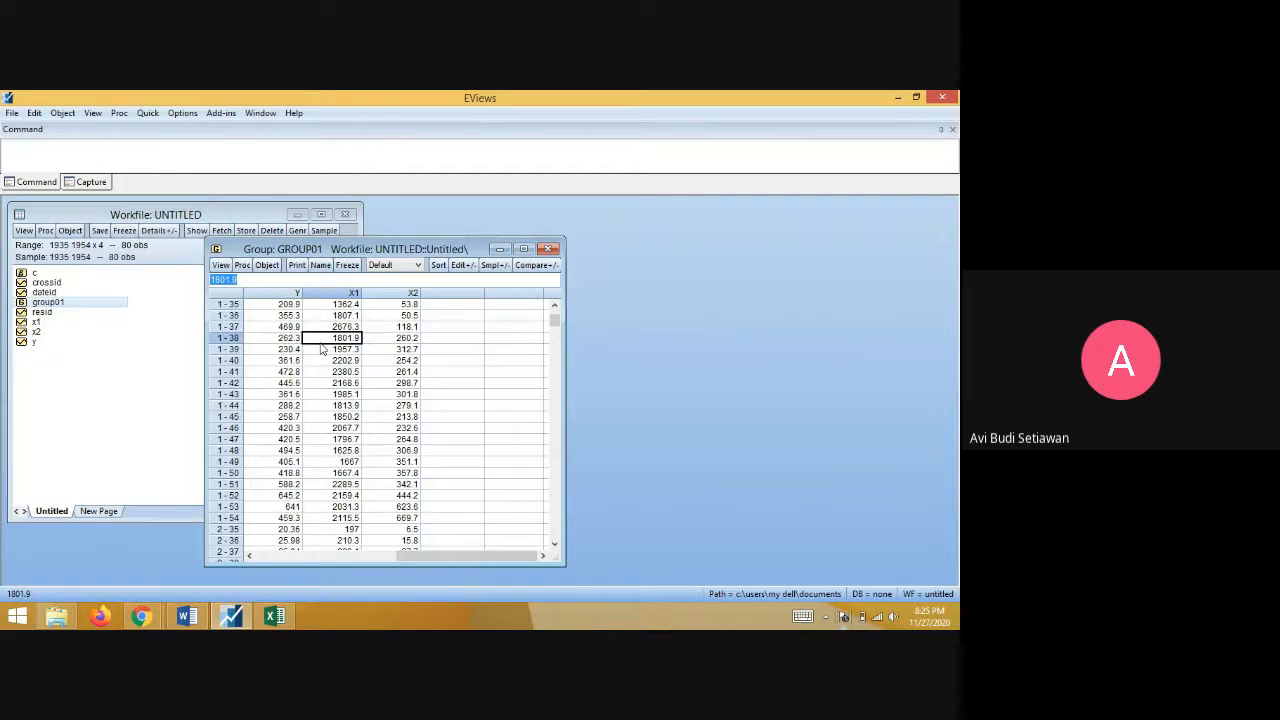
- Check the Google Meet call and the Excel data sheet, and return to the group01 table in EViews
{"action": "left_click", "coordinate": [141, 616]}
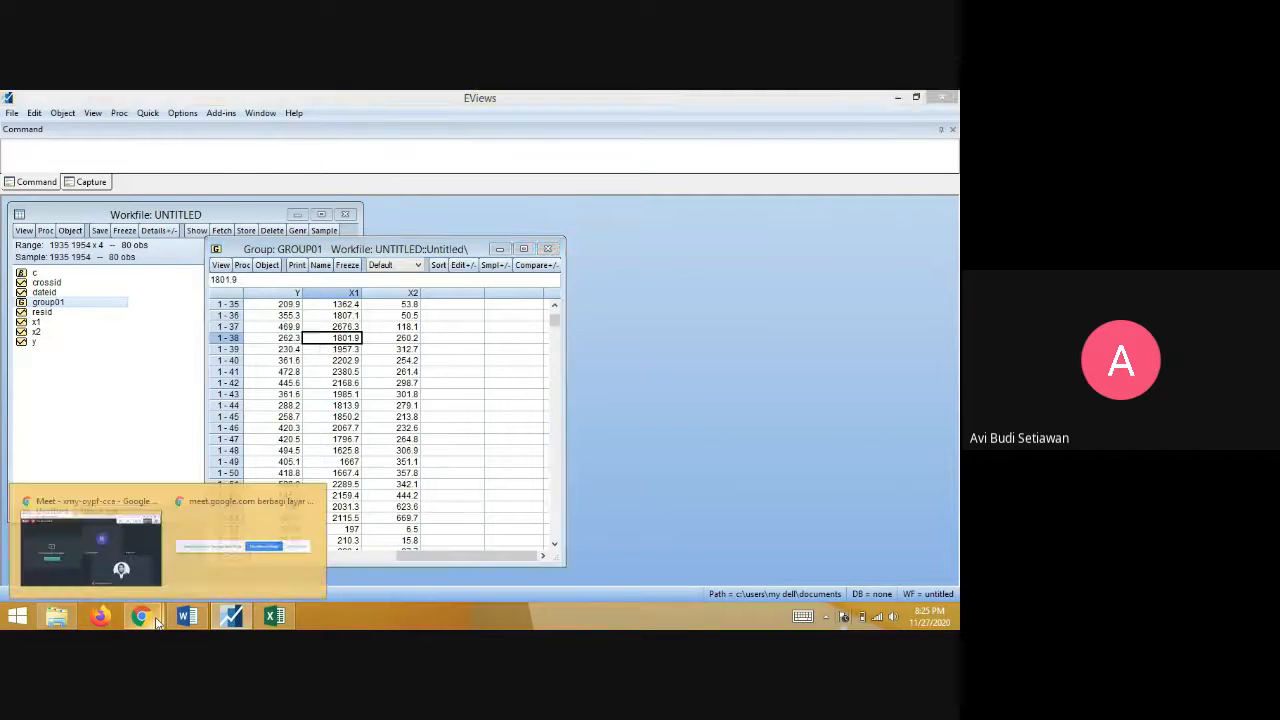
{"action": "left_click", "coordinate": [156, 576]}
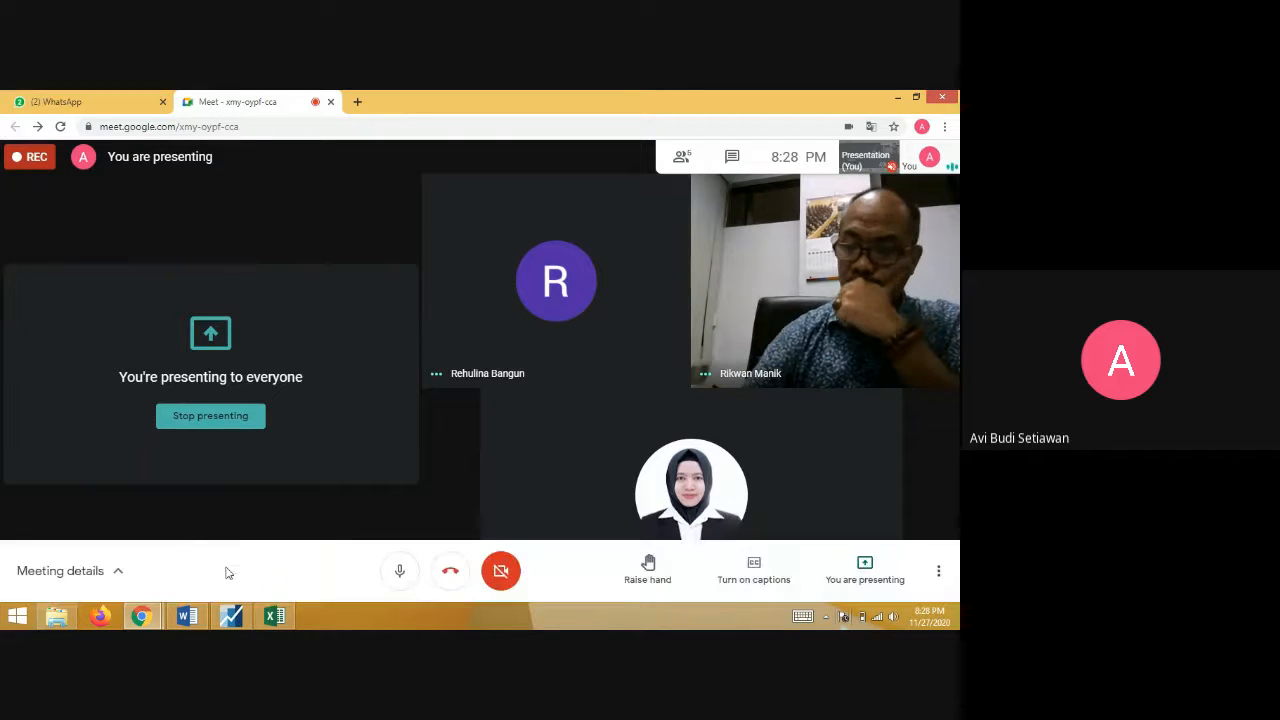
{"action": "left_click", "coordinate": [288, 625]}
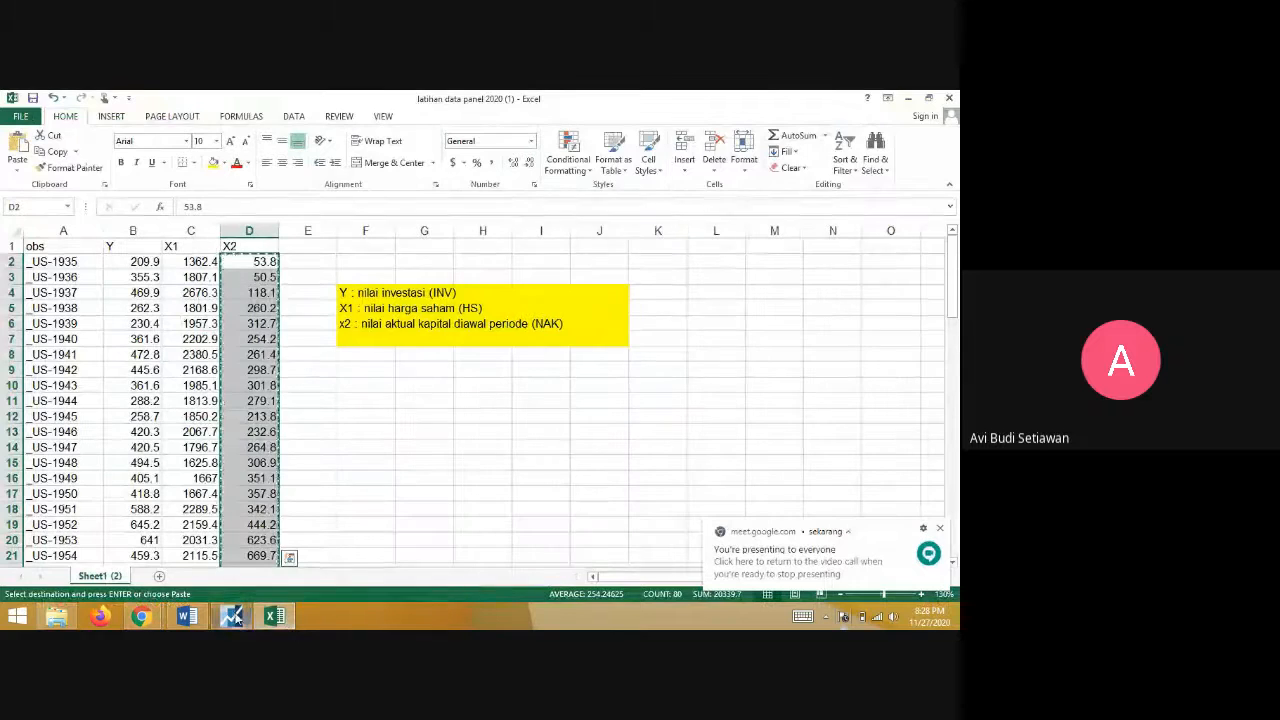
{"action": "left_click", "coordinate": [233, 617]}
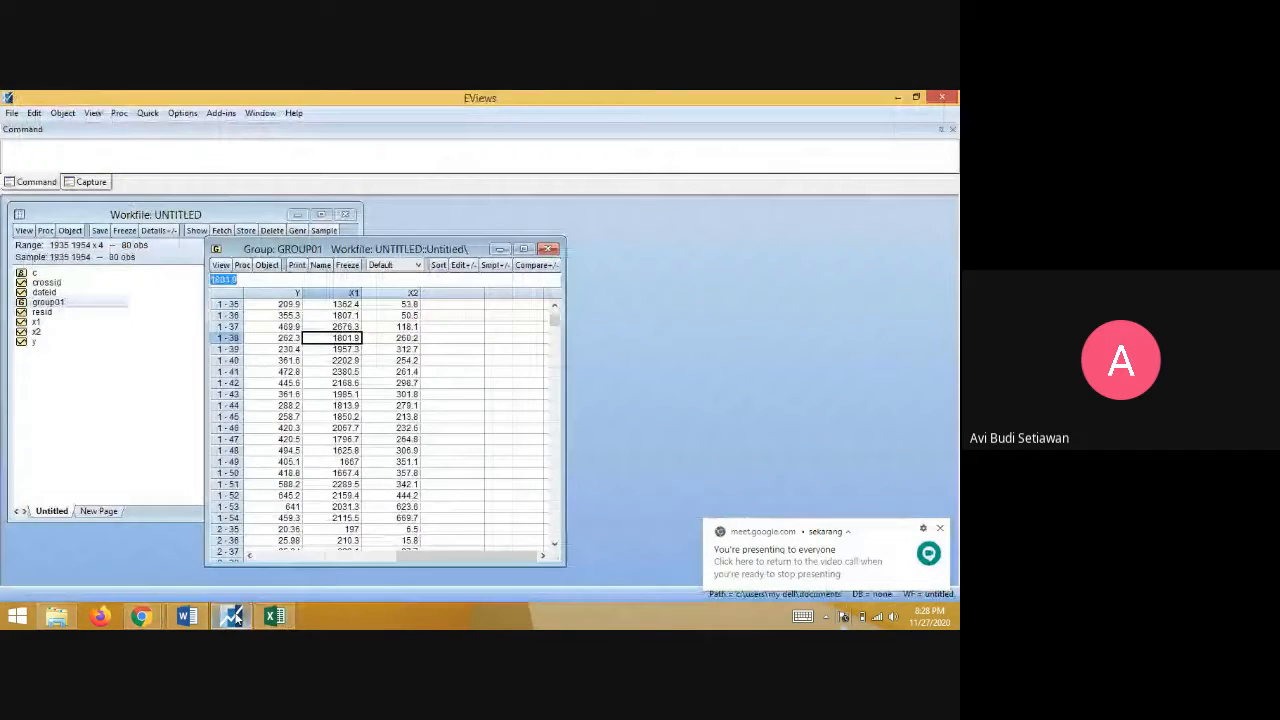
- Review group01's observation labels and Y, X1 and X2 values from 1-35 through 4-54 across the four cross-sections
{"action": "left_click", "coordinate": [343, 428]}
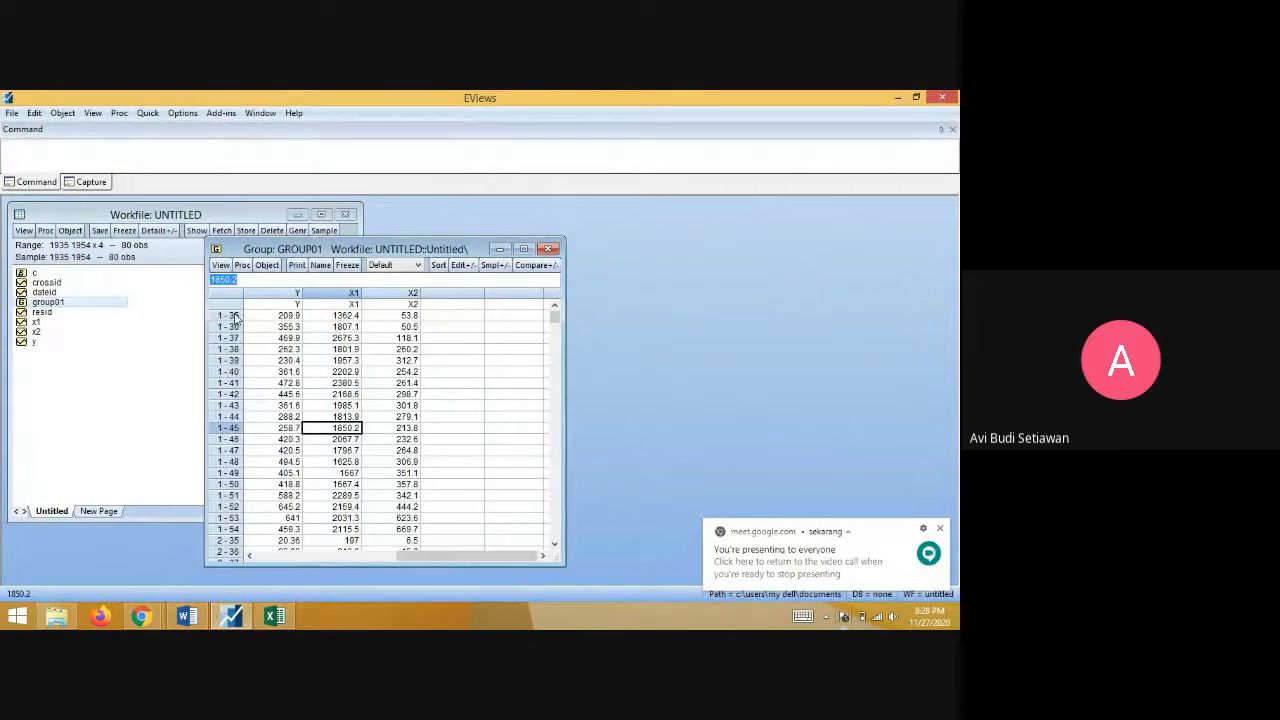
{"action": "scroll", "coordinate": [236, 318], "scroll_direction": "down", "scroll_amount": 1}
{"action": "scroll", "coordinate": [236, 318], "scroll_direction": "down", "scroll_amount": 2}
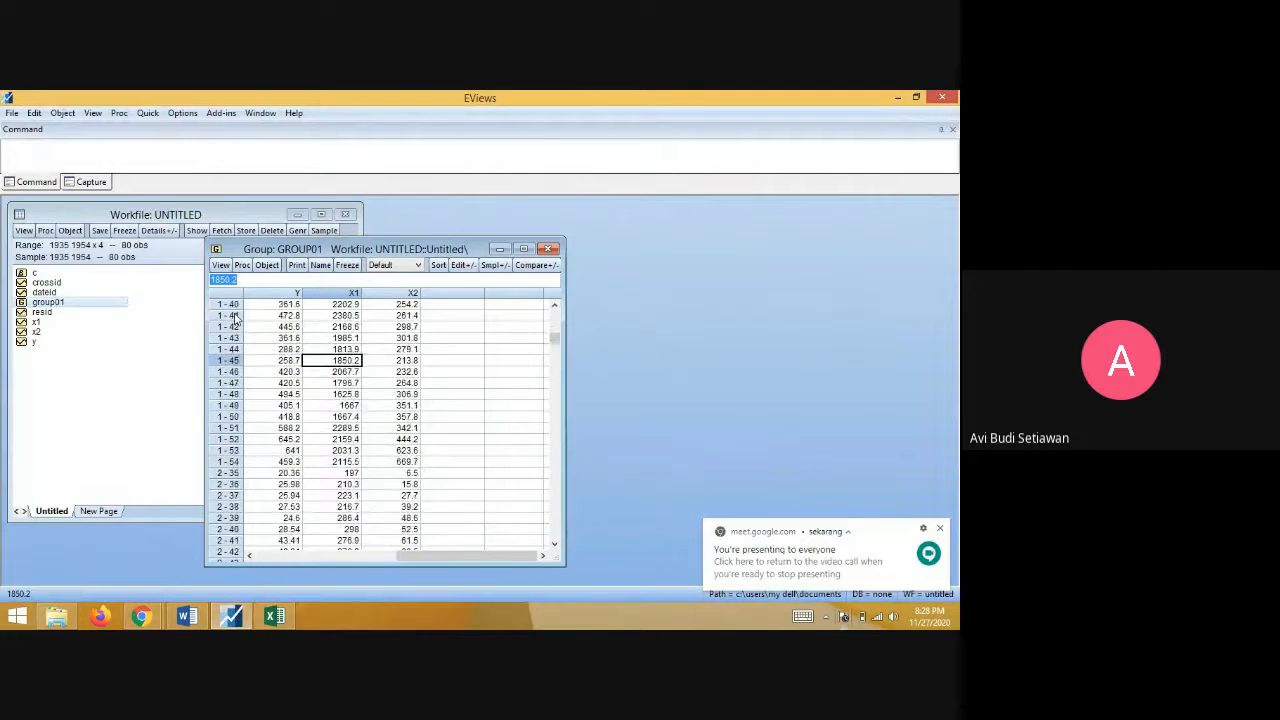
{"action": "scroll", "coordinate": [236, 318], "scroll_direction": "up", "scroll_amount": 2}
{"action": "scroll", "coordinate": [236, 318], "scroll_direction": "down", "scroll_amount": 1}
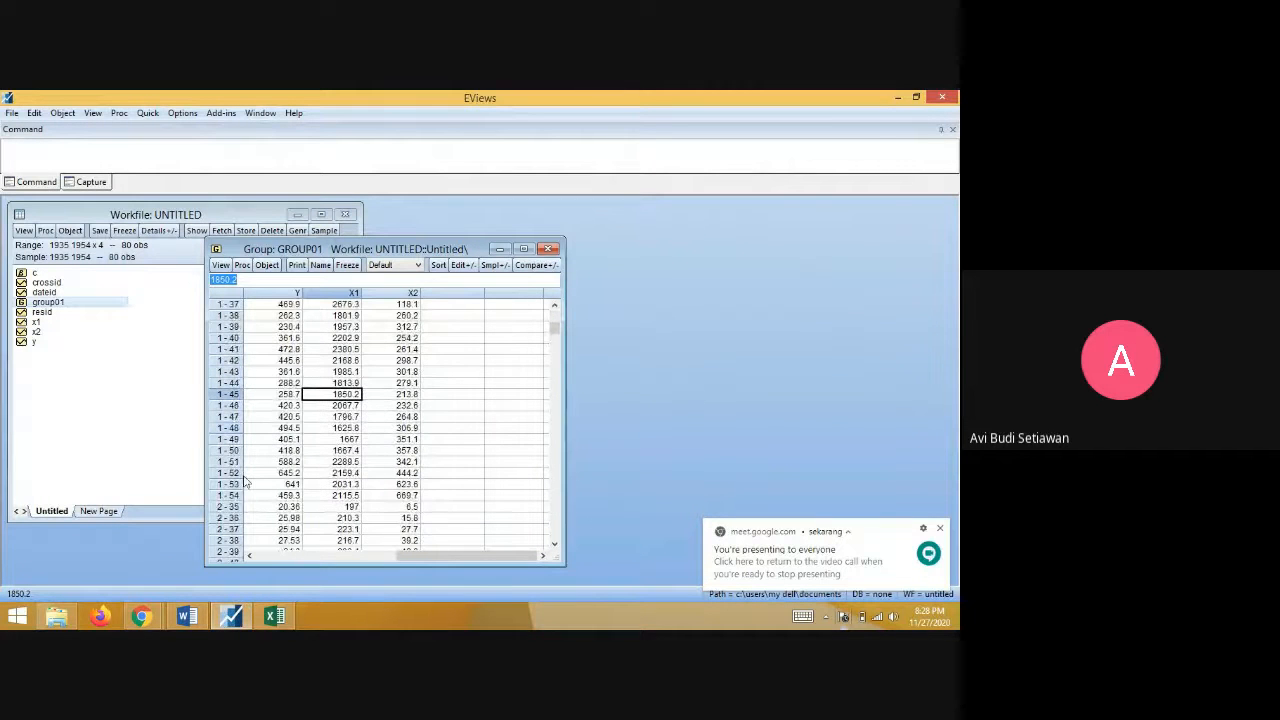
{"action": "scroll", "coordinate": [236, 502], "scroll_direction": "down", "scroll_amount": 1}
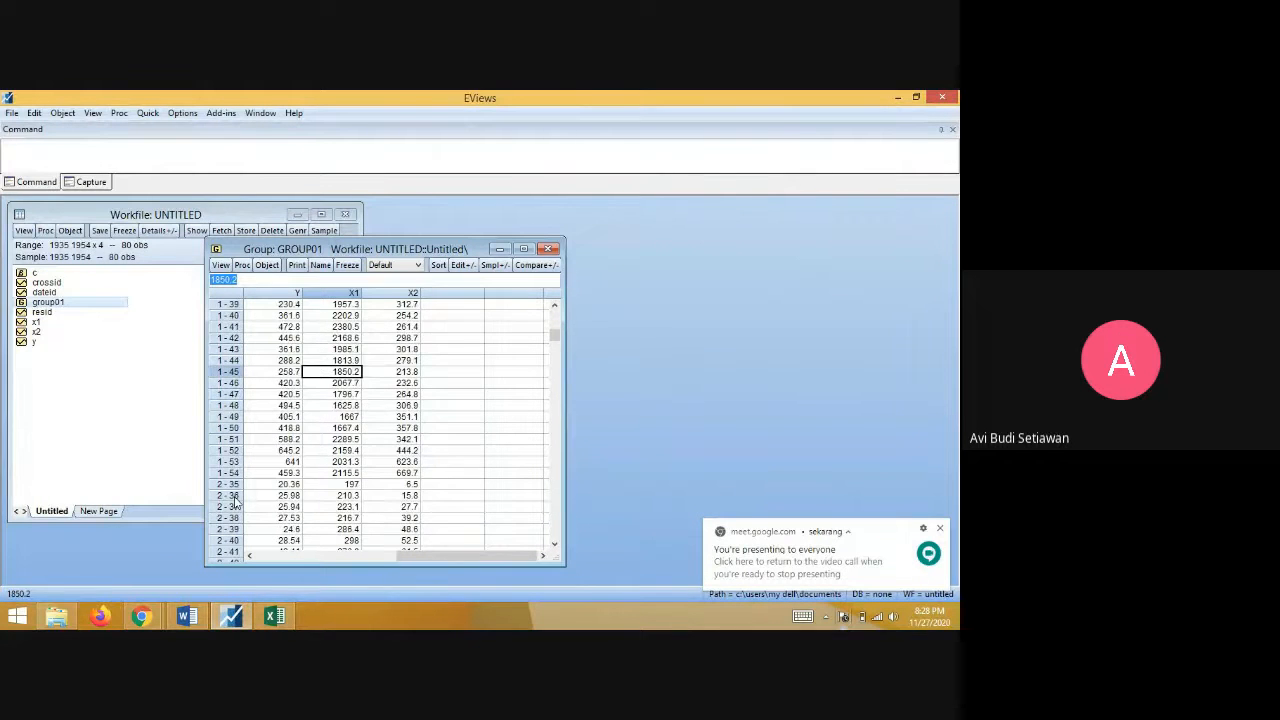
{"action": "scroll", "coordinate": [236, 495], "scroll_direction": "up", "scroll_amount": 2}
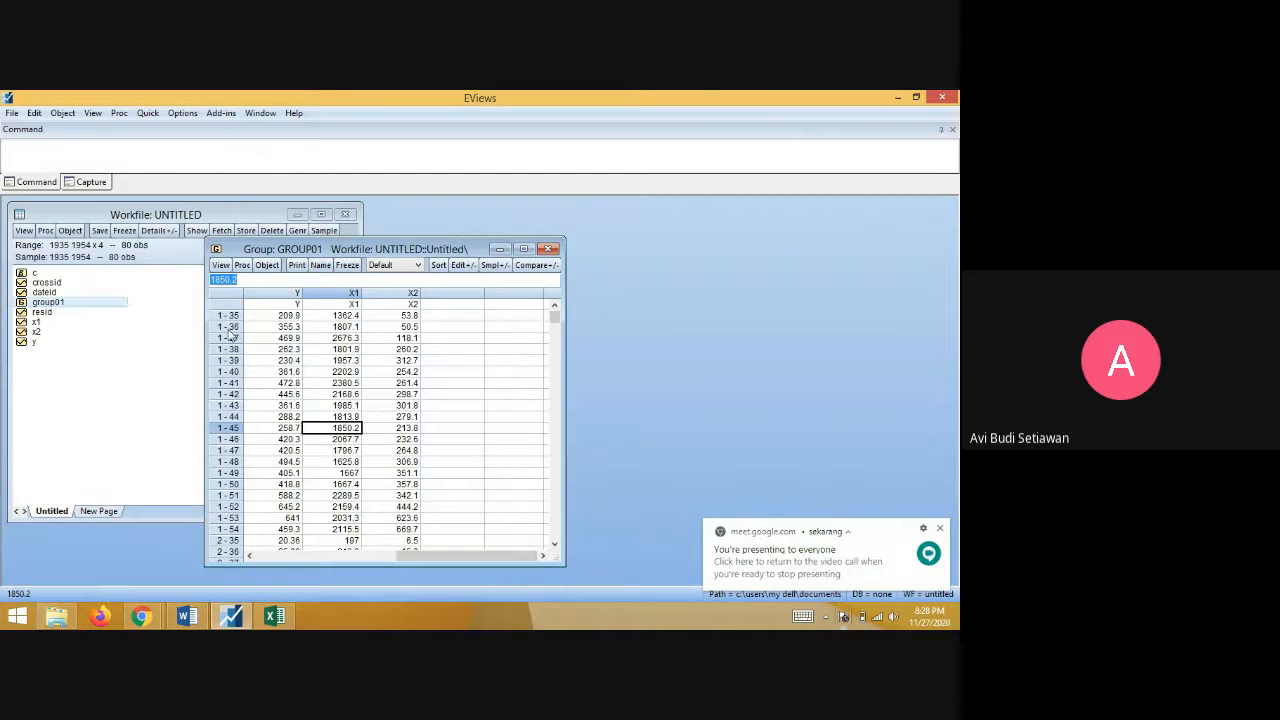
{"action": "scroll", "coordinate": [236, 402], "scroll_direction": "down", "scroll_amount": 10}
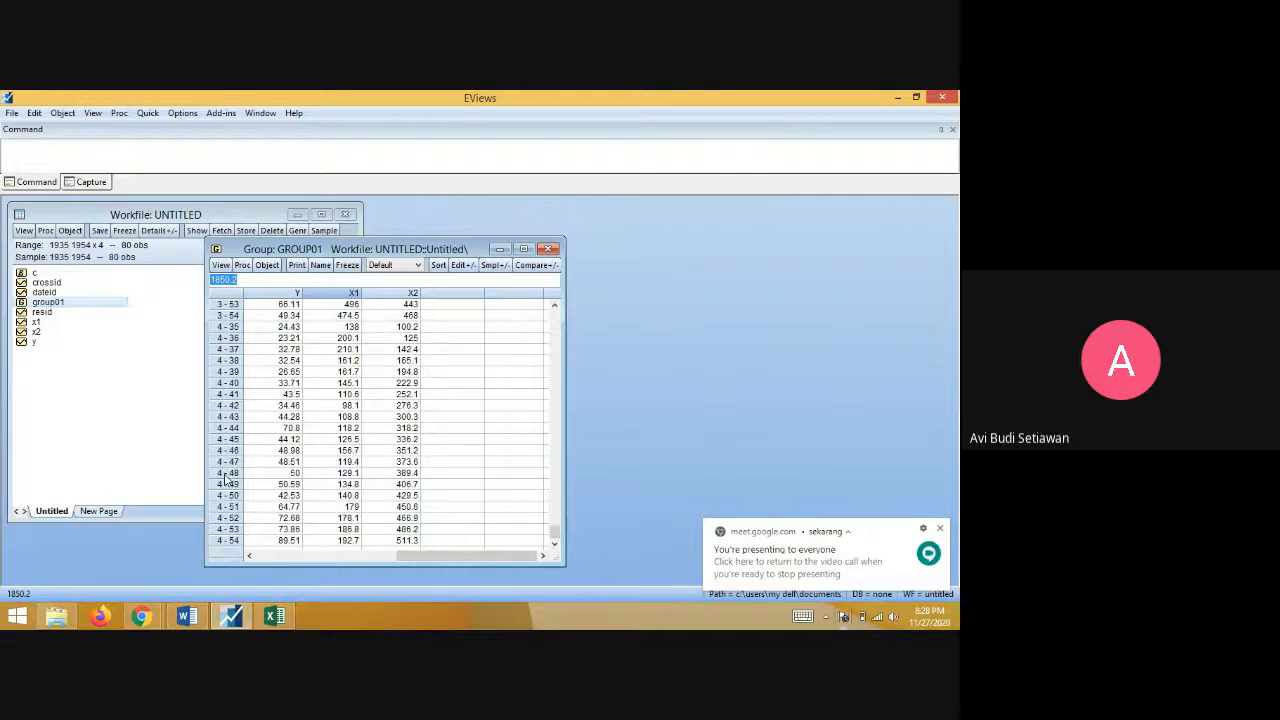
{"action": "scroll", "coordinate": [229, 478], "scroll_direction": "up", "scroll_amount": 10}
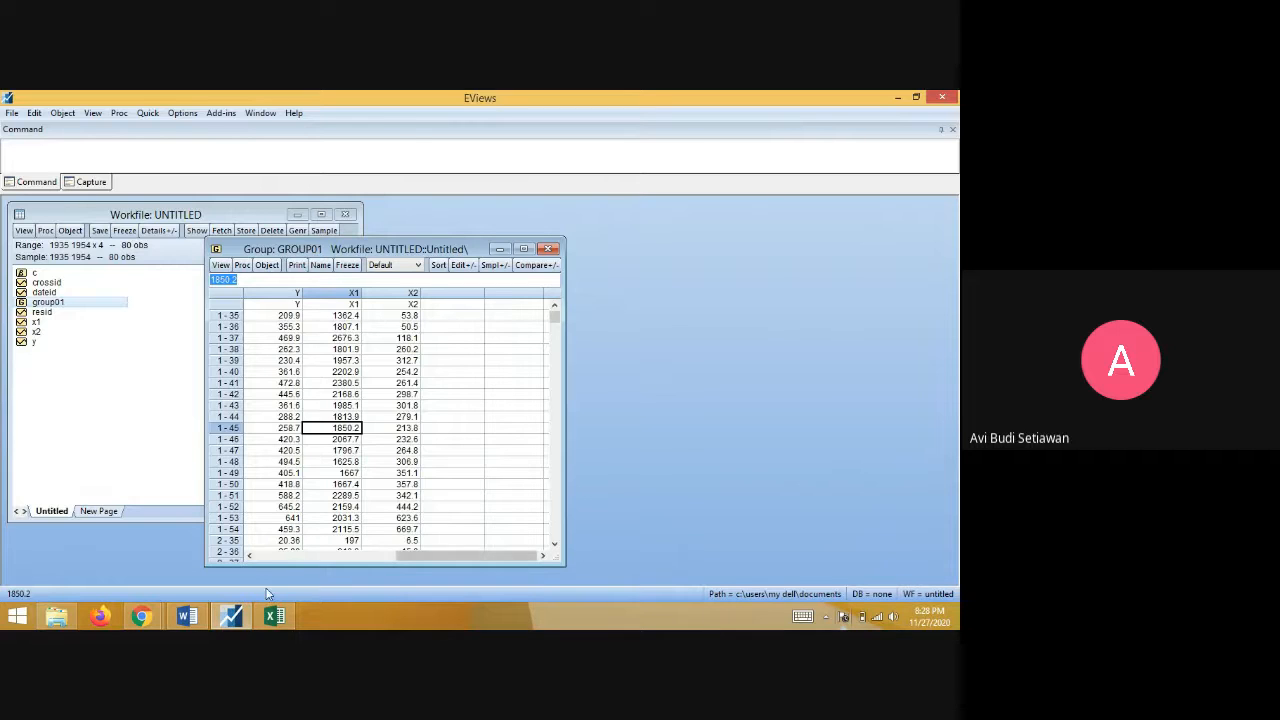
{"action": "mouse_move", "coordinate": [220, 620]}
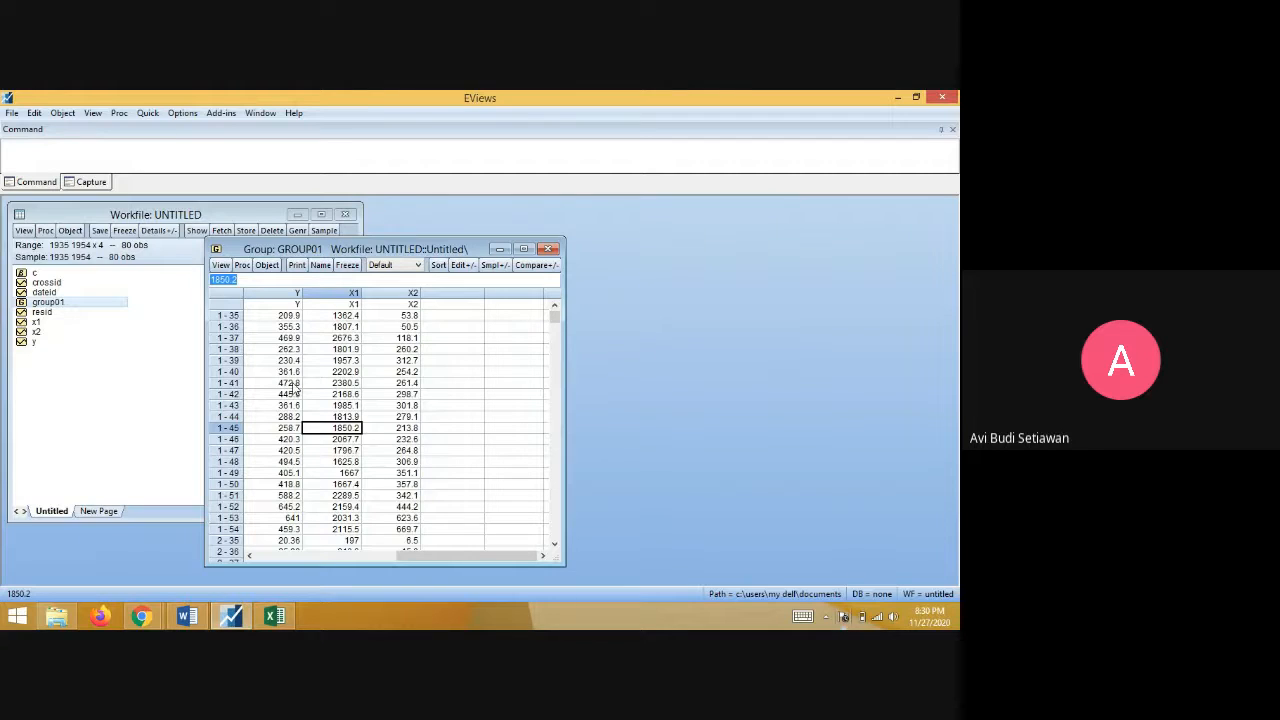
{"action": "scroll", "coordinate": [290, 390], "scroll_direction": "down", "scroll_amount": 19}
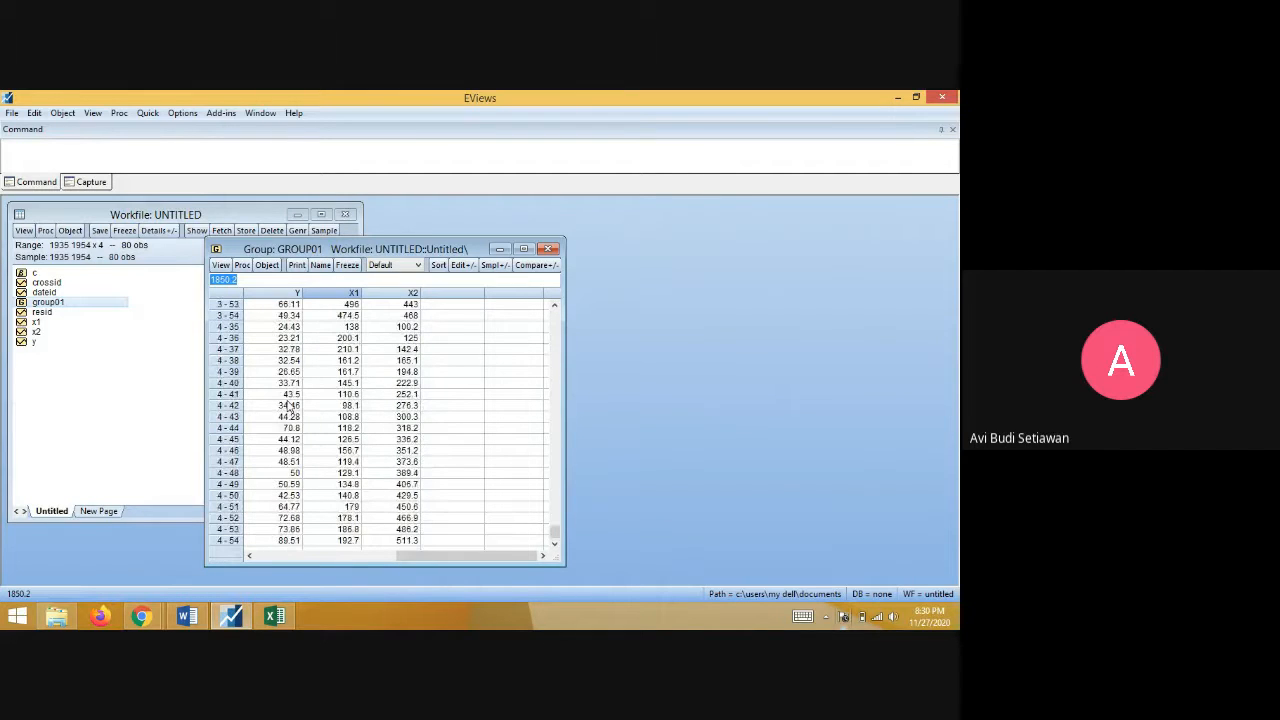
{"action": "scroll", "coordinate": [288, 405], "scroll_direction": "up", "scroll_amount": 19}
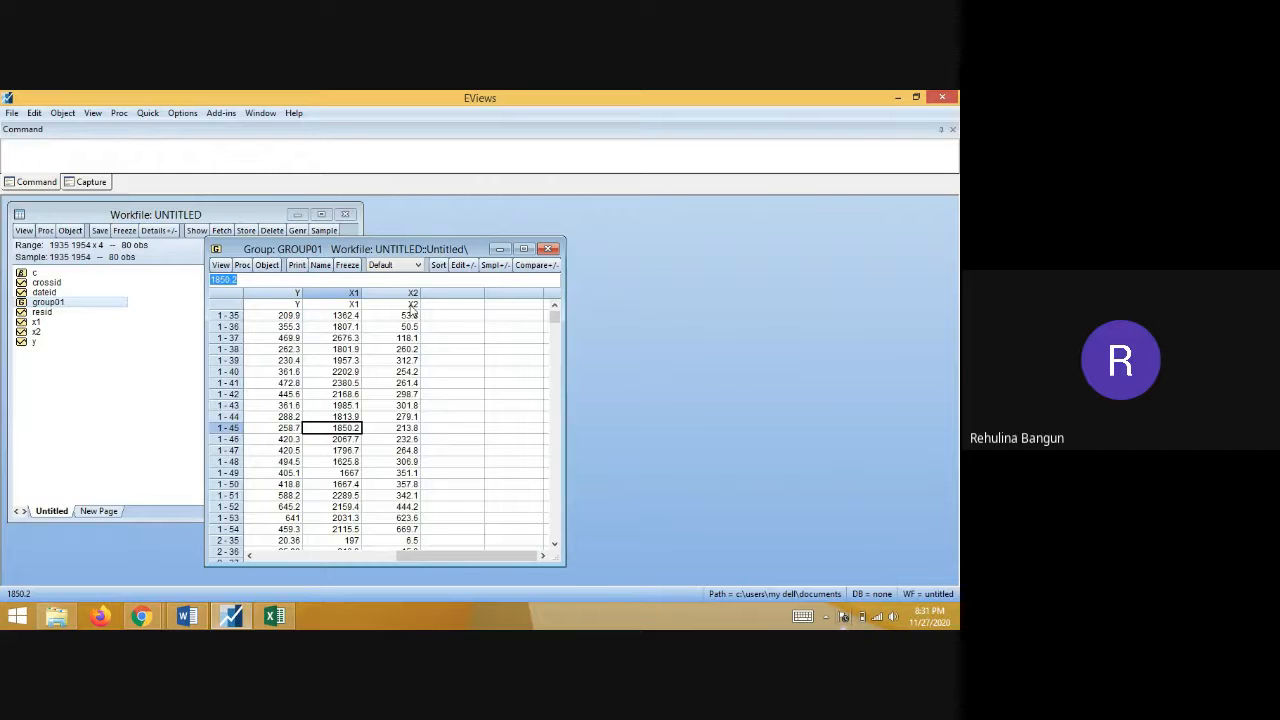
- Switch to the Google Meet call in Chrome, turn on the camera, and leave the call
{"action": "left_click", "coordinate": [141, 615]}
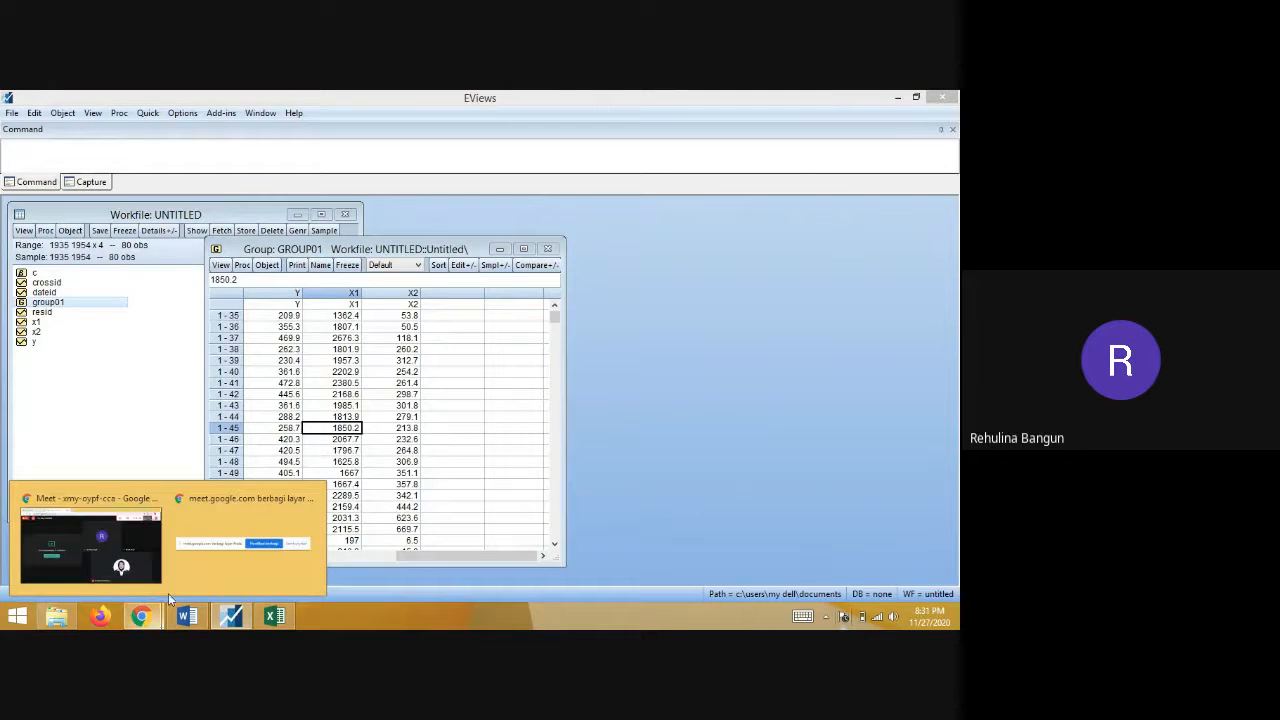
{"action": "left_click", "coordinate": [94, 563]}
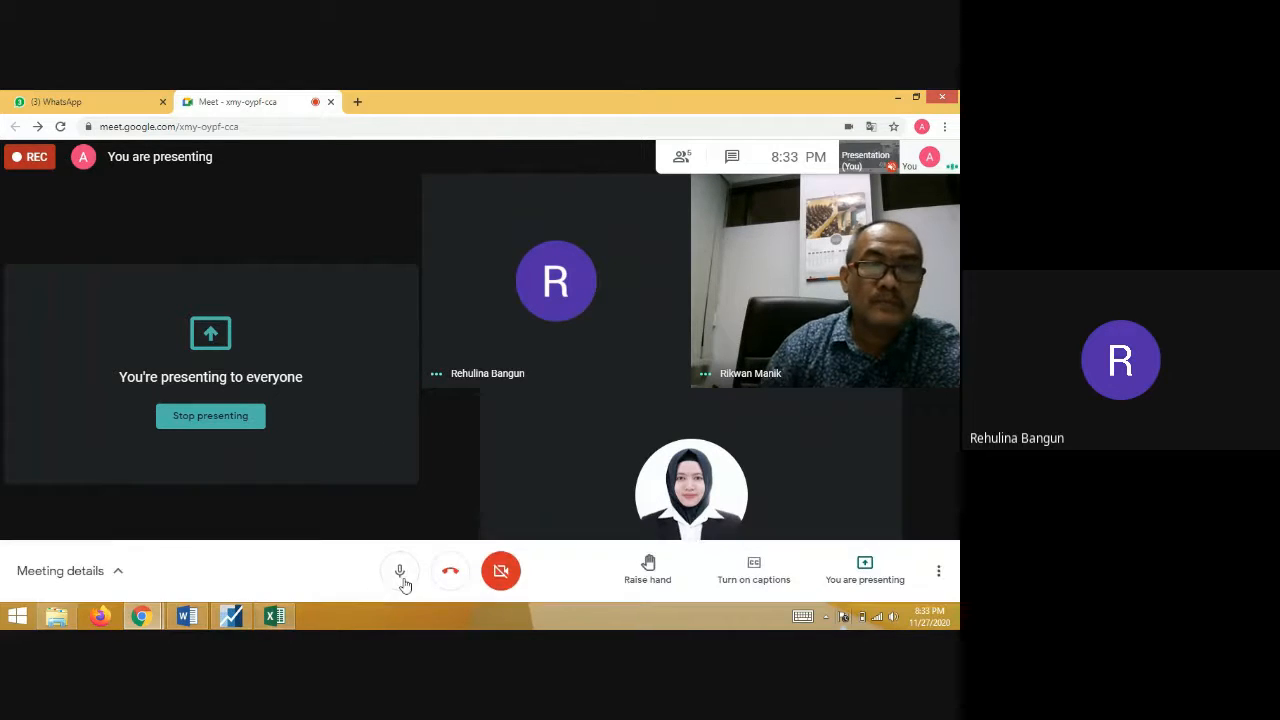
{"action": "left_click", "coordinate": [501, 570]}
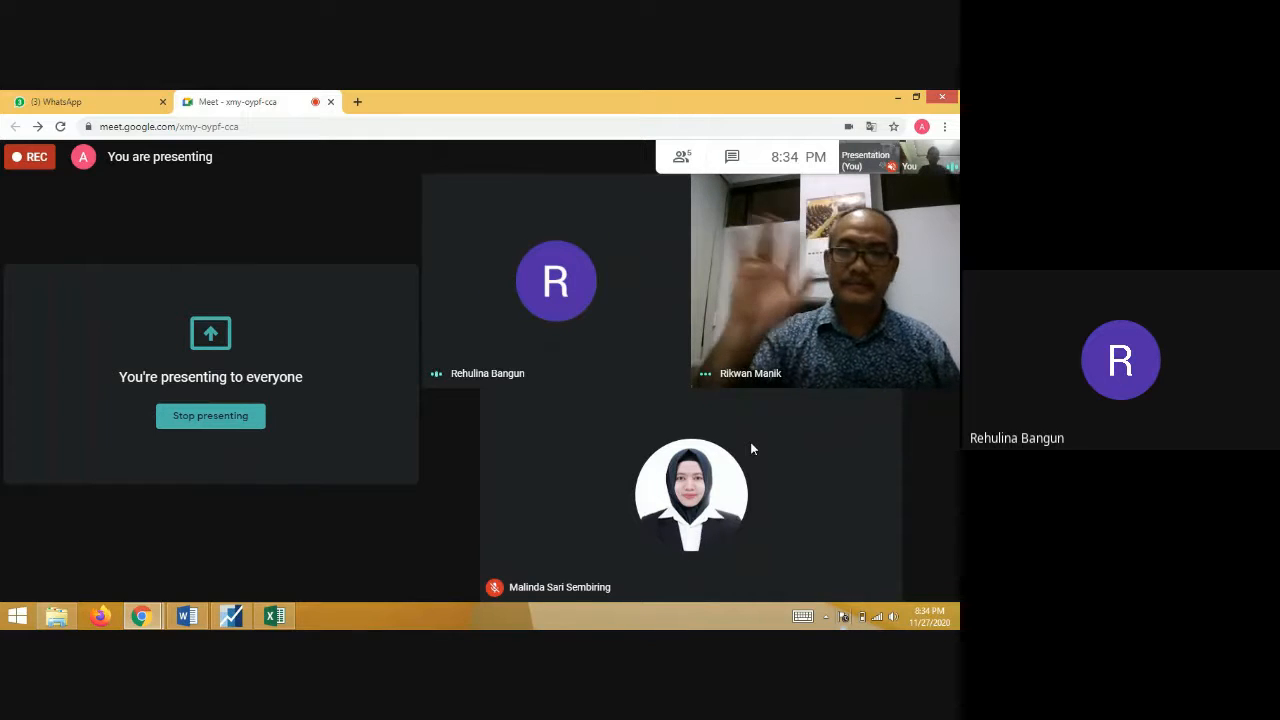
{"action": "mouse_move", "coordinate": [744, 468]}
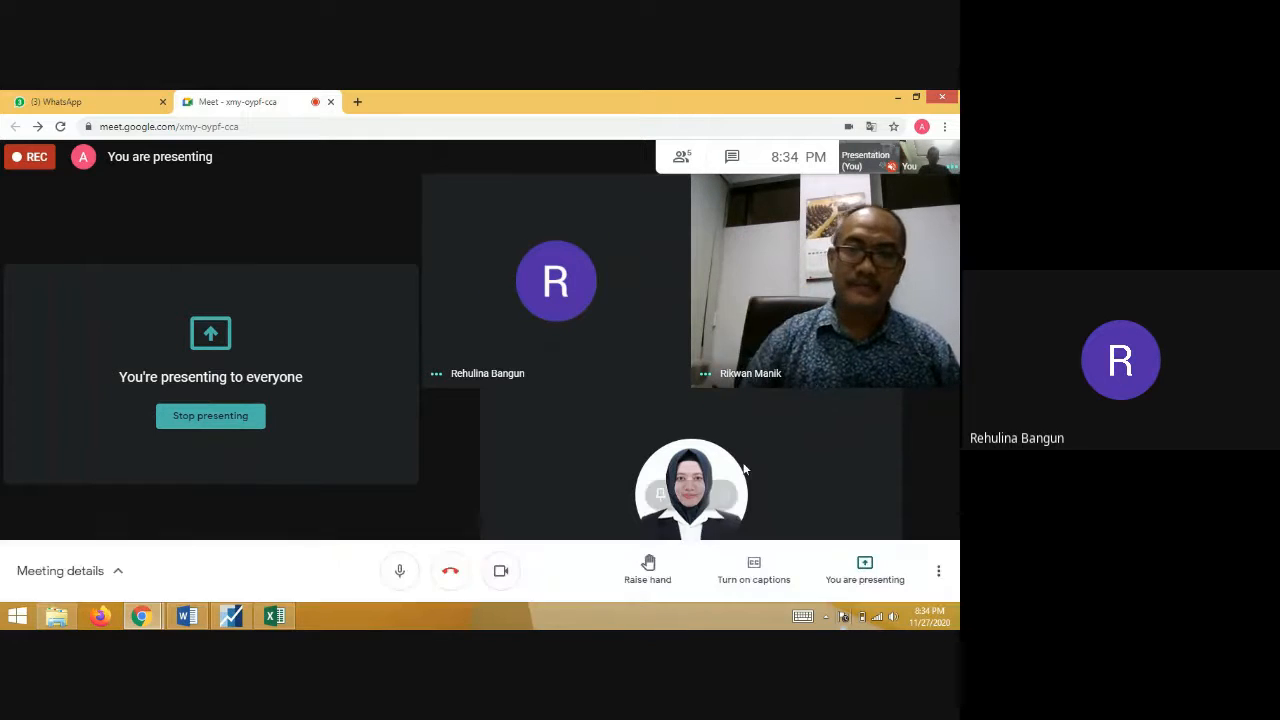
{"action": "left_click", "coordinate": [452, 578]}
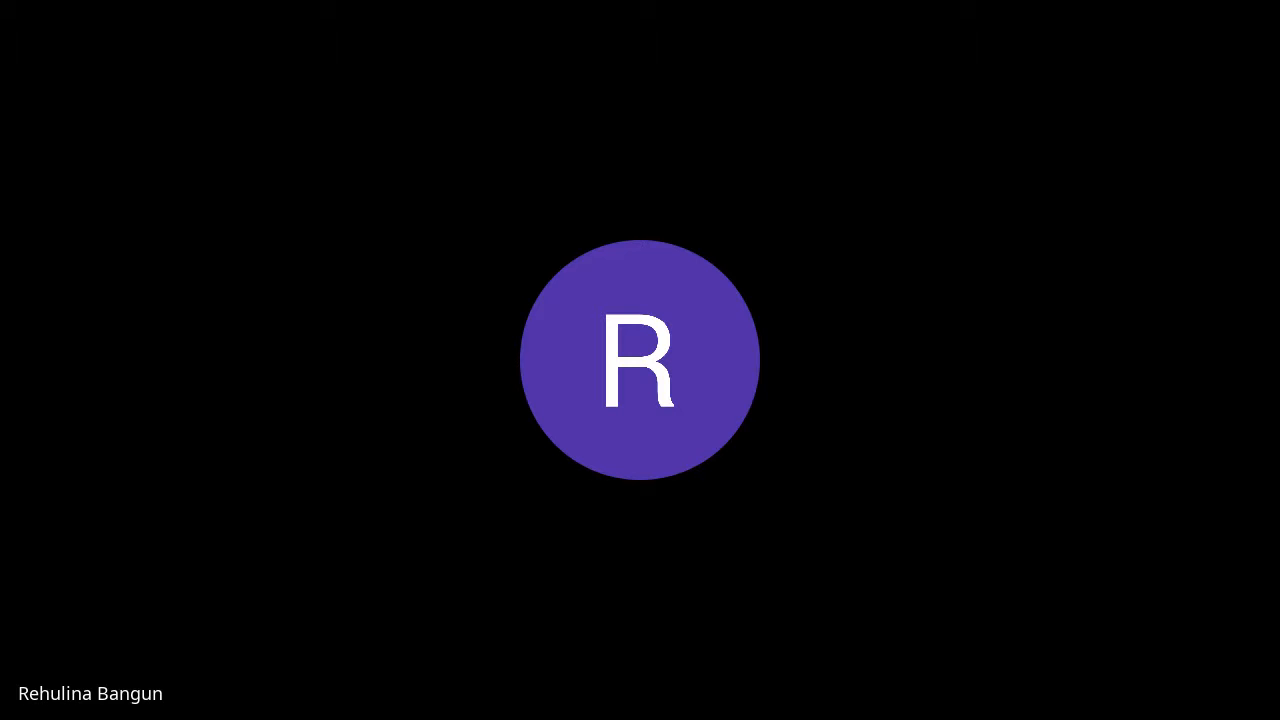